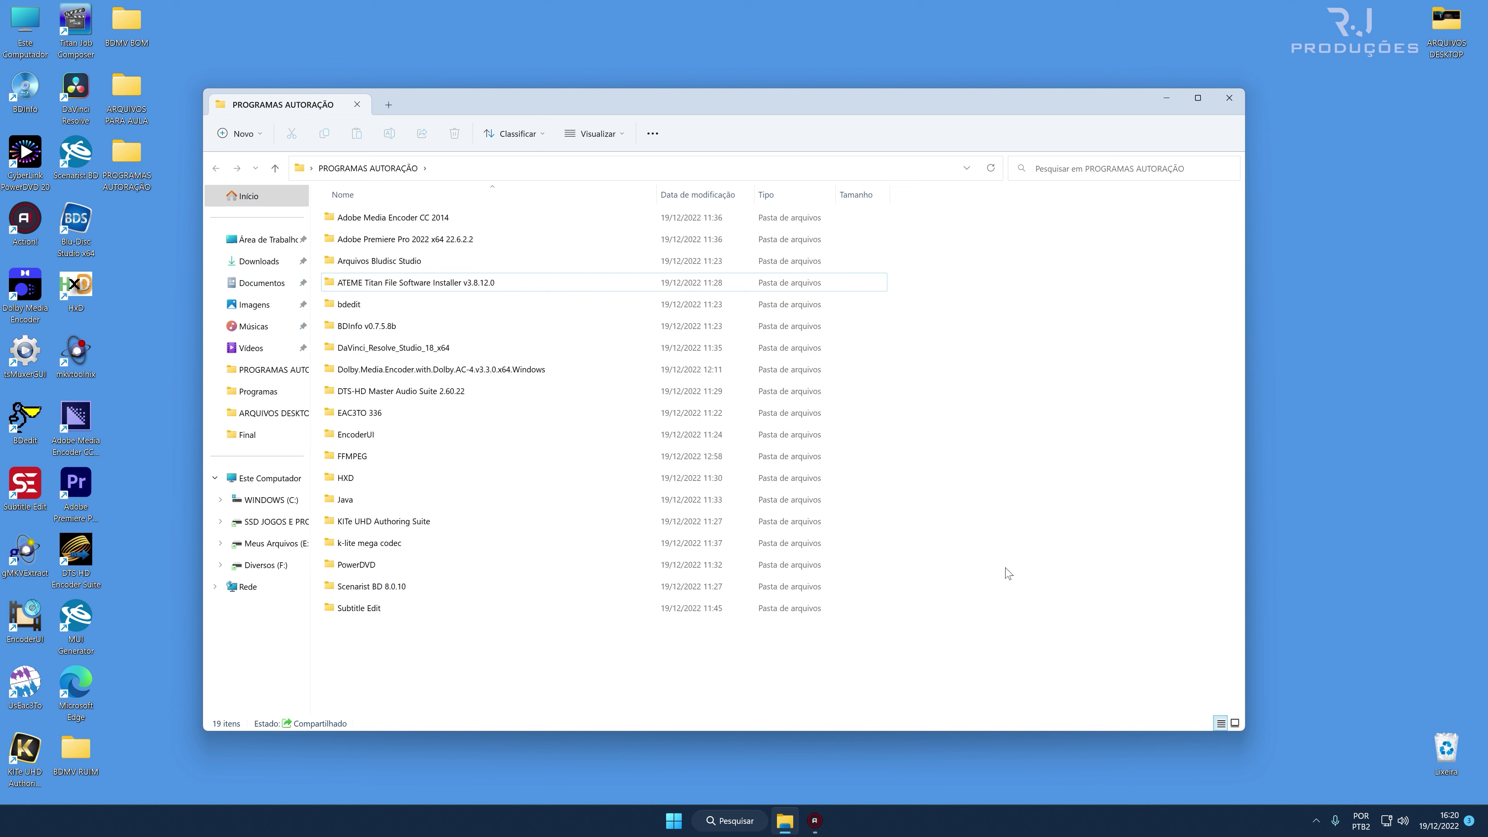
Examine the program folders in PROGRAMAS AUTORAÇÃO, including DaVinci_Resolve_Studio_18_x64 and the Dolby Media Encoder folder.
{"action": "left_click_drag", "start_coordinate": [658, 689], "coordinate": [438, 198]}
{"action": "left_click", "coordinate": [1125, 386]}
{"action": "left_click_drag", "start_coordinate": [456, 100], "coordinate": [547, 96]}
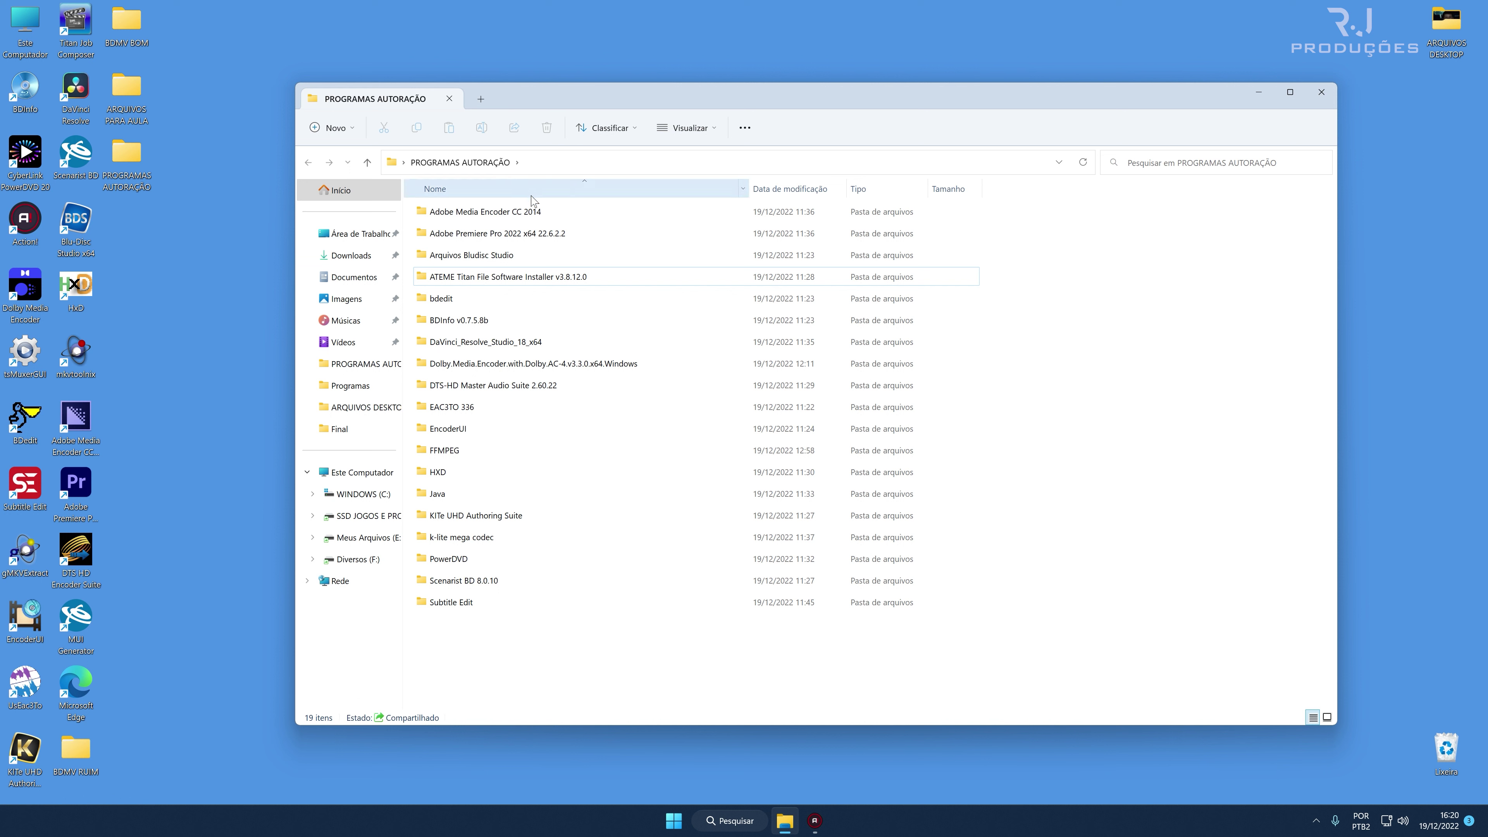
{"action": "left_click_drag", "start_coordinate": [567, 662], "coordinate": [478, 208]}
{"action": "left_click", "coordinate": [1118, 340]}
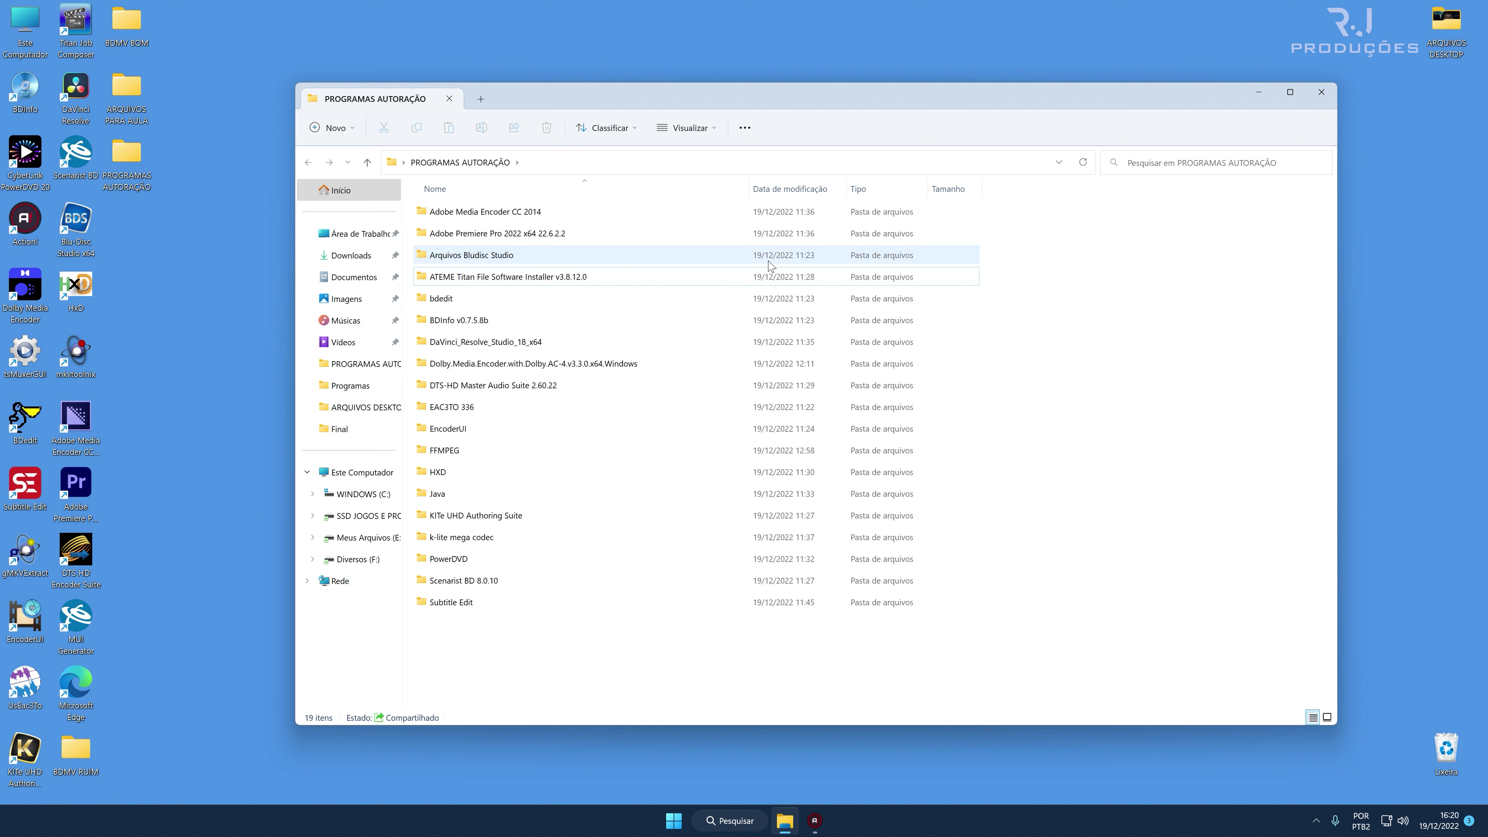
{"action": "left_click", "coordinate": [582, 342]}
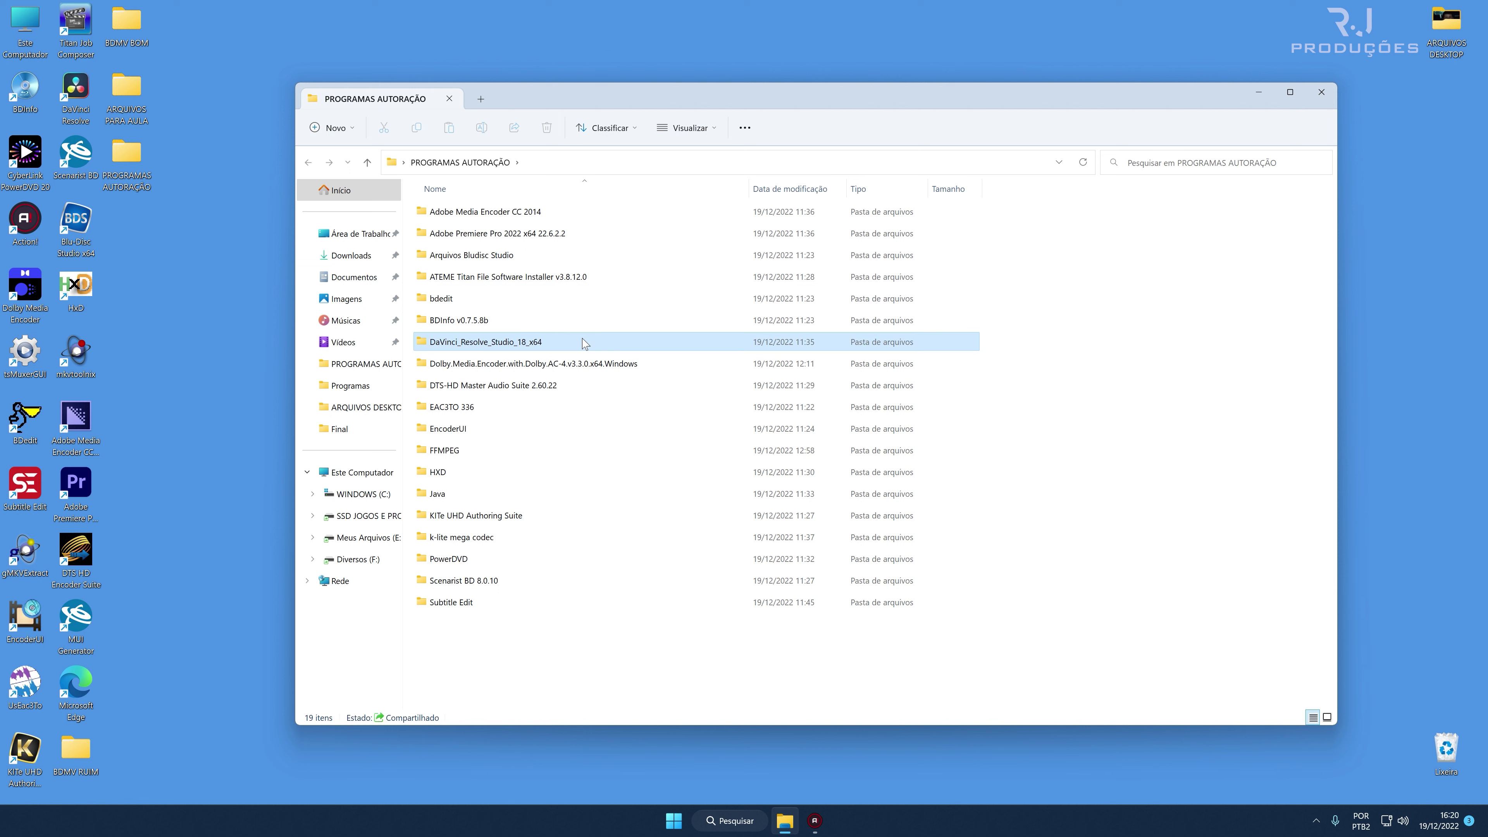
{"action": "left_click", "coordinate": [470, 365]}
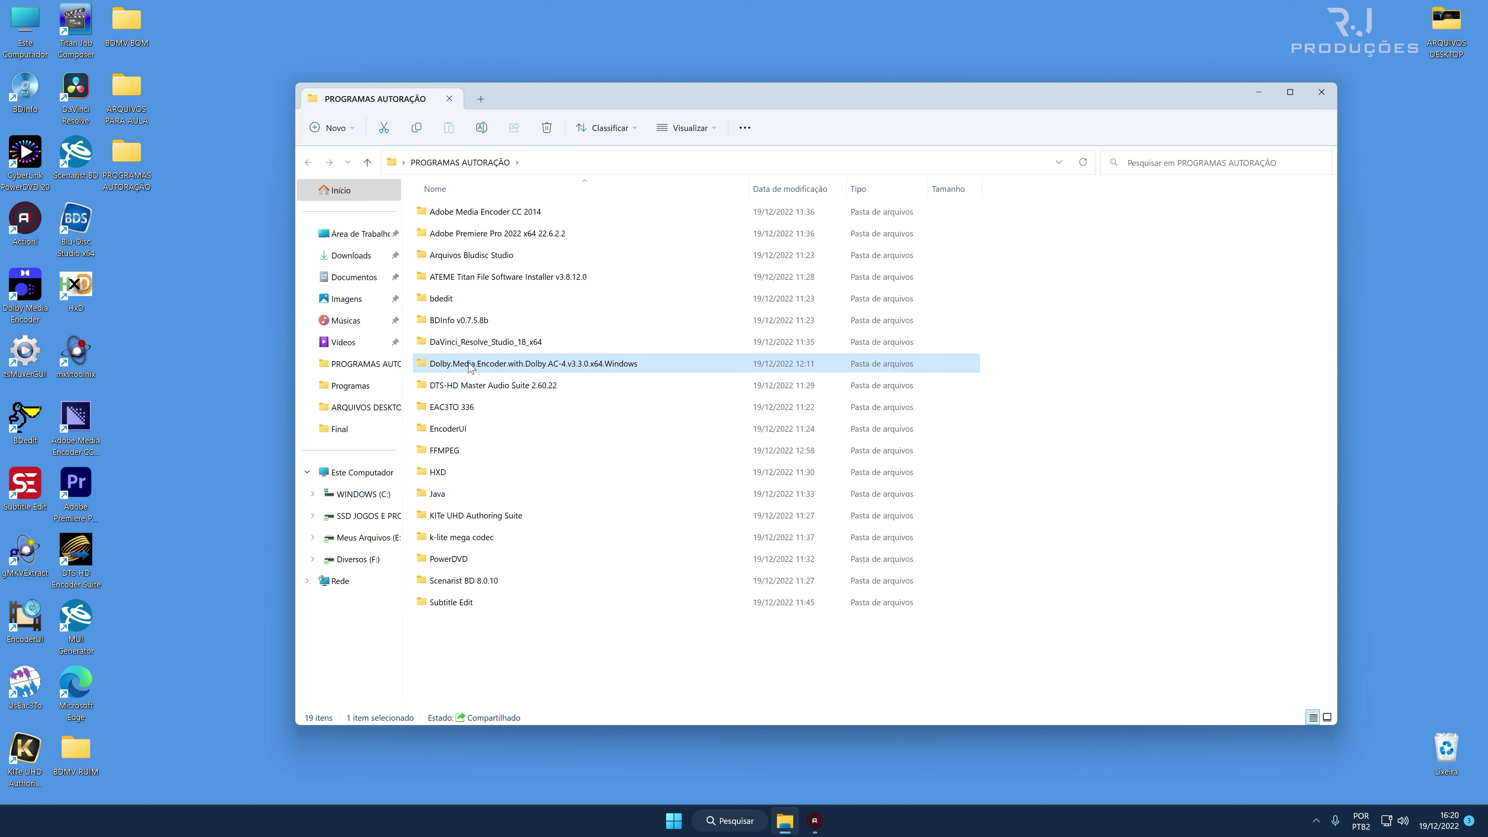
{"action": "left_click", "coordinate": [1166, 400]}
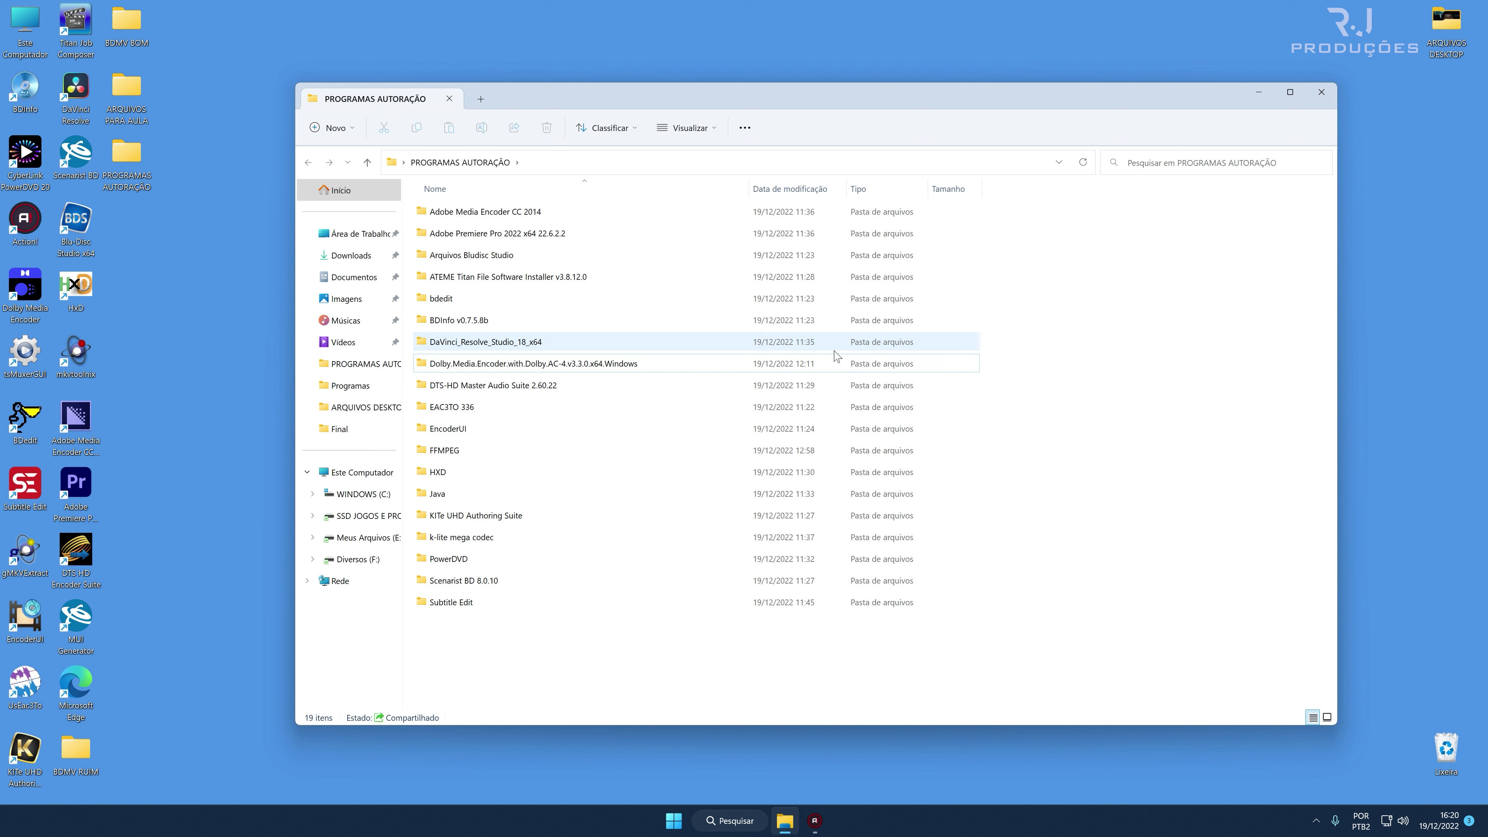
{"action": "left_click", "coordinate": [450, 369]}
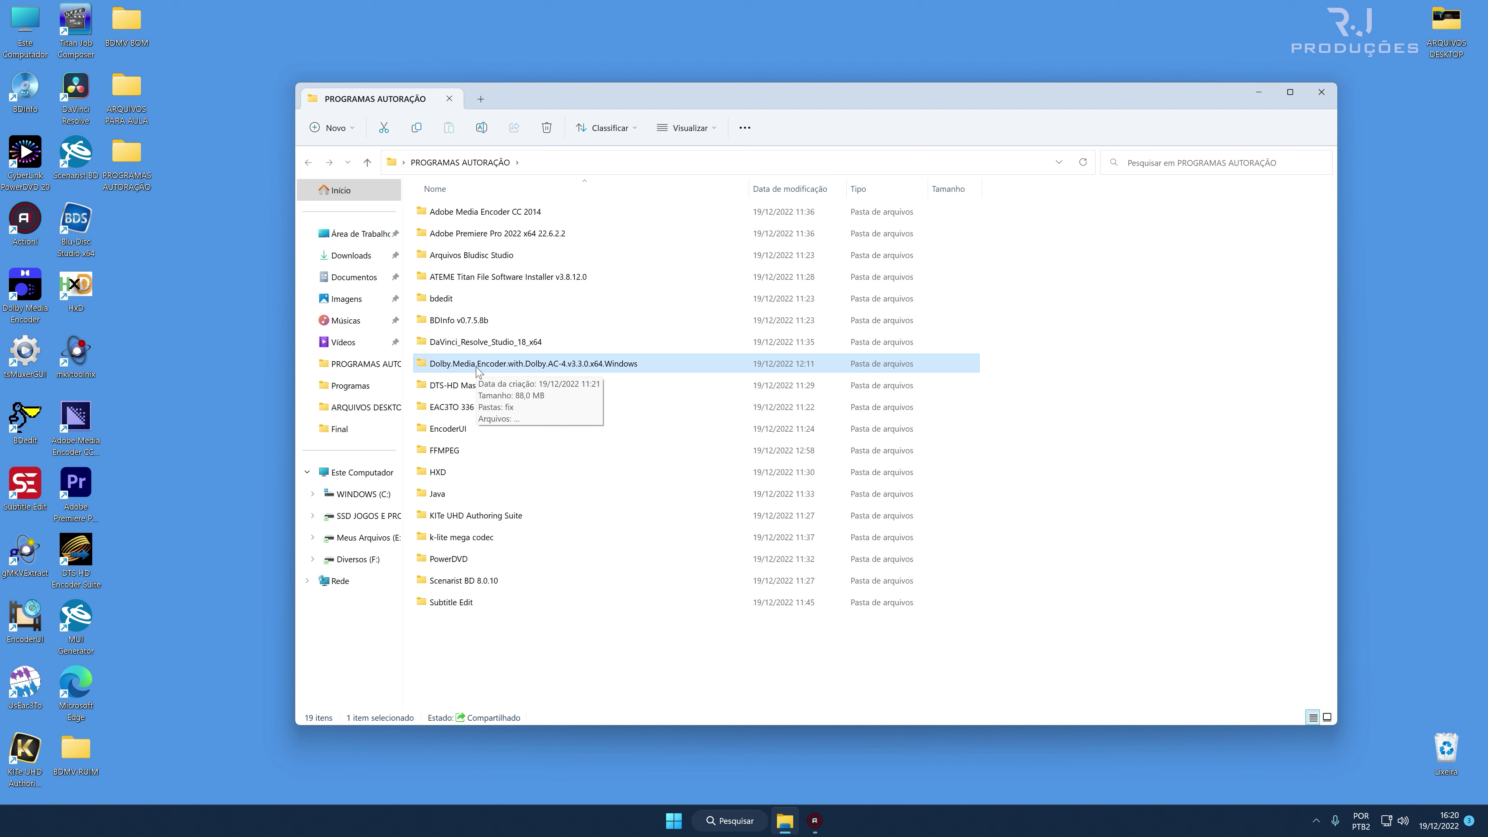
Open the AUDIOS folder inside the desktop folder ARQUIVOS PARA AULA.
{"action": "left_click", "coordinate": [162, 202]}
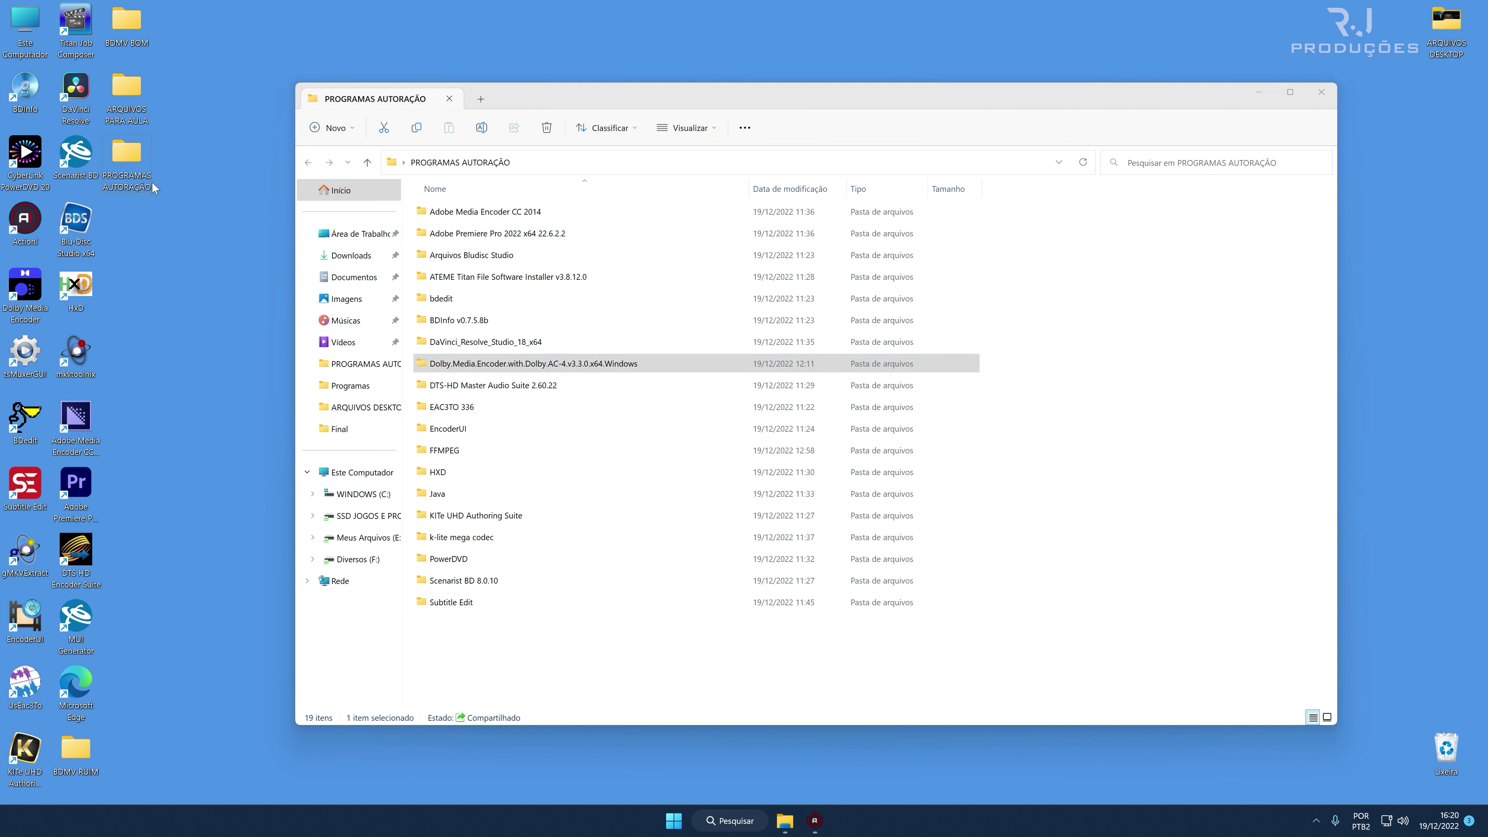
{"action": "double_click", "coordinate": [132, 98]}
{"action": "double_click", "coordinate": [460, 228]}
{"action": "left_click", "coordinate": [463, 229]}
Examine the audio format folders in AUDIOS, from AC3 2.0 through WAV 5.1 ou 2.0.
{"action": "left_click_drag", "start_coordinate": [586, 453], "coordinate": [485, 227]}
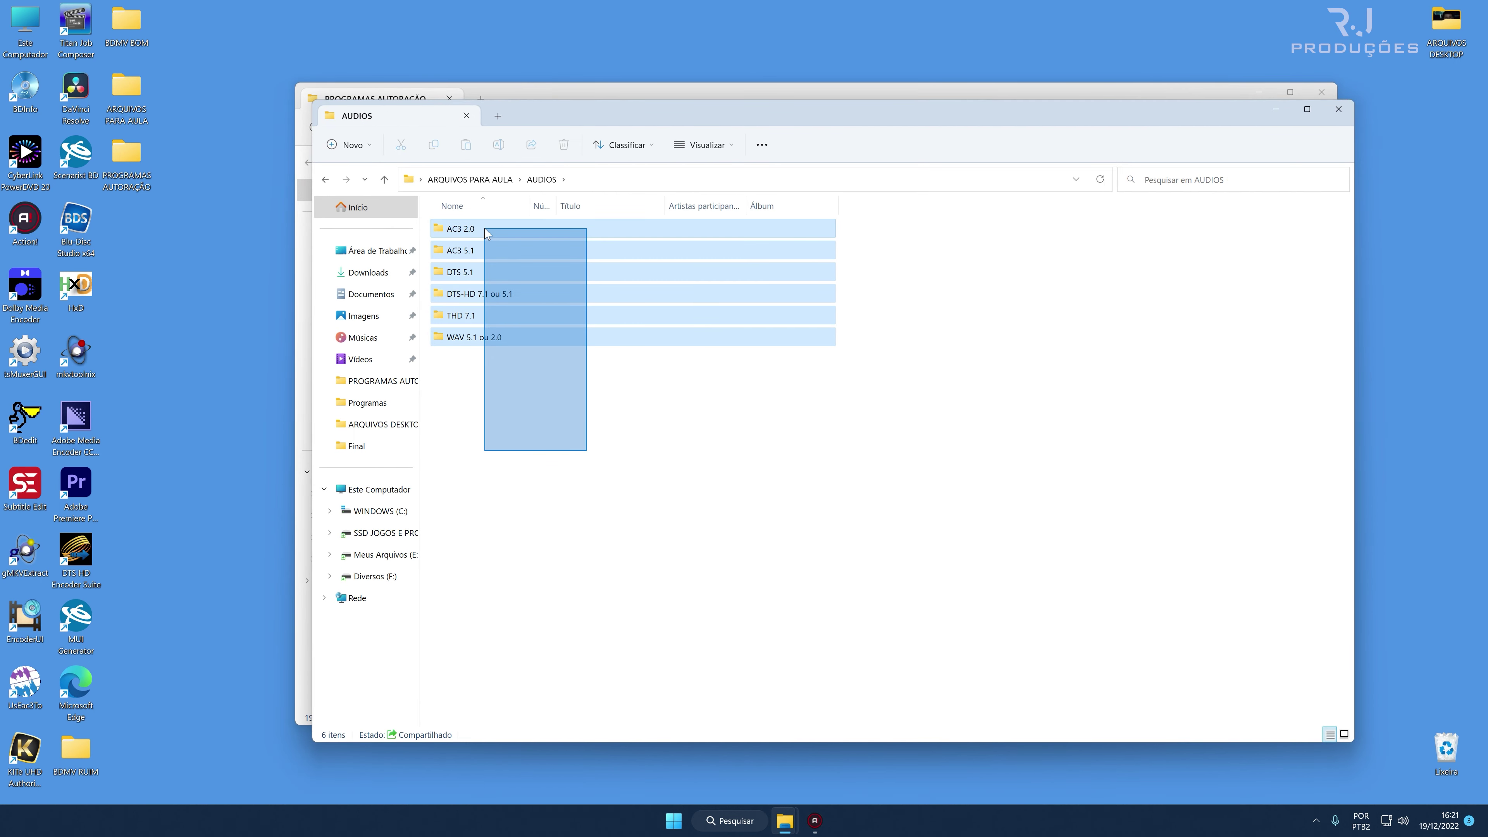
{"action": "left_click", "coordinate": [551, 452]}
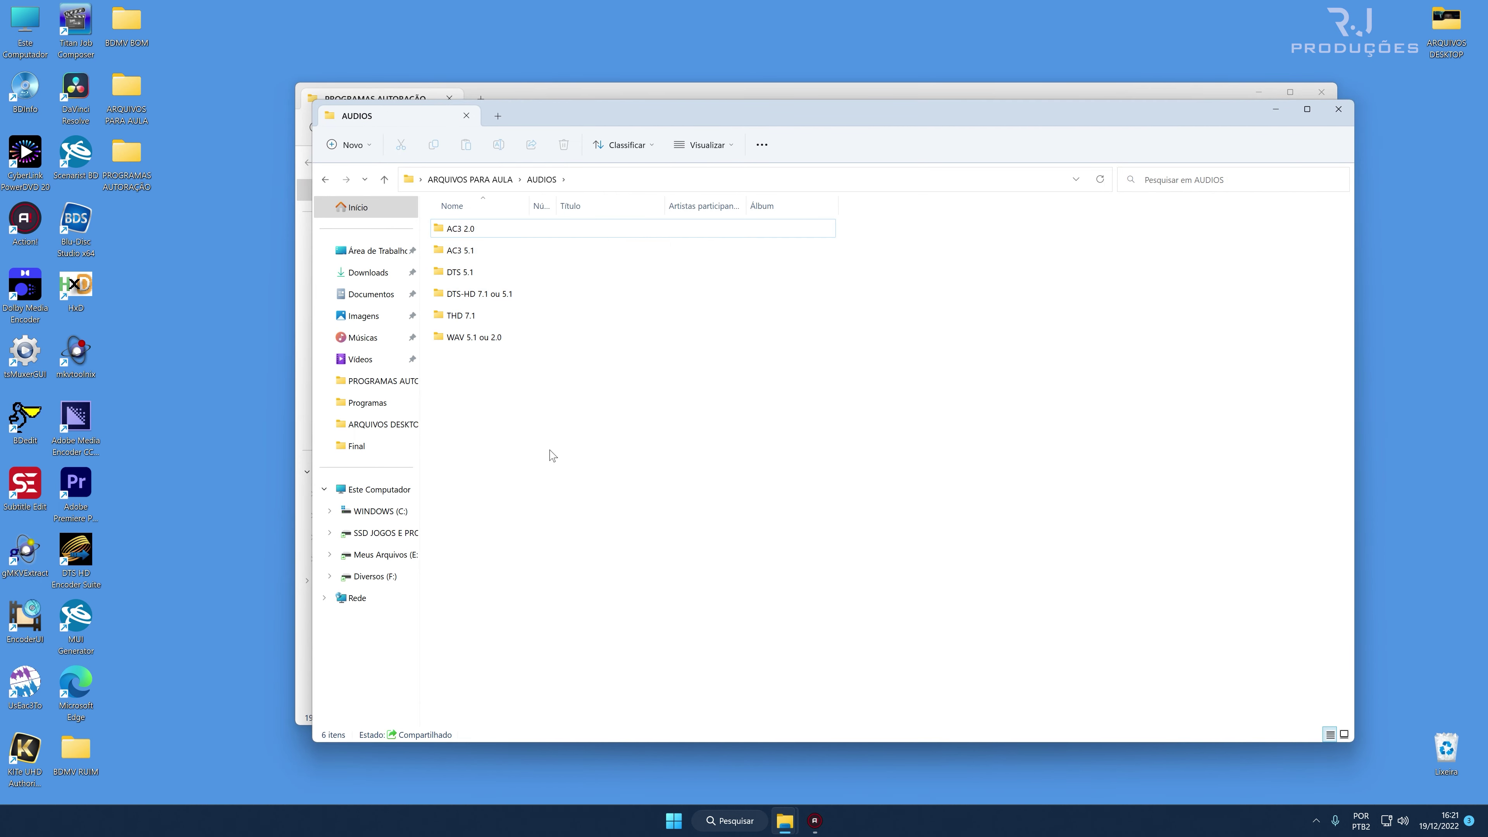
{"action": "left_click", "coordinate": [463, 230]}
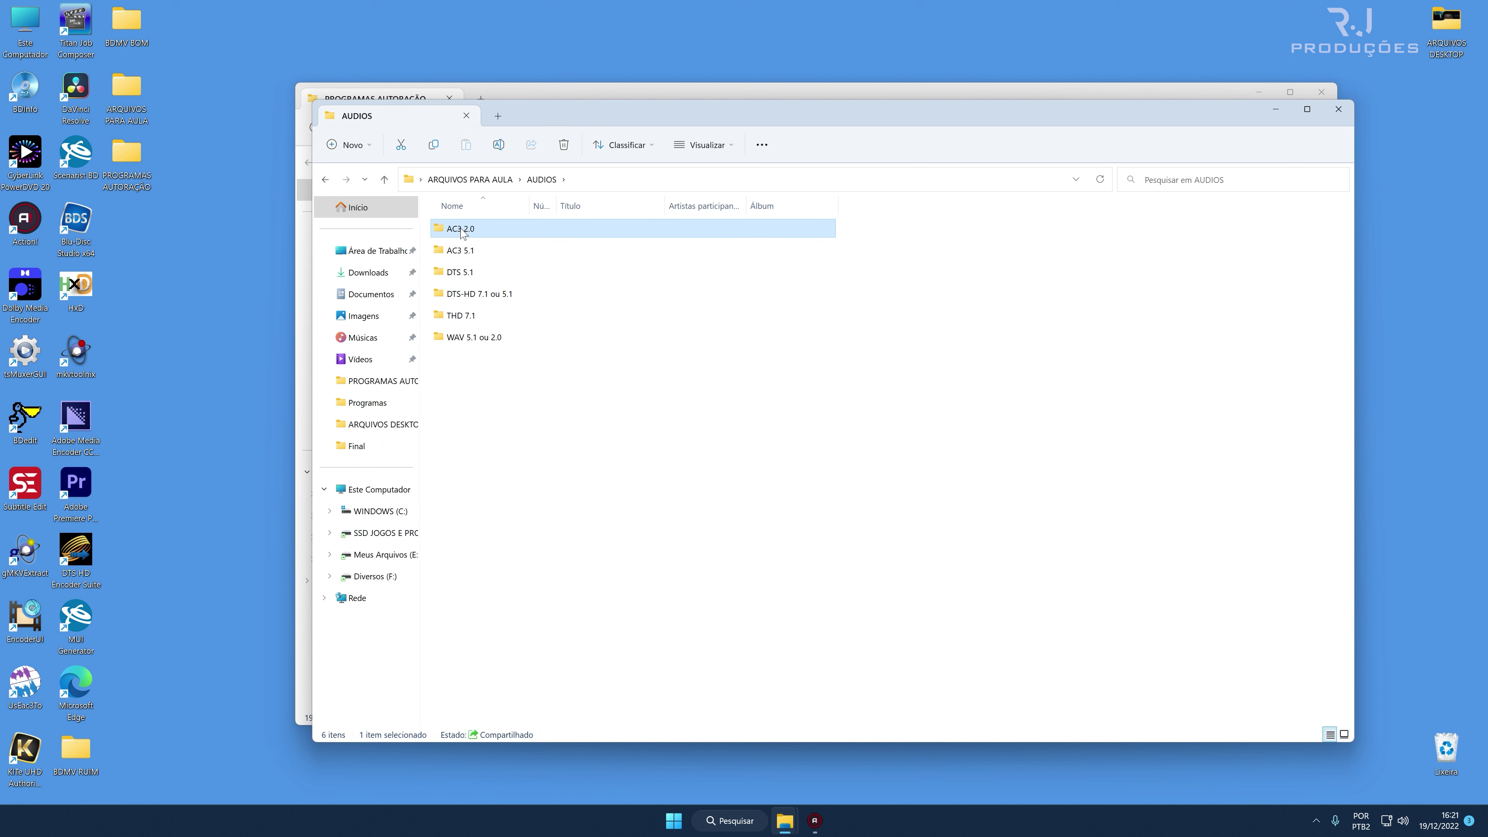
{"action": "left_click", "coordinate": [479, 252]}
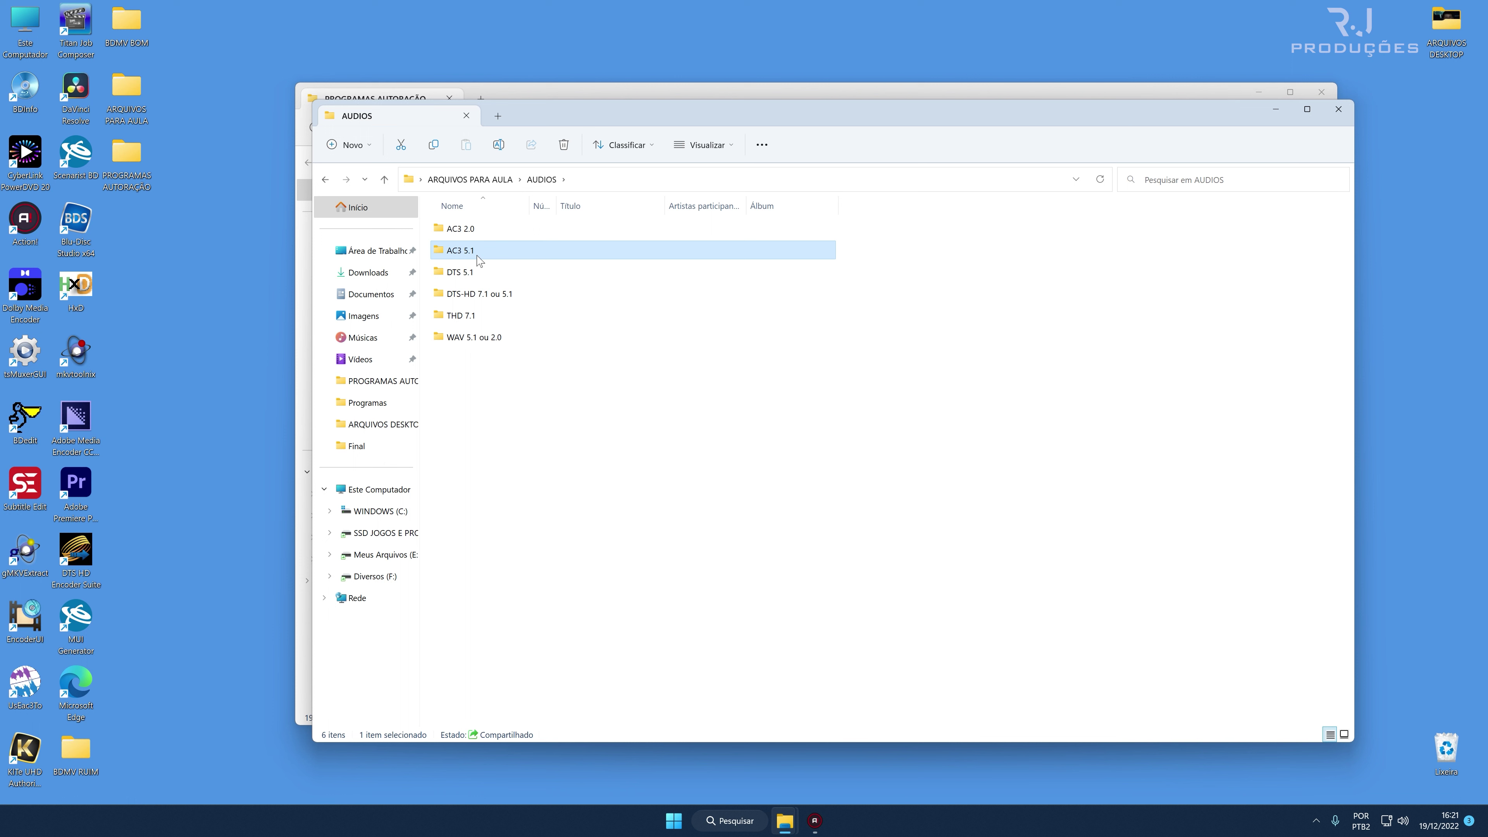
{"action": "left_click", "coordinate": [471, 276]}
{"action": "left_click", "coordinate": [474, 296]}
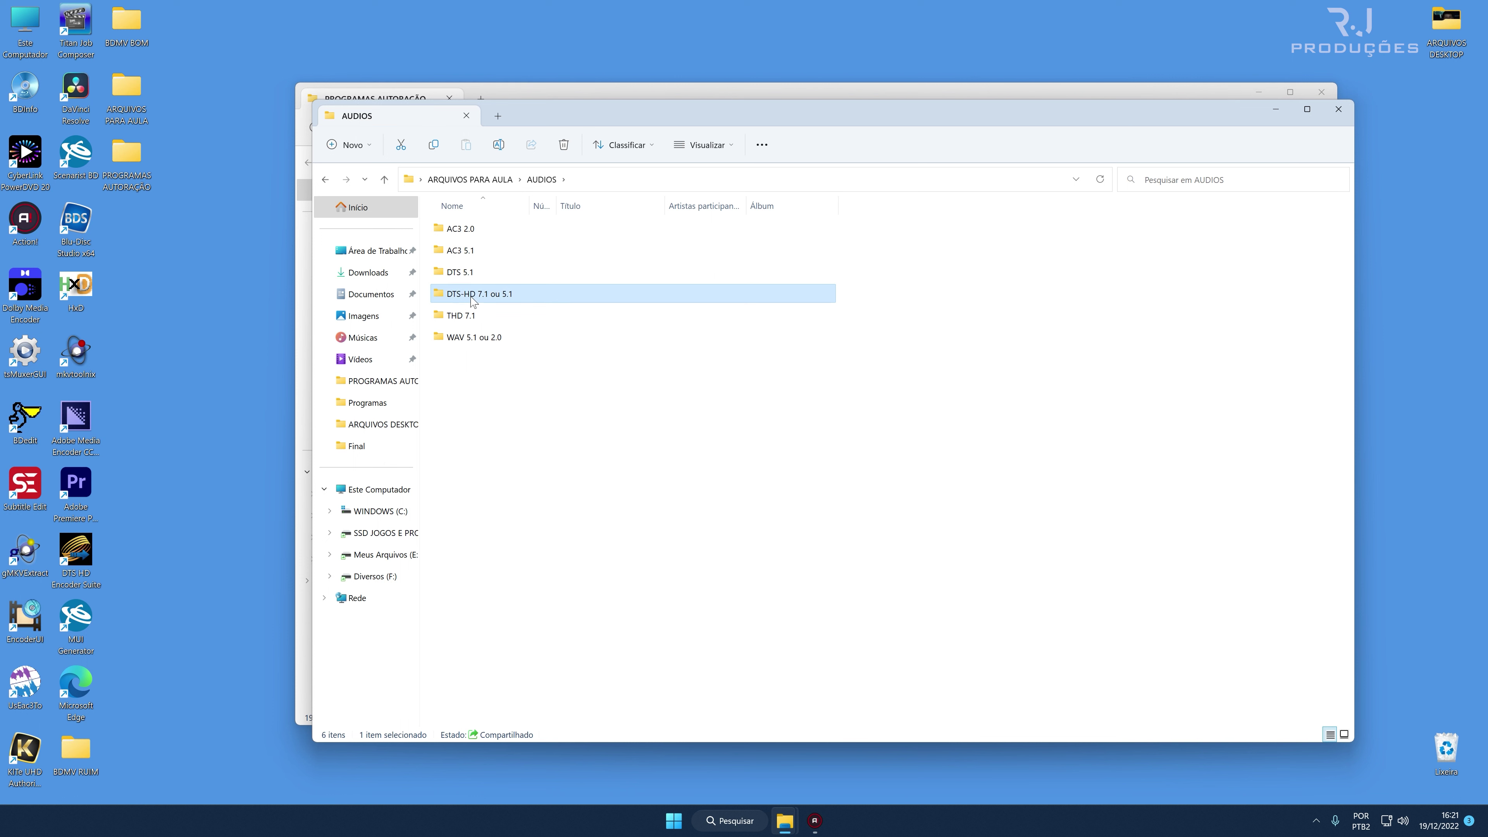
{"action": "left_click", "coordinate": [467, 321]}
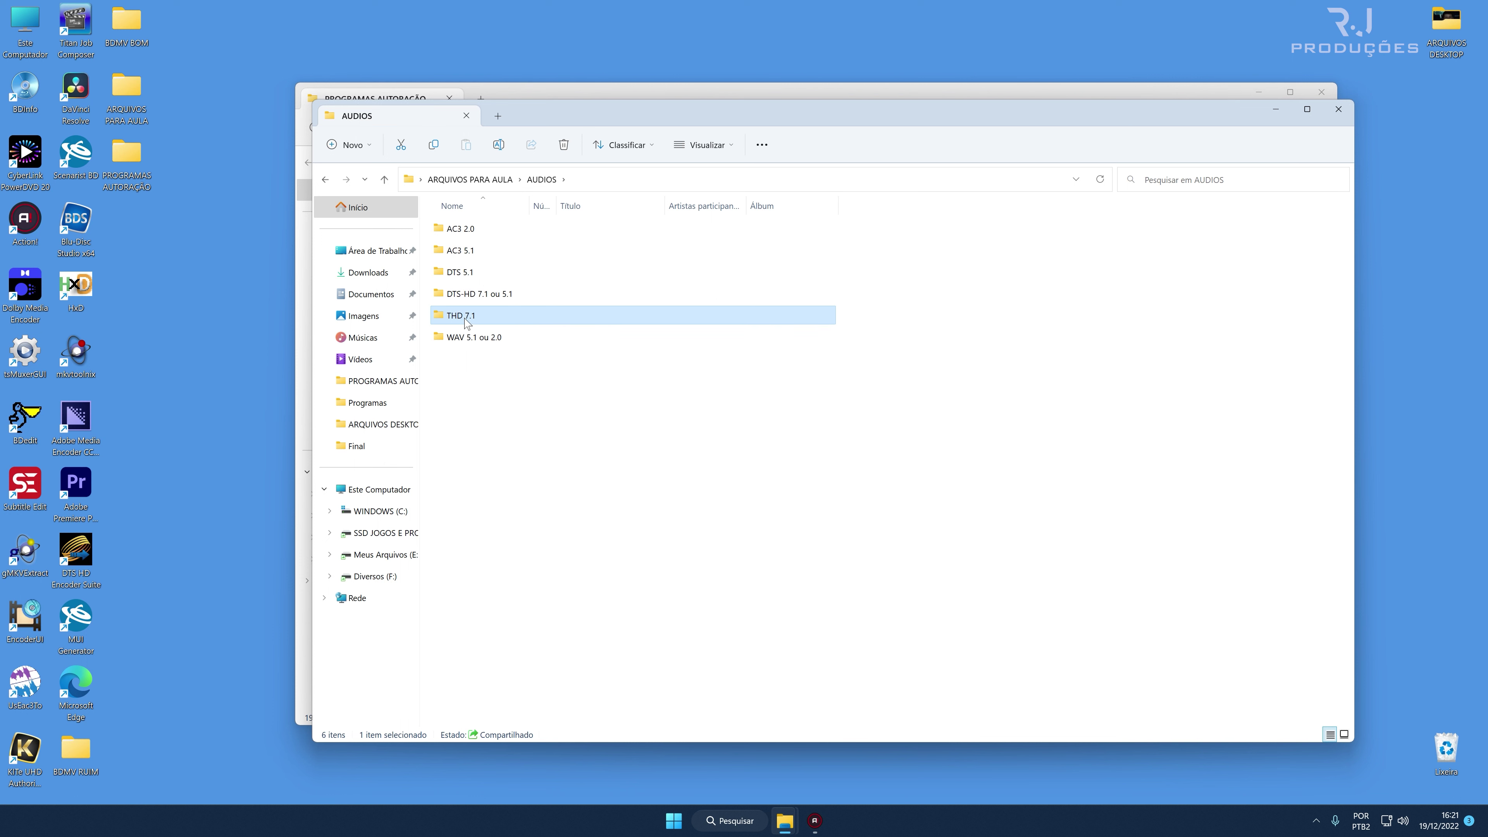
{"action": "left_click", "coordinate": [538, 413]}
{"action": "left_click", "coordinate": [467, 343]}
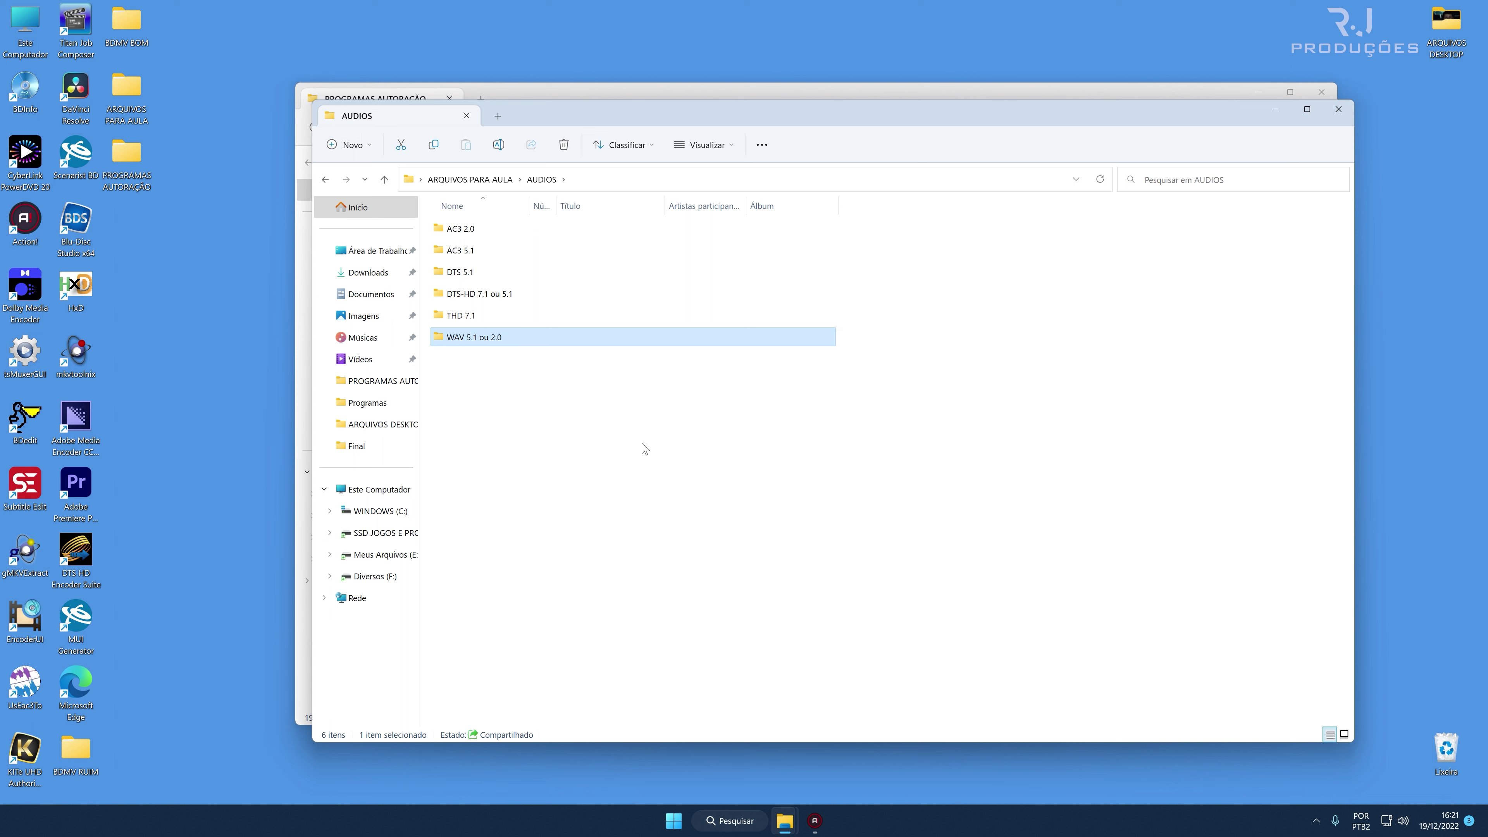
{"action": "left_click", "coordinate": [705, 417]}
Open the THD 7.1 folder and examine its Enders Game.thd file.
{"action": "double_click", "coordinate": [480, 316]}
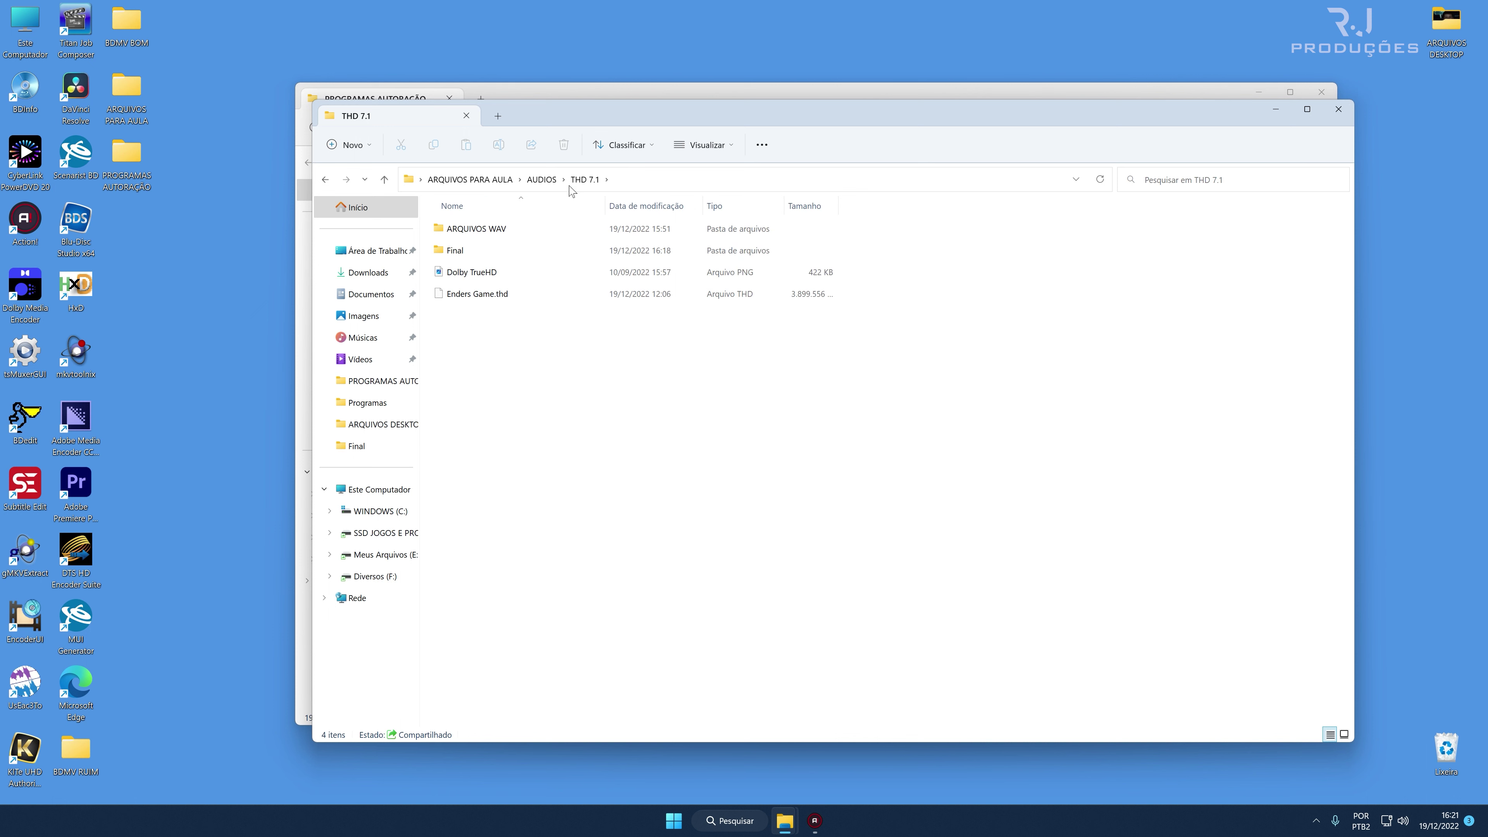
{"action": "left_click", "coordinate": [504, 299]}
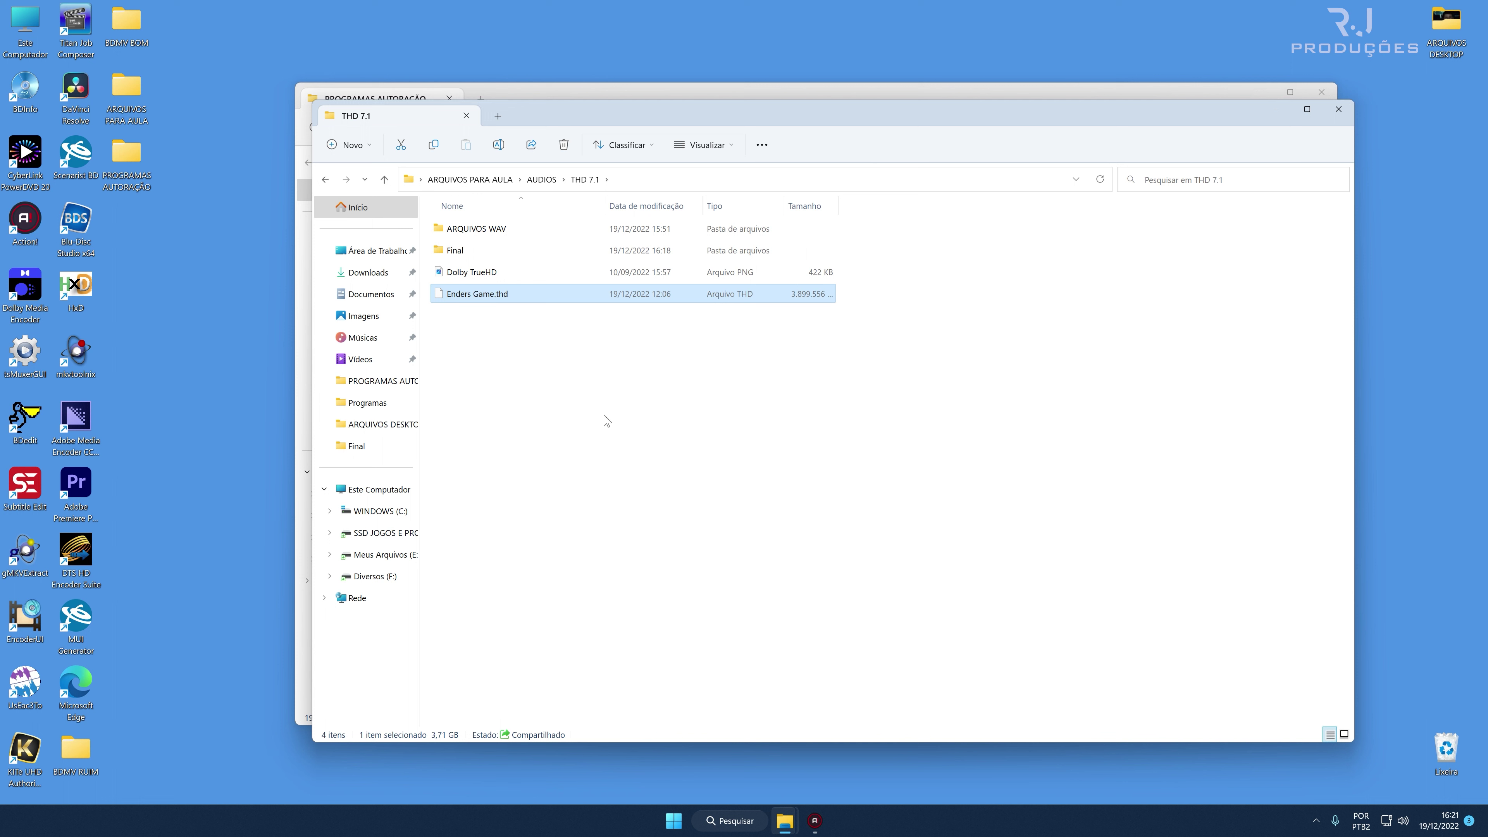
{"action": "left_click", "coordinate": [674, 467]}
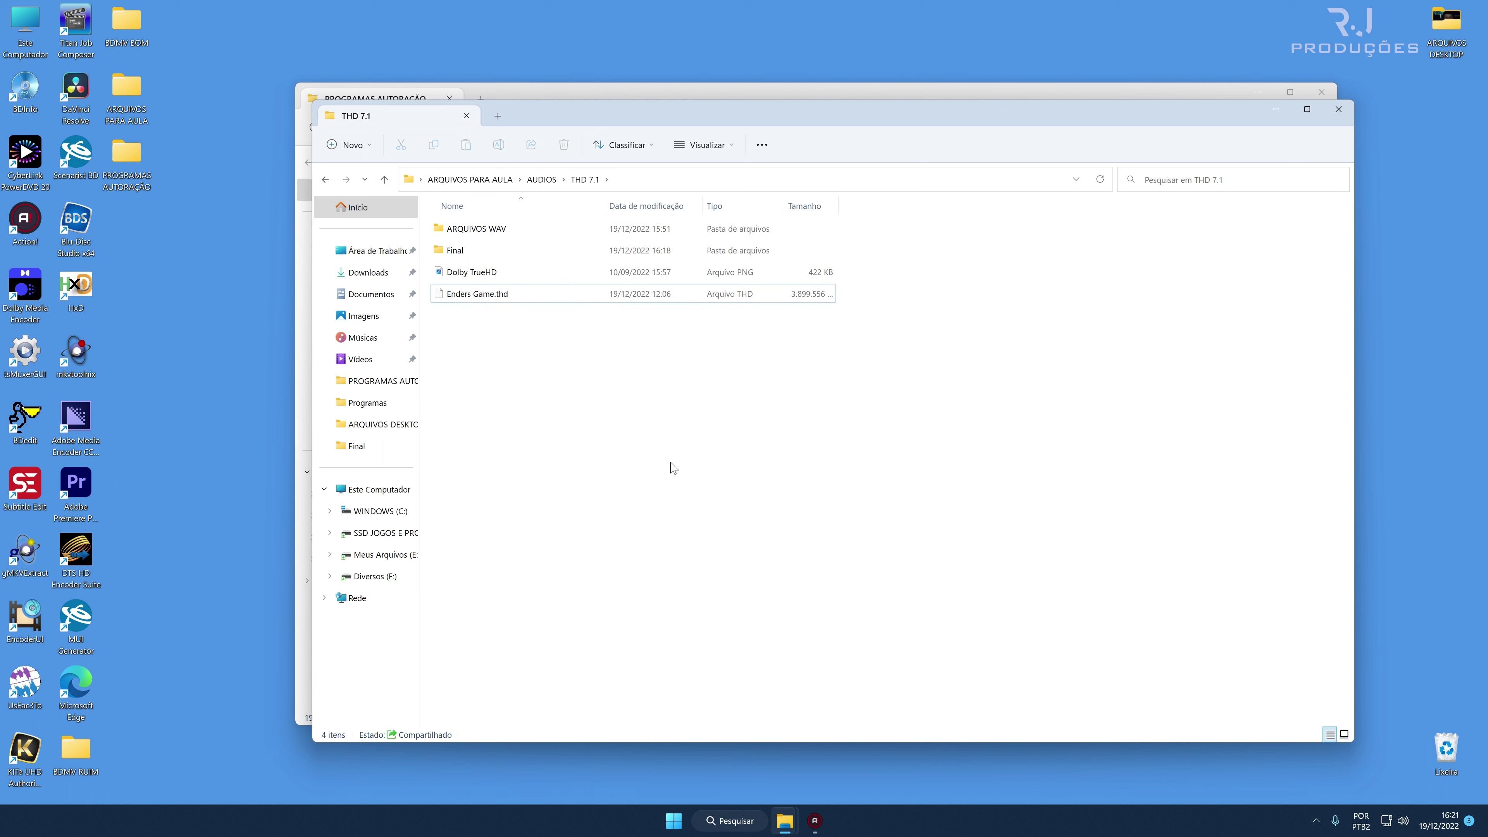
{"action": "left_click", "coordinate": [482, 296]}
{"action": "left_click", "coordinate": [631, 407]}
{"action": "left_click", "coordinate": [501, 296]}
{"action": "left_click", "coordinate": [612, 438]}
{"action": "left_click", "coordinate": [475, 296]}
{"action": "left_click", "coordinate": [626, 435]}
{"action": "left_click", "coordinate": [533, 293]}
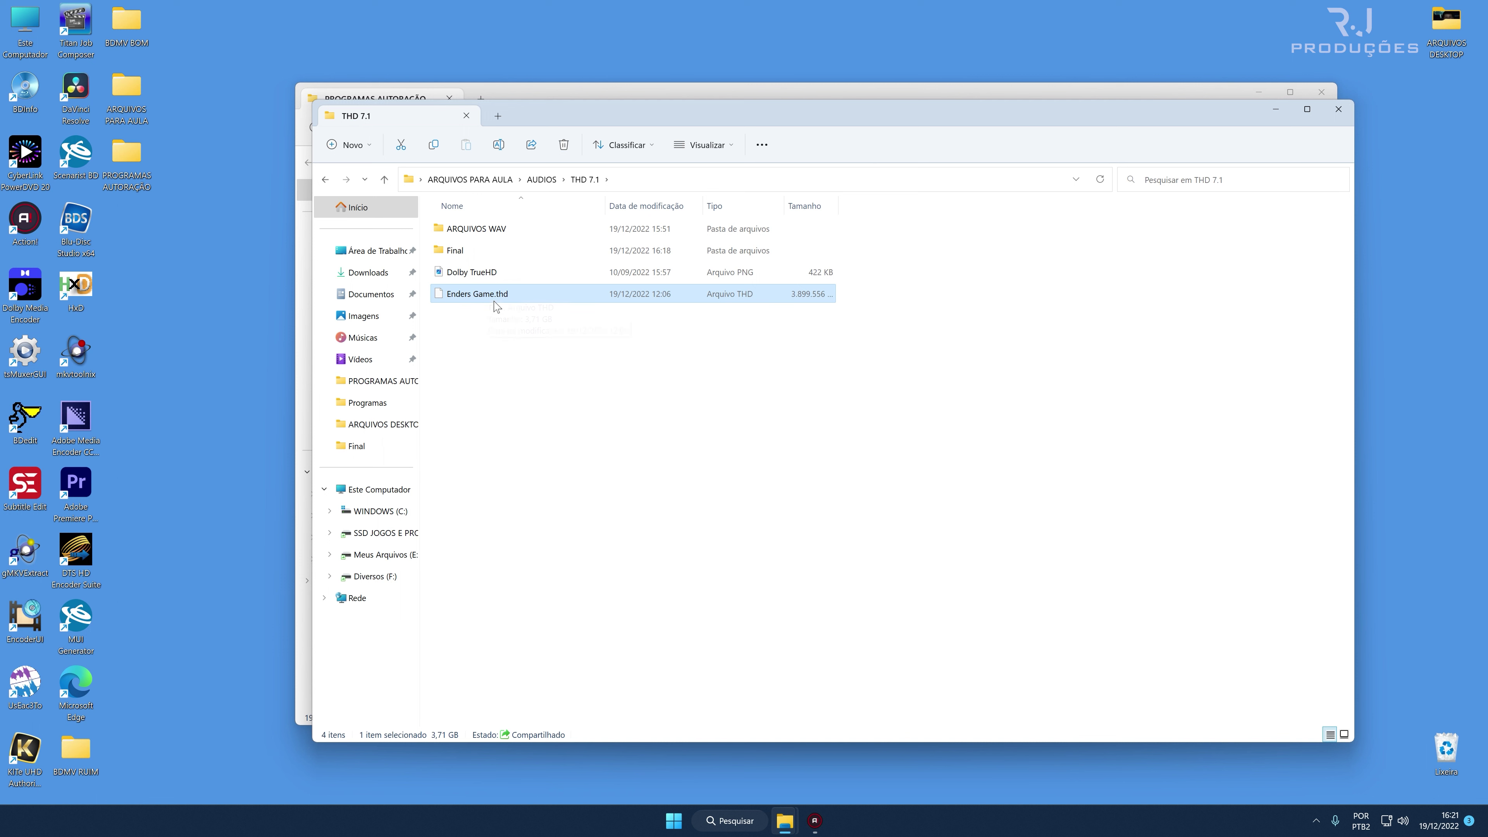
{"action": "left_click", "coordinate": [610, 451]}
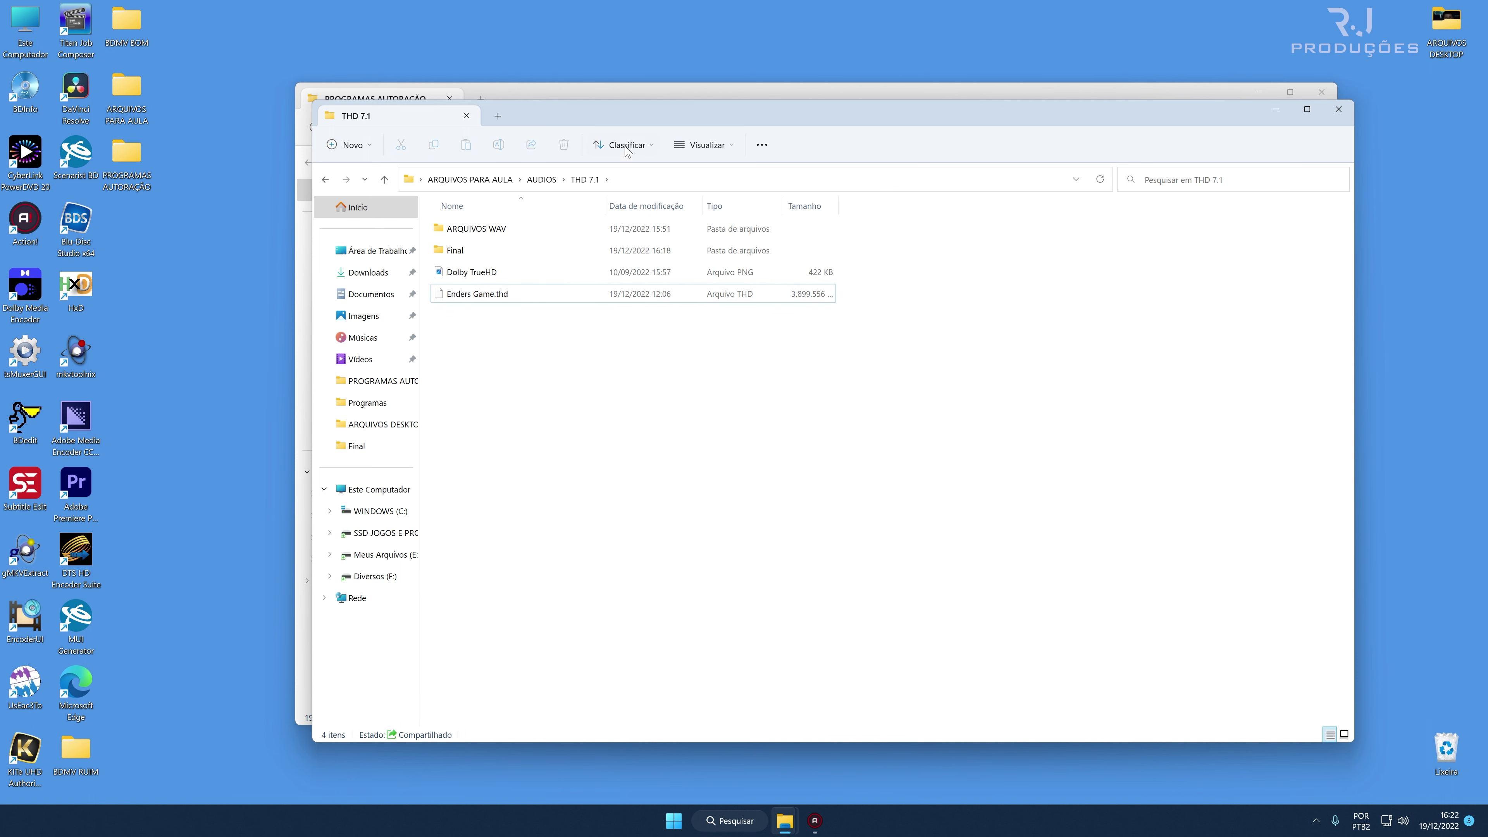
Move the THD 7.1 window aside and examine the fix folder inside the Dolby Media Encoder folder in PROGRAMAS AUTORAÇÃO.
{"action": "left_click_drag", "start_coordinate": [623, 121], "coordinate": [779, 282]}
{"action": "left_click", "coordinate": [464, 364]}
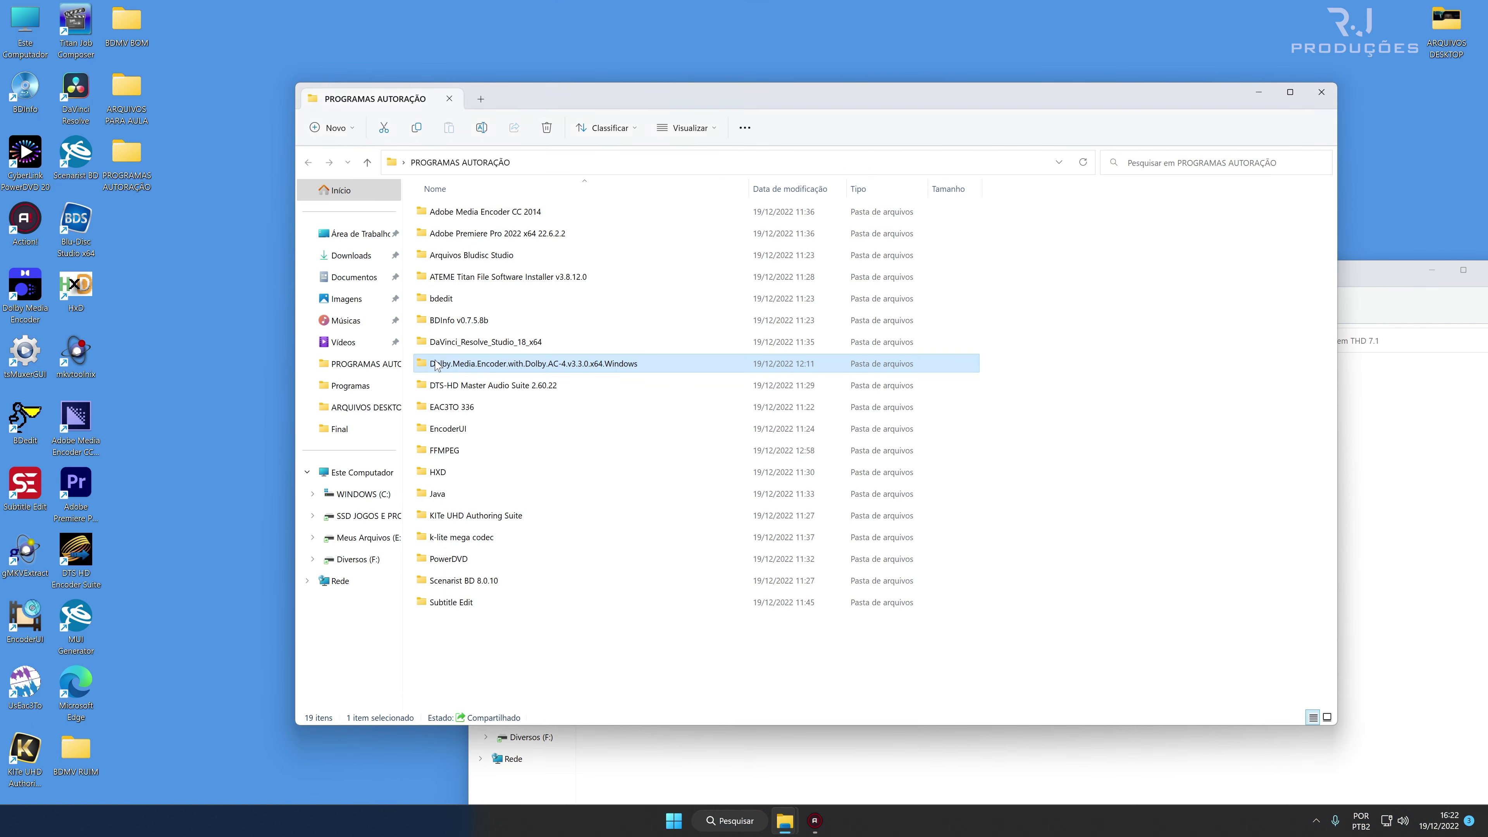
{"action": "double_click", "coordinate": [472, 368]}
{"action": "left_click", "coordinate": [458, 255]}
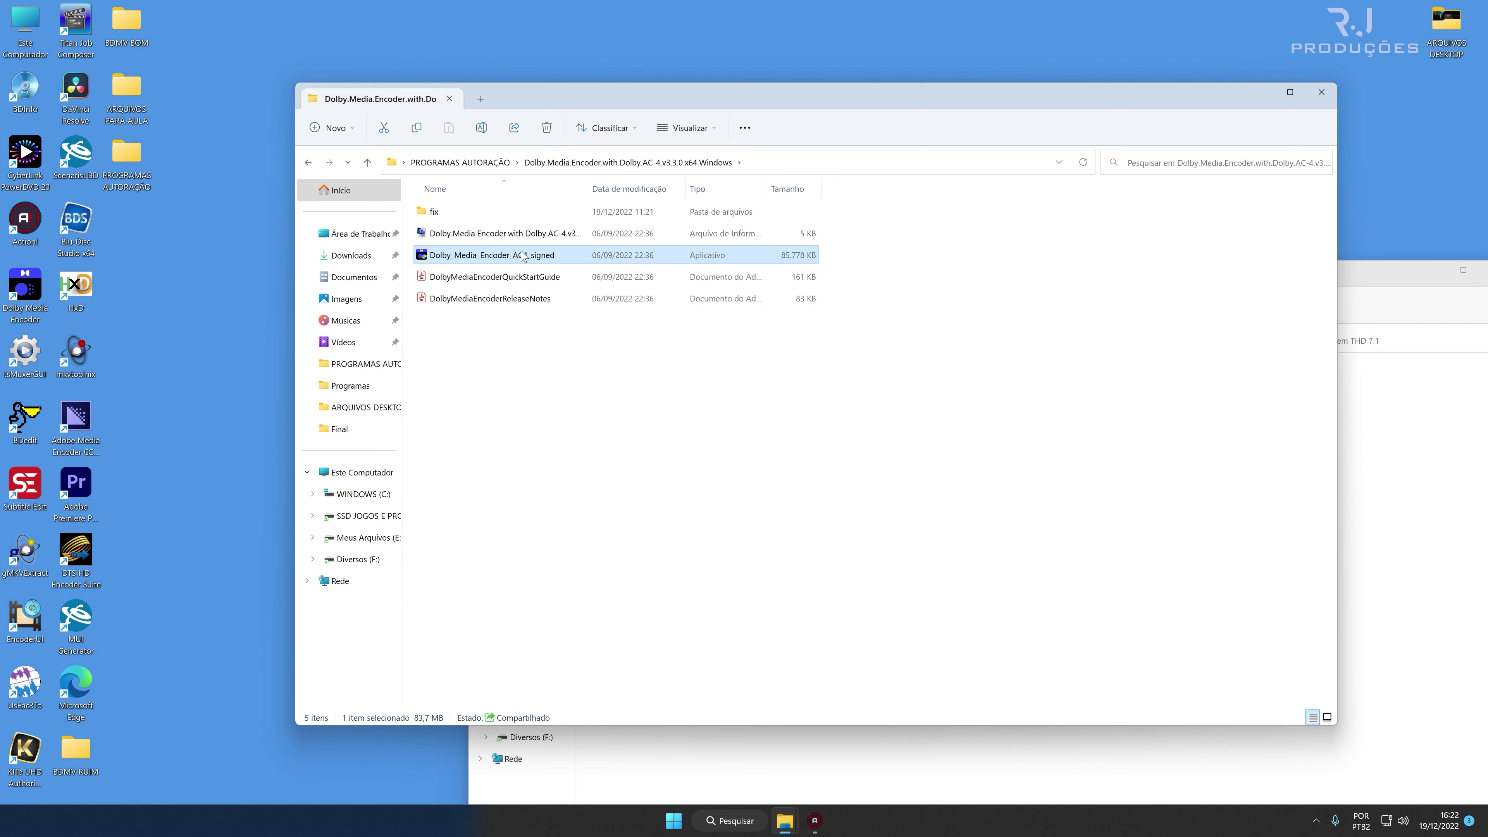
{"action": "double_click", "coordinate": [433, 211]}
{"action": "key", "text": "ctrl+a"}
{"action": "left_click_drag", "start_coordinate": [674, 400], "coordinate": [416, 202]}
{"action": "left_click", "coordinate": [623, 406]}
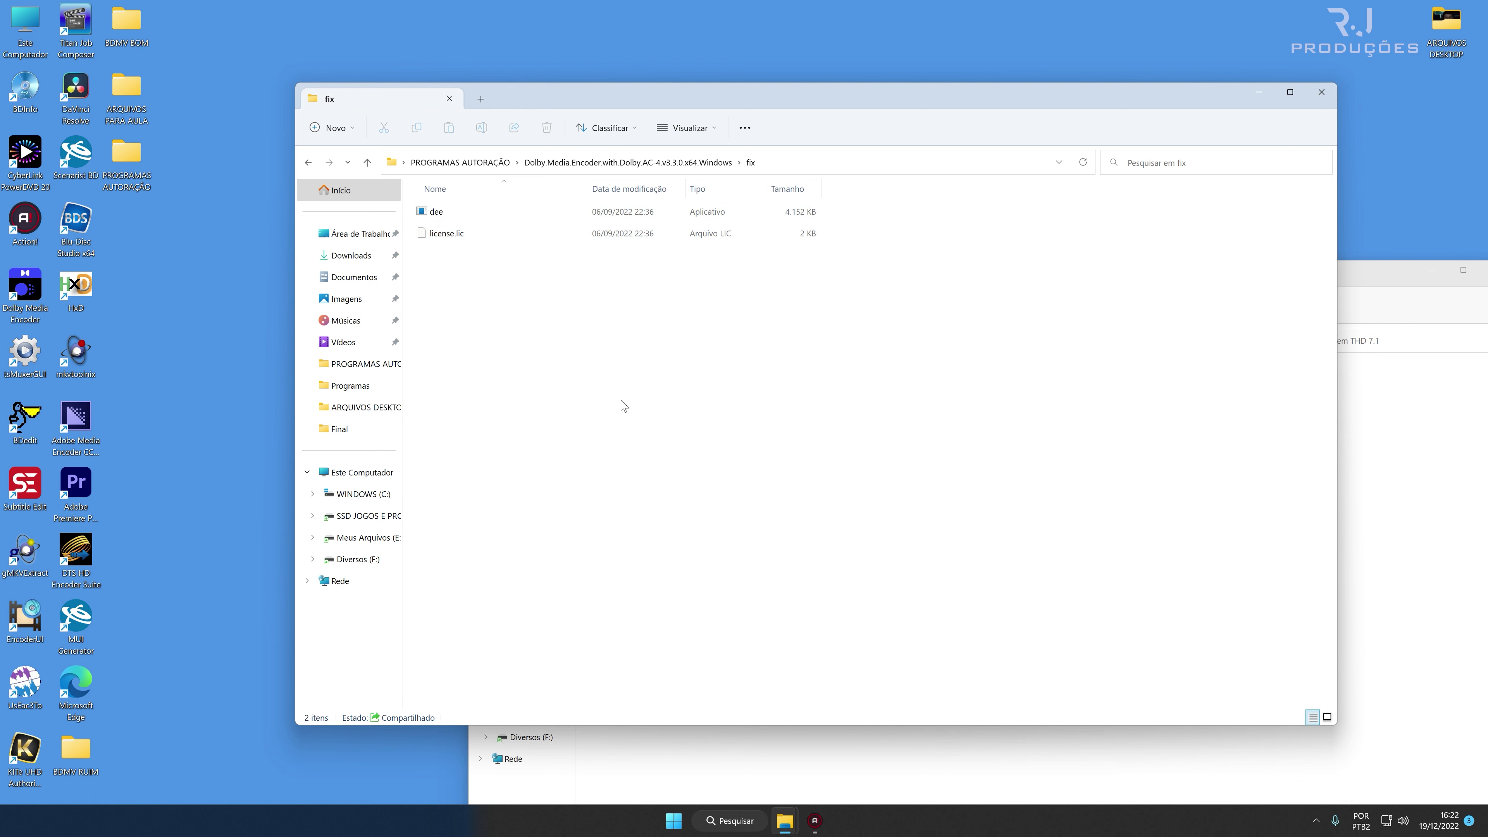
Return to PROGRAMAS AUTORAÇÃO and open the EAC3TO 336 folder to find the UsEac3To application.
{"action": "left_click", "coordinate": [309, 162]}
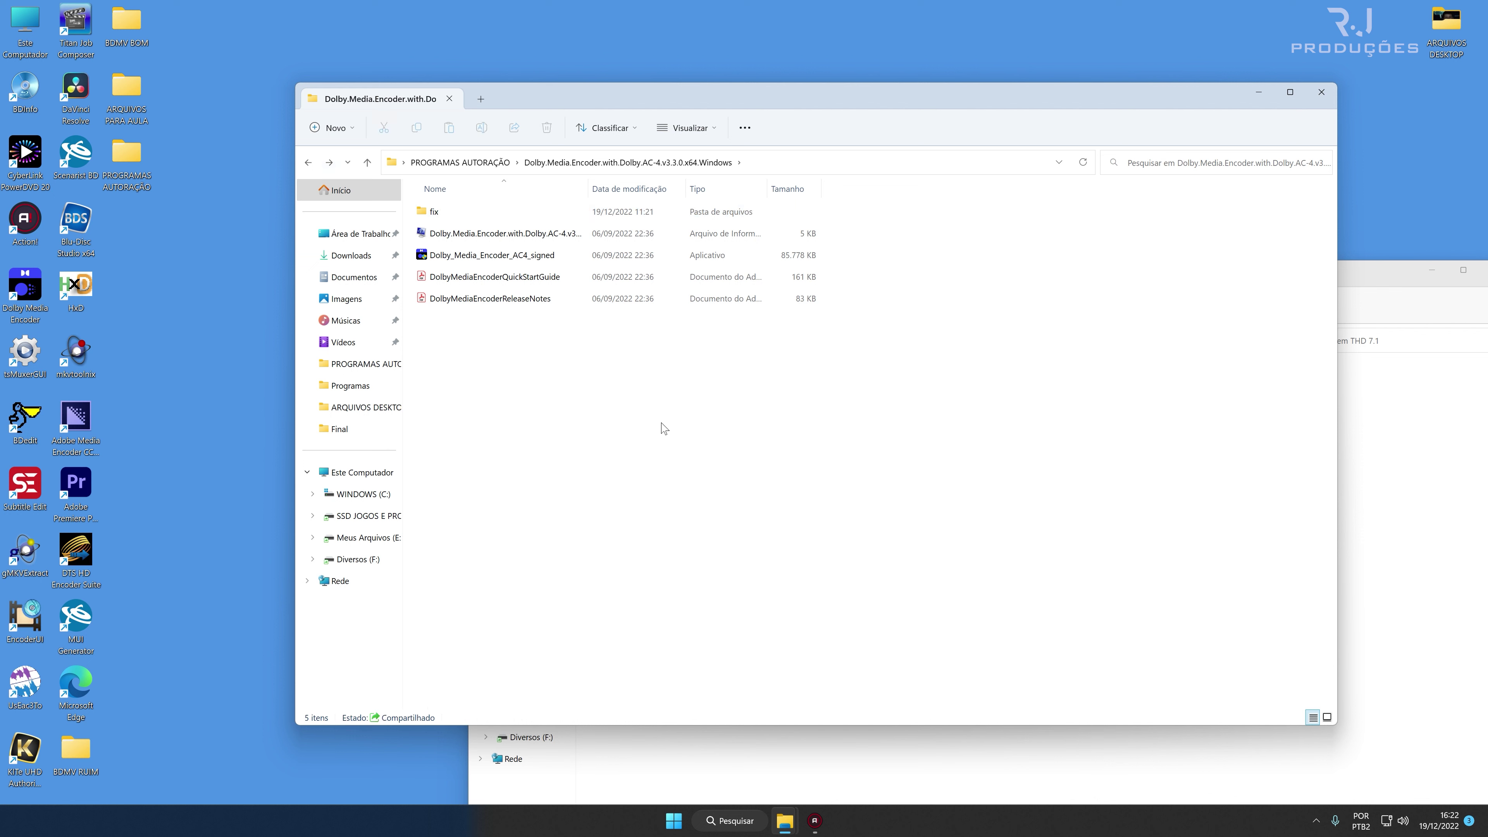
{"action": "left_click", "coordinate": [309, 162]}
{"action": "left_click", "coordinate": [448, 408]}
{"action": "left_click", "coordinate": [450, 409]}
{"action": "key", "text": "Escape"}
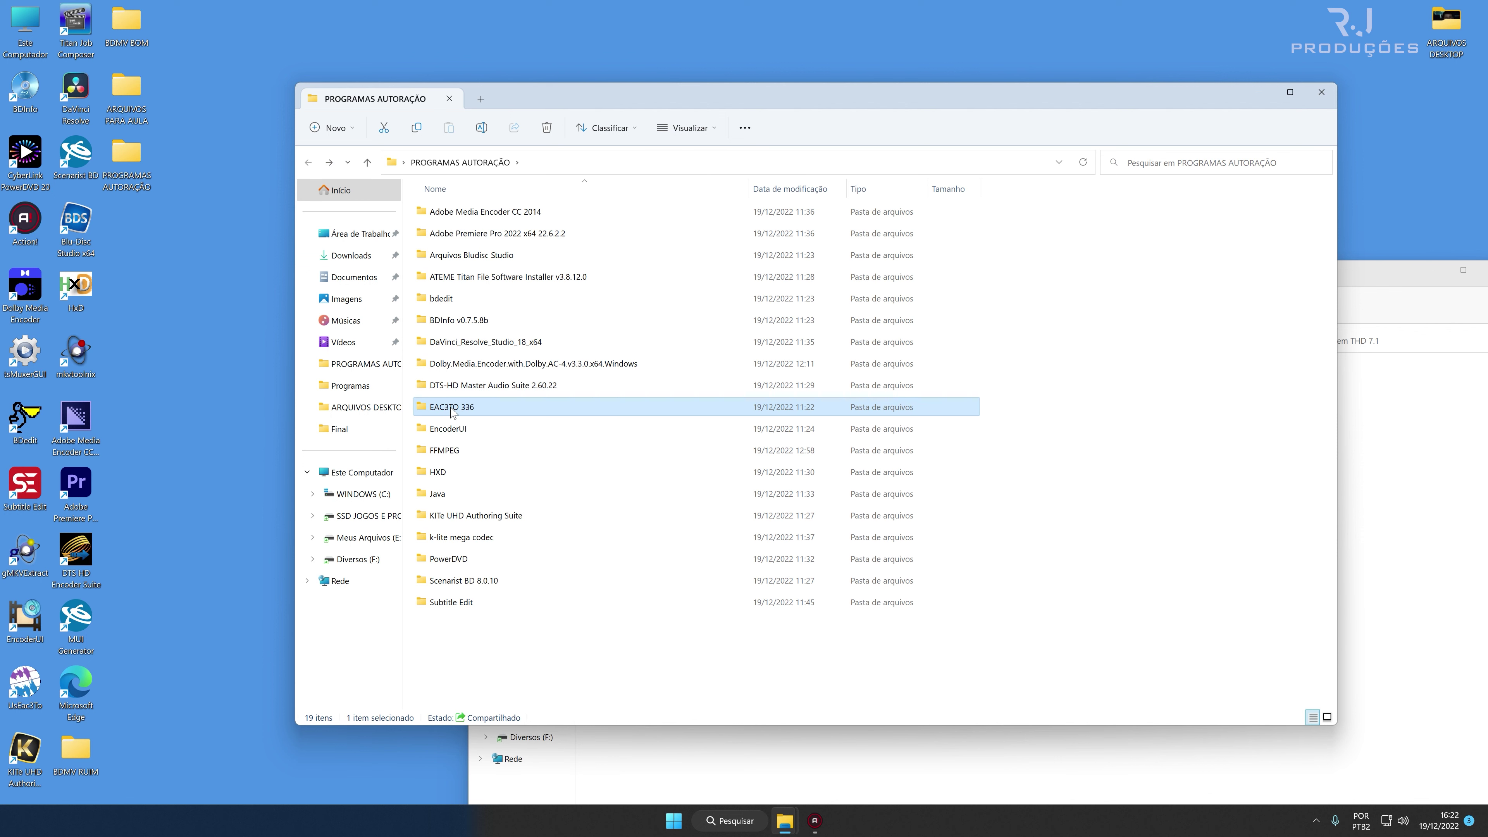
{"action": "double_click", "coordinate": [452, 408]}
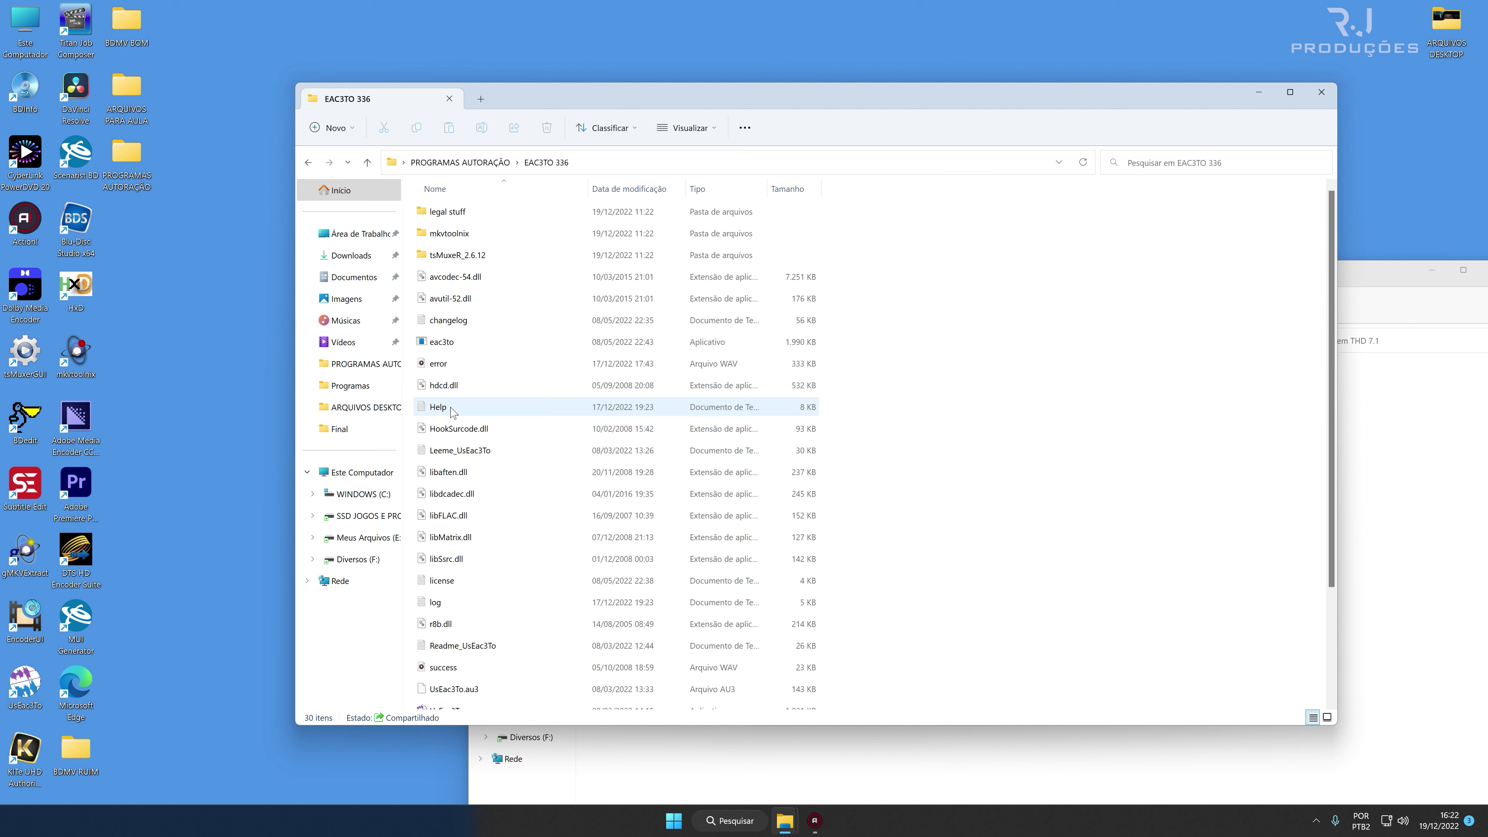
{"action": "scroll", "coordinate": [510, 535], "scroll_direction": "down", "scroll_amount": 1}
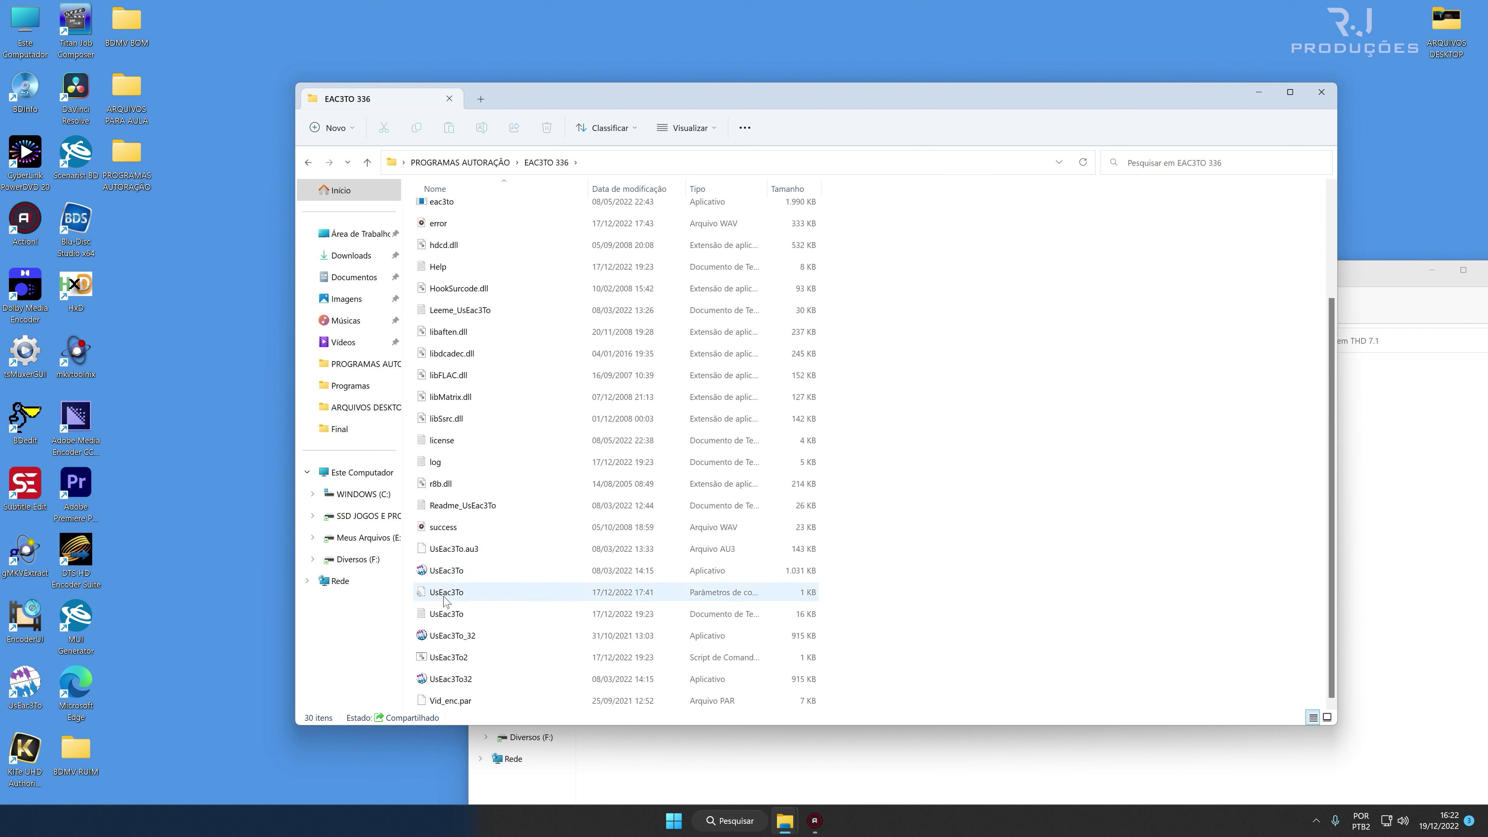
Show the send-to destinations for the UsEac3To application, including the desktop shortcut option, and close the EAC3TO 336 folder window.
{"action": "left_click", "coordinate": [451, 572]}
{"action": "right_click", "coordinate": [455, 574]}
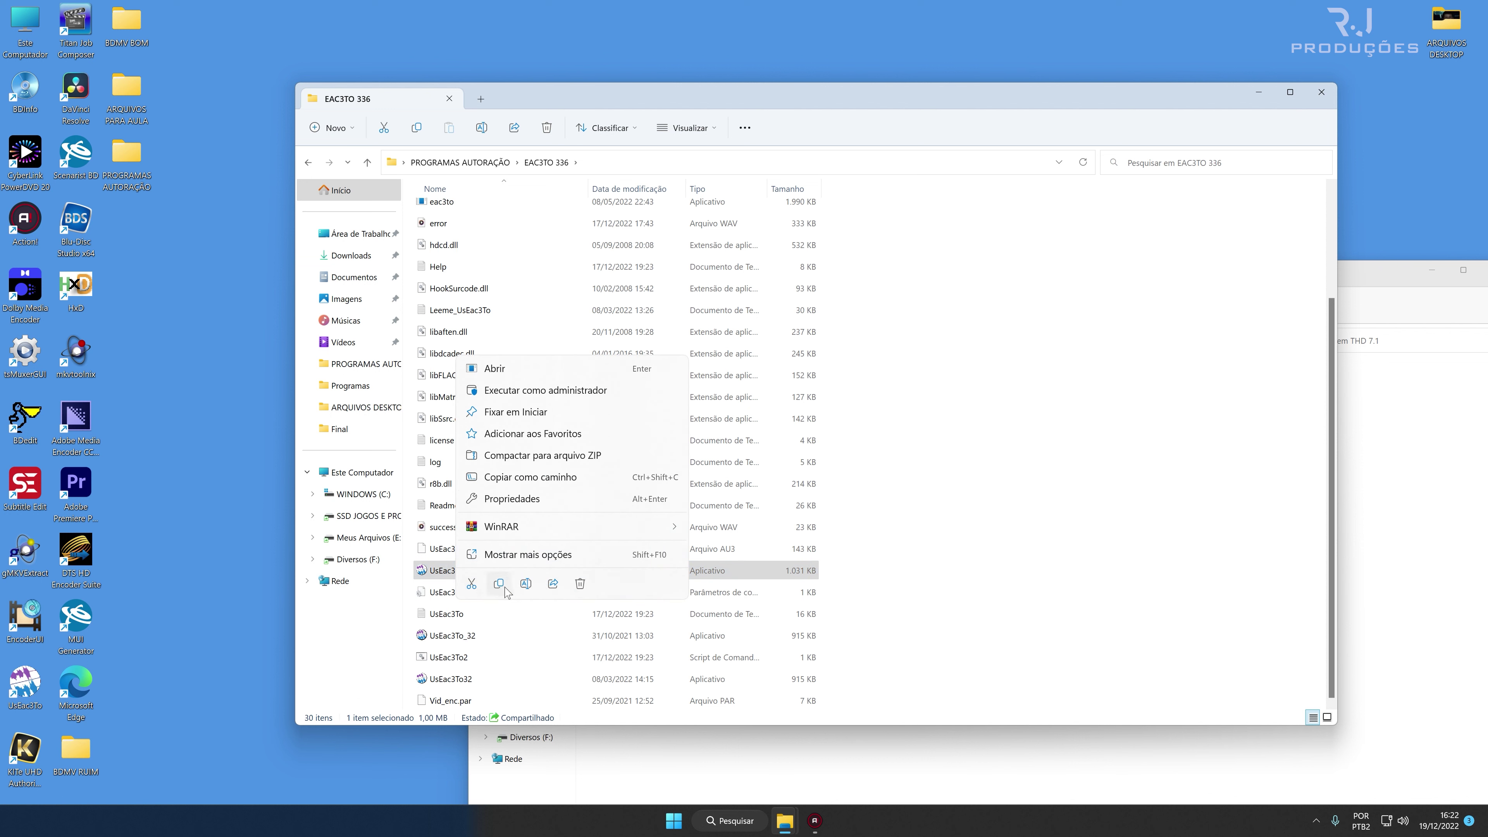
{"action": "left_click", "coordinate": [530, 555]}
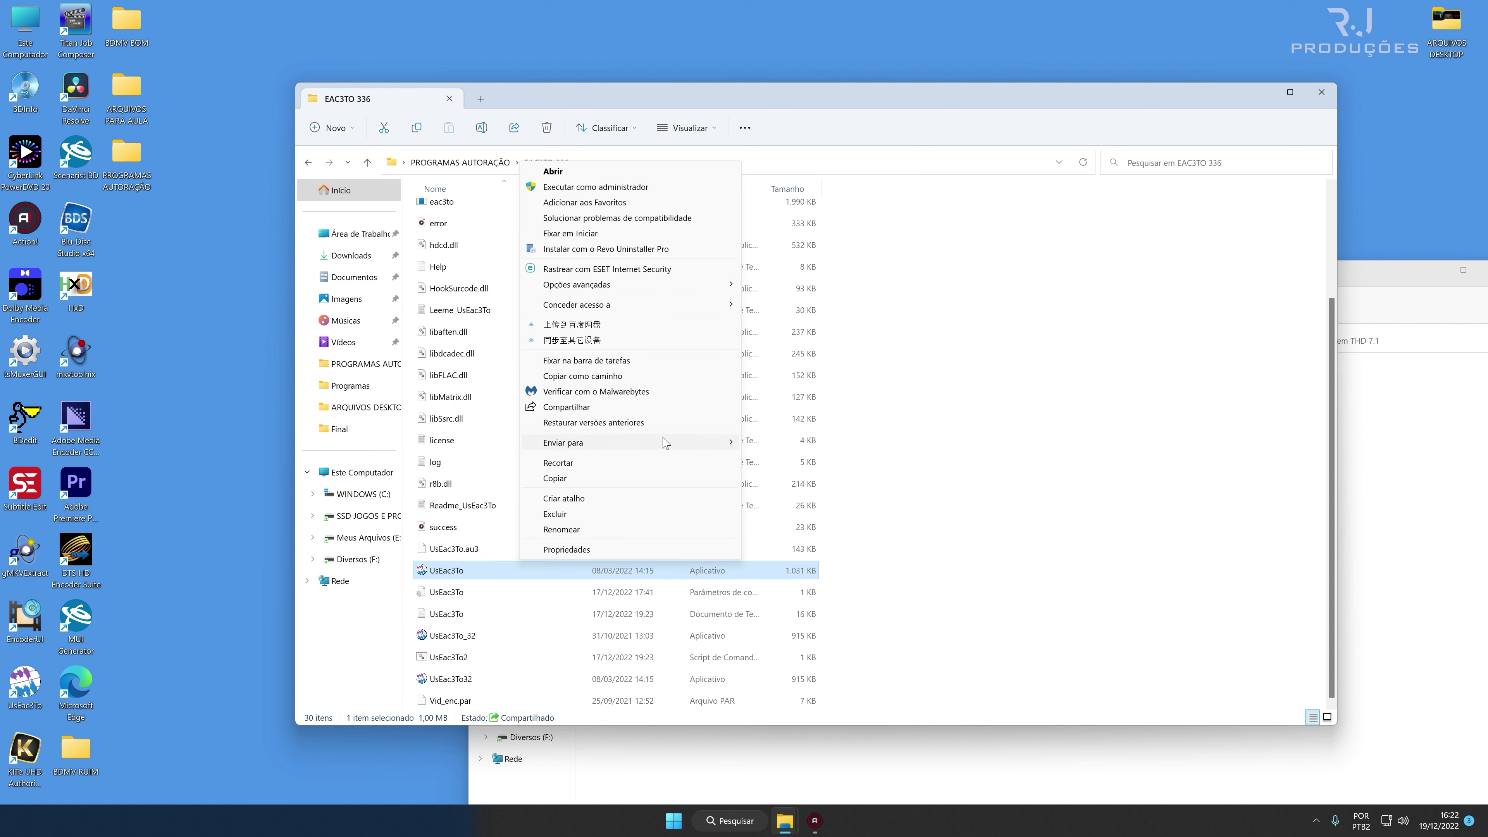
{"action": "mouse_move", "coordinate": [668, 444]}
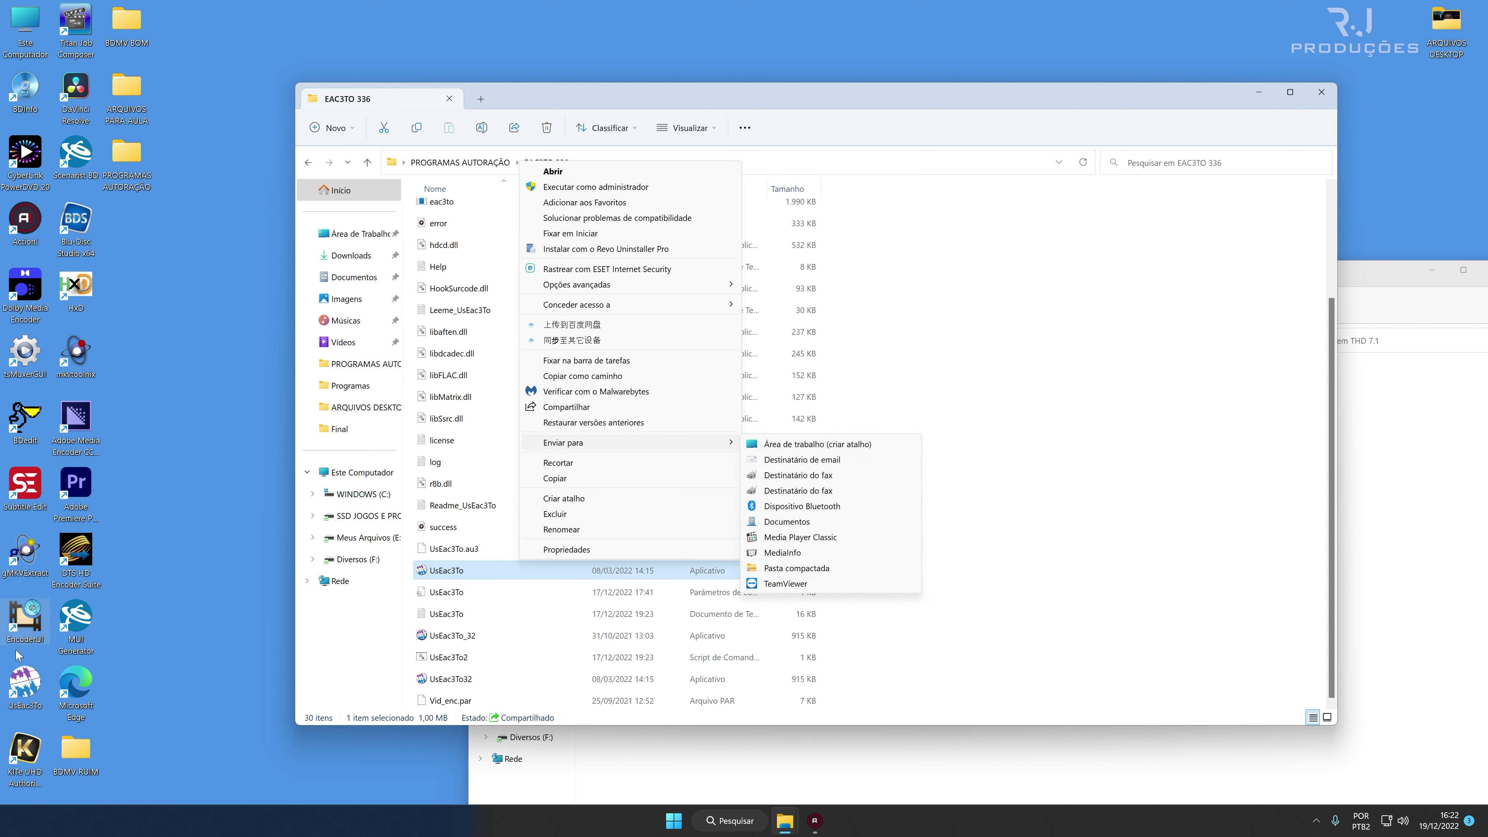
{"action": "left_click", "coordinate": [26, 687]}
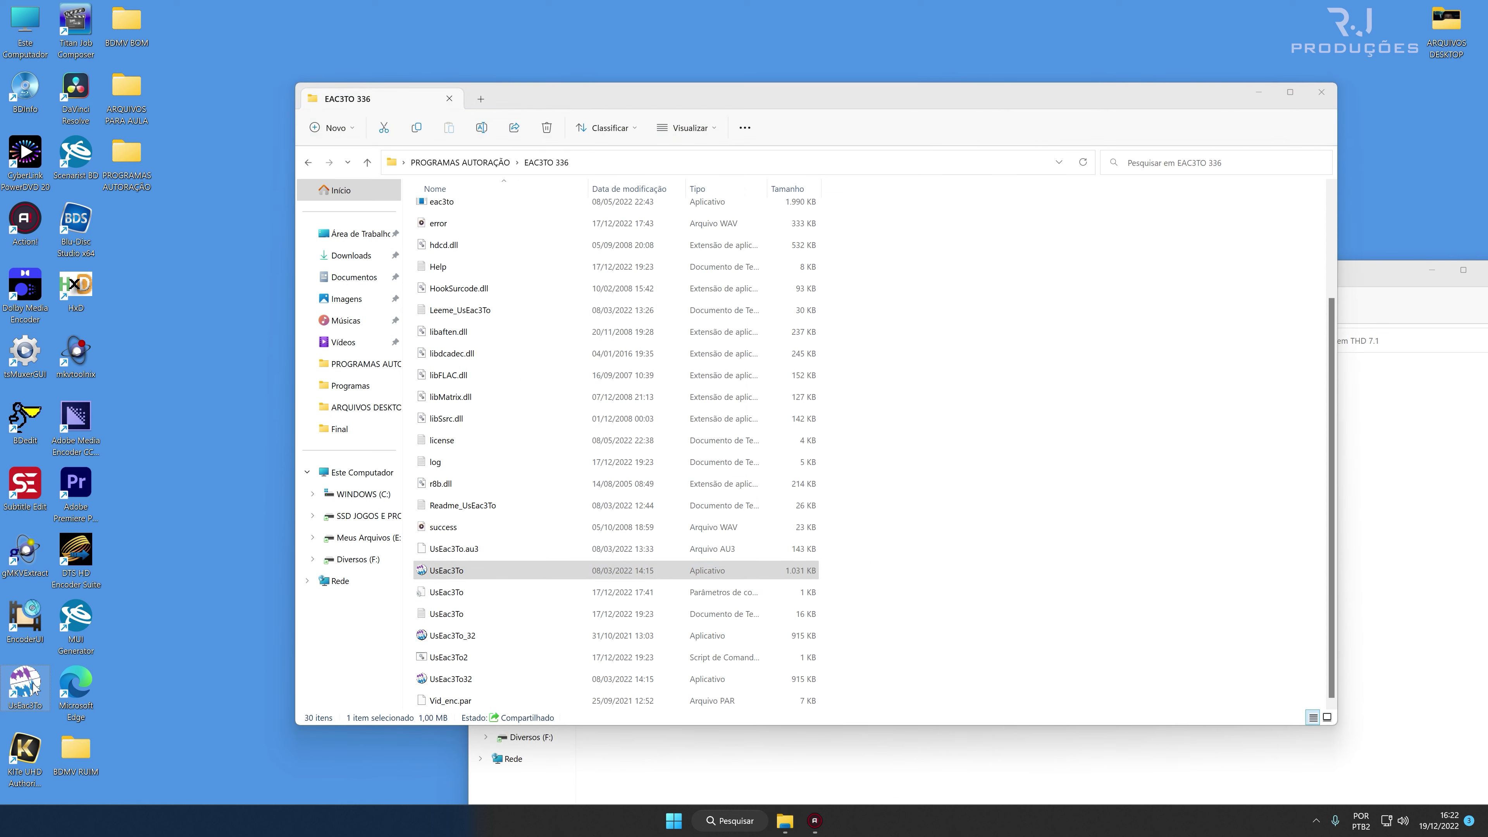
{"action": "scroll", "coordinate": [987, 466], "scroll_direction": "up", "scroll_amount": 3}
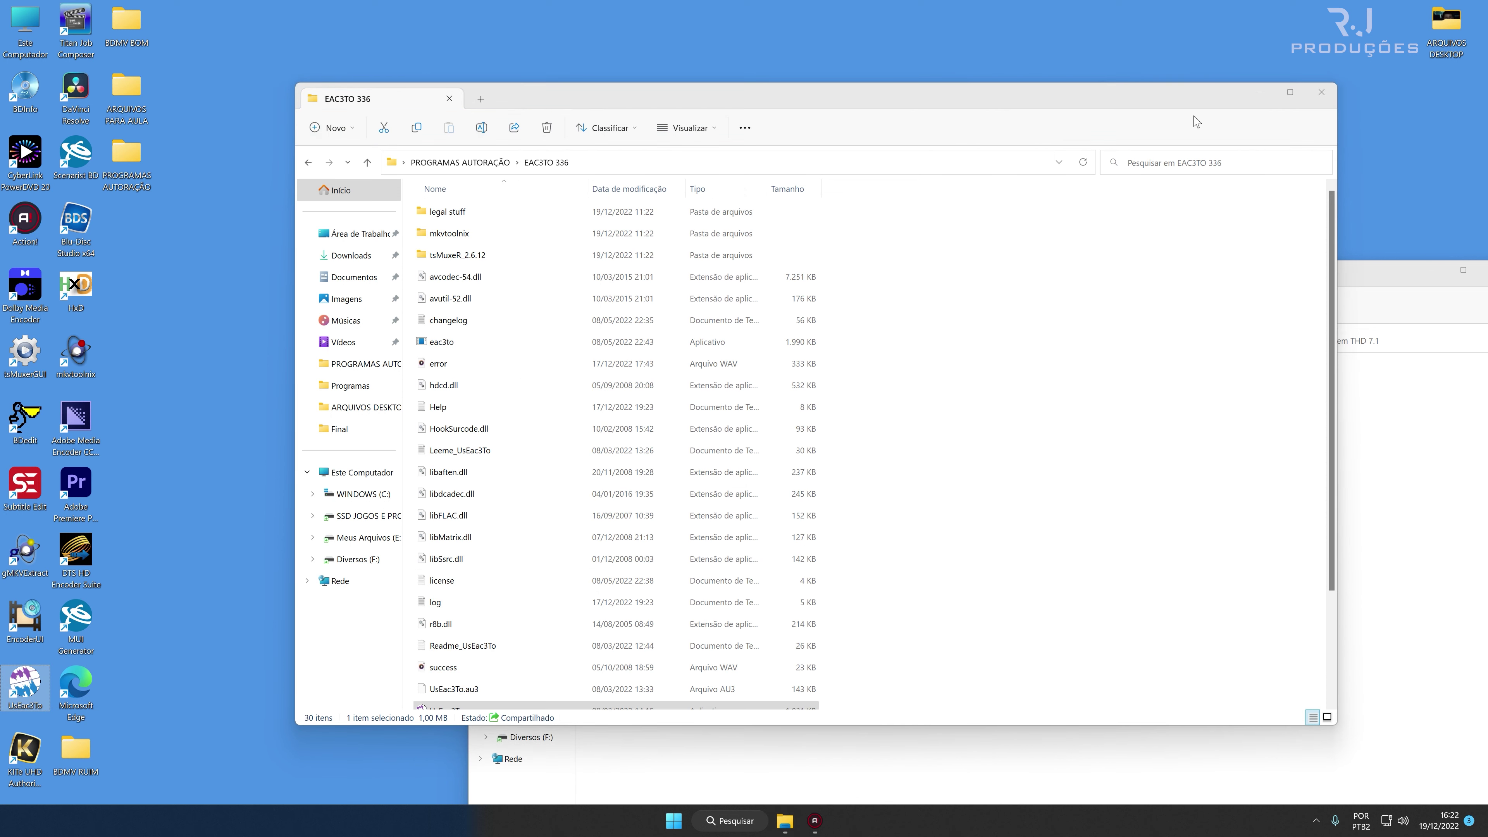
{"action": "left_click", "coordinate": [1322, 93]}
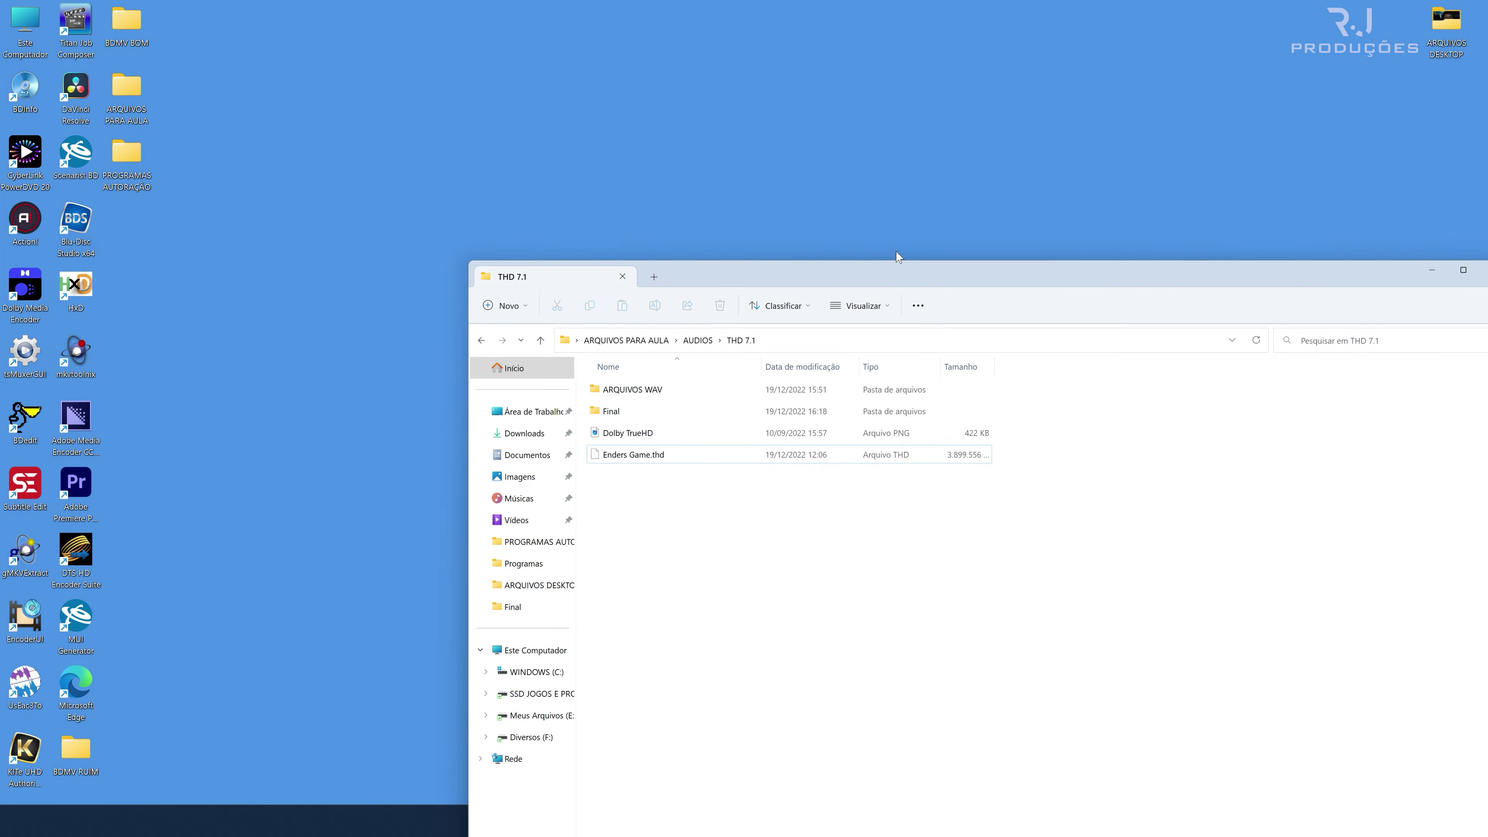
Launch UsEac3To from its desktop shortcut and arrange its window and the THD 7.1 folder so both are accessible.
{"action": "left_click_drag", "start_coordinate": [872, 273], "coordinate": [847, 130]}
{"action": "left_click", "coordinate": [598, 303]}
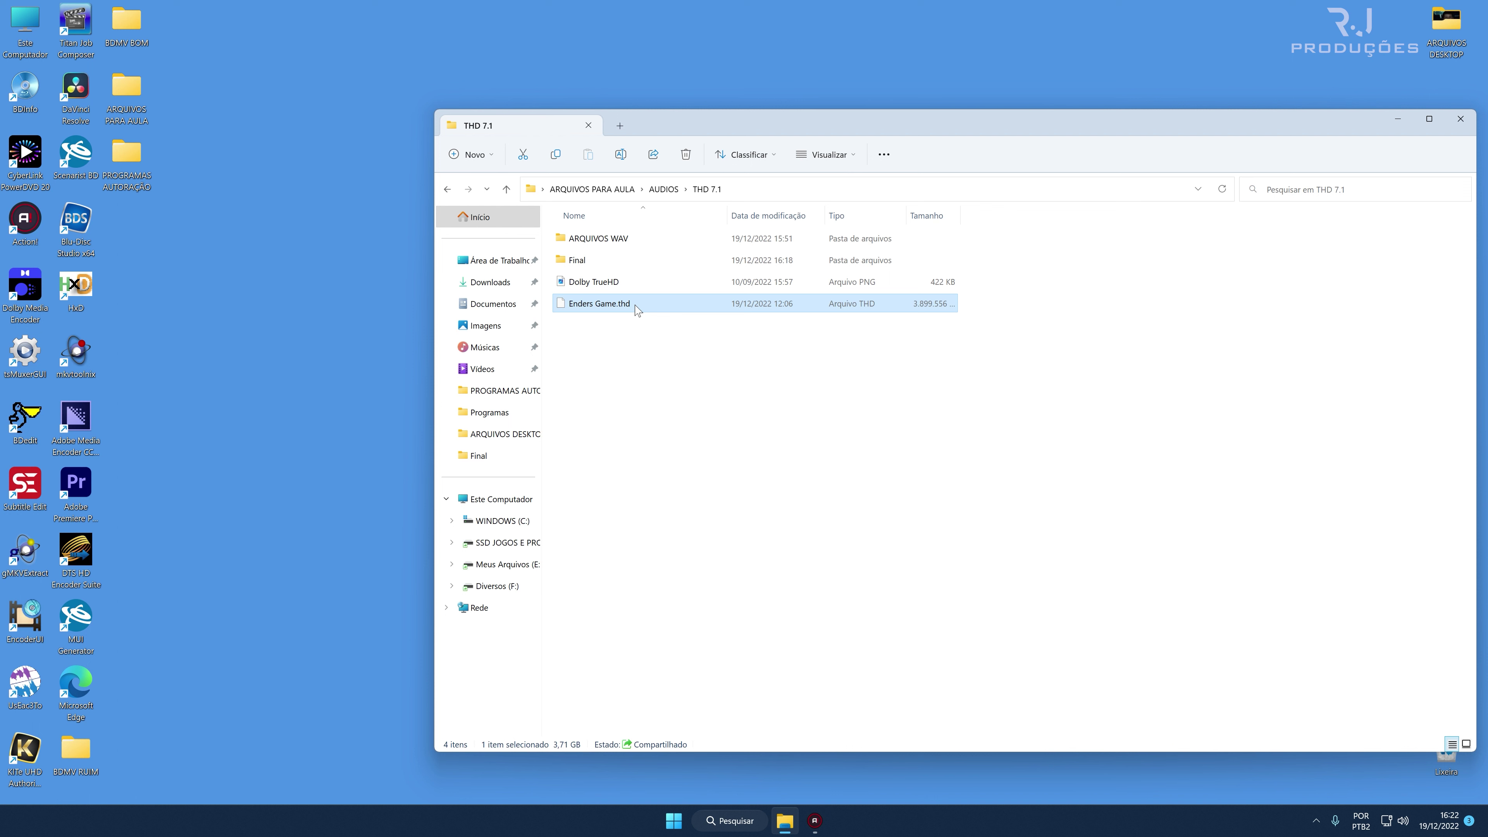
{"action": "double_click", "coordinate": [25, 684]}
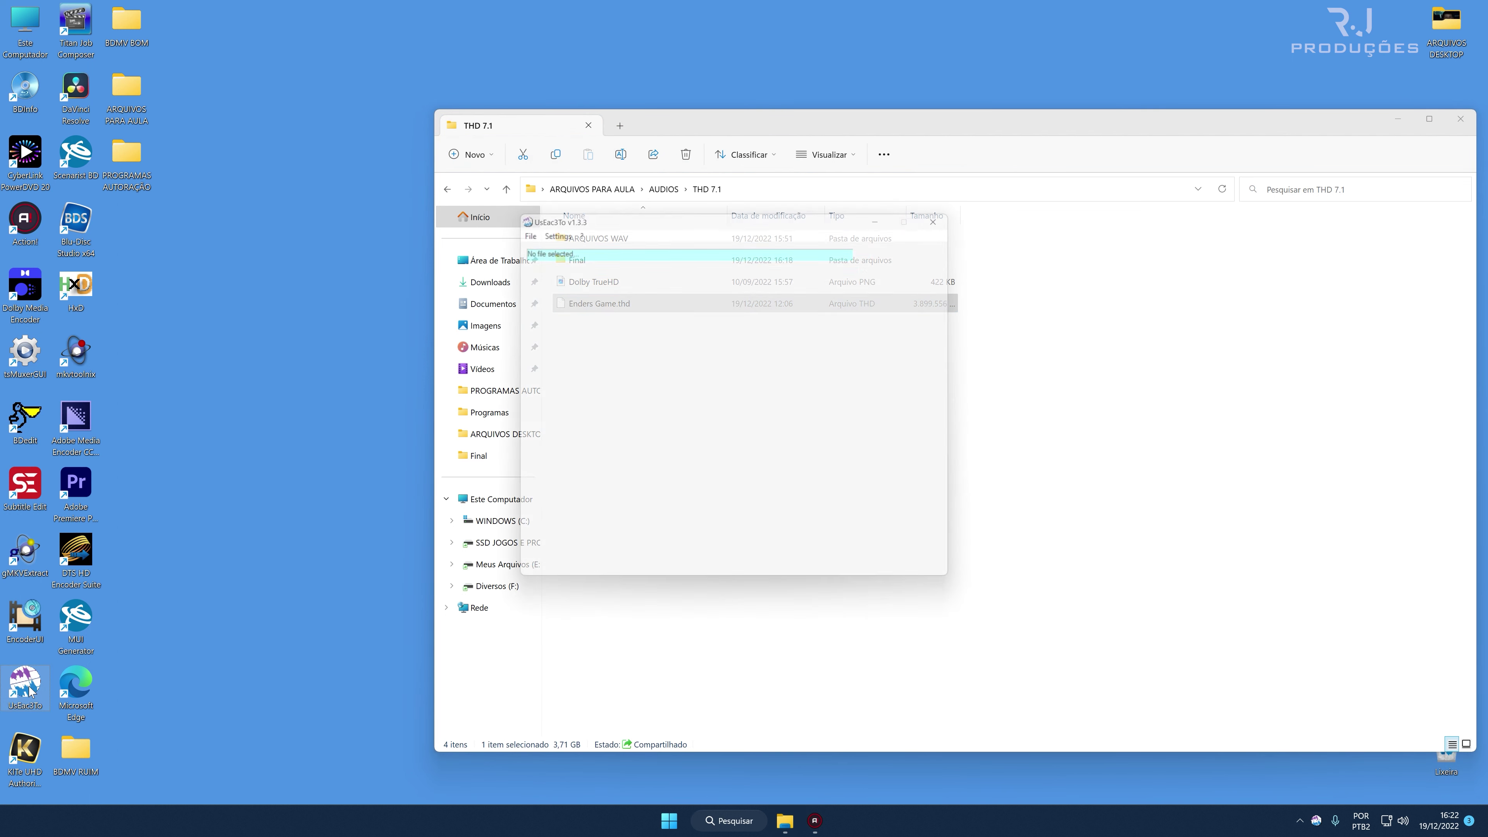
{"action": "left_click_drag", "start_coordinate": [628, 219], "coordinate": [349, 265]}
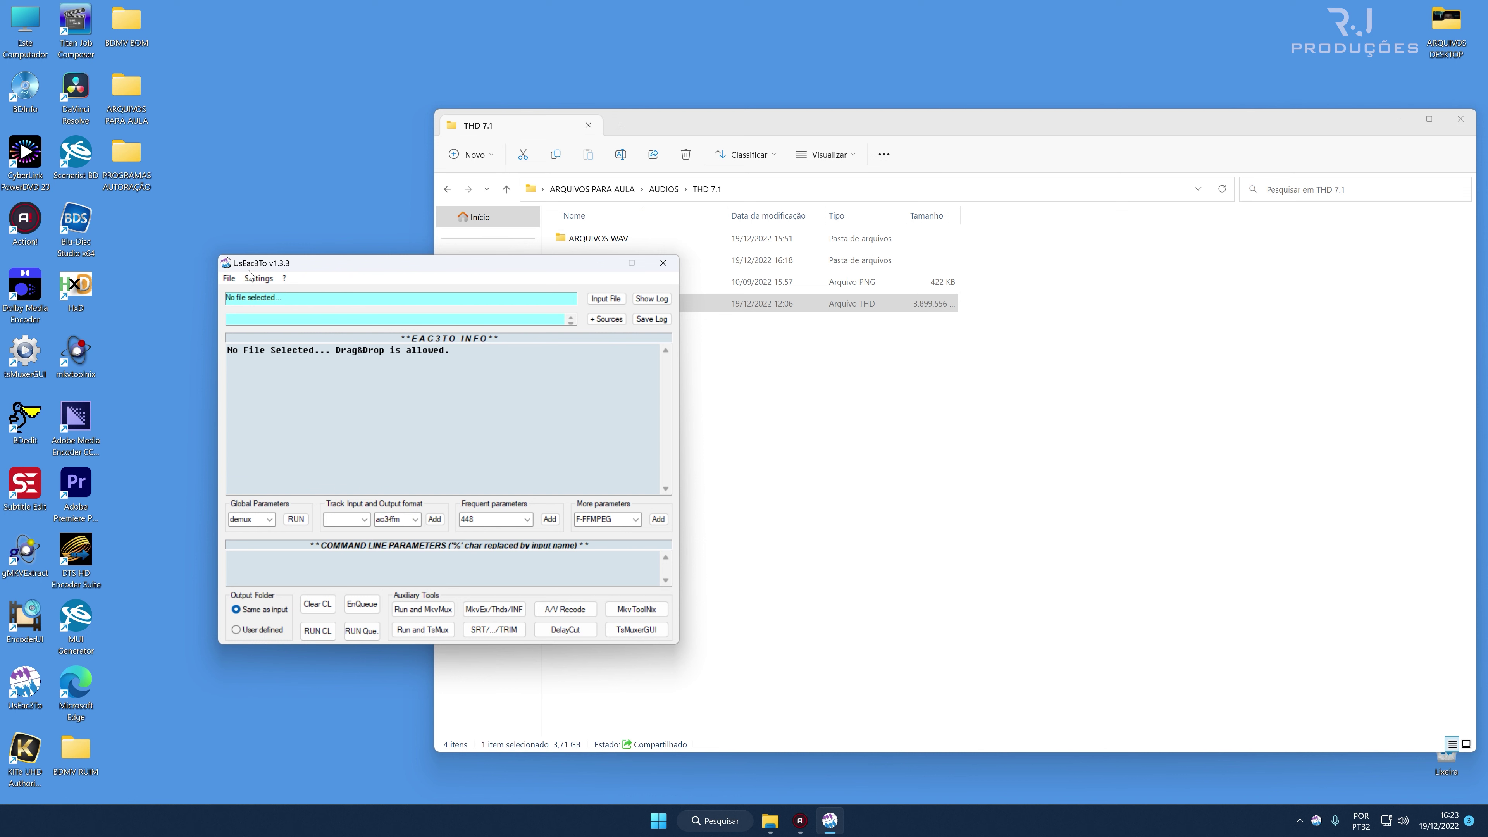
Load Enders Game.thd from the THD 7.1 folder into UsEac3To as the input file.
{"action": "left_click", "coordinate": [974, 336]}
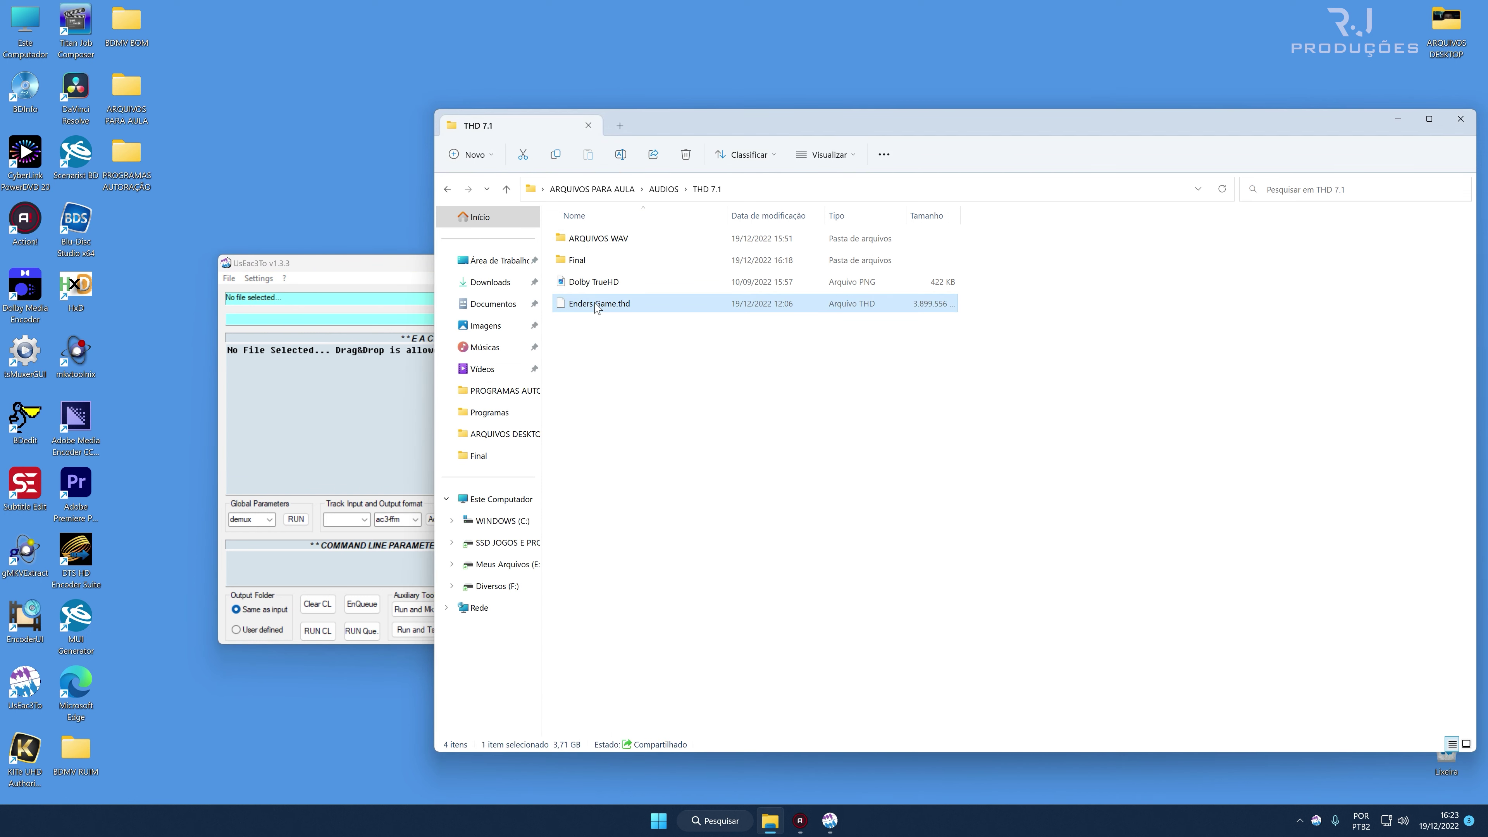
{"action": "left_click_drag", "start_coordinate": [596, 308], "coordinate": [398, 308]}
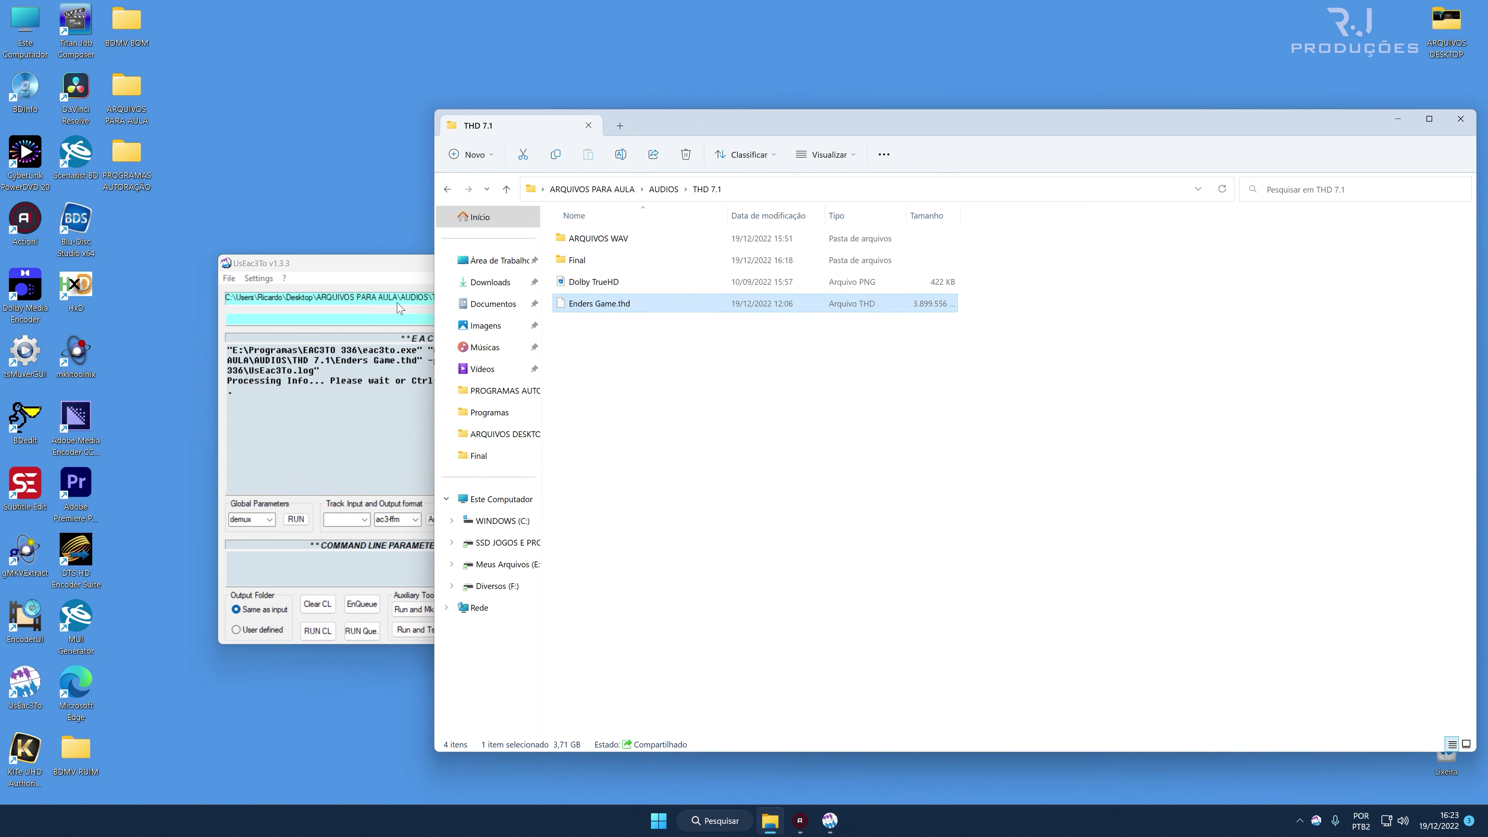
{"action": "left_click", "coordinate": [394, 291]}
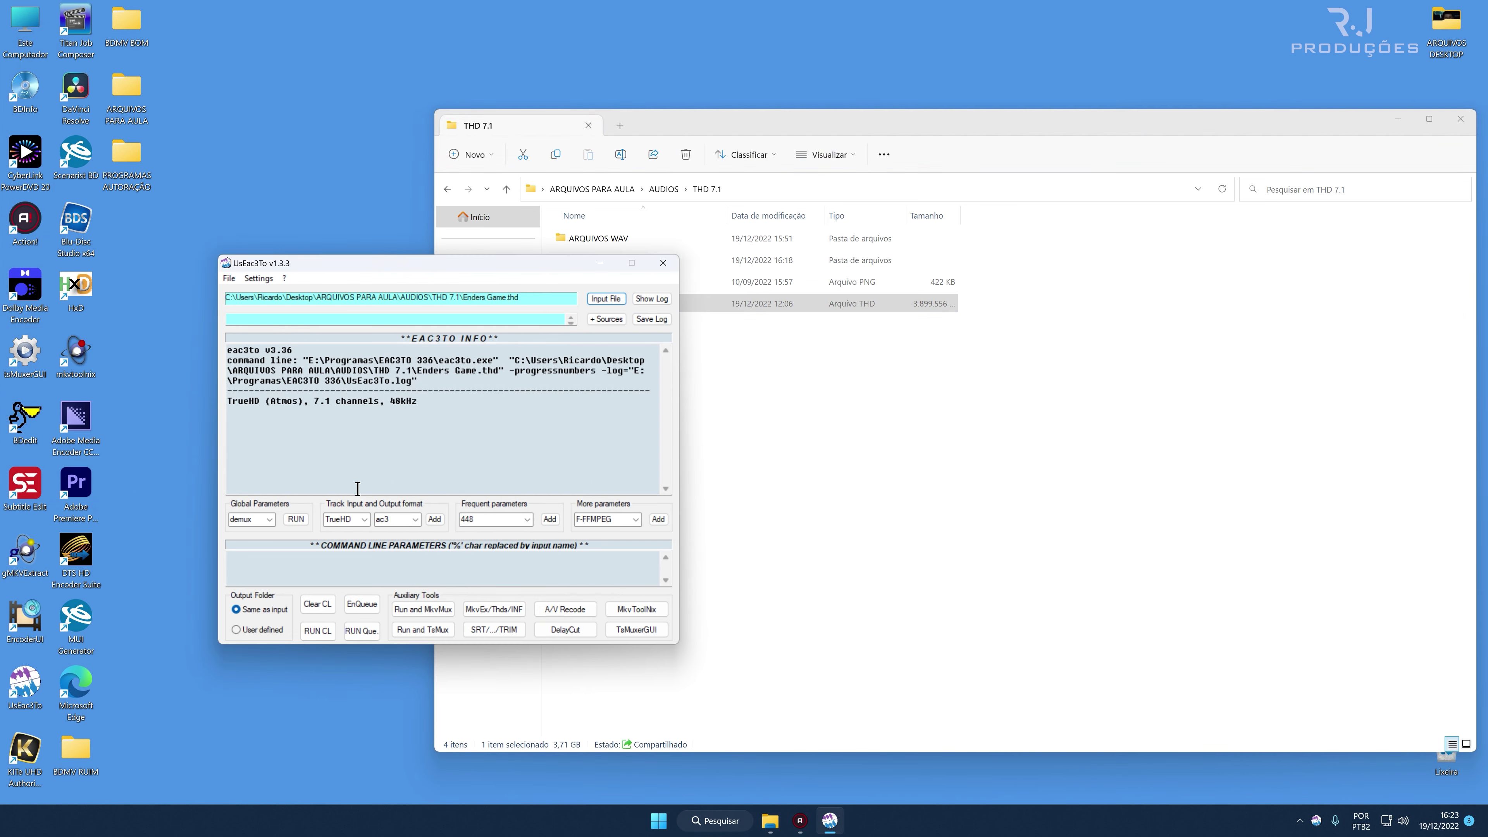
Set the TrueHD track's output format to wavs, add it to the command line parameters, and run the command.
{"action": "left_click", "coordinate": [414, 520]}
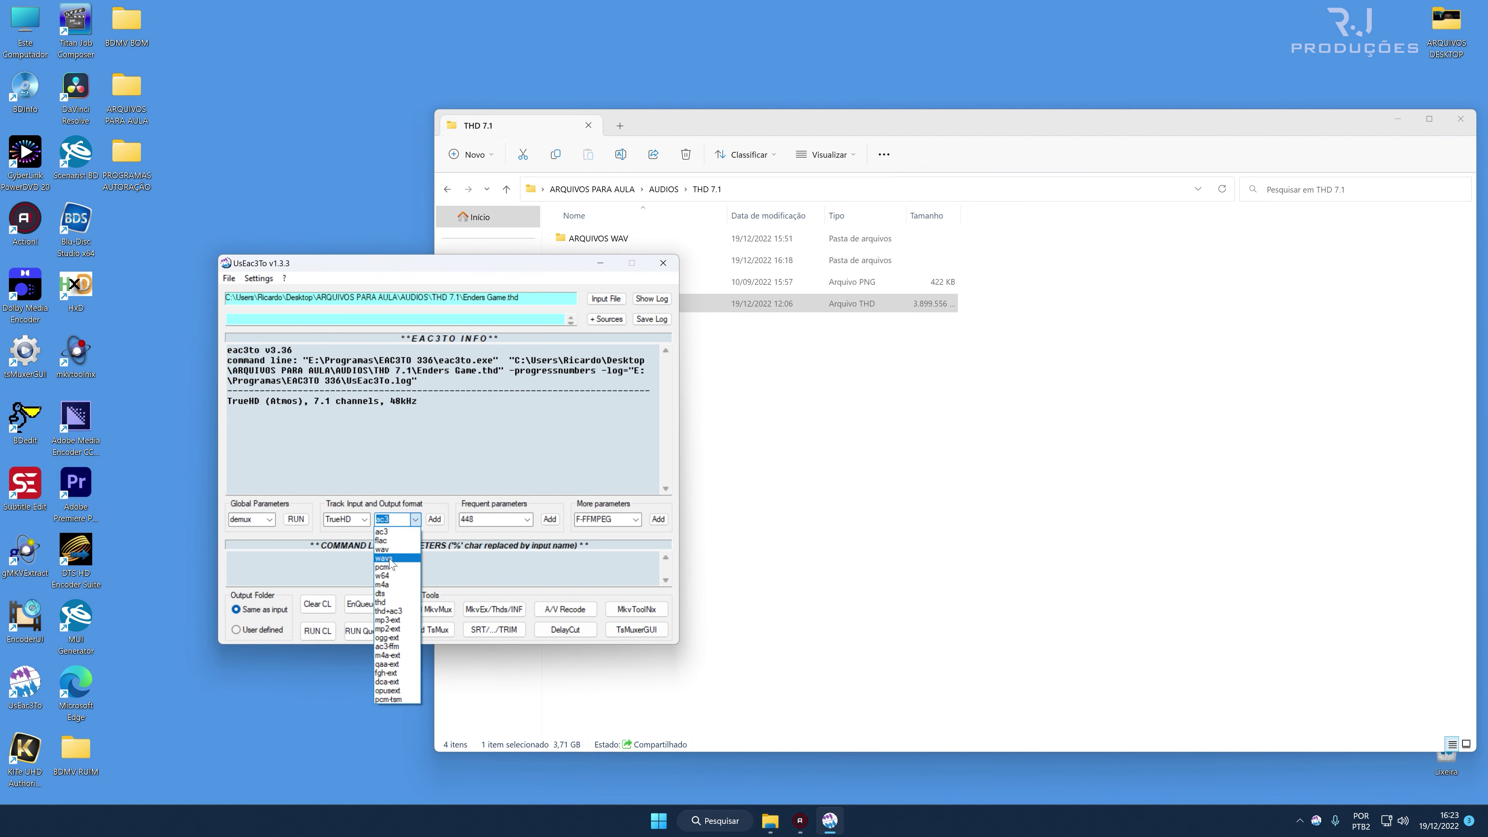
{"action": "left_click", "coordinate": [390, 559]}
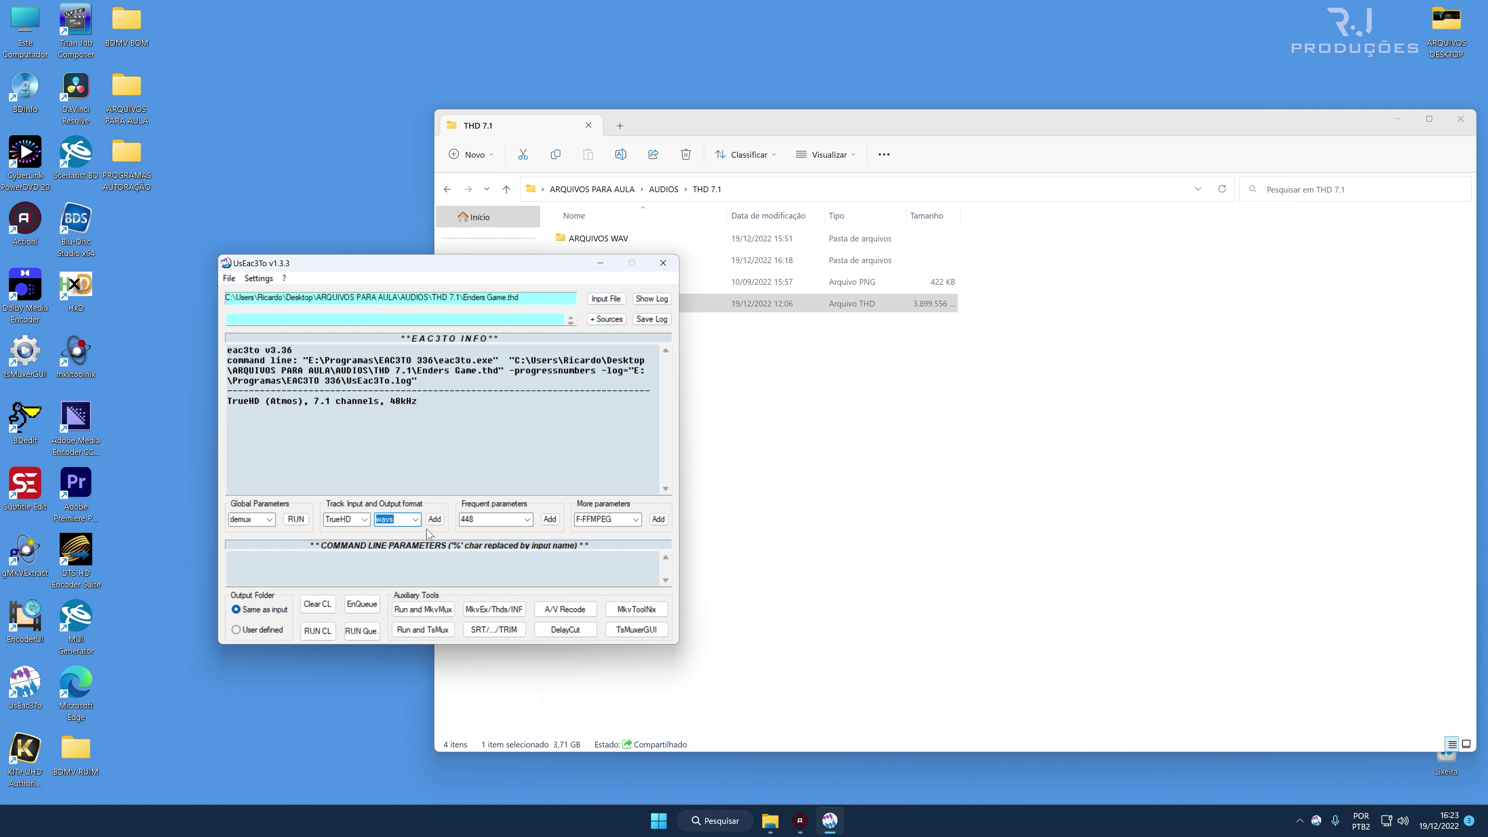
{"action": "left_click", "coordinate": [435, 520]}
{"action": "left_click", "coordinate": [316, 634]}
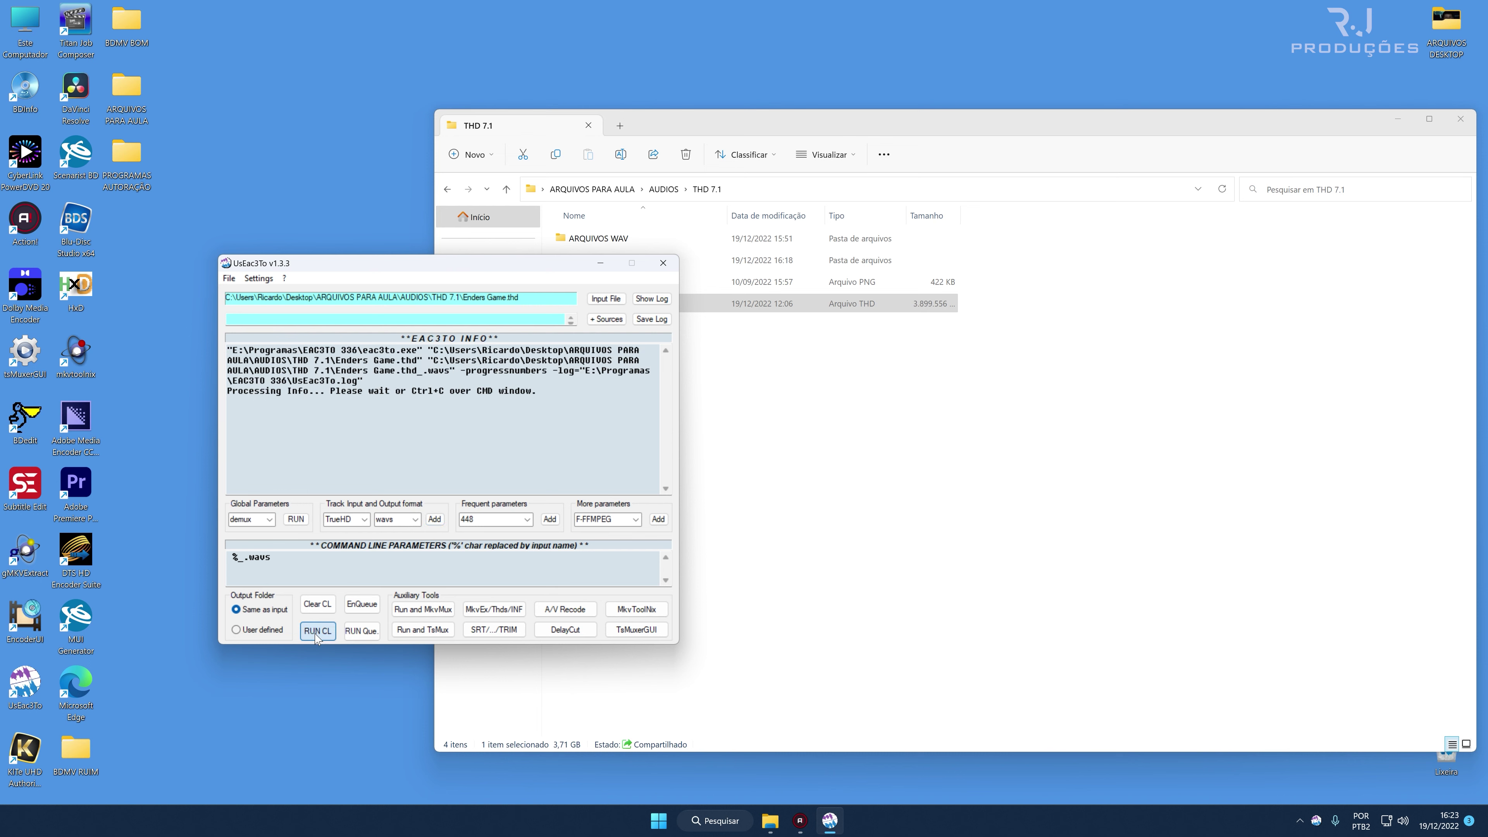
Arrange the command window beside the THD 7.1 folder and select the eight Enders Game channel WAV files being created.
{"action": "left_click_drag", "start_coordinate": [412, 60], "coordinate": [388, 171]}
{"action": "left_click_drag", "start_coordinate": [901, 117], "coordinate": [1171, 128]}
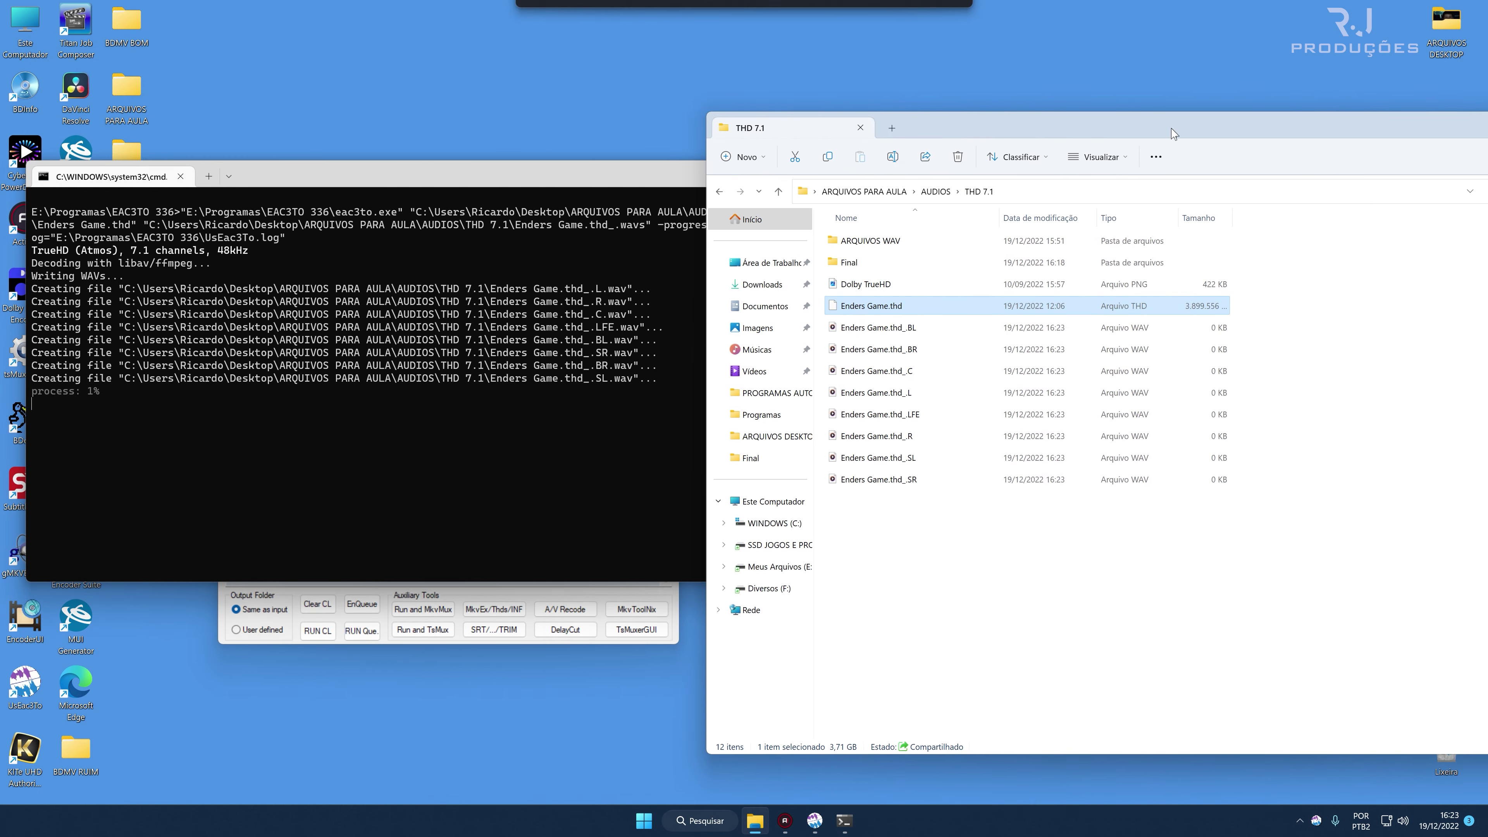
{"action": "left_click_drag", "start_coordinate": [998, 528], "coordinate": [932, 325]}
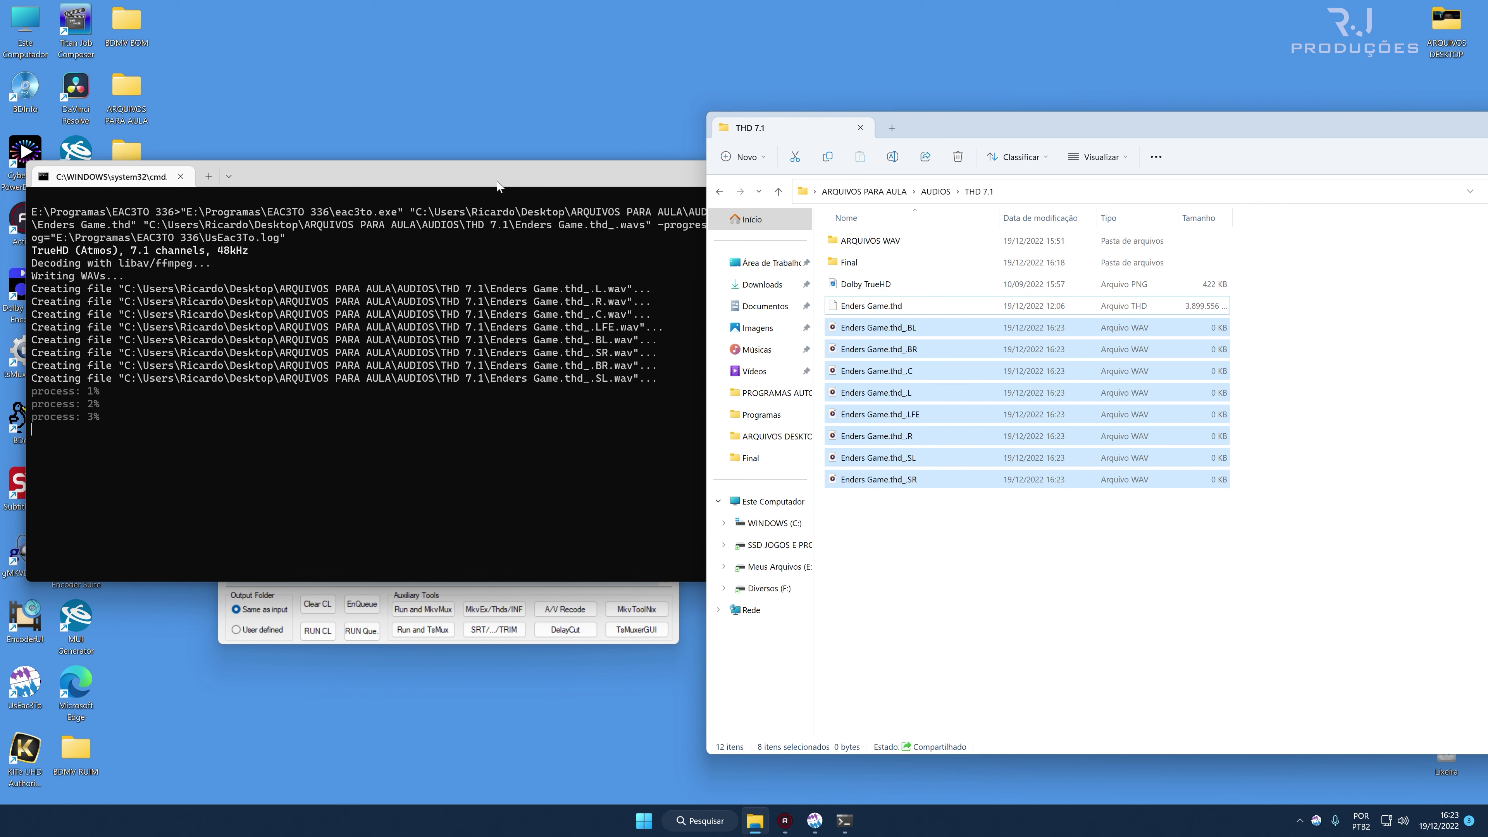
Abort the running WAV extraction and close UsEac3To.
{"action": "left_click", "coordinate": [508, 169]}
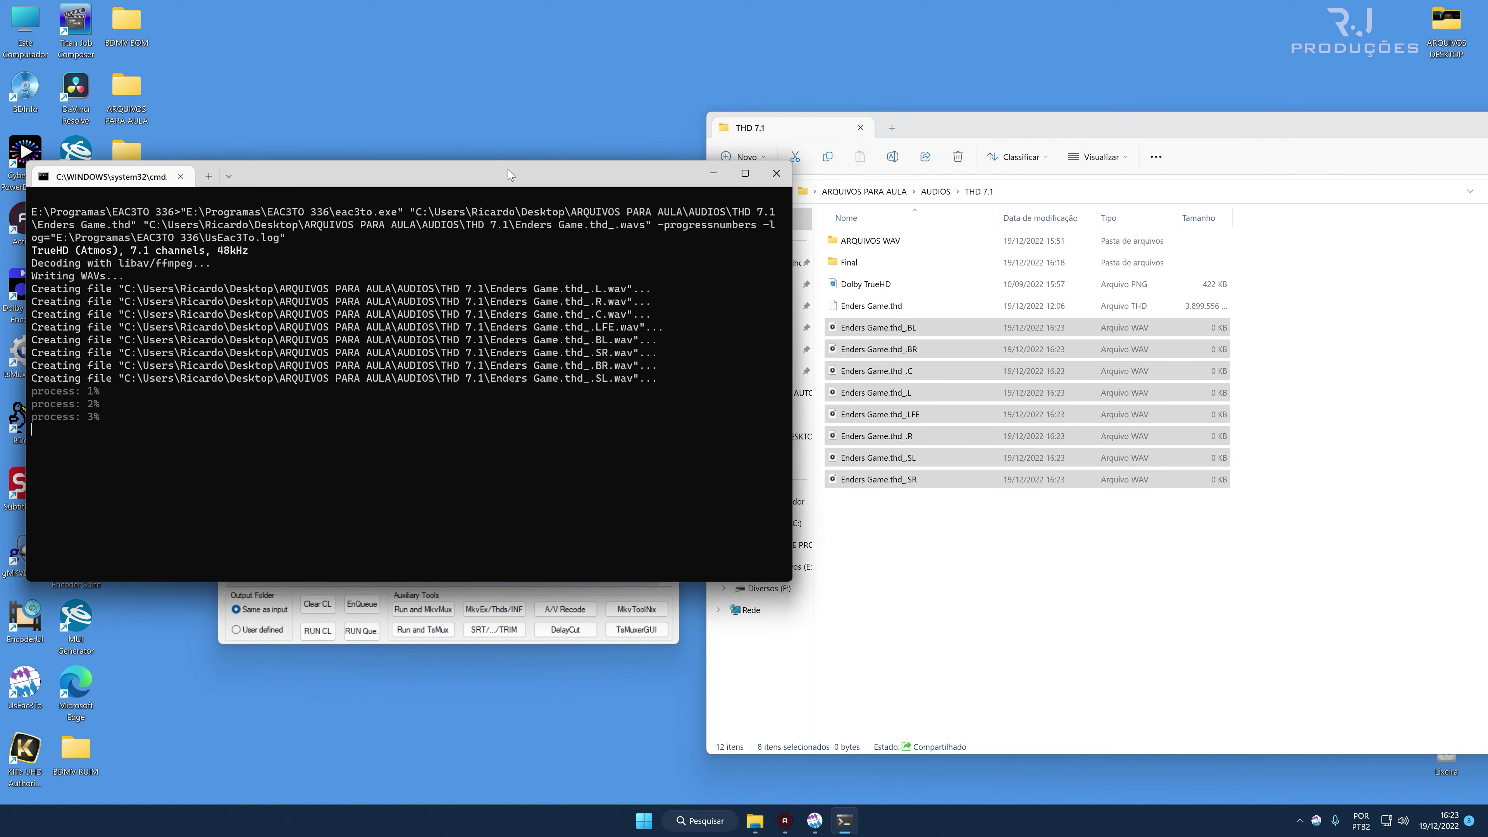
{"action": "left_click", "coordinate": [778, 174]}
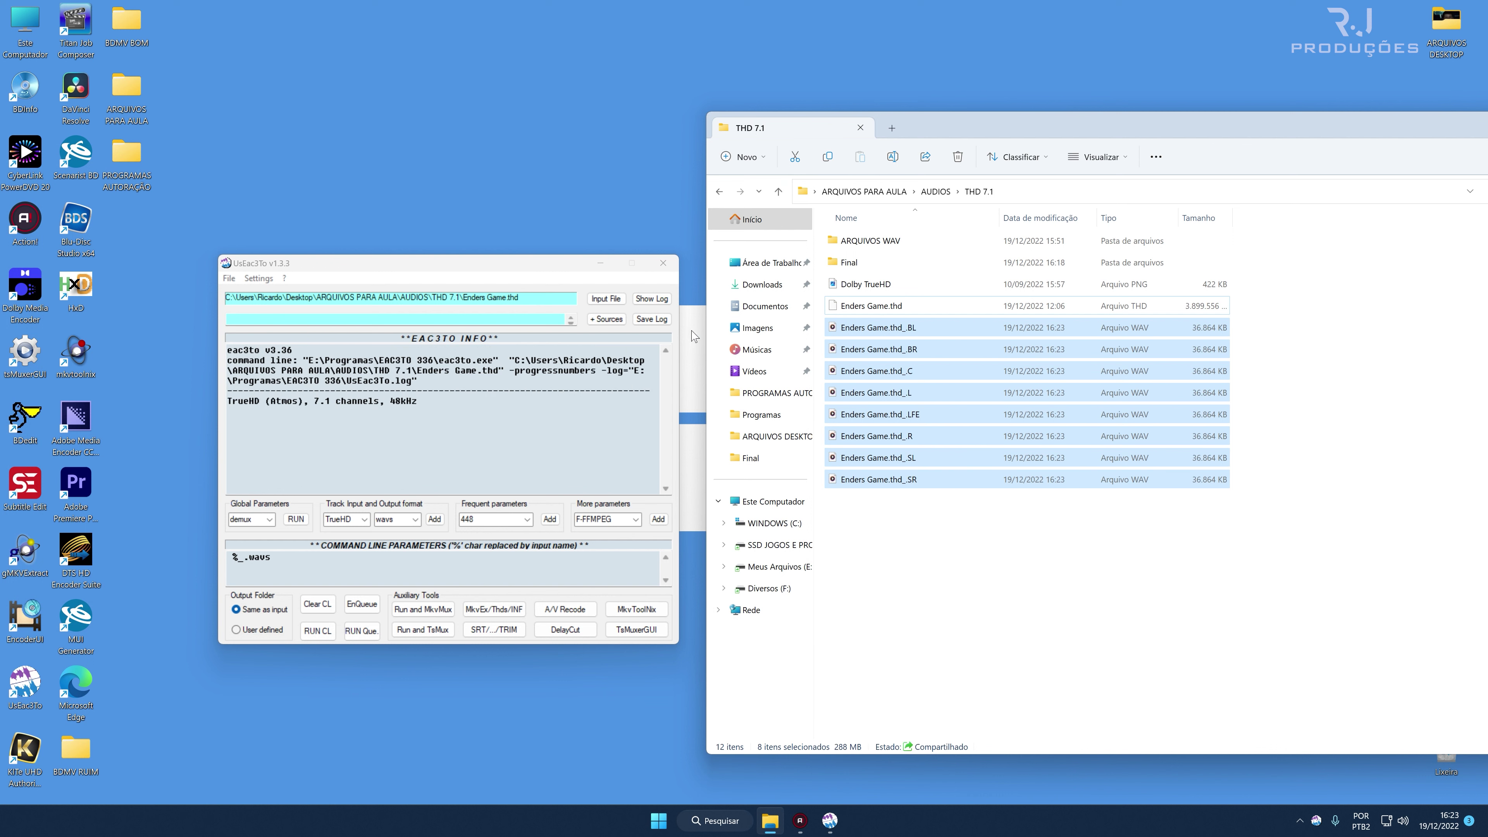
{"action": "left_click", "coordinate": [664, 262]}
Delete the eight partially extracted Enders Game WAV files from the THD 7.1 folder.
{"action": "left_click_drag", "start_coordinate": [1129, 598], "coordinate": [946, 322]}
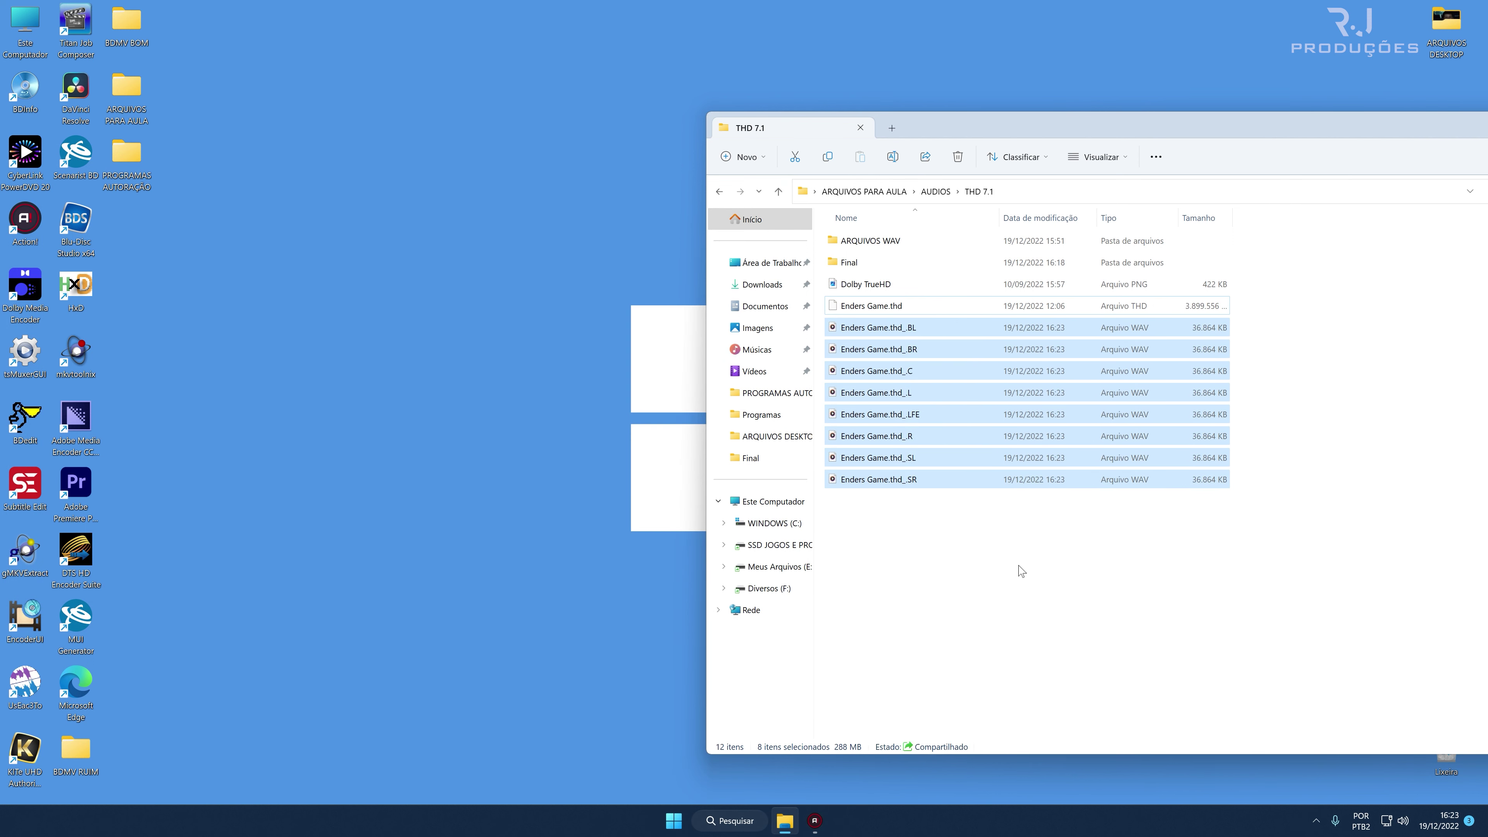
{"action": "key", "text": "Delete"}
{"action": "key", "text": "Return"}
Open the ARQUIVOS WAV folder inside THD 7.1 and launch Dolby Media Encoder from the desktop.
{"action": "double_click", "coordinate": [907, 247]}
{"action": "left_click_drag", "start_coordinate": [926, 215], "coordinate": [1045, 214]}
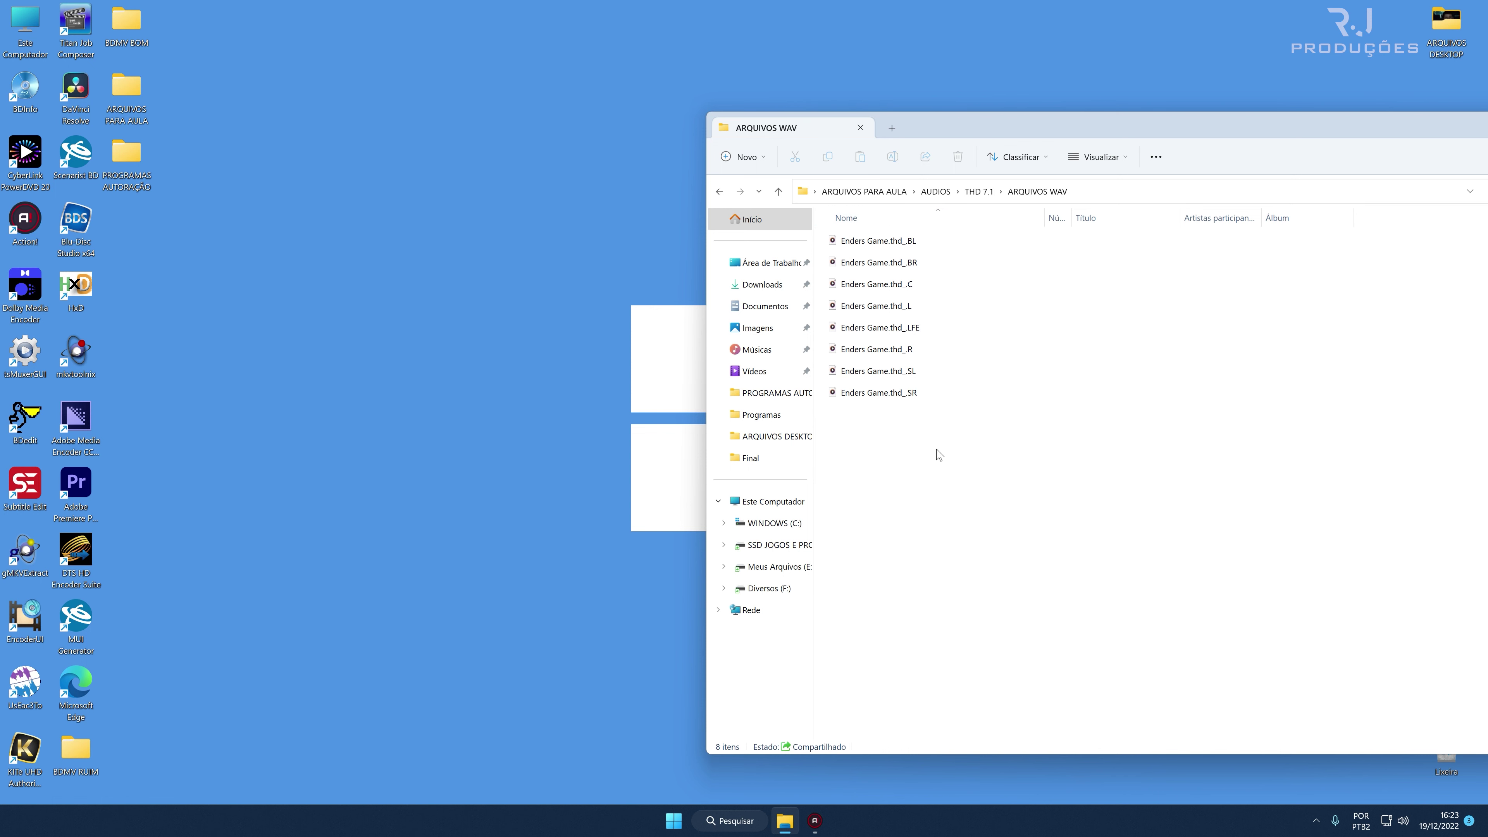
{"action": "left_click", "coordinate": [720, 191]}
{"action": "left_click", "coordinate": [720, 192]}
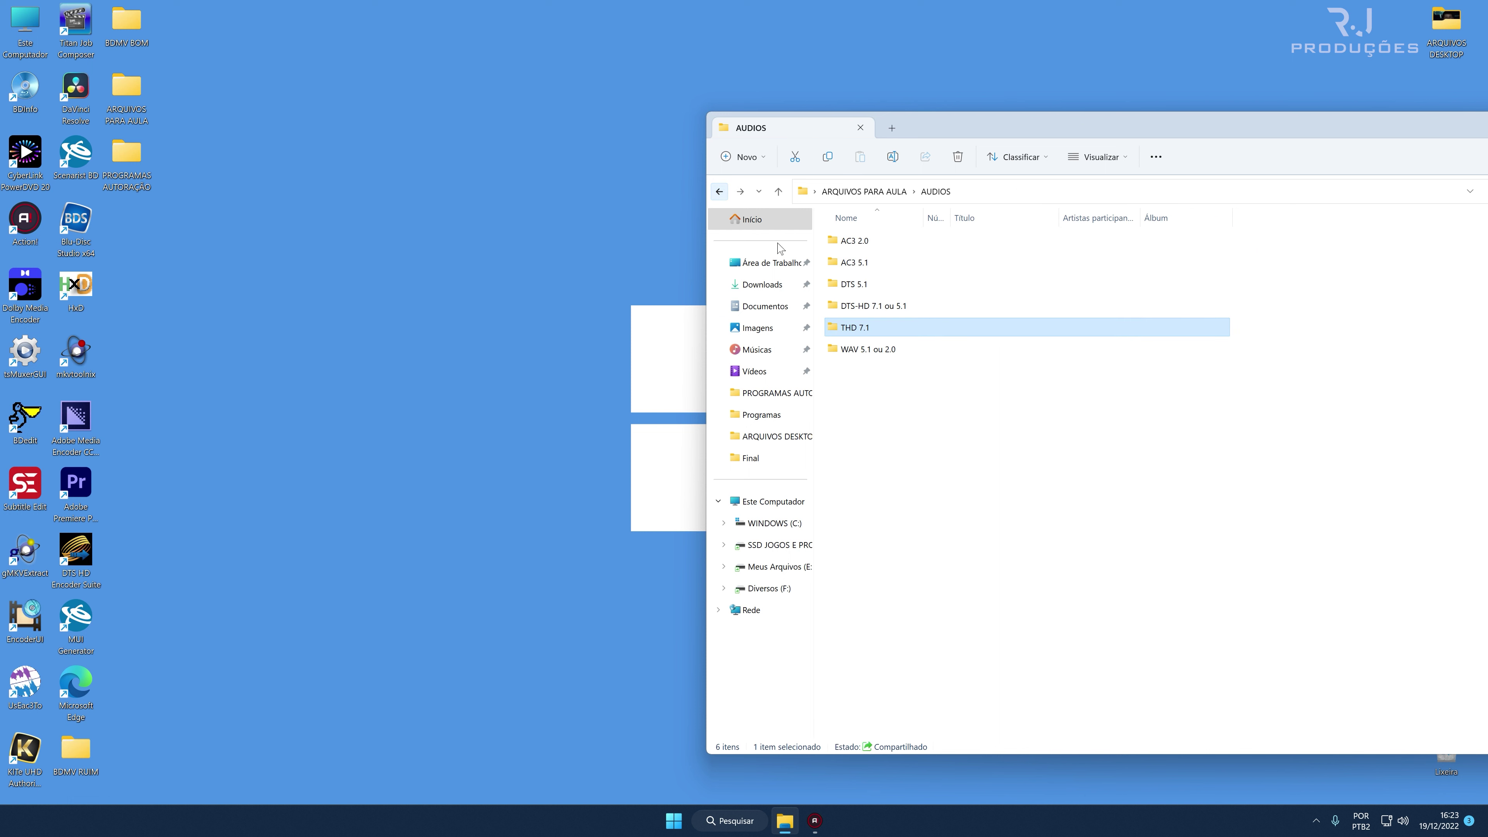
{"action": "double_click", "coordinate": [863, 333]}
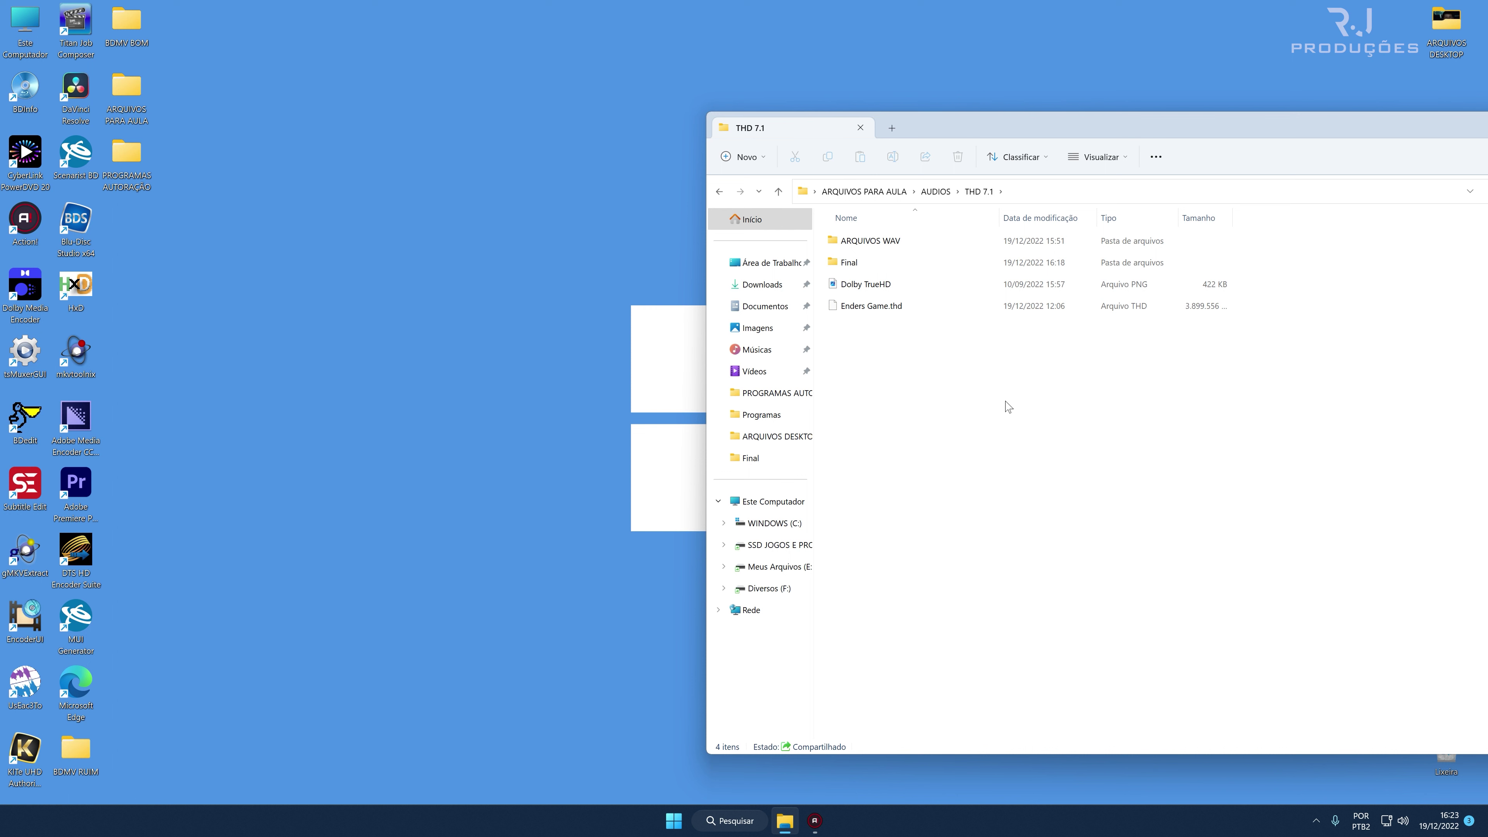
{"action": "double_click", "coordinate": [867, 241]}
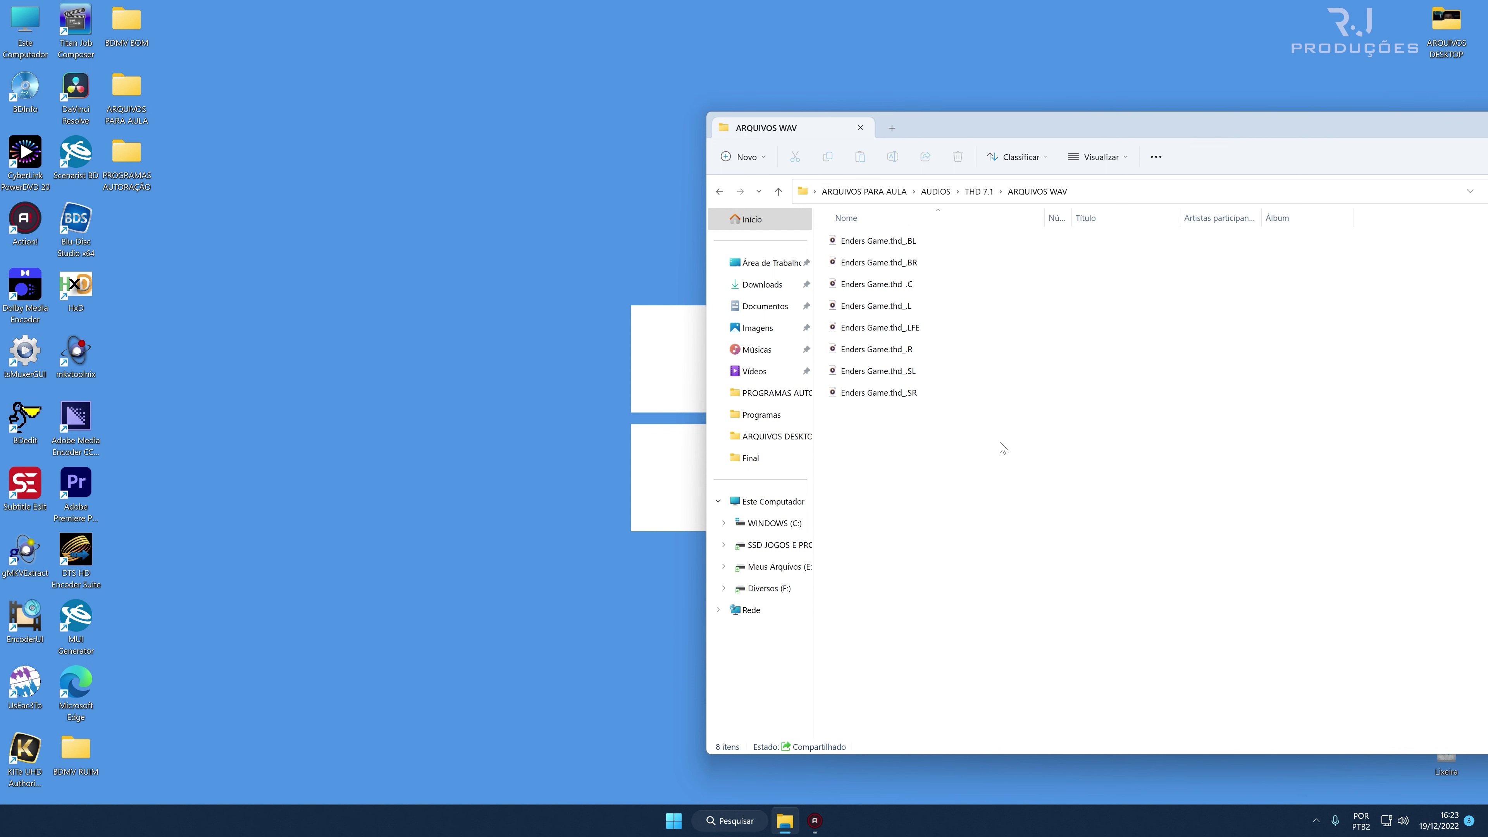
{"action": "double_click", "coordinate": [25, 290]}
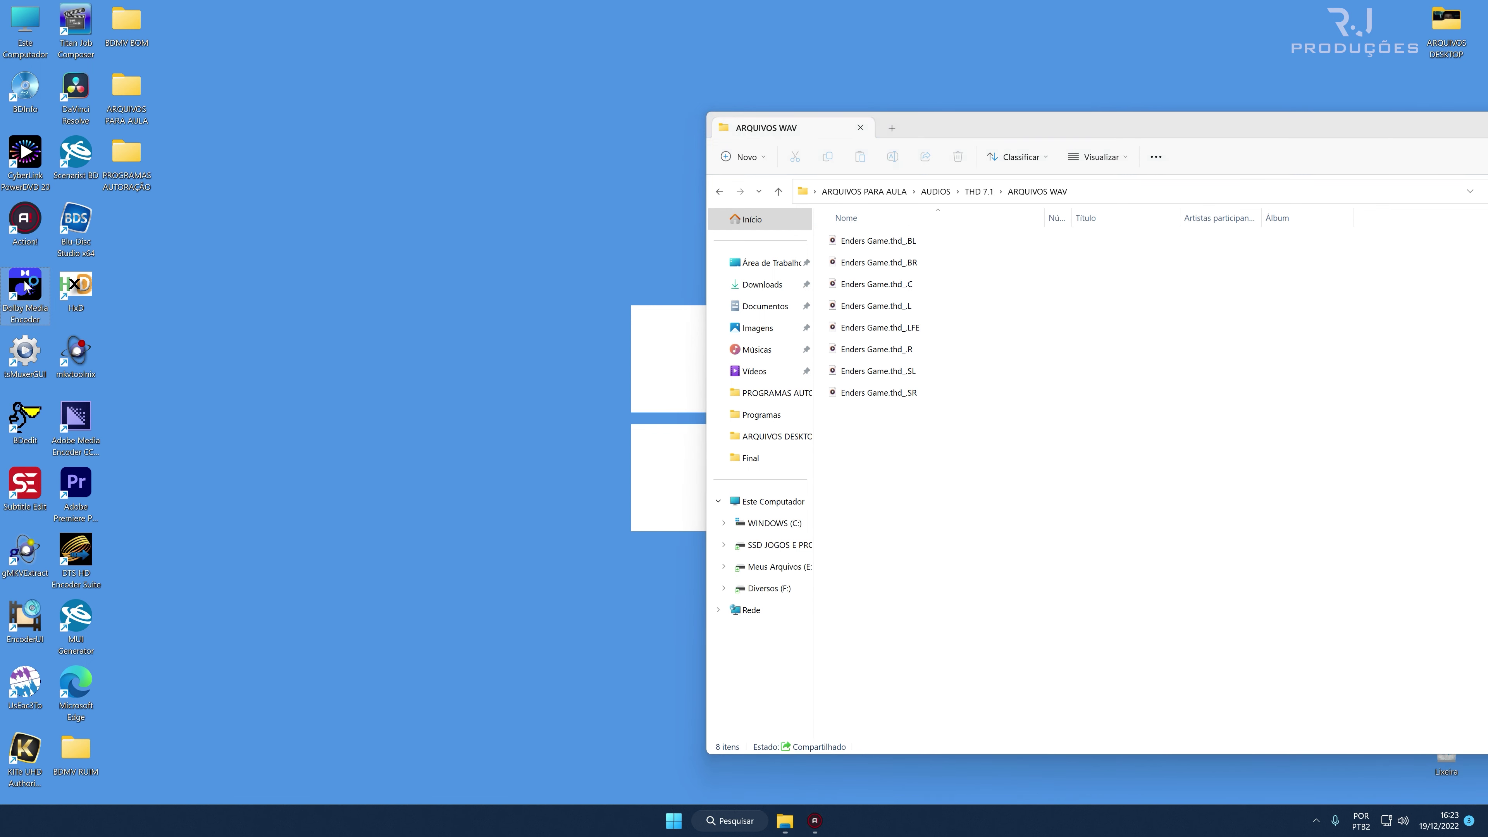
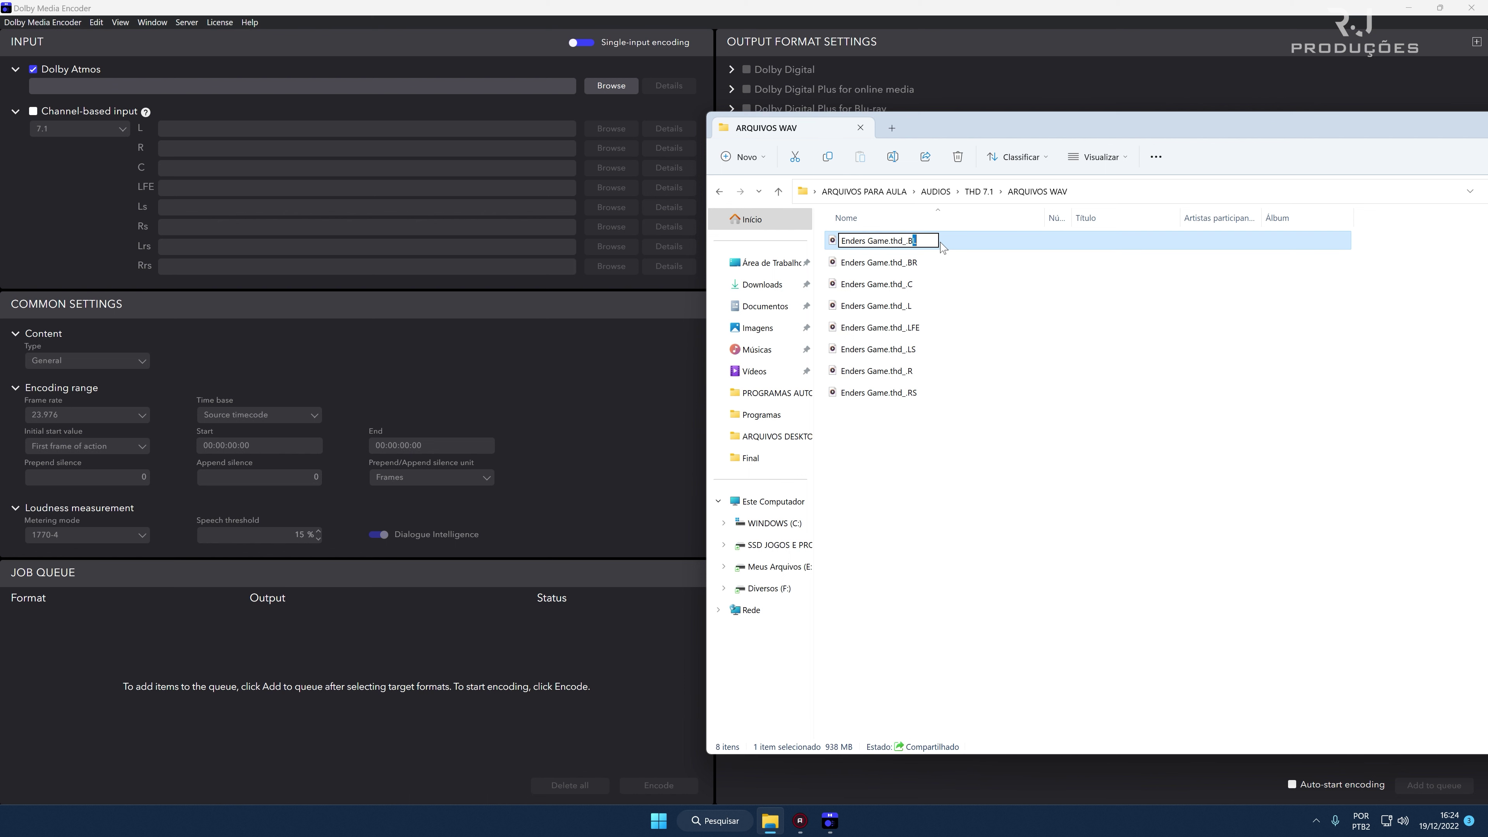
Rename the Enders Game back channel files, changing the suffix BL to LRS and BR to RRS.
{"action": "type", "text": "LRS"}
{"action": "key", "text": "Return"}
{"action": "left_click", "coordinate": [907, 242]}
{"action": "right_click", "coordinate": [907, 242]}
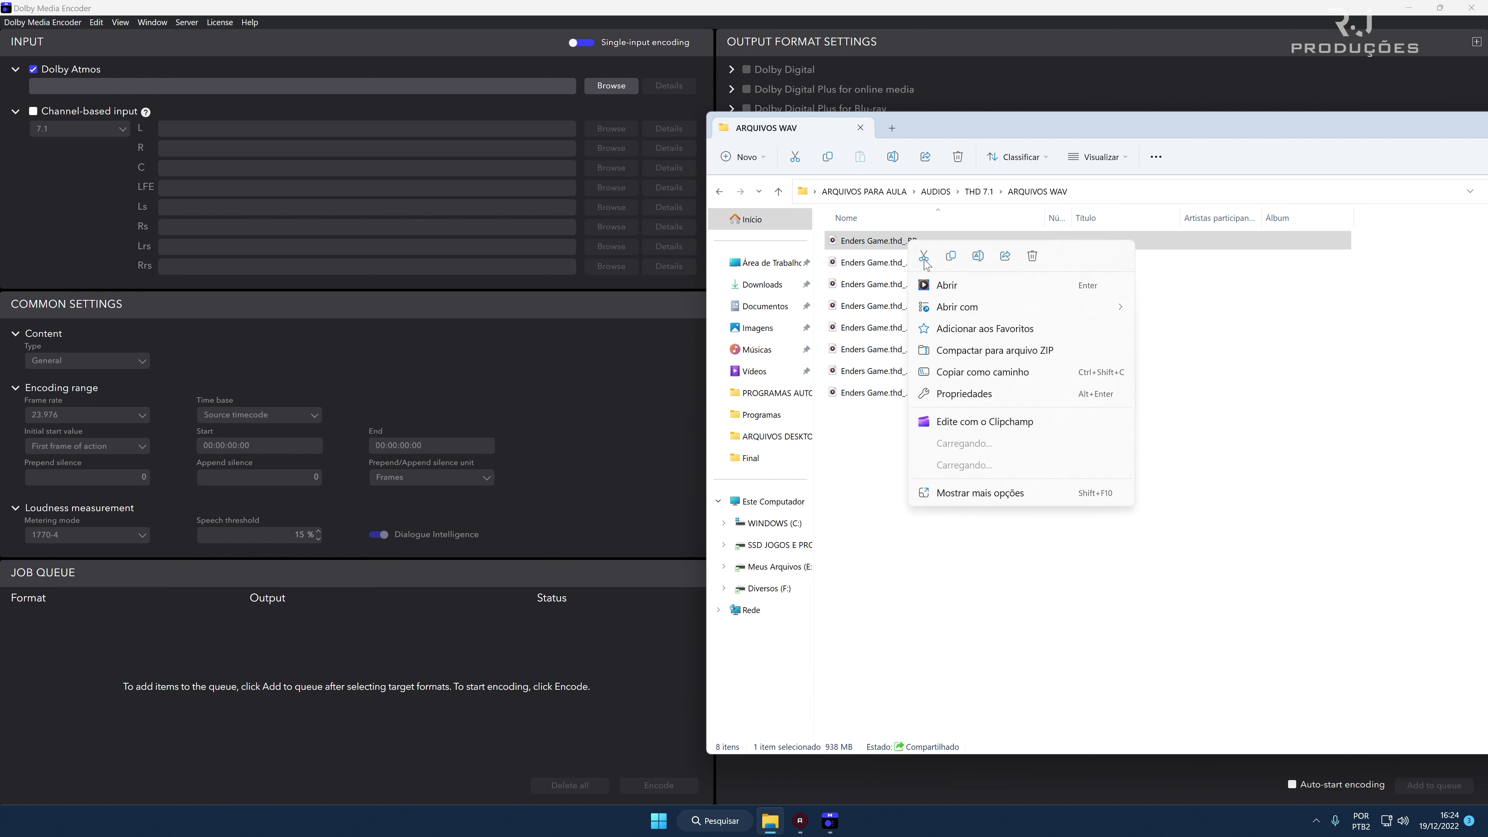
{"action": "left_click", "coordinate": [979, 266]}
{"action": "left_click", "coordinate": [922, 242]}
{"action": "key", "text": "BackSpace"}
{"action": "key", "text": "BackSpace"}
{"action": "type", "text": "R"}
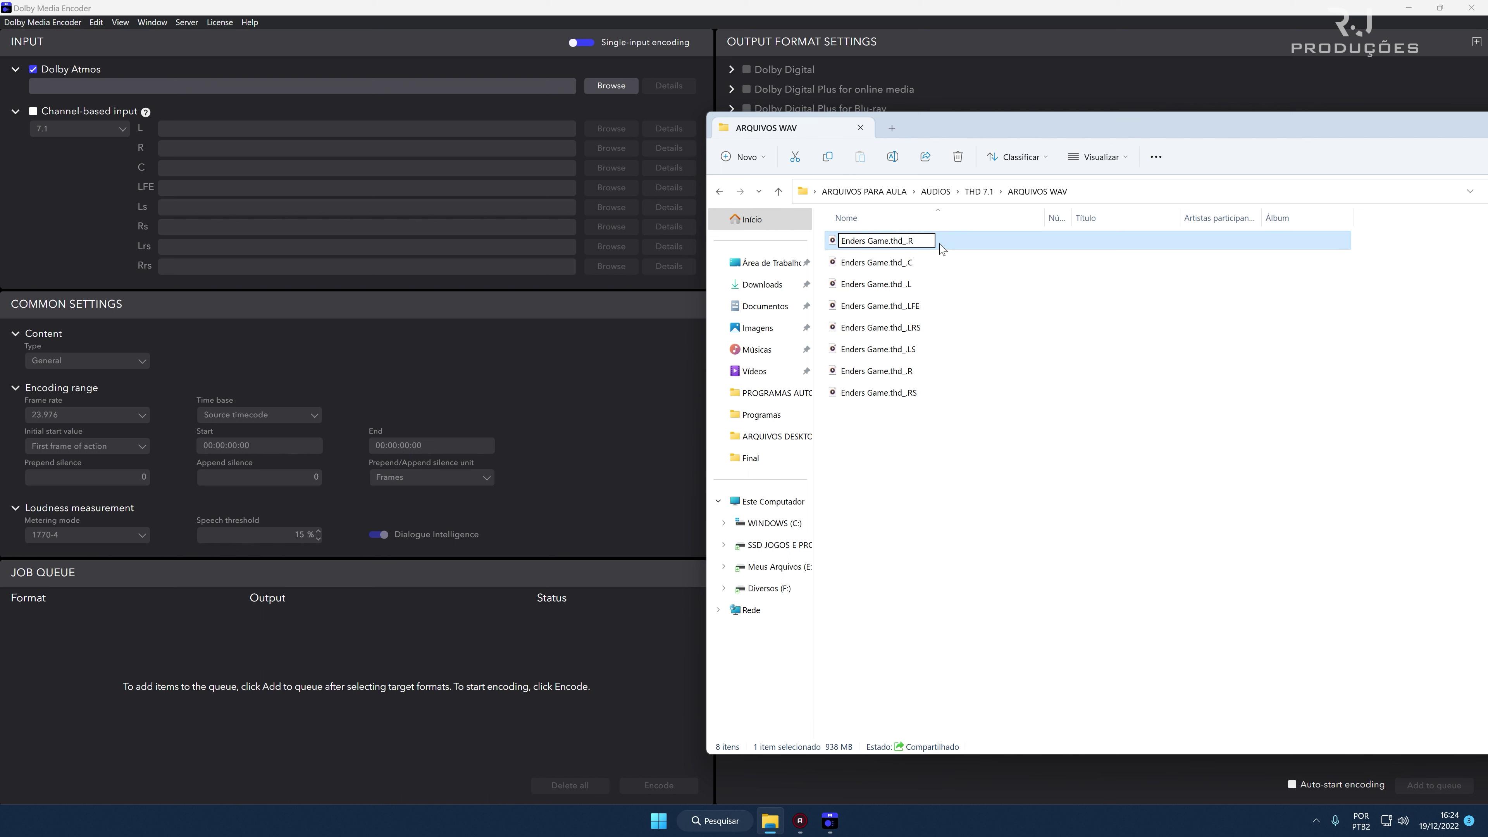
{"action": "type", "text": "RS"}
{"action": "key", "text": "Return"}
{"action": "left_click", "coordinate": [998, 523]}
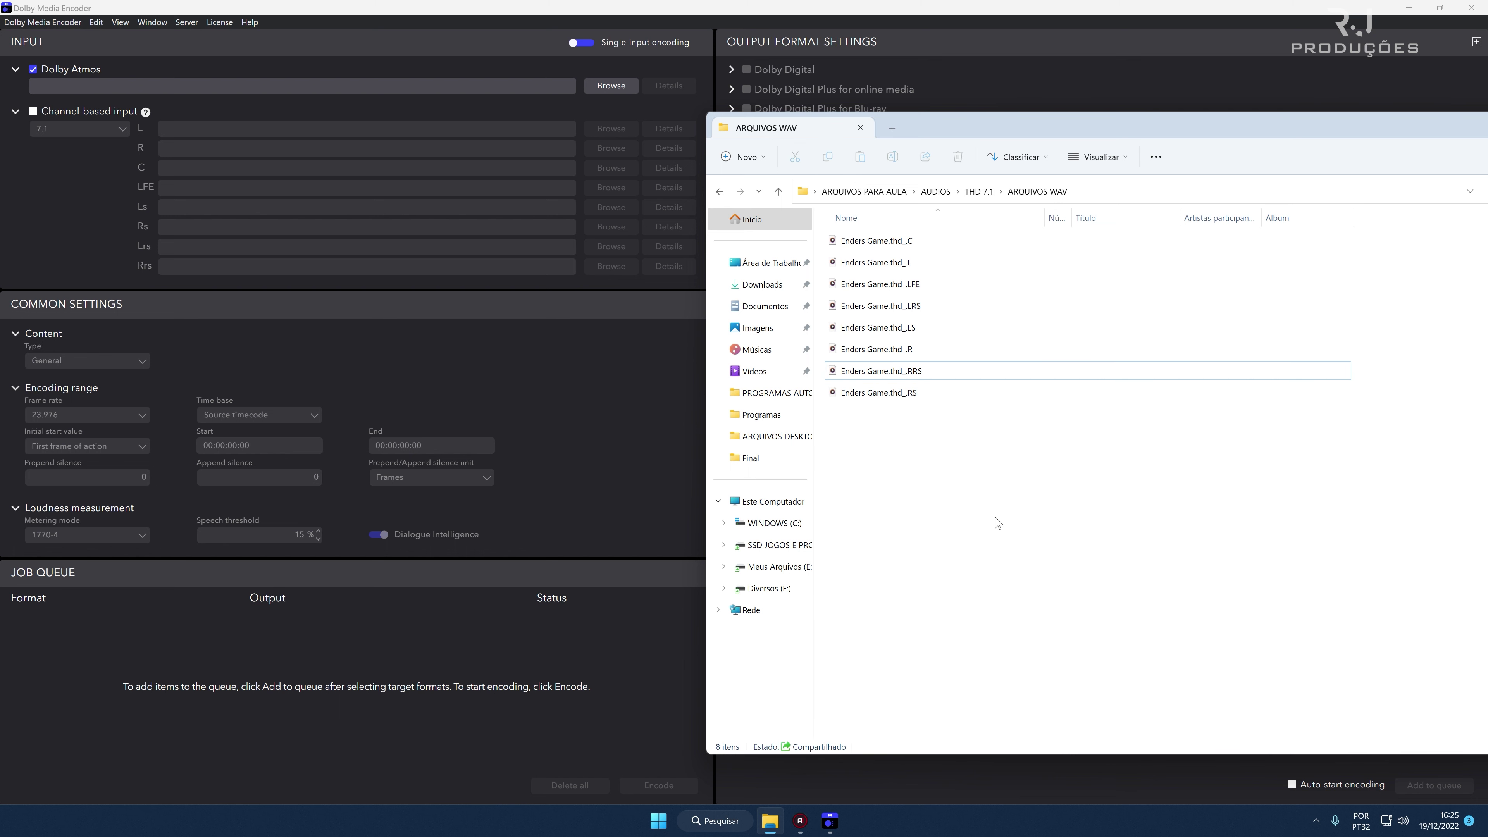
Enable channel-based input and assign Enders Game.thd_.L from the ARQUIVOS WAV folder to the L channel.
{"action": "left_click", "coordinate": [33, 111]}
{"action": "left_click", "coordinate": [620, 128]}
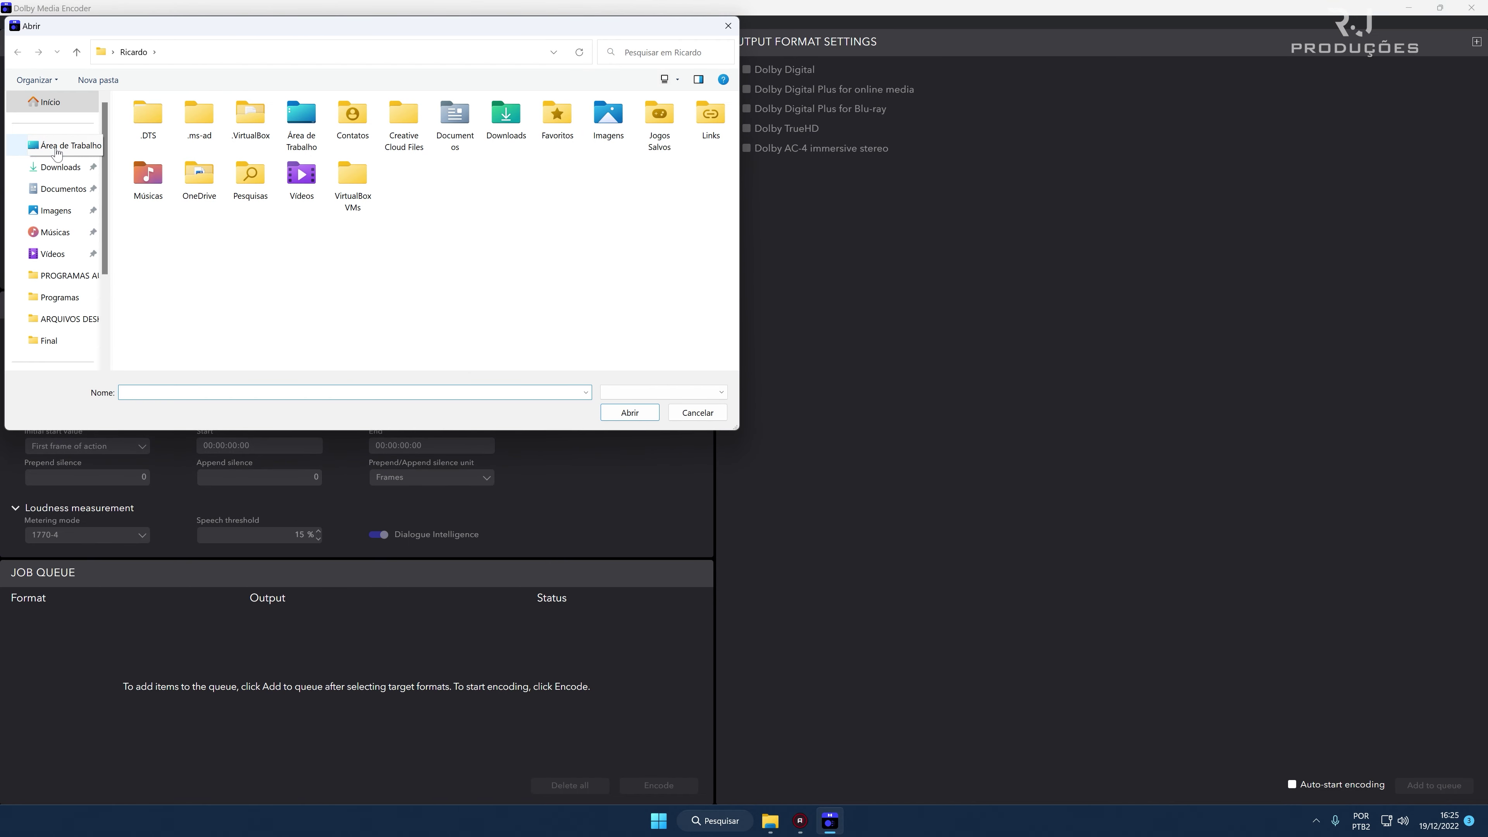
{"action": "left_click", "coordinate": [56, 146]}
{"action": "double_click", "coordinate": [198, 147]}
{"action": "double_click", "coordinate": [176, 123]}
{"action": "double_click", "coordinate": [164, 209]}
{"action": "double_click", "coordinate": [167, 123]}
{"action": "left_click_drag", "start_coordinate": [282, 18], "coordinate": [1027, 144]}
{"action": "left_click_drag", "start_coordinate": [966, 226], "coordinate": [1049, 229]}
{"action": "double_click", "coordinate": [943, 273]}
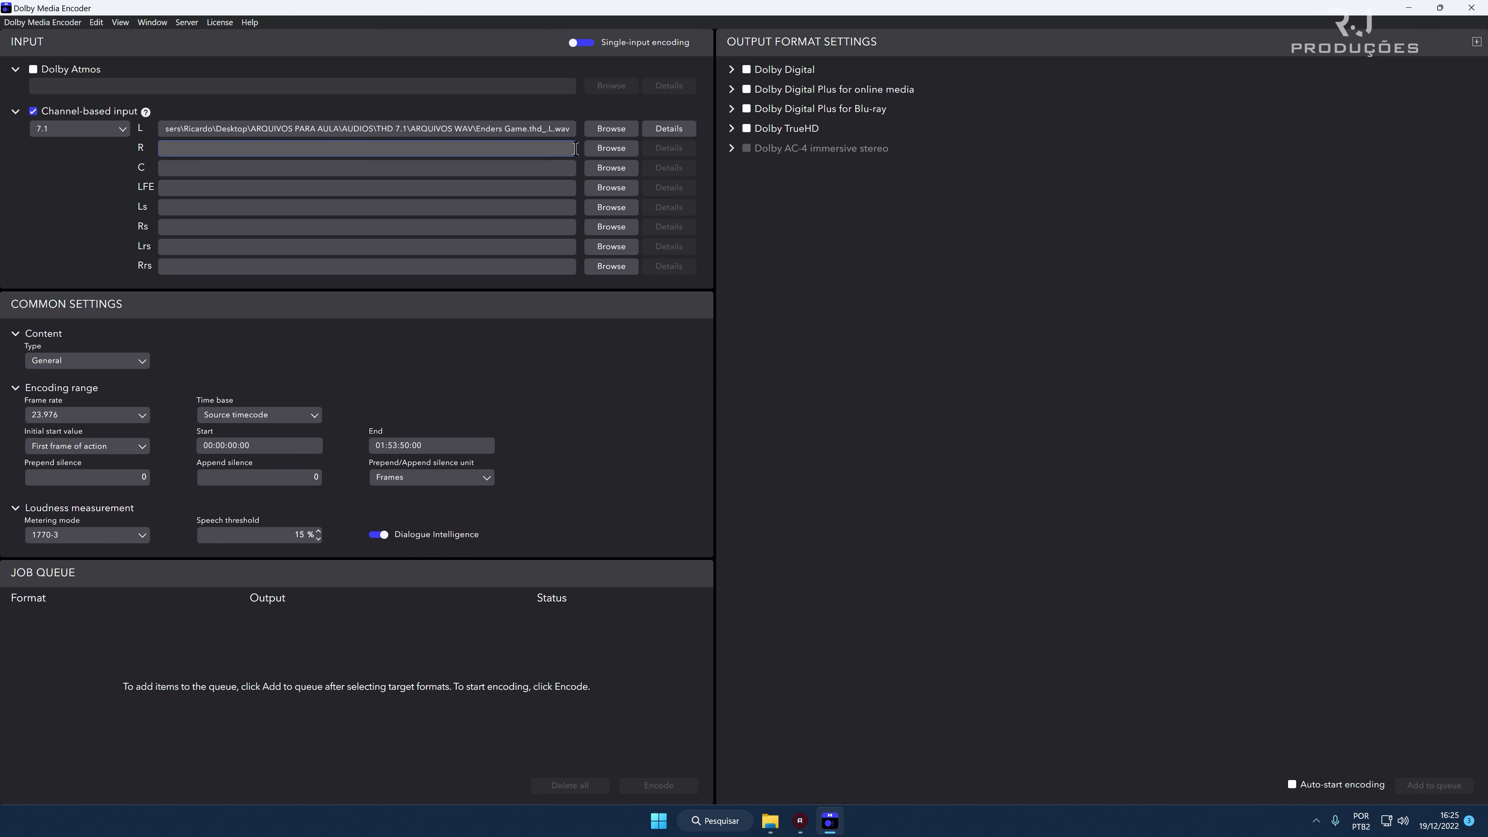
Assign the matching Enders Game R, C and LFE WAV files to the R, C and LFE channels.
{"action": "left_click", "coordinate": [602, 147]}
{"action": "double_click", "coordinate": [938, 359]}
{"action": "left_click", "coordinate": [610, 172]}
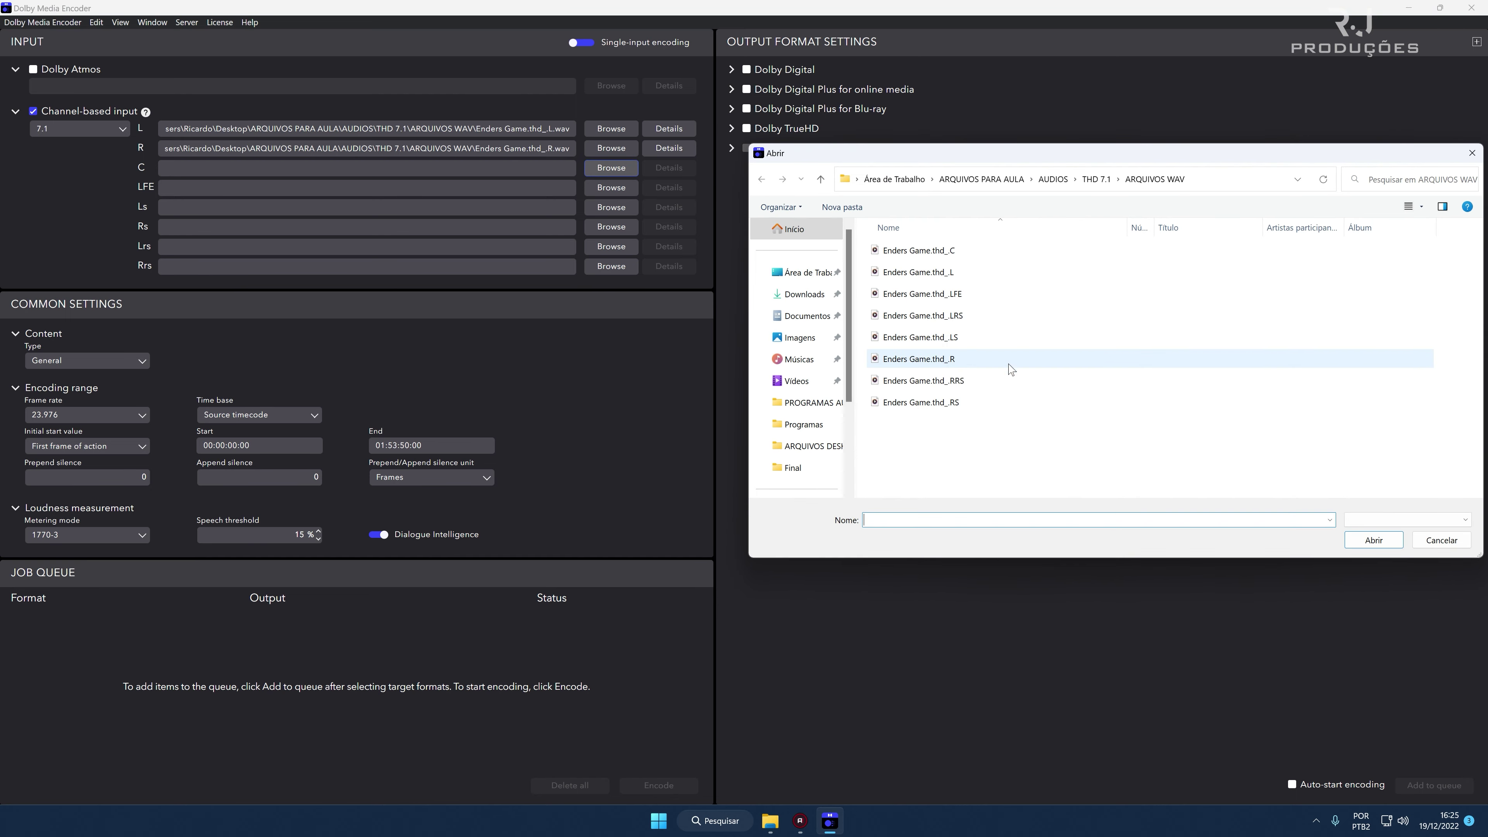
{"action": "double_click", "coordinate": [926, 251]}
{"action": "left_click", "coordinate": [599, 188]}
{"action": "double_click", "coordinate": [959, 293]}
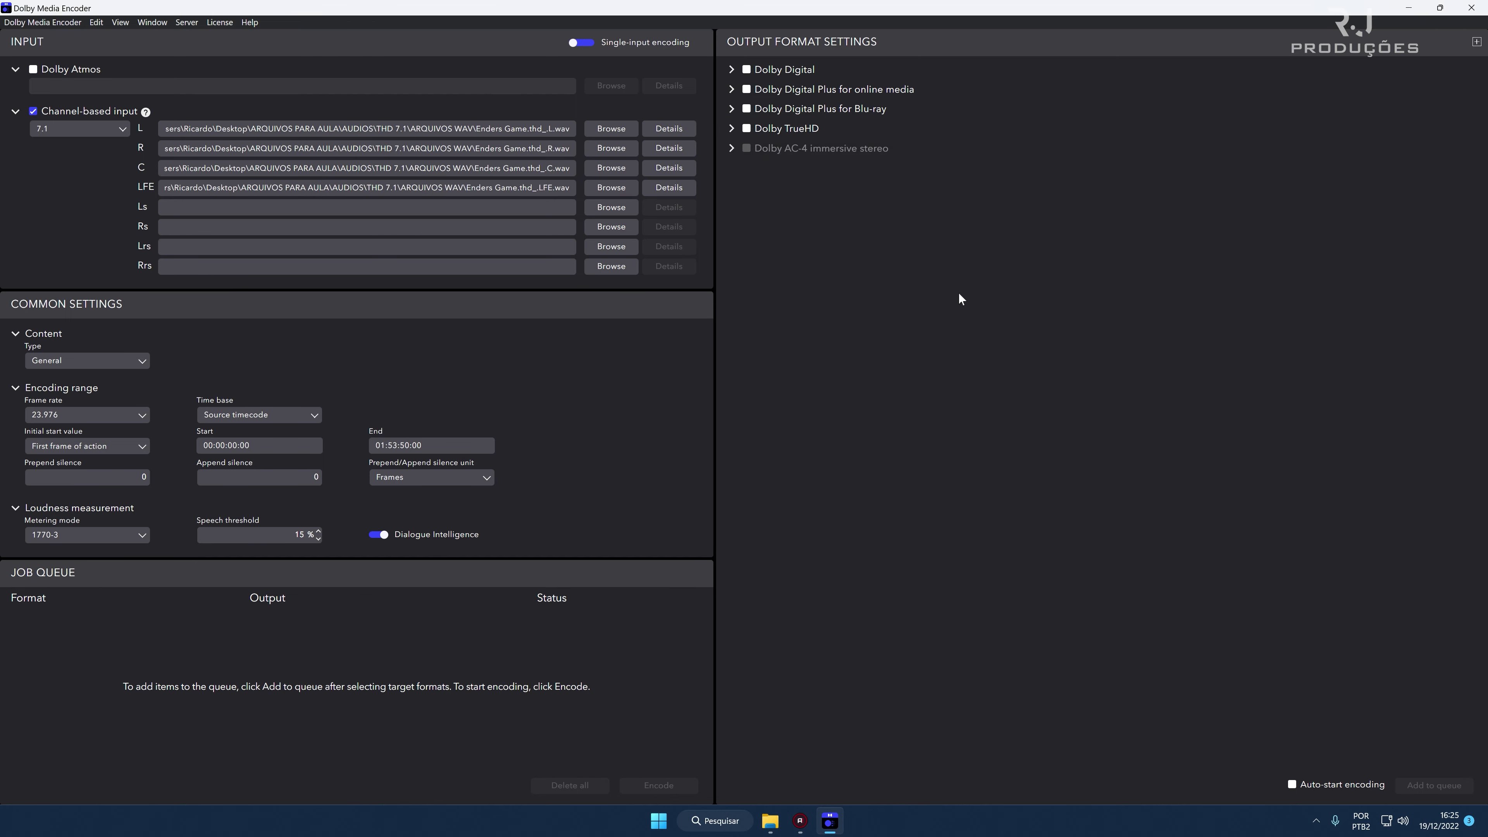
Assign the Enders Game LS and RS WAV files to the Ls and Rs channels.
{"action": "left_click", "coordinate": [612, 207]}
{"action": "left_click", "coordinate": [956, 339]}
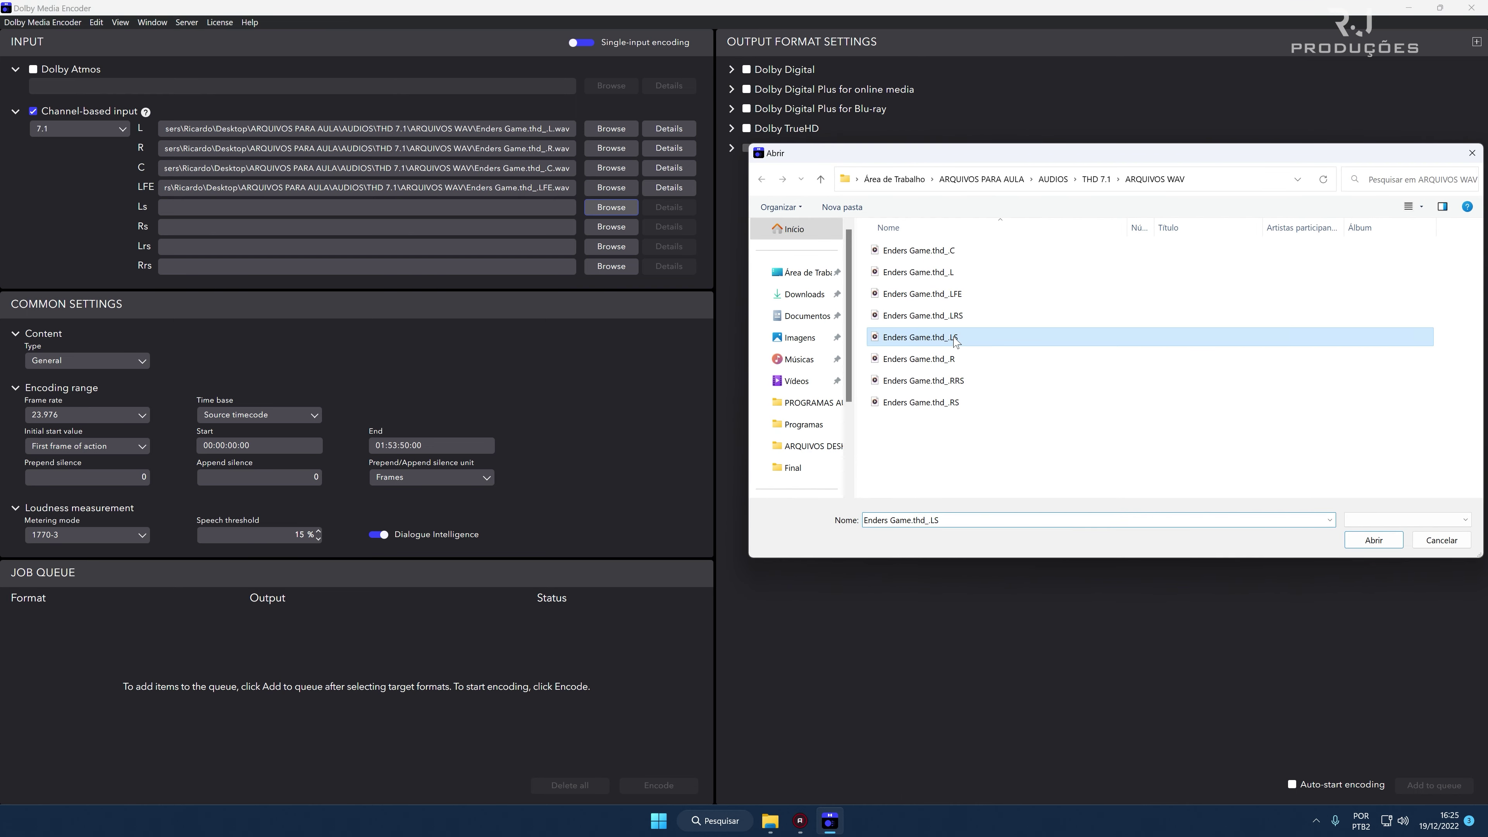
{"action": "double_click", "coordinate": [955, 339]}
{"action": "left_click", "coordinate": [622, 223]}
{"action": "left_click", "coordinate": [976, 408]}
{"action": "double_click", "coordinate": [957, 407]}
Assign the Enders Game LRS and RRS WAV files to the Lrs and Rrs channels.
{"action": "left_click", "coordinate": [632, 245]}
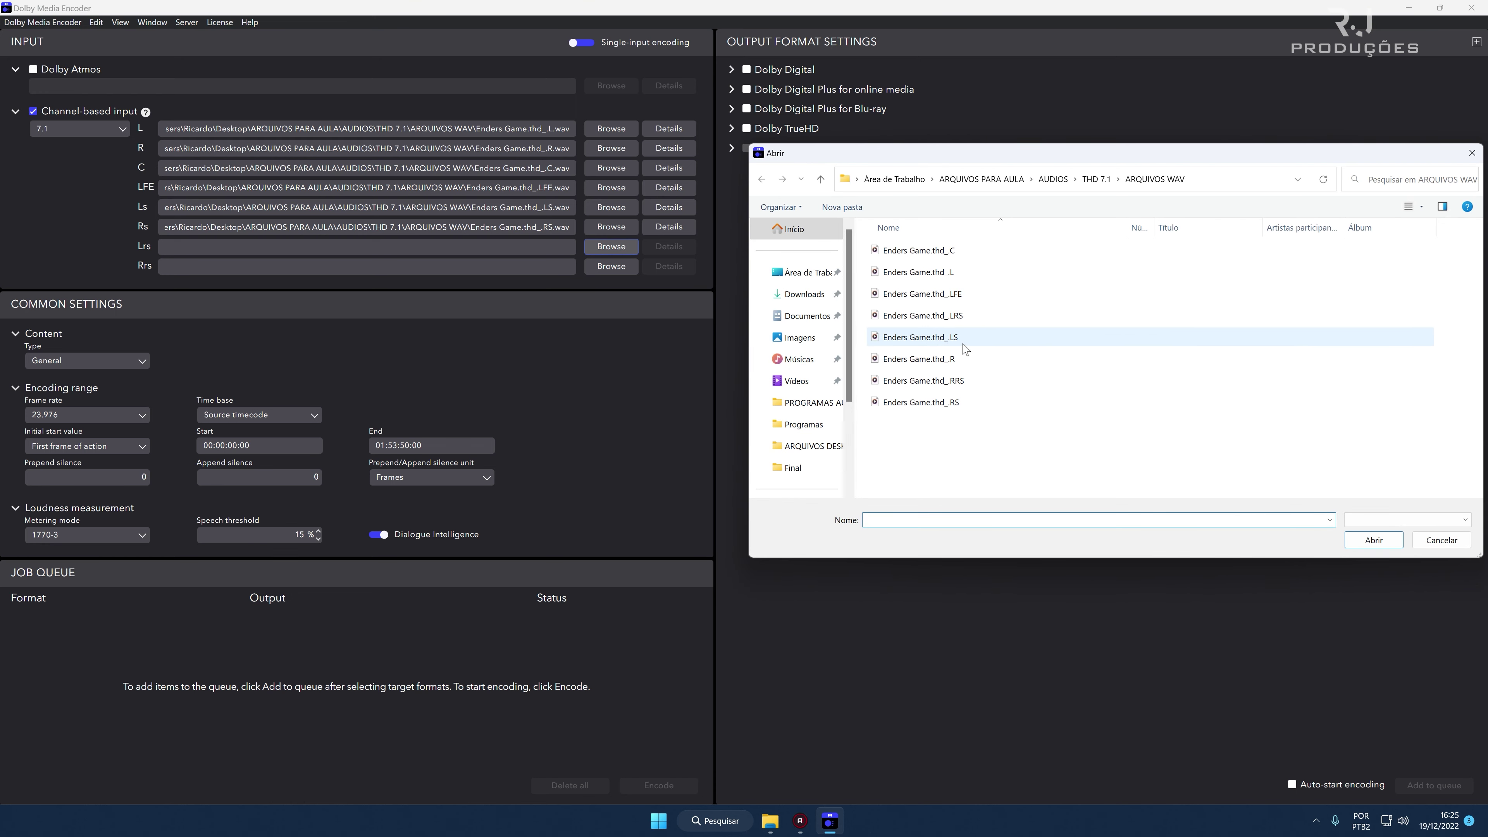
{"action": "left_click", "coordinate": [961, 315]}
{"action": "double_click", "coordinate": [961, 315]}
{"action": "left_click", "coordinate": [589, 262]}
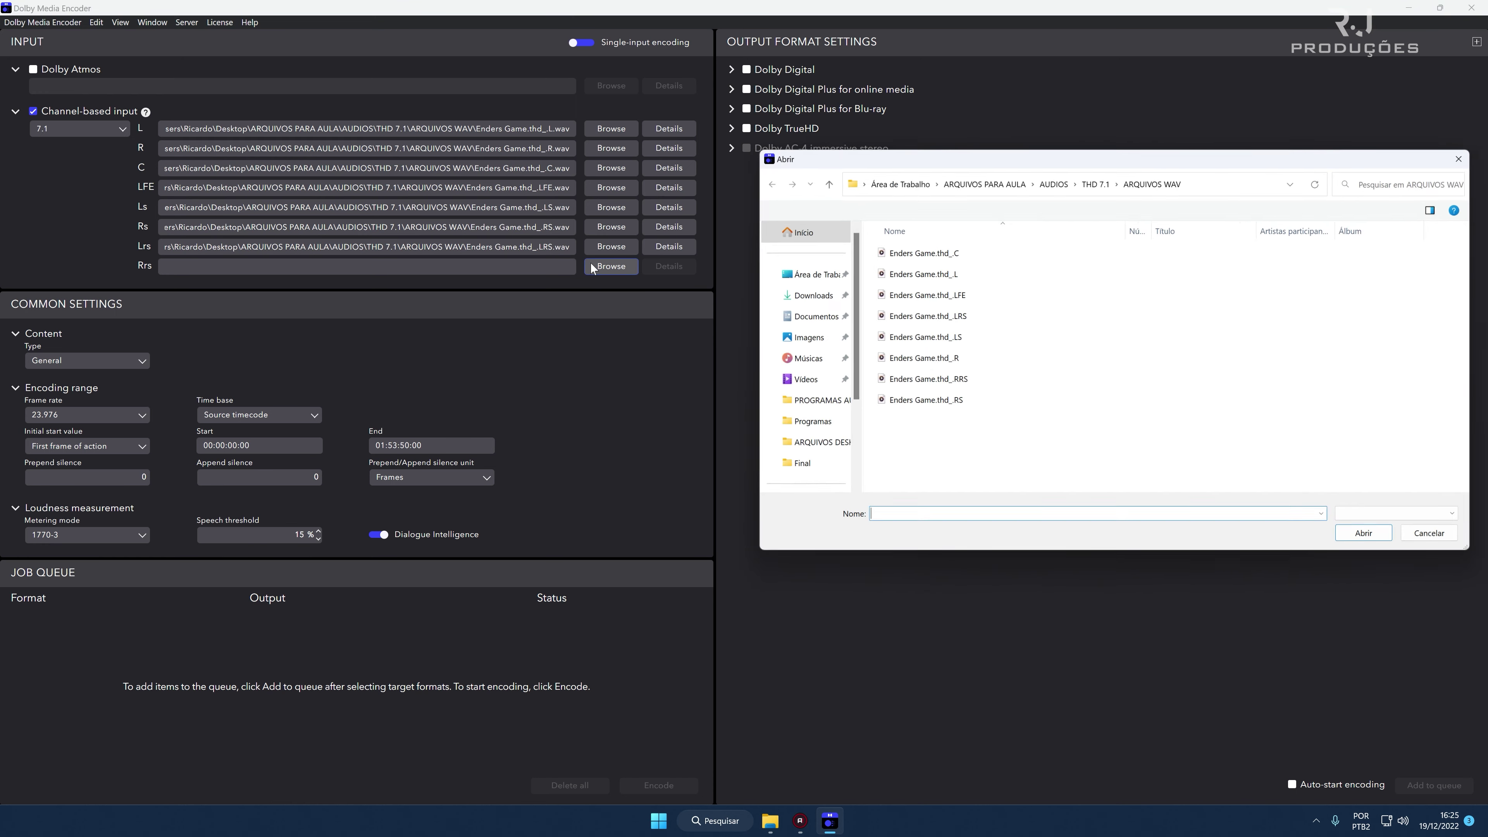
{"action": "left_click", "coordinate": [960, 381]}
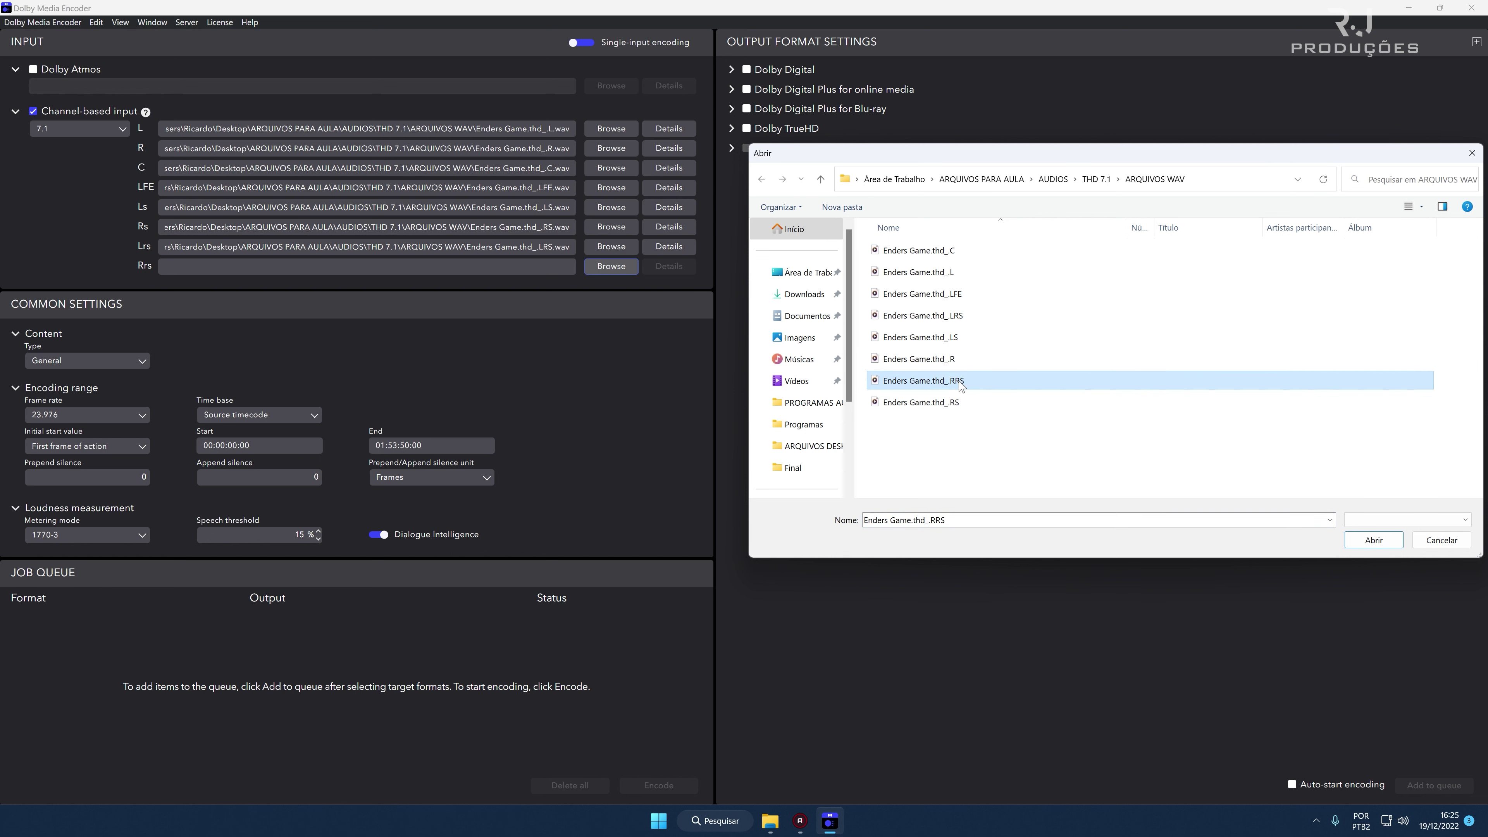
{"action": "double_click", "coordinate": [959, 381]}
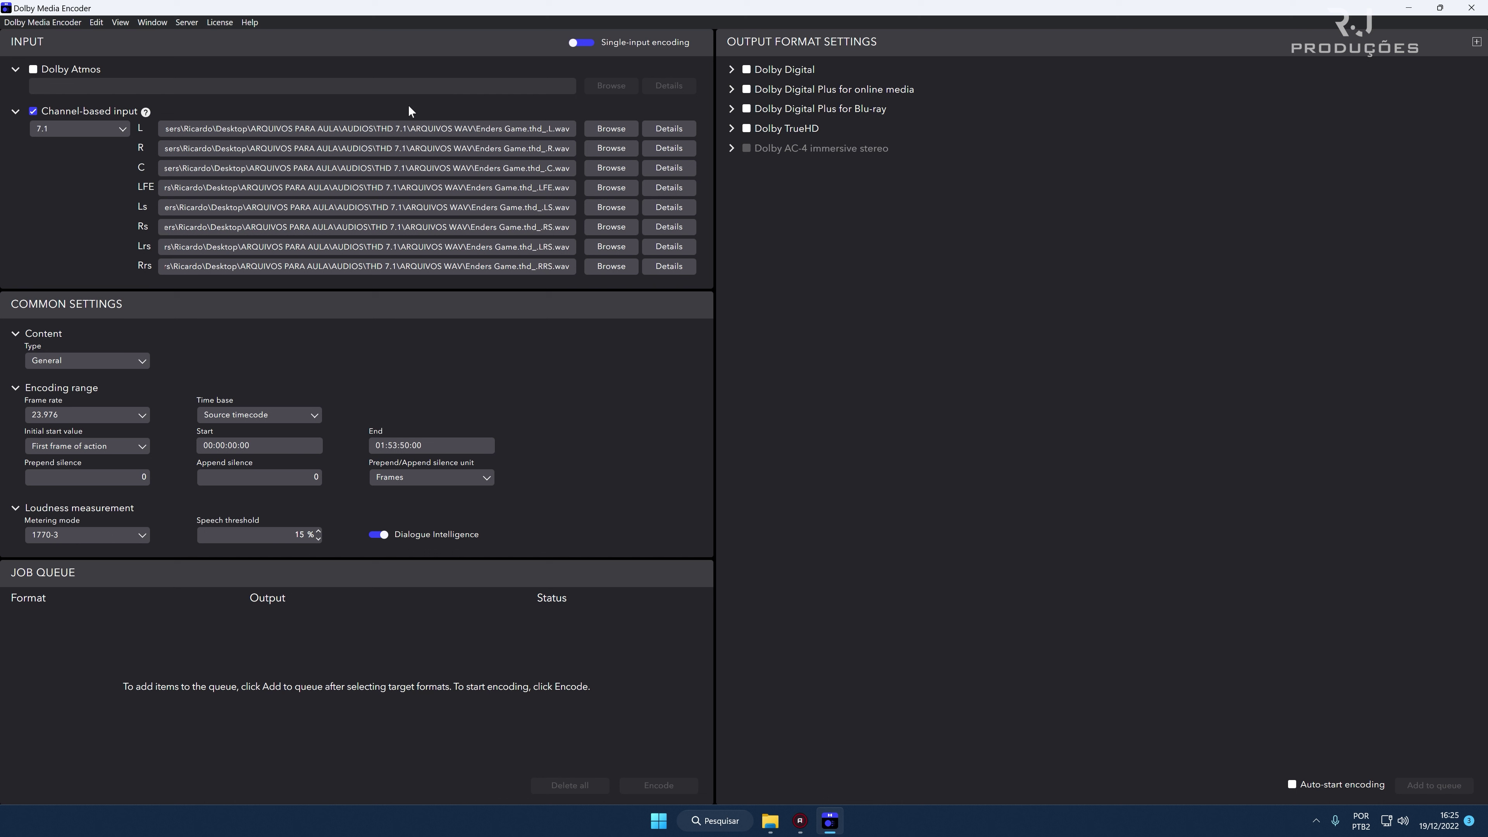
Choose 23.976 as the frame rate of the encoding range.
{"action": "left_click", "coordinate": [213, 246]}
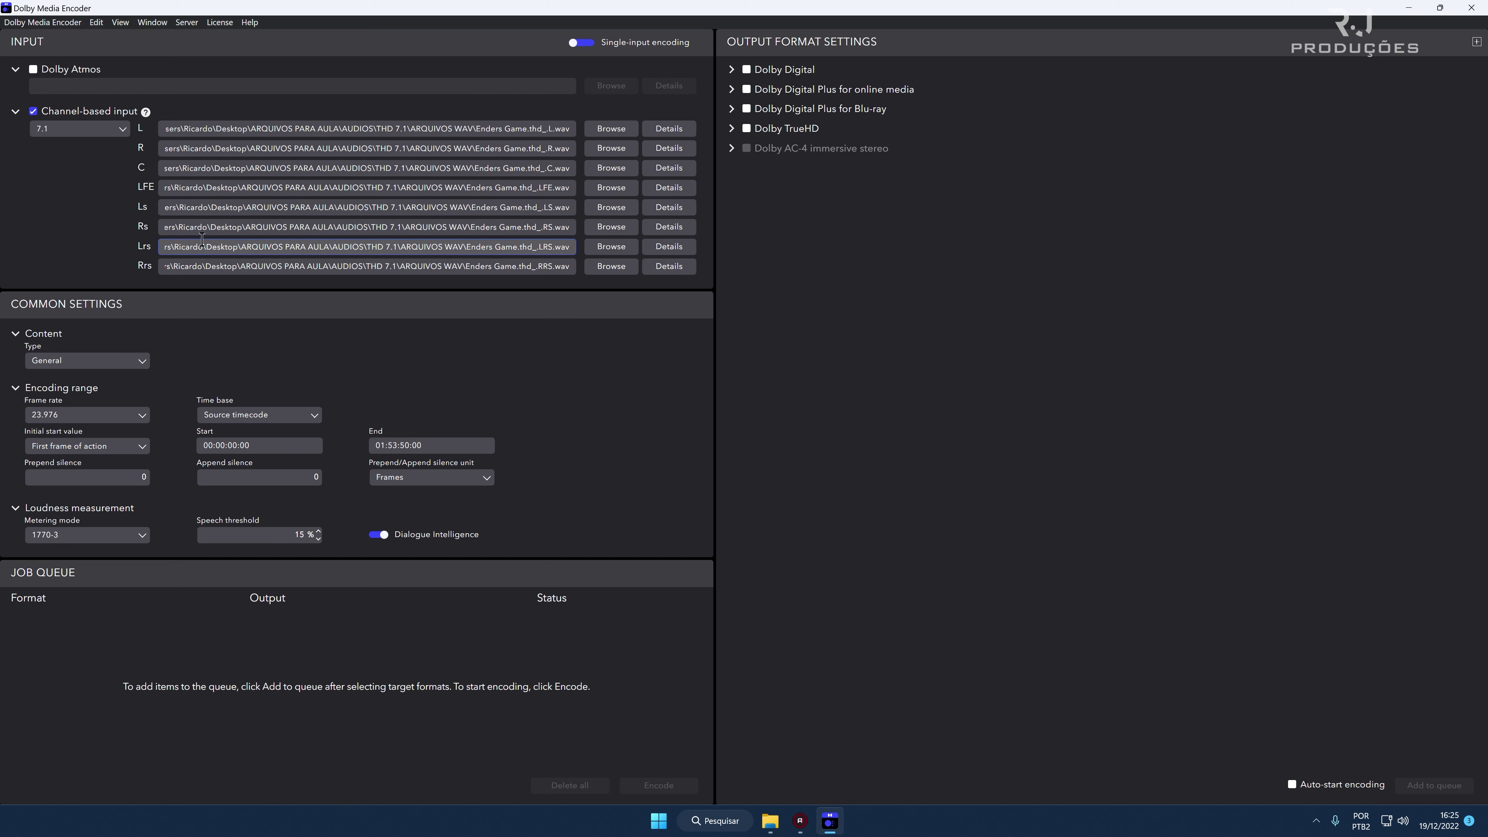
{"action": "left_click", "coordinate": [52, 415]}
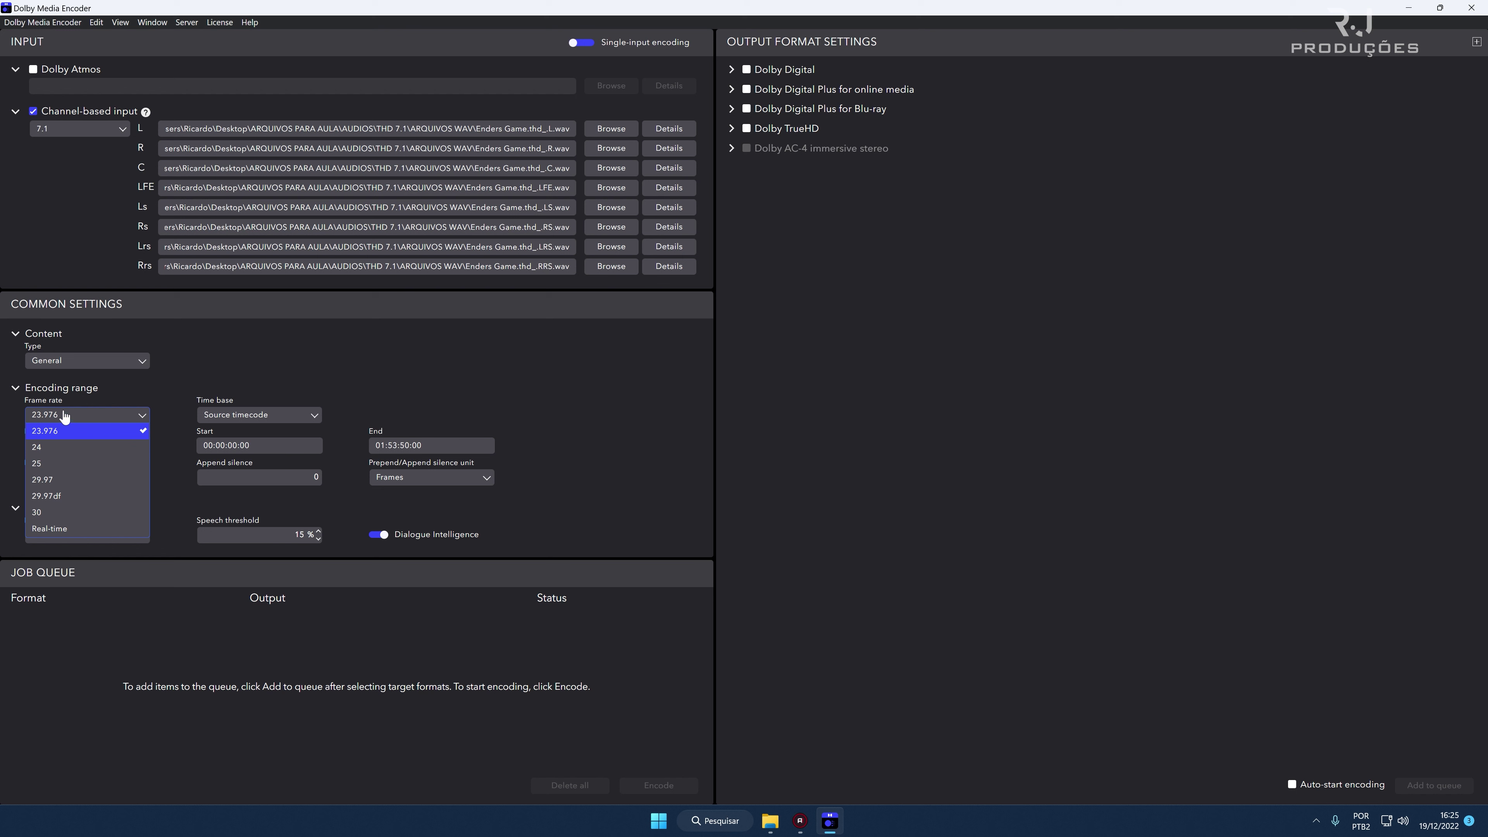
{"action": "left_click", "coordinate": [43, 430]}
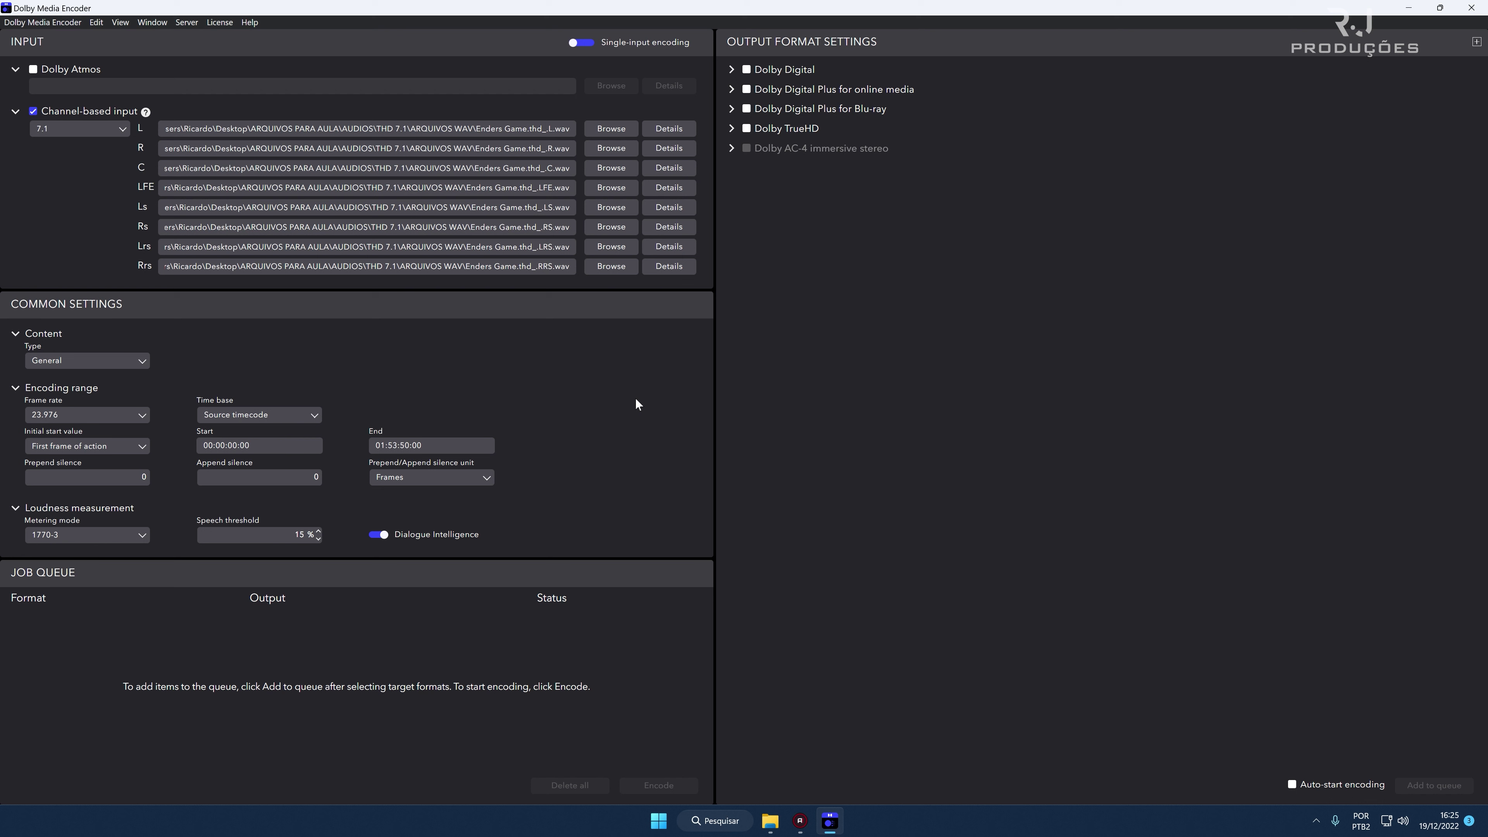
Enable Dolby TrueHD output and set its 2-channel format to Dolby Surround Encoded.
{"action": "left_click", "coordinate": [748, 129]}
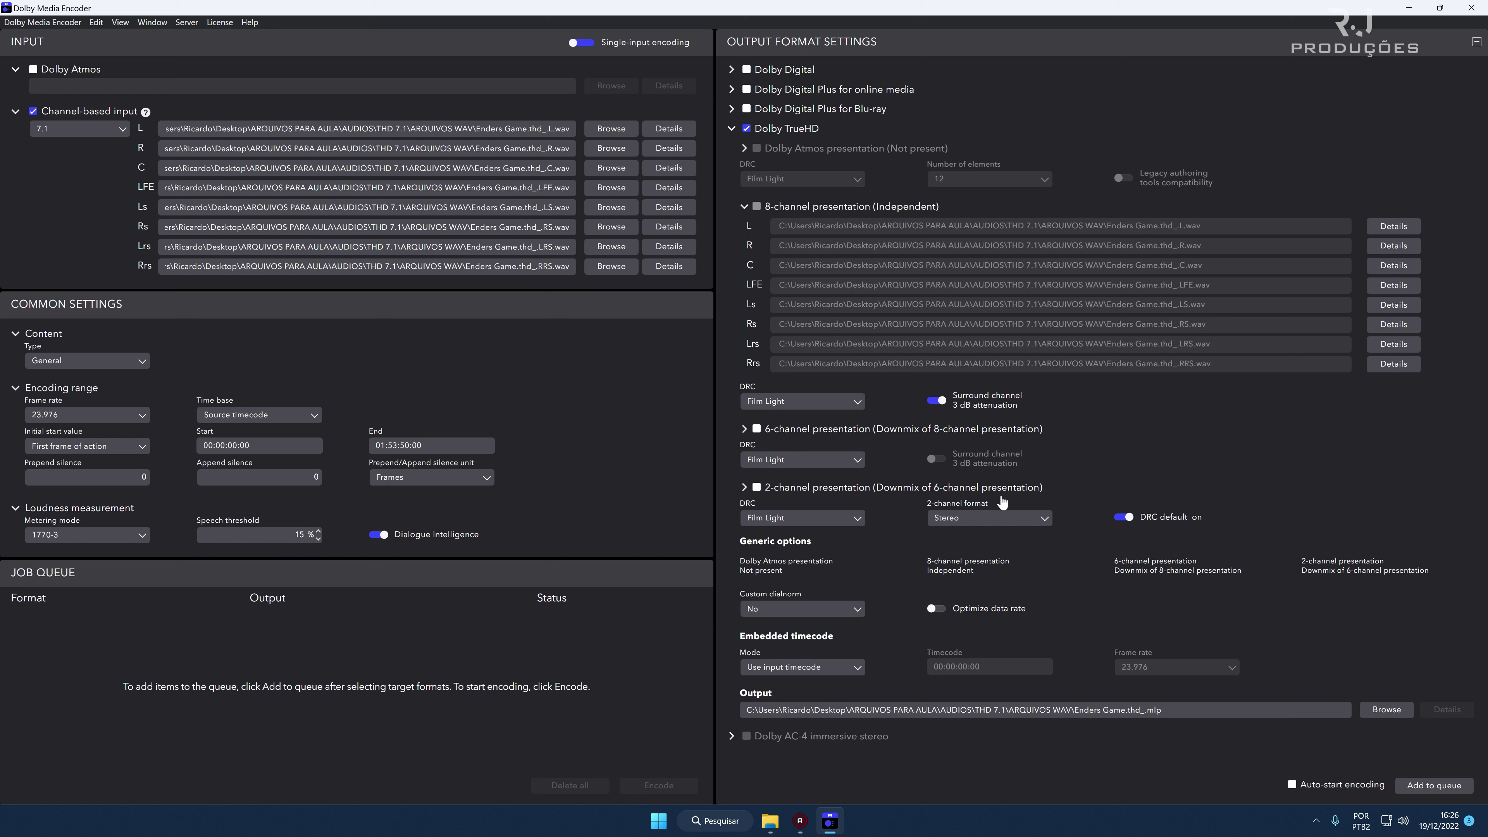
{"action": "left_click", "coordinate": [989, 524]}
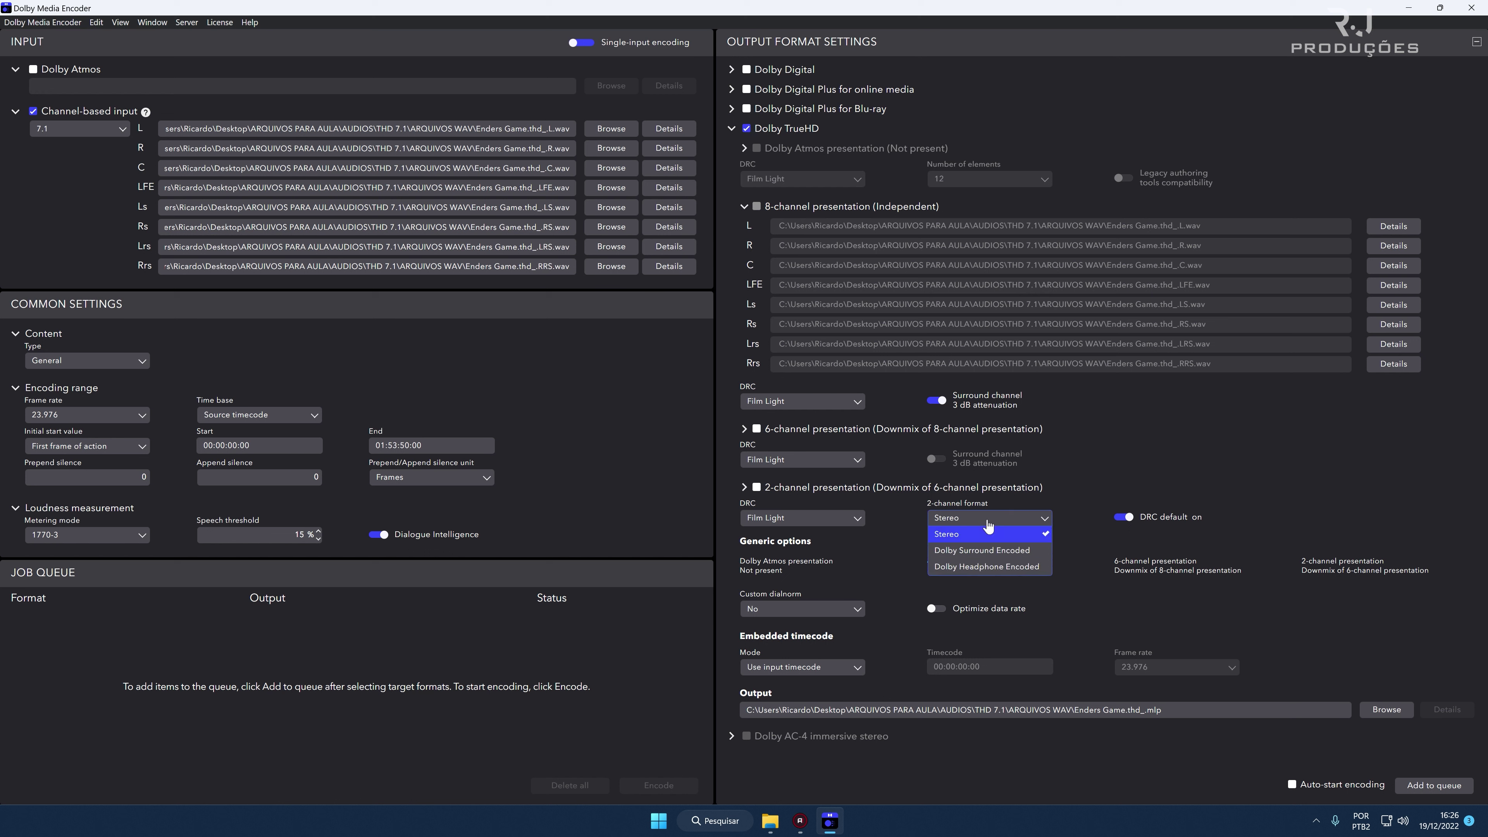
{"action": "left_click", "coordinate": [974, 553]}
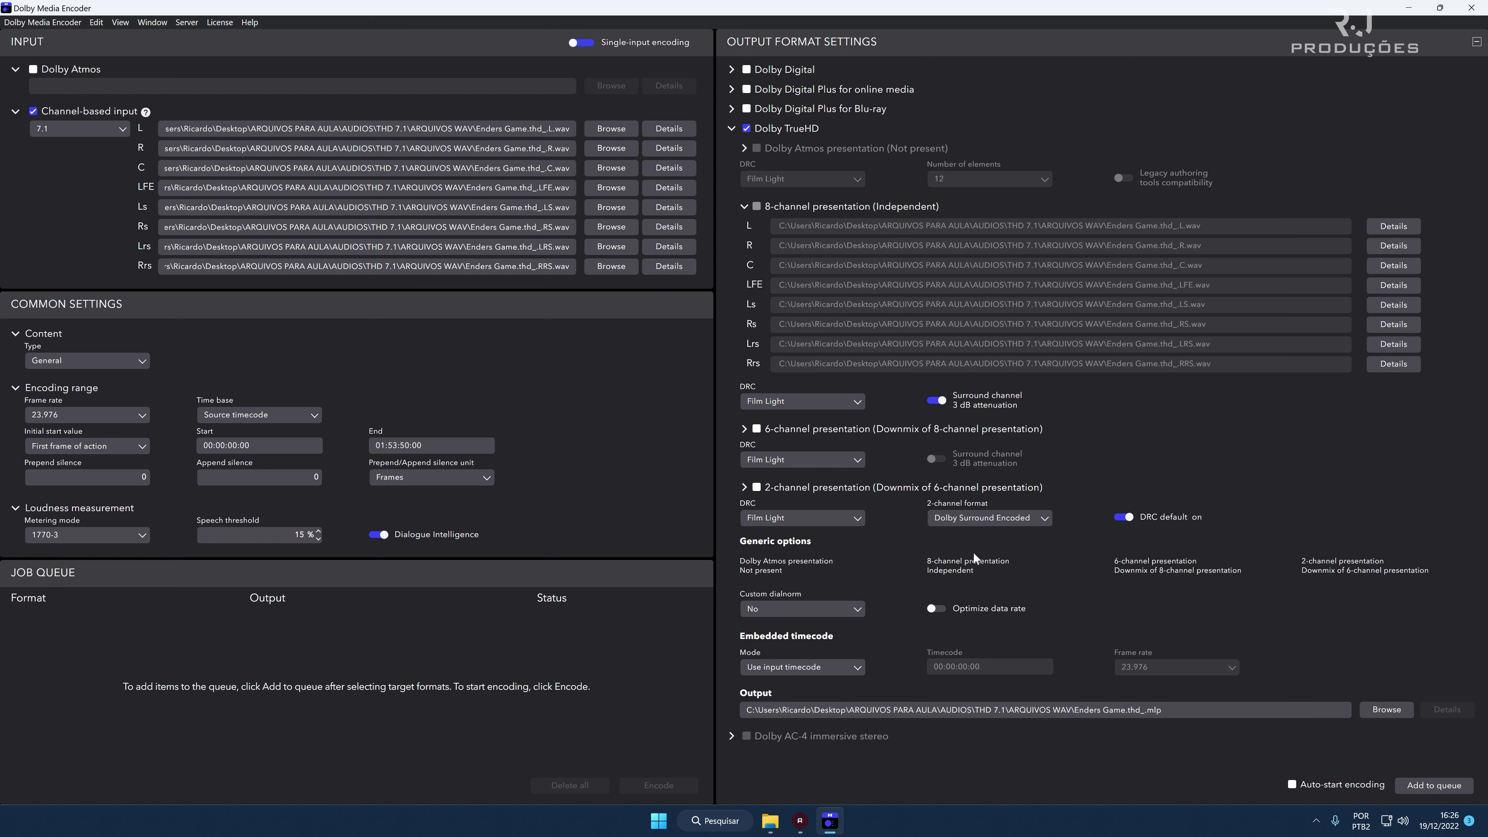
Set the Dolby TrueHD output file to ender on the Desktop (Área de Trabalho).
{"action": "left_click", "coordinate": [1387, 709]}
{"action": "left_click", "coordinate": [879, 485]}
{"action": "type", "text": "ender"}
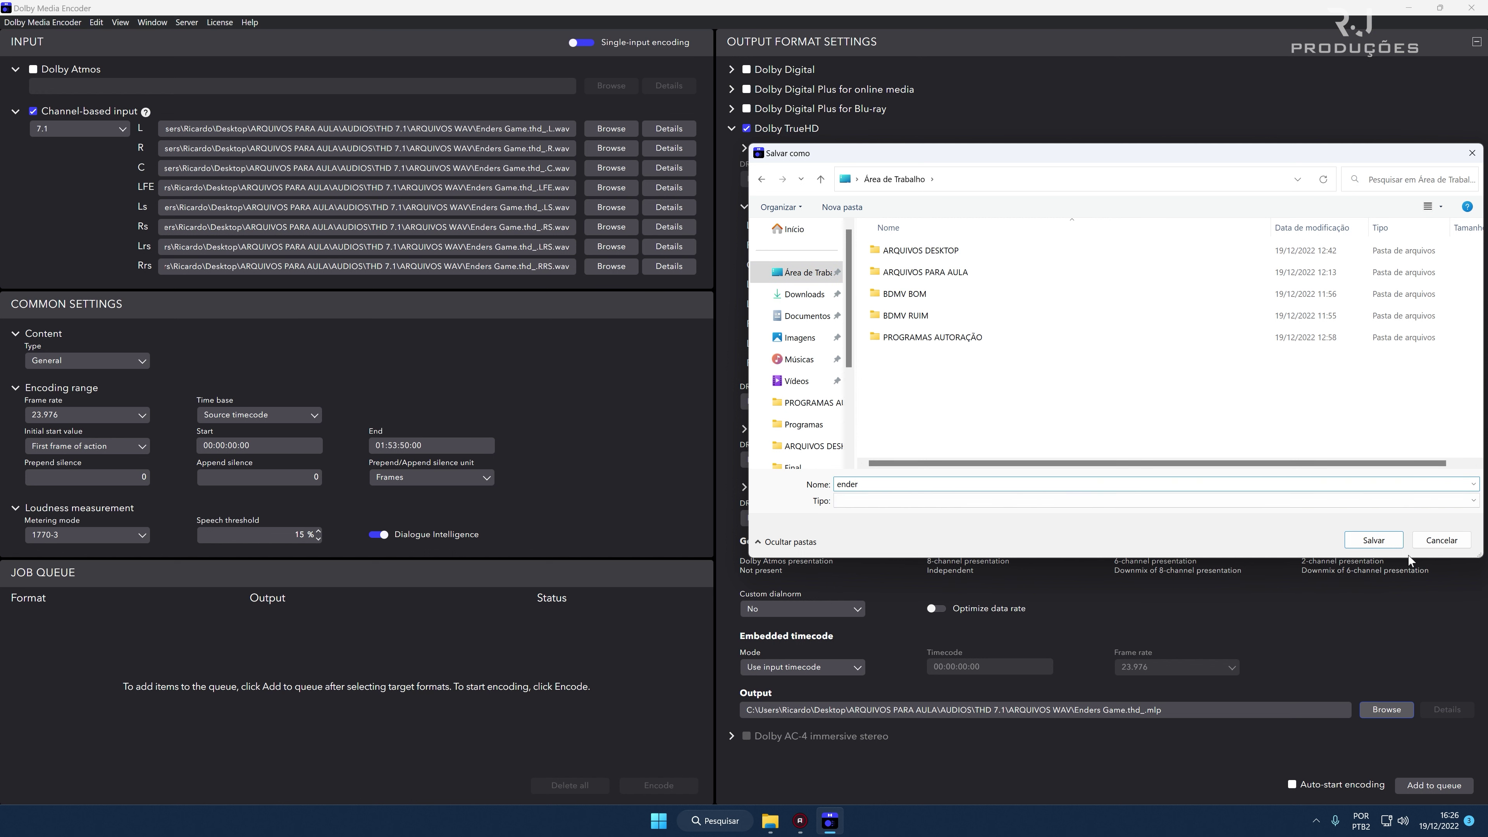
{"action": "left_click", "coordinate": [1379, 540]}
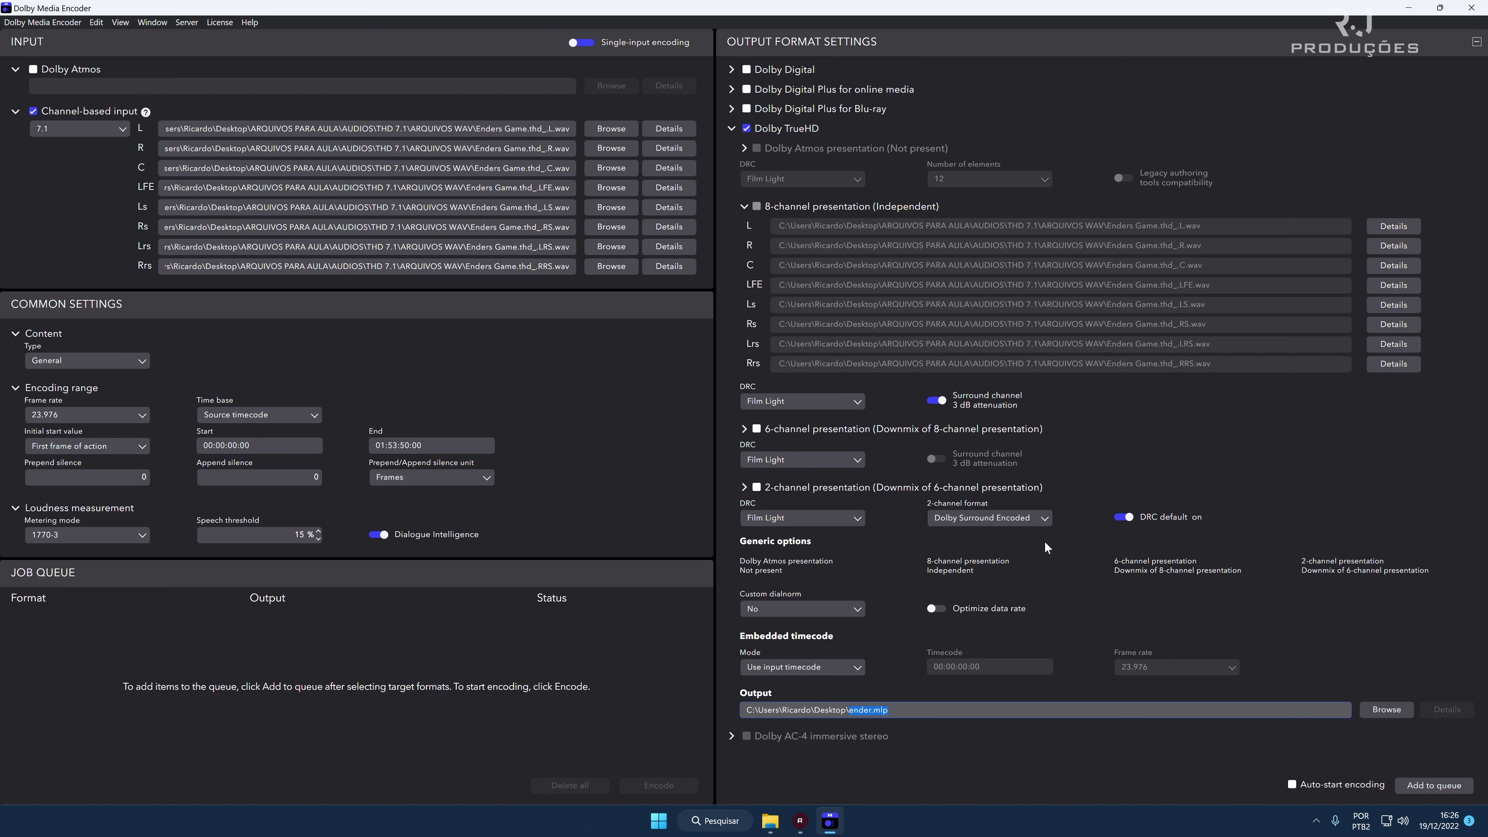
Switch to File Explorer and check the combined size of all Enders Game WAV files in ARQUIVOS WAV.
{"action": "left_click", "coordinate": [770, 821]}
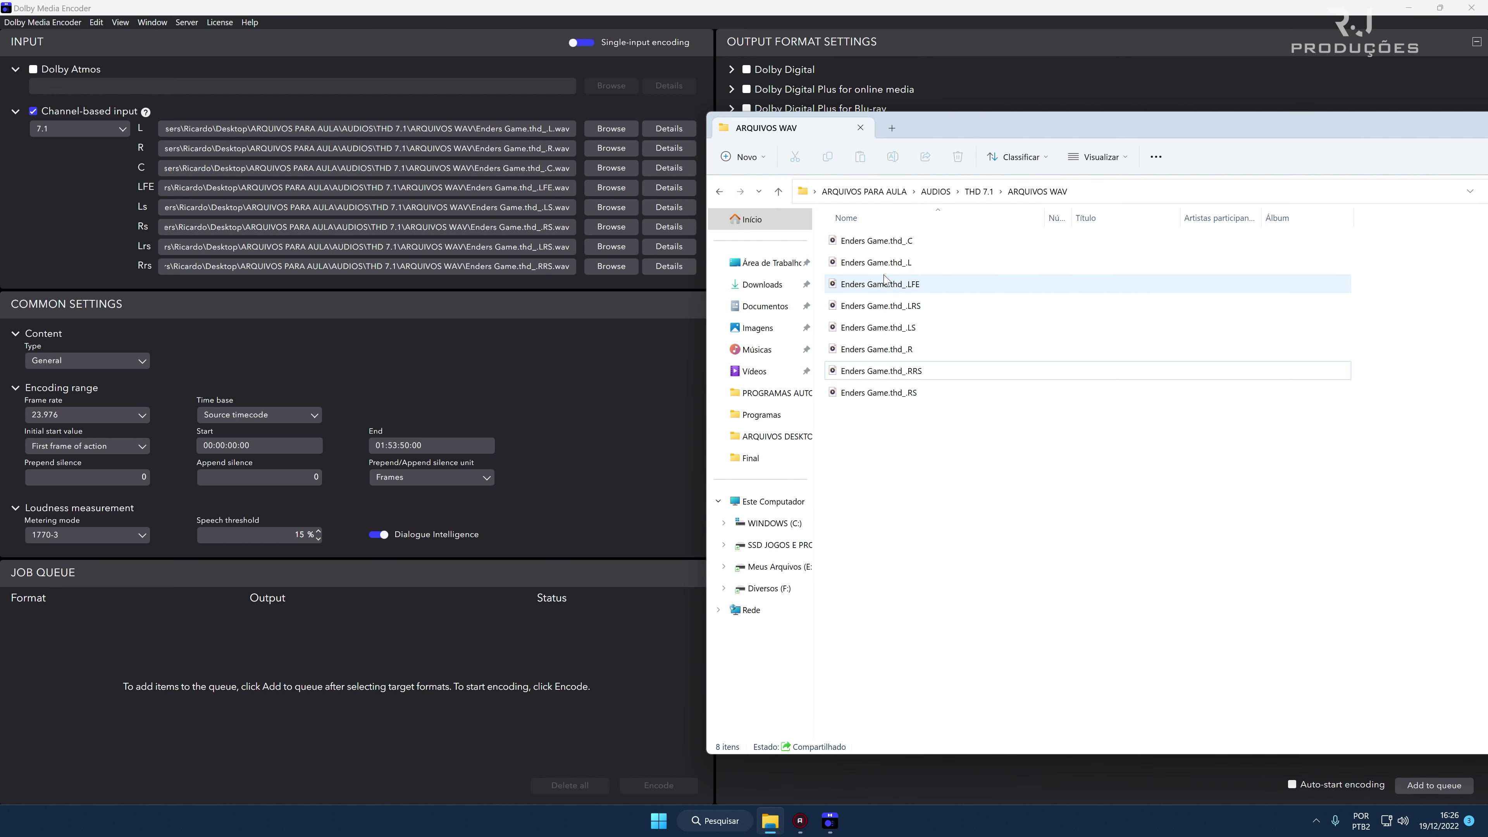
{"action": "left_click_drag", "start_coordinate": [945, 499], "coordinate": [890, 246]}
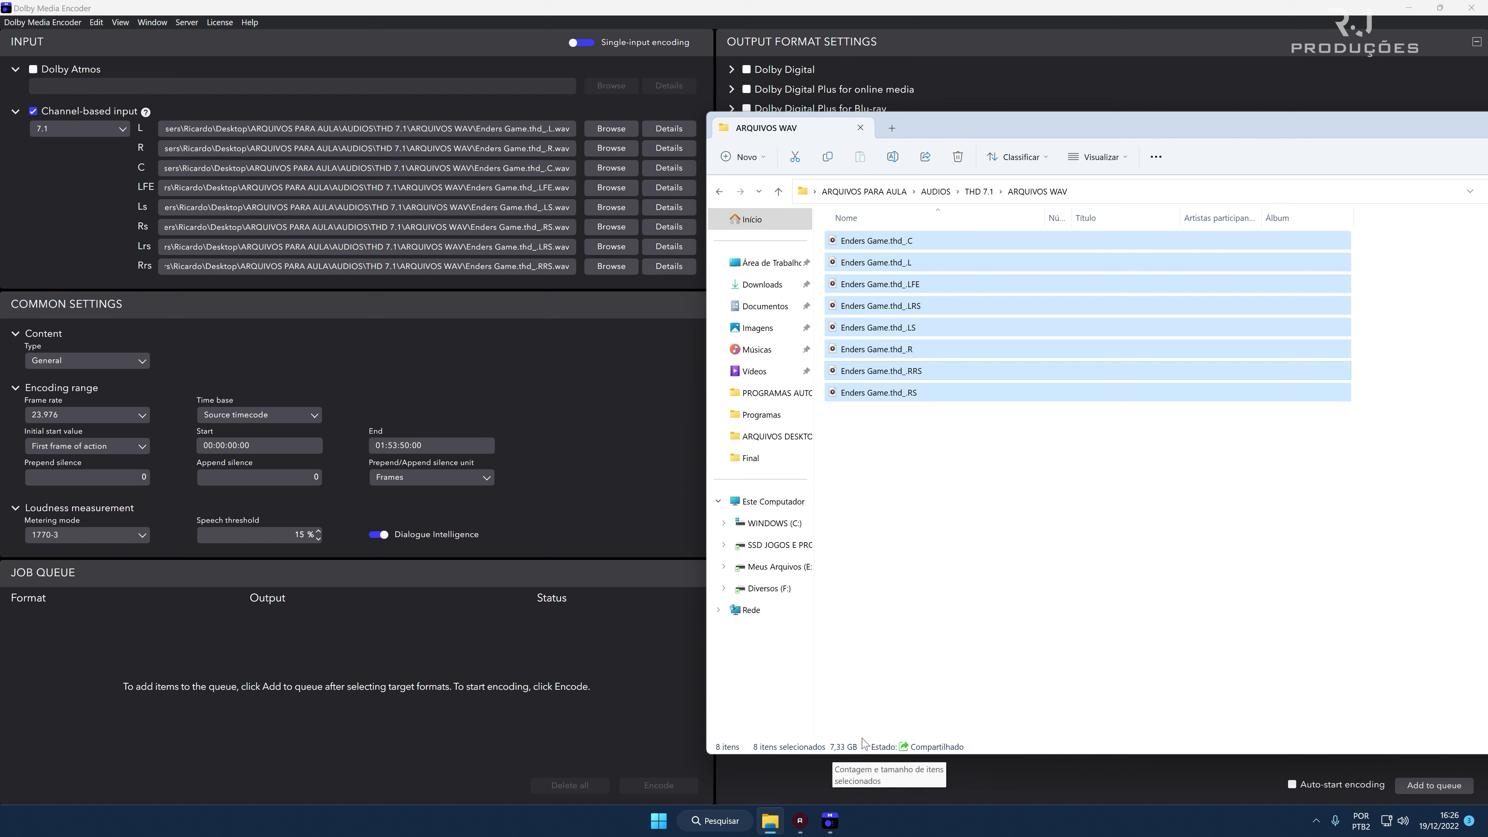
{"action": "left_click", "coordinate": [1016, 606]}
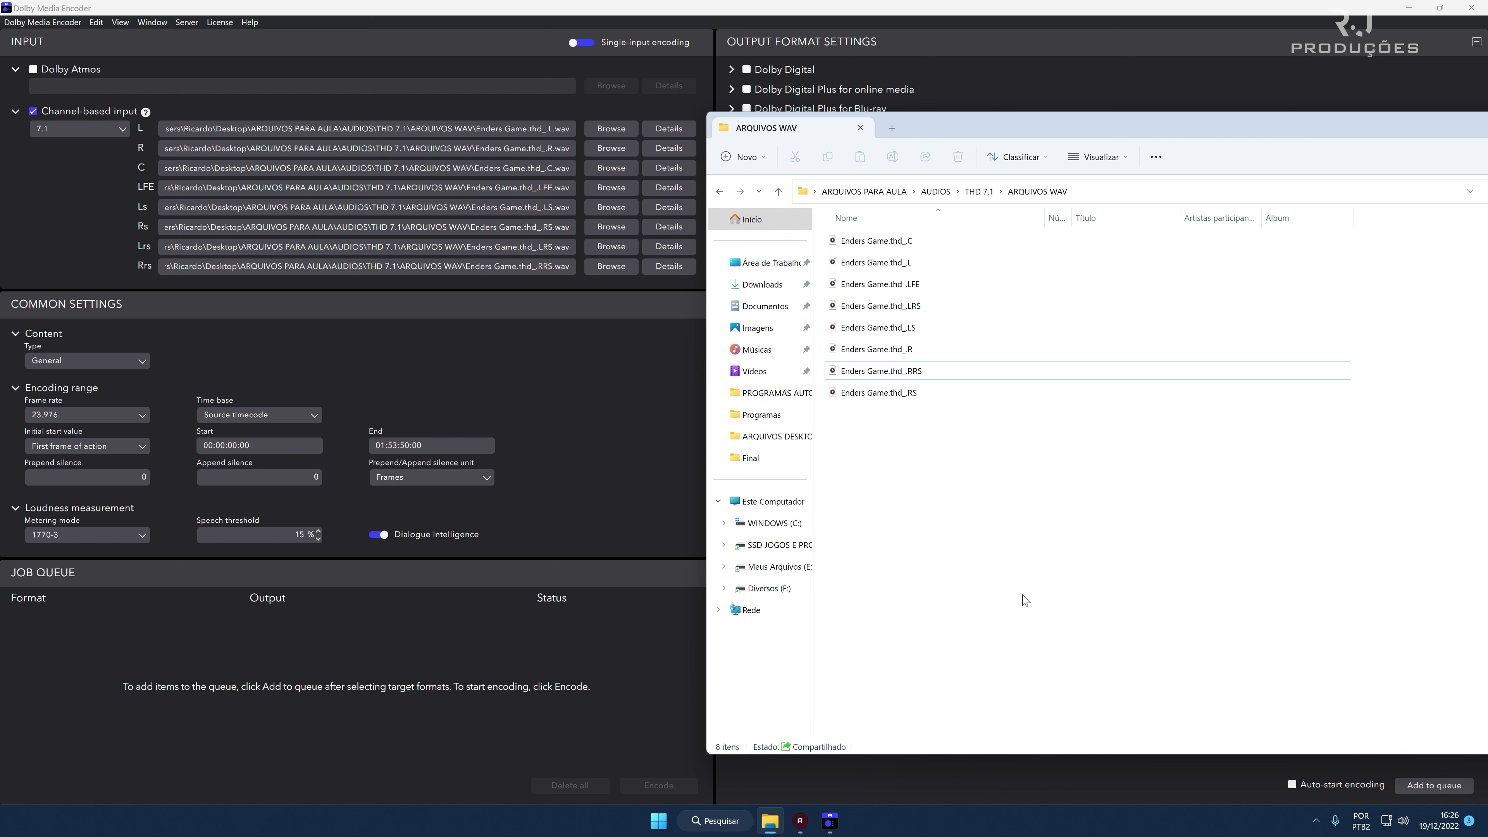
{"action": "left_click", "coordinate": [601, 7]}
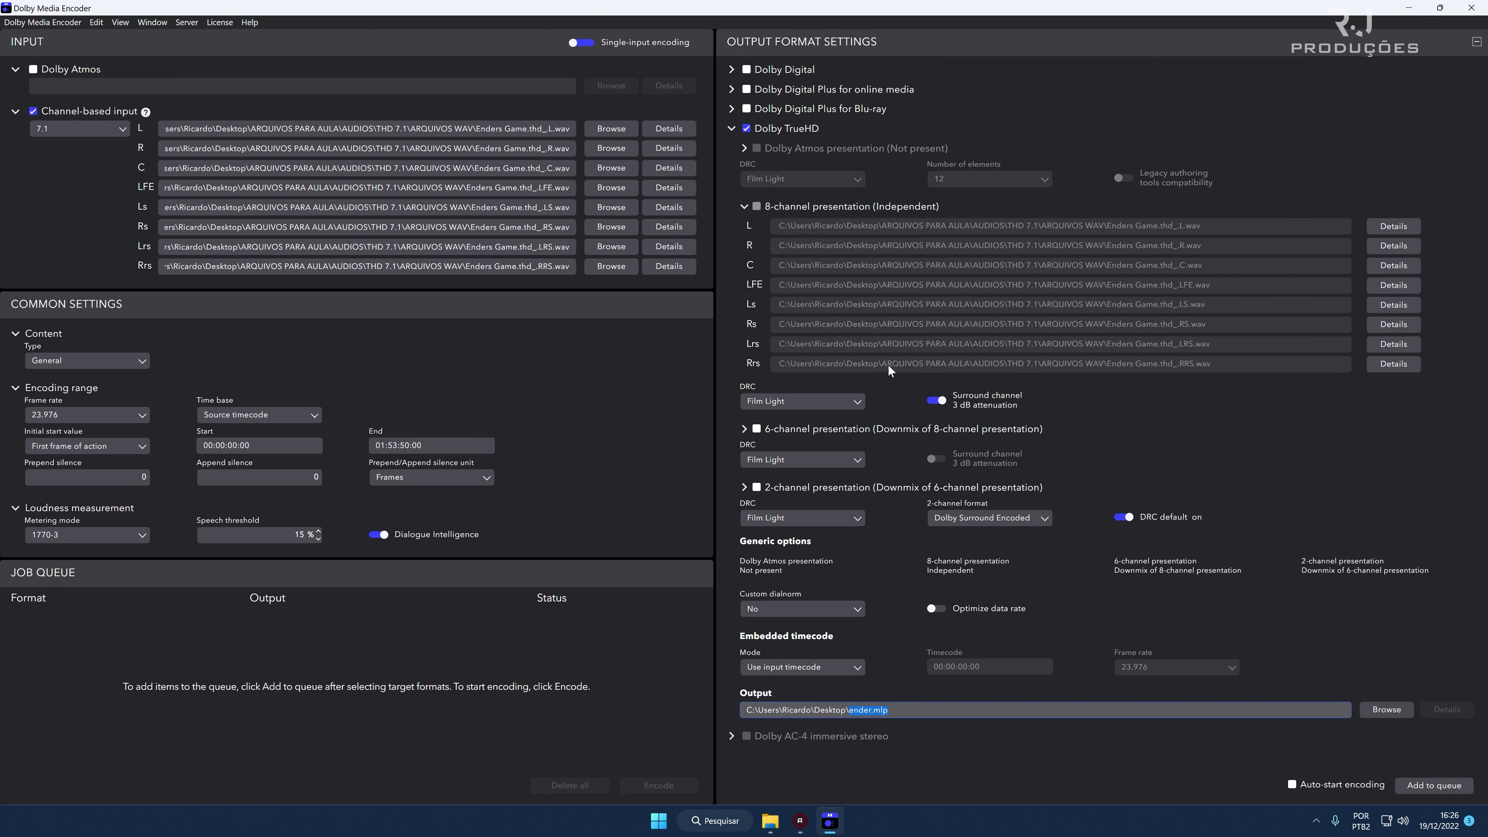
Try encoding the Dolby TrueHD job from the queue, and remove its job group.
{"action": "left_click", "coordinate": [1442, 786]}
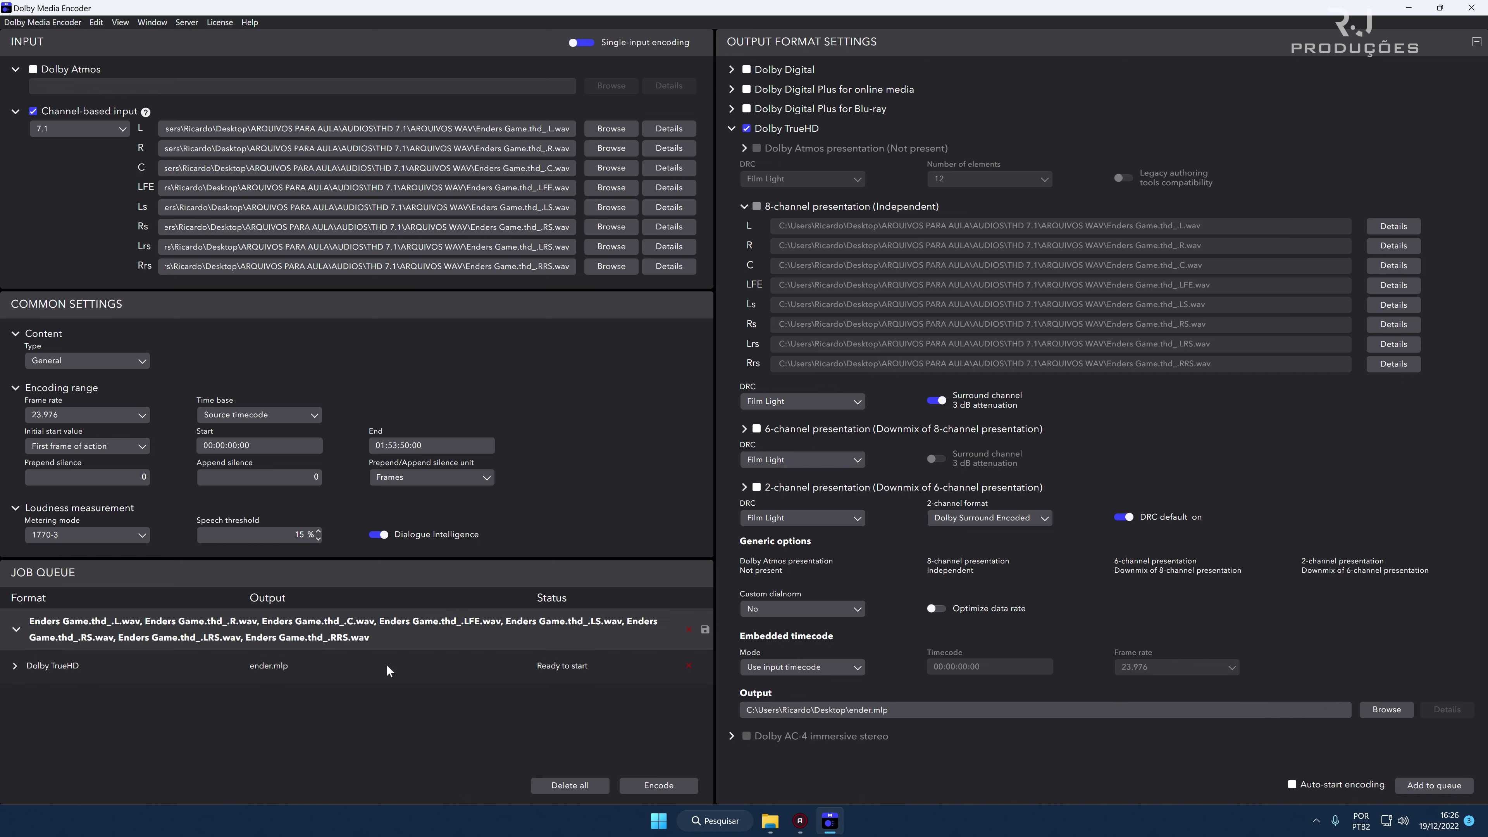
{"action": "left_click", "coordinate": [669, 784]}
{"action": "left_click", "coordinate": [689, 631]}
{"action": "left_click", "coordinate": [859, 443]}
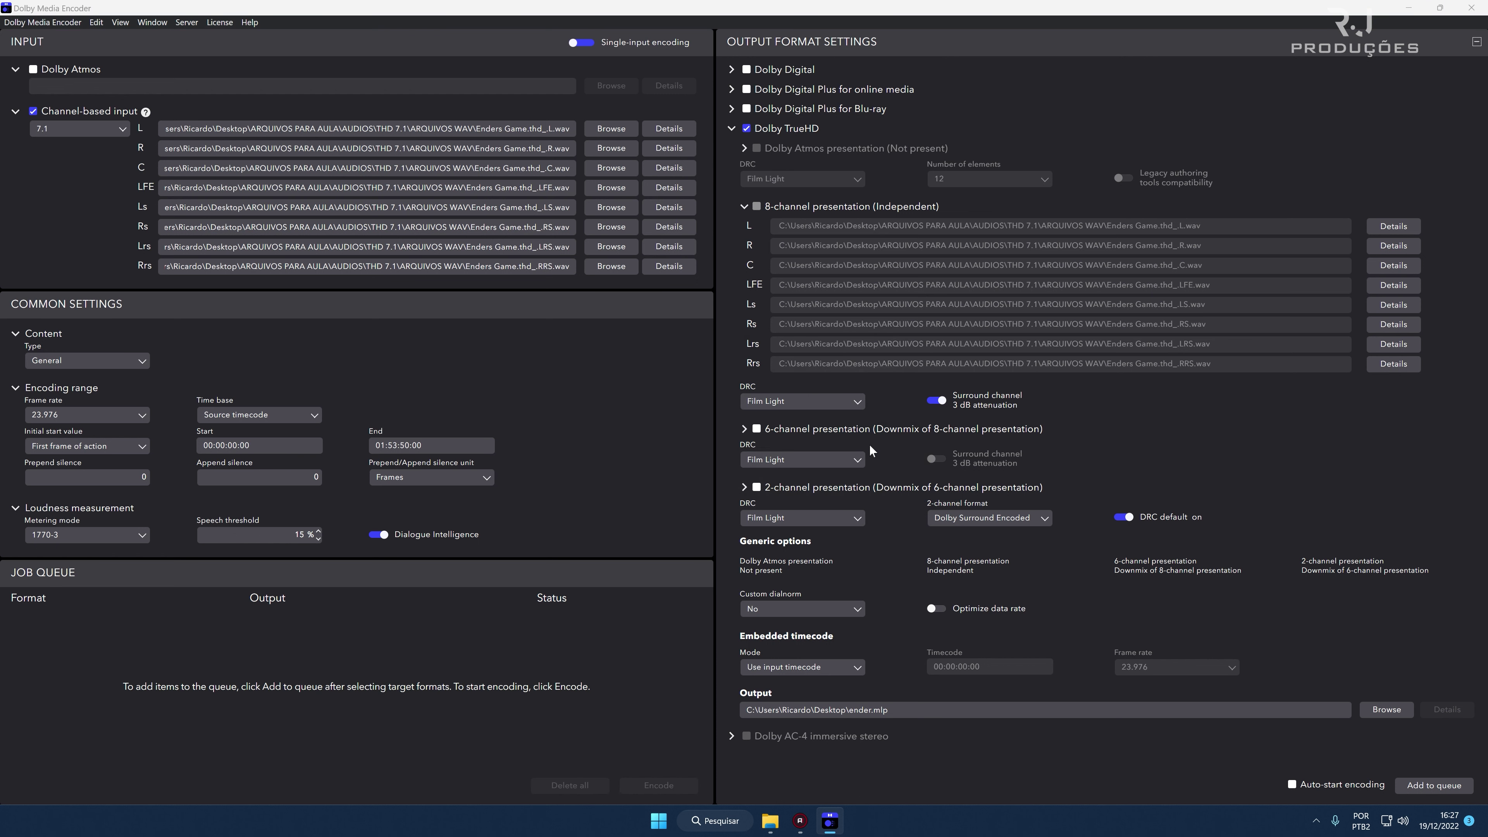
Open the Final folder under THD 7.1 in File Explorer and examine the encoded ender files and the second one's size.
{"action": "left_click", "coordinate": [731, 128]}
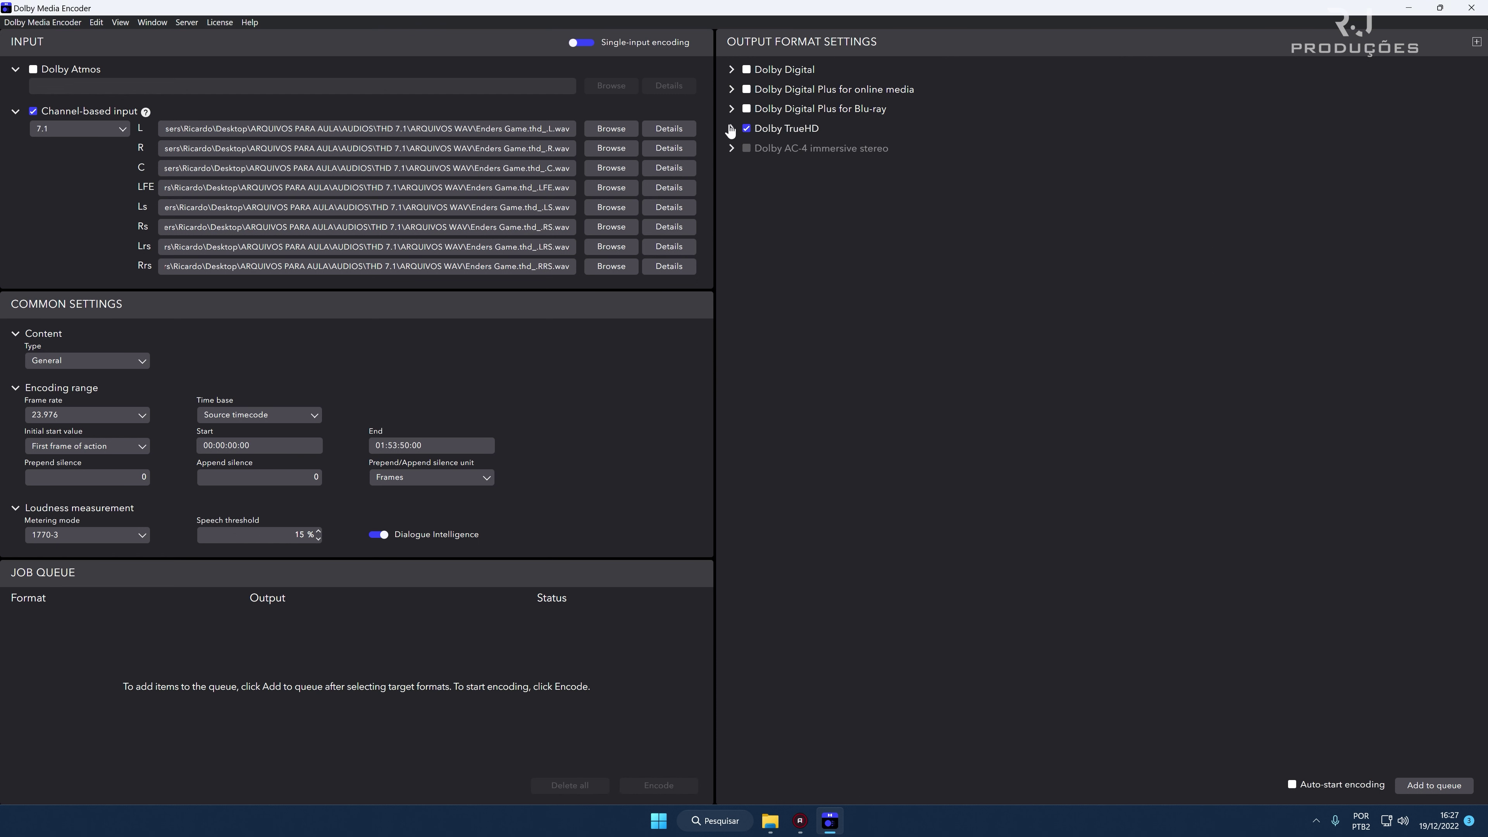
{"action": "left_click", "coordinate": [770, 821]}
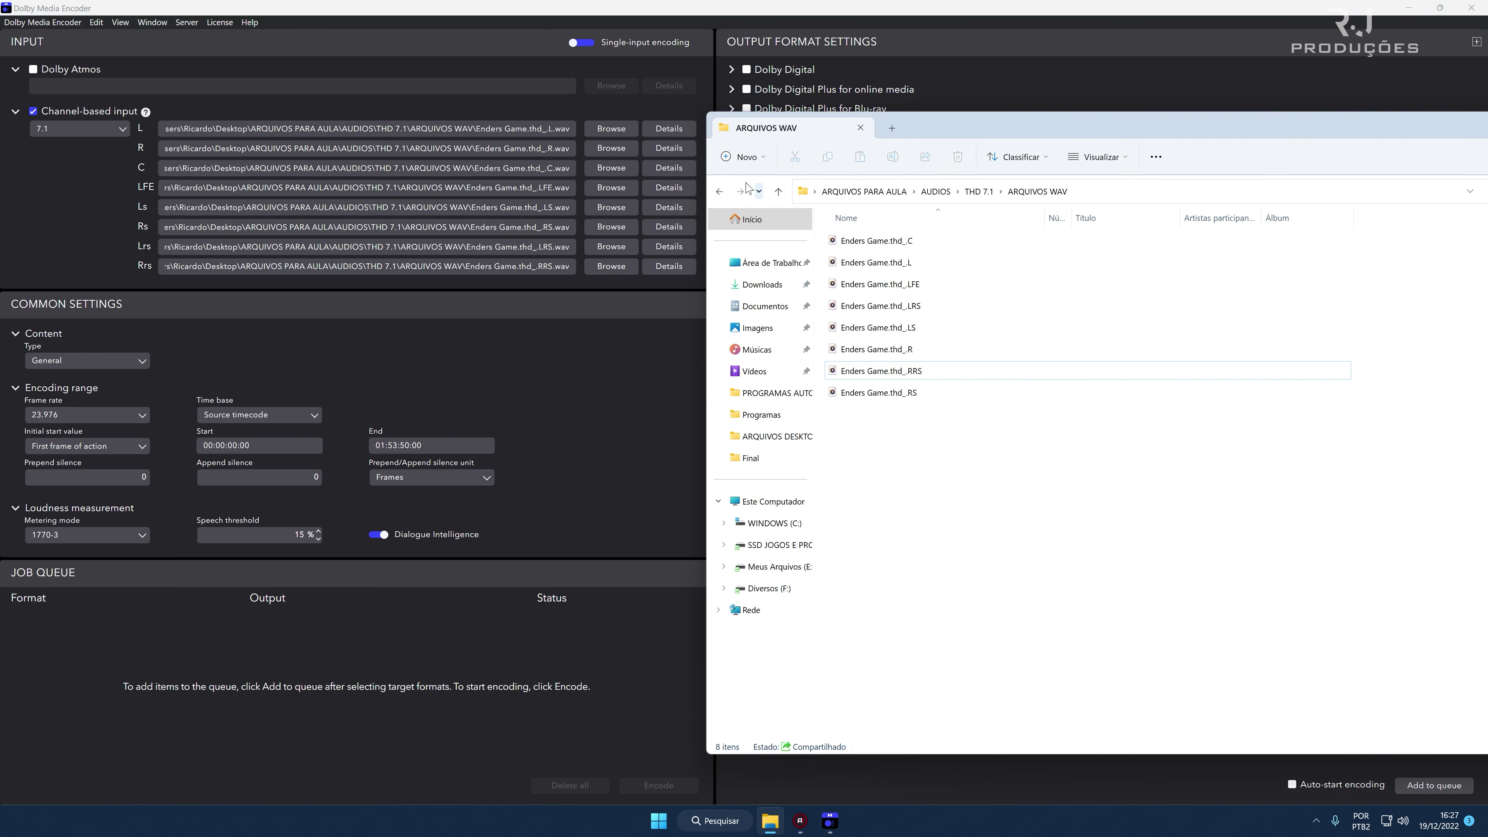
{"action": "left_click", "coordinate": [719, 192]}
{"action": "double_click", "coordinate": [849, 262]}
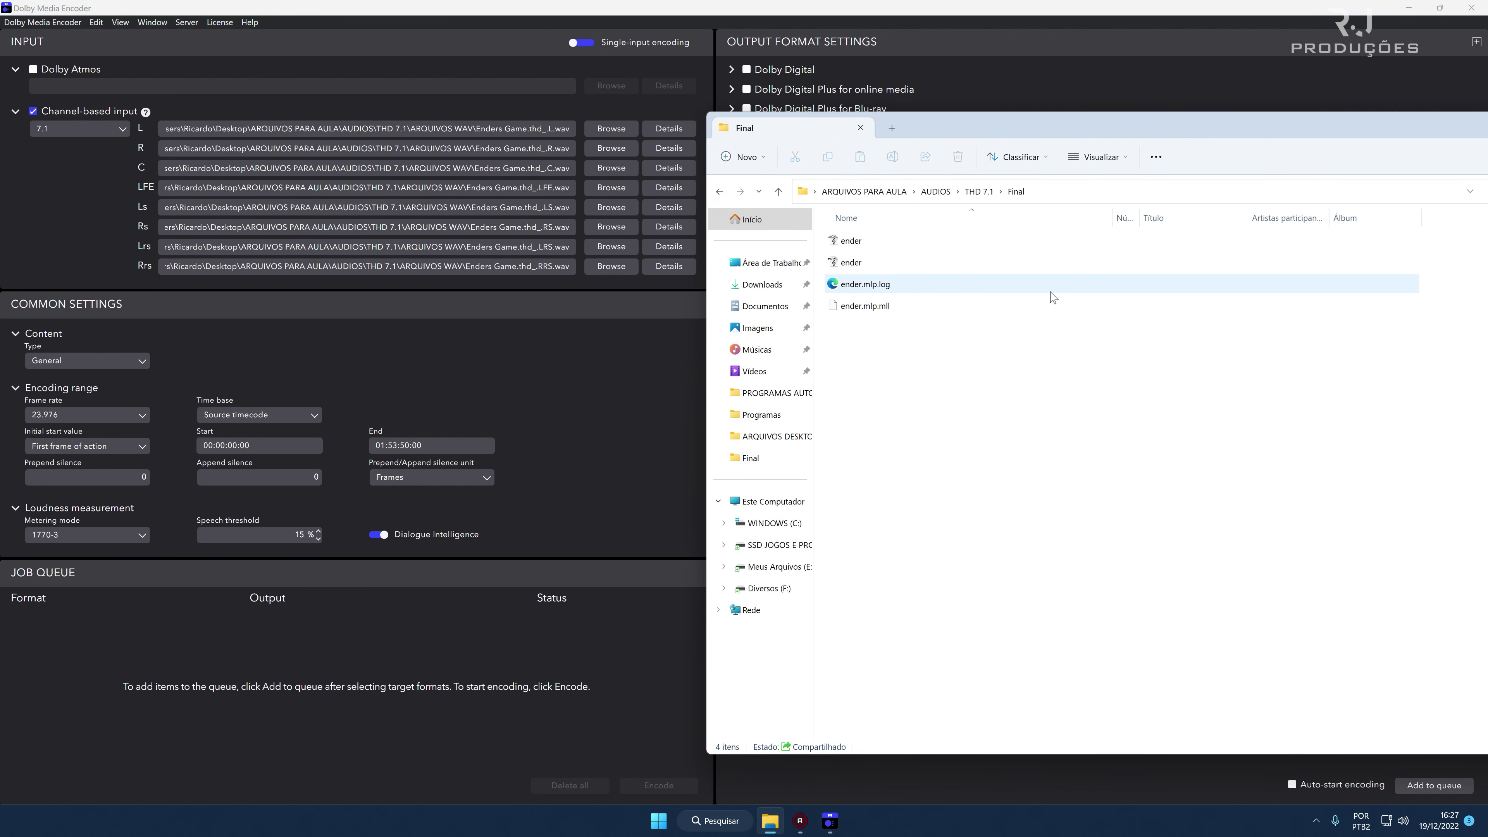
{"action": "left_click_drag", "start_coordinate": [977, 129], "coordinate": [700, 149]}
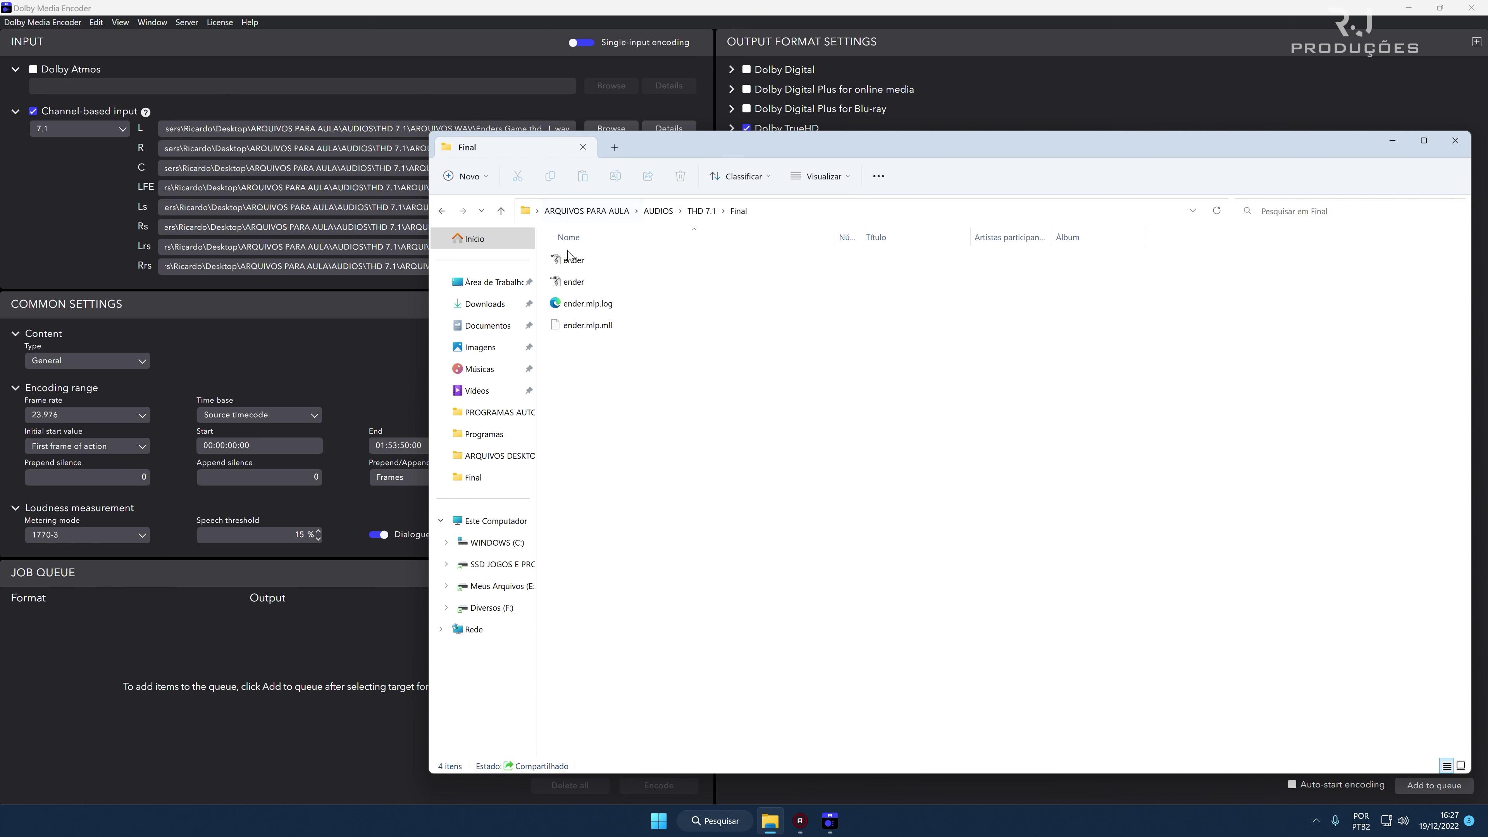
{"action": "left_click", "coordinate": [574, 284]}
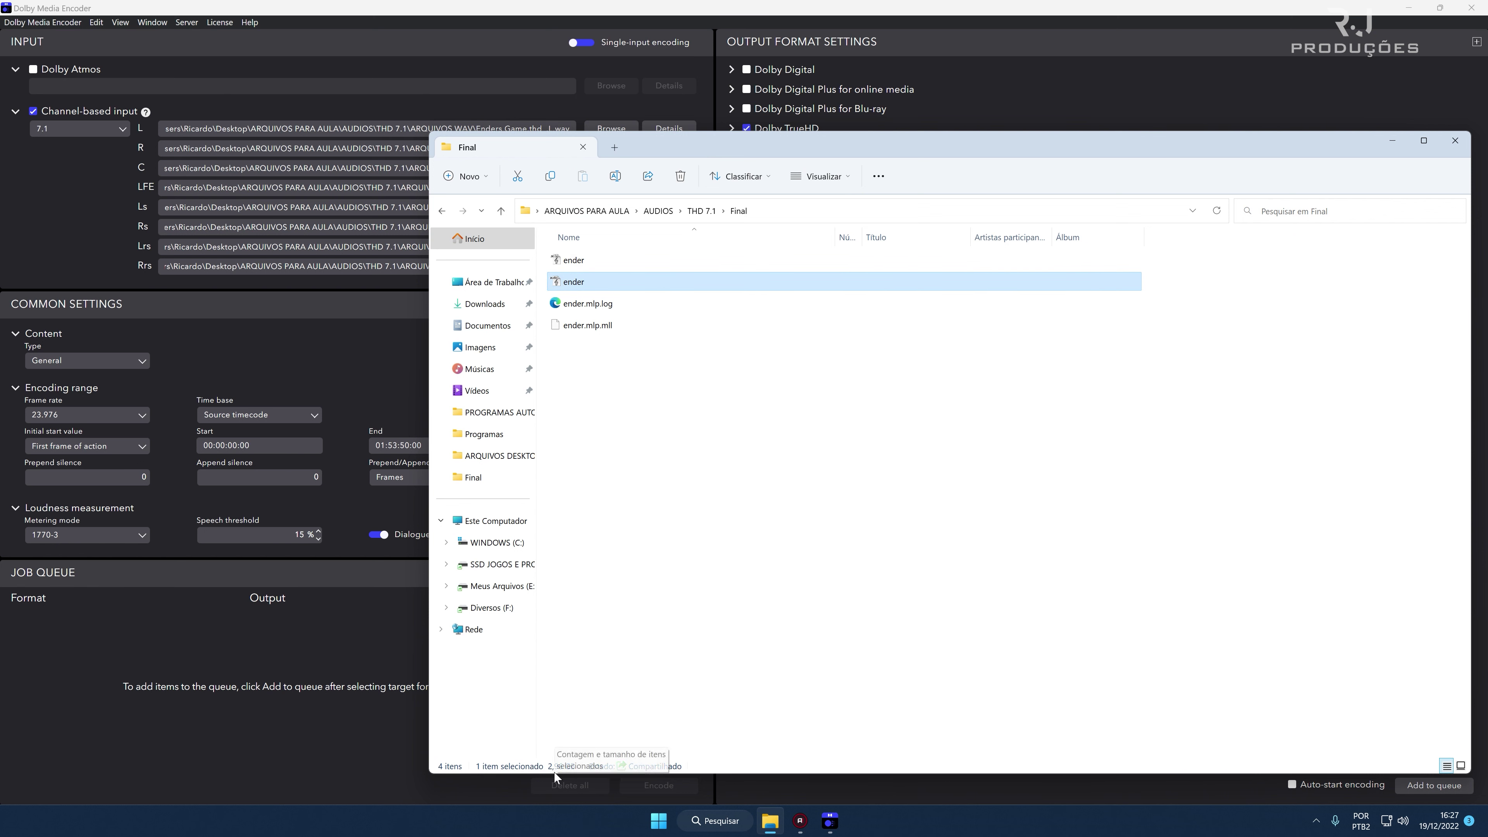
{"action": "left_click", "coordinate": [835, 177]}
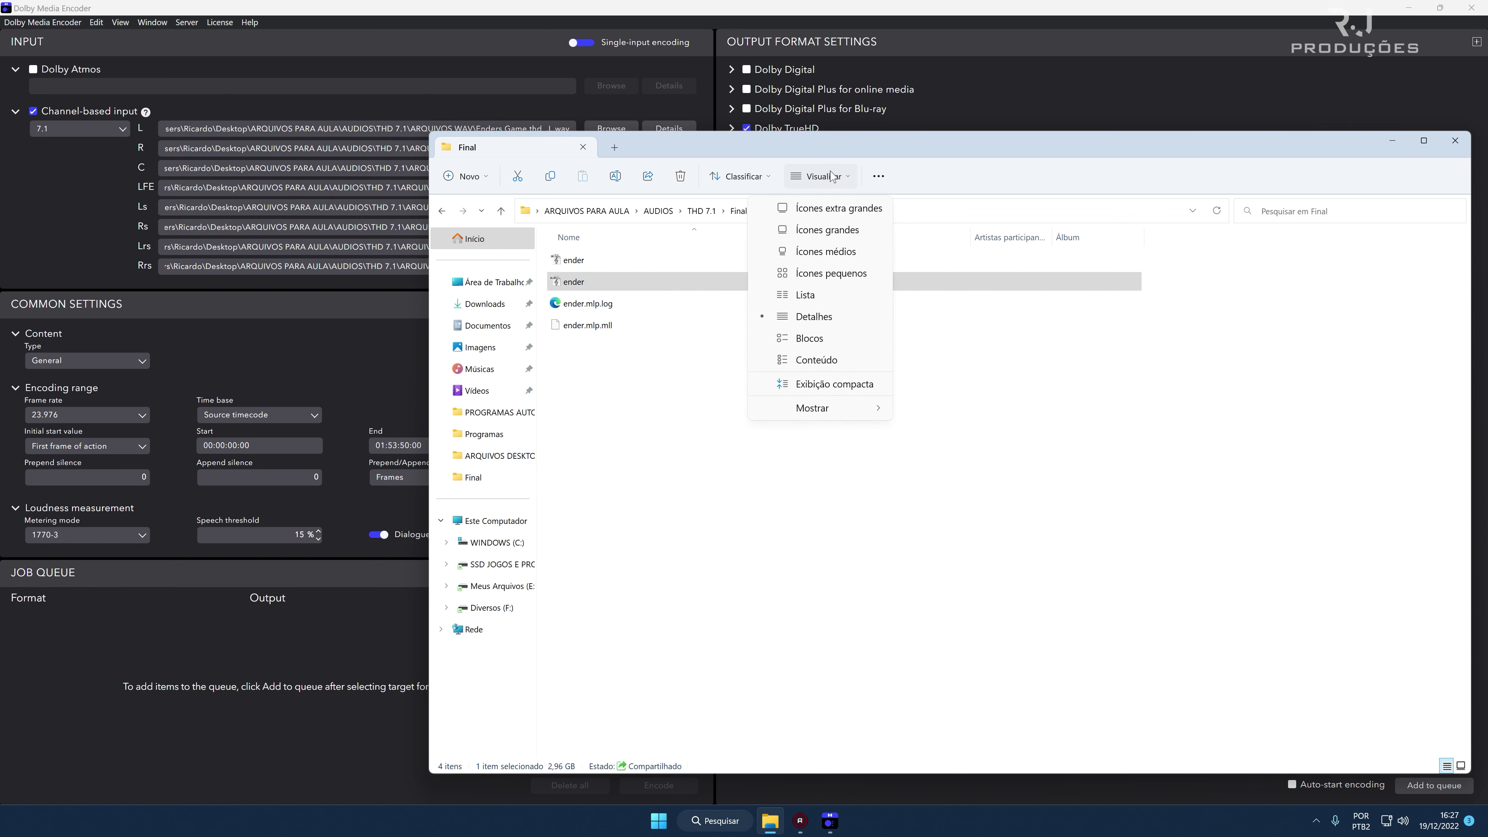
{"action": "left_click", "coordinate": [815, 319]}
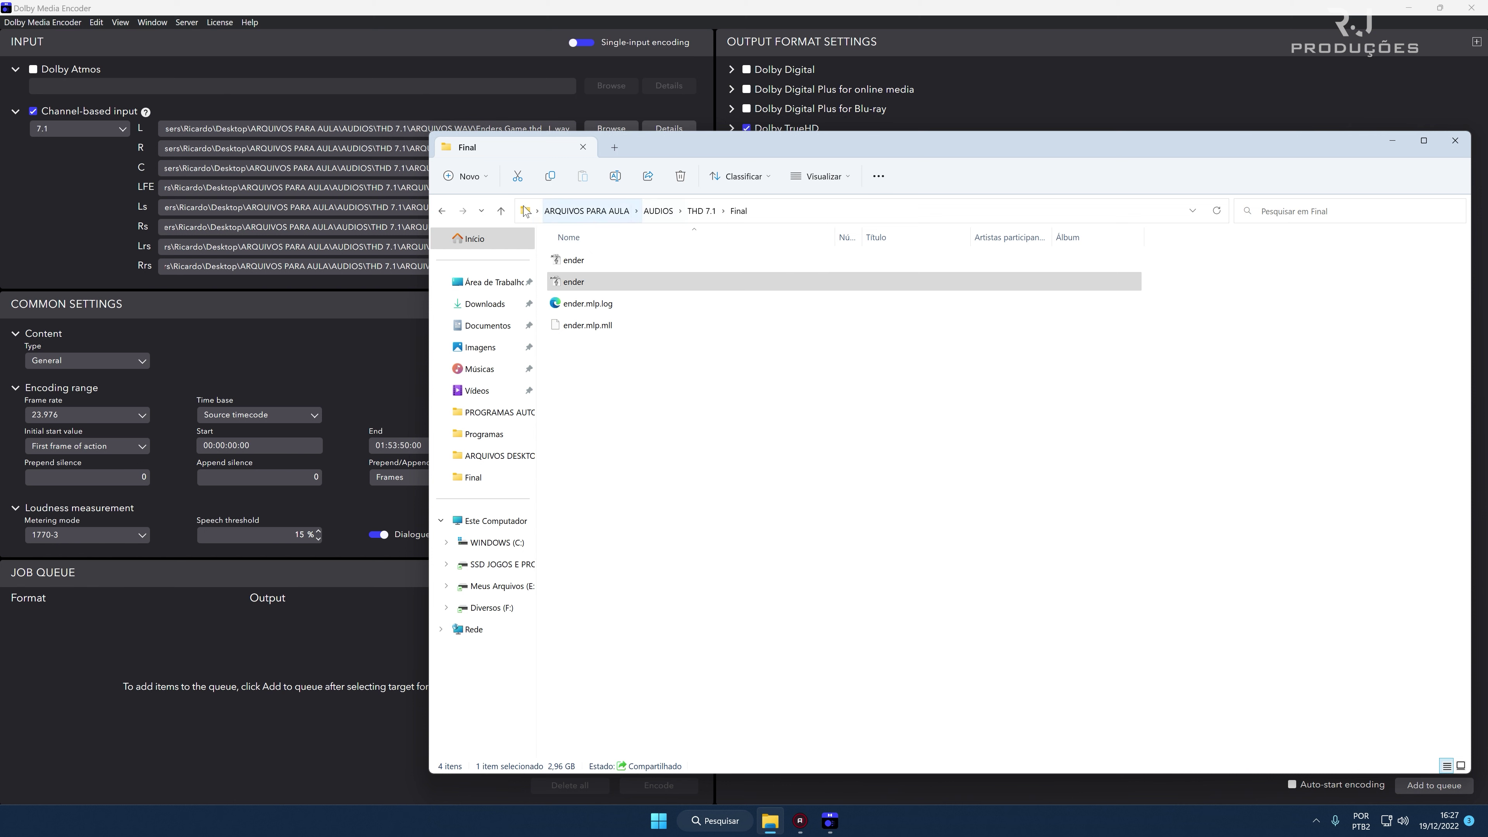
{"action": "left_click", "coordinate": [338, 6]}
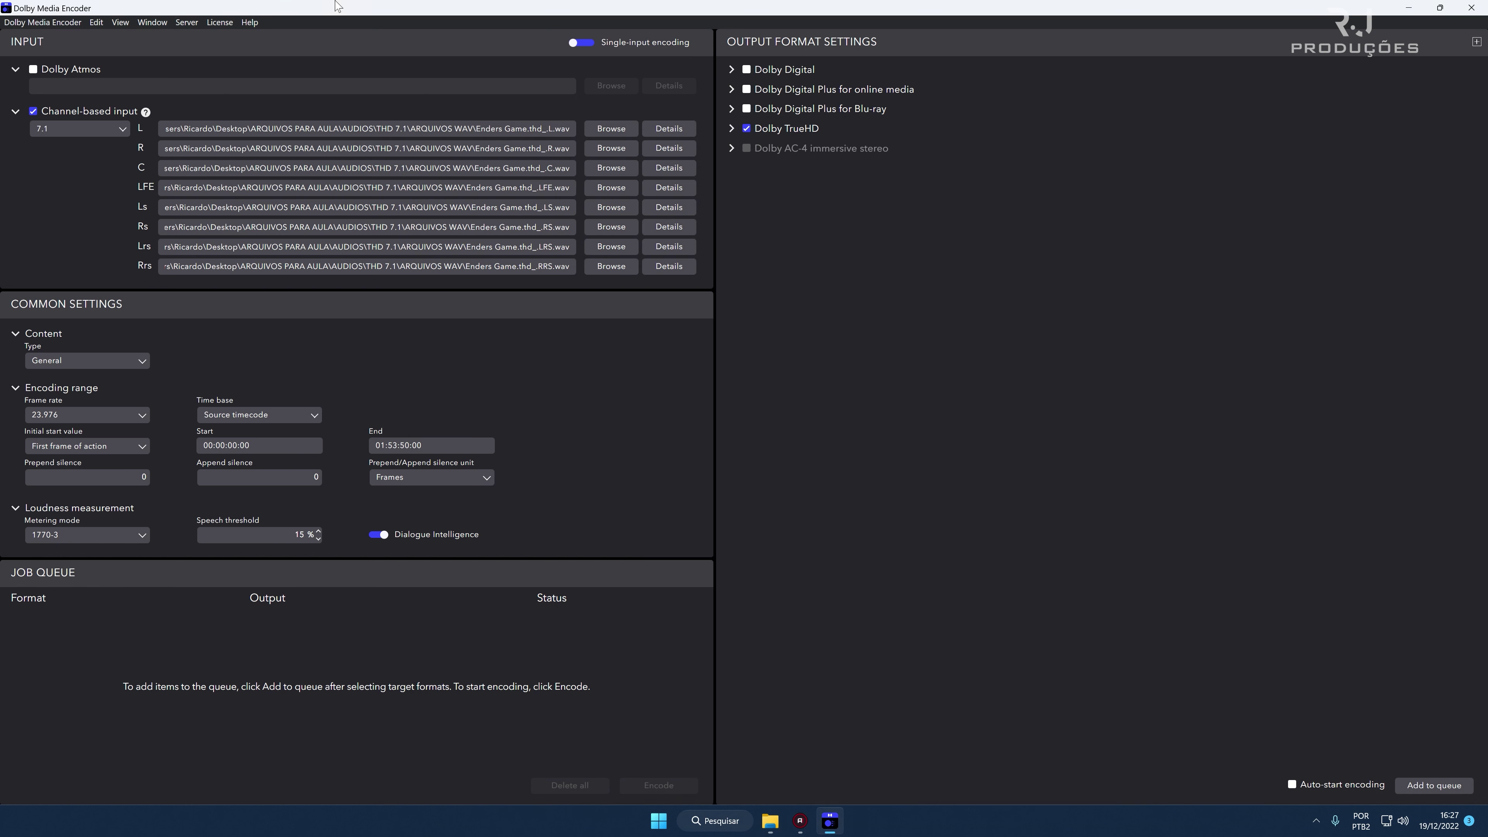
Switch the output from Dolby TrueHD to Dolby Digital with Surround as preferred stereo downmix and a 640 kbps data rate.
{"action": "left_click", "coordinate": [747, 130]}
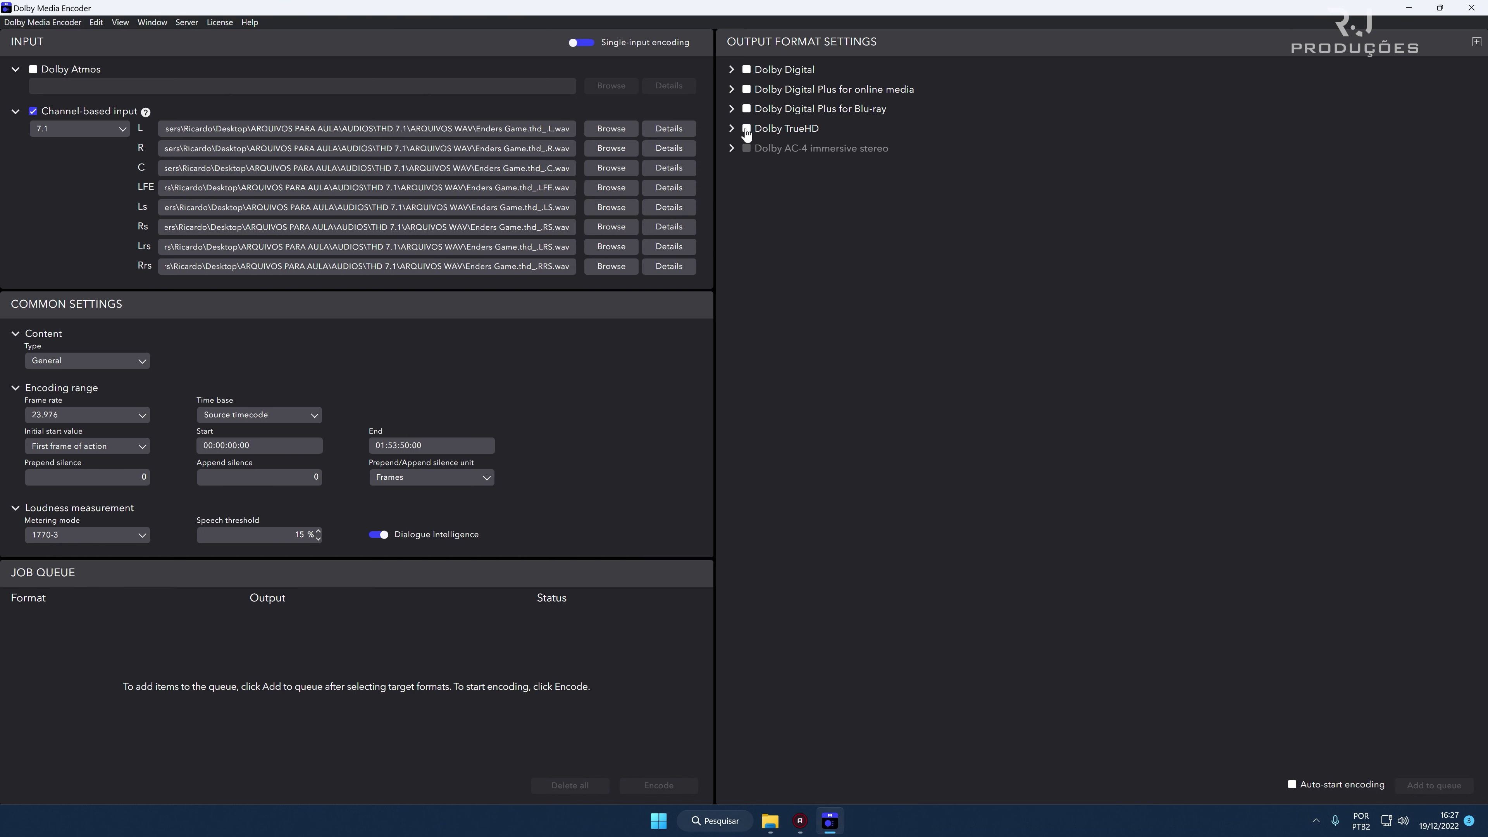
{"action": "left_click", "coordinate": [747, 70]}
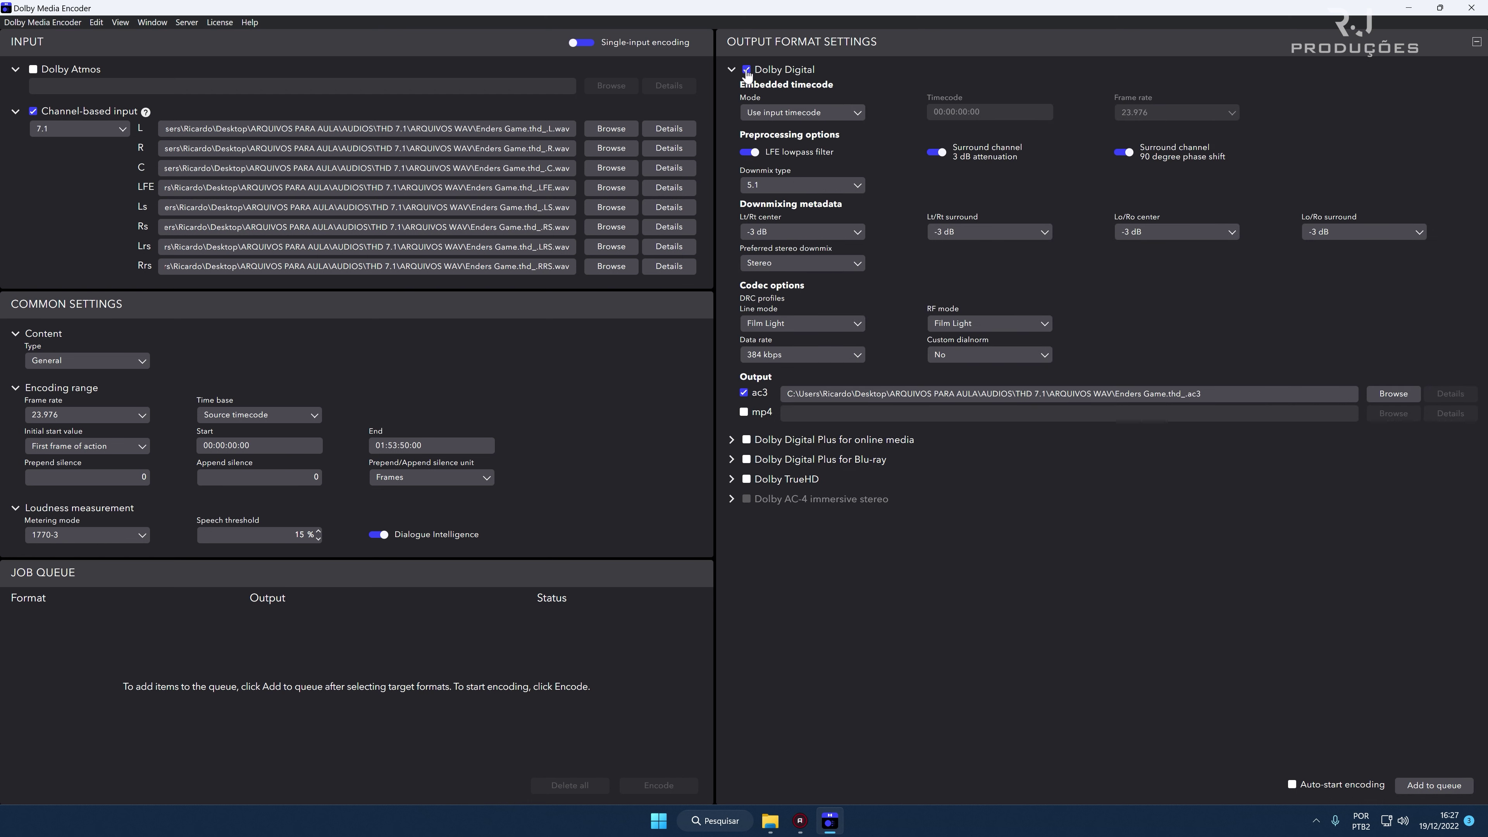
{"action": "left_click", "coordinate": [796, 264]}
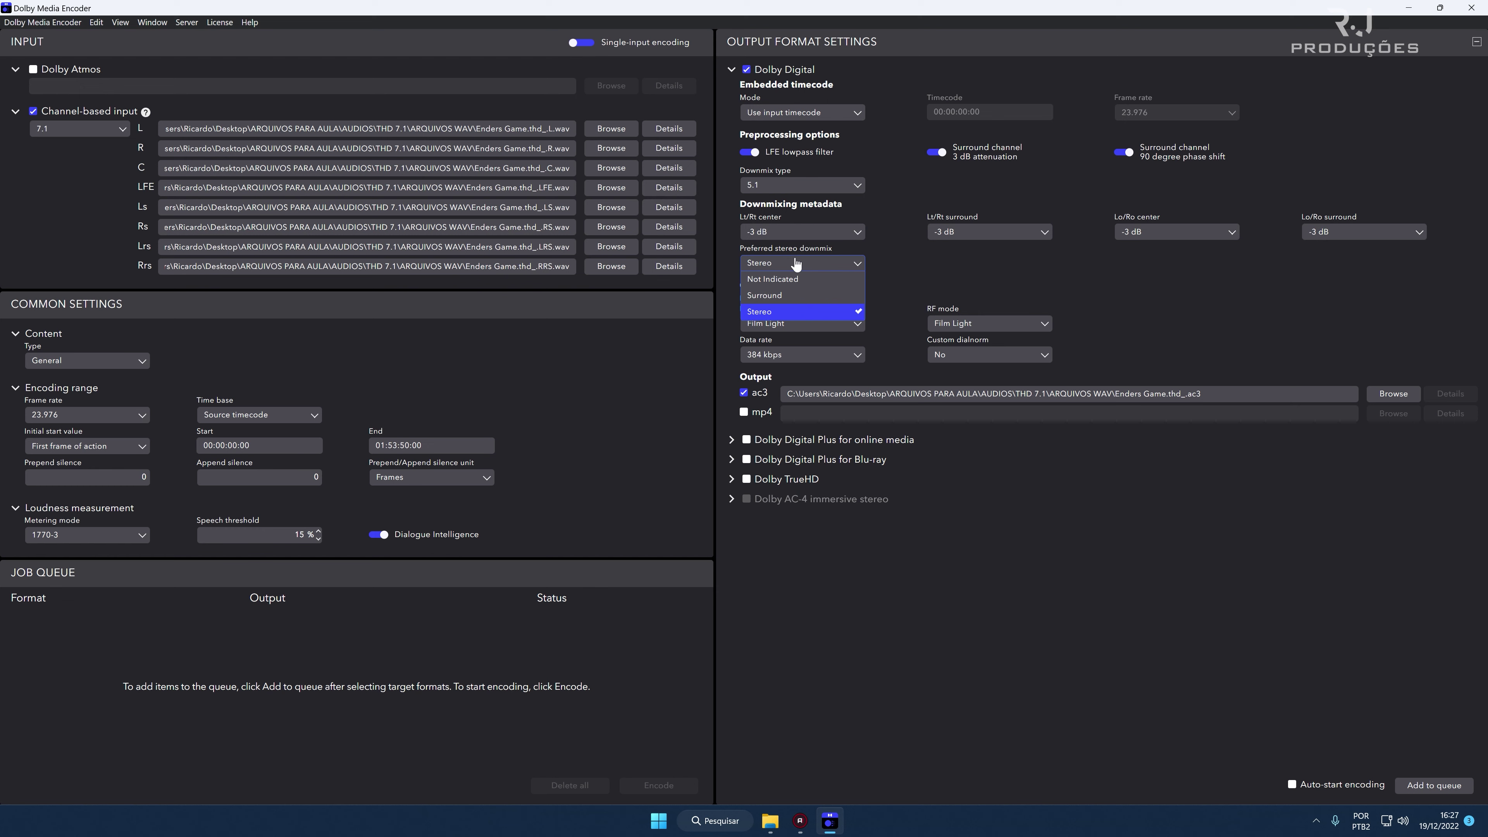
{"action": "left_click", "coordinate": [782, 295]}
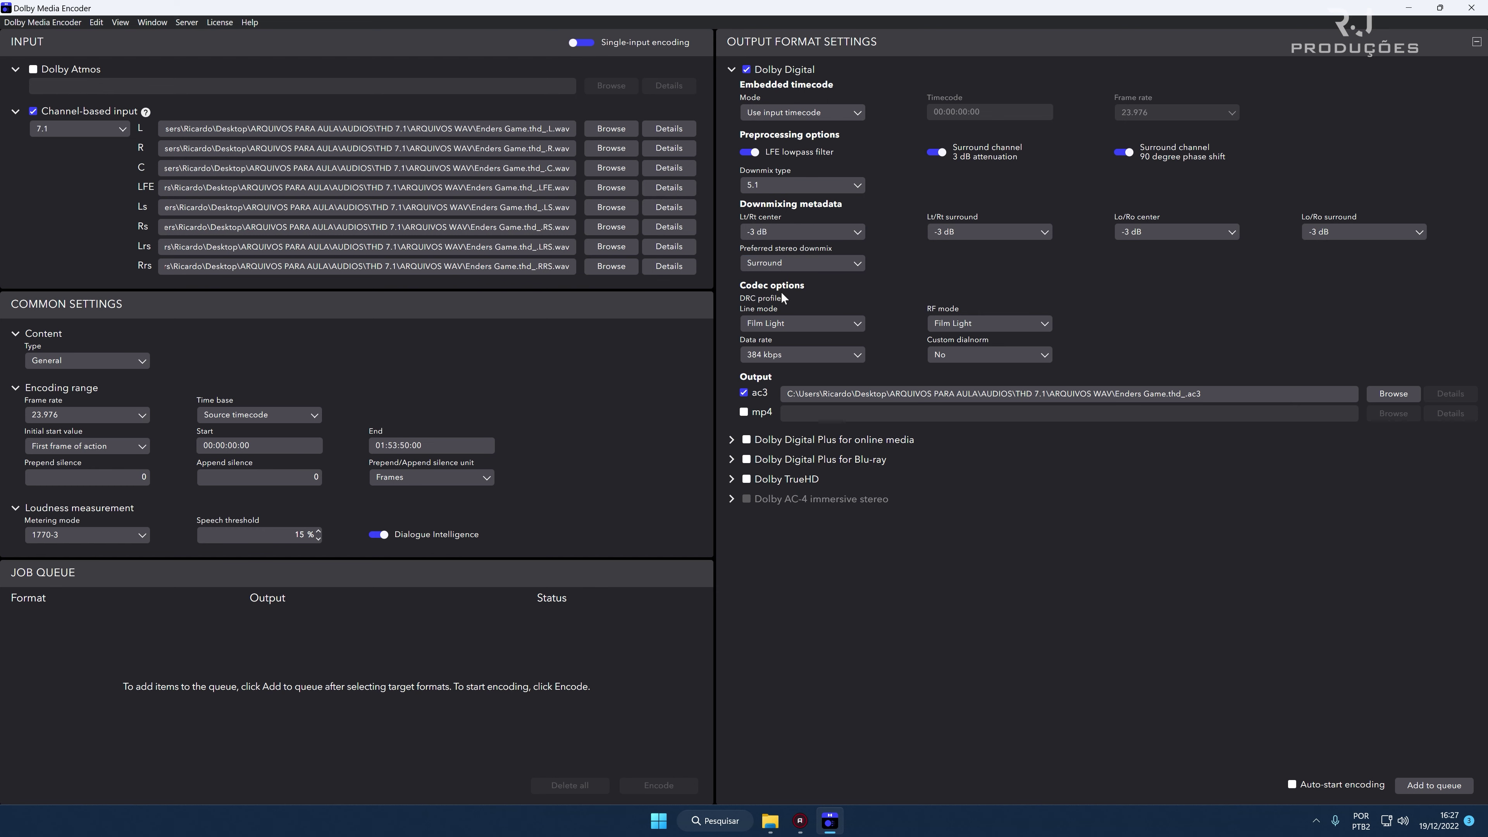
{"action": "left_click", "coordinate": [801, 358]}
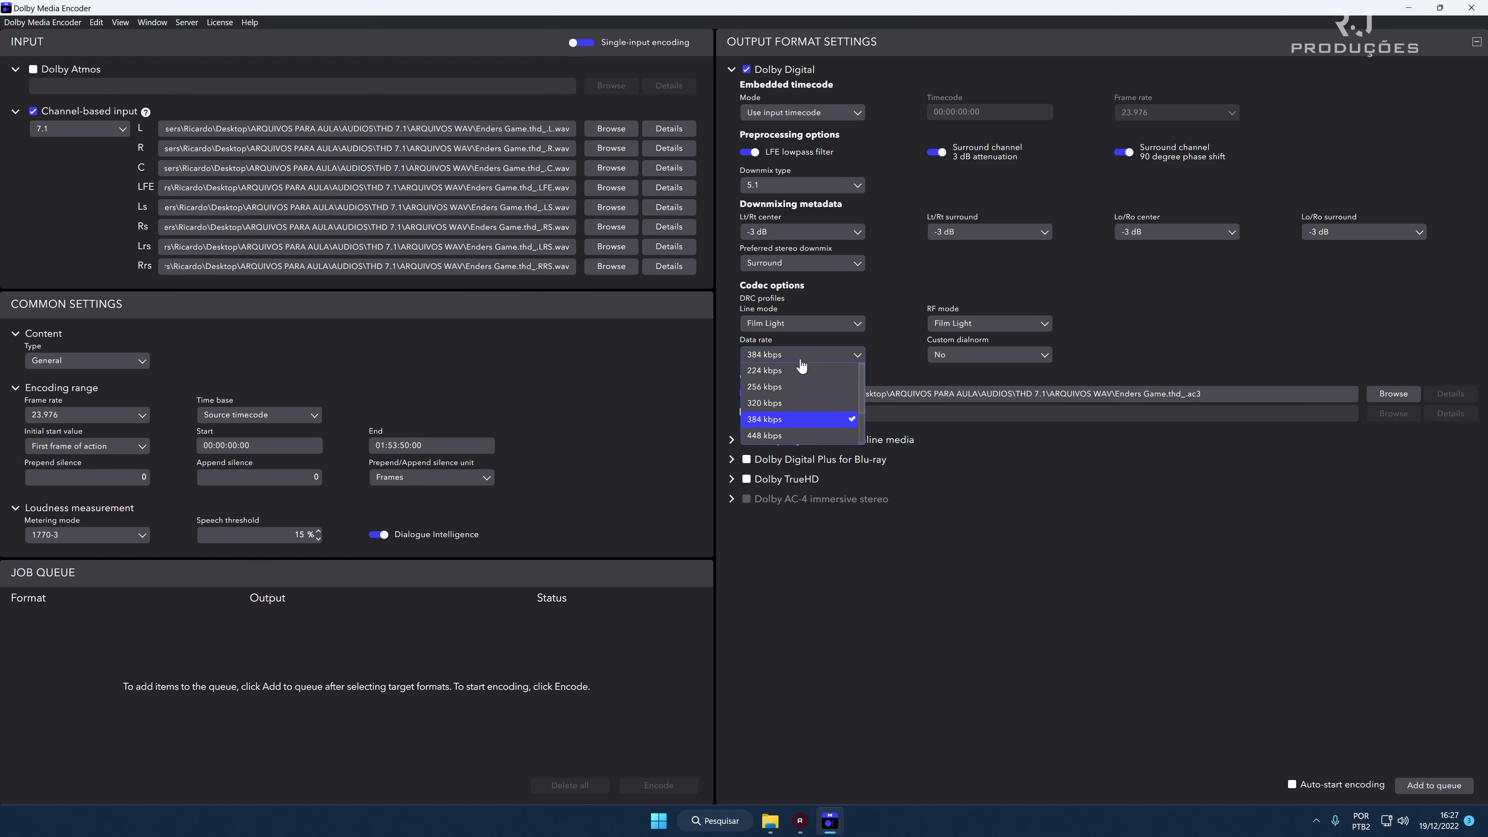
{"action": "scroll", "coordinate": [764, 433], "scroll_direction": "down", "scroll_amount": 3}
{"action": "left_click", "coordinate": [764, 434]}
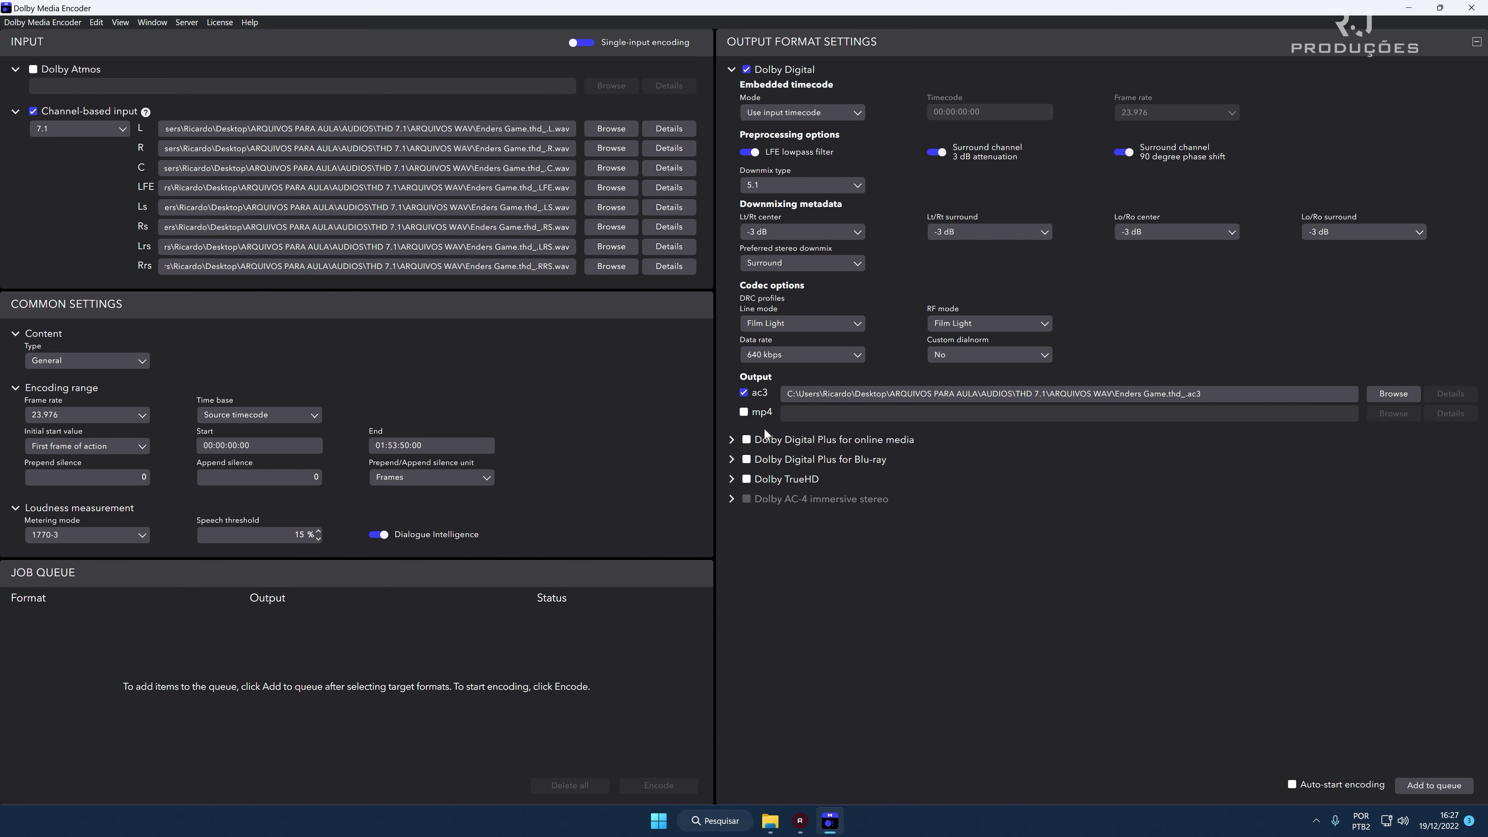
Set the Dolby Digital ac3 output file to ender on the Desktop (Área de Trabalho).
{"action": "left_click", "coordinate": [1392, 394]}
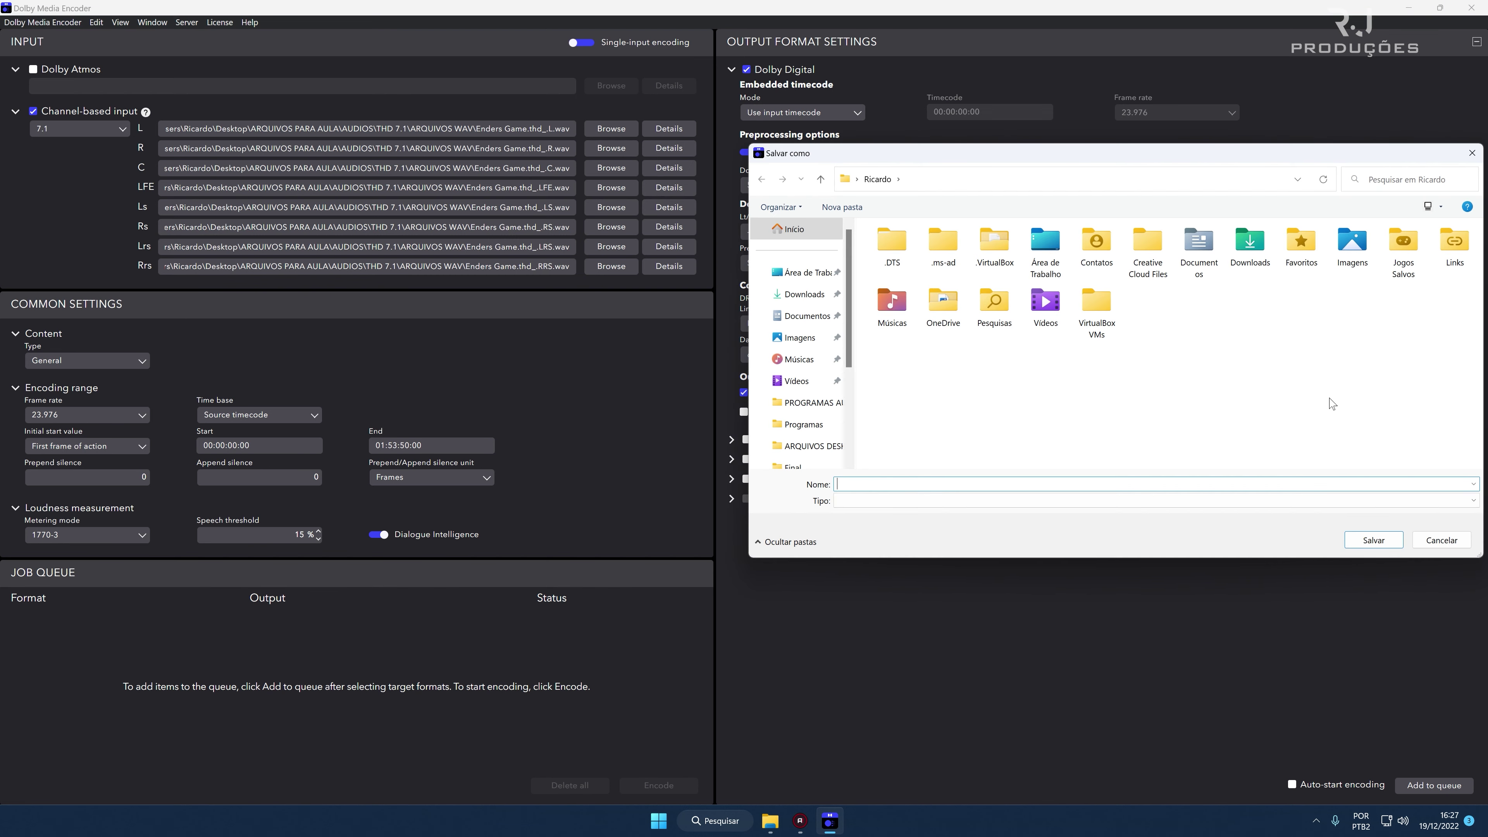
{"action": "left_click", "coordinate": [806, 272]}
{"action": "left_click", "coordinate": [854, 486]}
{"action": "type", "text": "ender"}
{"action": "left_click", "coordinate": [1384, 542]}
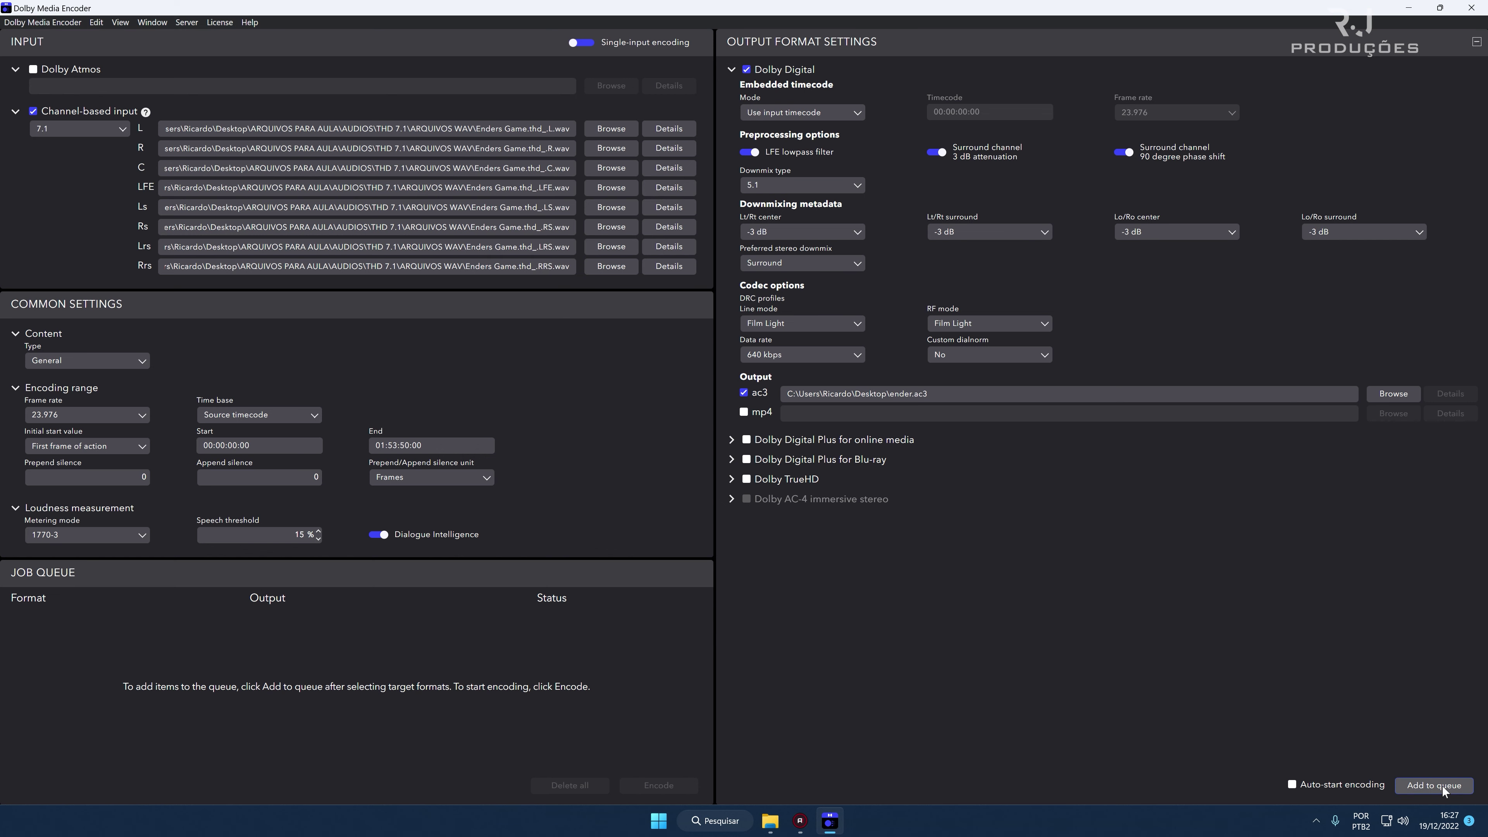
Set the end timecode of the encoding range to 01:53:49:23.
{"action": "left_click", "coordinate": [456, 451]}
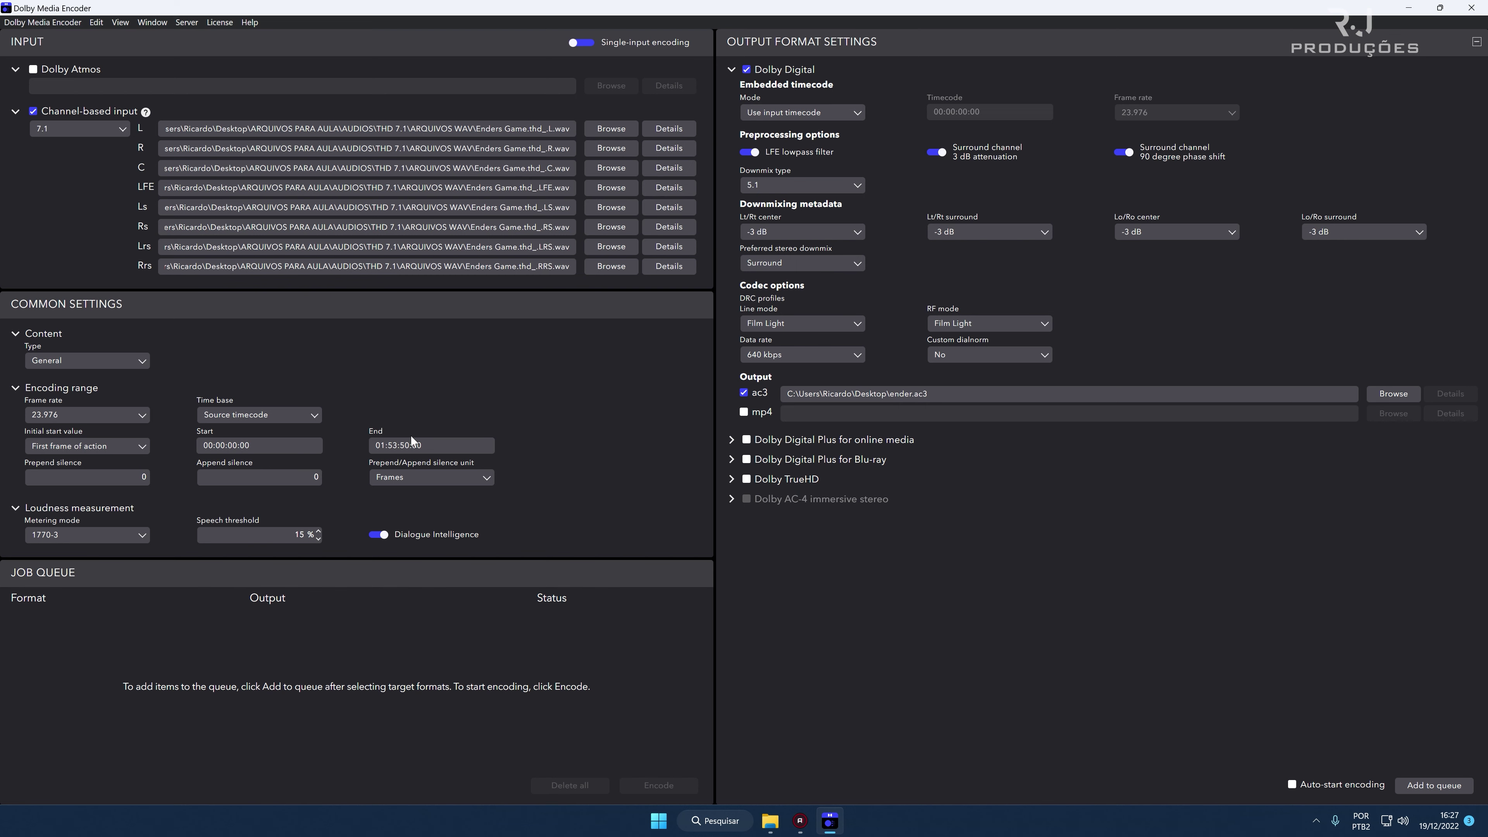
{"action": "left_click", "coordinate": [426, 447]}
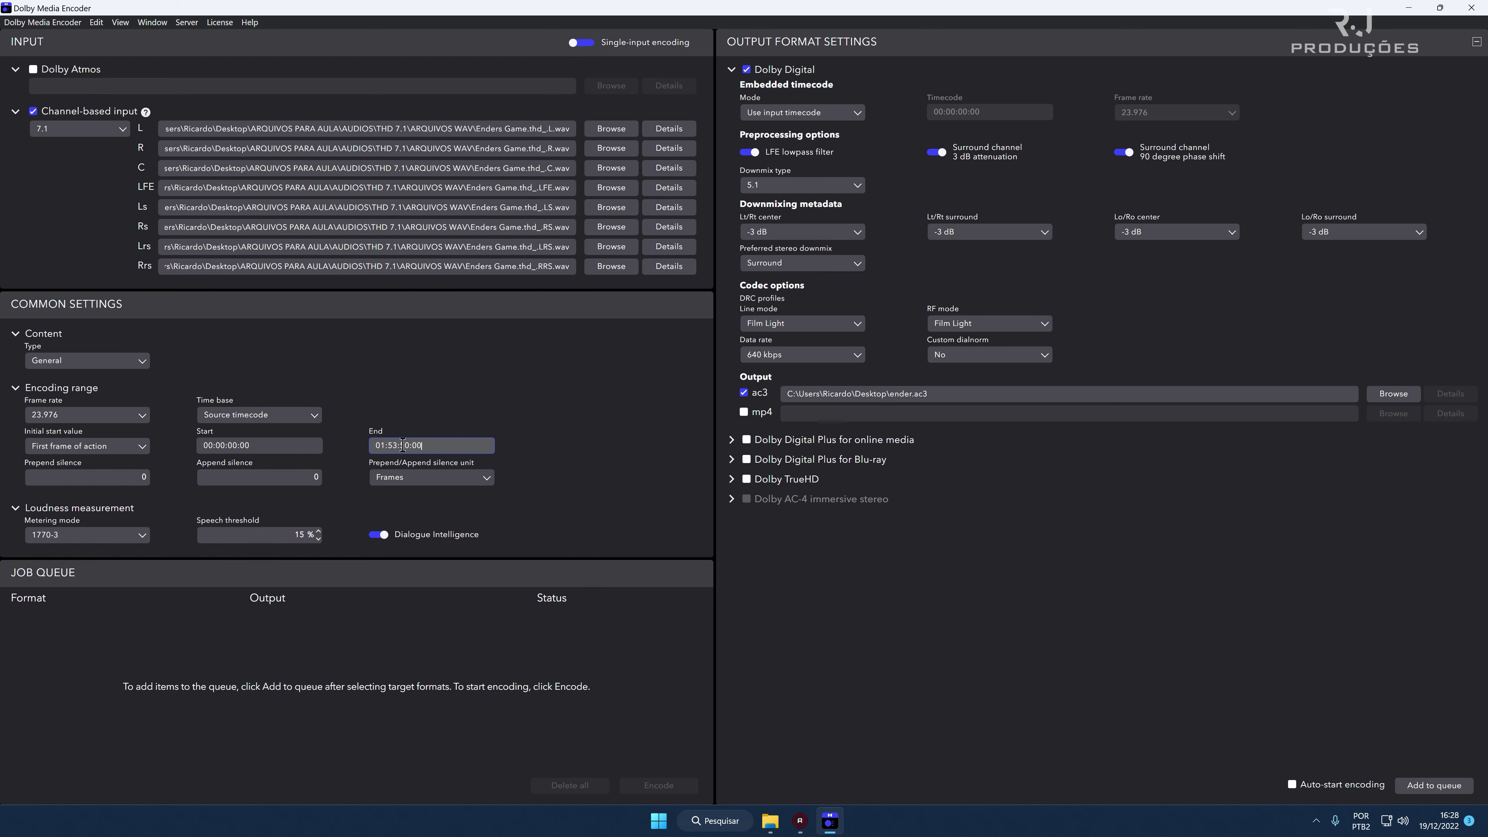
{"action": "left_click_drag", "start_coordinate": [403, 445], "coordinate": [408, 445]}
{"action": "left_click_drag", "start_coordinate": [401, 445], "coordinate": [411, 444]}
{"action": "left_click", "coordinate": [436, 446]}
{"action": "double_click", "coordinate": [434, 445]}
{"action": "left_click_drag", "start_coordinate": [411, 446], "coordinate": [398, 445]}
{"action": "type", "text": "49"}
{"action": "left_click", "coordinate": [616, 451]}
{"action": "left_click", "coordinate": [425, 449]}
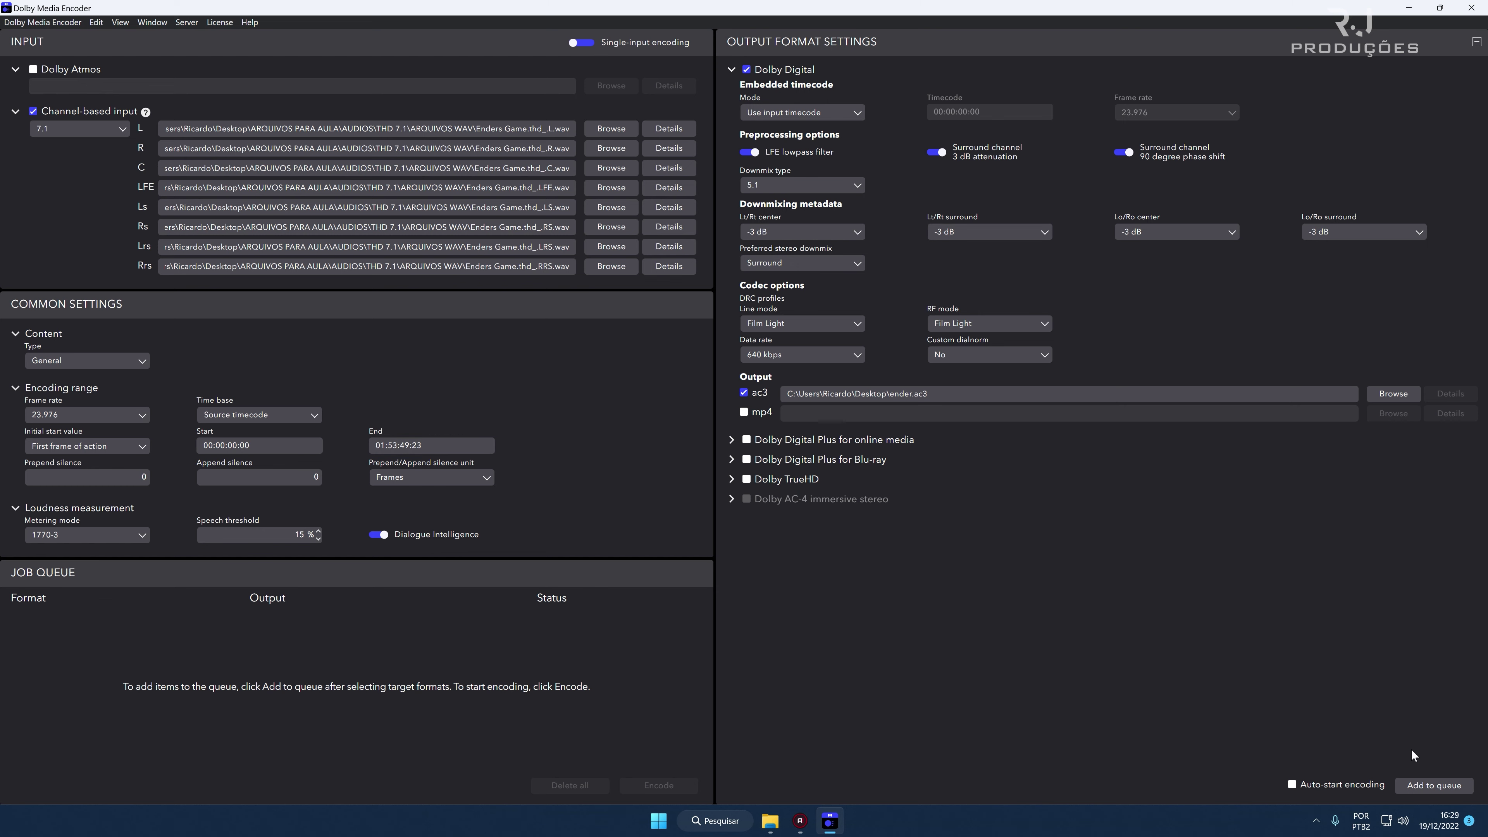
Try encoding the Dolby Digital job from the queue, and remove its job group with confirmation.
{"action": "left_click", "coordinate": [1428, 787]}
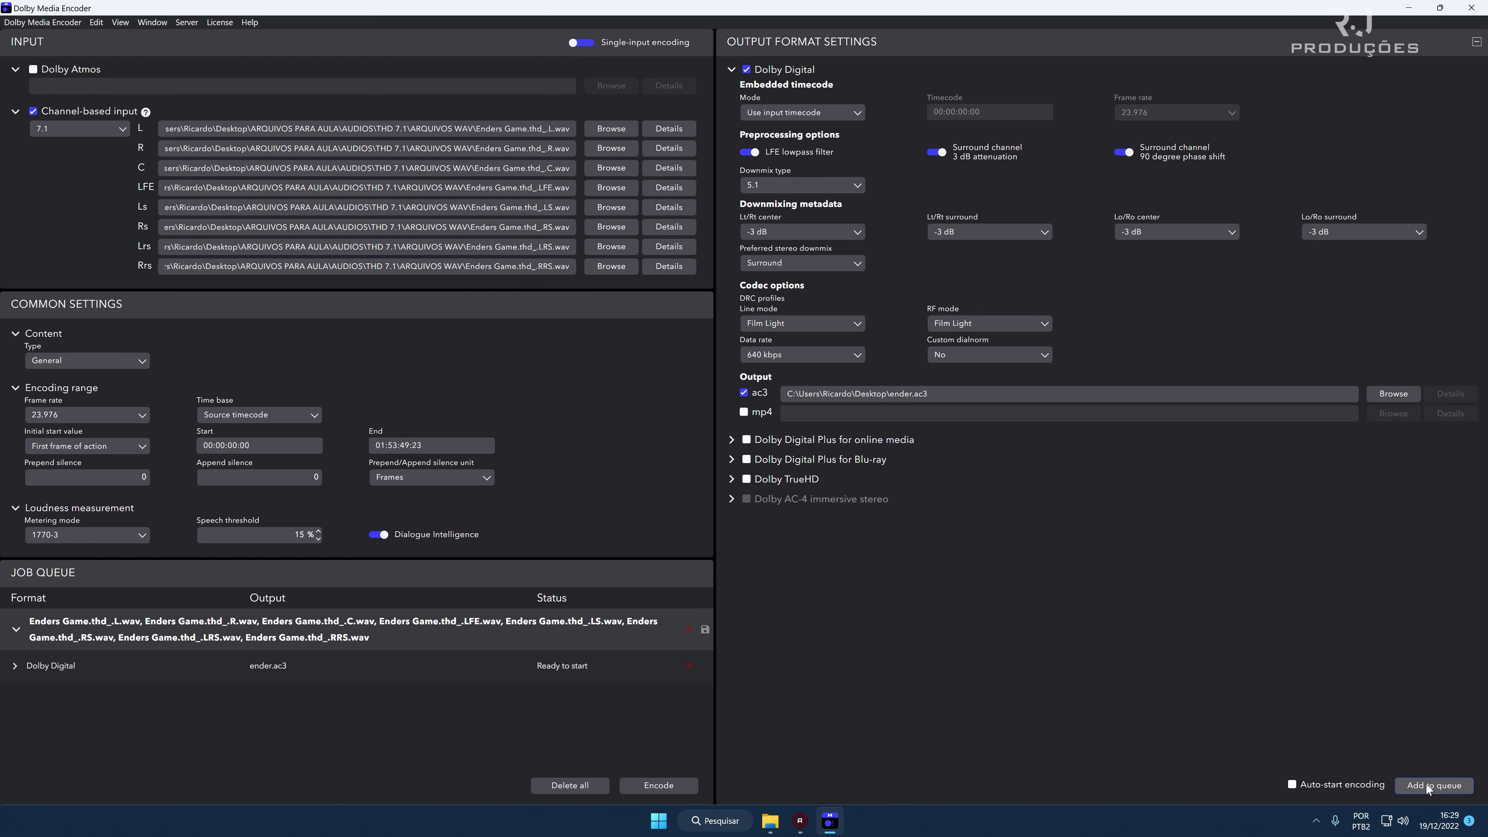
{"action": "left_click", "coordinate": [666, 788]}
{"action": "left_click", "coordinate": [688, 629]}
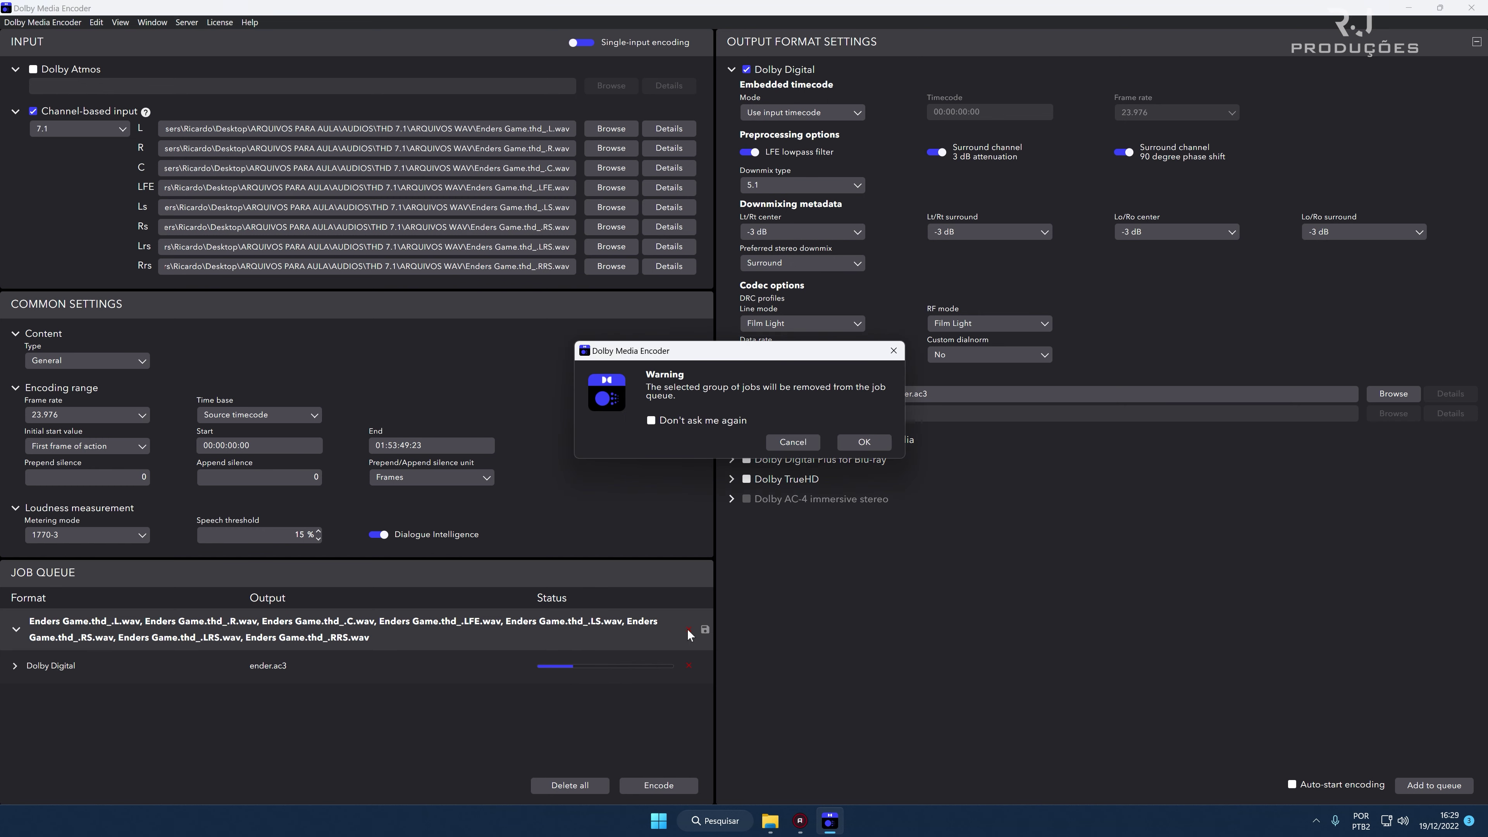
{"action": "left_click", "coordinate": [864, 442]}
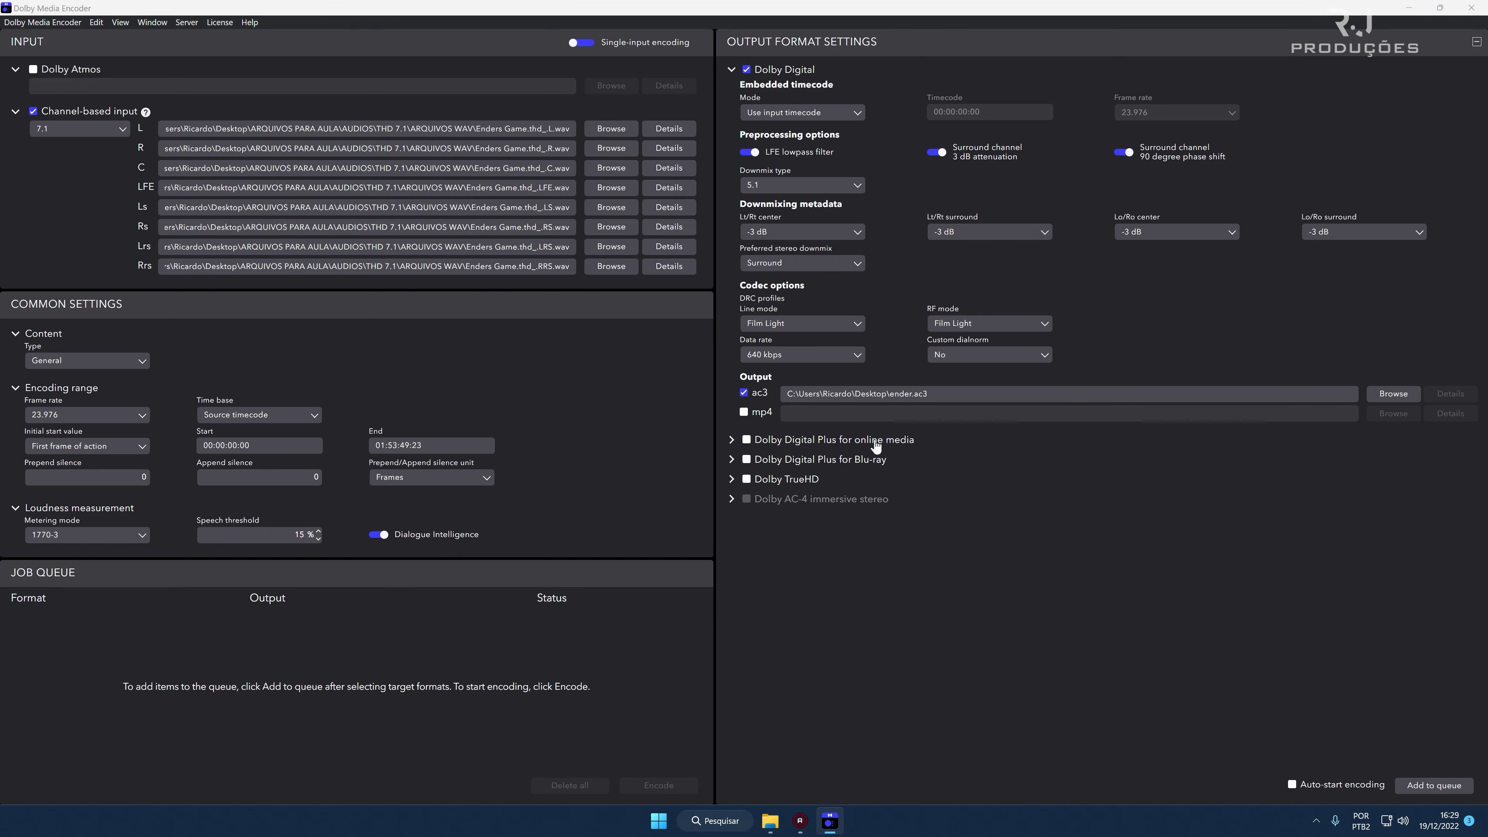
Switch to File Explorer and delete ender.mlp.log and ender.mlp.mll from the Final folder.
{"action": "left_click", "coordinate": [770, 821]}
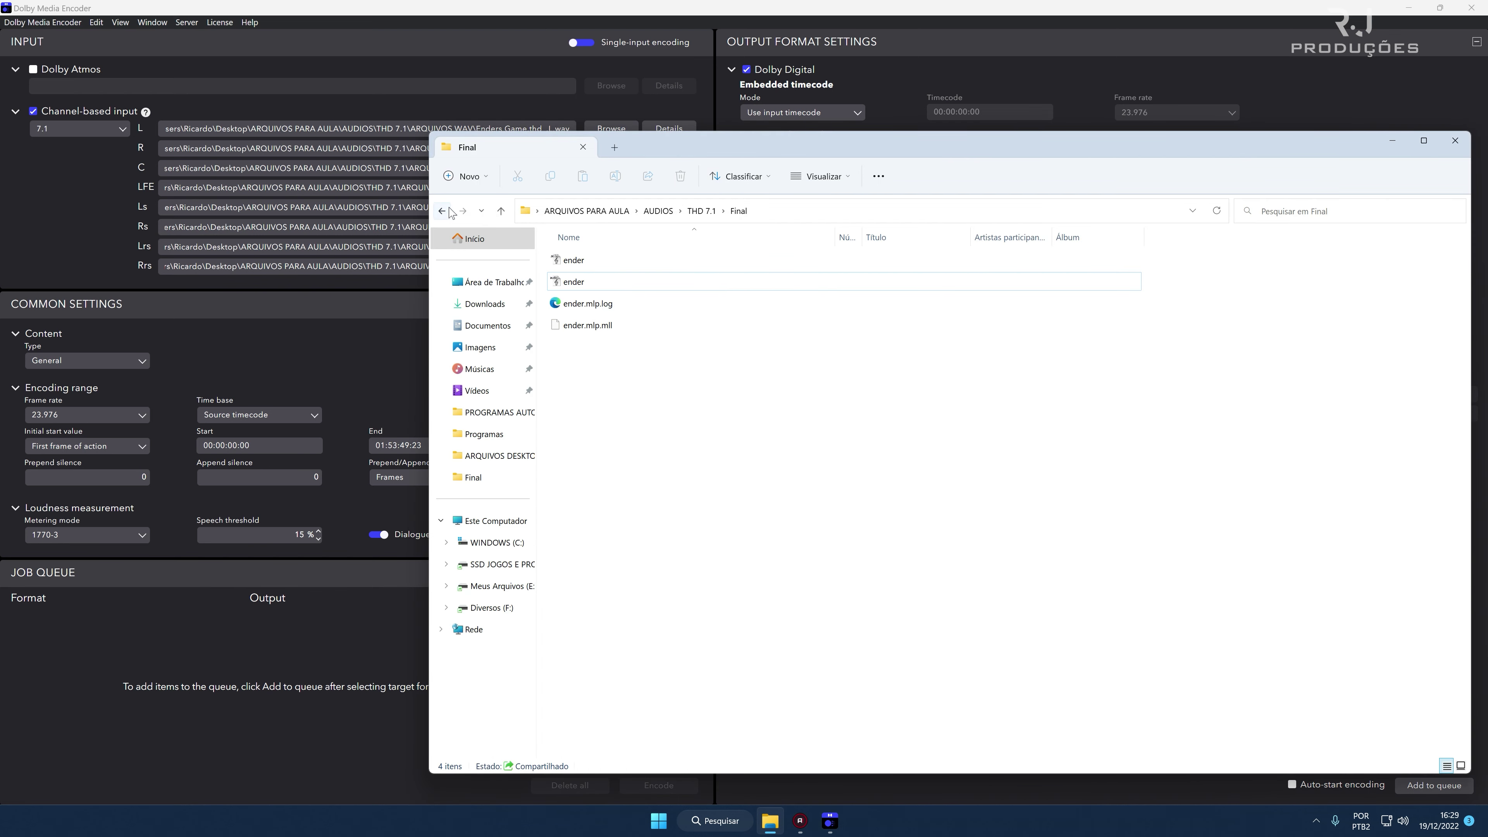
{"action": "left_click_drag", "start_coordinate": [641, 384], "coordinate": [596, 257]}
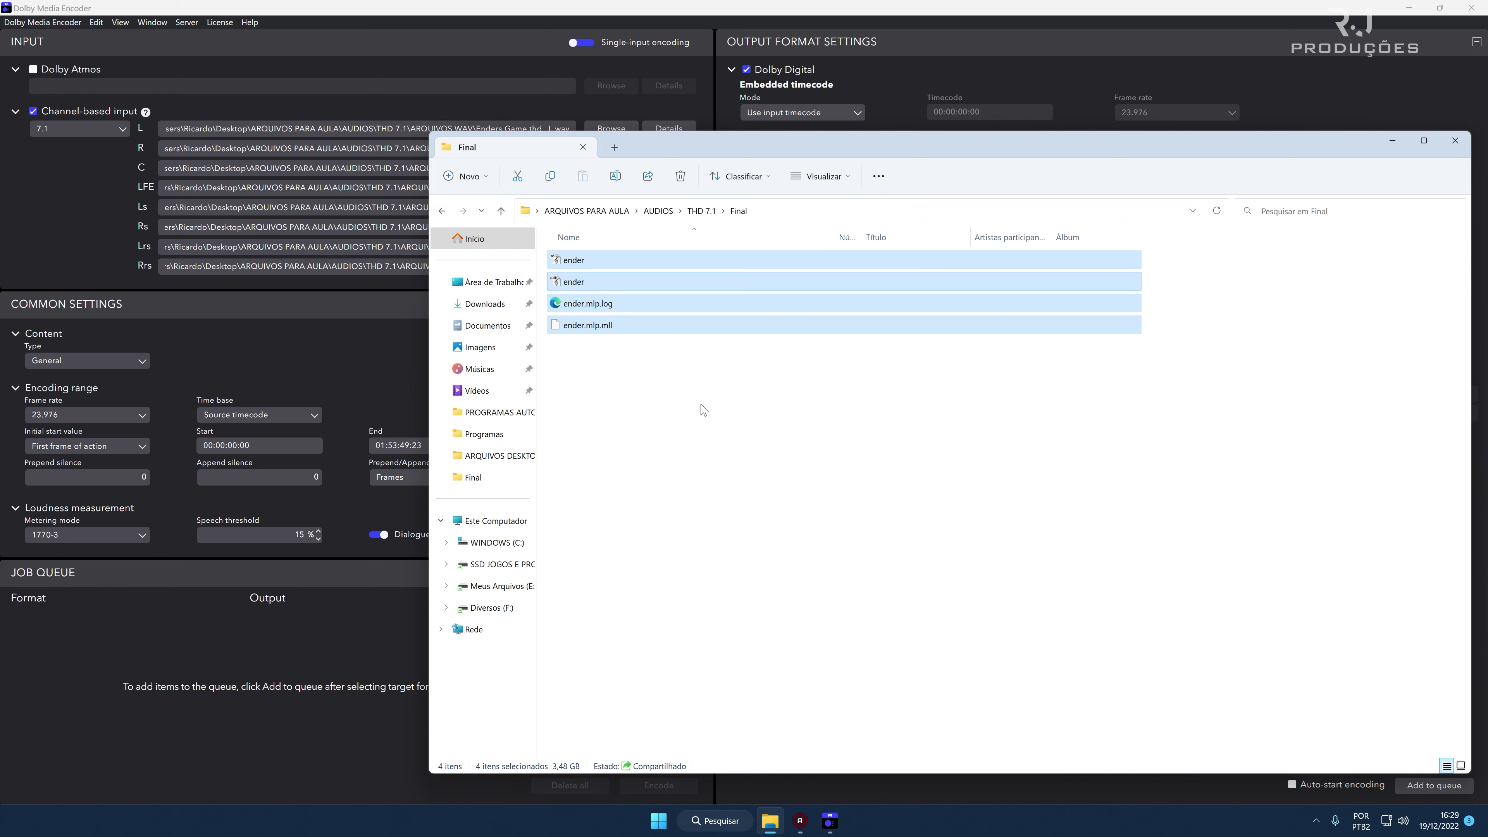
{"action": "left_click", "coordinate": [700, 409]}
{"action": "left_click_drag", "start_coordinate": [778, 411], "coordinate": [613, 306]}
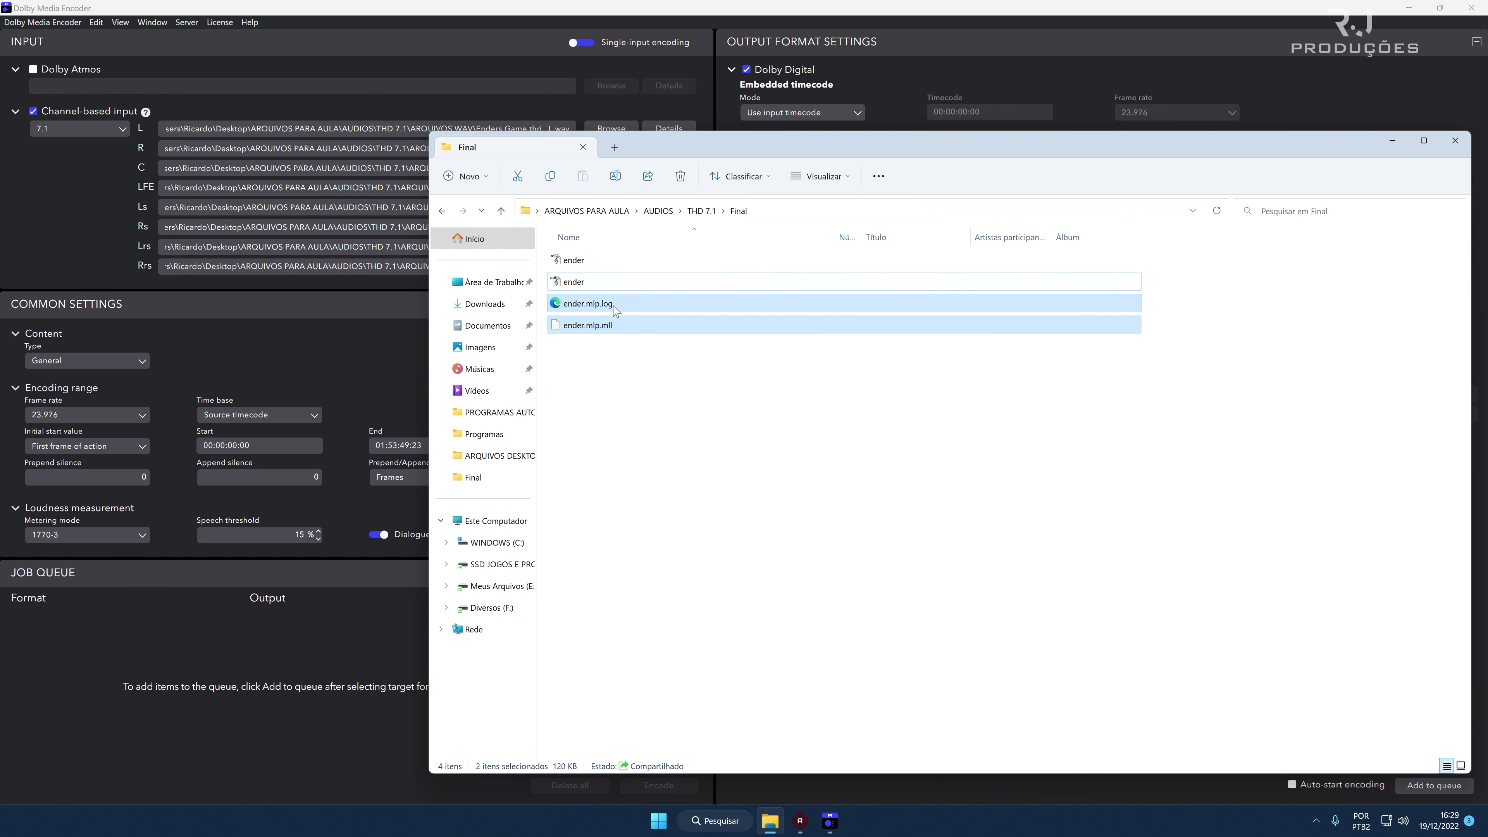
{"action": "key", "text": "Delete"}
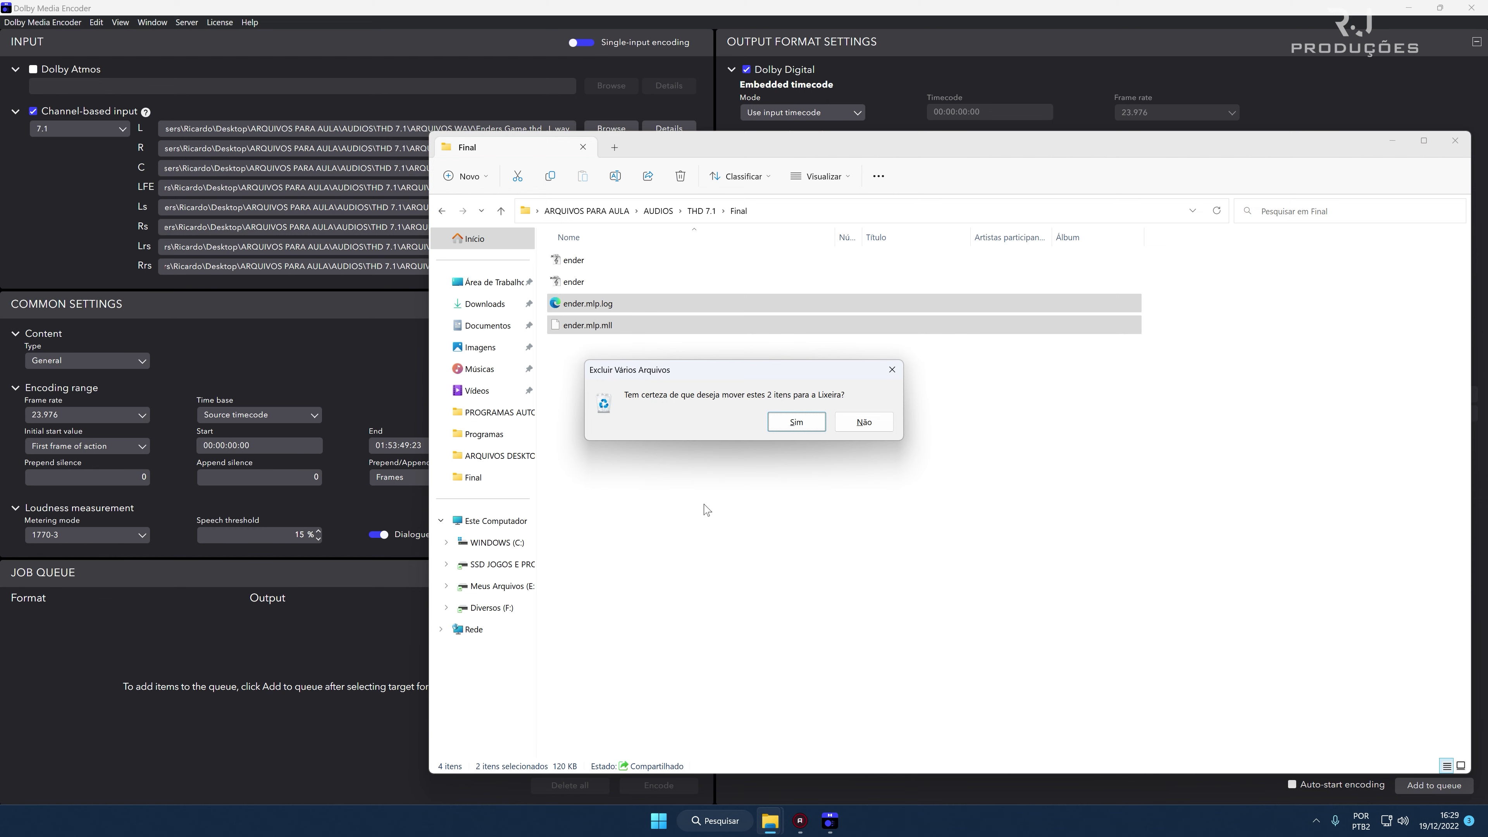
{"action": "key", "text": "Return"}
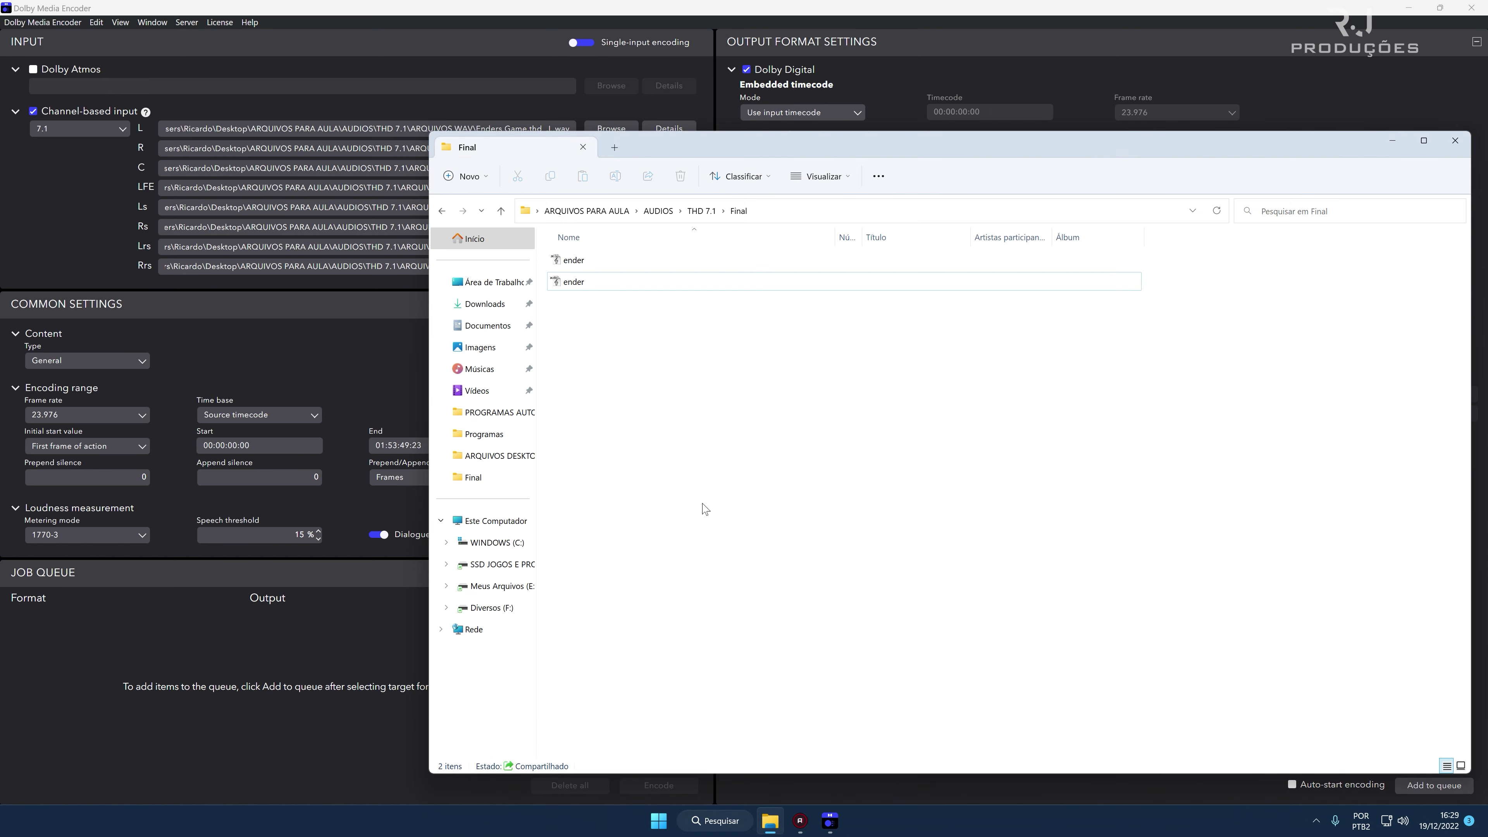
Go back to the AUDIOS folder and select its AC3 2.0 subfolder.
{"action": "left_click", "coordinate": [442, 212]}
{"action": "left_click", "coordinate": [442, 211]}
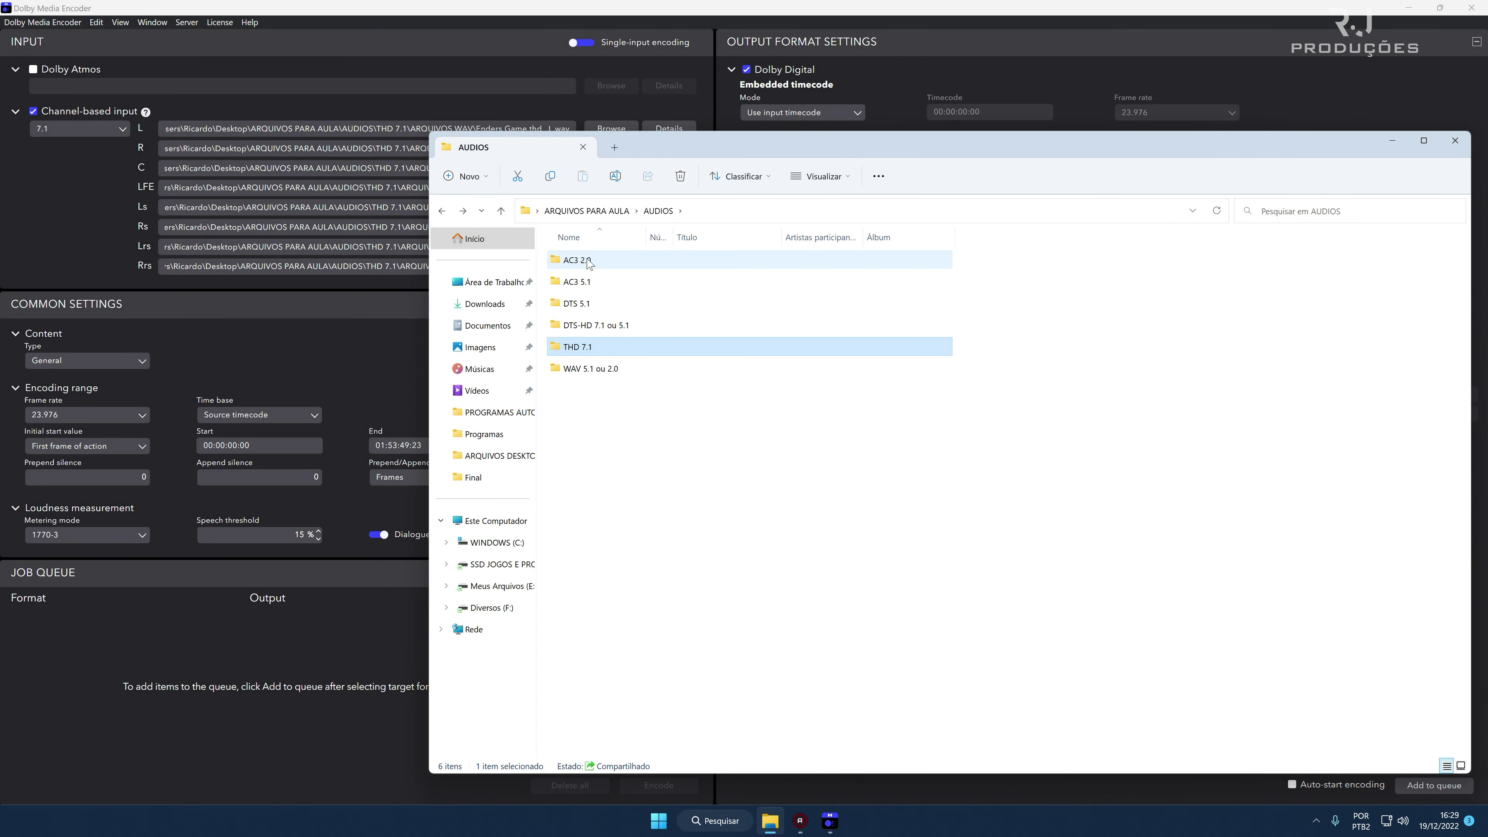
{"action": "left_click", "coordinate": [590, 266]}
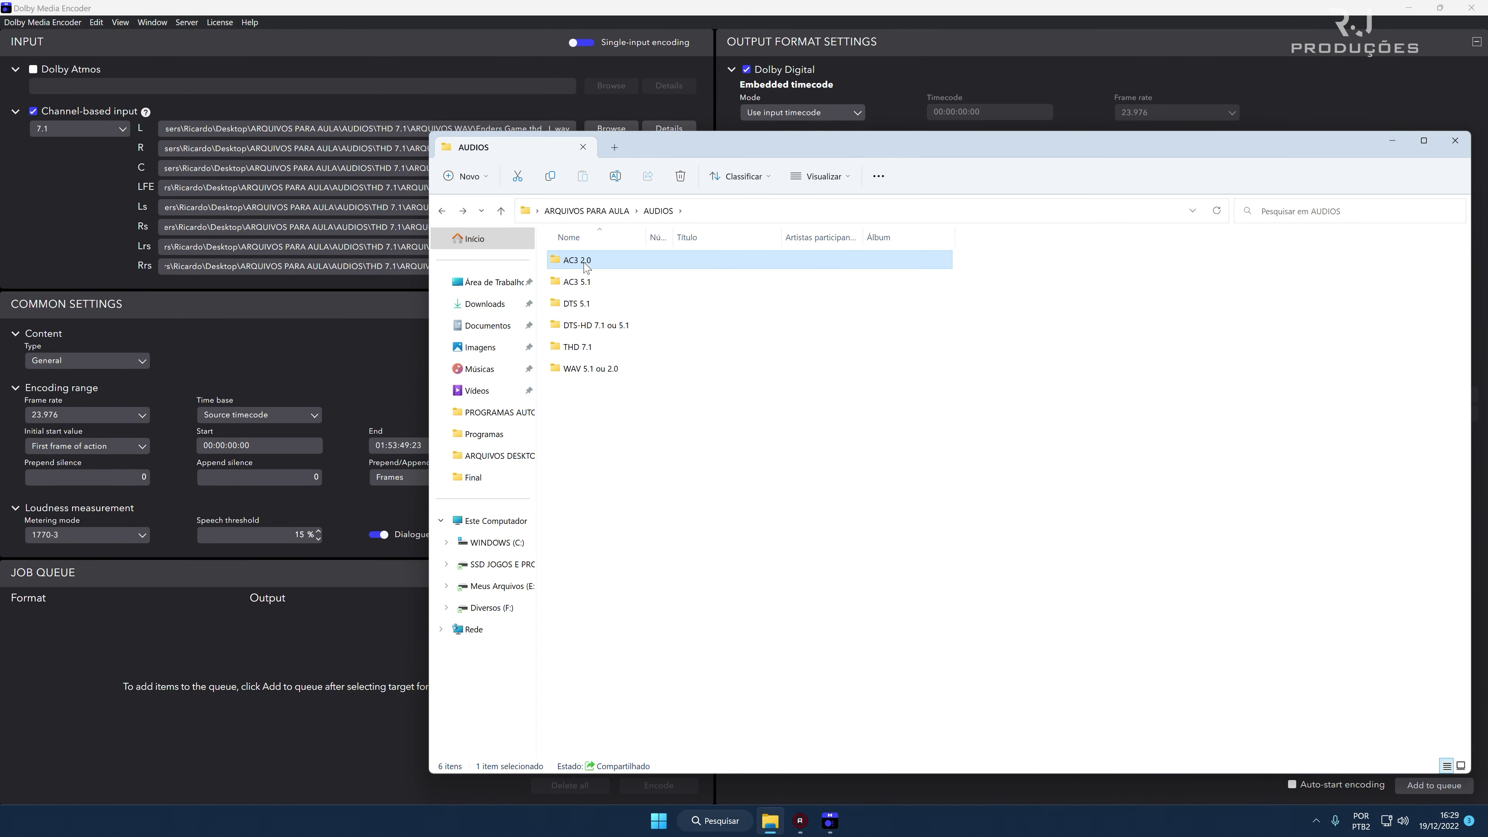
Switch to Dolby Media Encoder and set the Dolby Digital downmix type to 2.0 and the preferred stereo downmix to Stereo.
{"action": "left_click", "coordinate": [697, 6]}
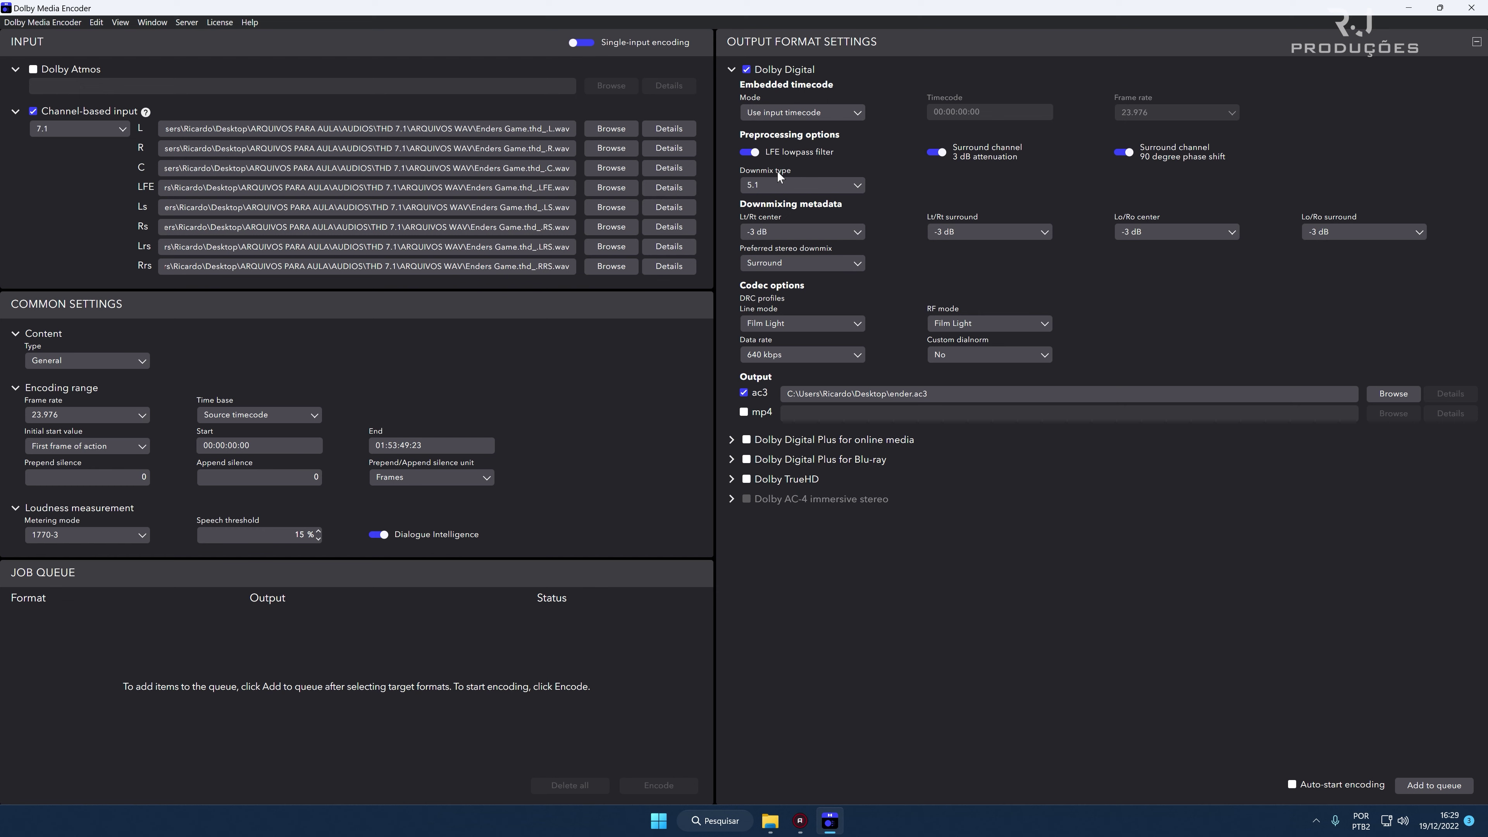
{"action": "left_click", "coordinate": [779, 188]}
{"action": "left_click", "coordinate": [763, 216]}
{"action": "left_click", "coordinate": [783, 266]}
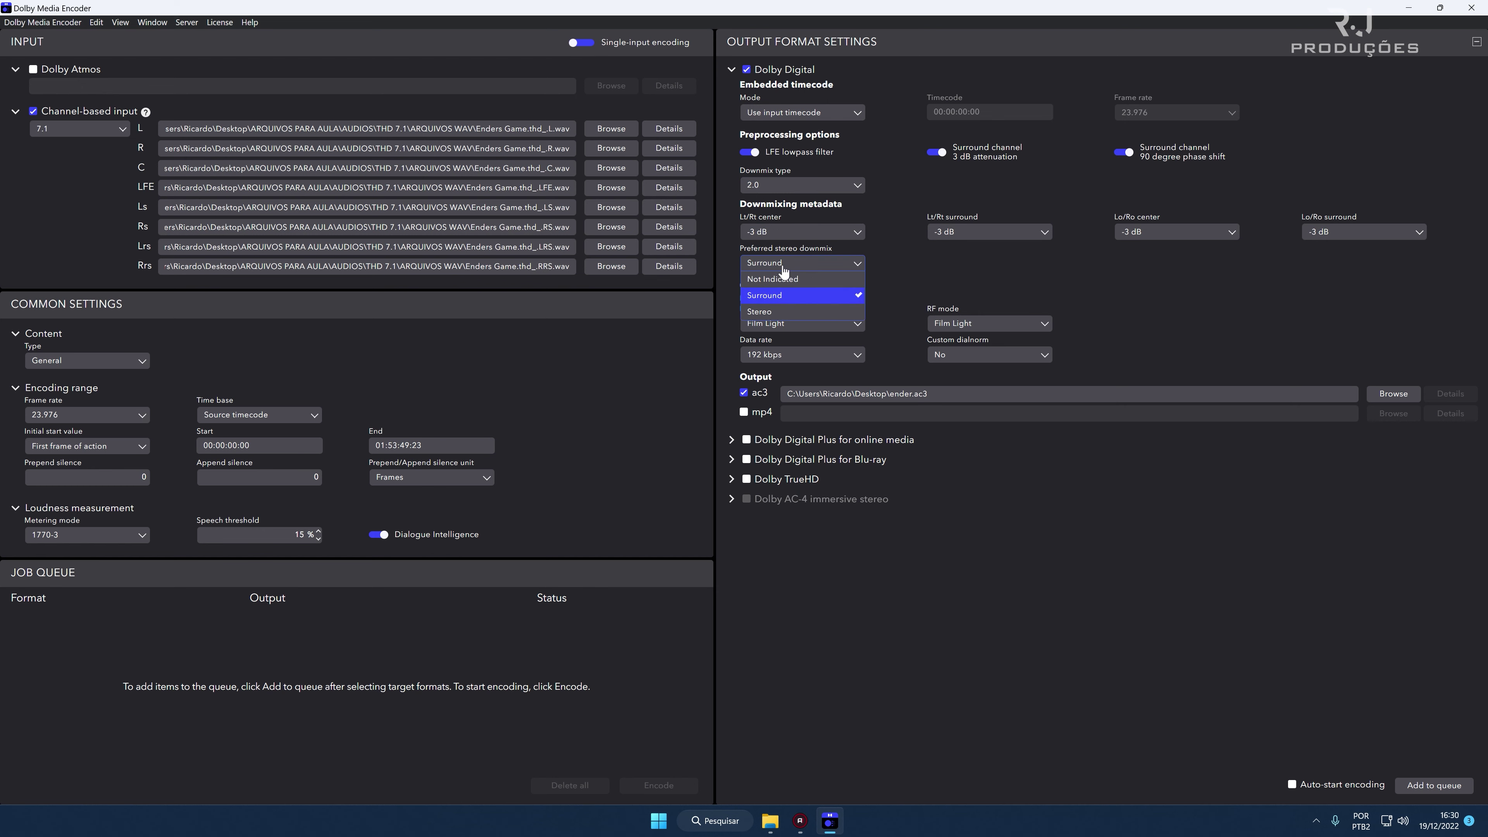
{"action": "left_click", "coordinate": [779, 312]}
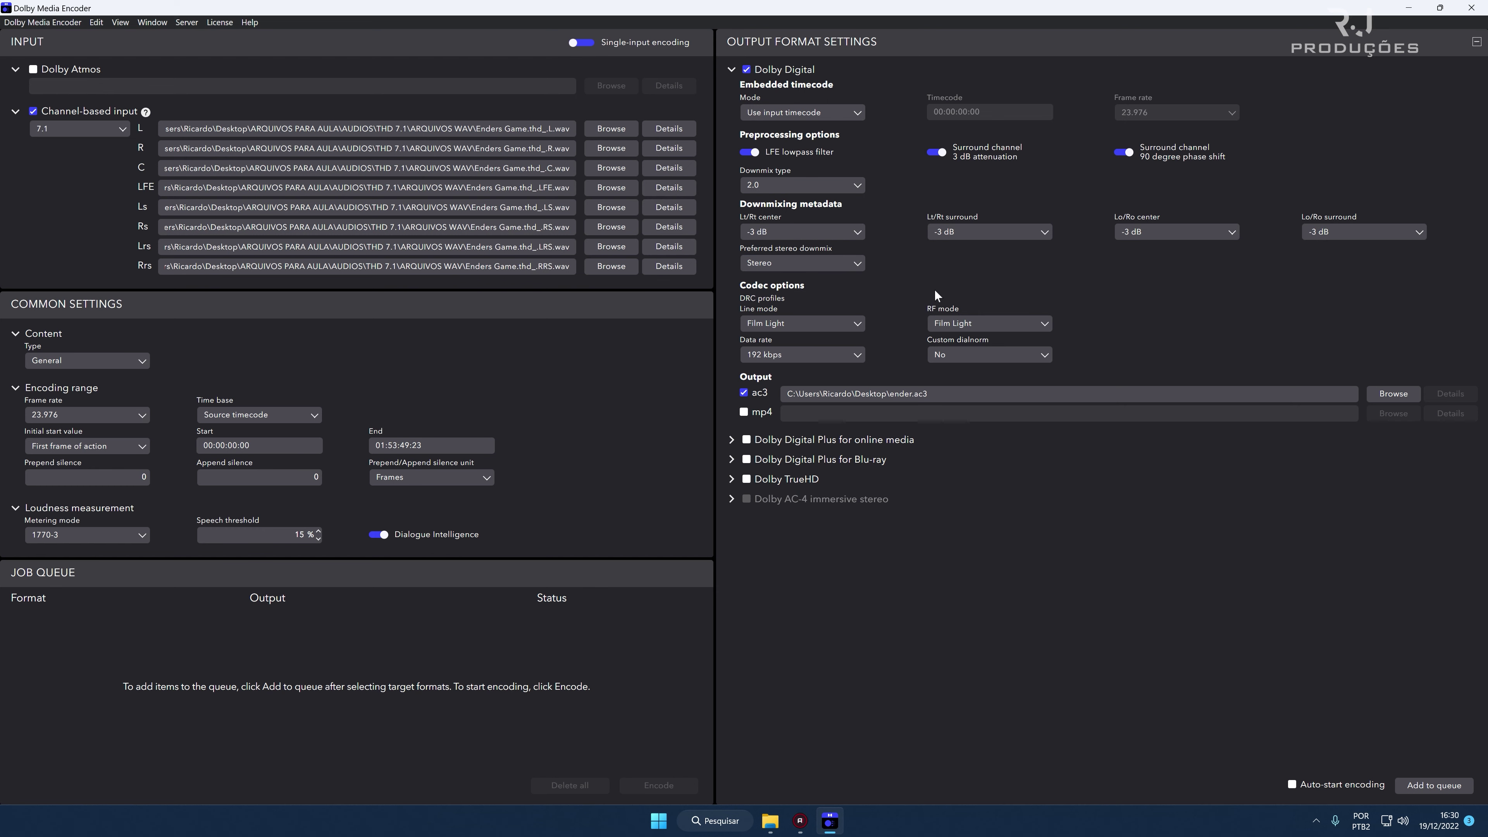
Set the Dolby Digital data rate to 320 kbps, trying 640 kbps in between before returning to 320 kbps.
{"action": "left_click", "coordinate": [827, 356]}
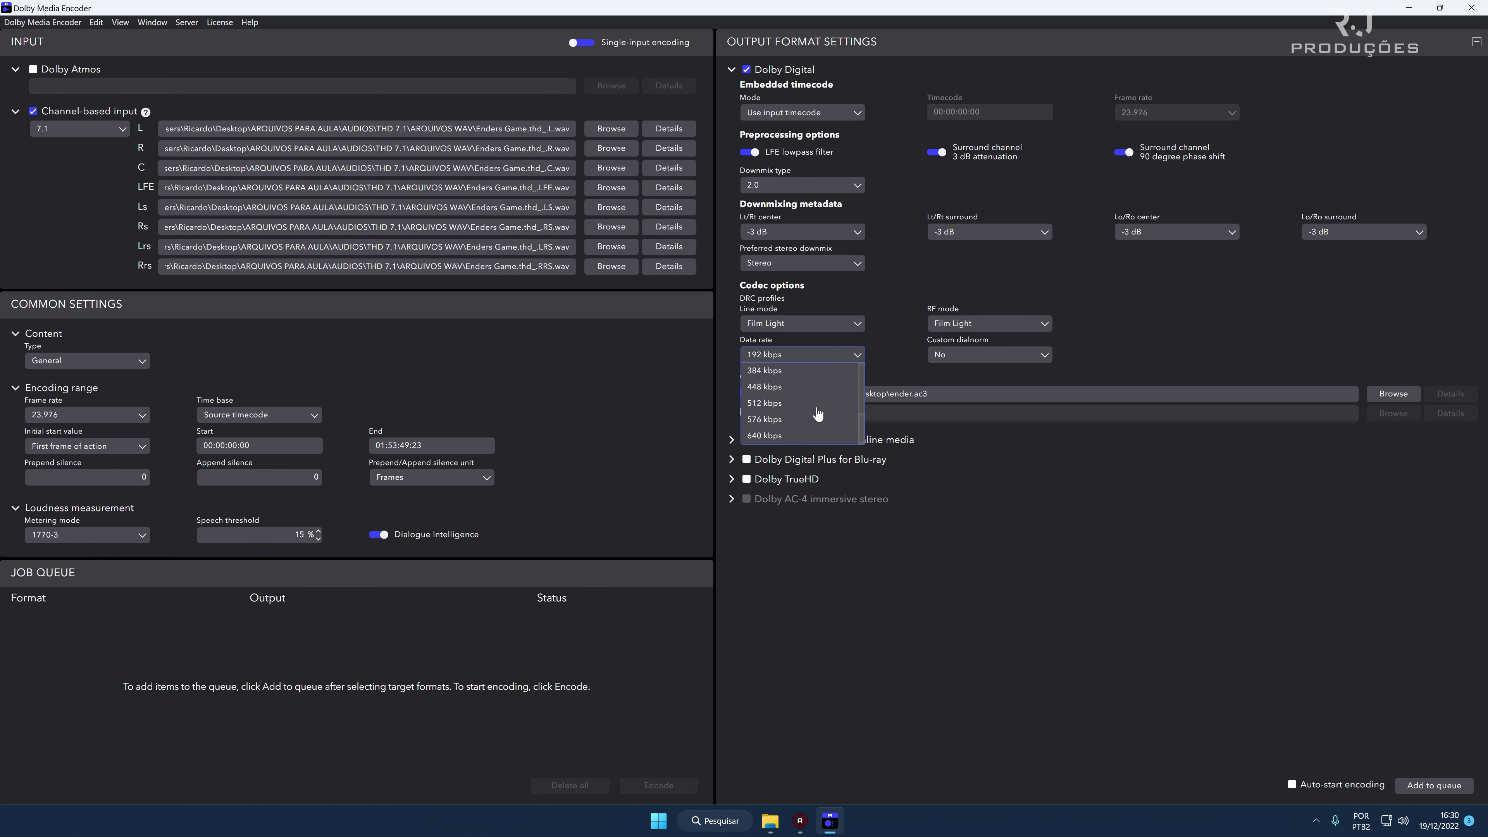
{"action": "scroll", "coordinate": [819, 414], "scroll_direction": "up", "scroll_amount": 3}
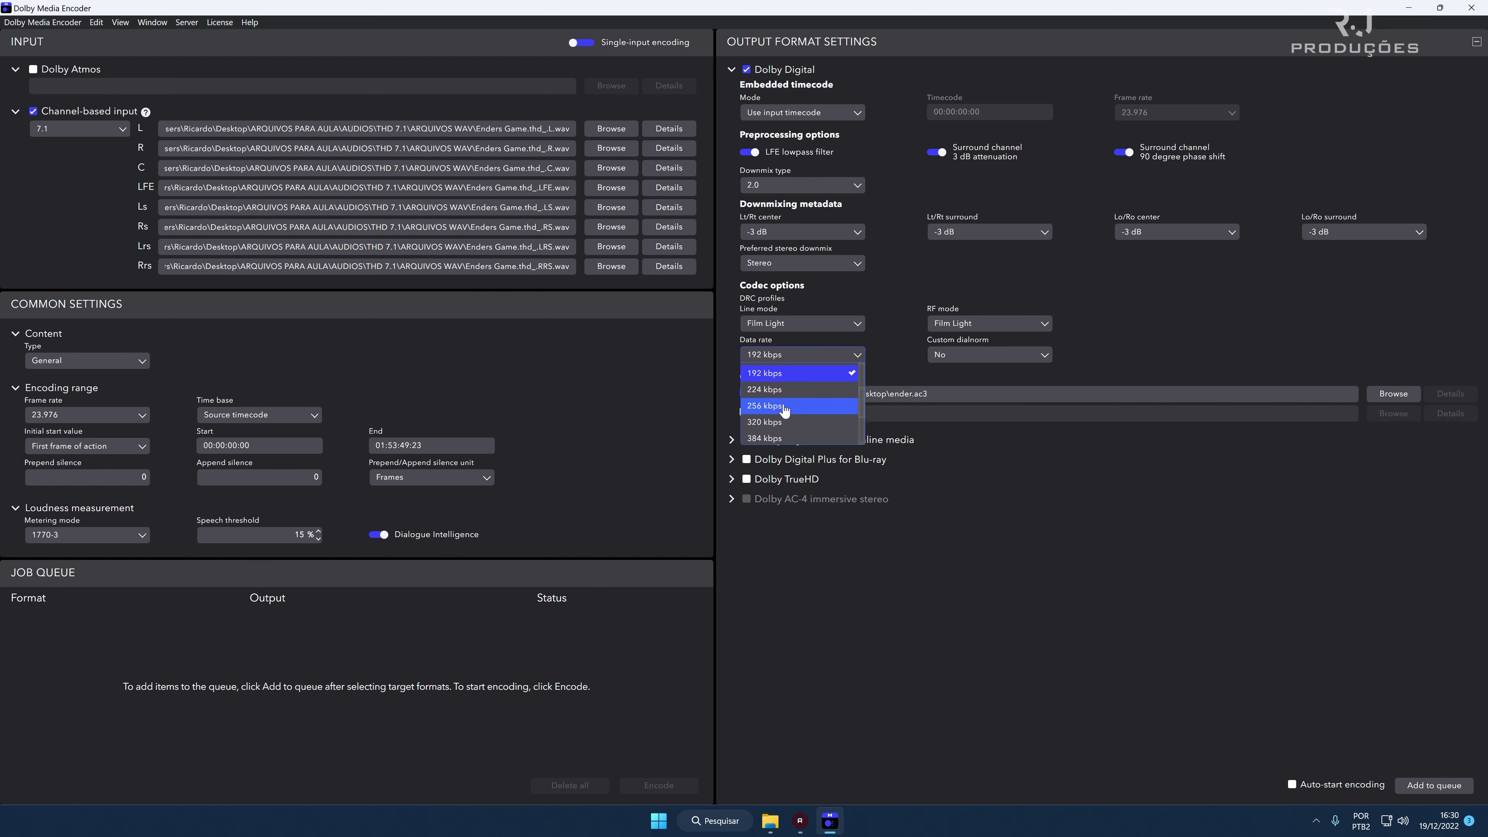
{"action": "left_click", "coordinate": [775, 423]}
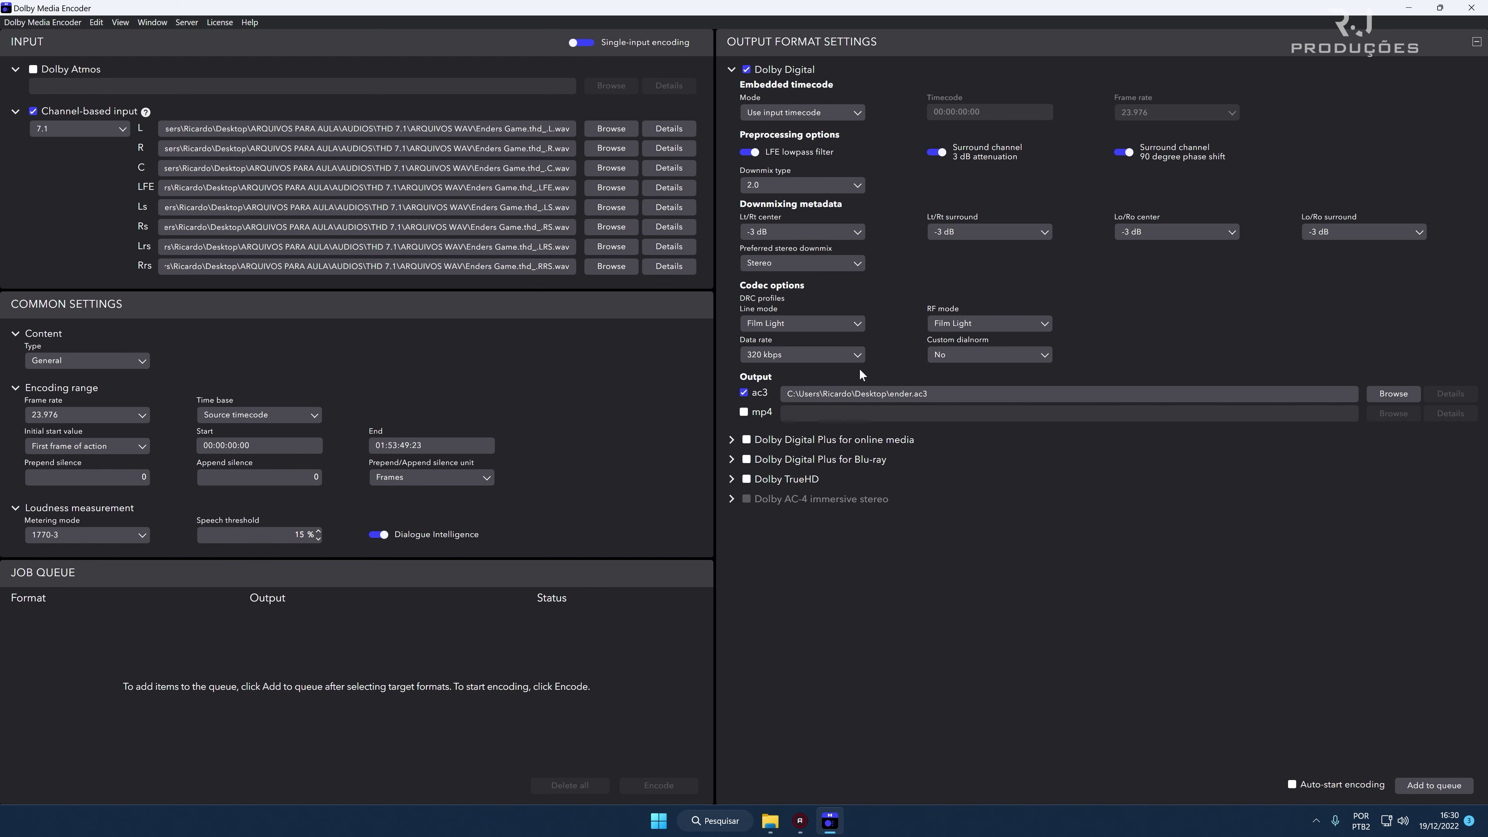
{"action": "left_click", "coordinate": [852, 356]}
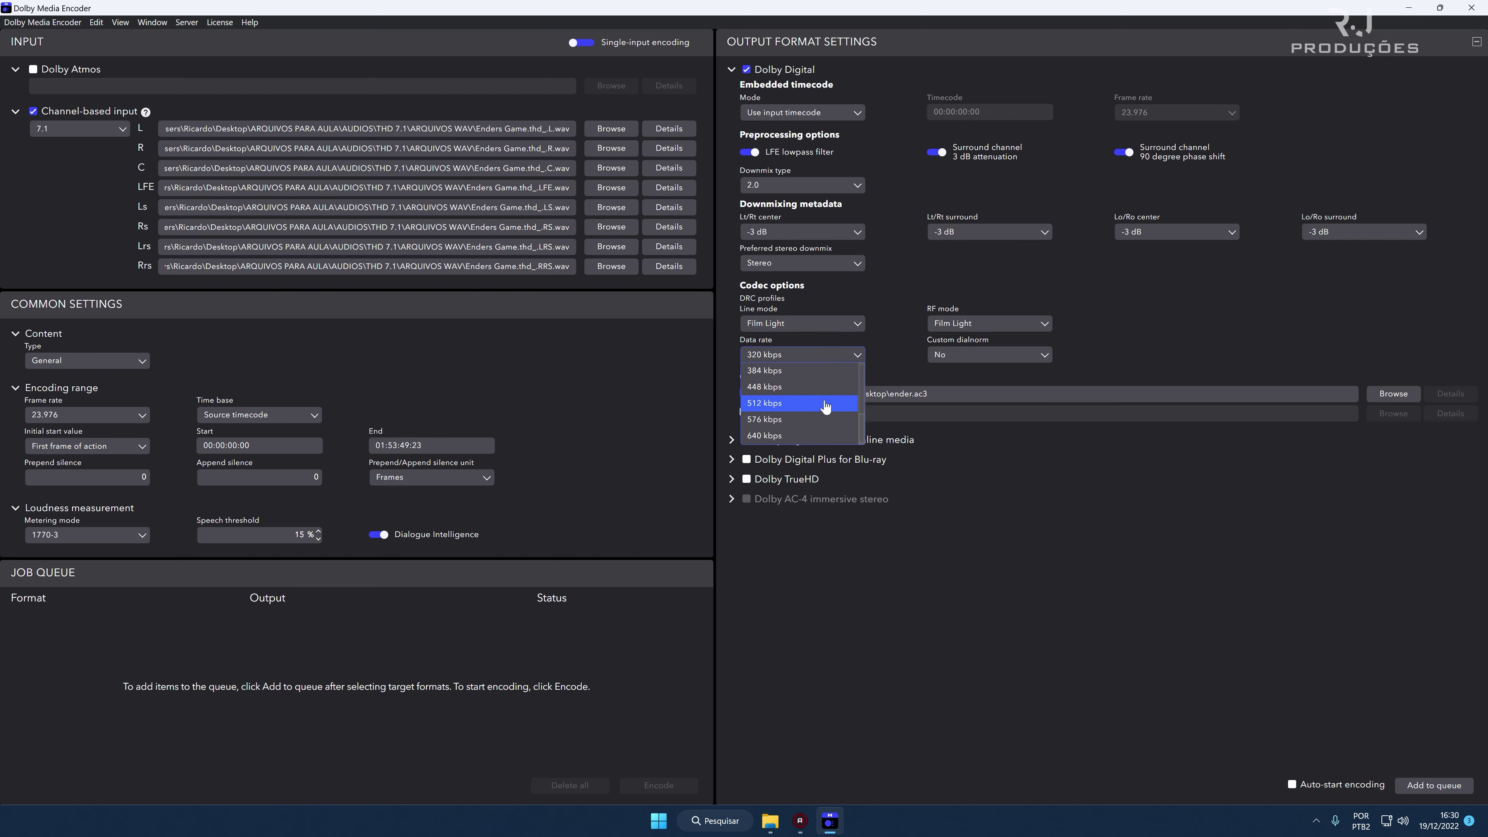
{"action": "left_click", "coordinate": [779, 436]}
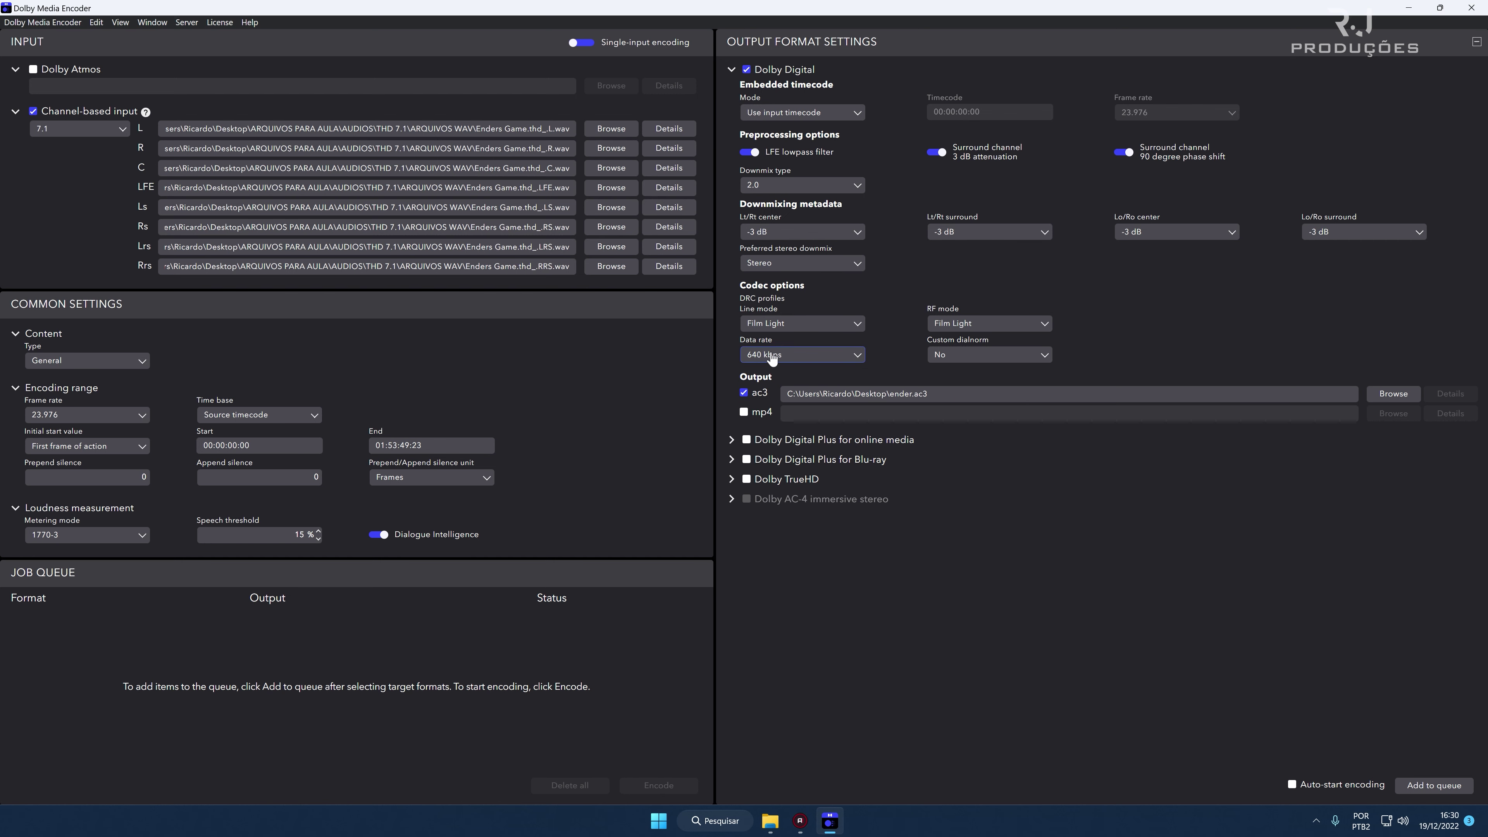
{"action": "left_click", "coordinate": [809, 355]}
{"action": "scroll", "coordinate": [823, 406], "scroll_direction": "up", "scroll_amount": 3}
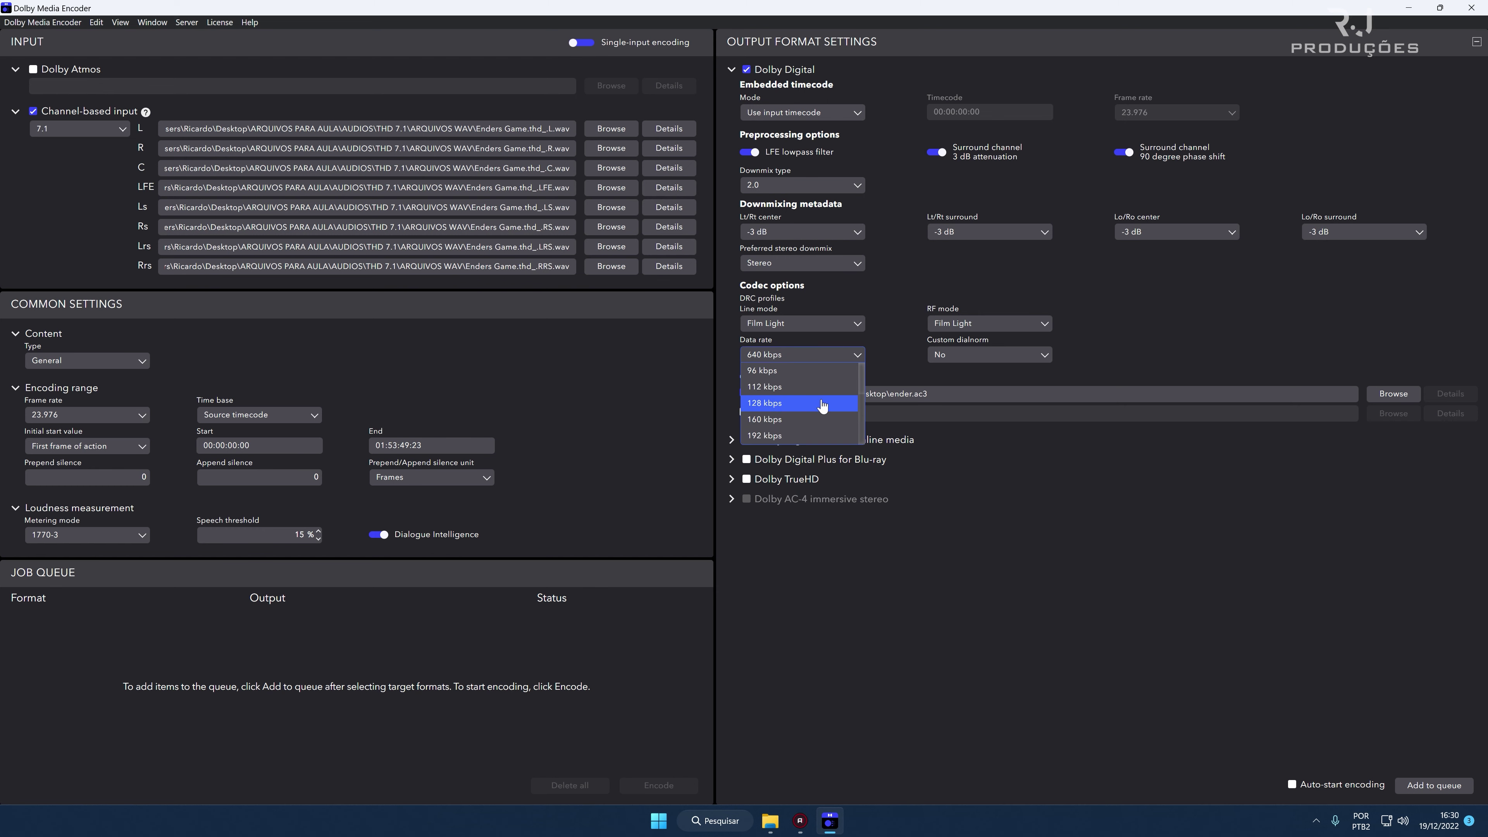
{"action": "scroll", "coordinate": [823, 406], "scroll_direction": "down", "scroll_amount": 3}
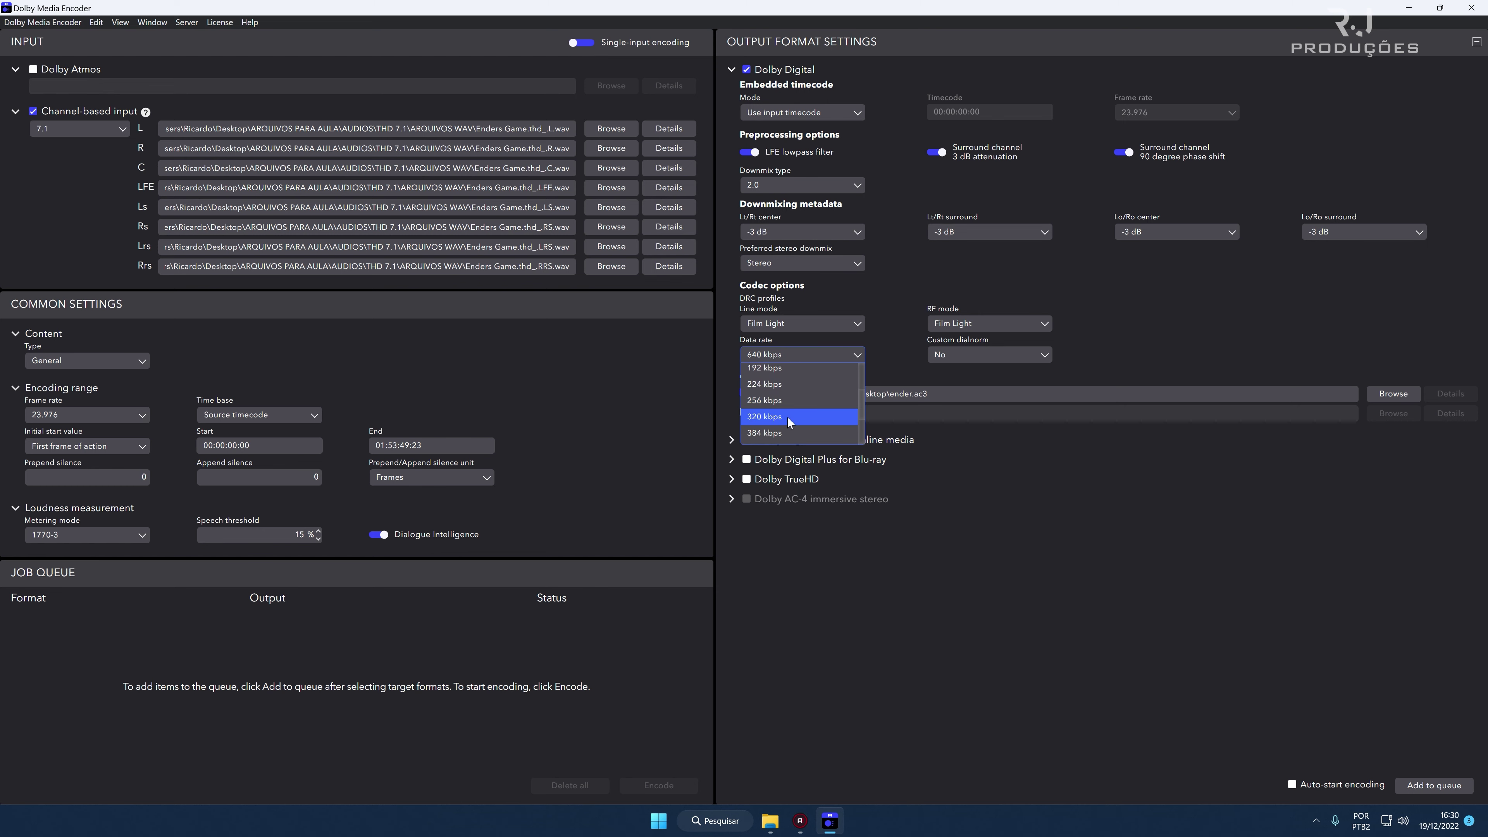
{"action": "left_click", "coordinate": [787, 416]}
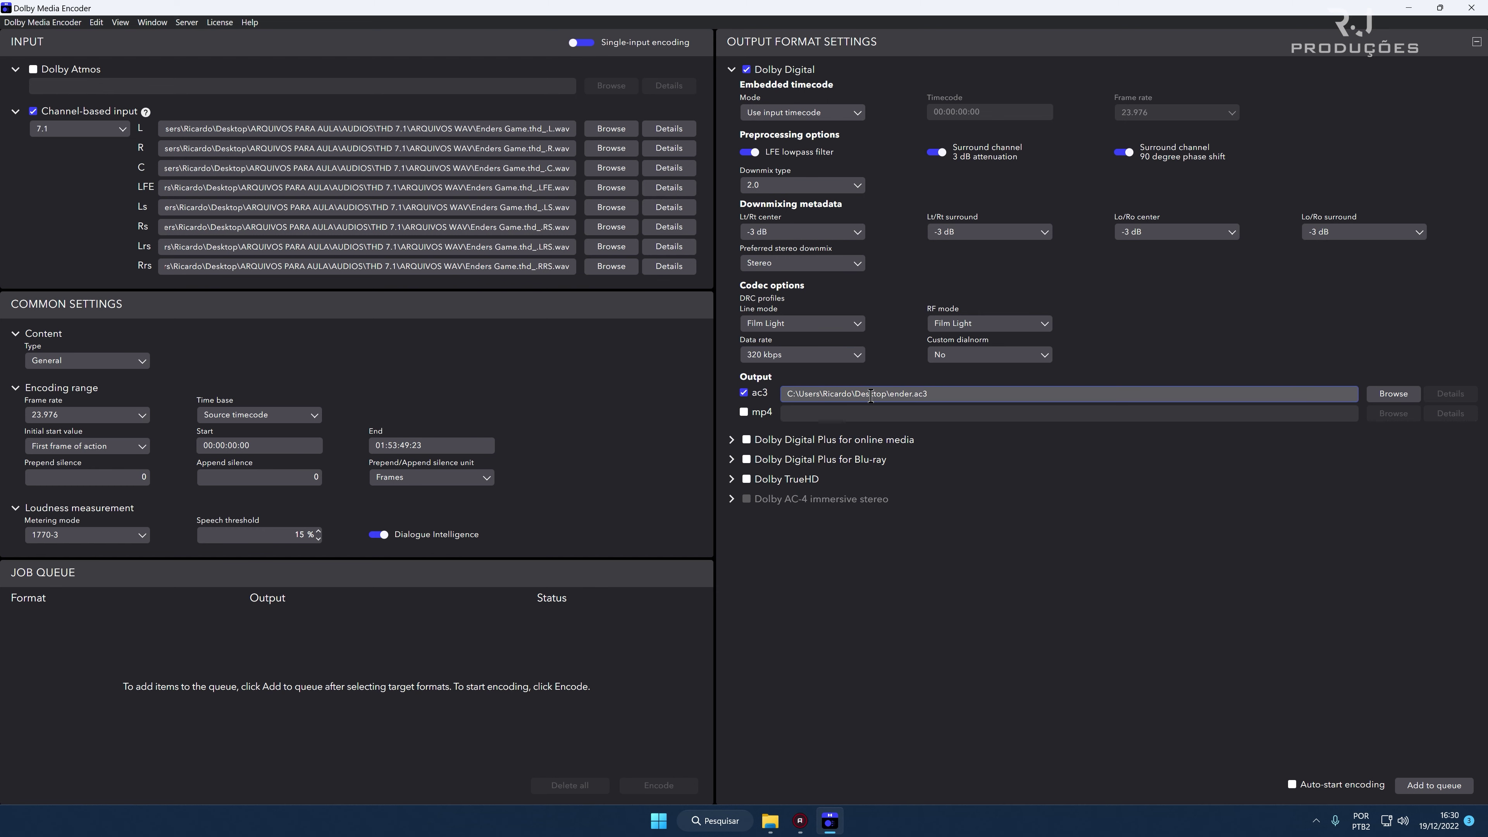
Set the ac3 output file to audio 2.0 in the AC3 2.0 folder under ARQUIVOS PARA AULA\AUDIOS.
{"action": "left_click", "coordinate": [1394, 393]}
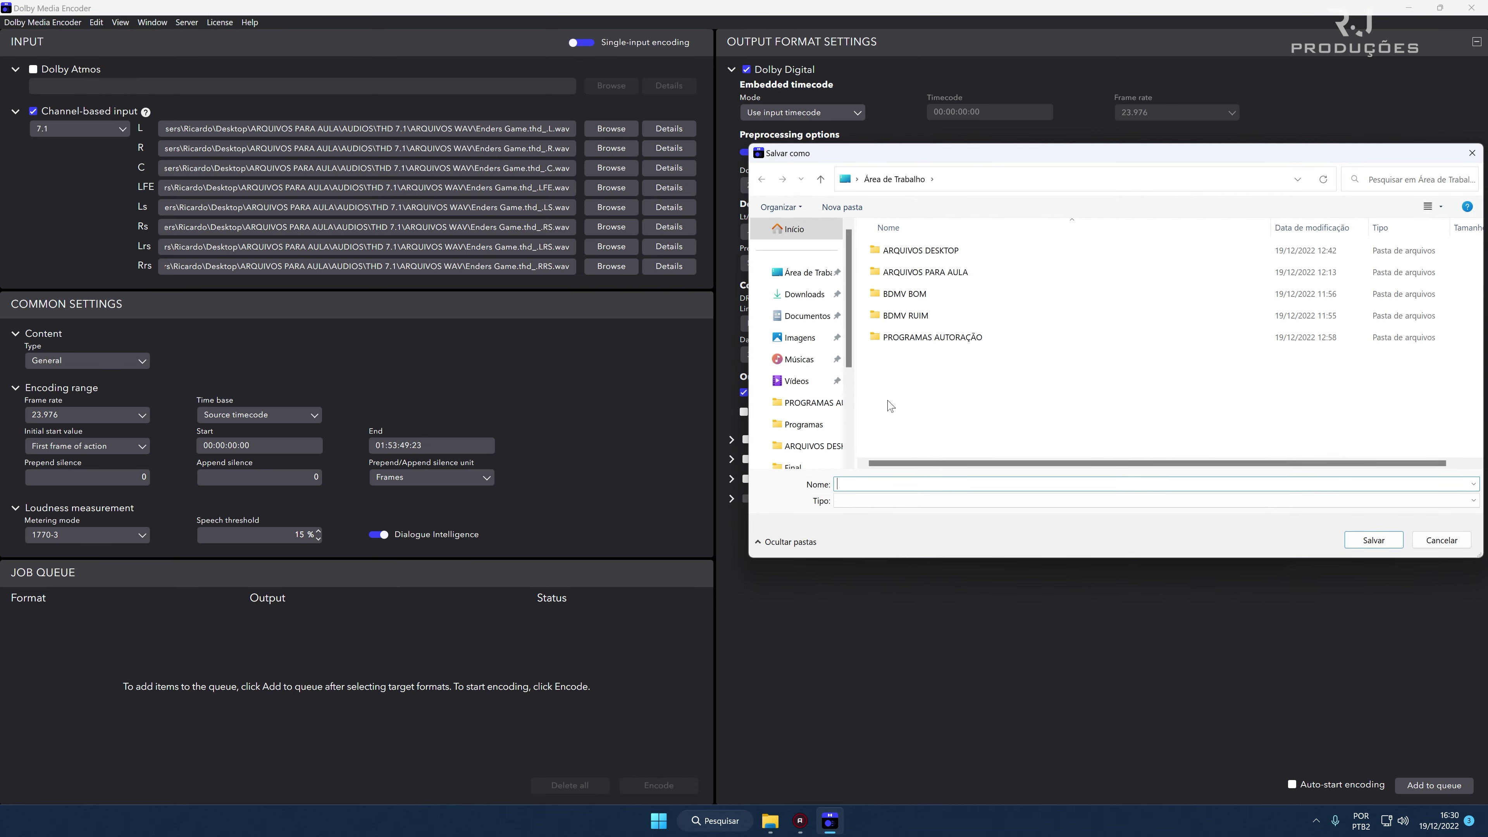
{"action": "double_click", "coordinate": [945, 272]}
{"action": "double_click", "coordinate": [913, 250]}
{"action": "double_click", "coordinate": [913, 251]}
{"action": "left_click", "coordinate": [870, 484]}
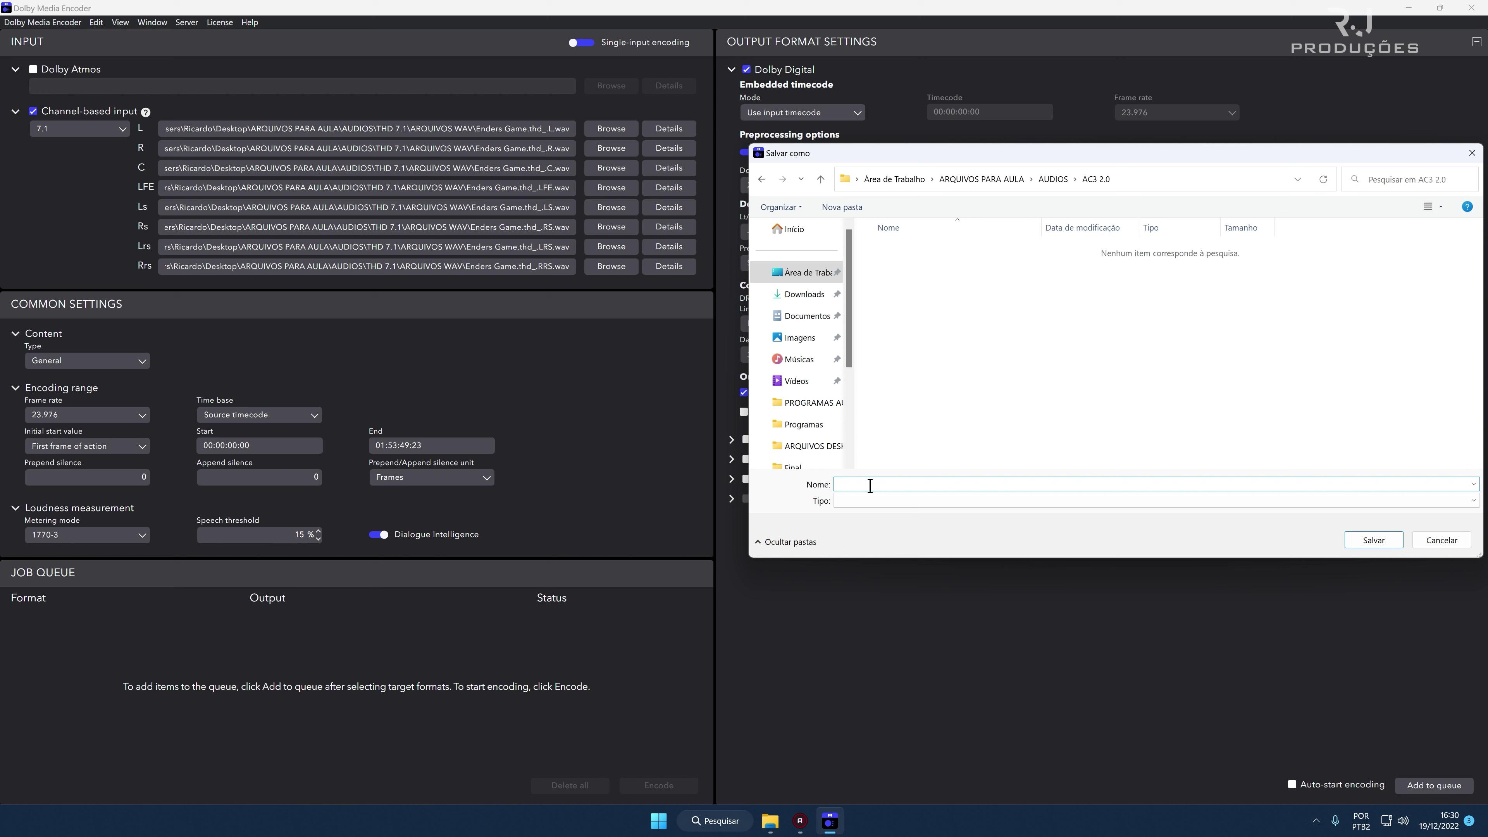
{"action": "type", "text": "audio 2.0"}
{"action": "left_click", "coordinate": [1372, 540]}
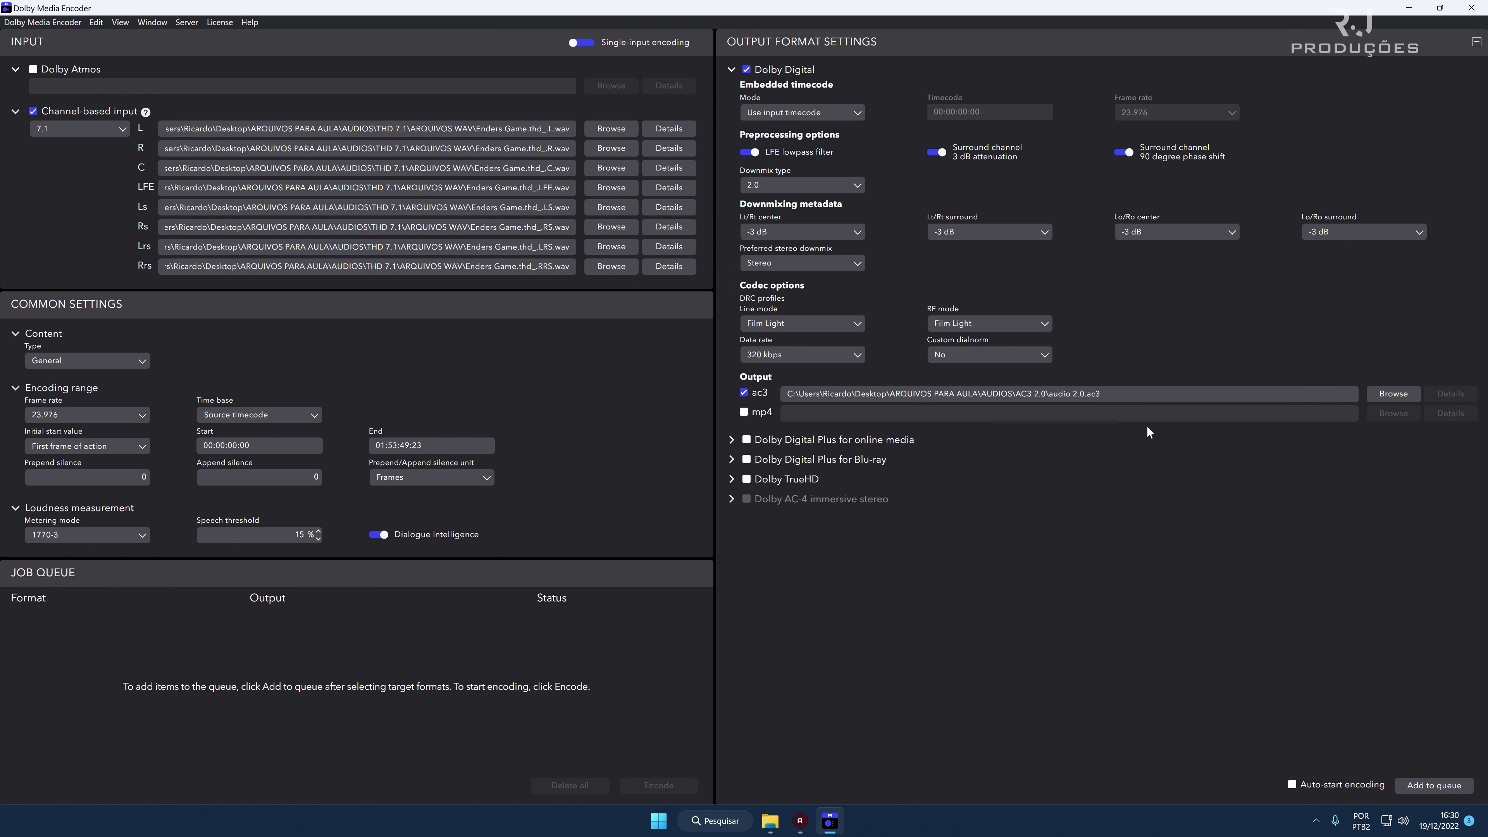
Add the Dolby Digital 2.0 job to the queue and start encoding it.
{"action": "left_click", "coordinate": [1454, 789]}
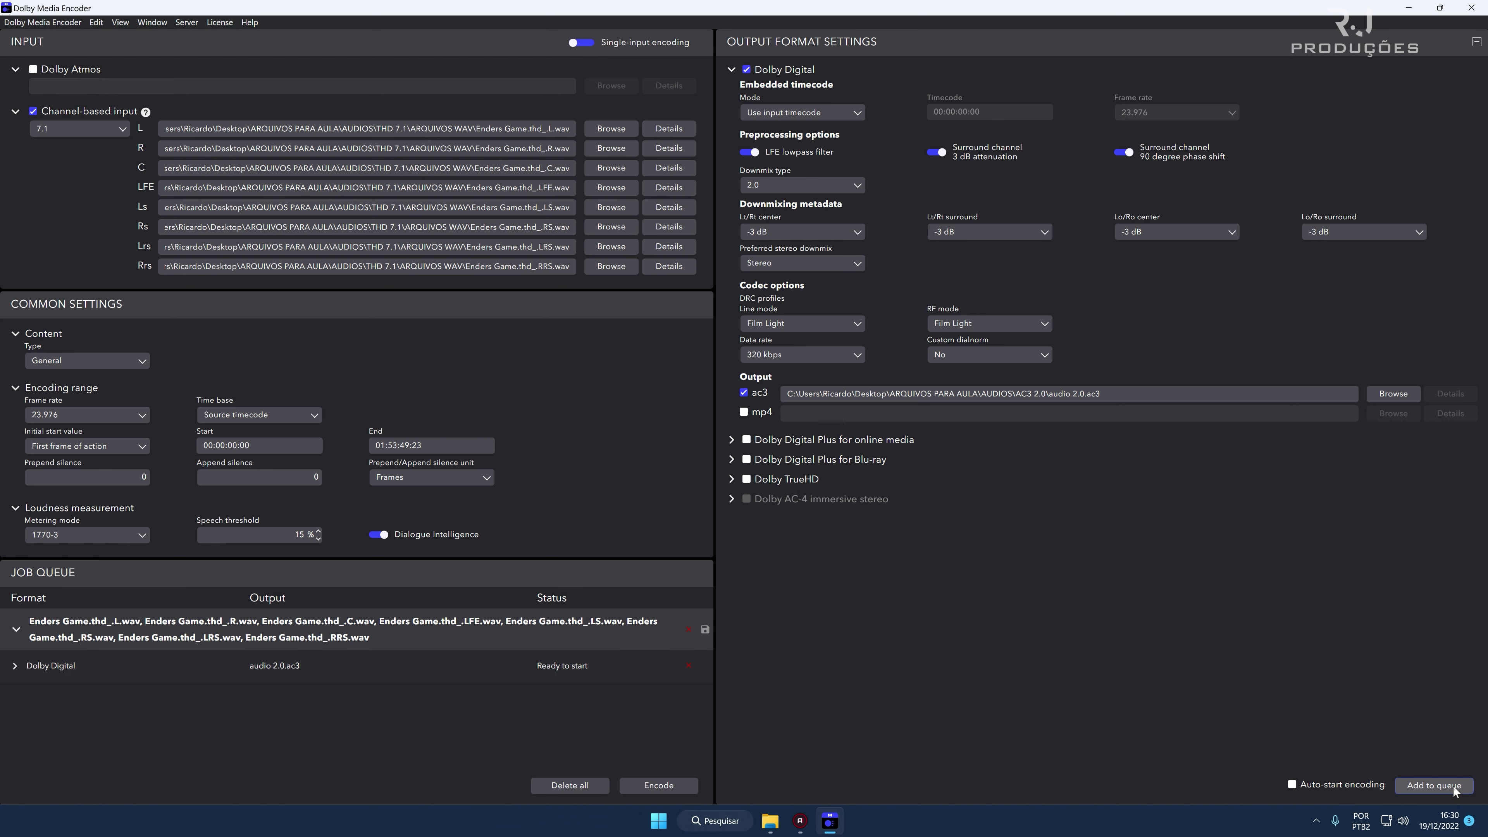
{"action": "left_click", "coordinate": [659, 785]}
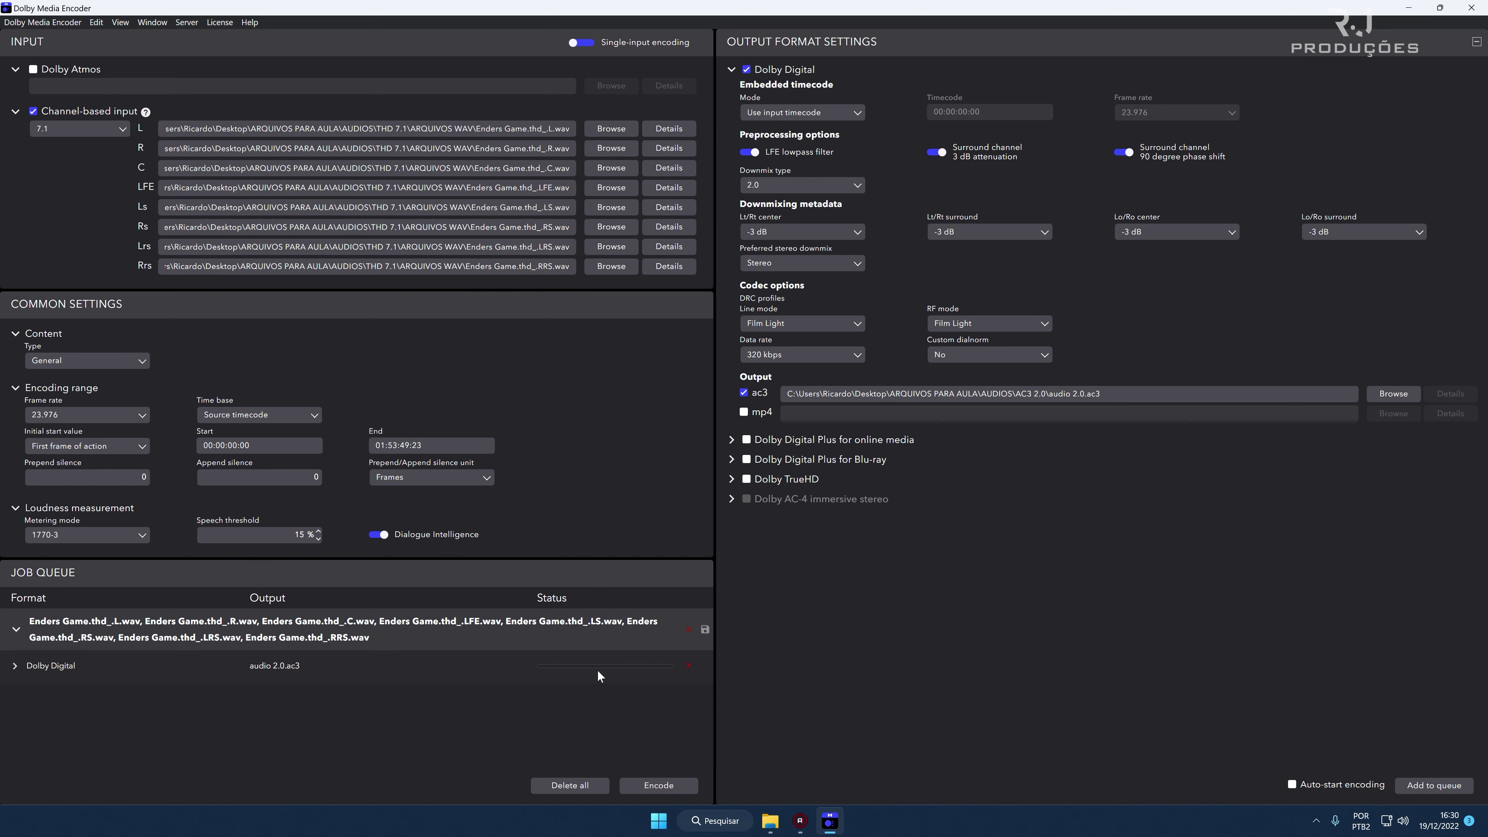
Switch to File Explorer and check the contents of the AC3 2.0 and AC3 5.1 folders under AUDIOS.
{"action": "left_click", "coordinate": [770, 821]}
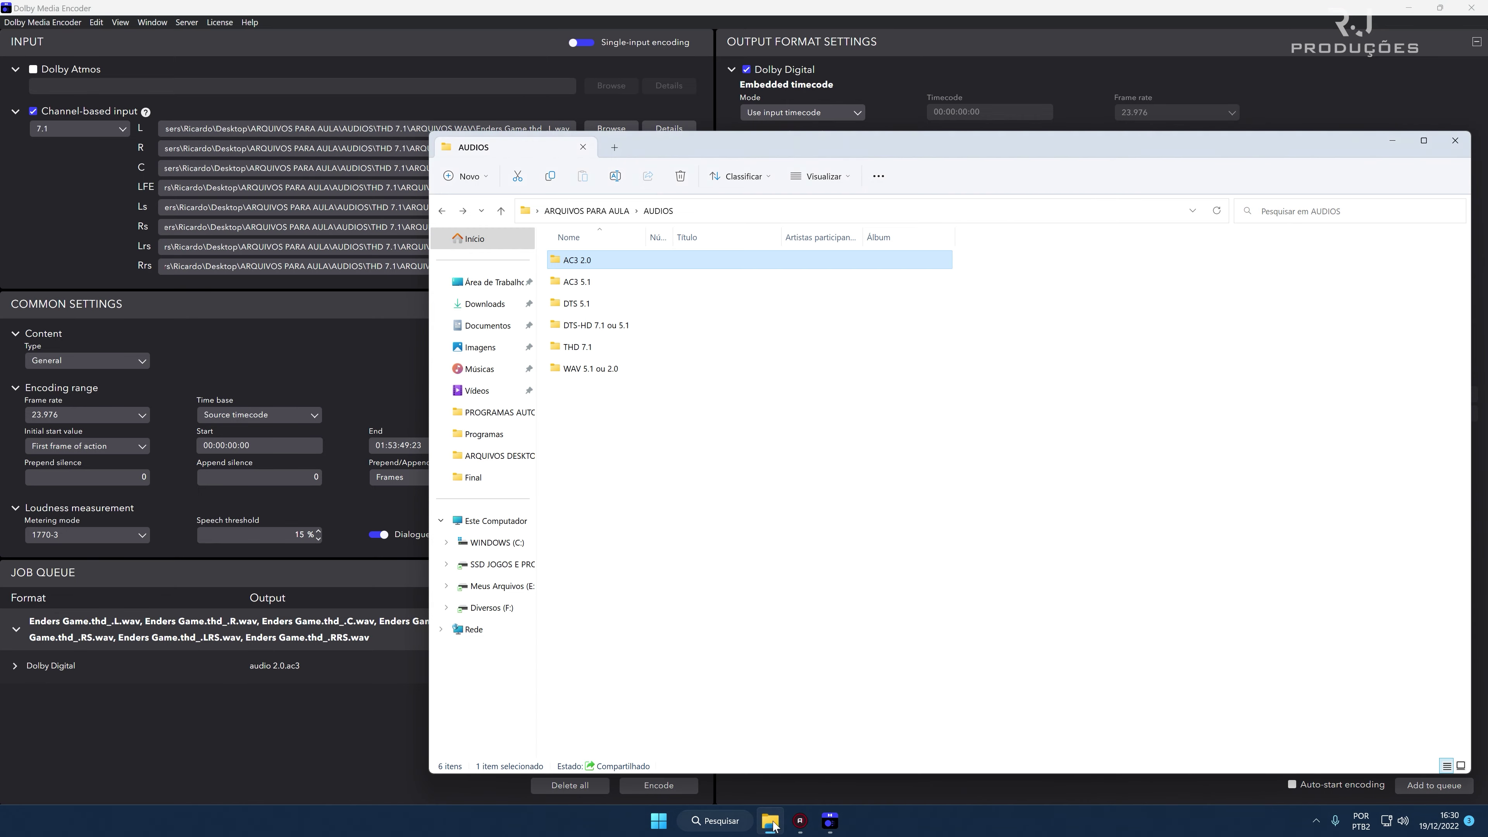
{"action": "double_click", "coordinate": [593, 262]}
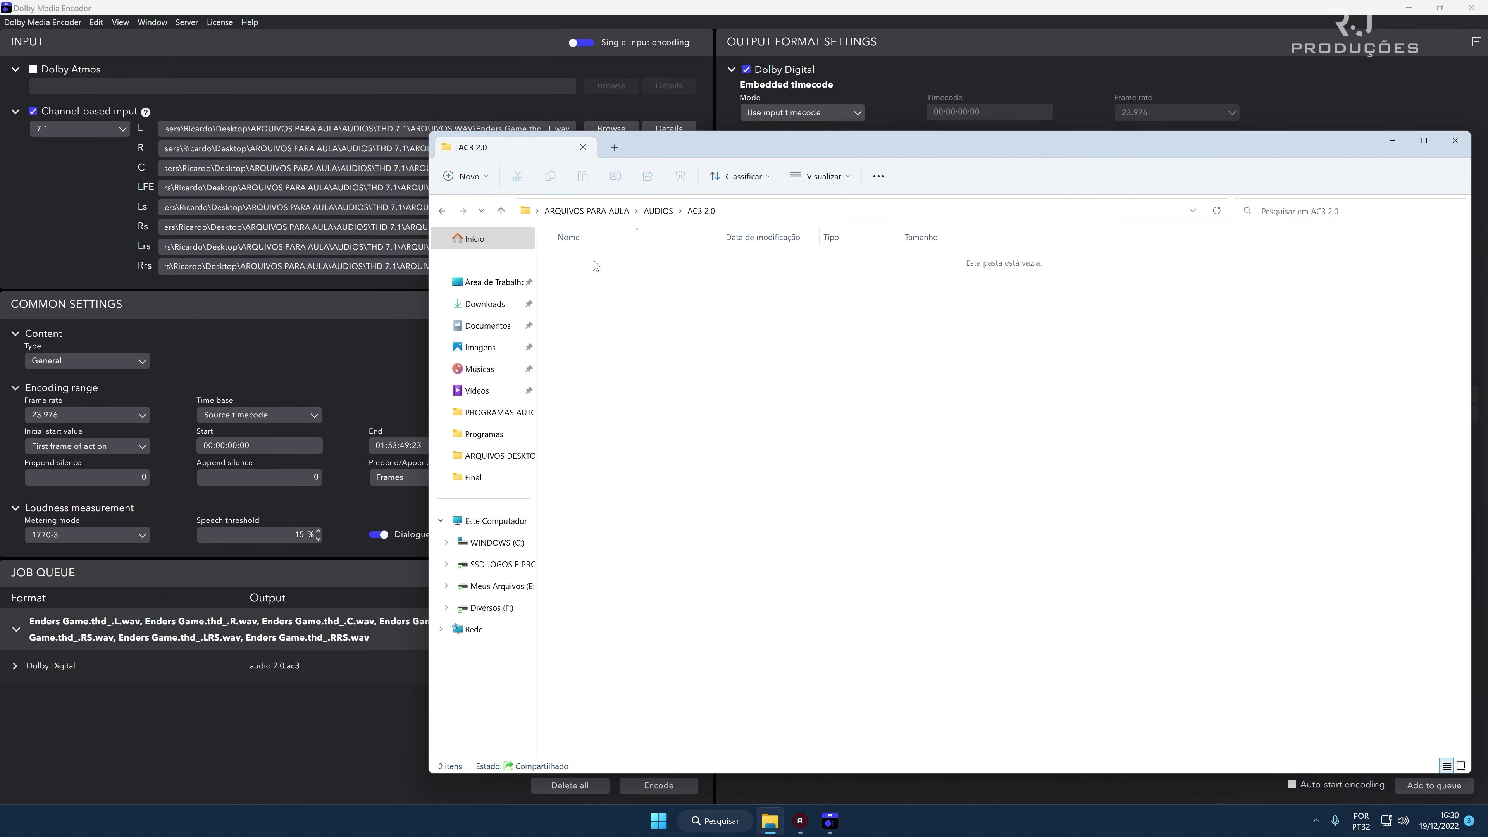
{"action": "left_click", "coordinate": [442, 211]}
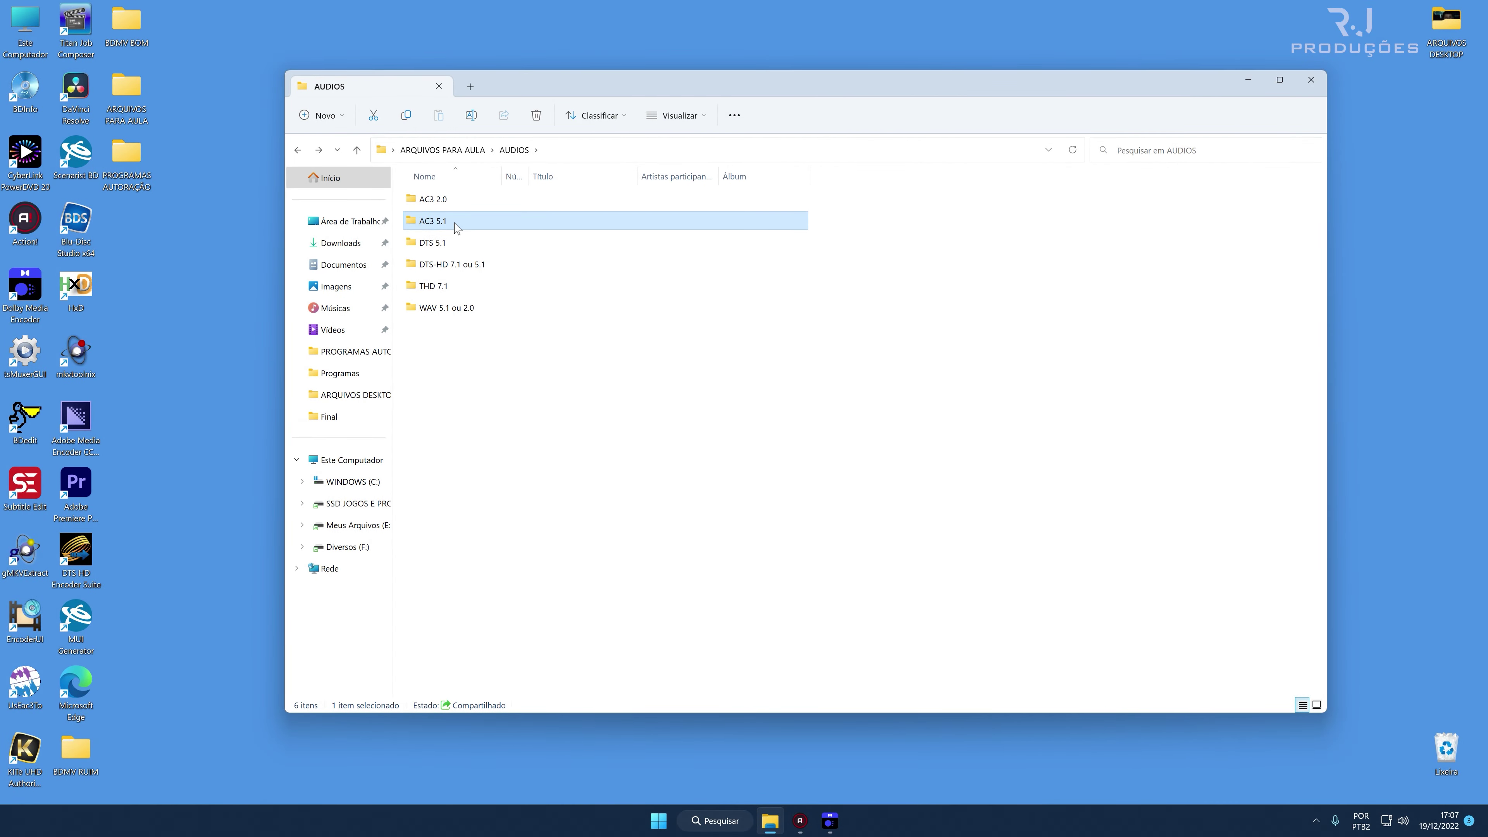
{"action": "double_click", "coordinate": [457, 228]}
{"action": "left_click", "coordinate": [435, 205]}
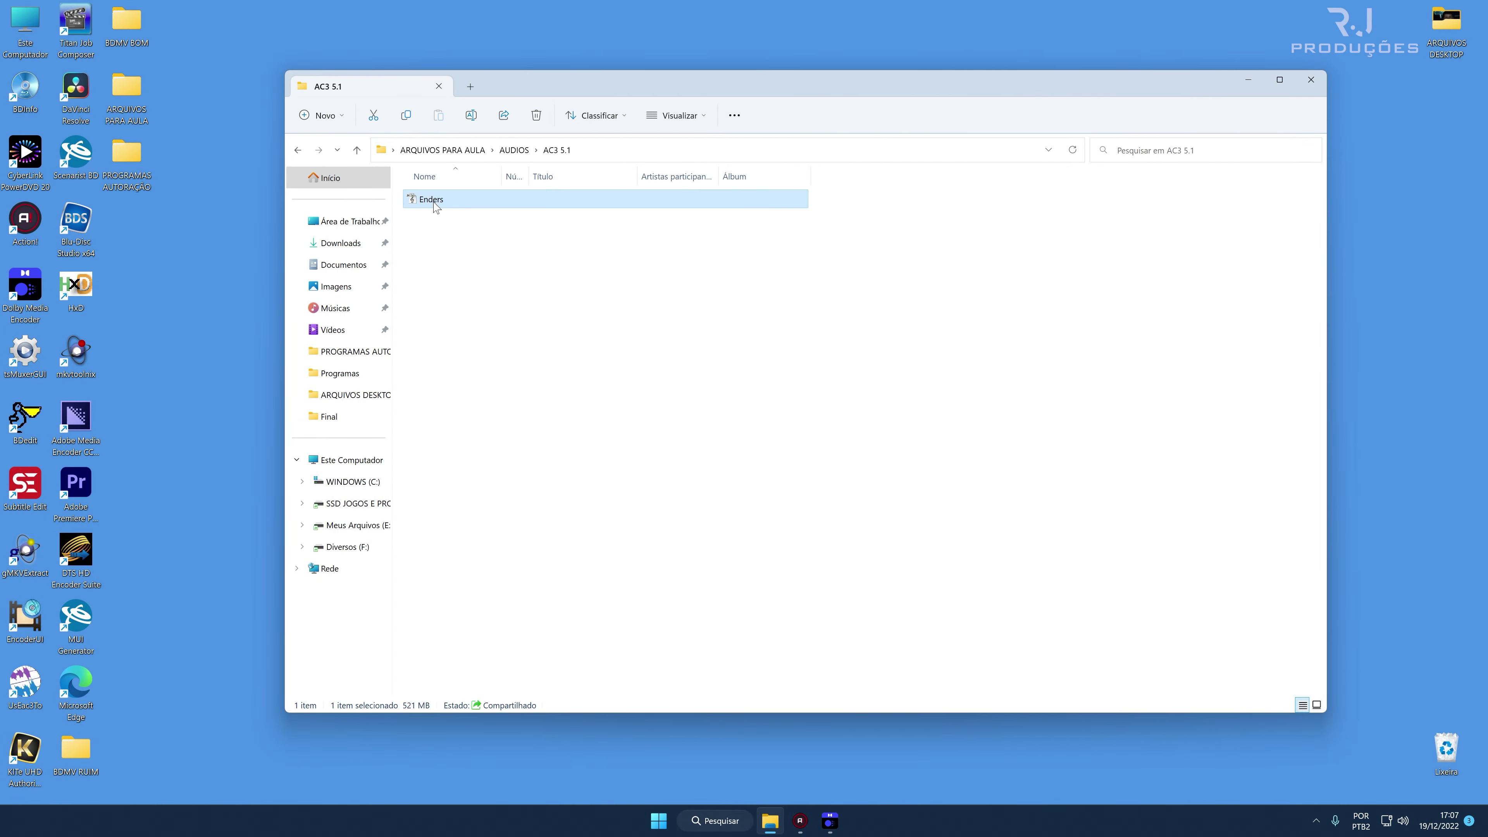
{"action": "left_click", "coordinate": [297, 151]}
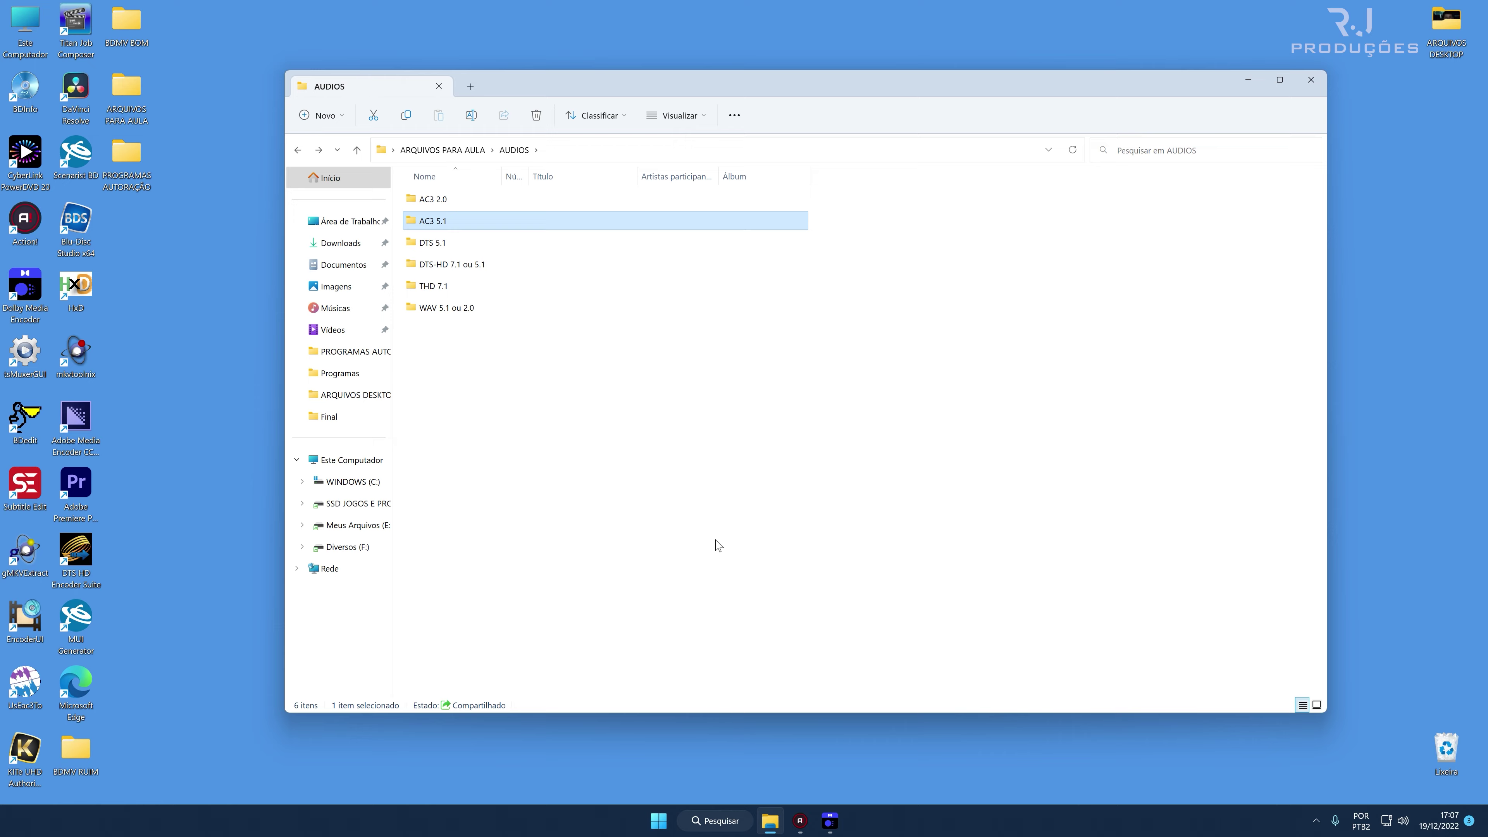
Switch to Dolby Media Encoder and set the downmix type to 5.1 and the preferred stereo downmix to Not Indicated.
{"action": "left_click", "coordinate": [833, 831]}
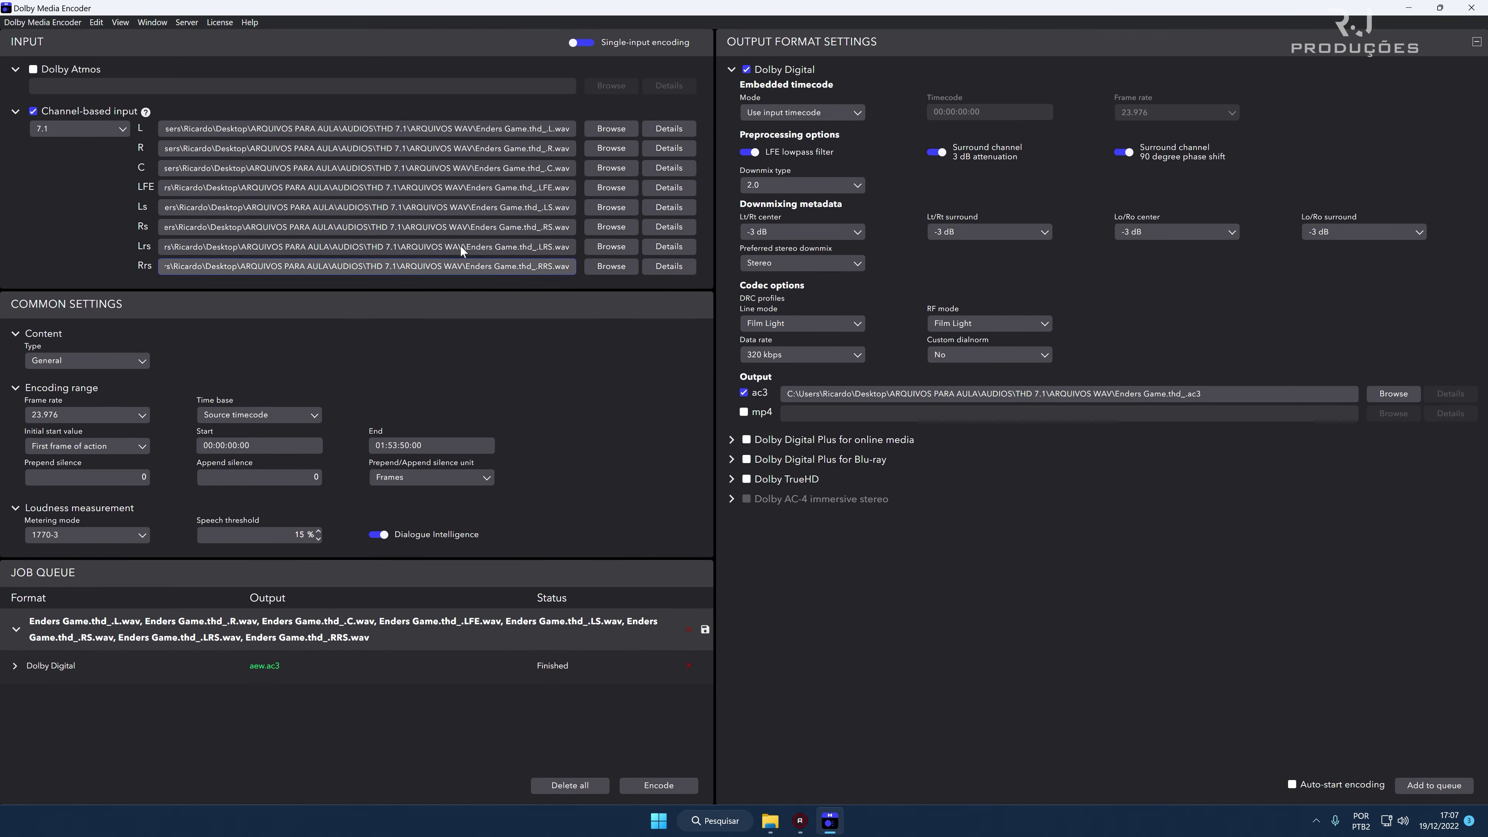
{"action": "left_click", "coordinate": [773, 186]}
{"action": "left_click", "coordinate": [766, 202]}
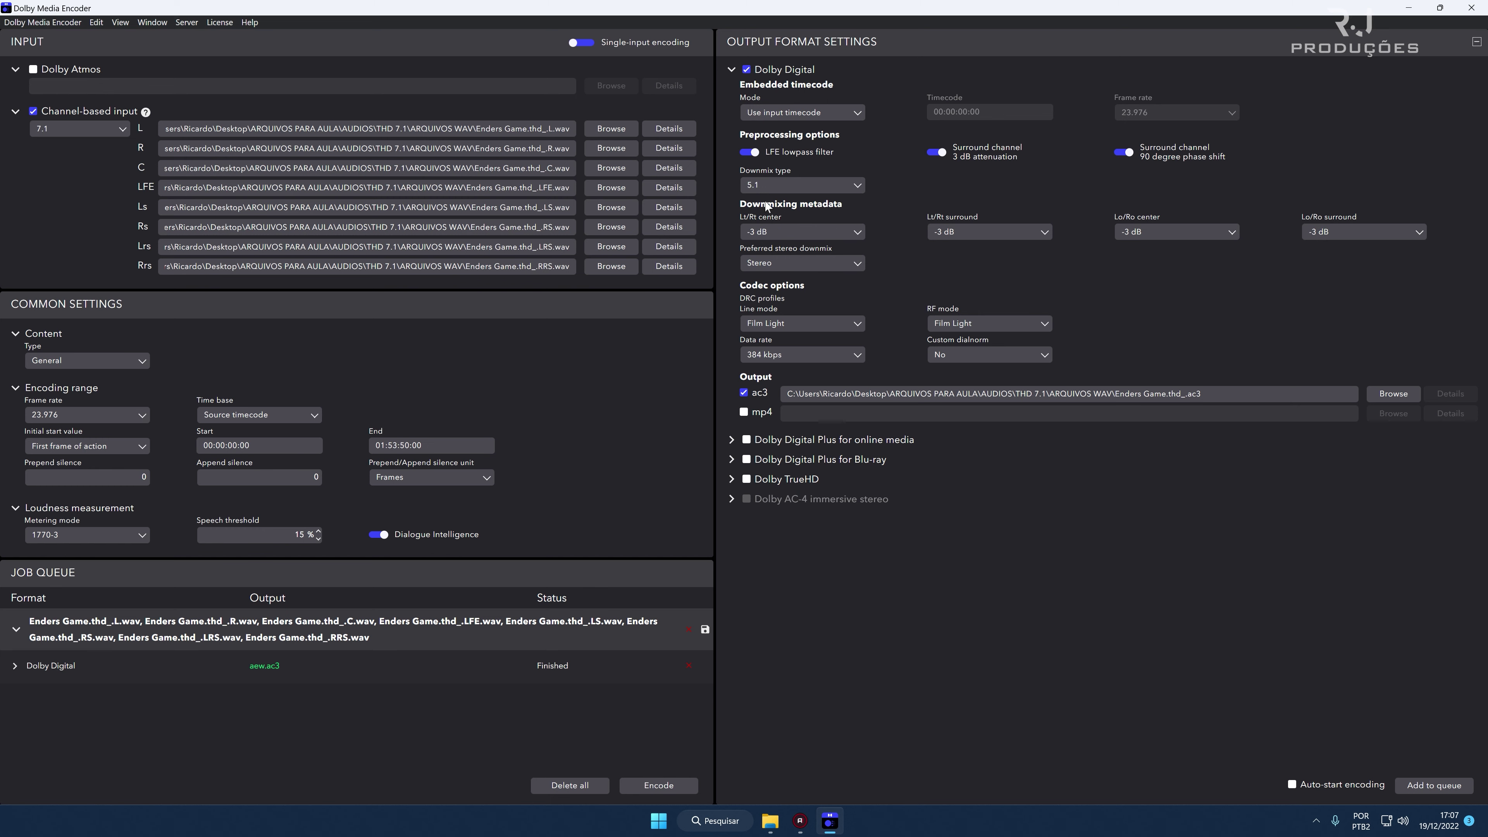
{"action": "left_click", "coordinate": [803, 269]}
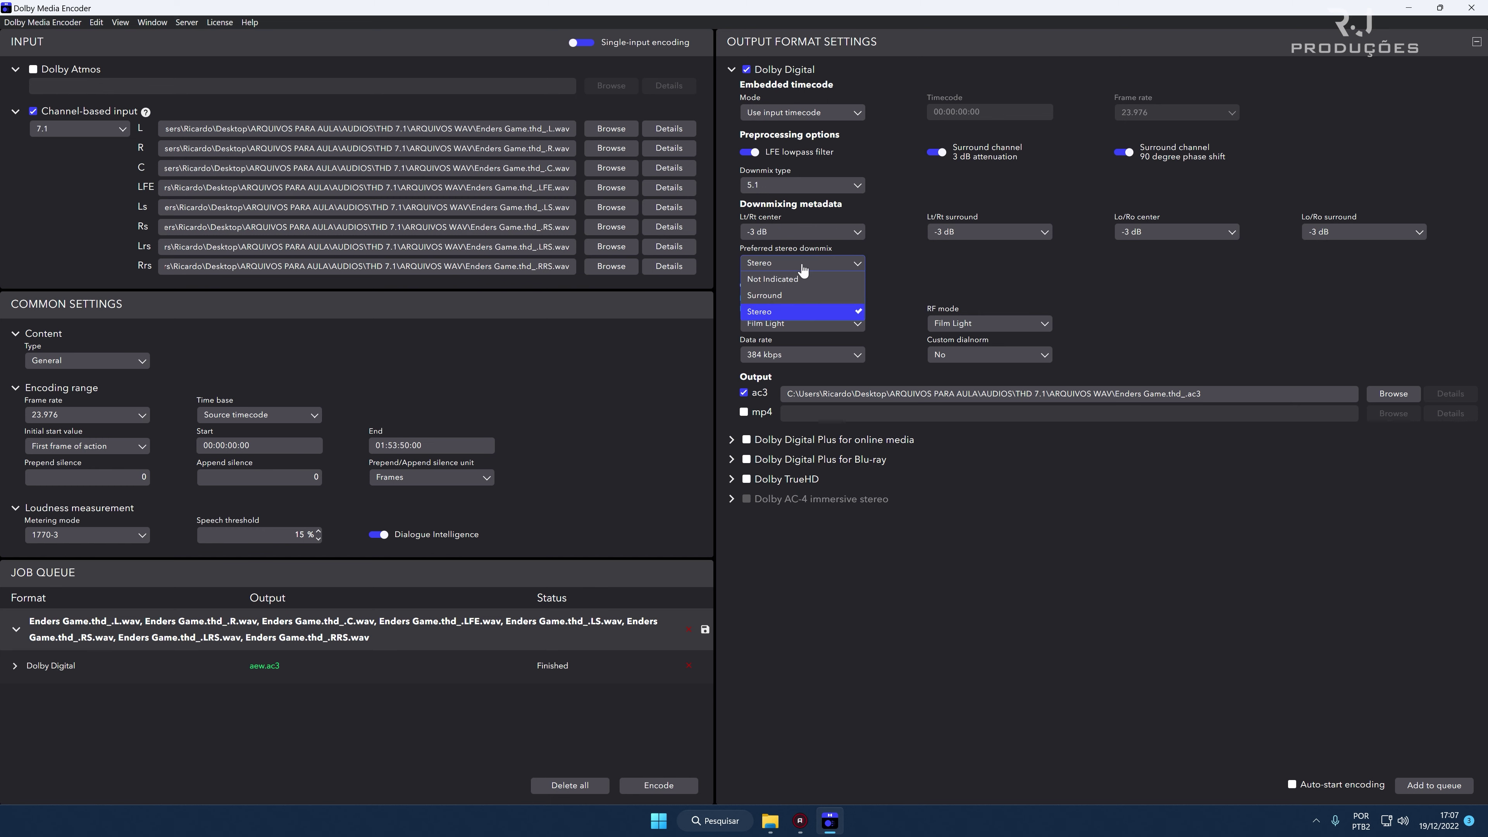
{"action": "left_click", "coordinate": [785, 280]}
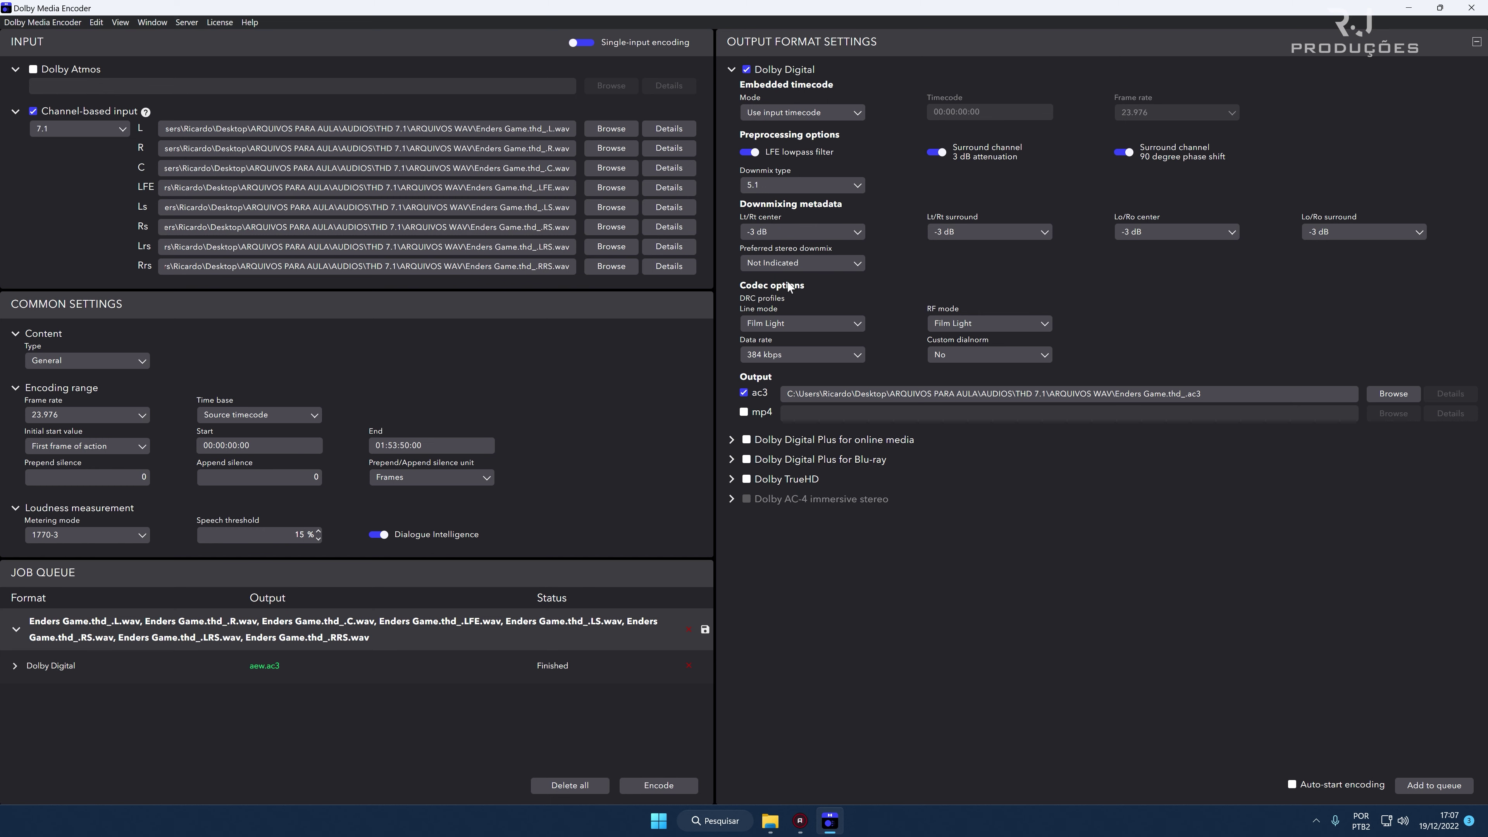
Set the Dolby Digital data rate for the 5.1 downmix to 448 kbps.
{"action": "left_click", "coordinate": [776, 358]}
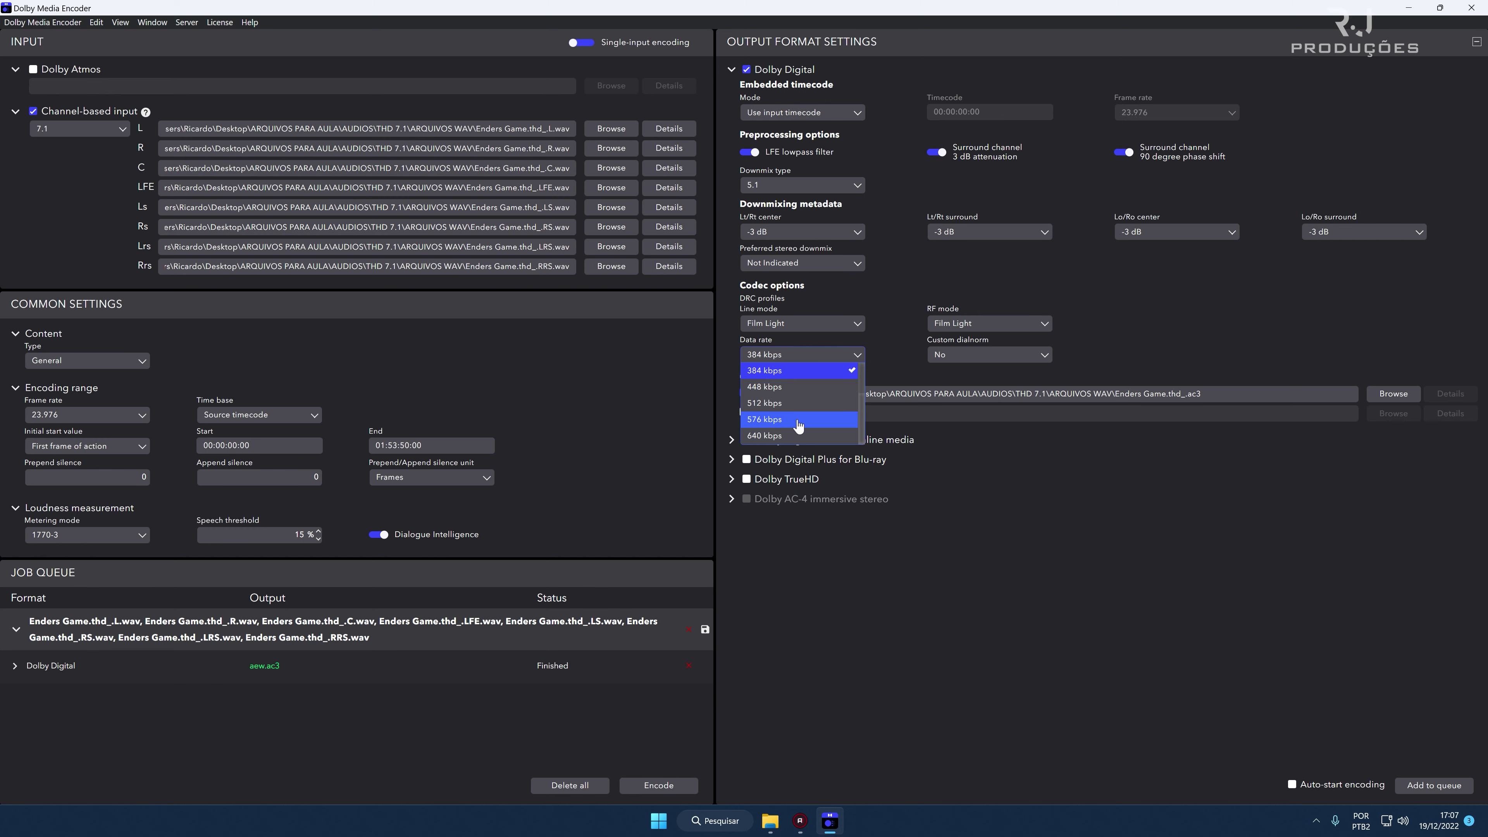
{"action": "left_click", "coordinate": [770, 371]}
{"action": "left_click", "coordinate": [812, 356]}
{"action": "left_click", "coordinate": [787, 387]}
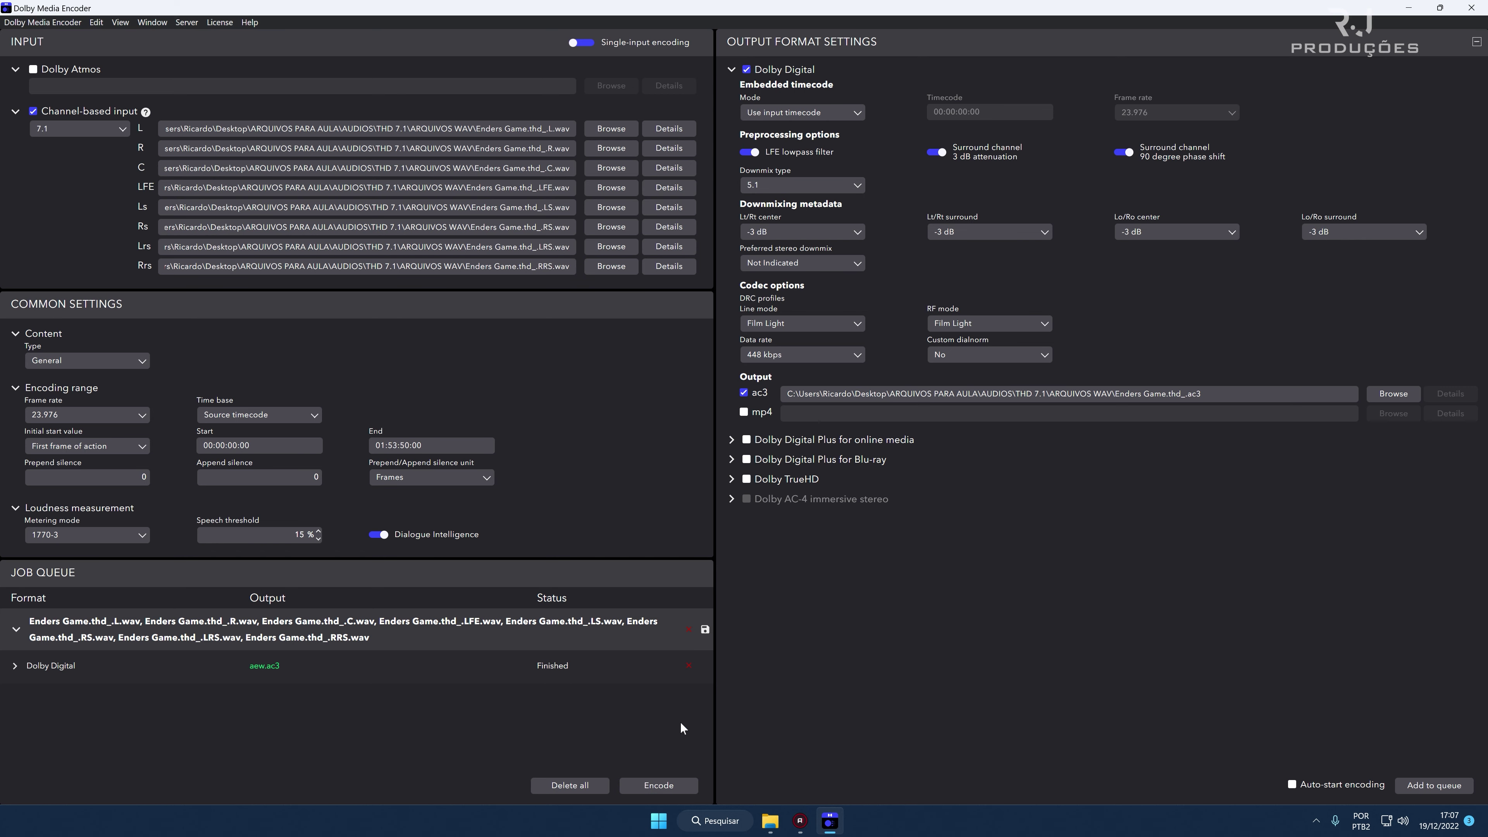
Remove the Enders Game.thd job group from the job queue and confirm the removal.
{"action": "left_click", "coordinate": [688, 631]}
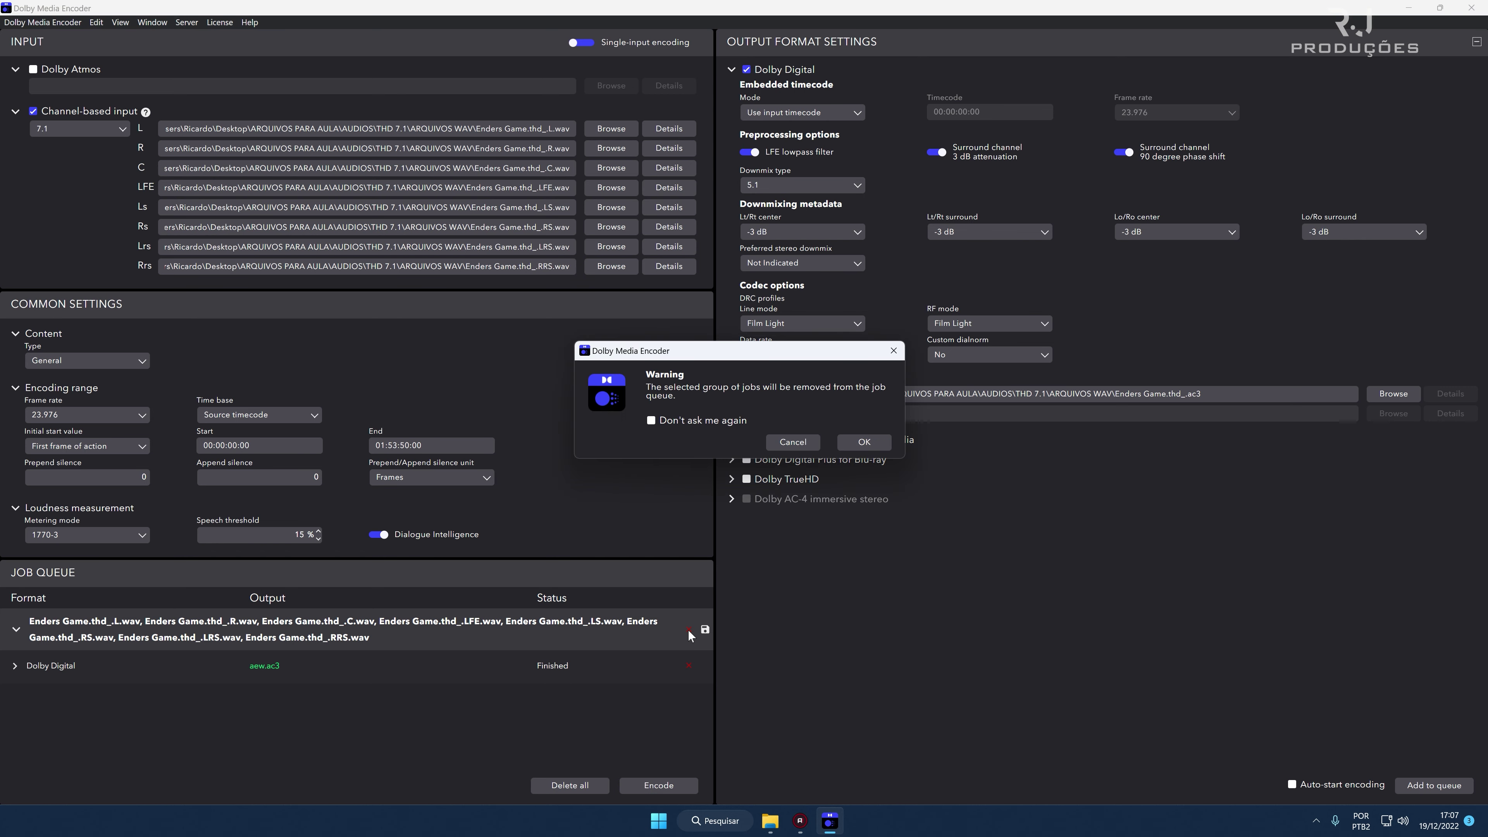
{"action": "left_click", "coordinate": [864, 442]}
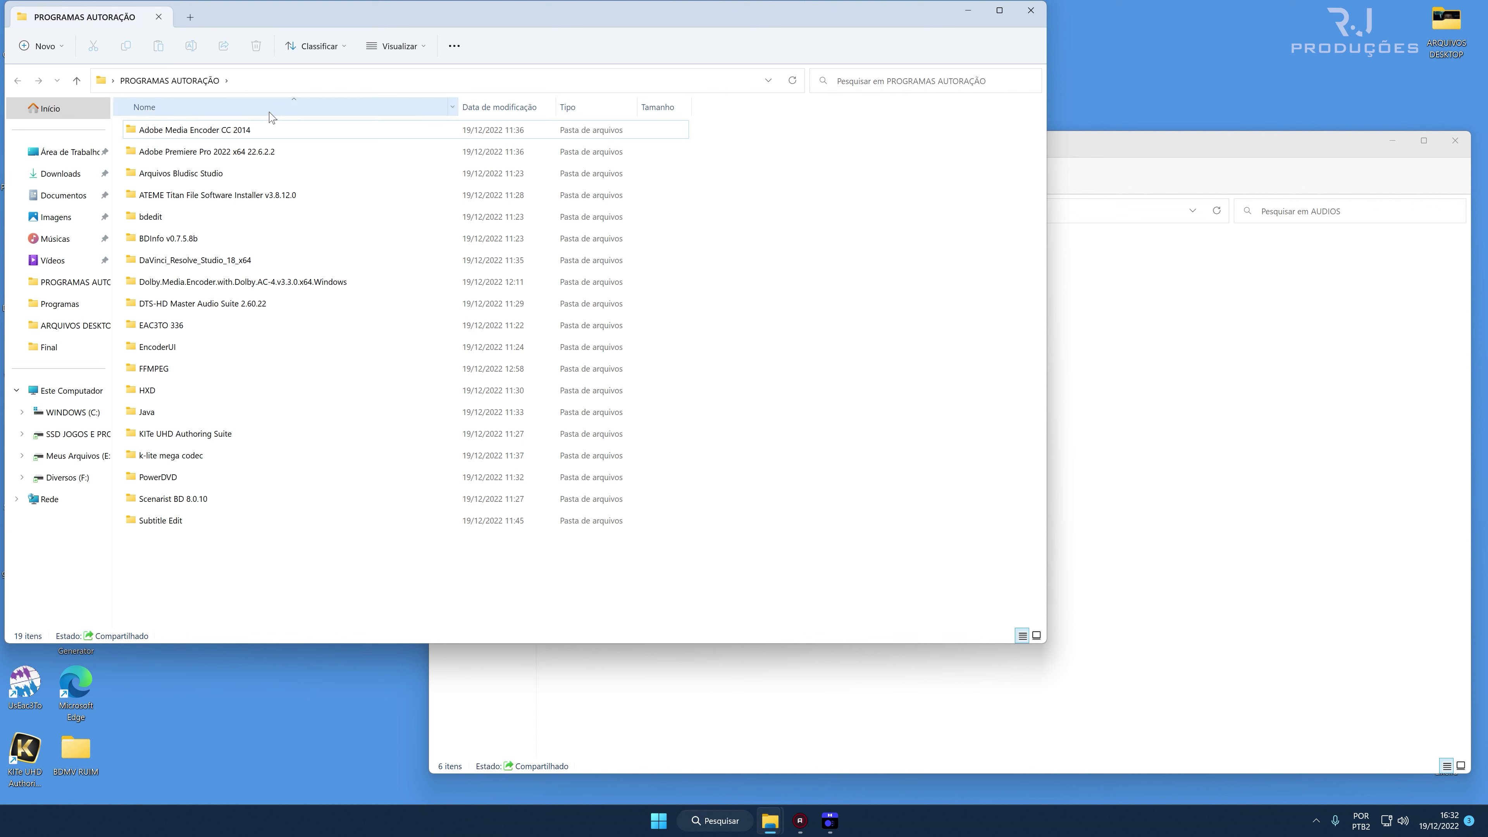
In File Explorer's PROGRAMAS AUTORAÇÃO folder, look at the installer inside Java, and select the DTS-HD Master Audio Suite 2.60.22 folder.
{"action": "double_click", "coordinate": [151, 413]}
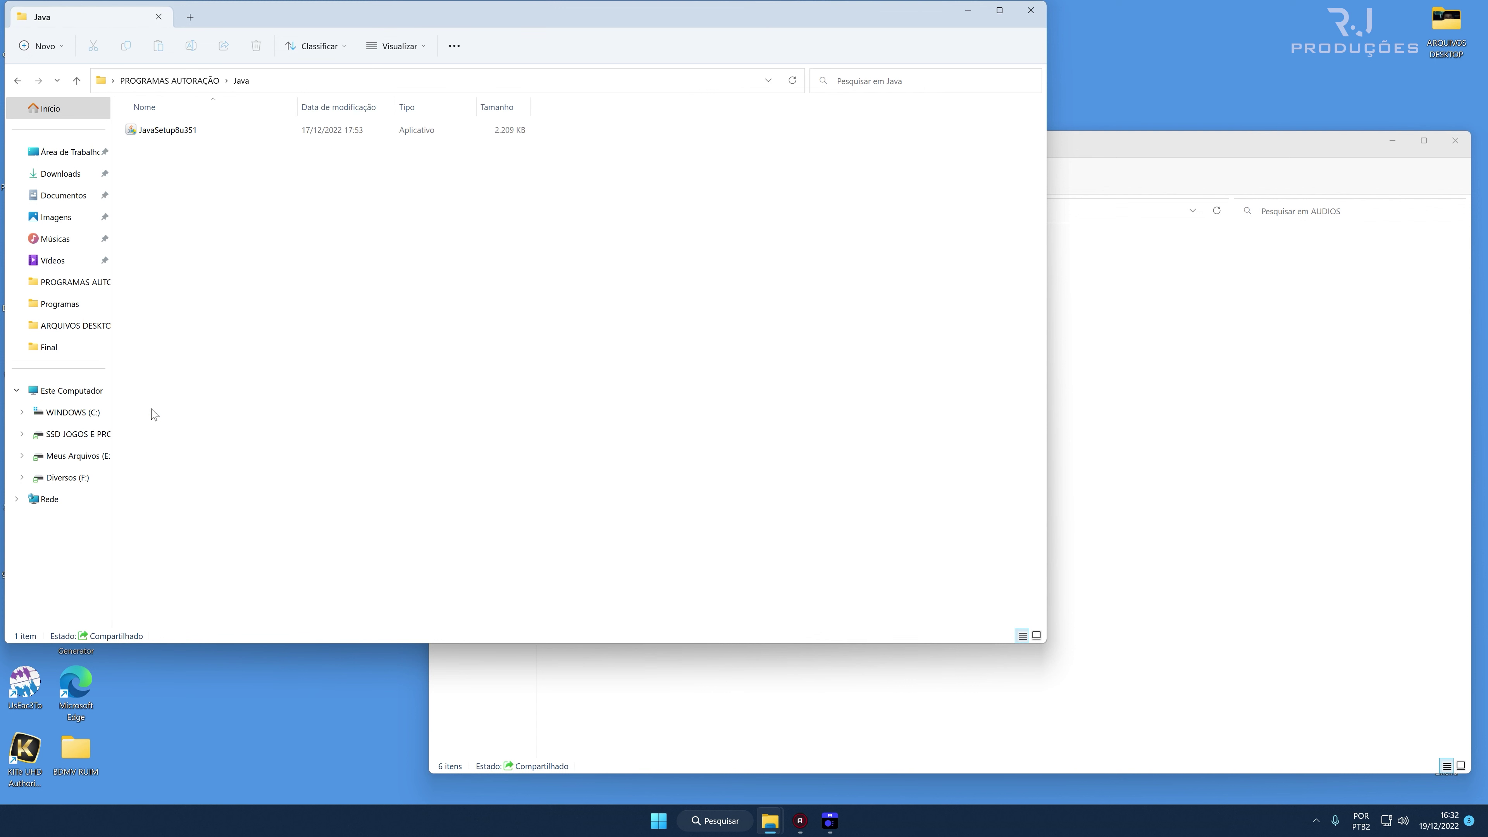
{"action": "left_click", "coordinate": [180, 131]}
{"action": "left_click", "coordinate": [262, 243]}
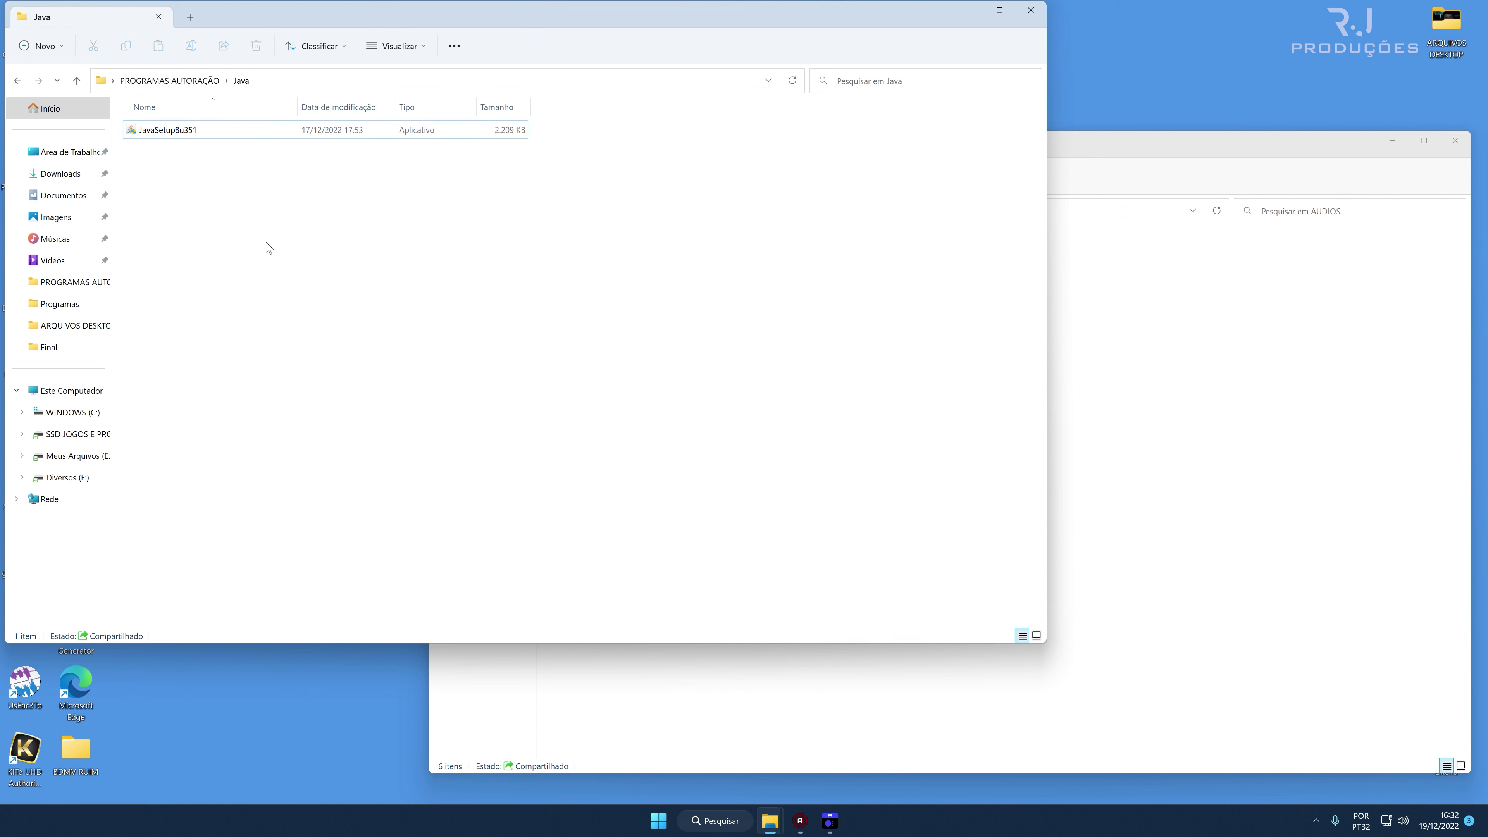
{"action": "left_click", "coordinate": [15, 80]}
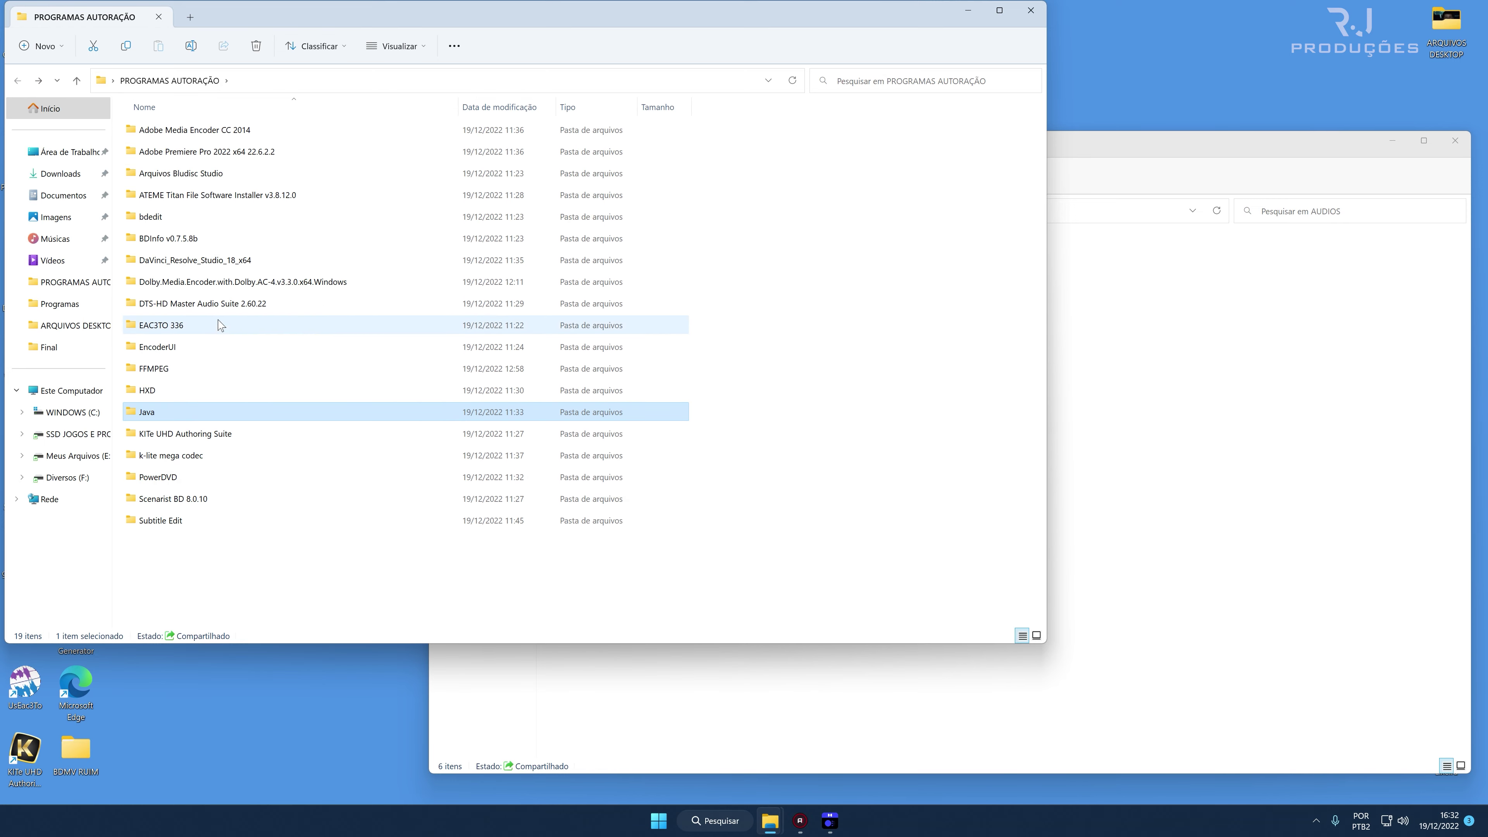
{"action": "left_click", "coordinate": [218, 306]}
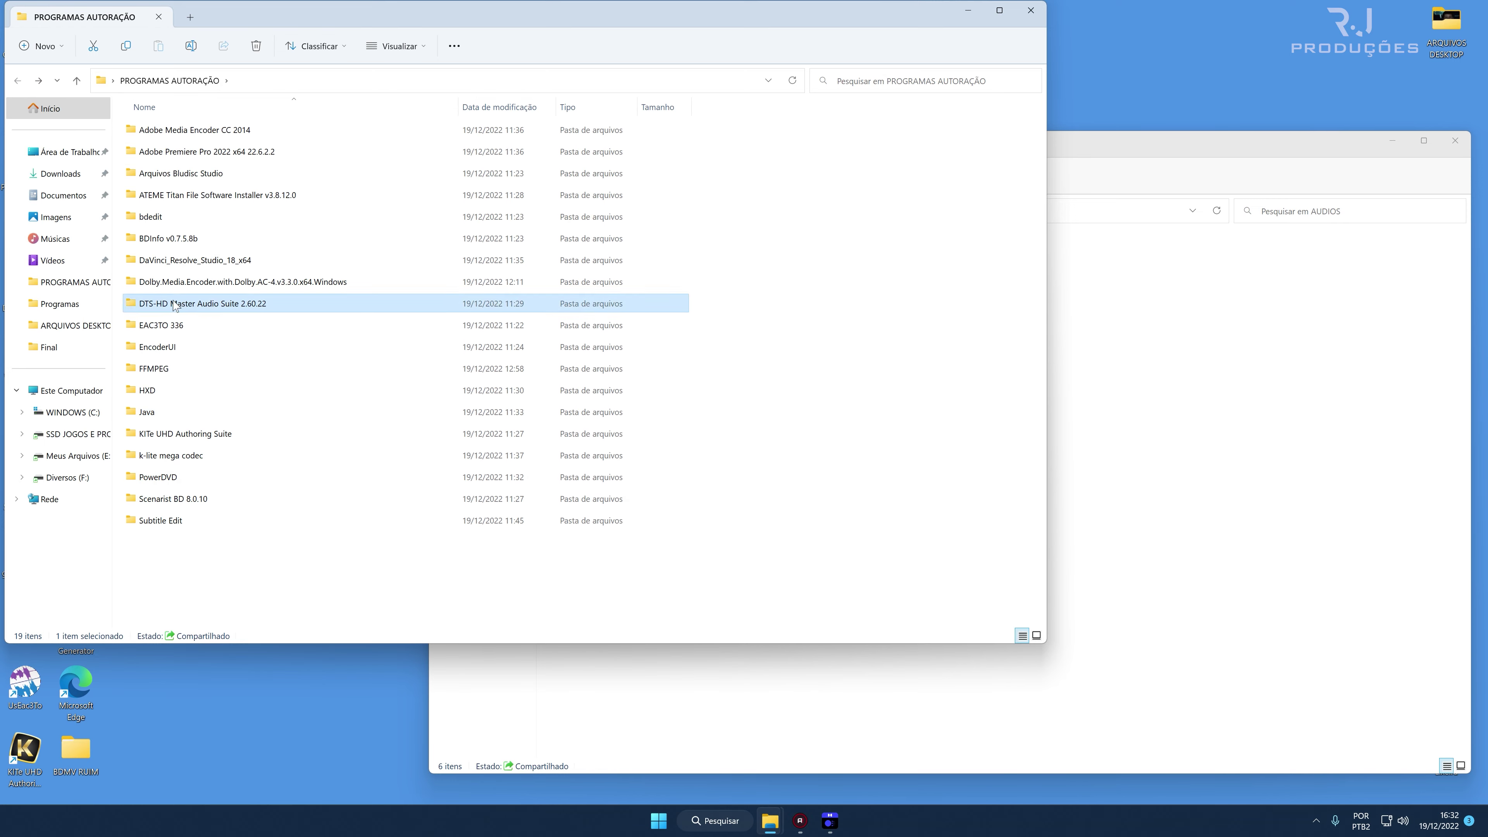
Examine the installer and the DtsJobQueue application in the DTS-HD Master Audio Suite 2.60.22 folder, and close that folder window.
{"action": "double_click", "coordinate": [197, 306]}
{"action": "left_click", "coordinate": [263, 130]}
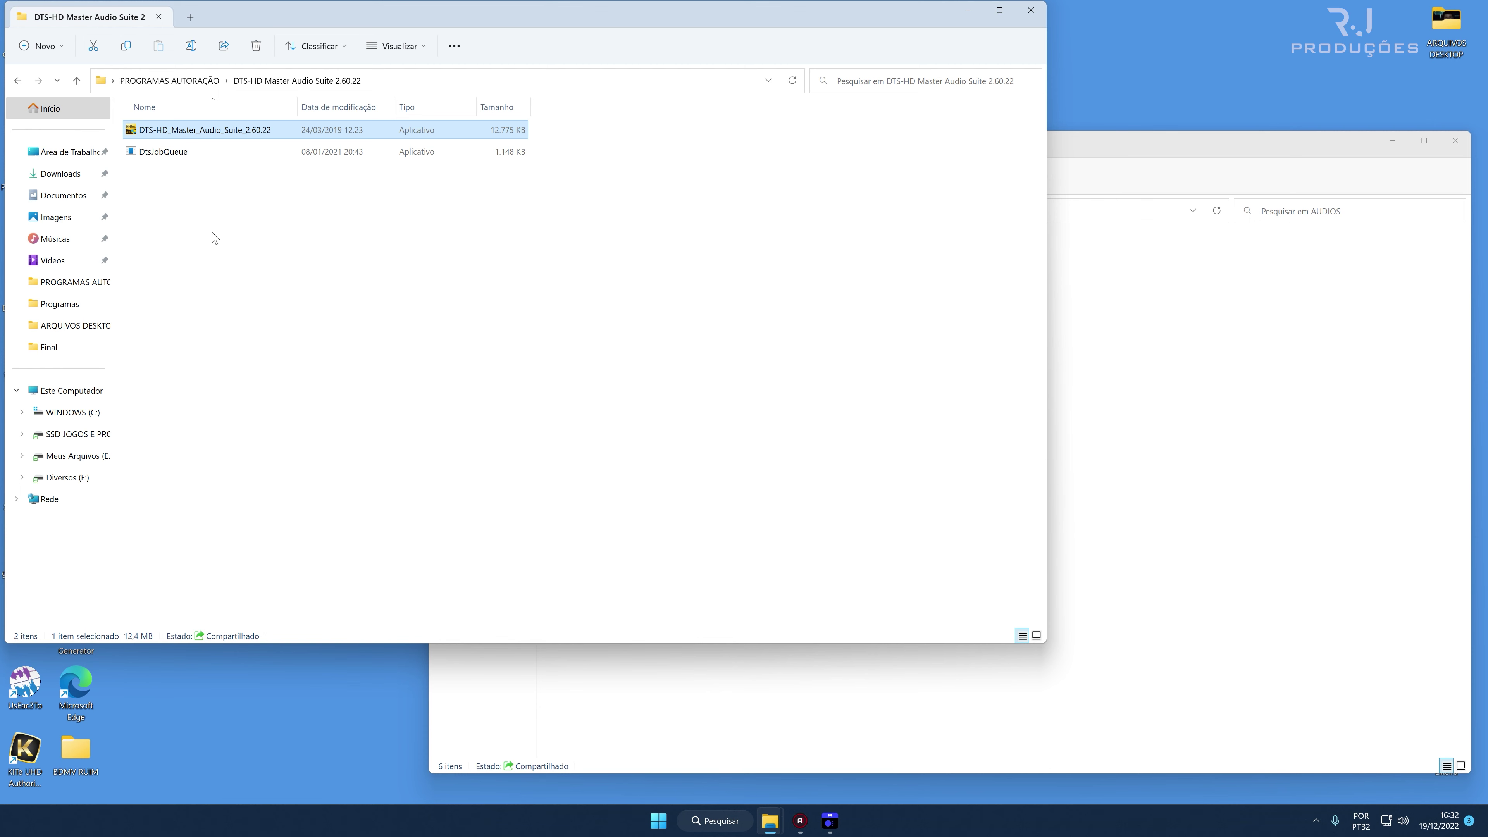
{"action": "left_click", "coordinate": [160, 154]}
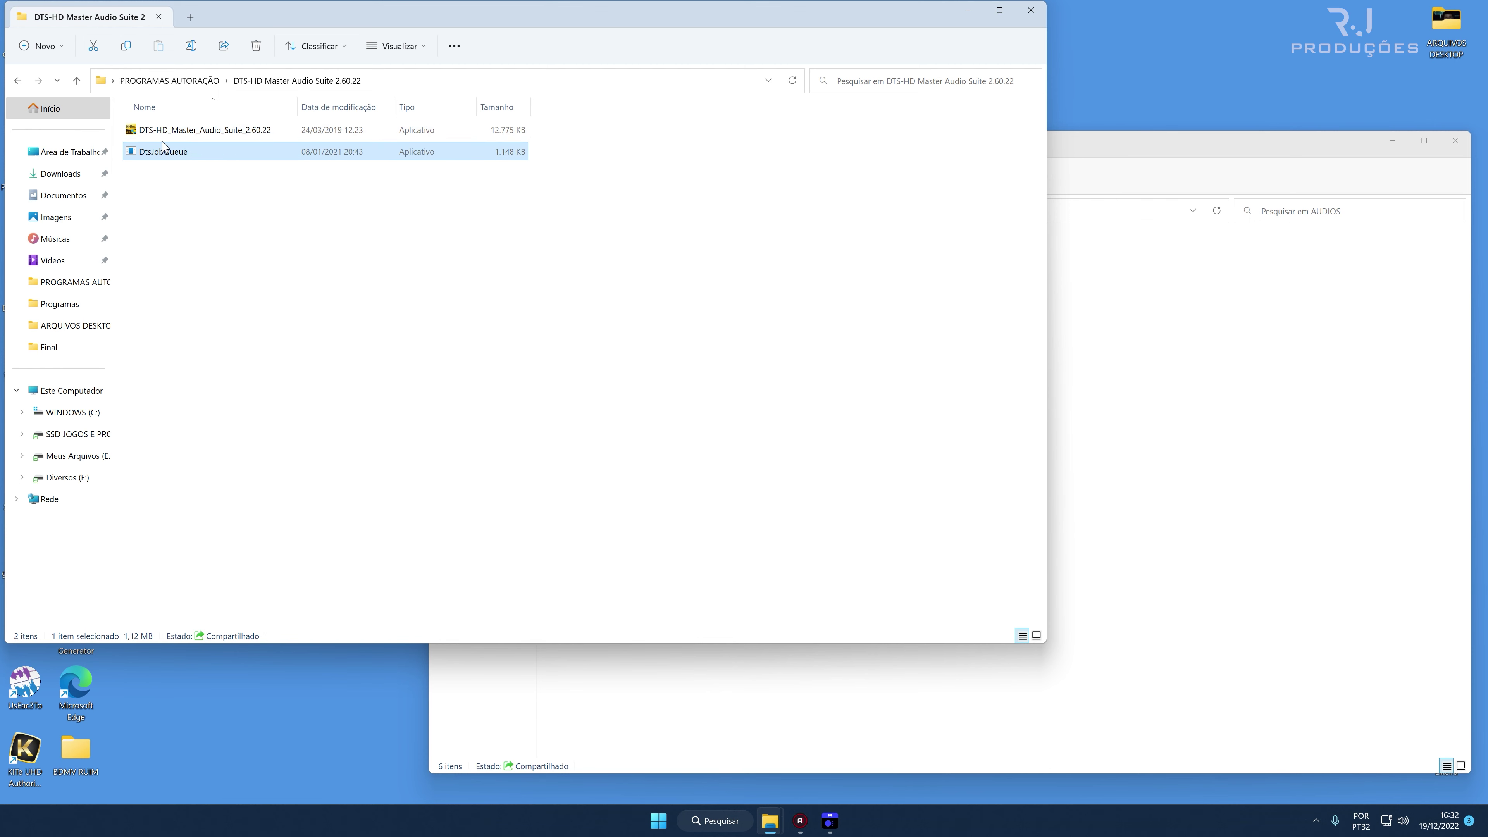
{"action": "left_click", "coordinate": [885, 475]}
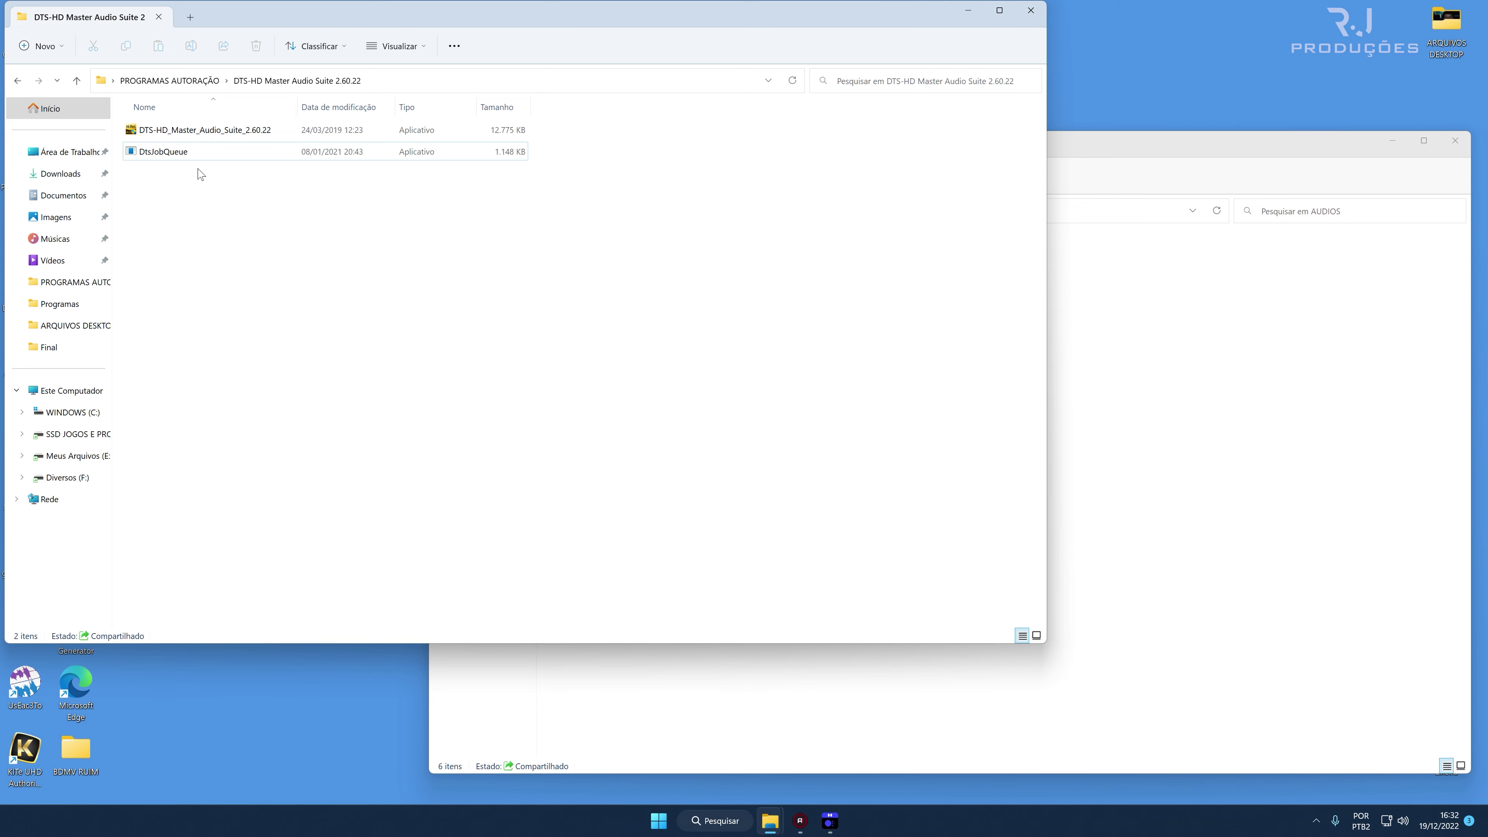
{"action": "left_click", "coordinate": [1032, 12]}
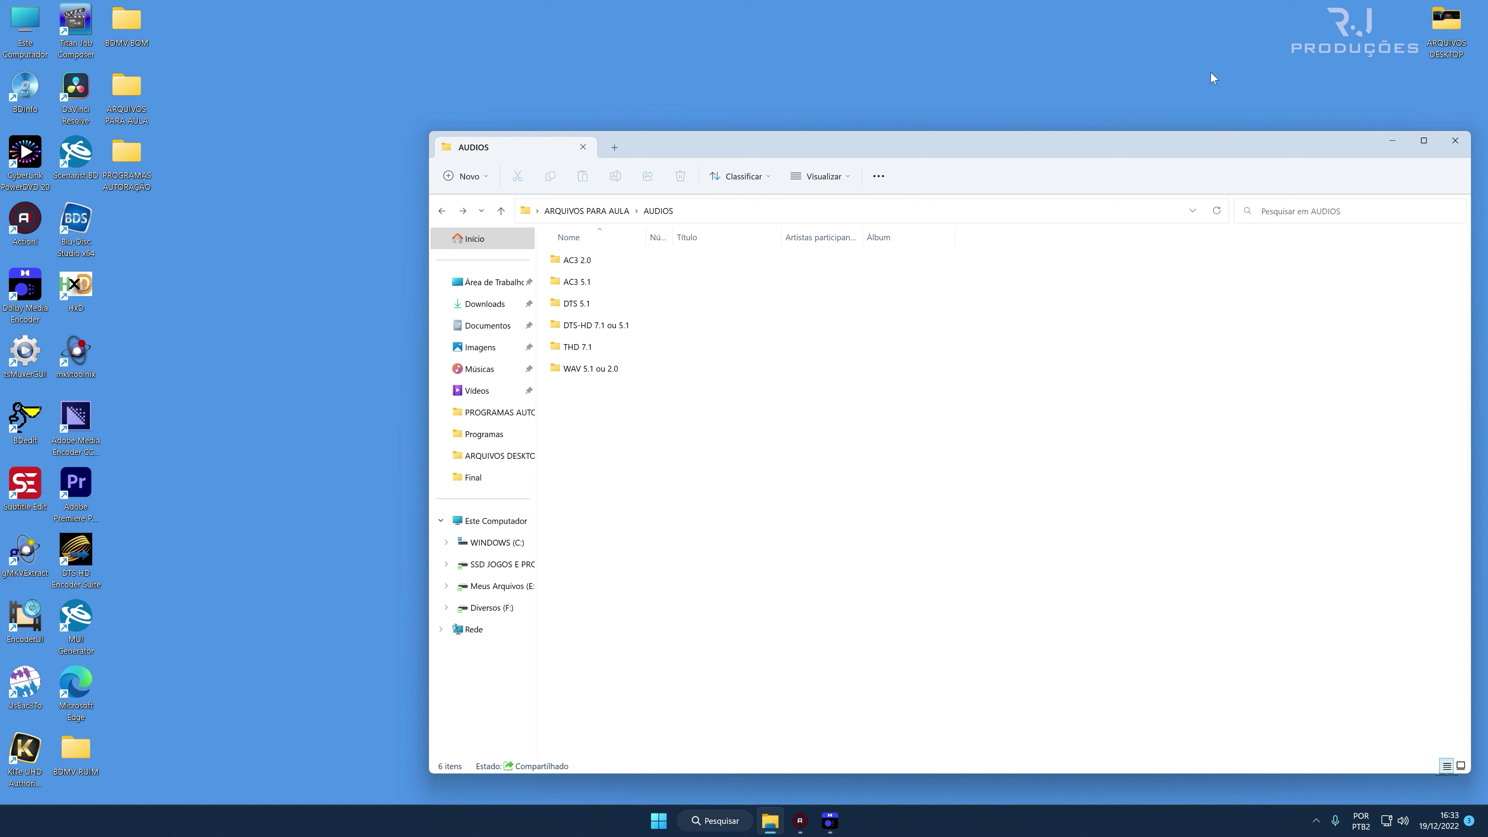
Launch the DTS-HD Master Audio Suite Encoder from the desktop and set the stream type to DTS Digital Surround.
{"action": "left_click", "coordinate": [78, 556]}
{"action": "double_click", "coordinate": [78, 556]}
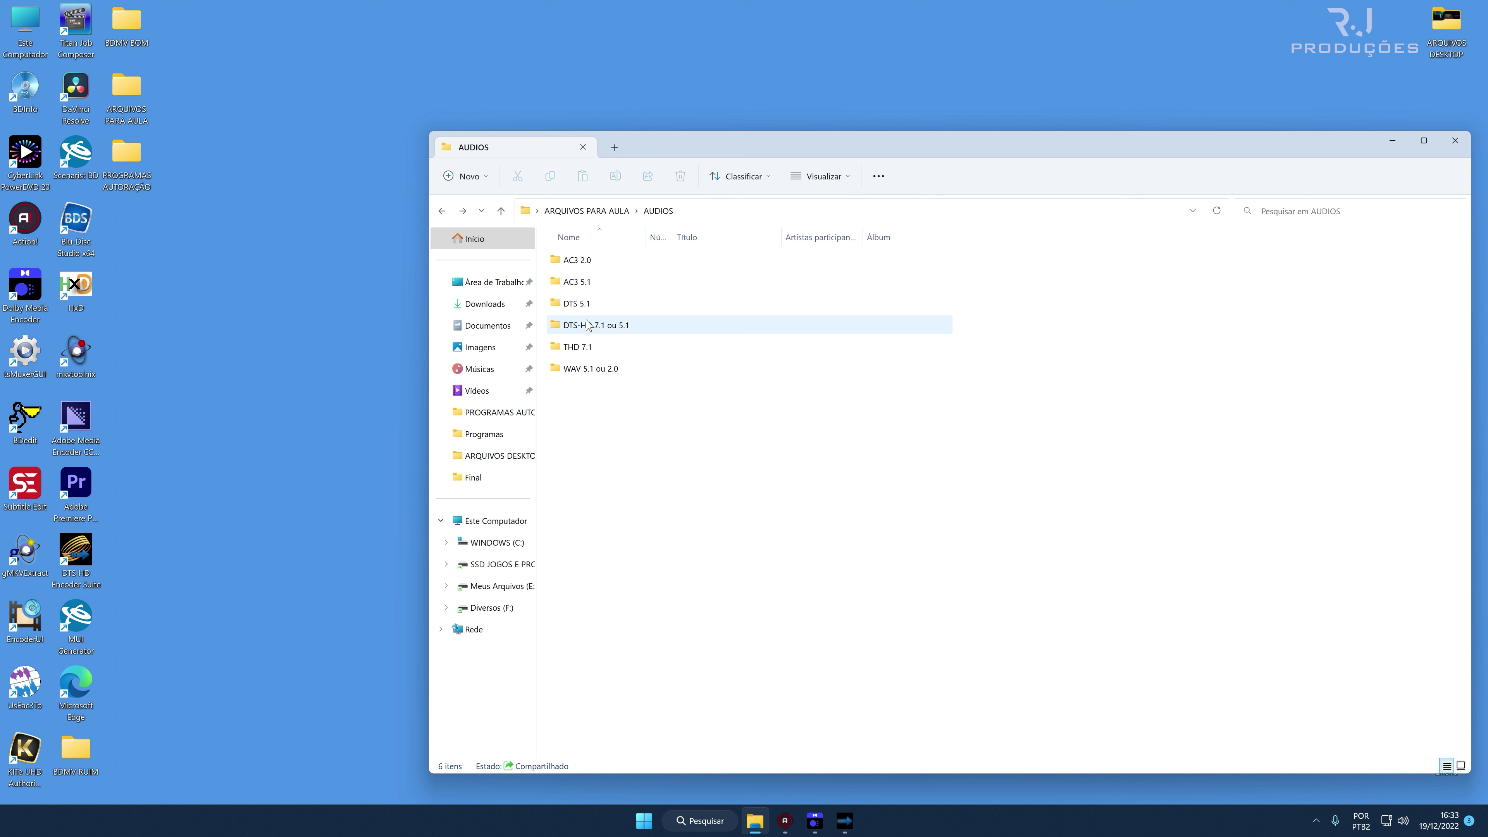
{"action": "left_click", "coordinate": [583, 307]}
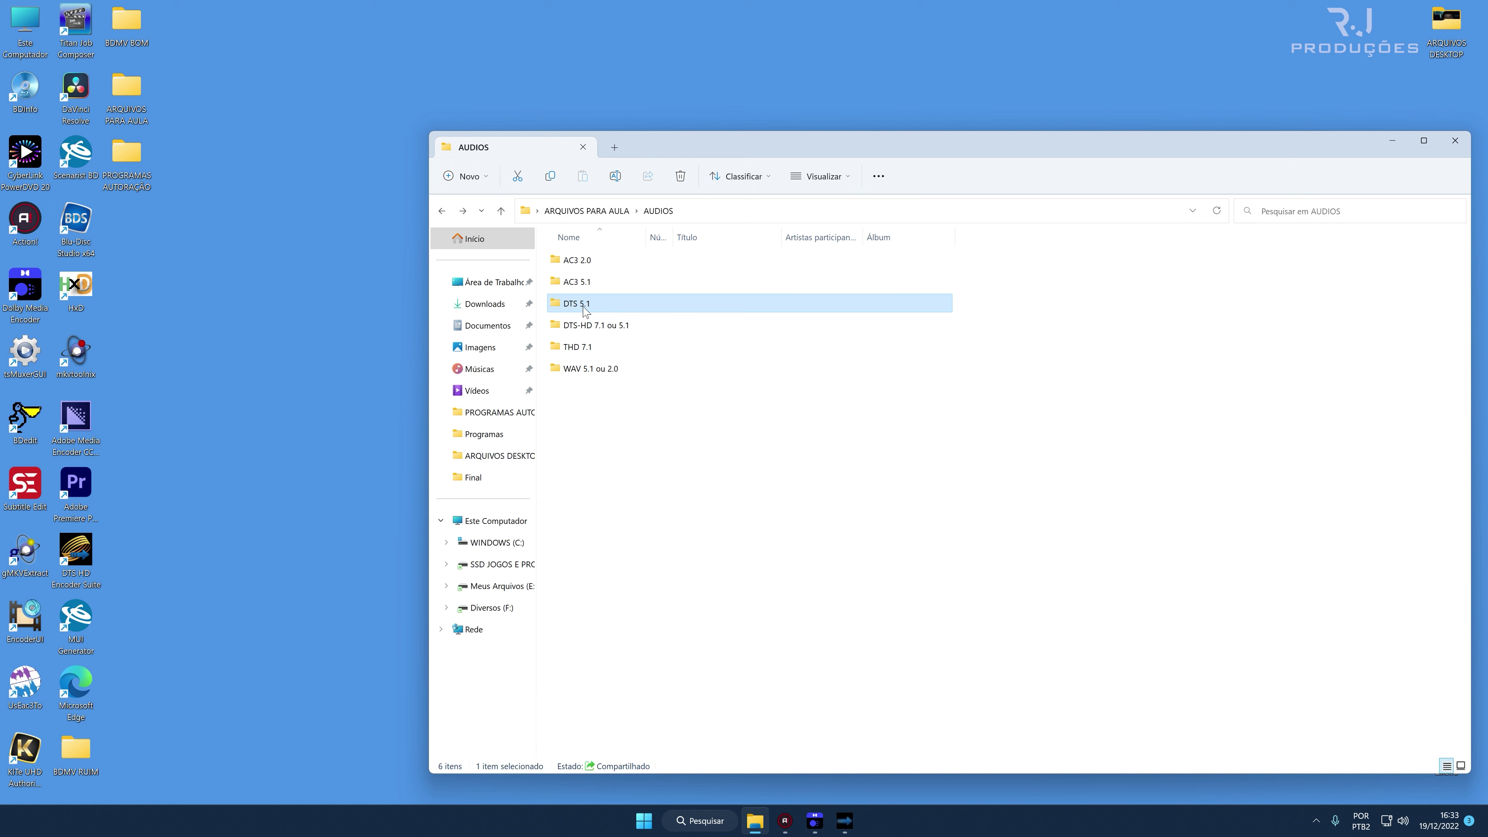
{"action": "left_click", "coordinate": [845, 823]}
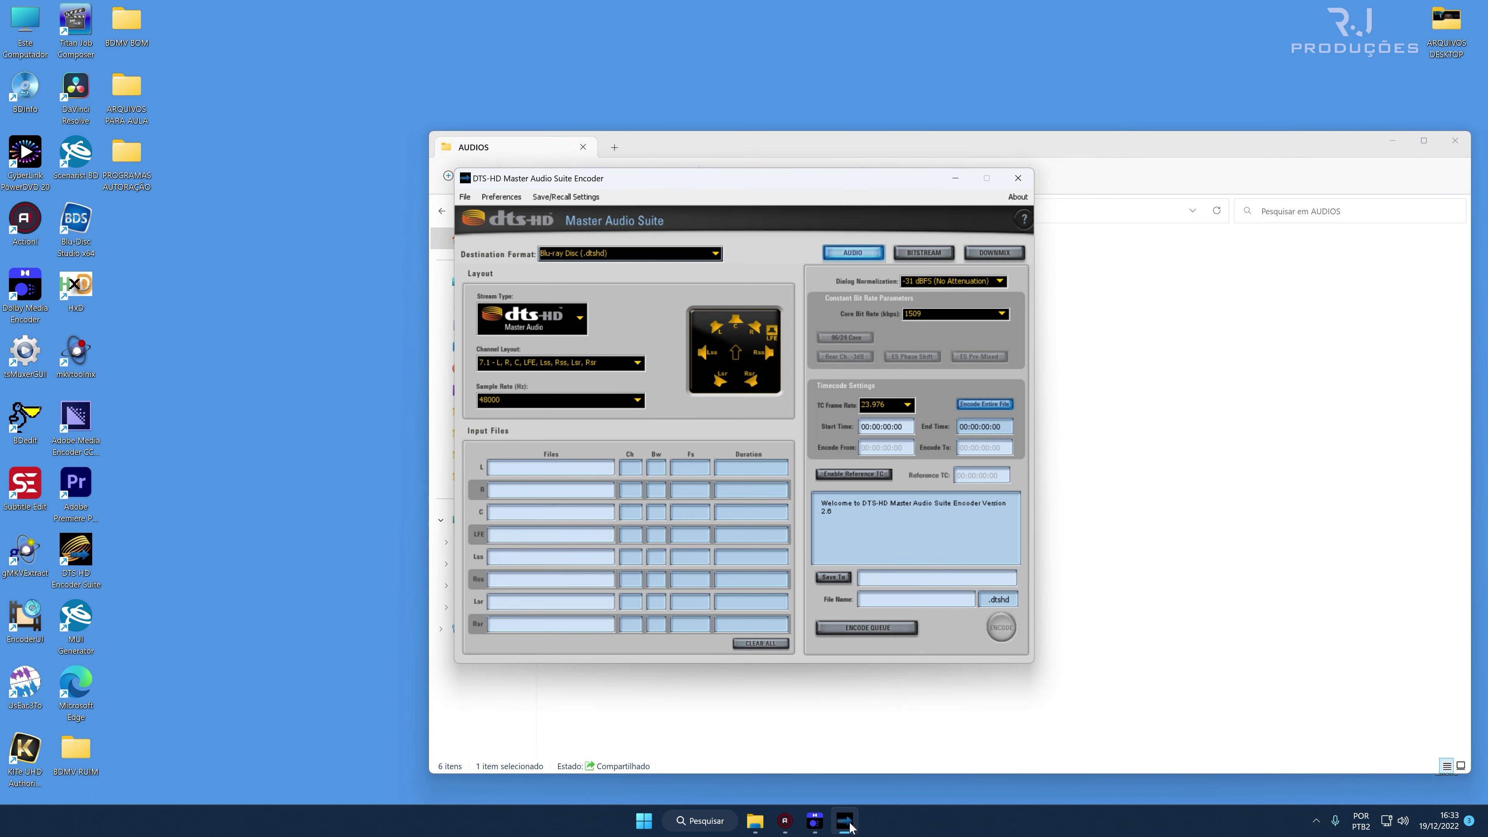
{"action": "left_click", "coordinate": [533, 318]}
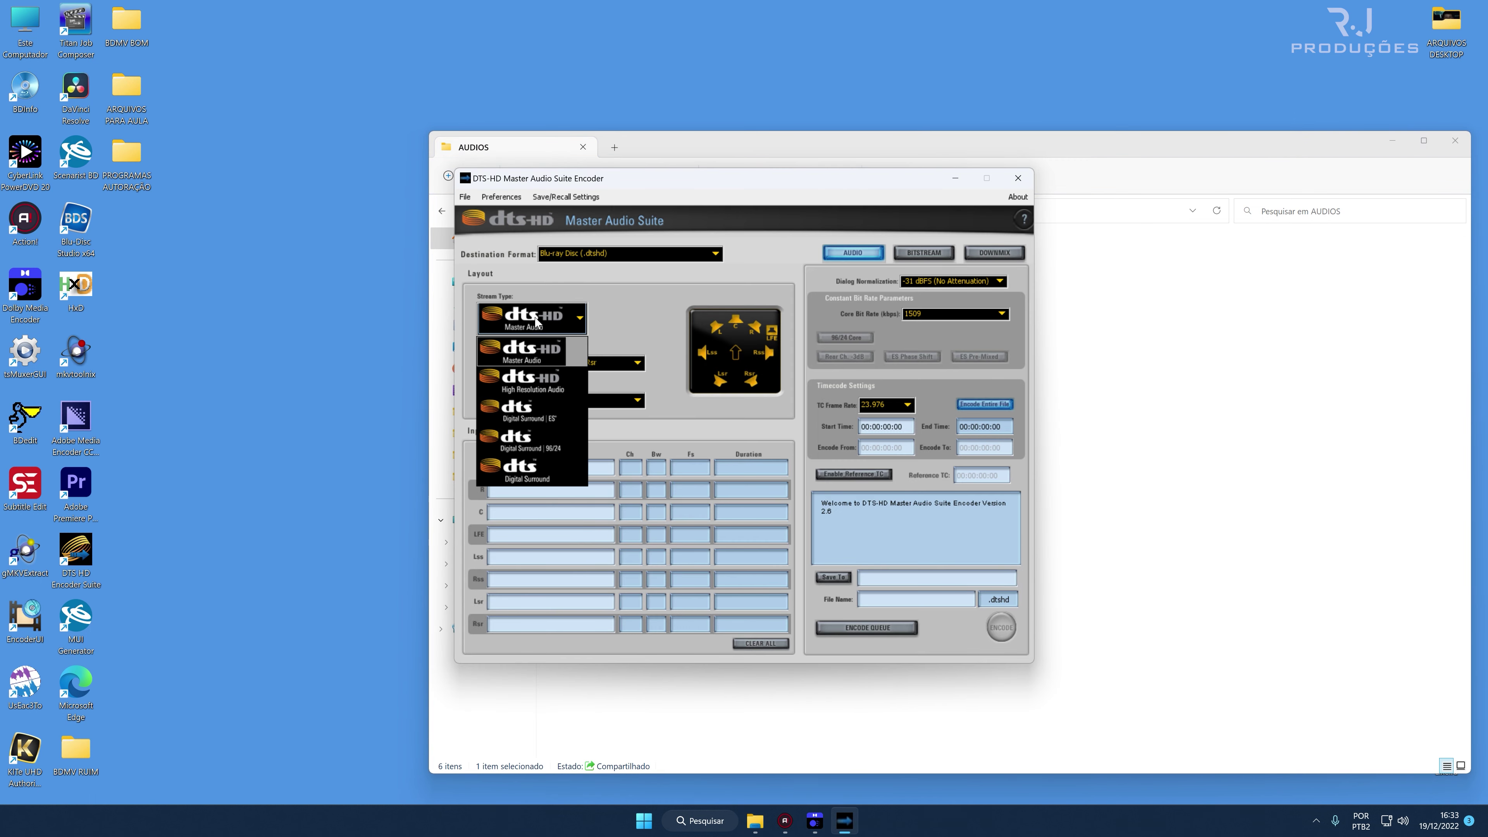
{"action": "left_click", "coordinate": [523, 480]}
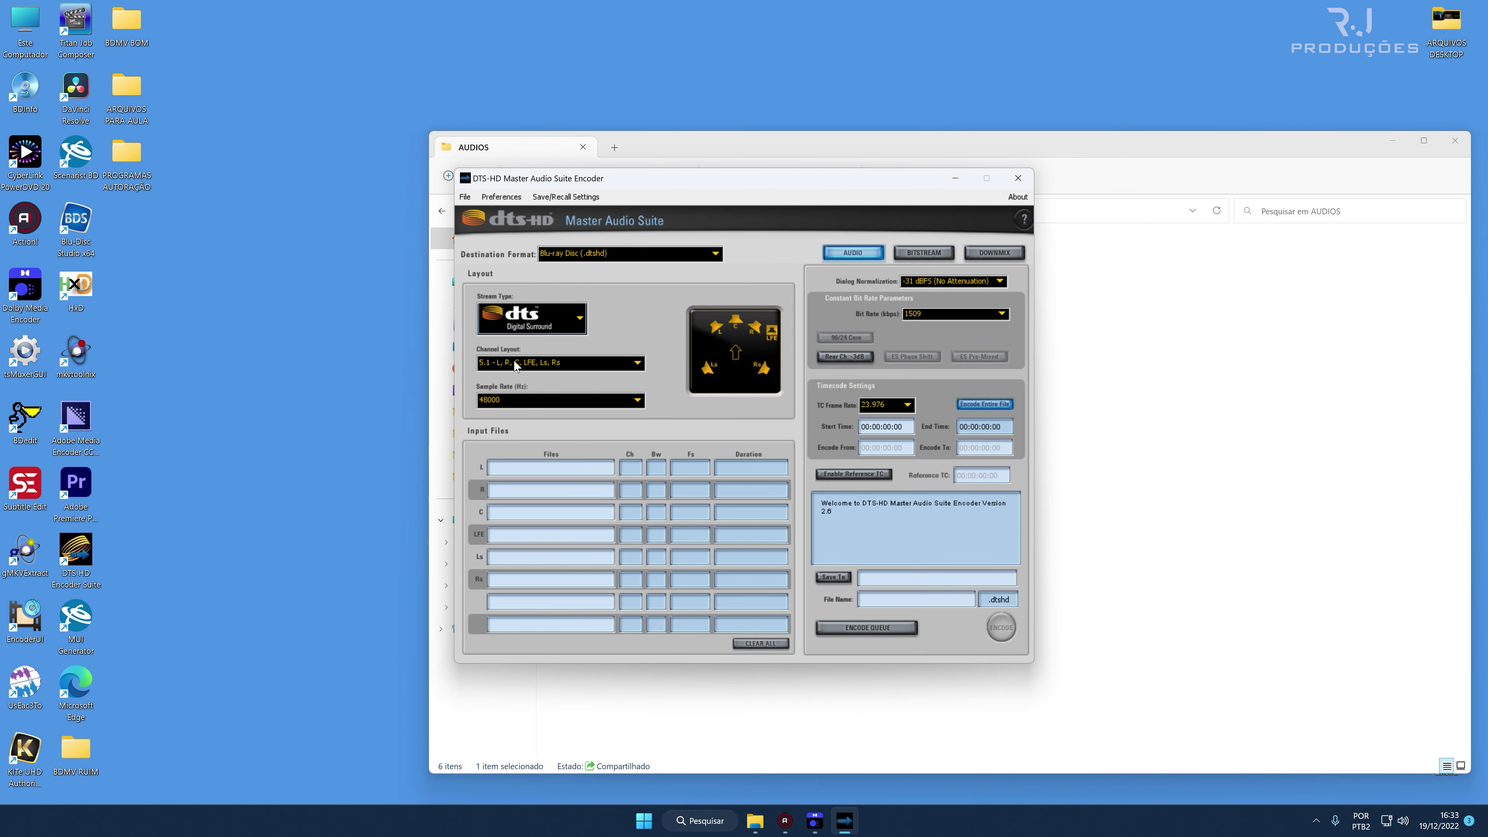
Load the Enders Game.thd channel WAVs from THD 7.1's ARQUIVOS WAV folder as input files and set the timecode frame rate to 24.
{"action": "left_click", "coordinate": [544, 472]}
{"action": "left_click", "coordinate": [287, 314]}
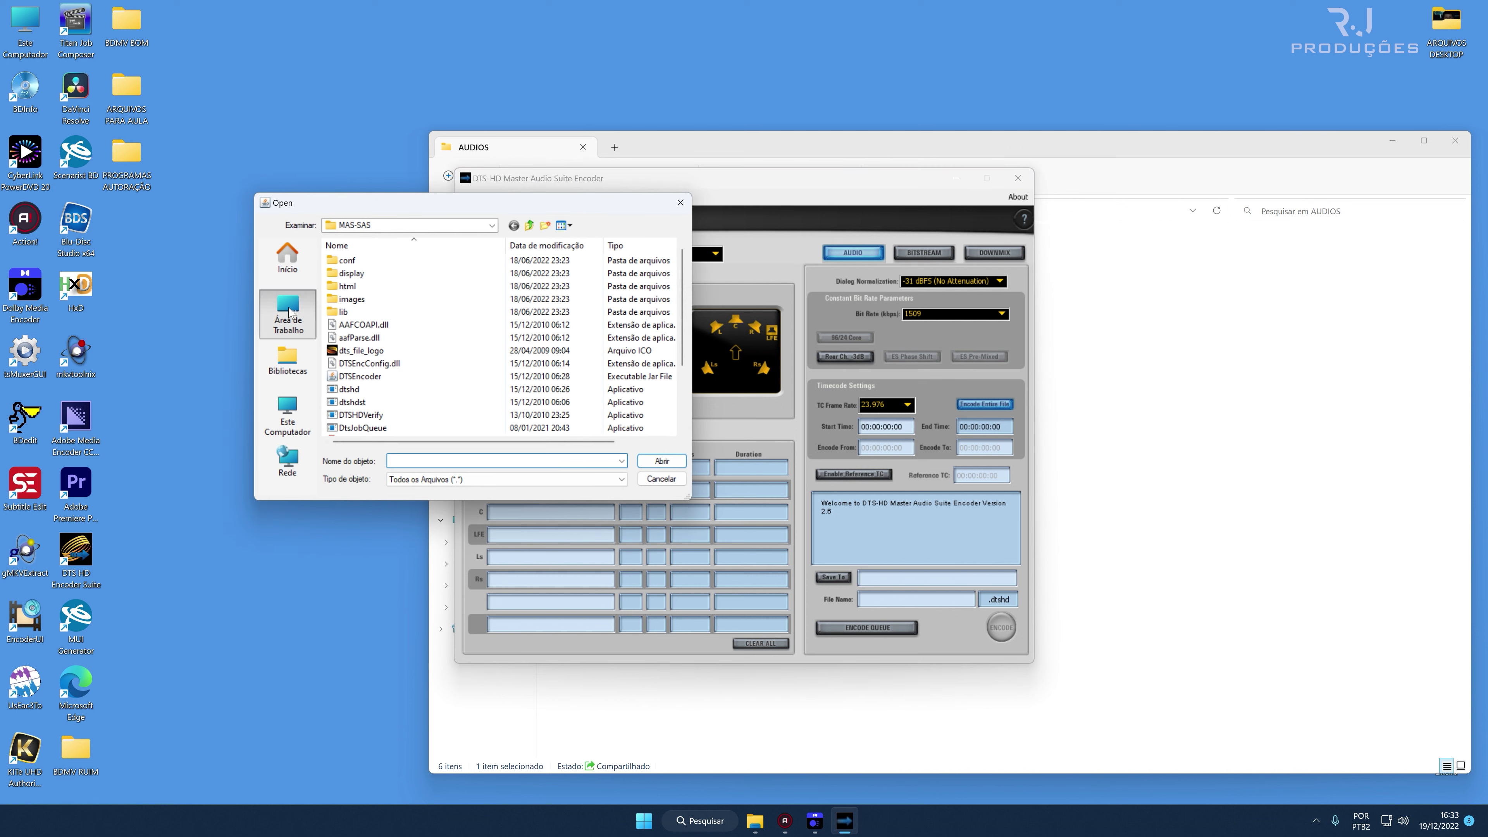
{"action": "scroll", "coordinate": [433, 410], "scroll_direction": "down", "scroll_amount": 5}
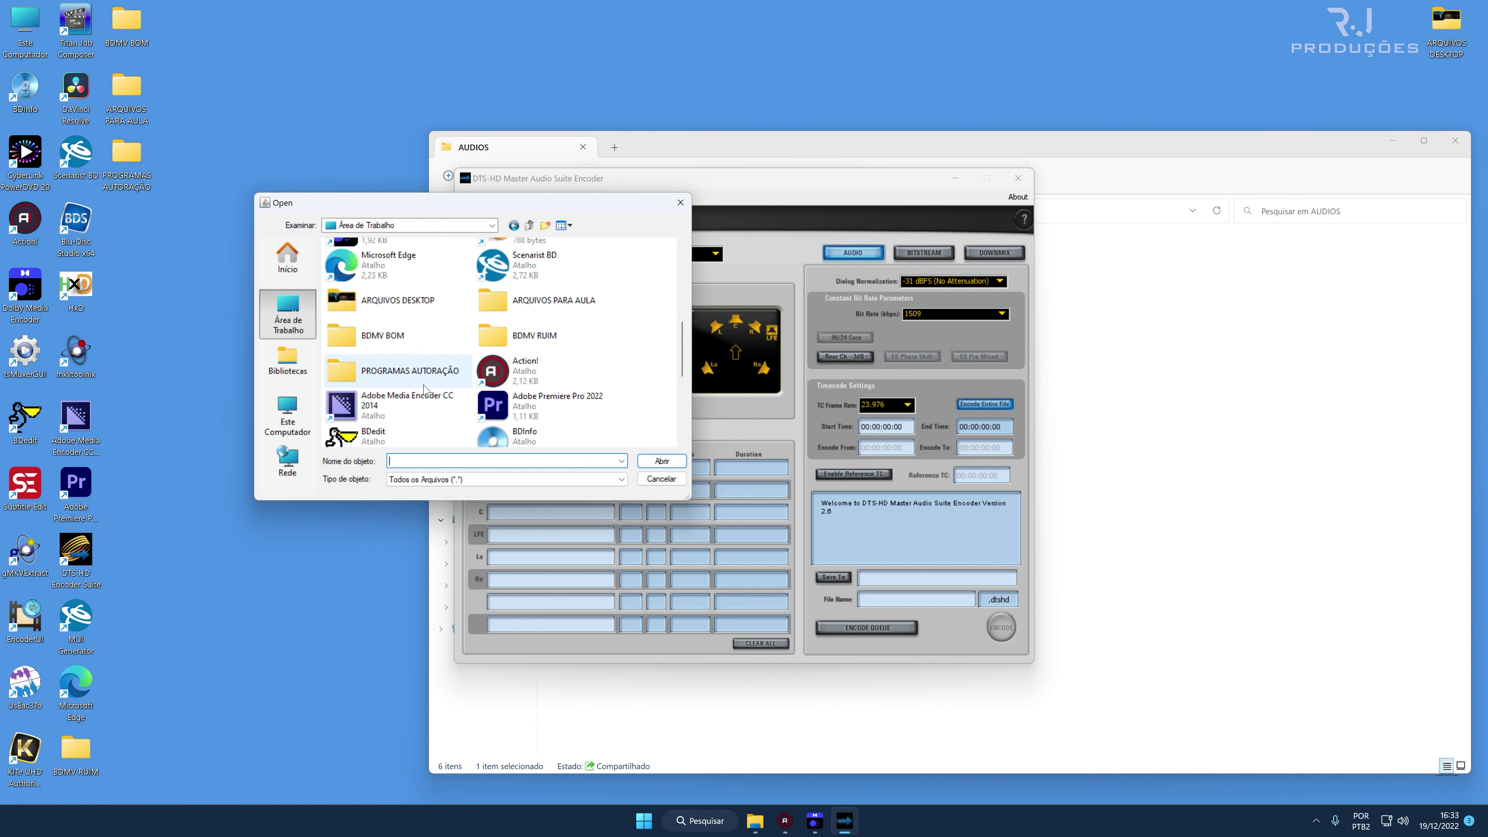
{"action": "double_click", "coordinate": [534, 313]}
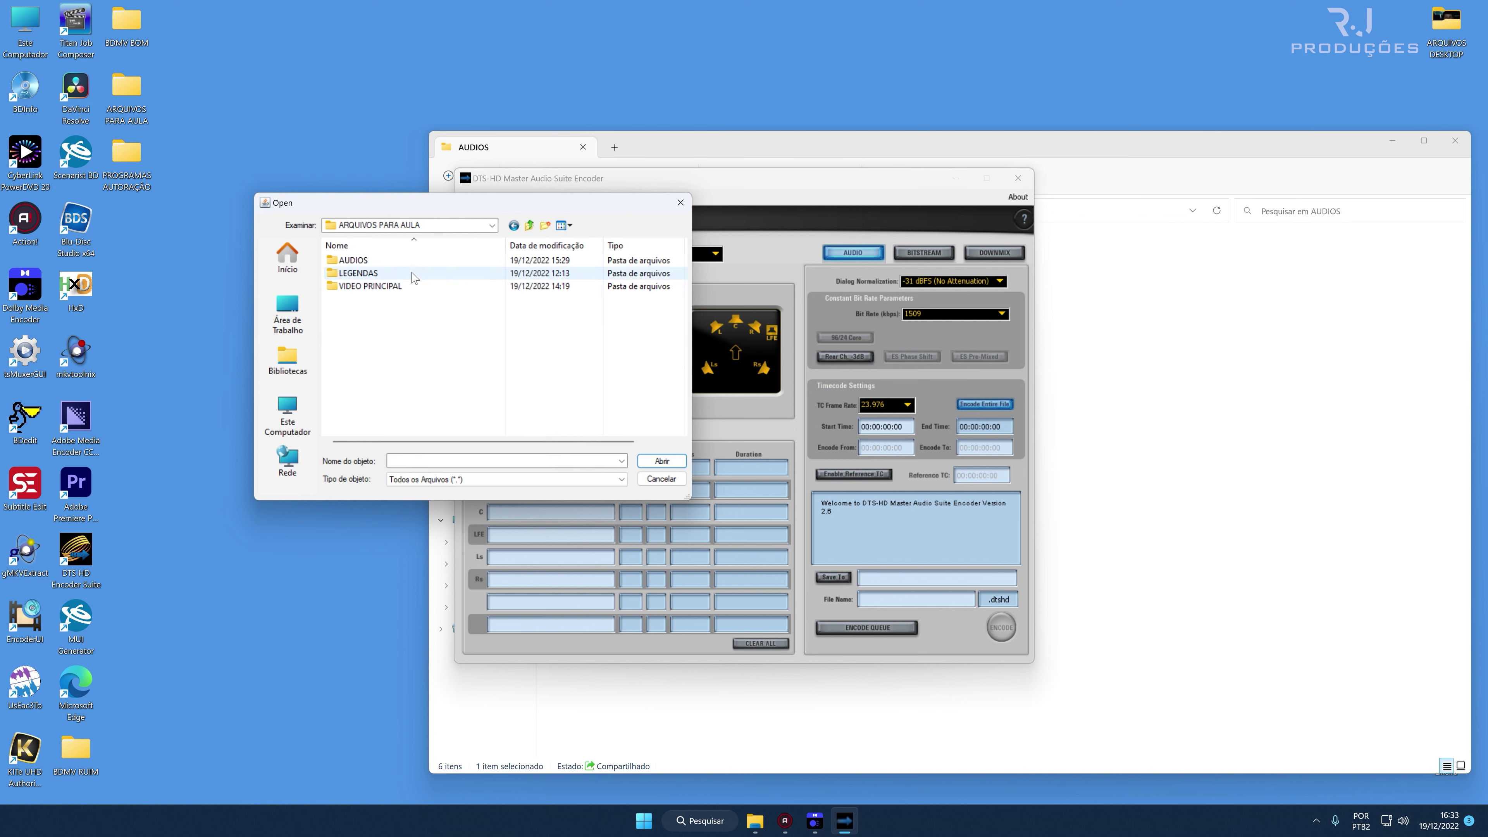
{"action": "double_click", "coordinate": [399, 261]}
{"action": "double_click", "coordinate": [364, 315]}
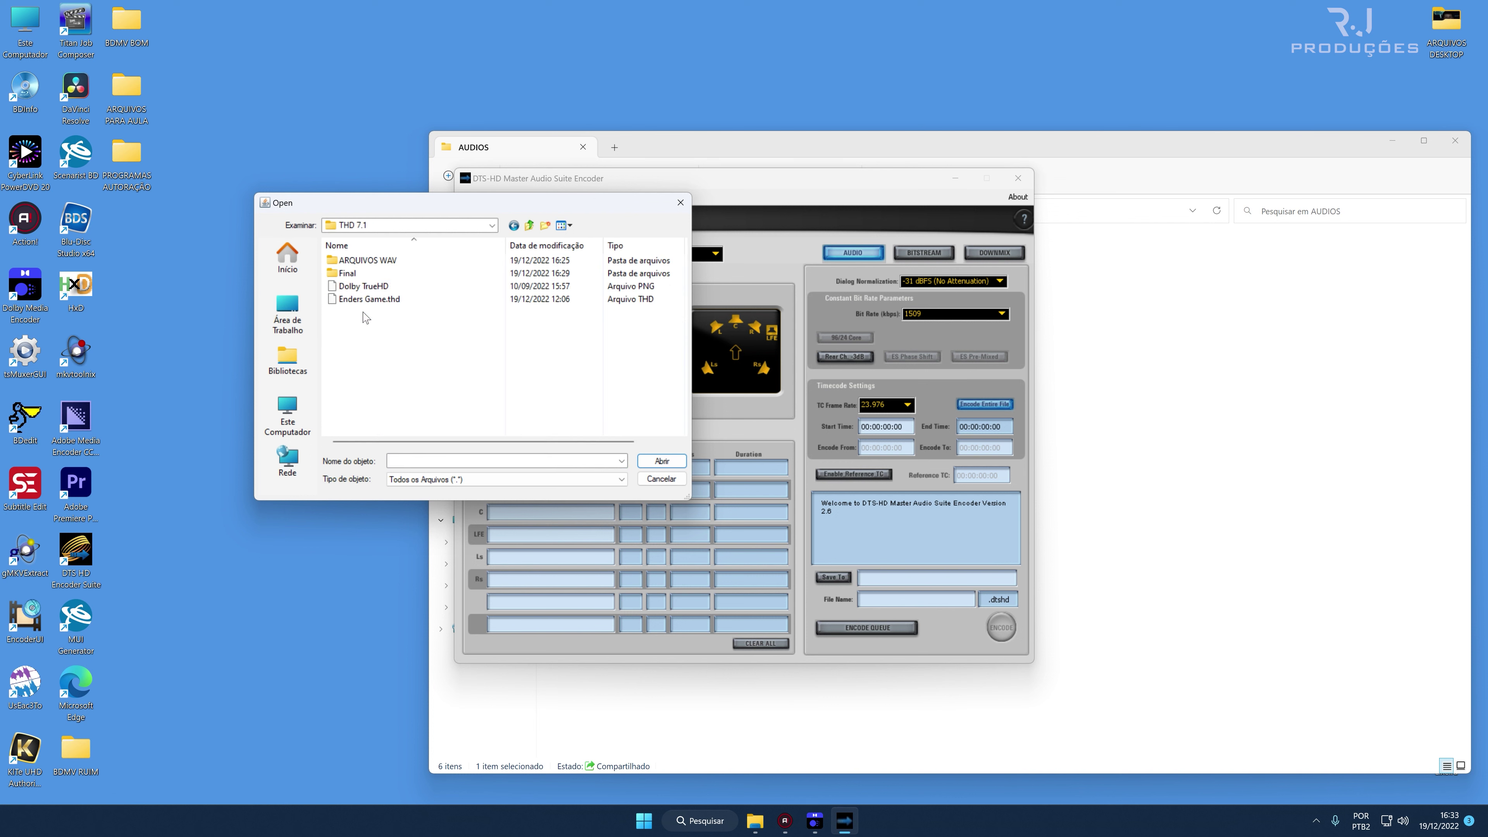
{"action": "double_click", "coordinate": [371, 262]}
{"action": "double_click", "coordinate": [382, 273]}
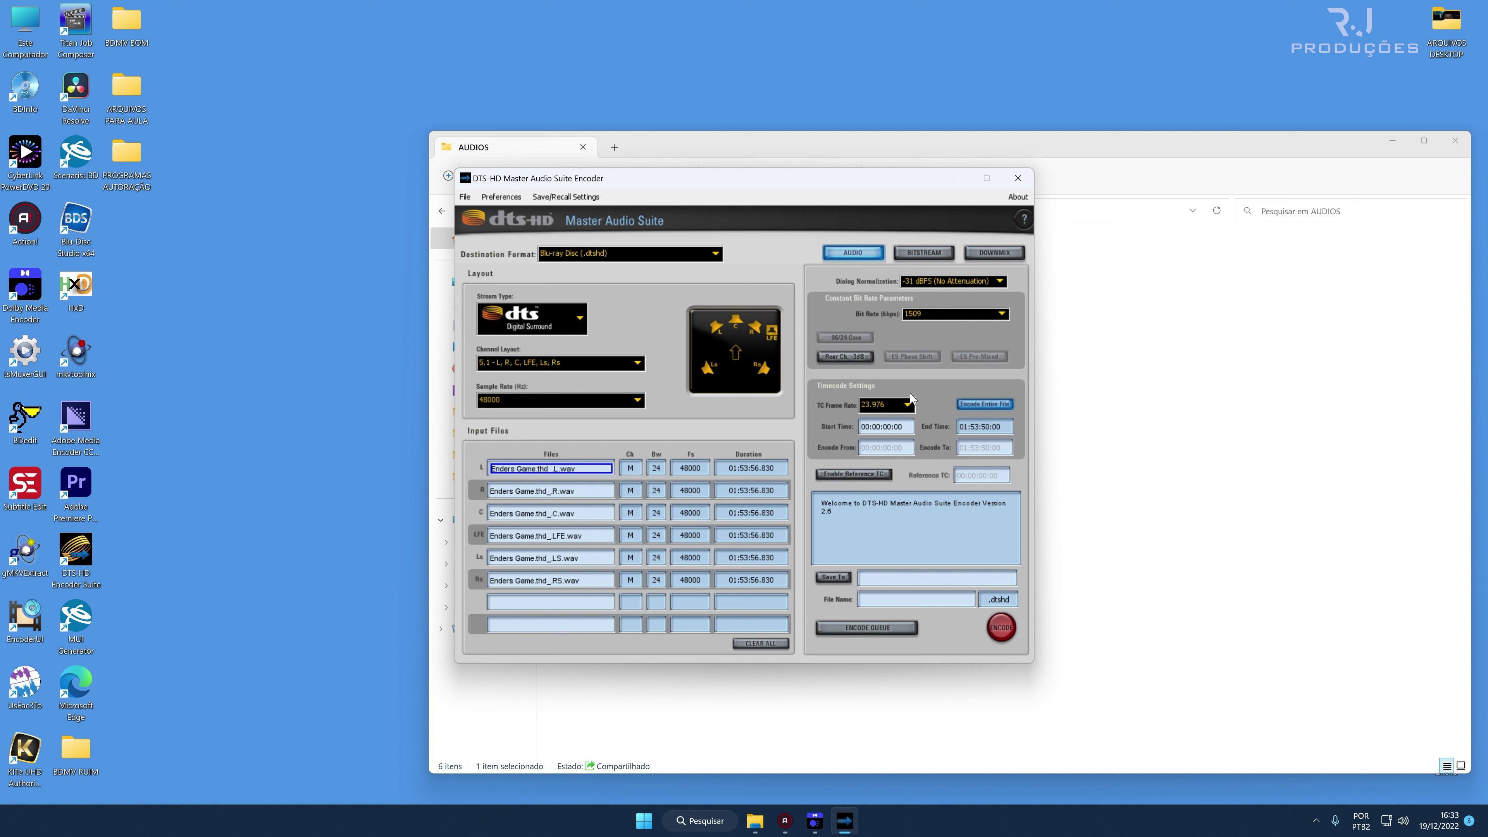
{"action": "left_click", "coordinate": [886, 404]}
{"action": "left_click", "coordinate": [874, 430]}
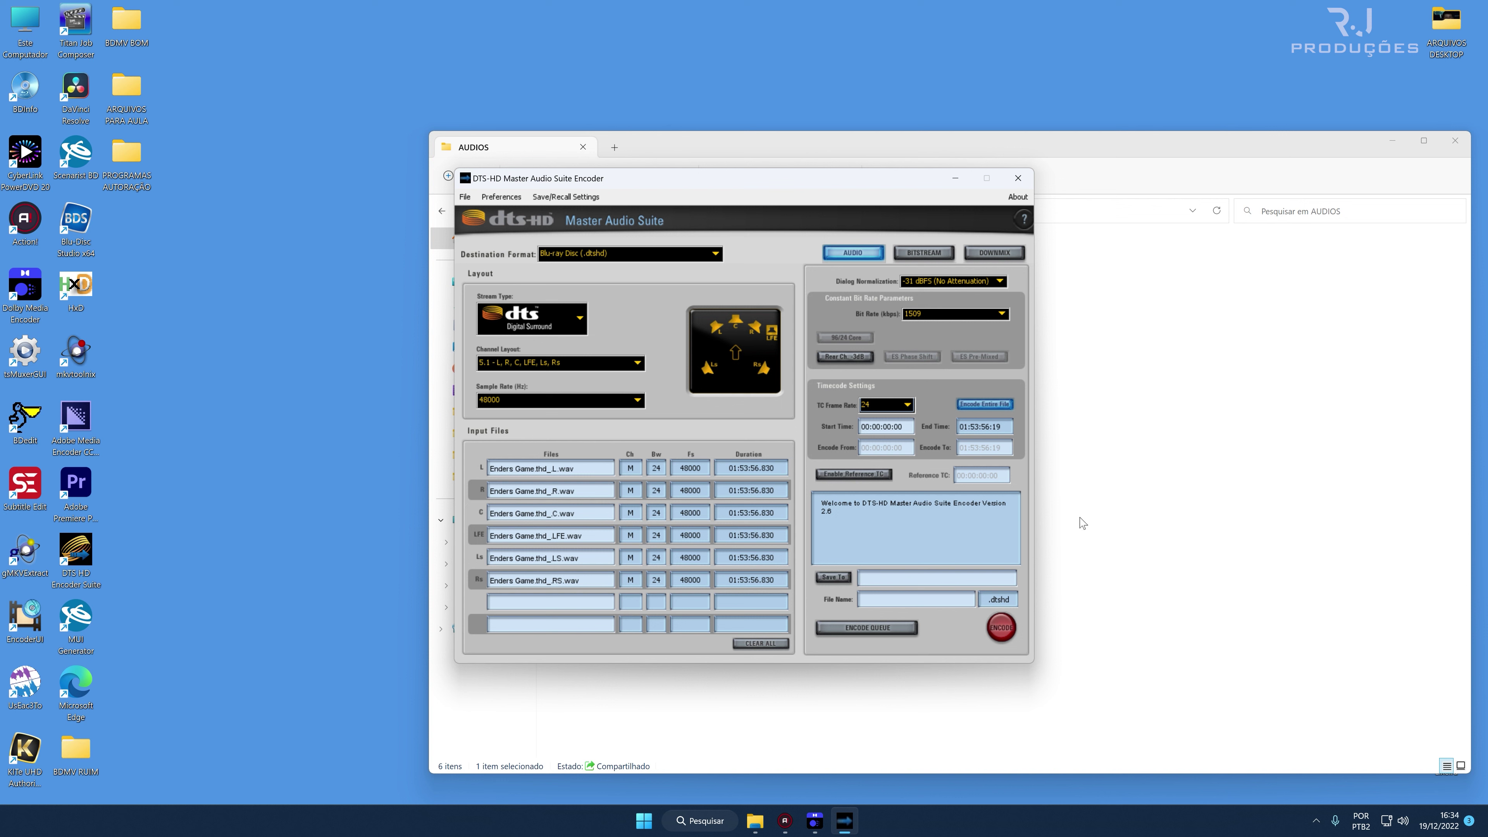
Set the encode output to the desktop with the file name "ender dts" and the bit rate to 1509 kbps.
{"action": "left_click", "coordinate": [829, 577]}
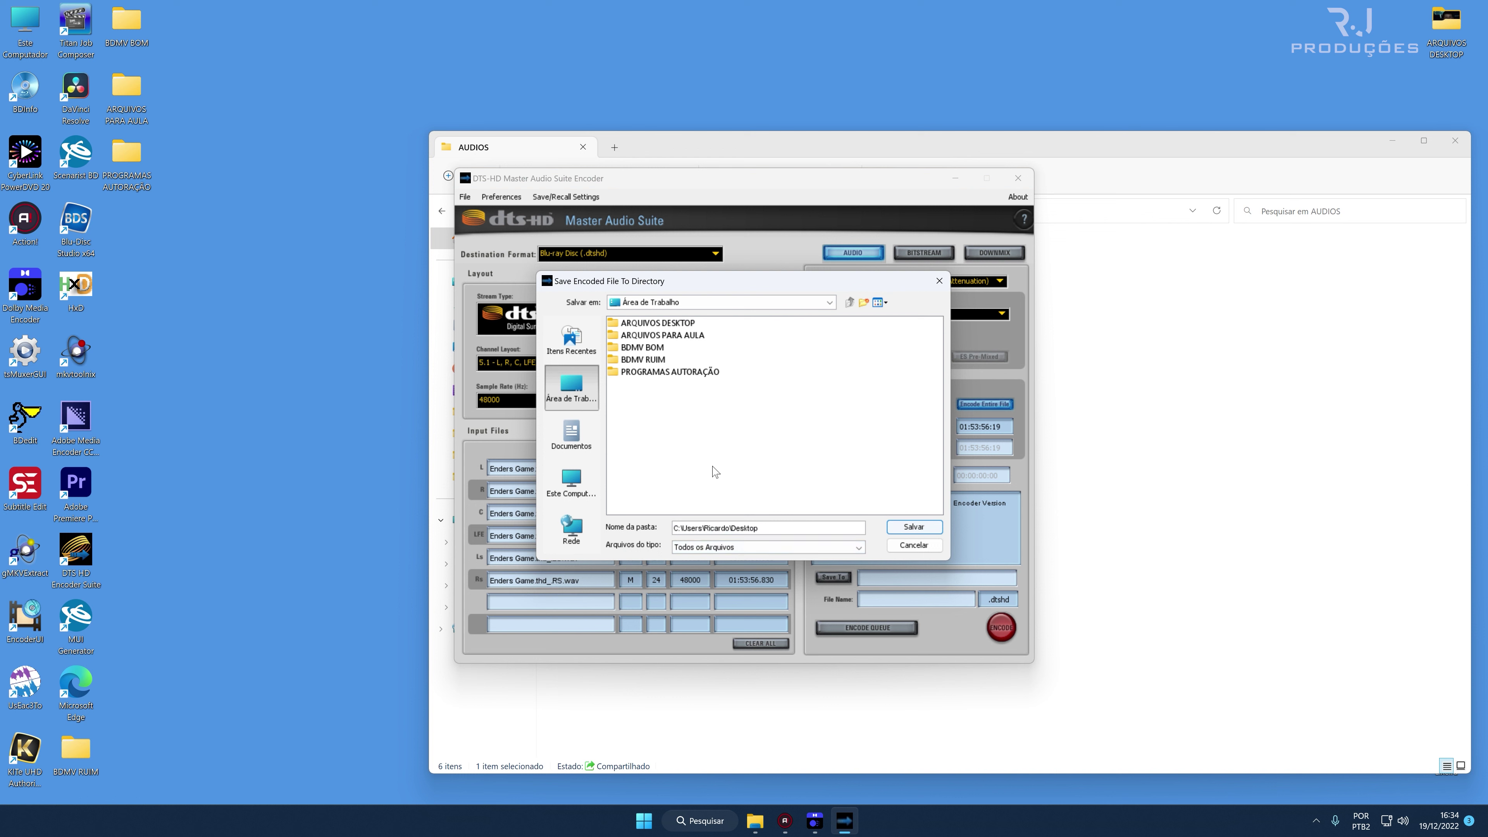
{"action": "left_click", "coordinate": [911, 527]}
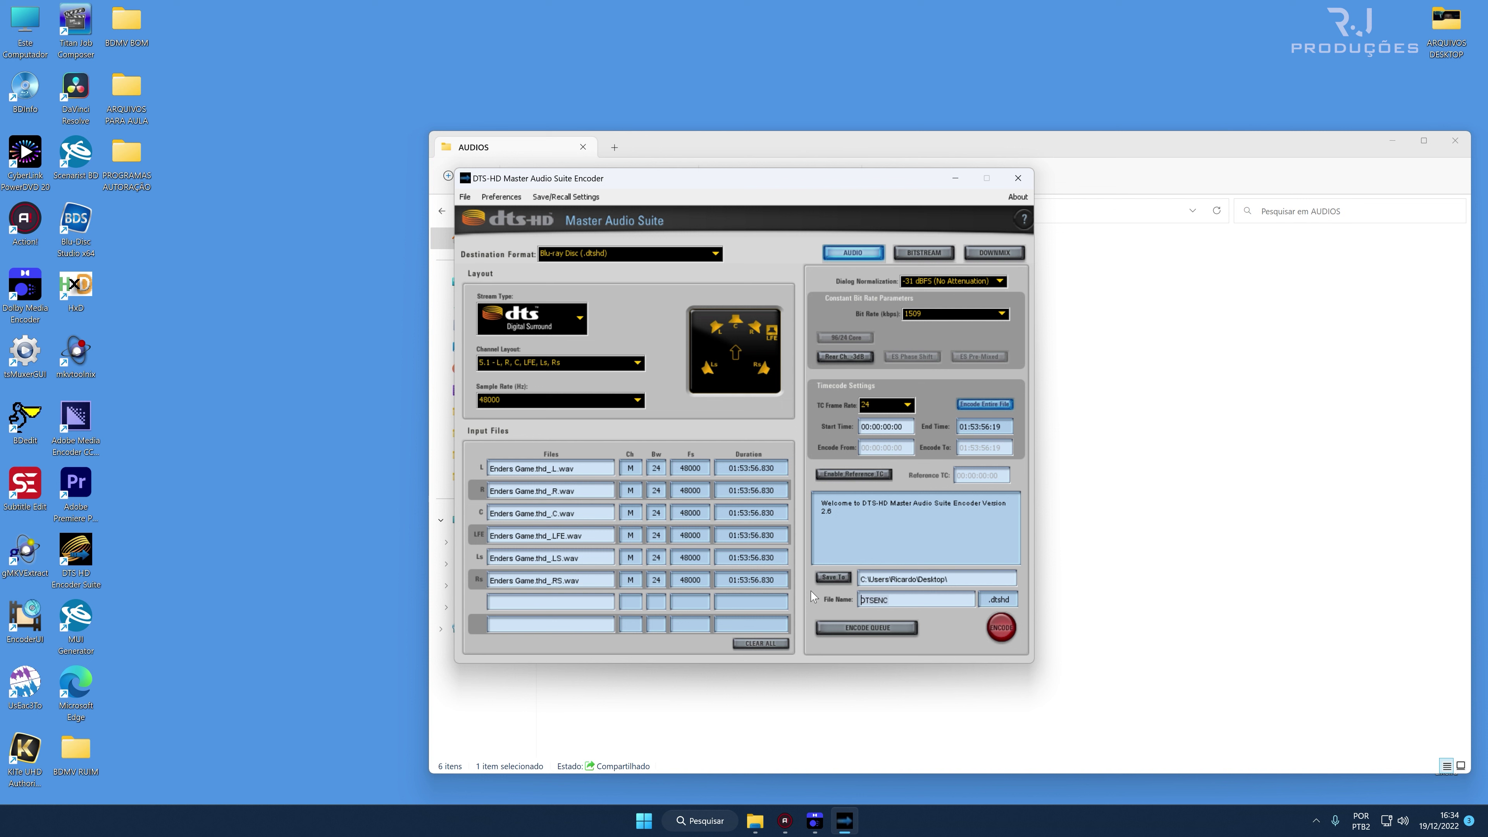
{"action": "key", "text": "ctrl+a"}
{"action": "type", "text": "ender dts"}
{"action": "left_click", "coordinate": [936, 313]}
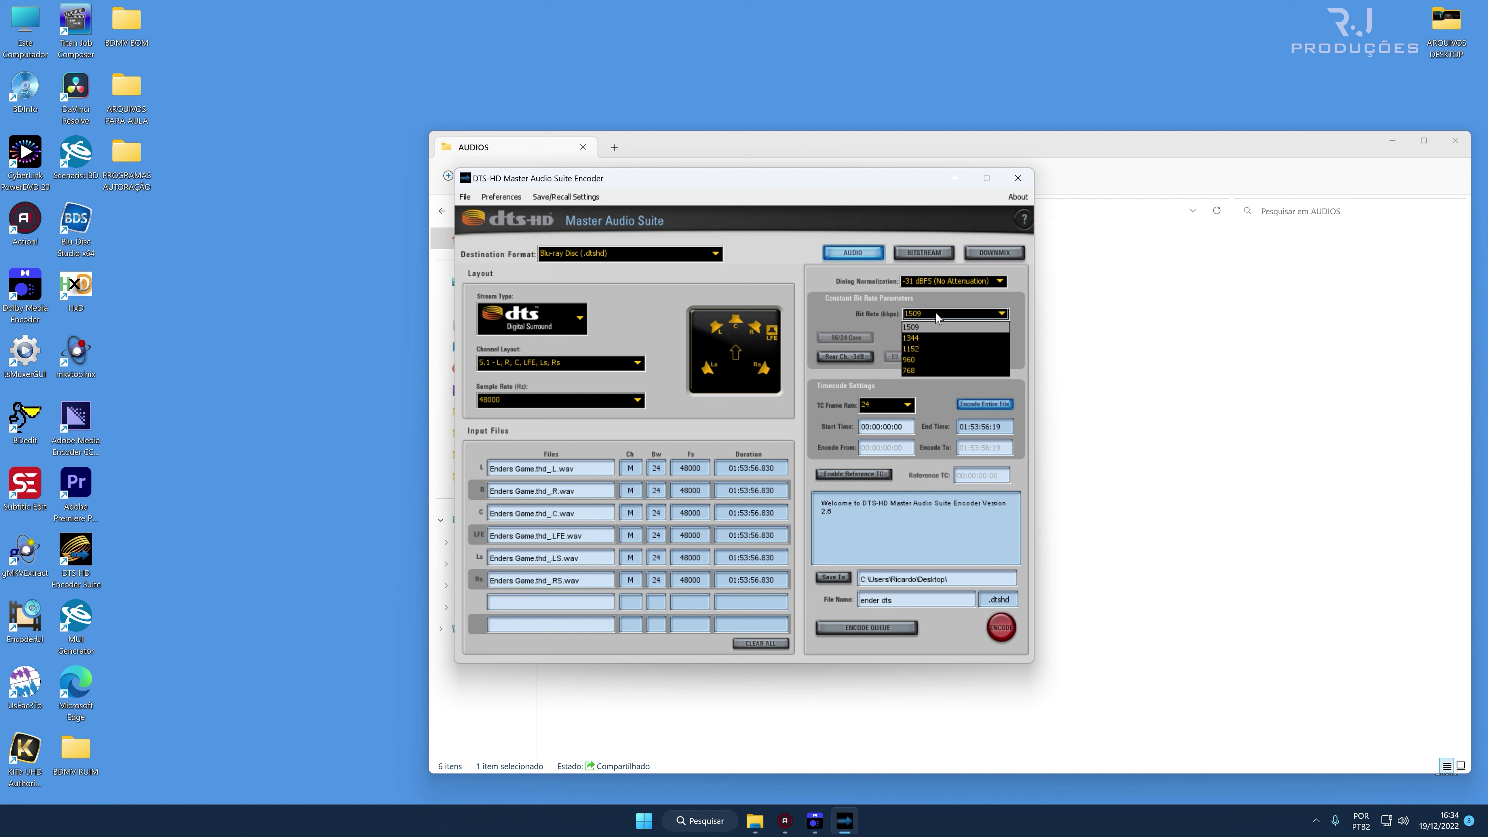
{"action": "left_click", "coordinate": [919, 327]}
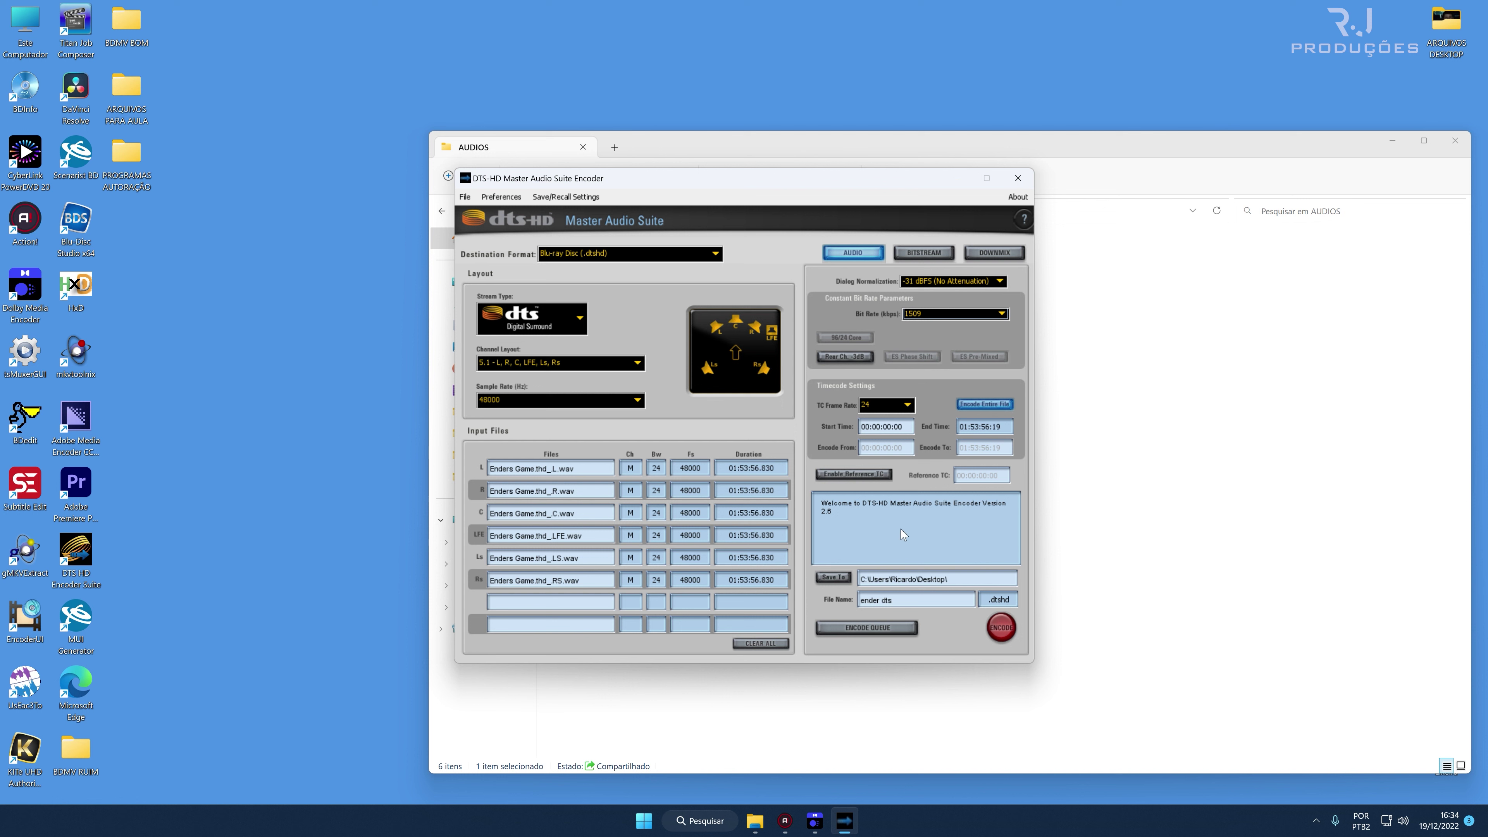
Start the ender dts encode, cancel the job in the Encode Queue, and close the queue.
{"action": "left_click", "coordinate": [1002, 628]}
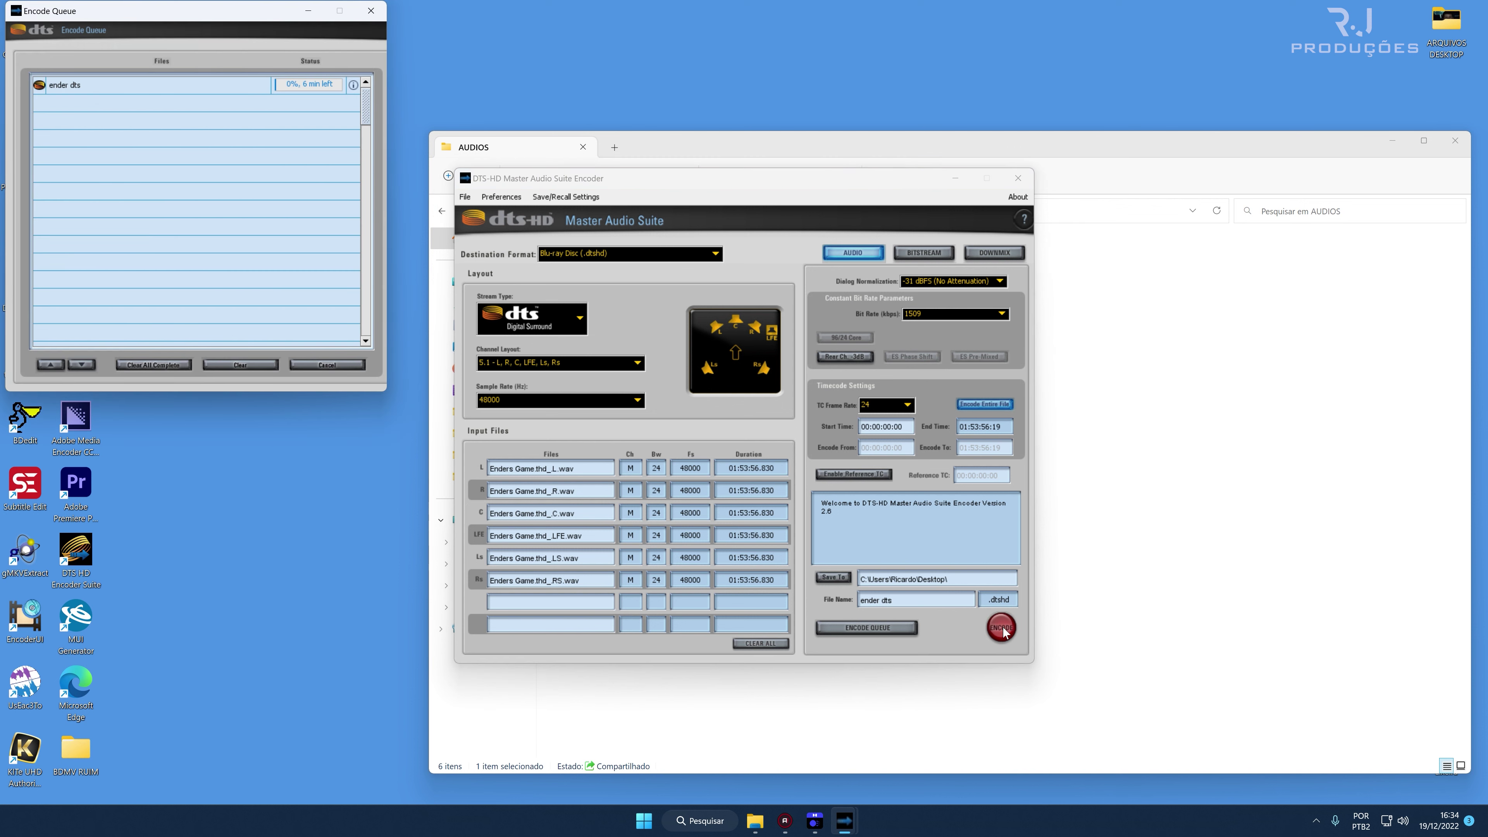
{"action": "left_click_drag", "start_coordinate": [167, 12], "coordinate": [312, 154]}
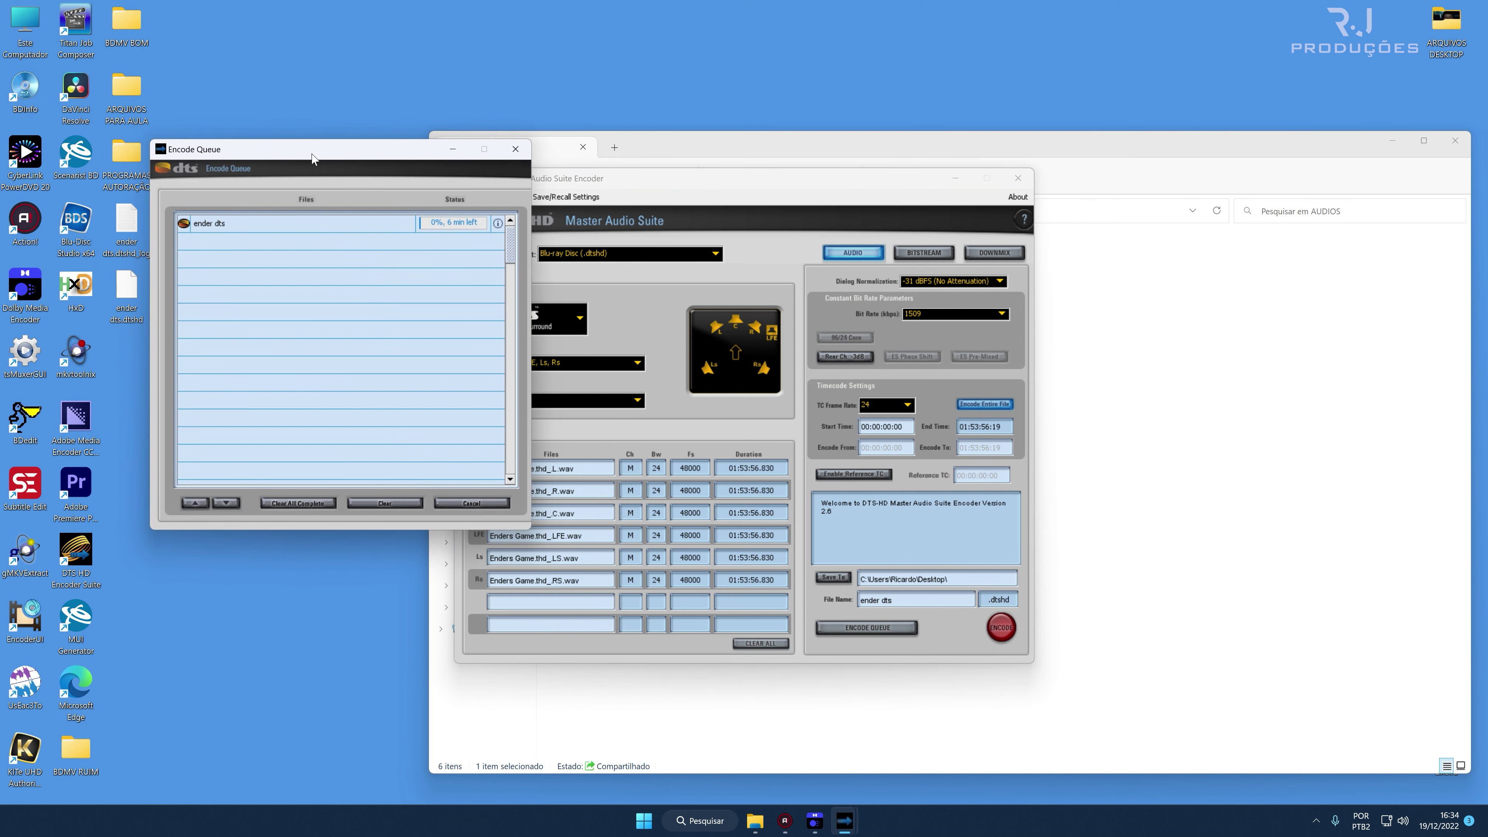
{"action": "left_click", "coordinate": [222, 221]}
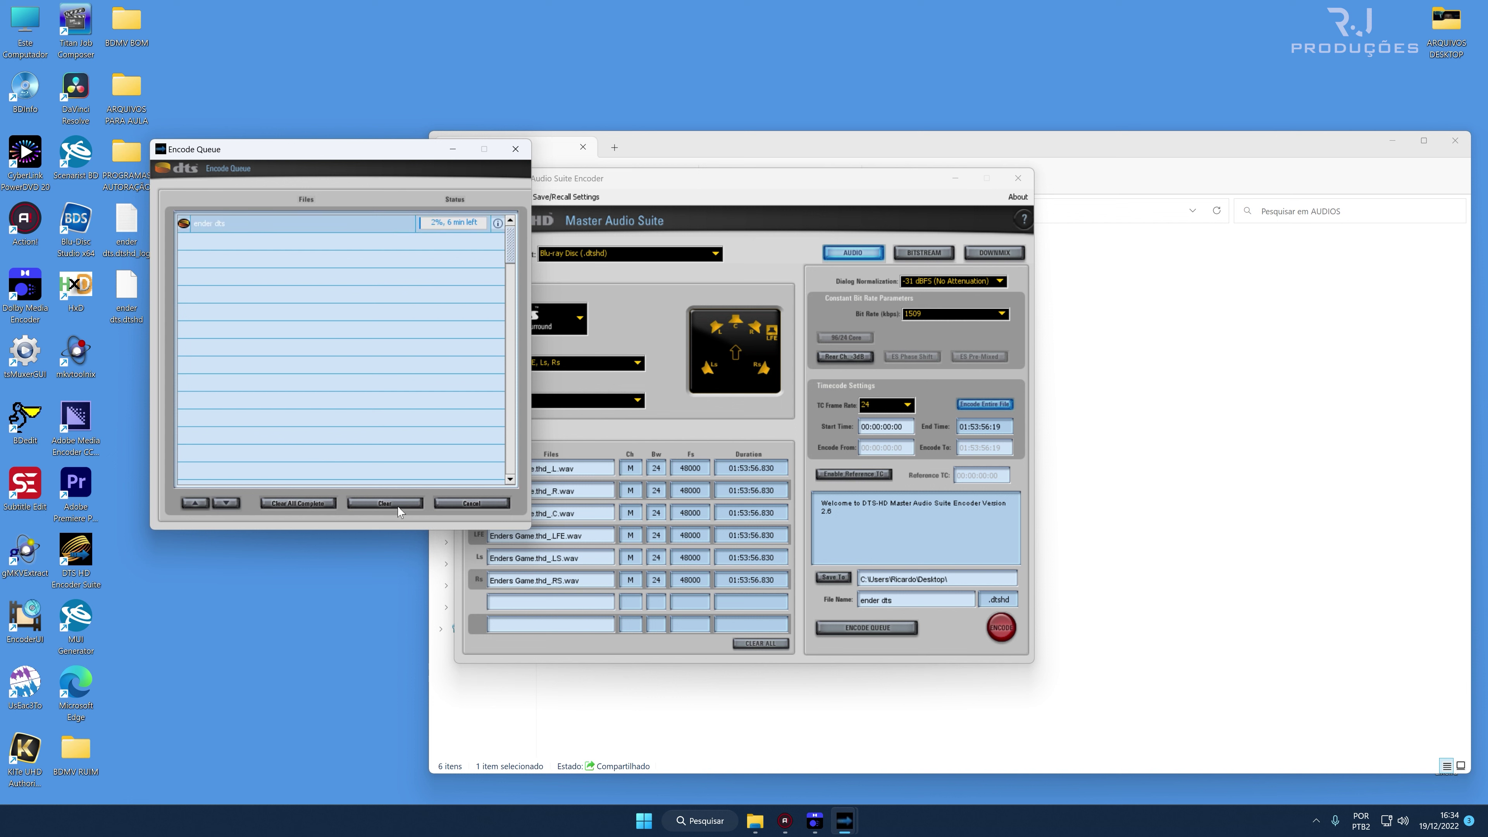
{"action": "left_click", "coordinate": [465, 503]}
{"action": "left_click", "coordinate": [728, 423]}
{"action": "left_click", "coordinate": [515, 150]}
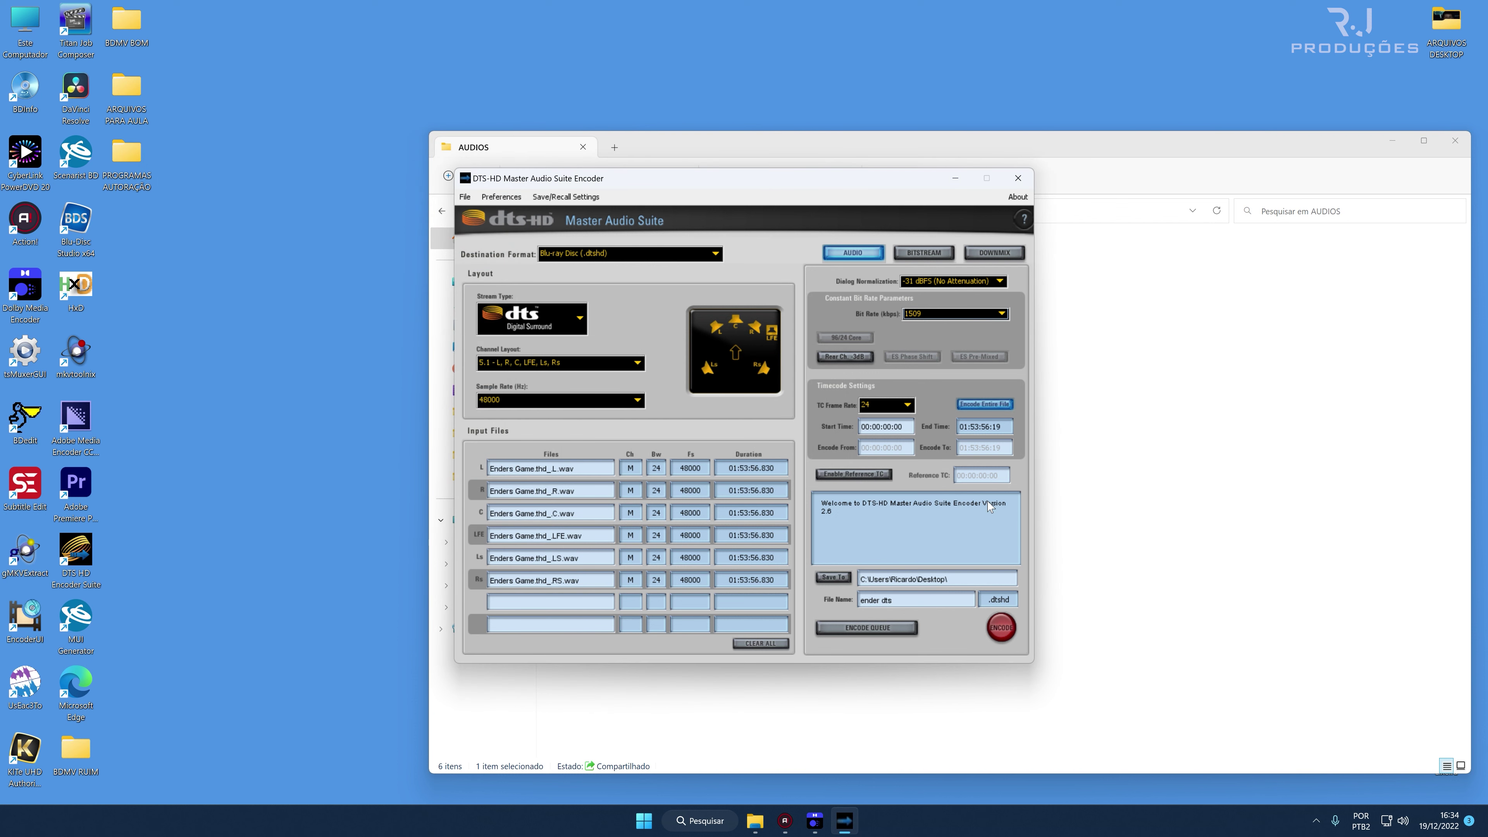
In File Explorer's DTS 5.1 folder, rename ender_dts.dtshd to ender_dts.dts and accept the extension change.
{"action": "left_click", "coordinate": [1233, 528]}
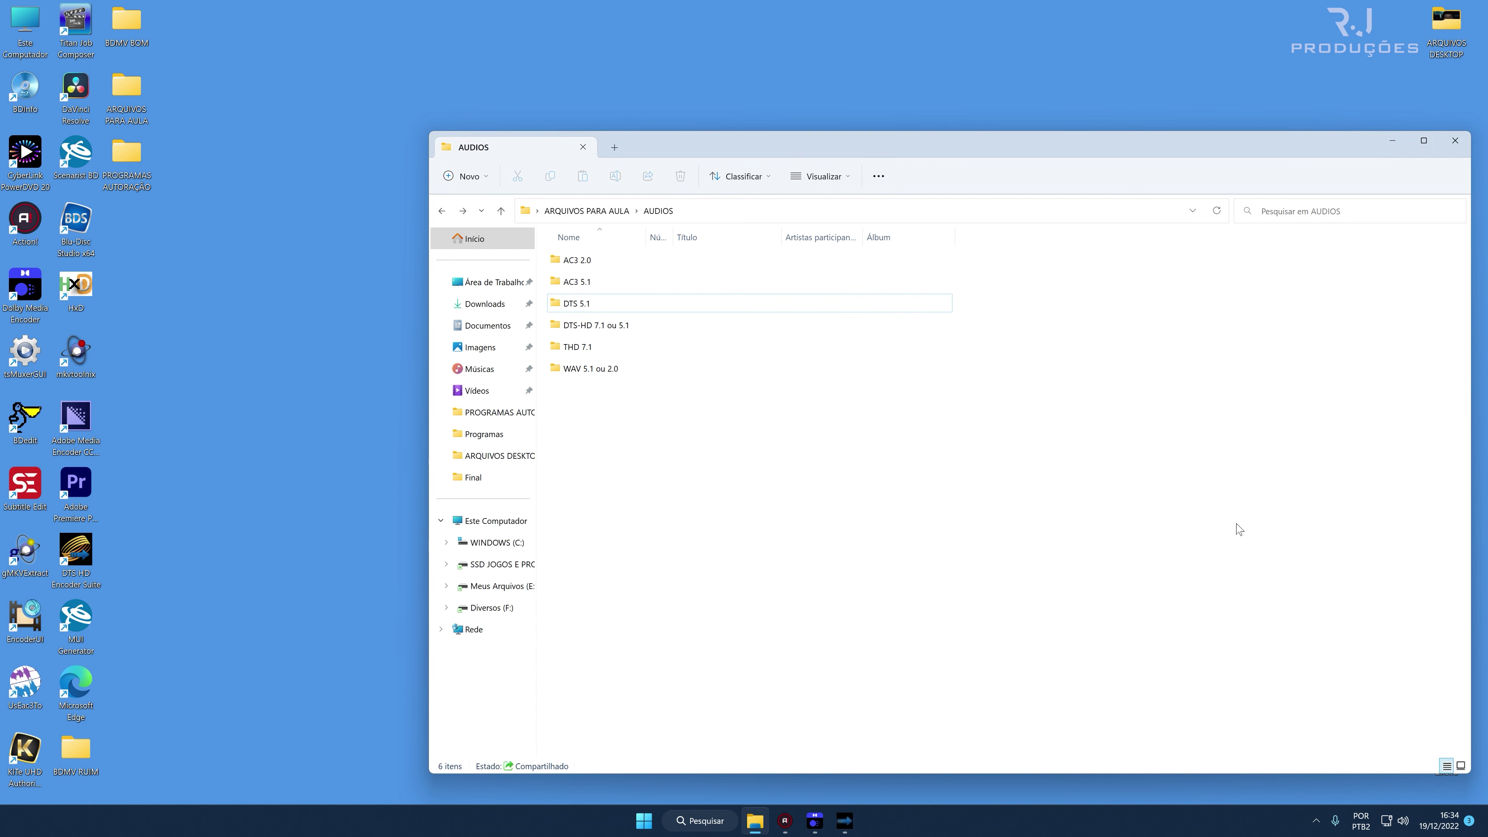
{"action": "left_click", "coordinate": [845, 823]}
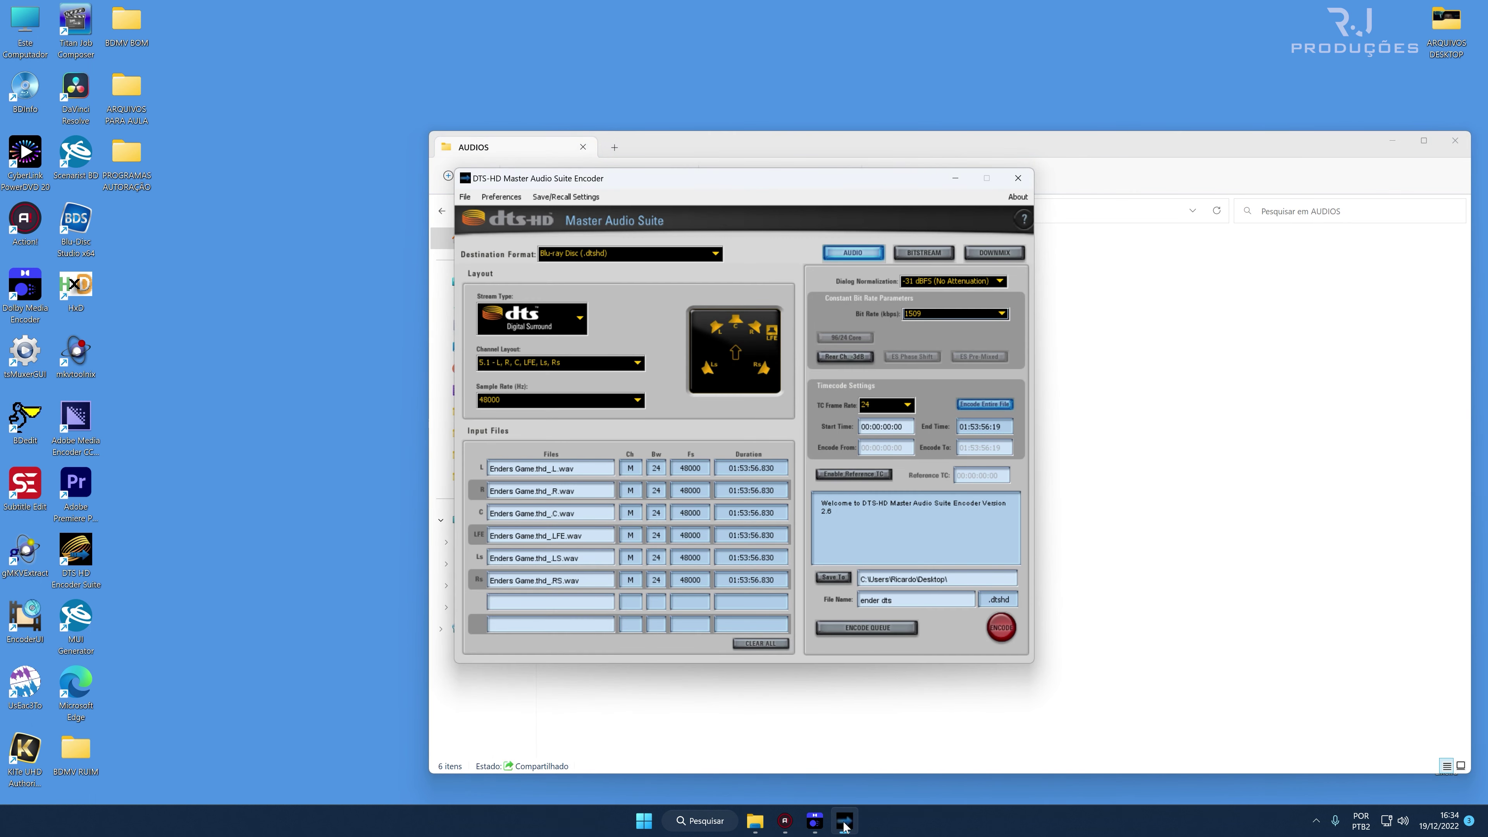
{"action": "left_click", "coordinate": [845, 826]}
{"action": "left_click", "coordinate": [590, 309]}
{"action": "double_click", "coordinate": [590, 309]}
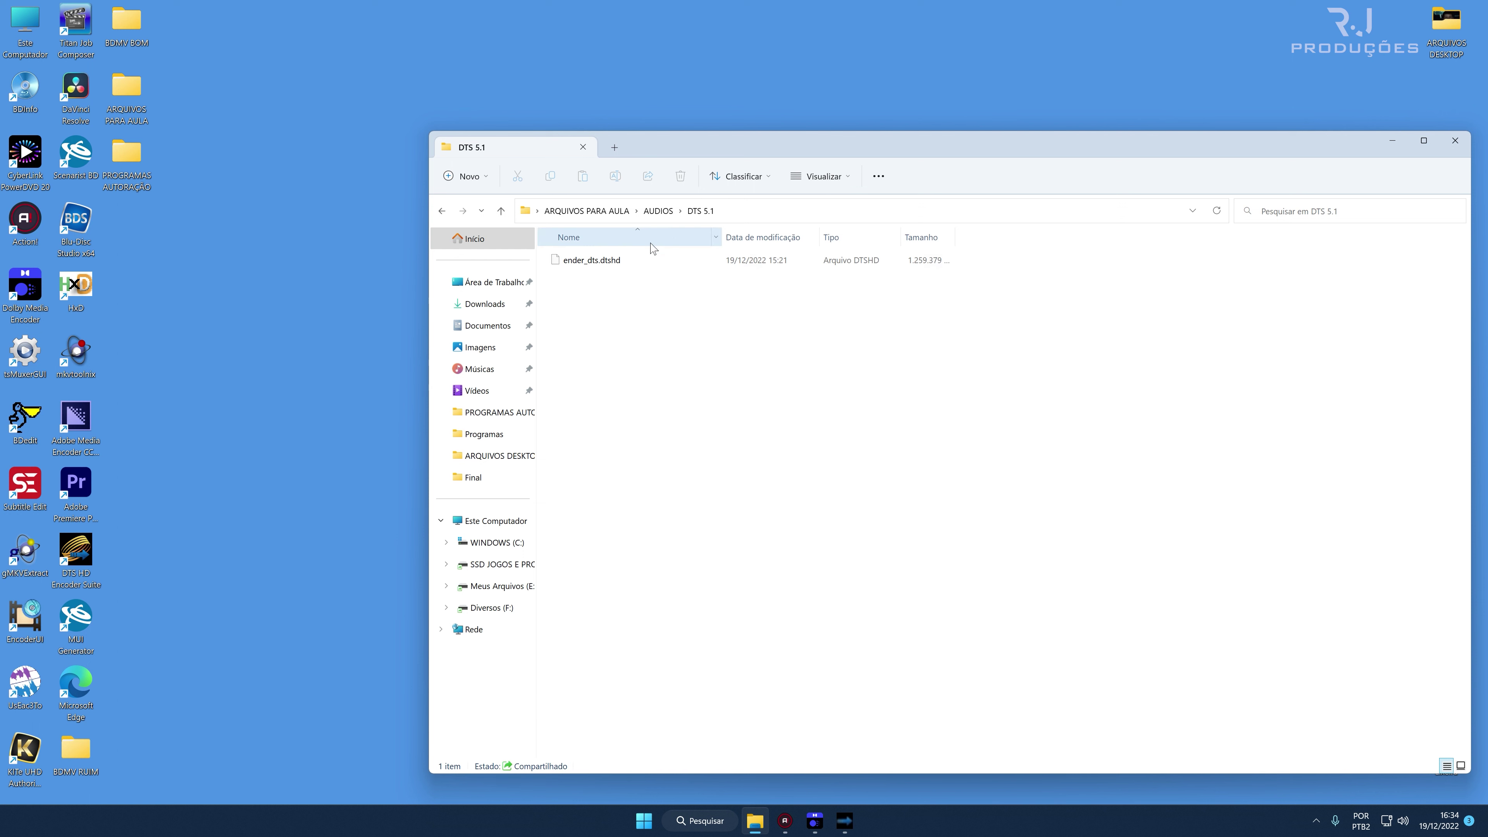
{"action": "right_click", "coordinate": [604, 267]}
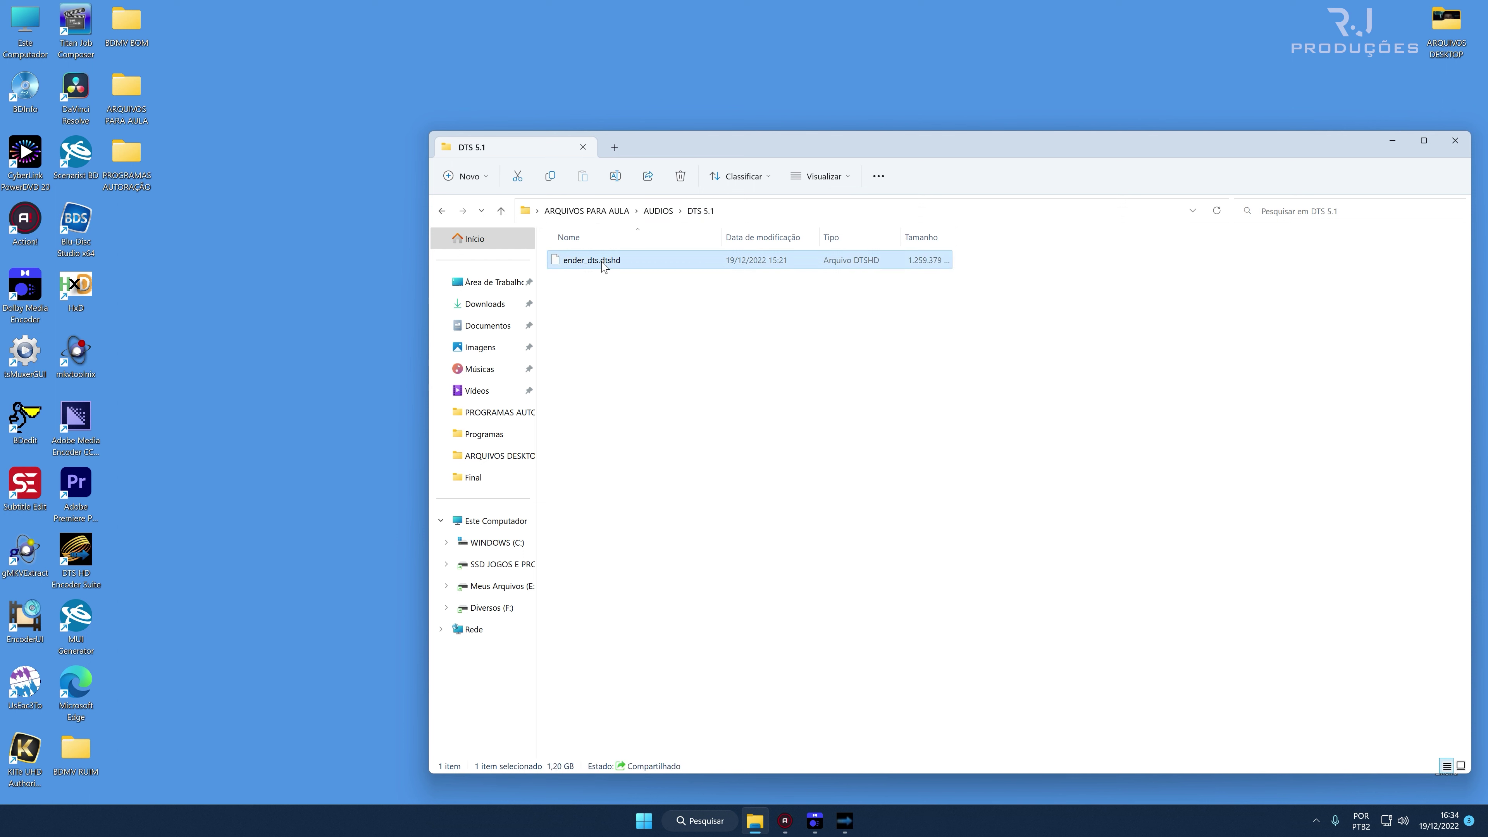
{"action": "left_click", "coordinate": [675, 278]}
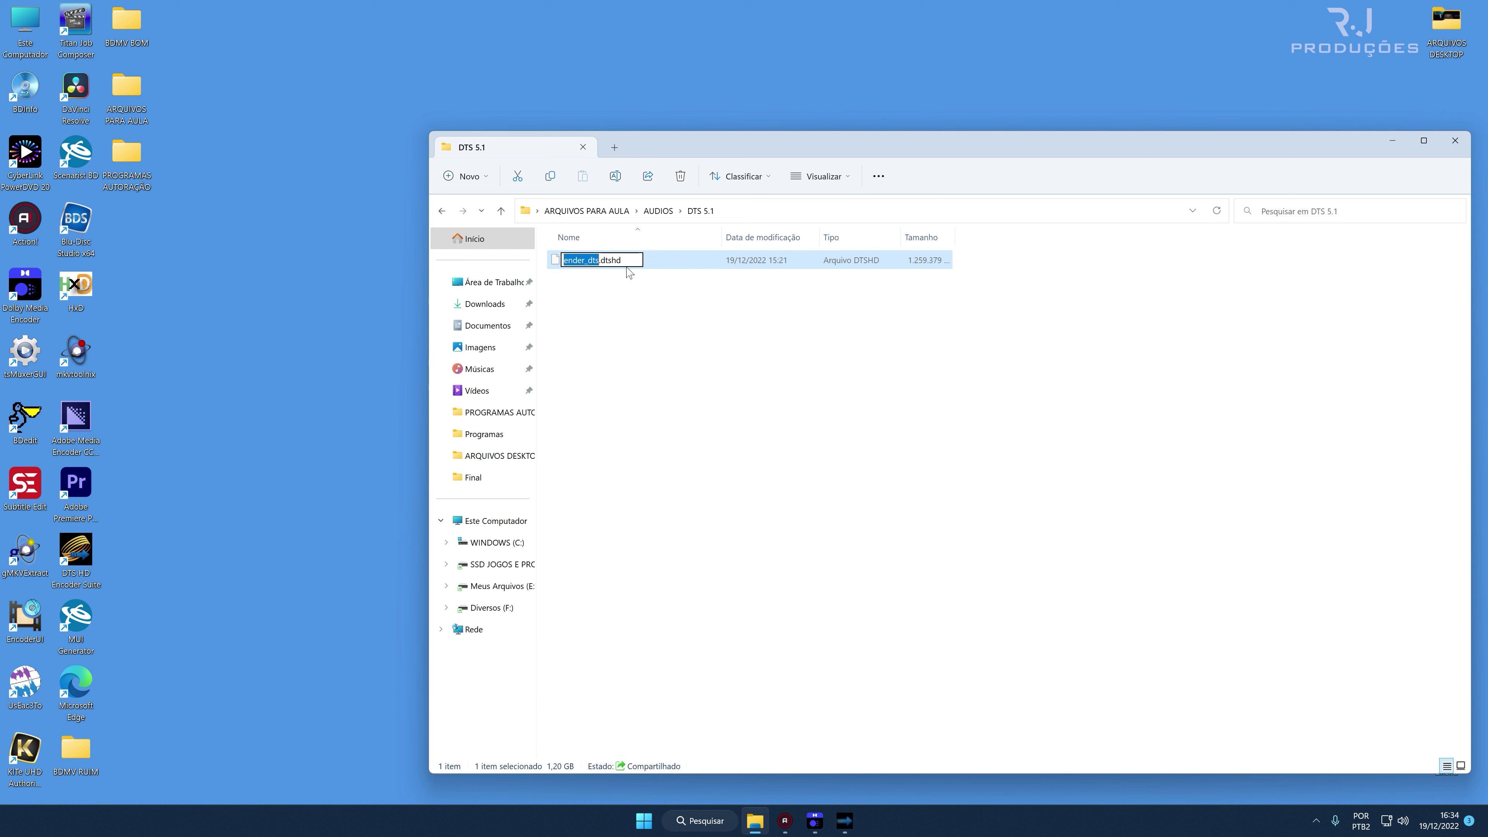
{"action": "left_click_drag", "start_coordinate": [613, 259], "coordinate": [622, 259]}
{"action": "key", "text": "BackSpace"}
{"action": "key", "text": "Return"}
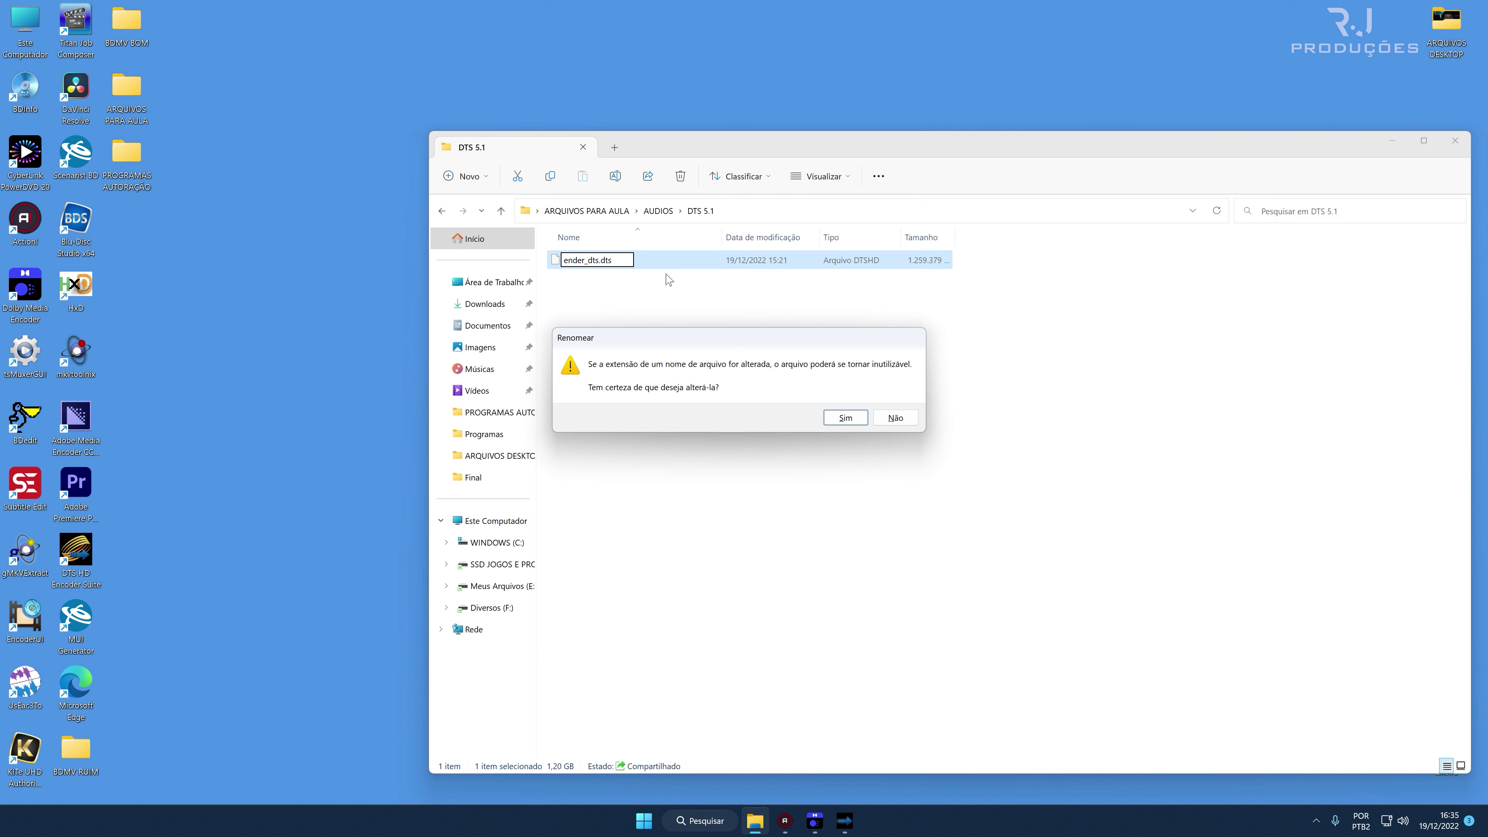
{"action": "left_click", "coordinate": [862, 422]}
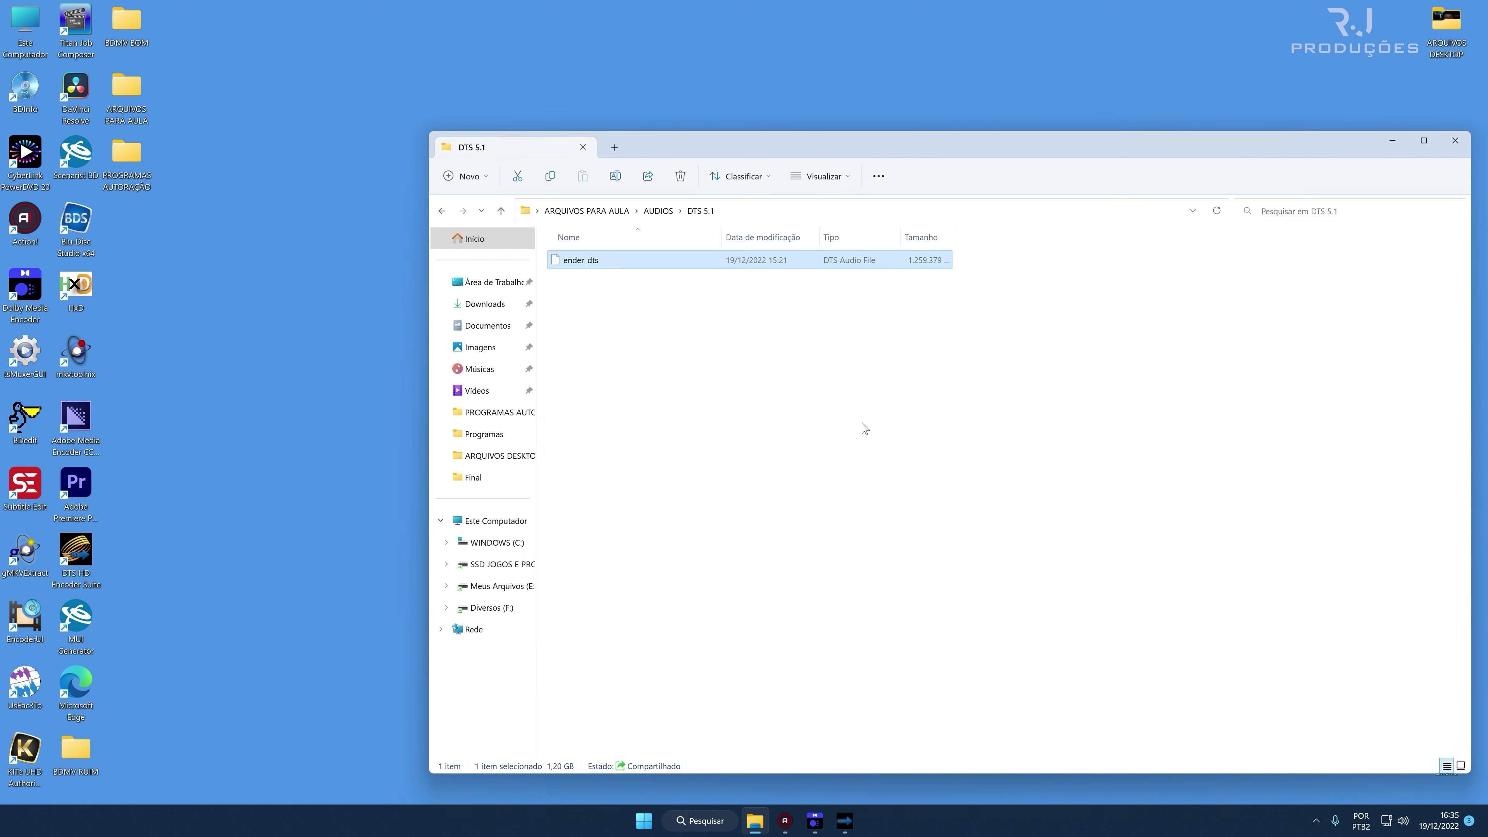
Select the DTS-HD 7.1 ou 5.1 folder in AUDIOS, and switch to the DTS-HD encoder to set the stream type to DTS-HD Master Audio.
{"action": "left_click", "coordinate": [442, 210]}
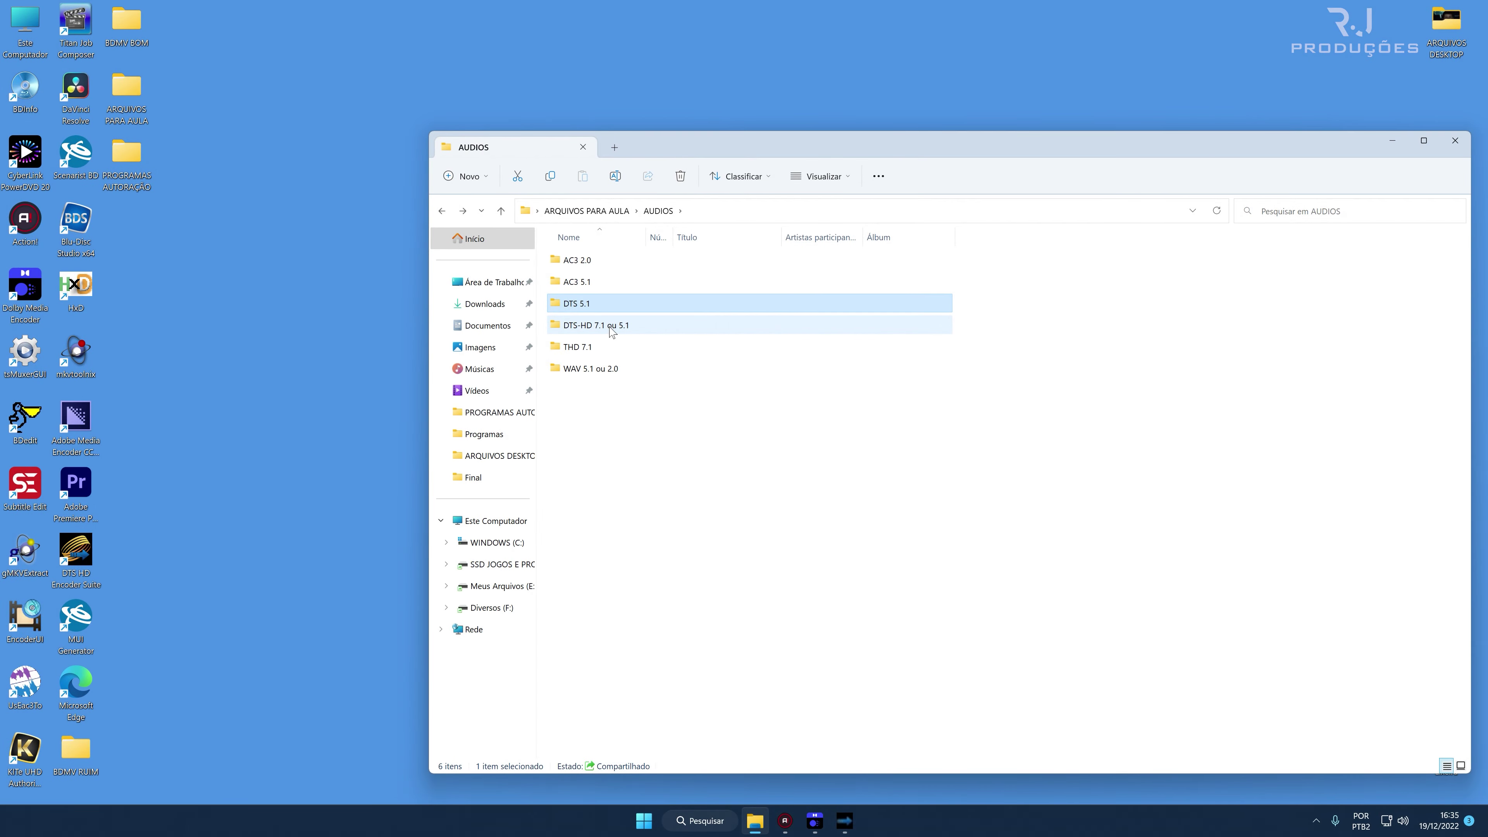
{"action": "left_click", "coordinate": [611, 330]}
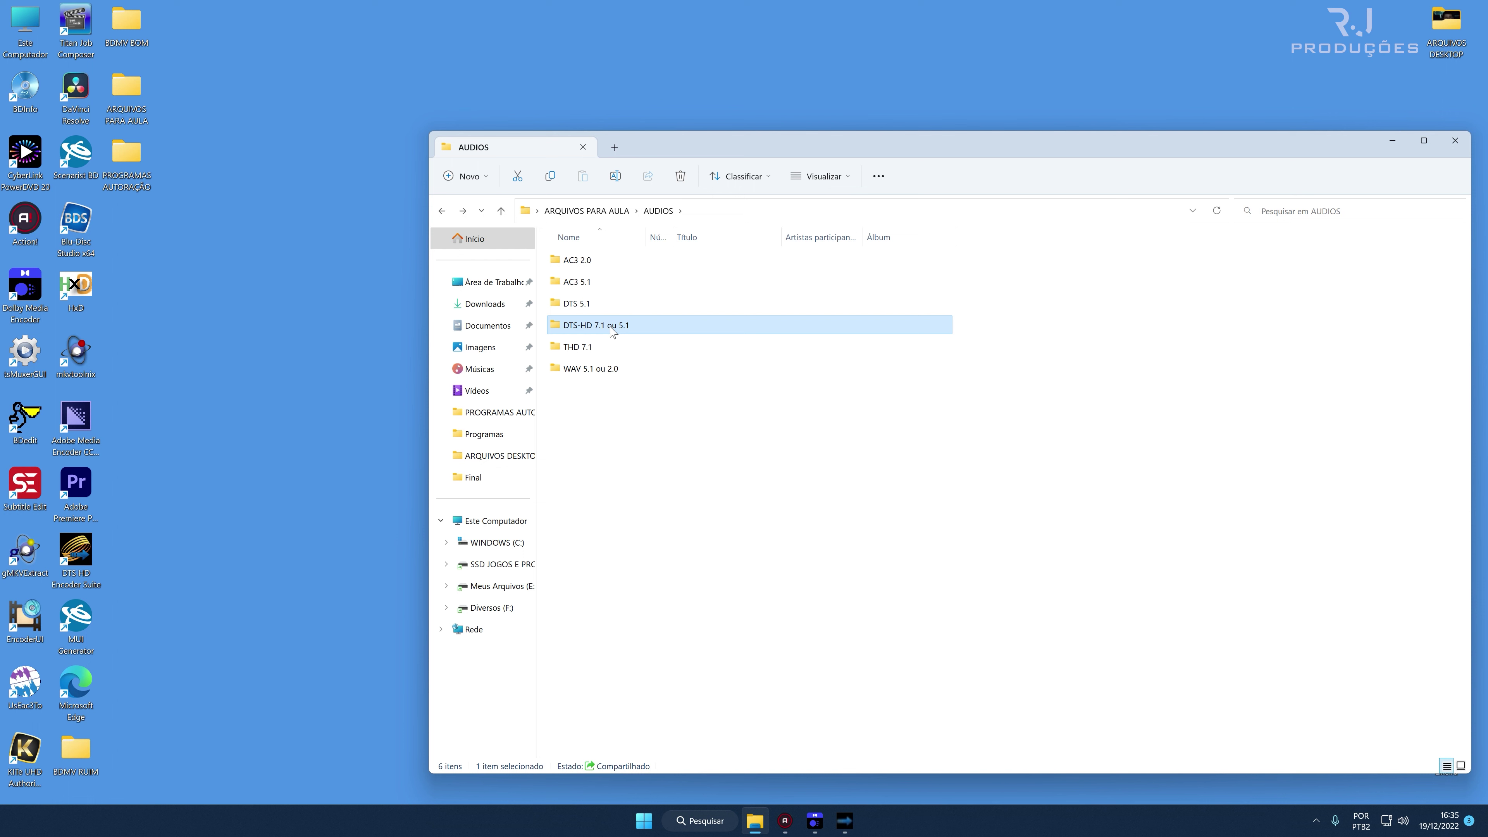
{"action": "left_click", "coordinate": [842, 821]}
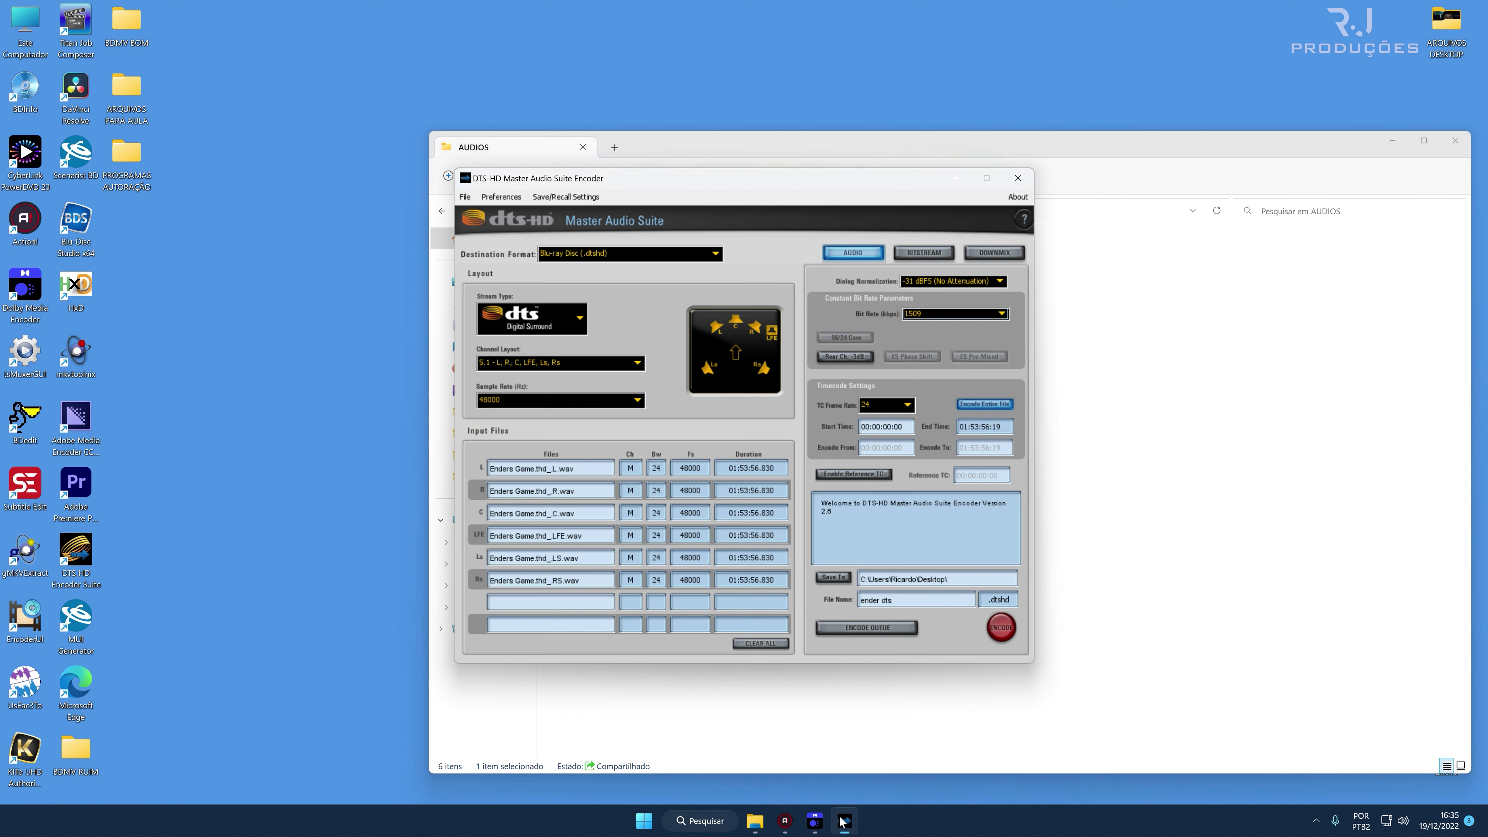
{"action": "left_click", "coordinate": [544, 321]}
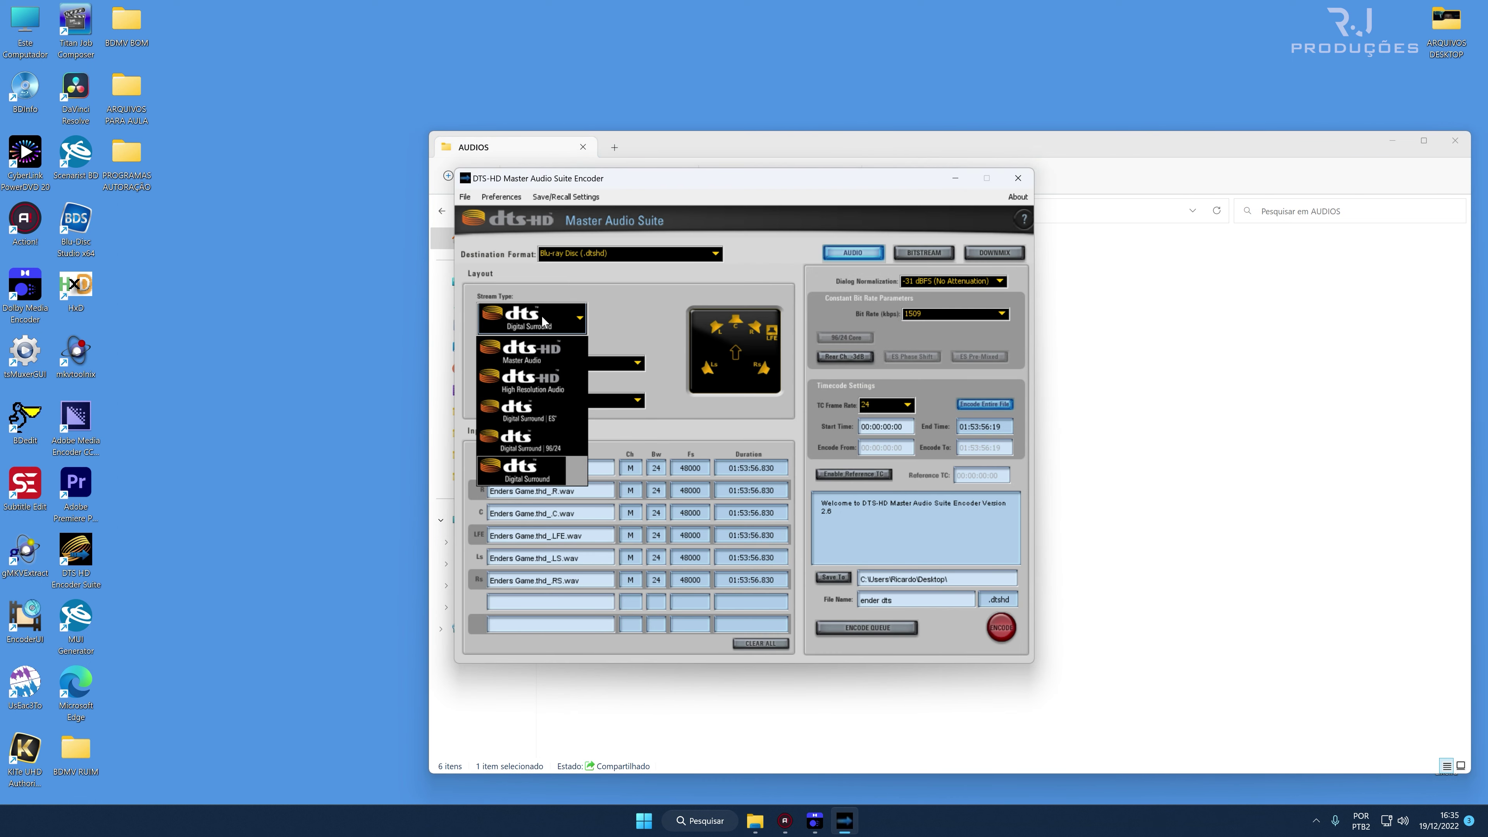
{"action": "left_click", "coordinate": [534, 352]}
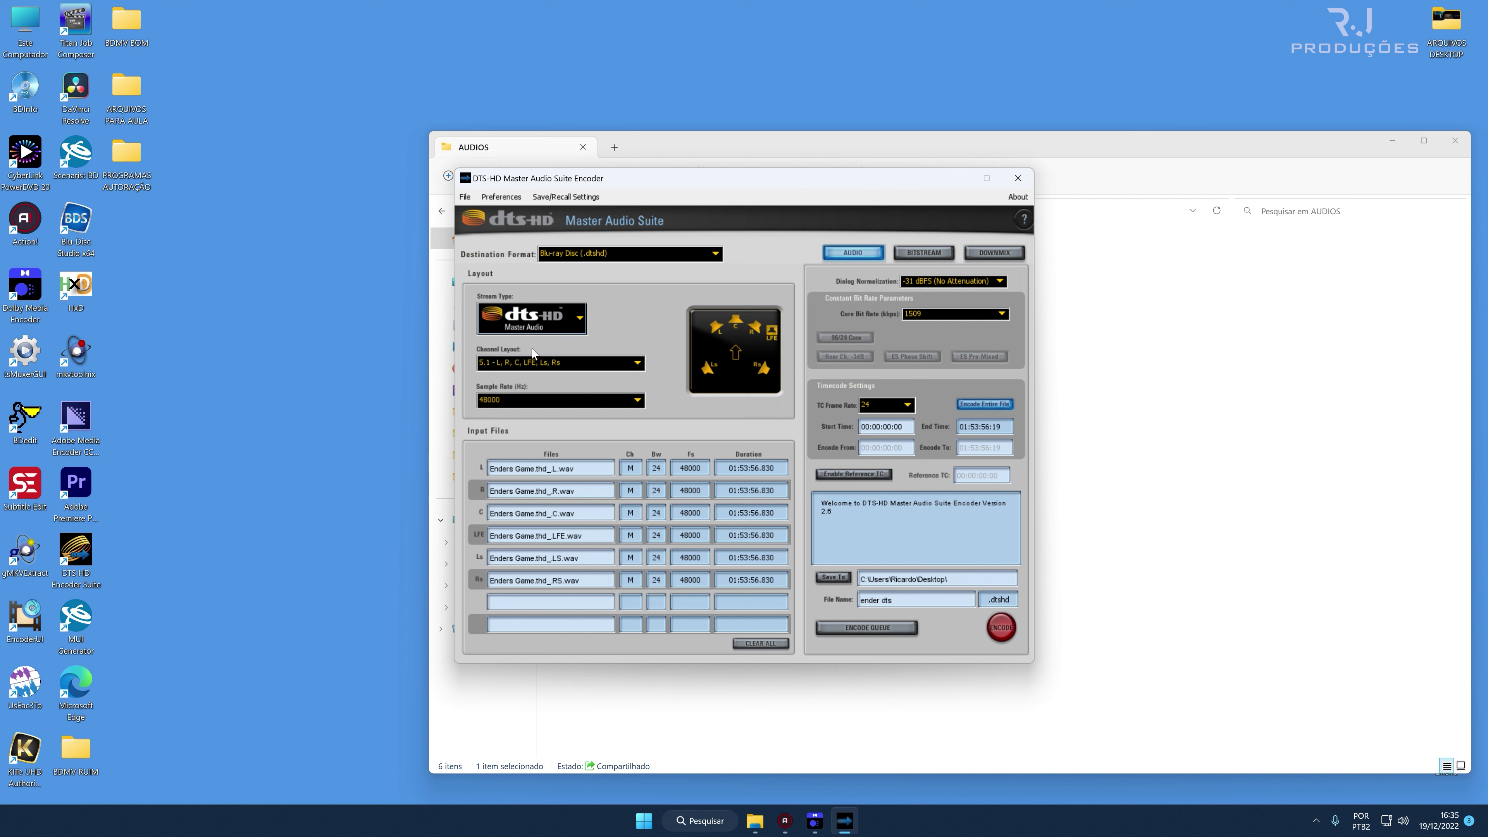
Set the channel layout to 7.1 - L, R, C, LFE, Lss, Rss, Lsr, Rsr and load Enders Game.thd_LRS from ARQUIVOS WAV as the Lsr input.
{"action": "left_click", "coordinate": [496, 359]}
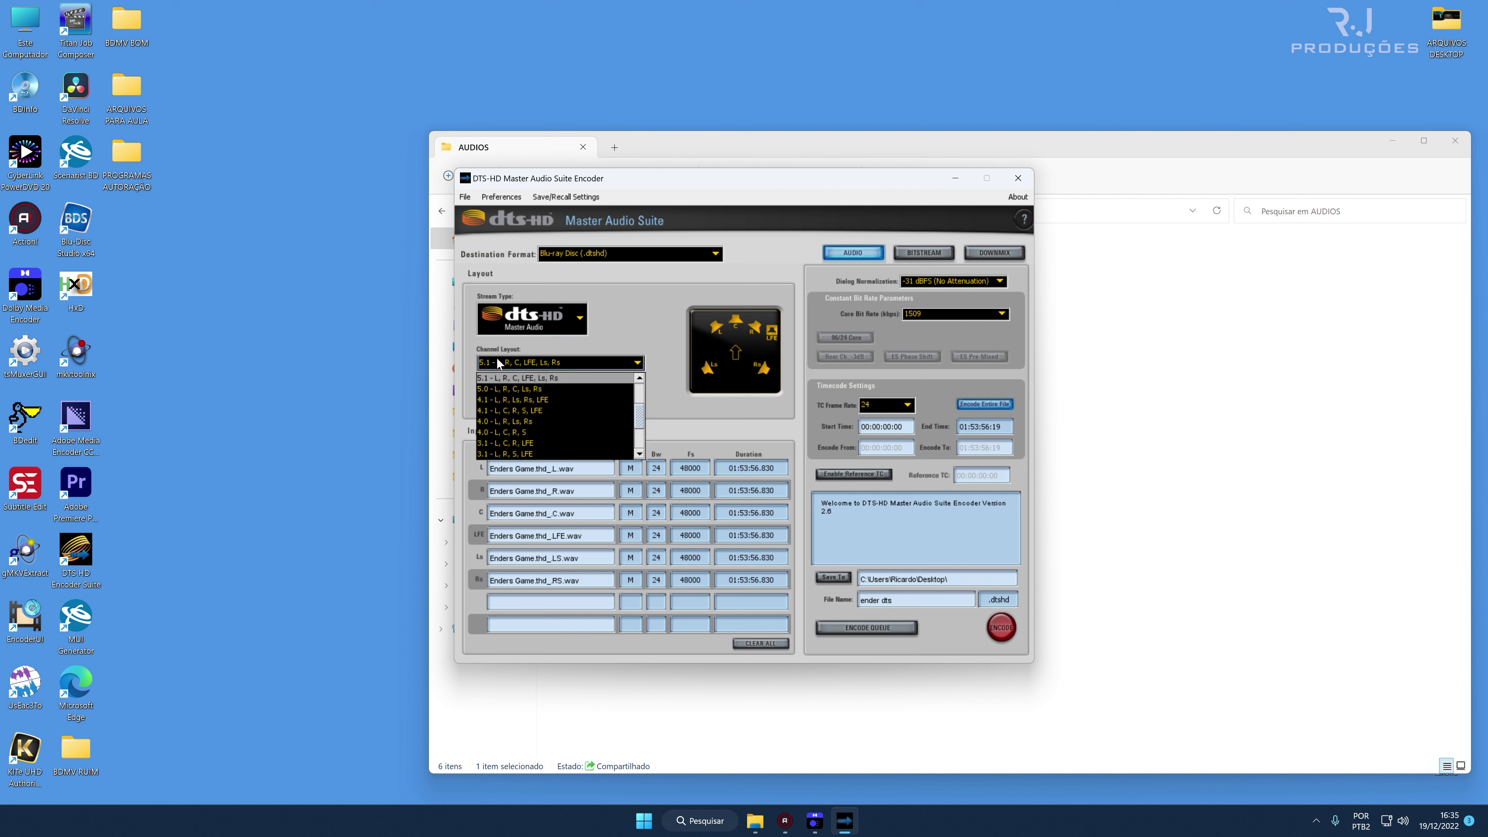
{"action": "left_click", "coordinate": [504, 378]}
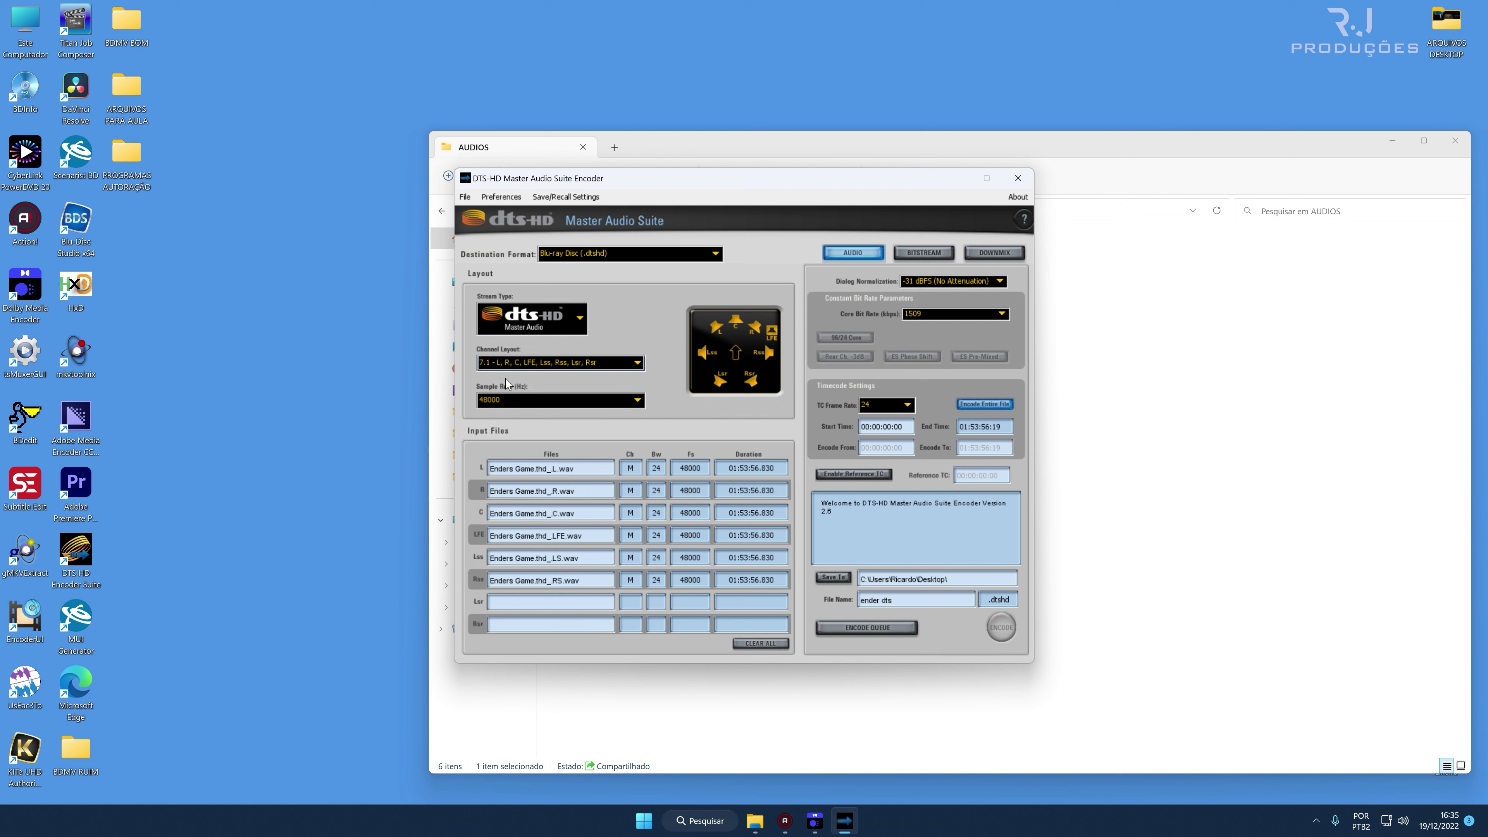
{"action": "left_click", "coordinate": [547, 604]}
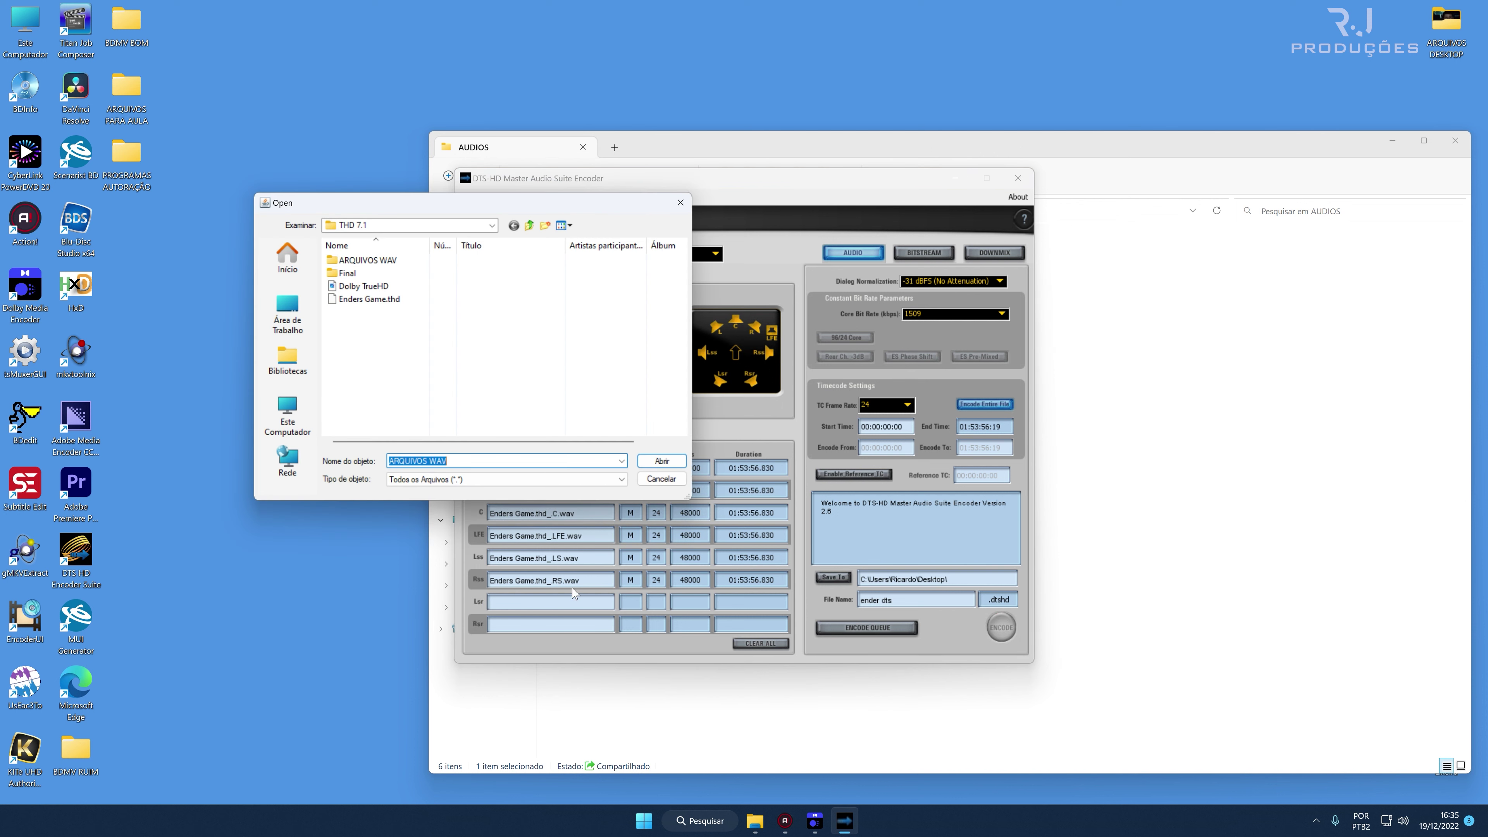
{"action": "double_click", "coordinate": [392, 269]}
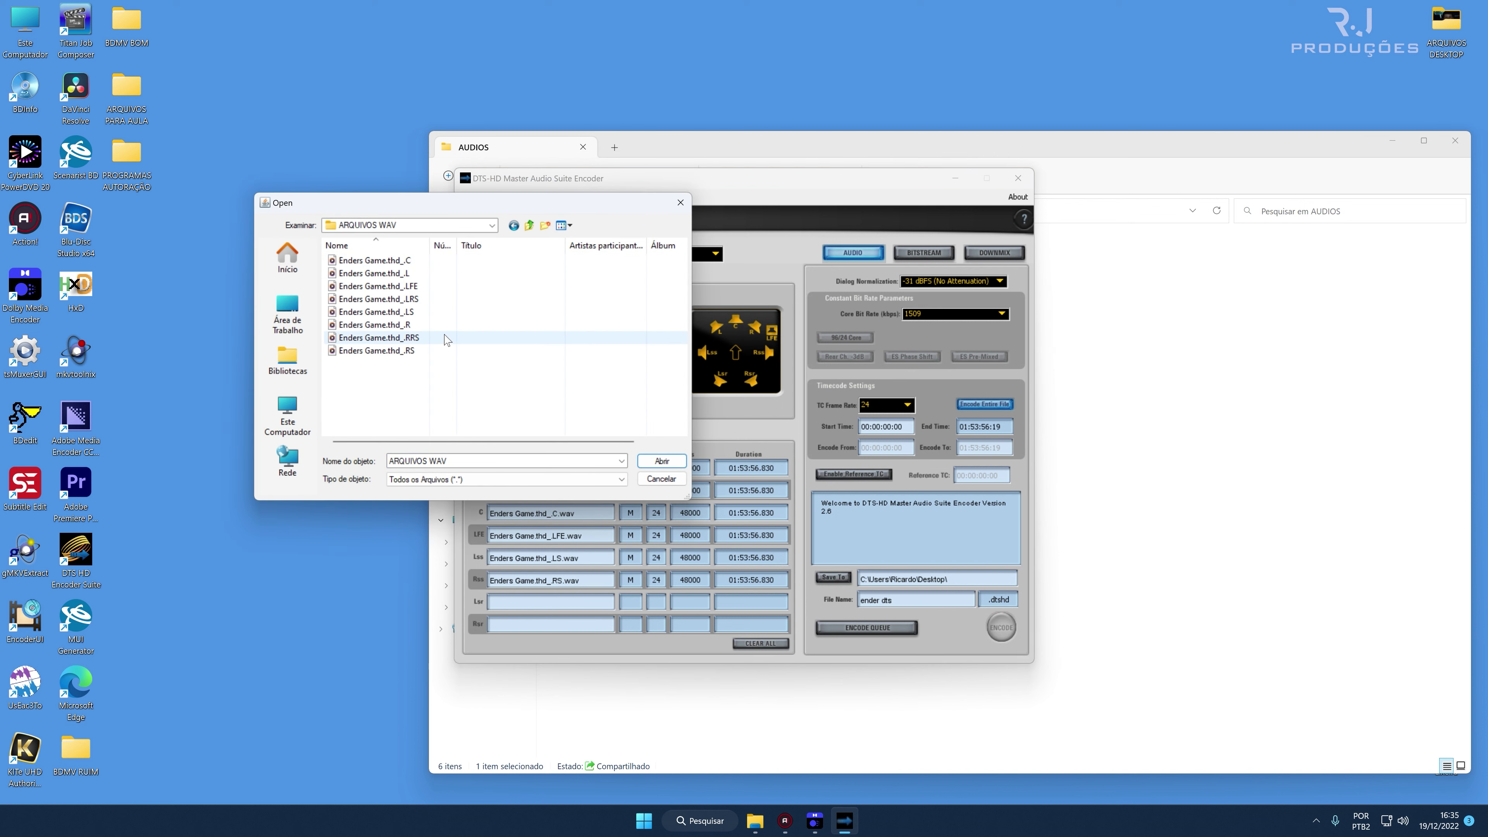
{"action": "left_click_drag", "start_coordinate": [417, 202], "coordinate": [843, 271]}
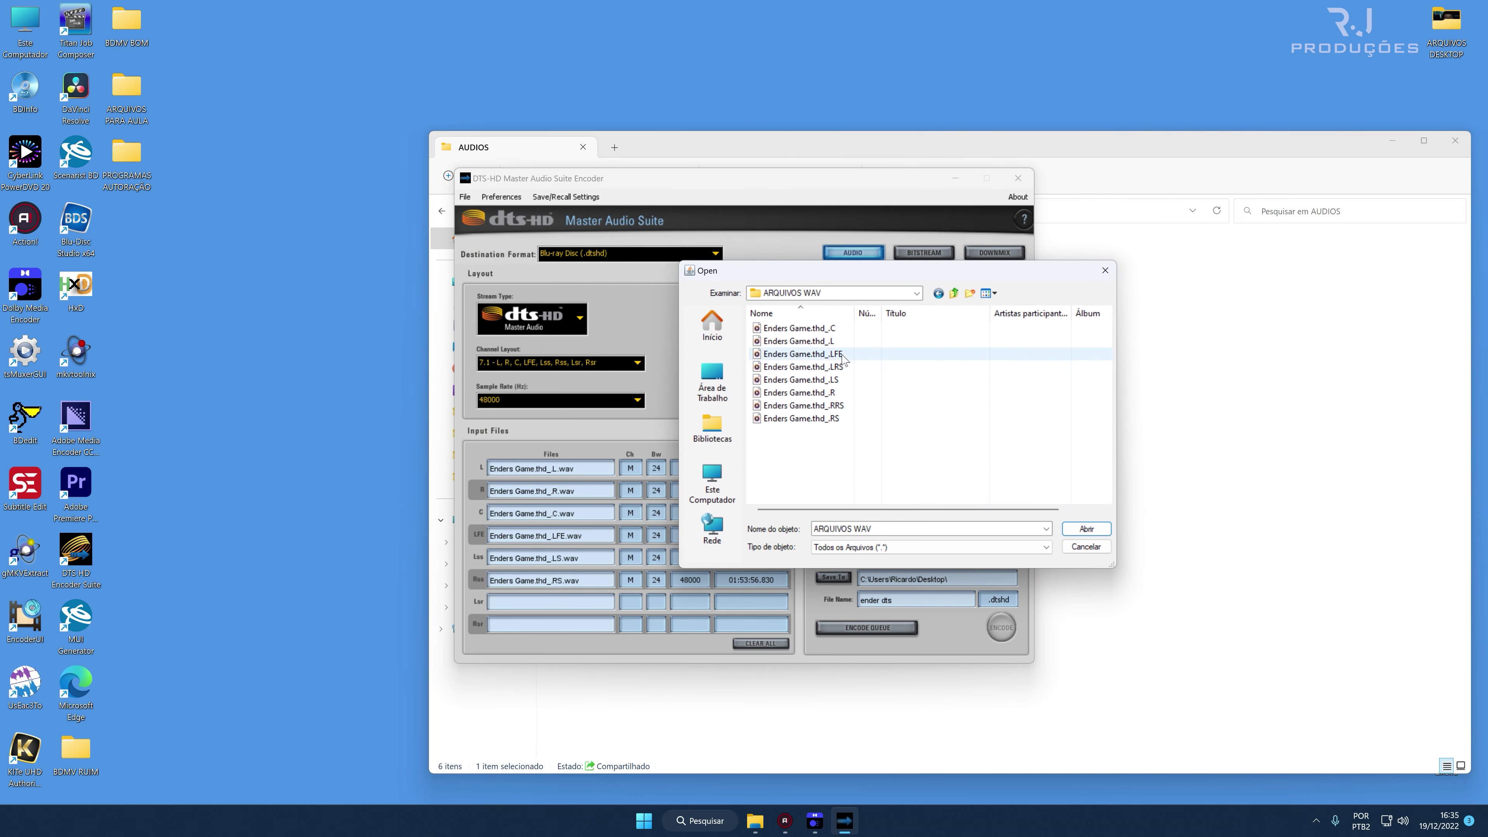
{"action": "left_click", "coordinate": [842, 366]}
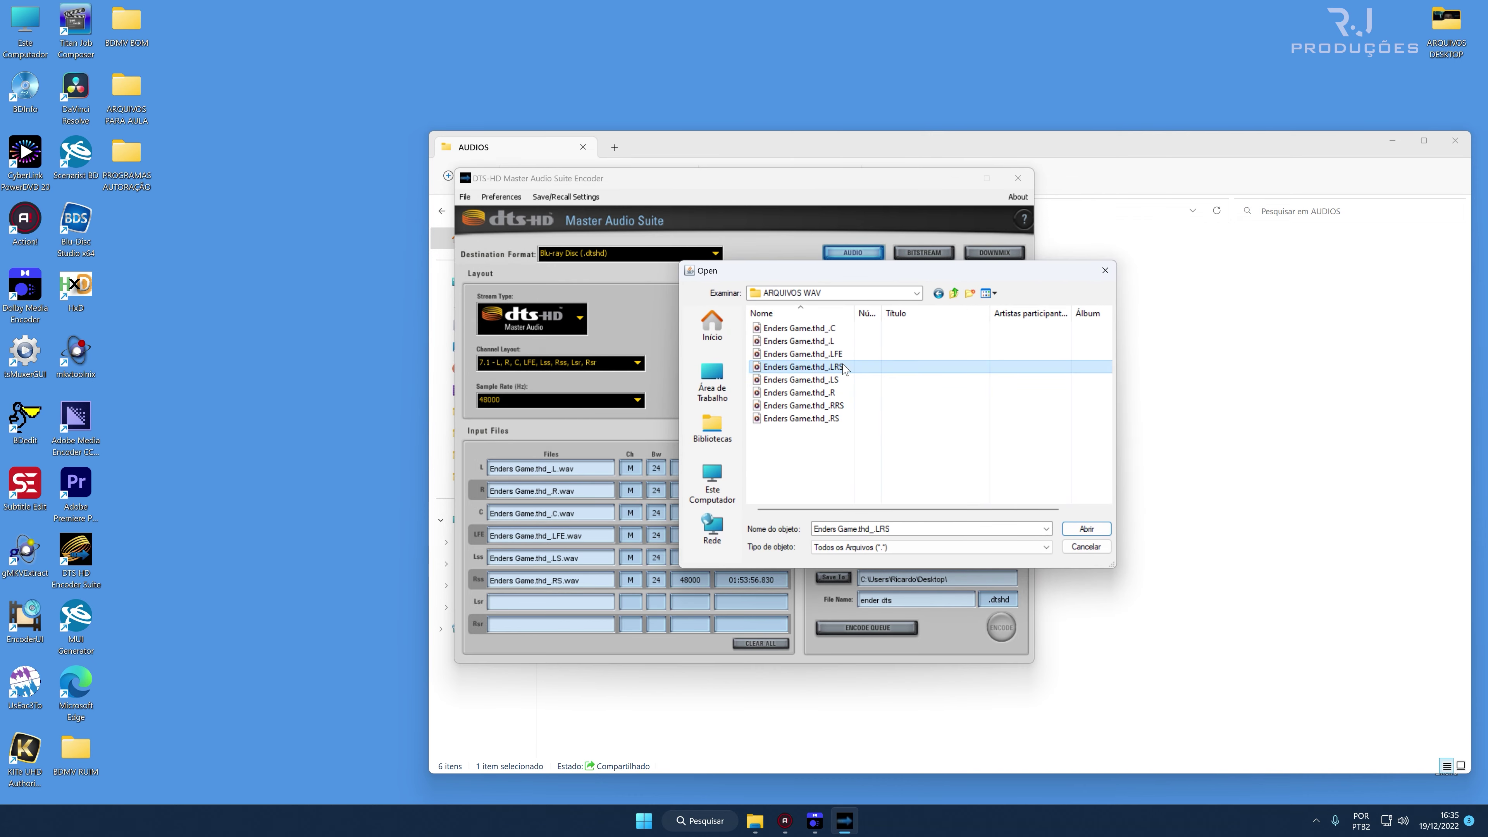
{"action": "double_click", "coordinate": [845, 367]}
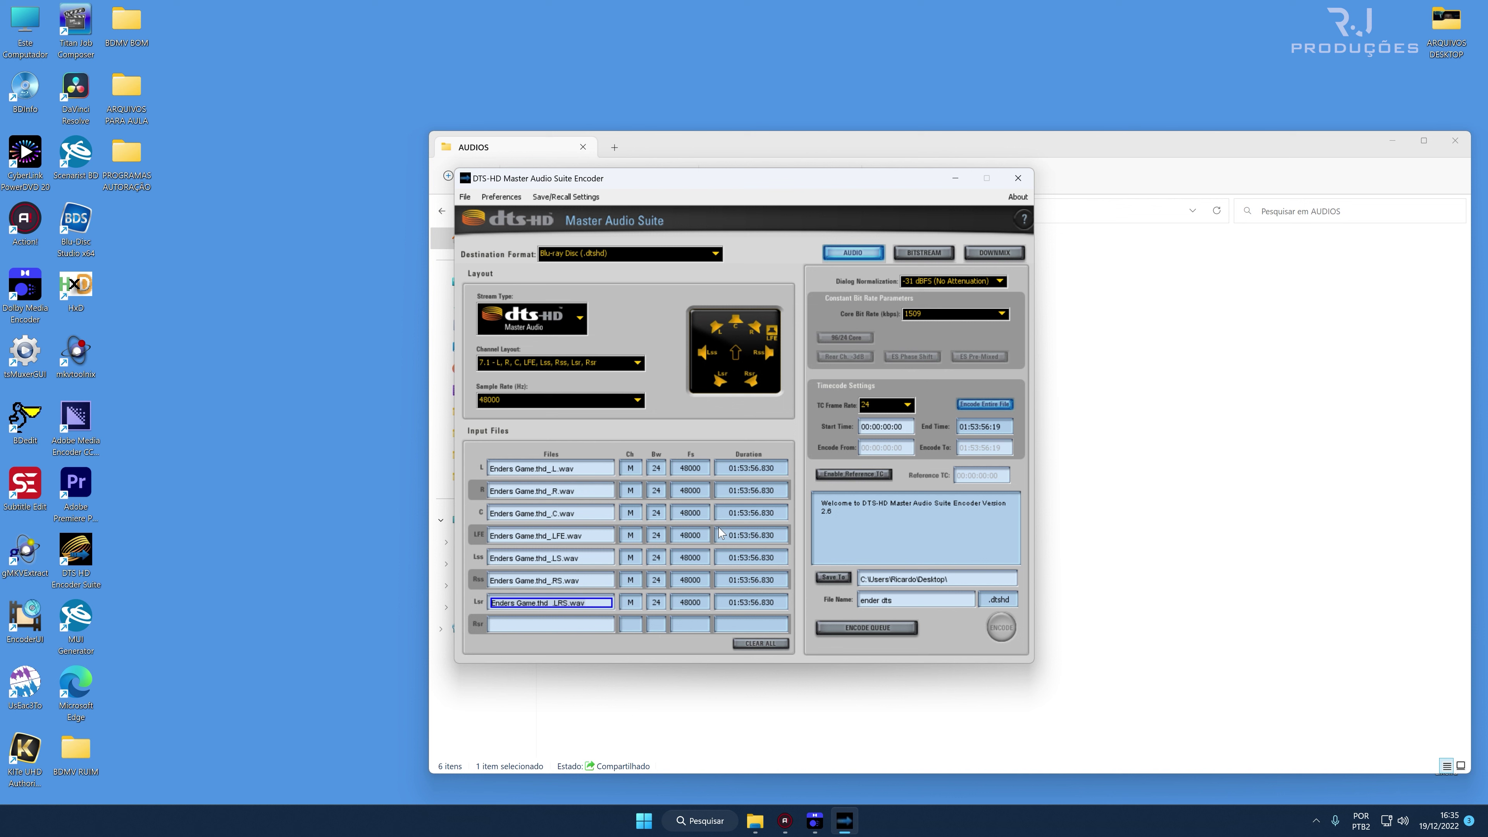
Load Enders Game.thd_RRS from the ARQUIVOS WAV folder as the Rsr input.
{"action": "double_click", "coordinate": [590, 629]}
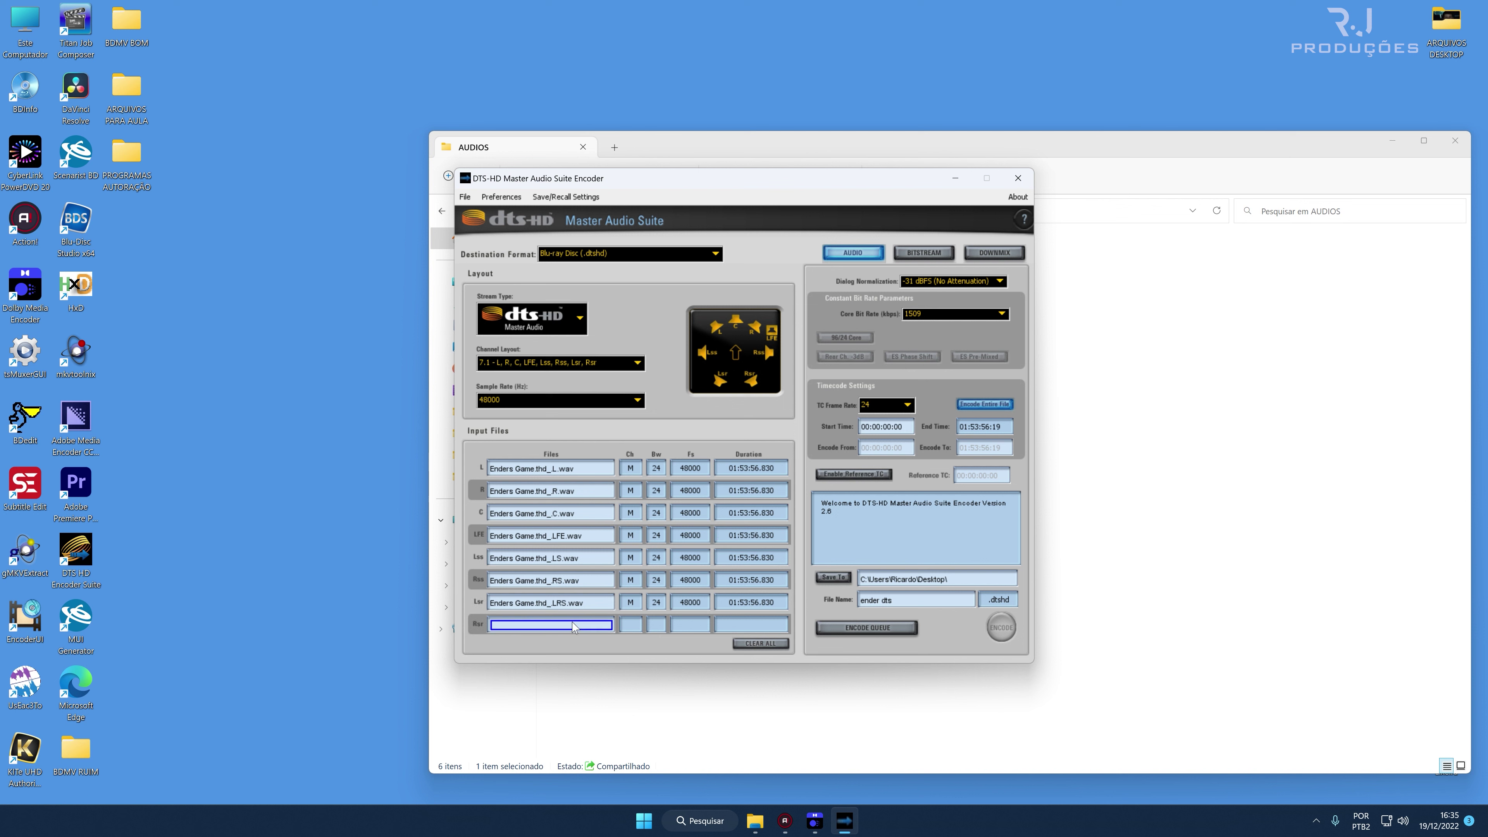
{"action": "double_click", "coordinate": [823, 332]}
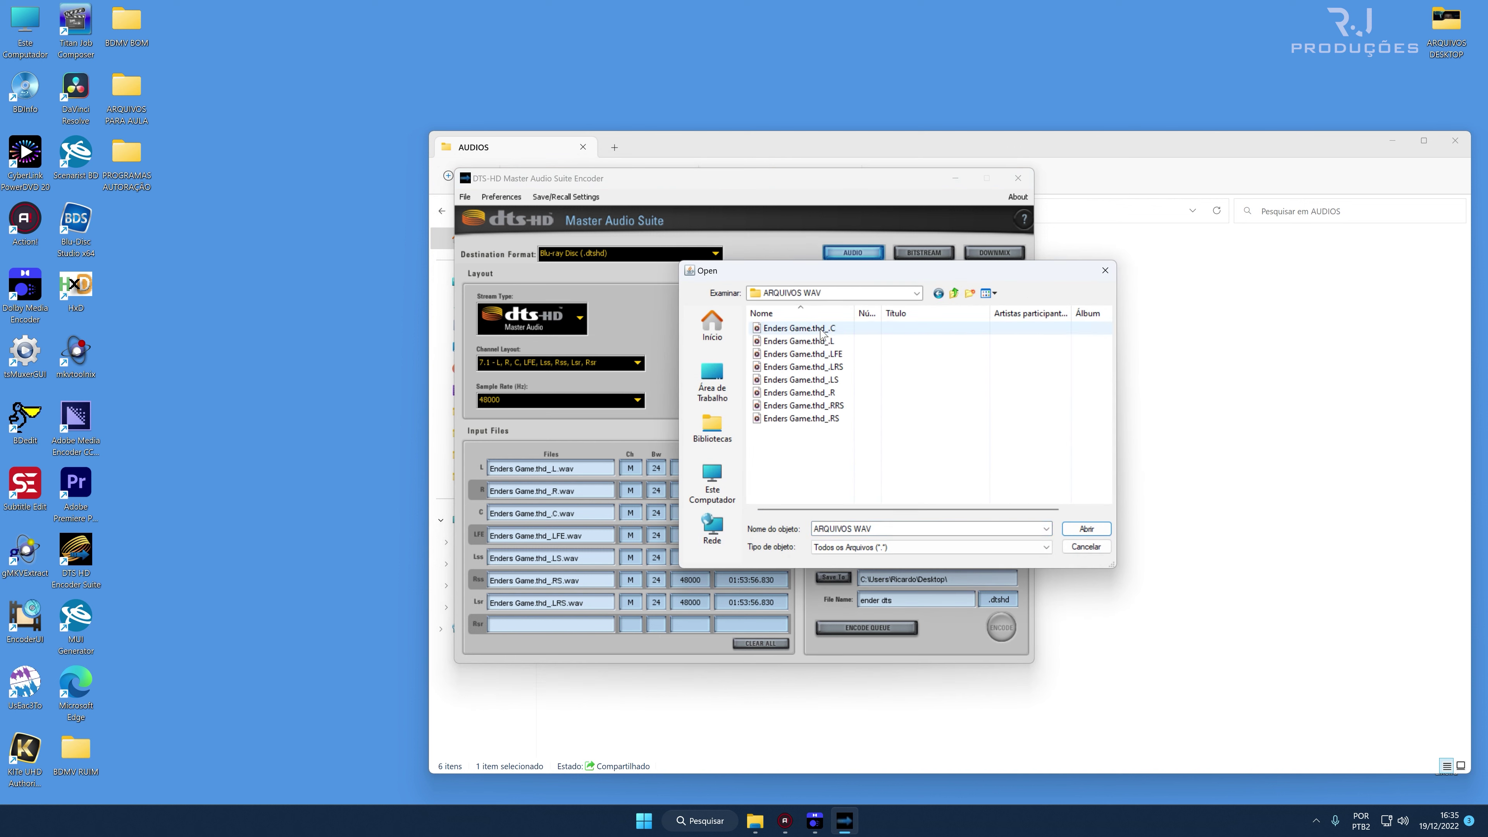
{"action": "double_click", "coordinate": [844, 405]}
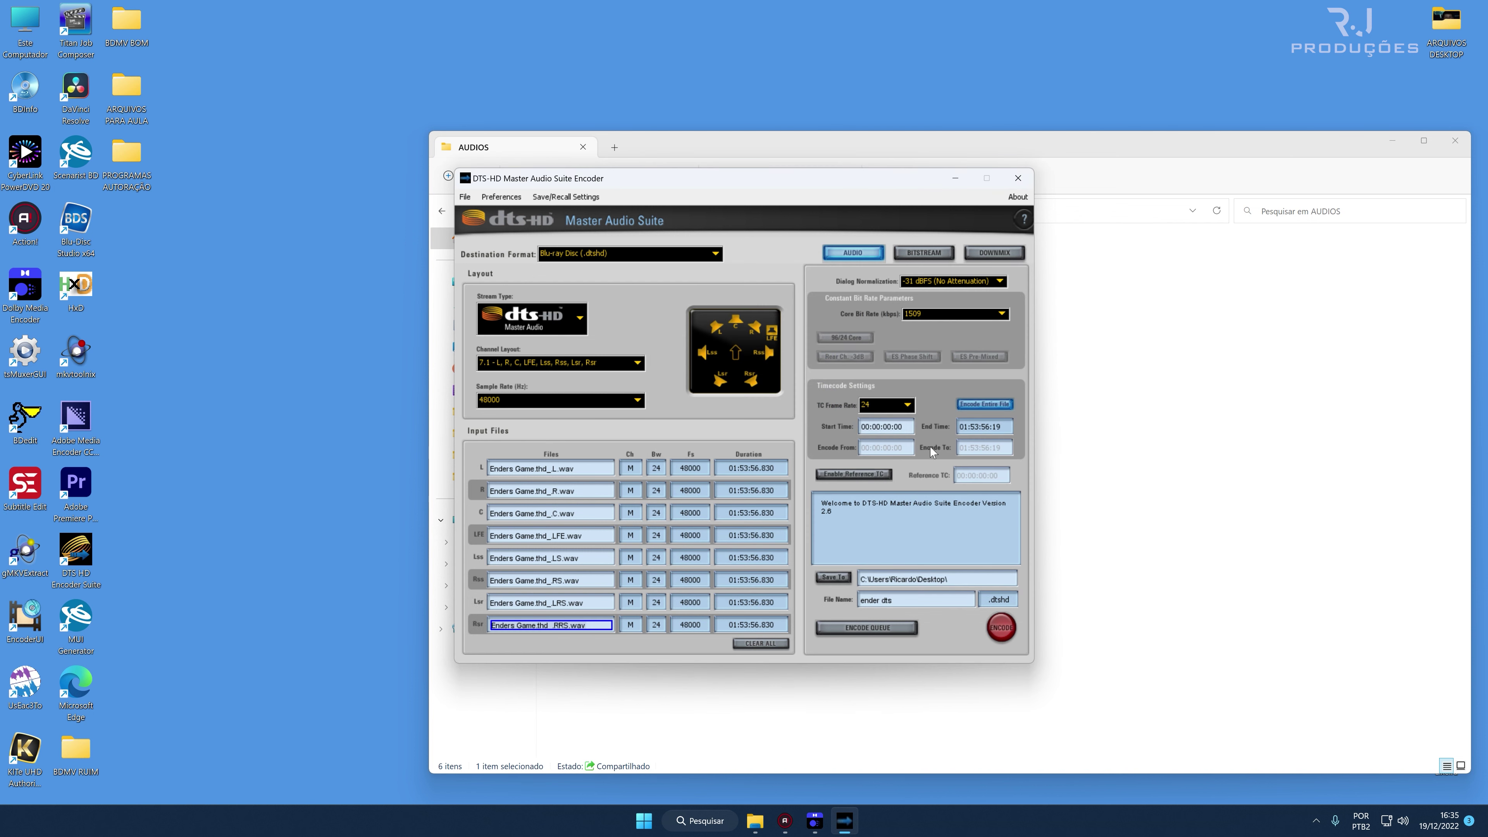
Start the 7.1 encode under the file name "enderdtshd", and cancel the job in the Encode Queue.
{"action": "left_click", "coordinate": [917, 600]}
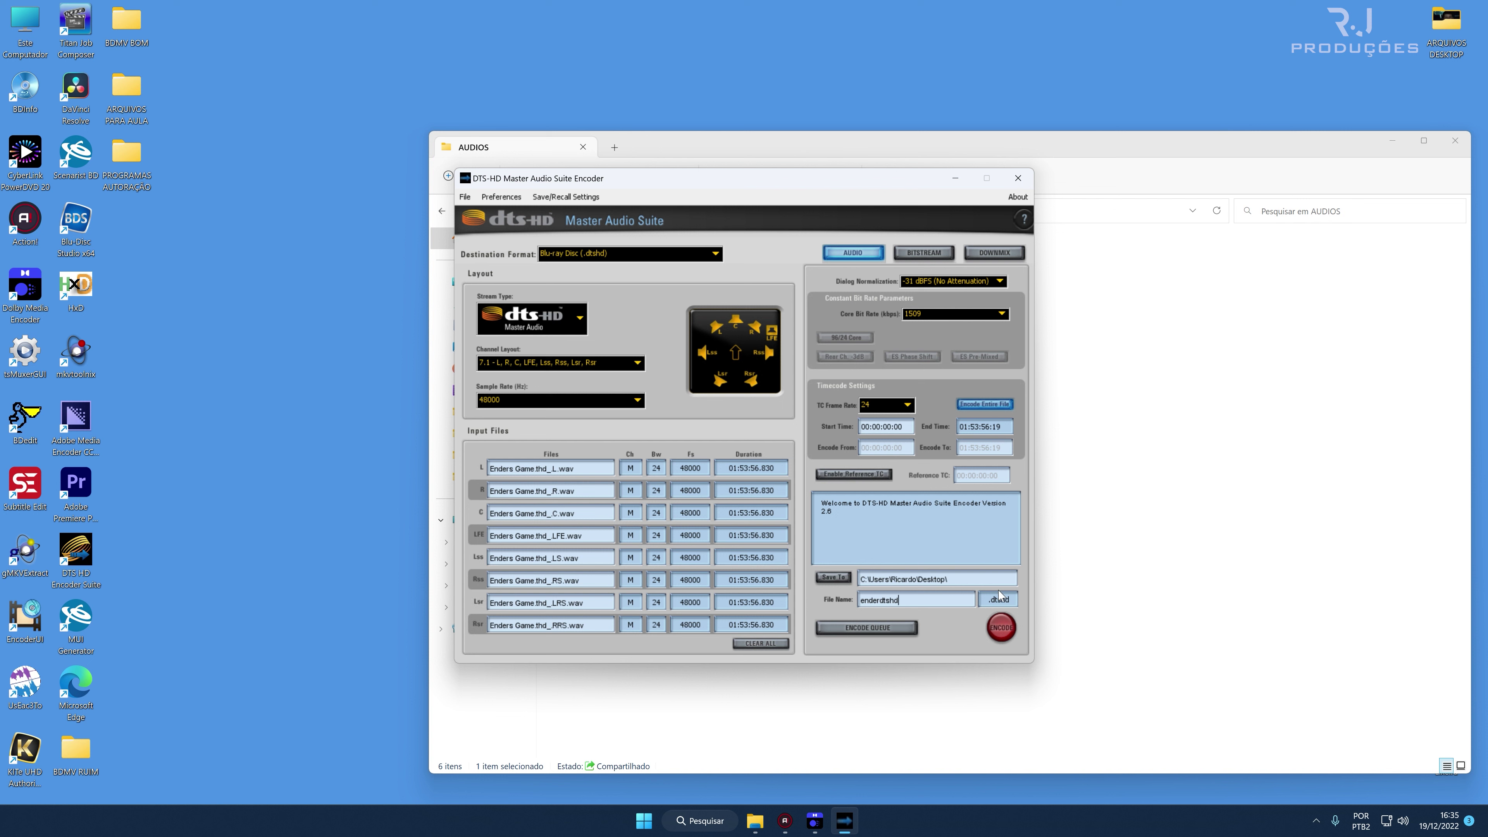
{"action": "left_click", "coordinate": [1008, 631]}
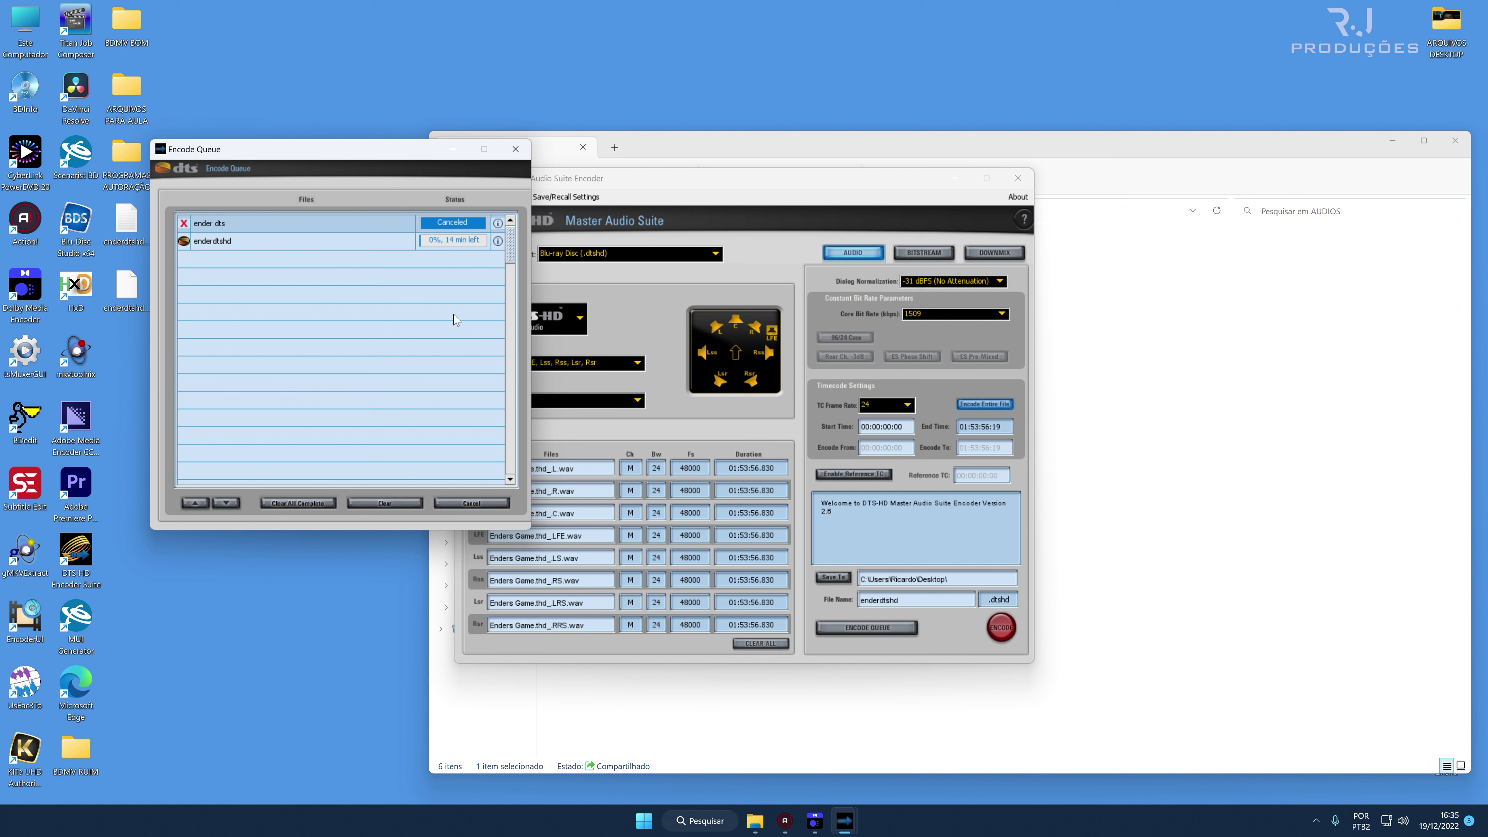
{"action": "left_click", "coordinate": [262, 239]}
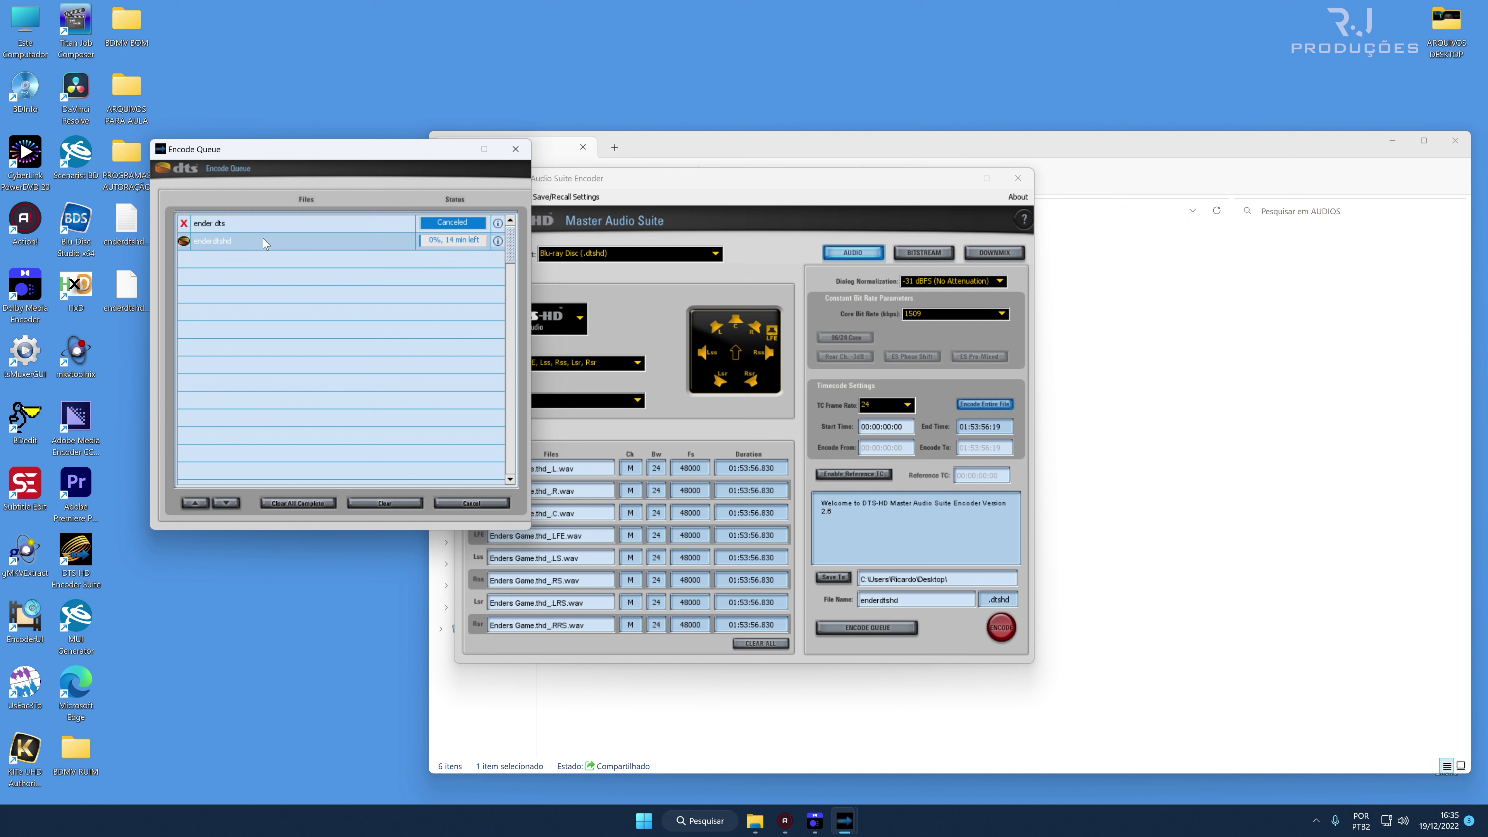
{"action": "left_click", "coordinate": [484, 505]}
{"action": "left_click", "coordinate": [728, 425]}
{"action": "left_click", "coordinate": [516, 149]}
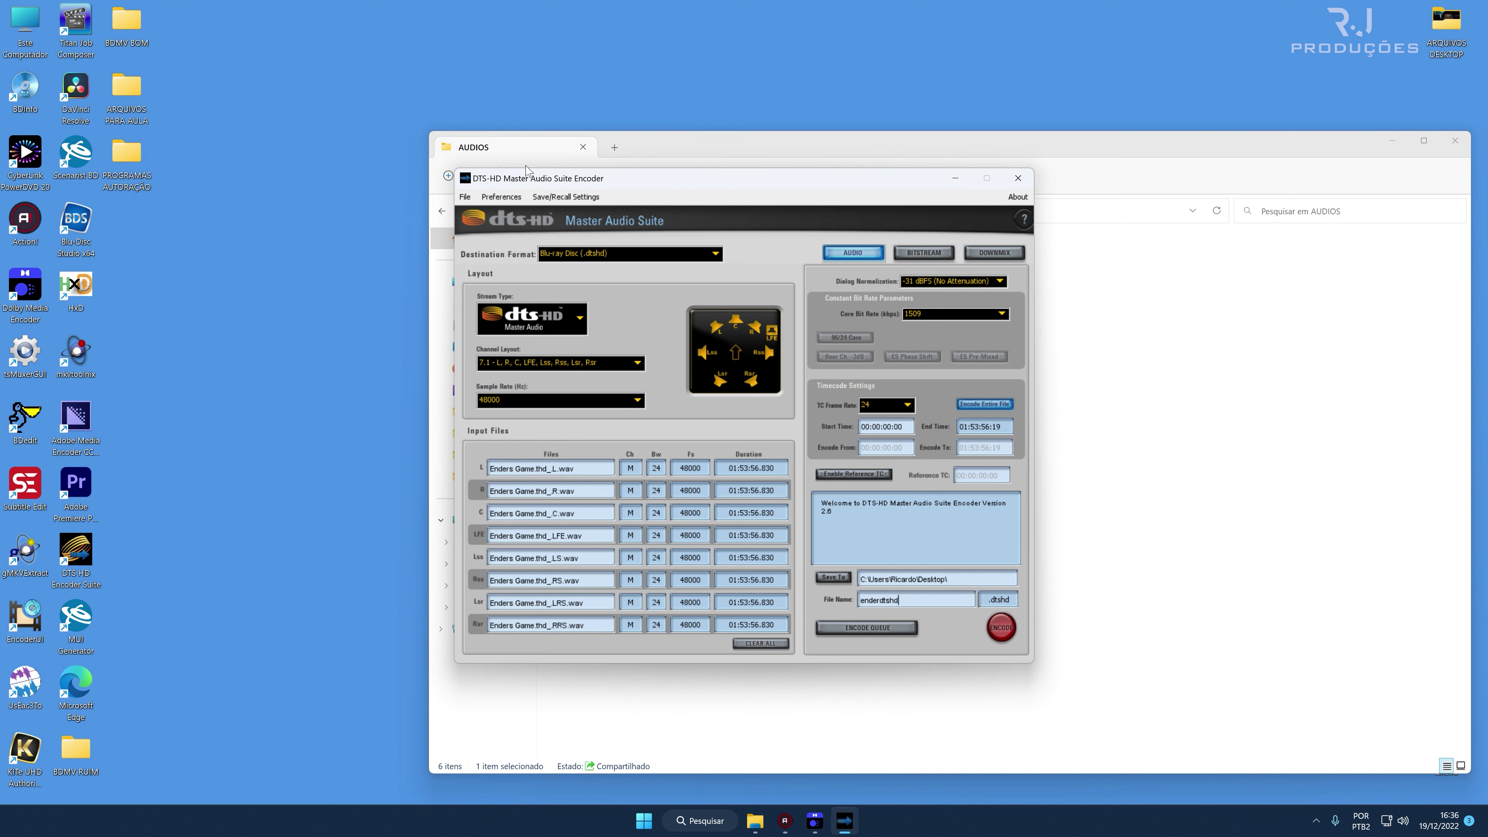
In File Explorer, review the encoded files in the DTS-HD 7.1 ou 5.1 folder and return to AUDIOS.
{"action": "left_click", "coordinate": [755, 821]}
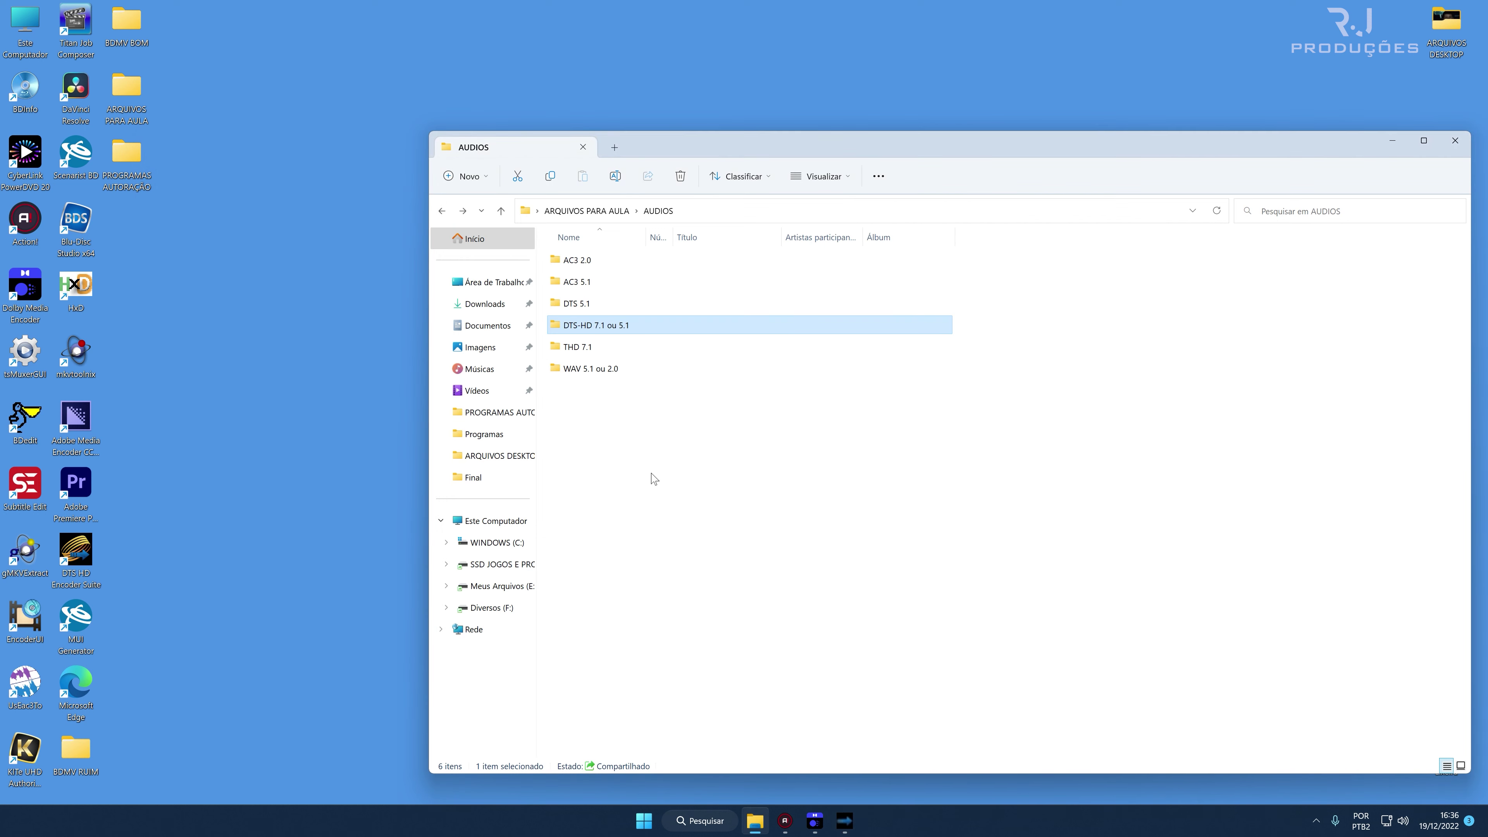
{"action": "double_click", "coordinate": [603, 327]}
{"action": "left_click_drag", "start_coordinate": [682, 397], "coordinate": [604, 256]}
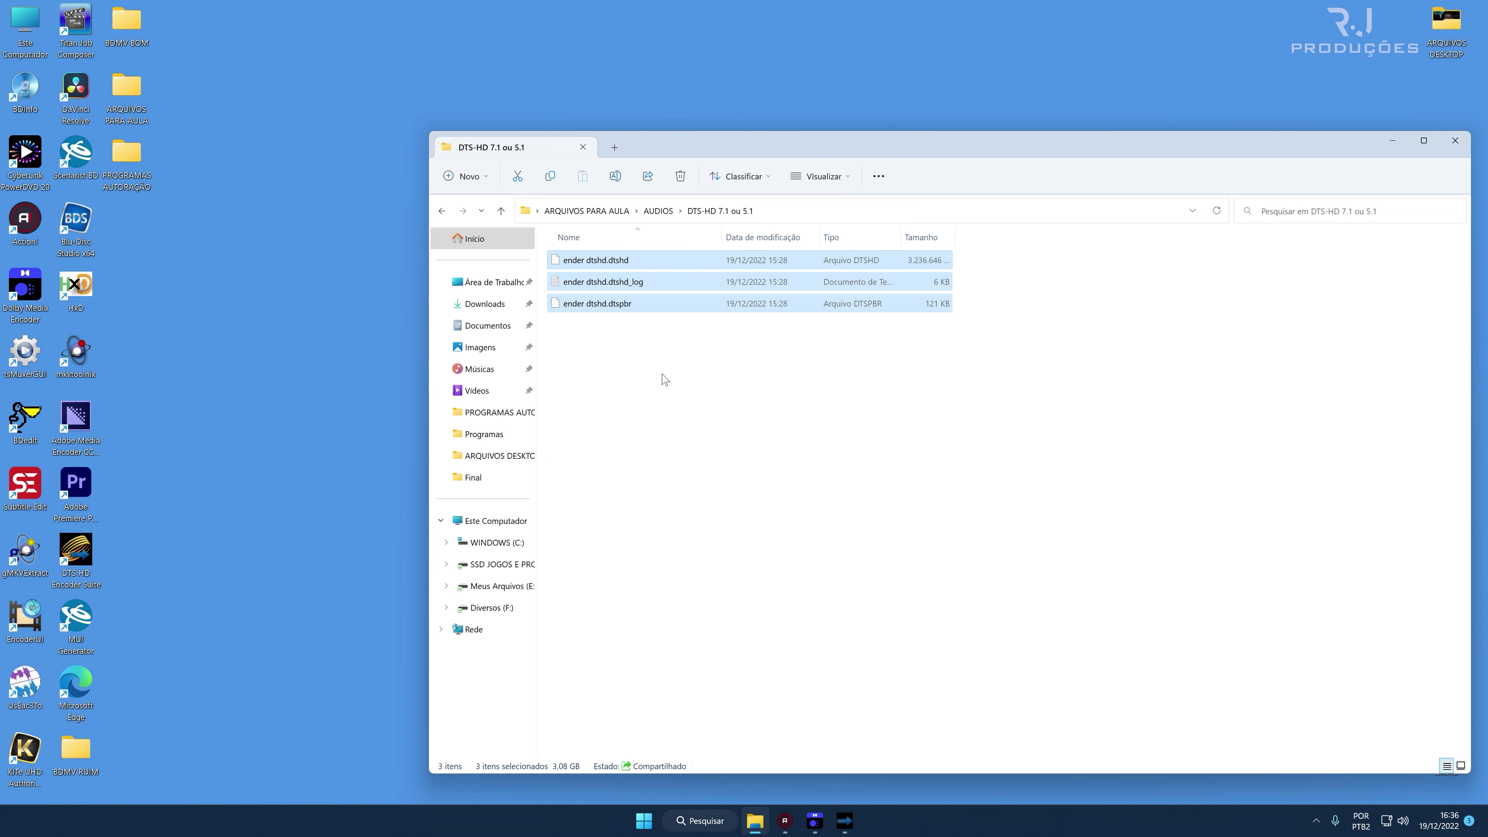
{"action": "left_click", "coordinate": [443, 211]}
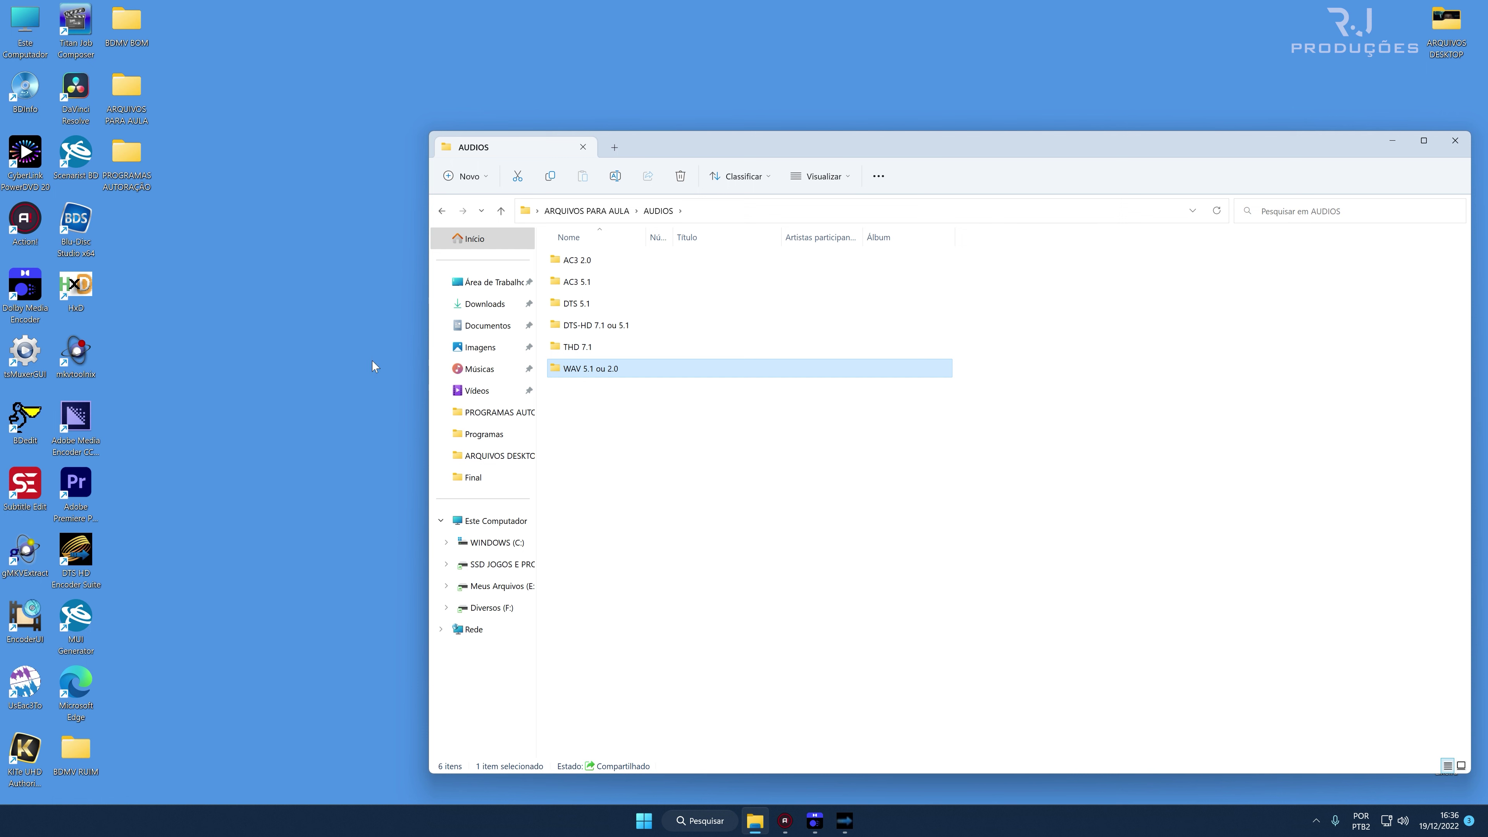
Look up the Adobe Media Encoder CC 2014 folder in the PROGRAMAS AUTORAÇÃO desktop folder and close that window.
{"action": "double_click", "coordinate": [126, 161]}
{"action": "left_click", "coordinate": [203, 150]}
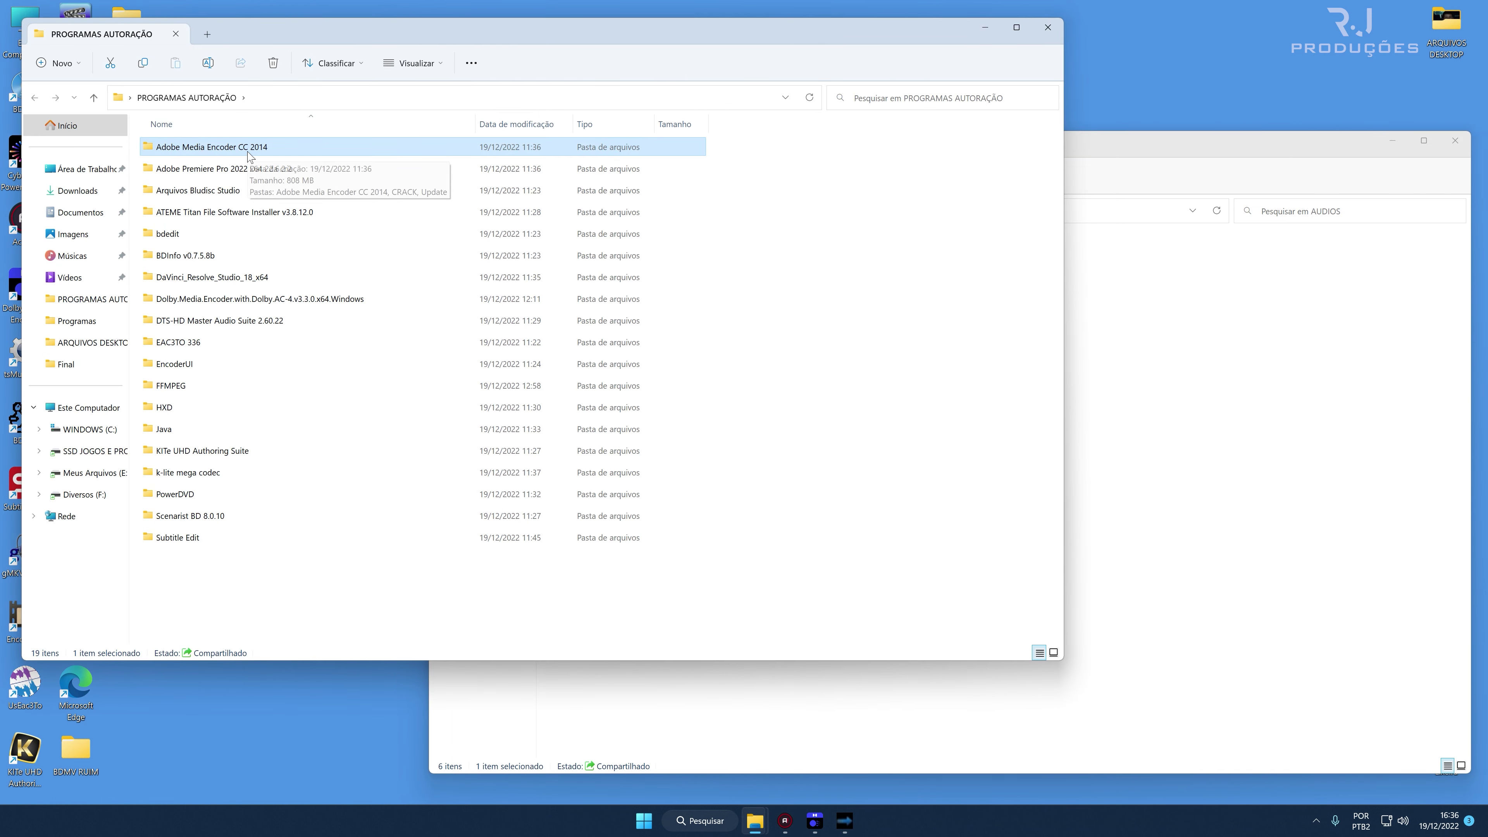
{"action": "left_click", "coordinate": [1048, 28]}
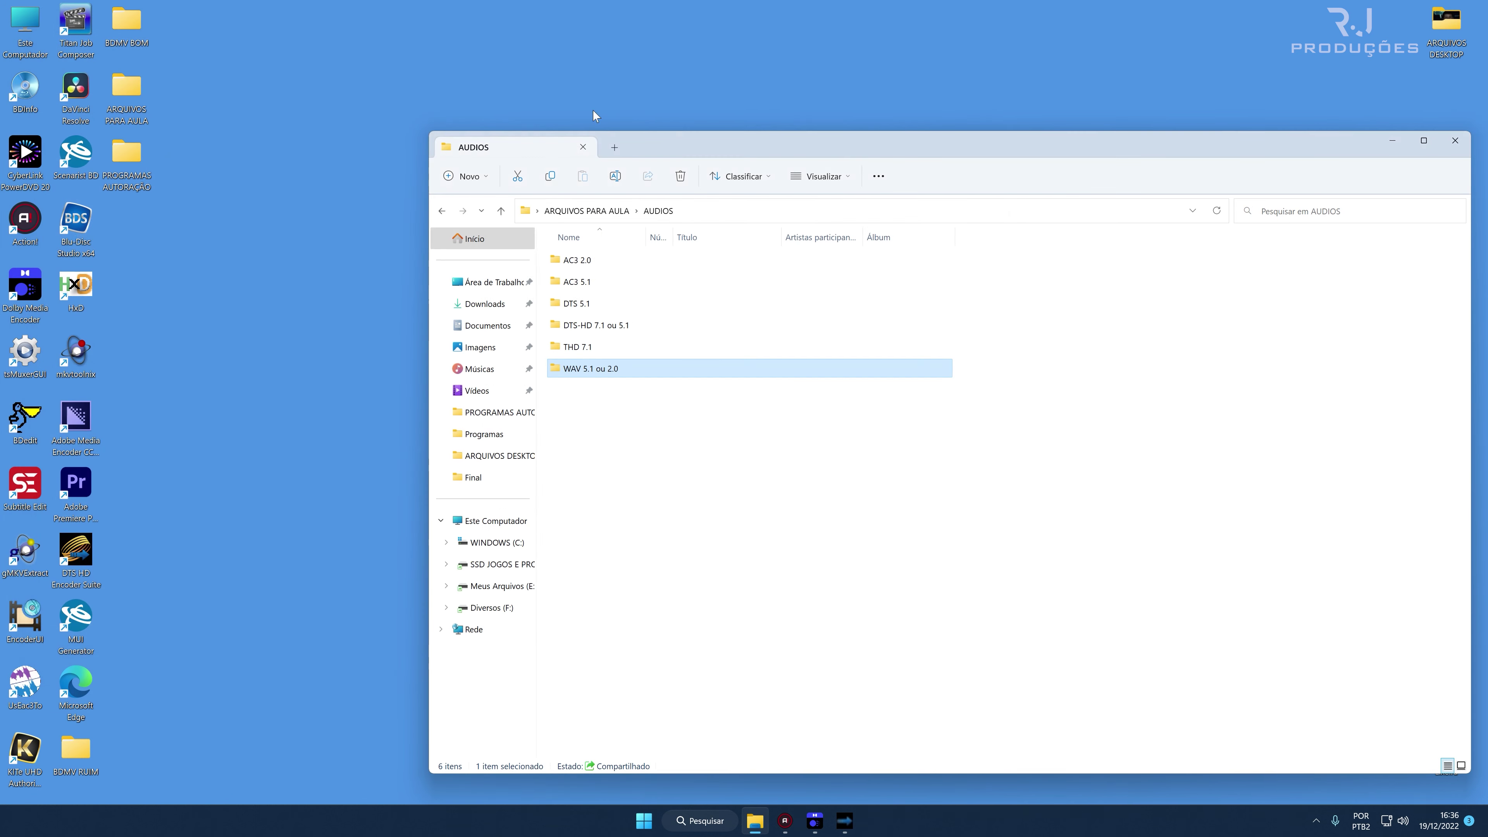
Launch Adobe Media Encoder CC 2014 and place the AUDIOS folder window beside its encoding queue.
{"action": "double_click", "coordinate": [92, 422]}
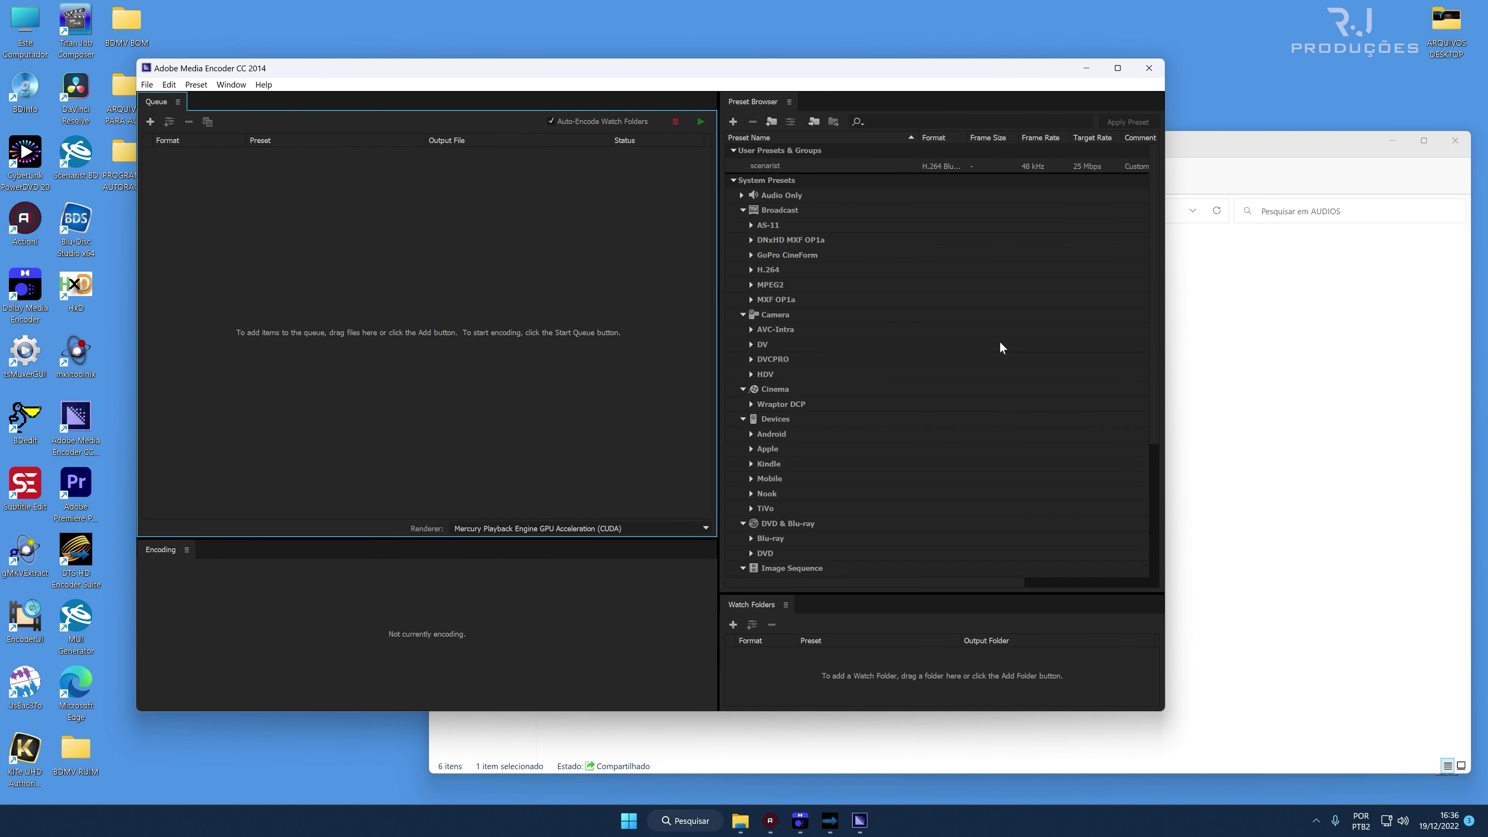
{"action": "left_click", "coordinate": [1220, 365]}
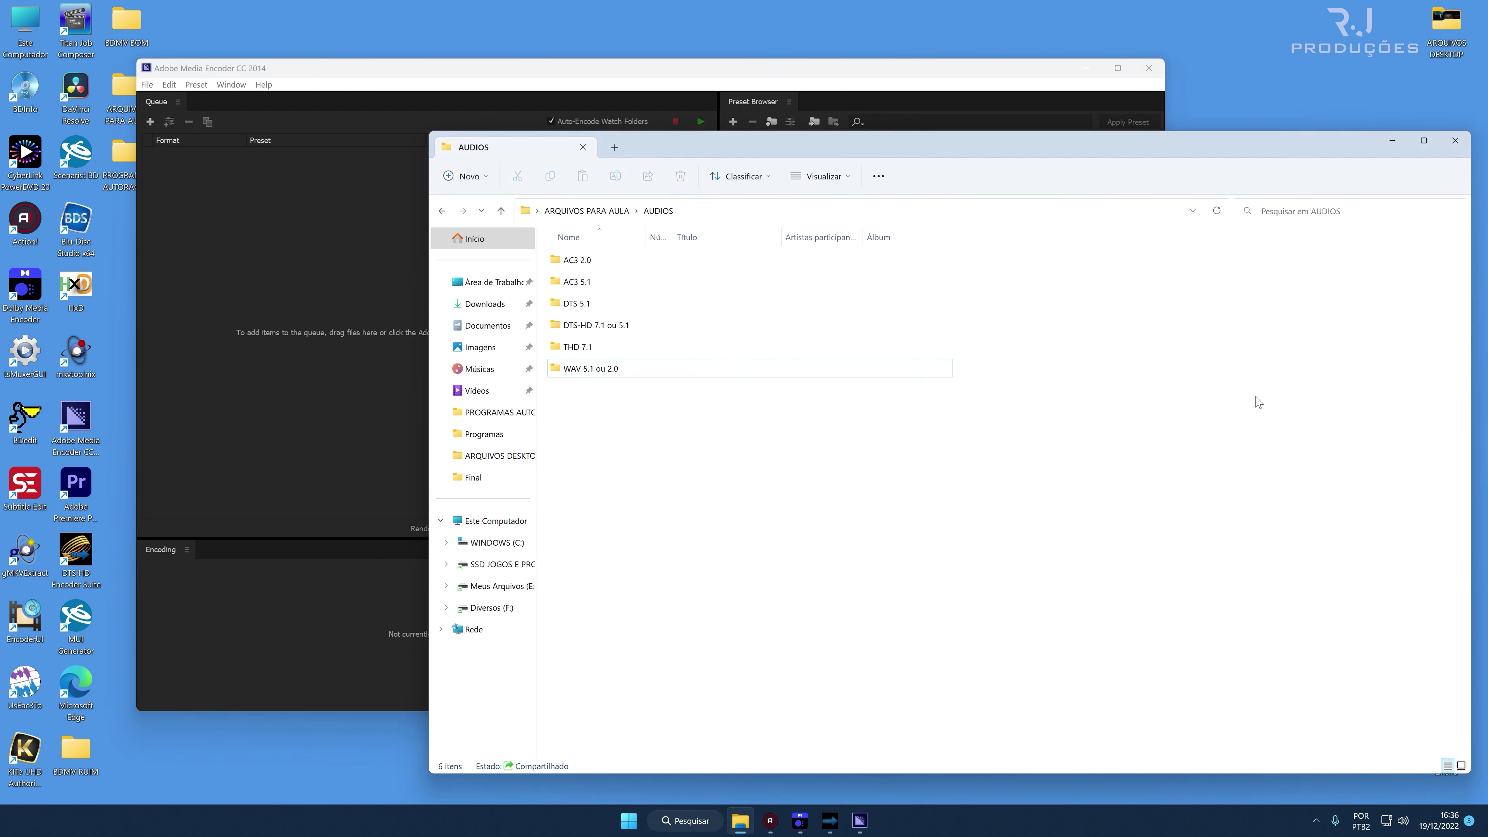
{"action": "left_click_drag", "start_coordinate": [706, 153], "coordinate": [1064, 141]}
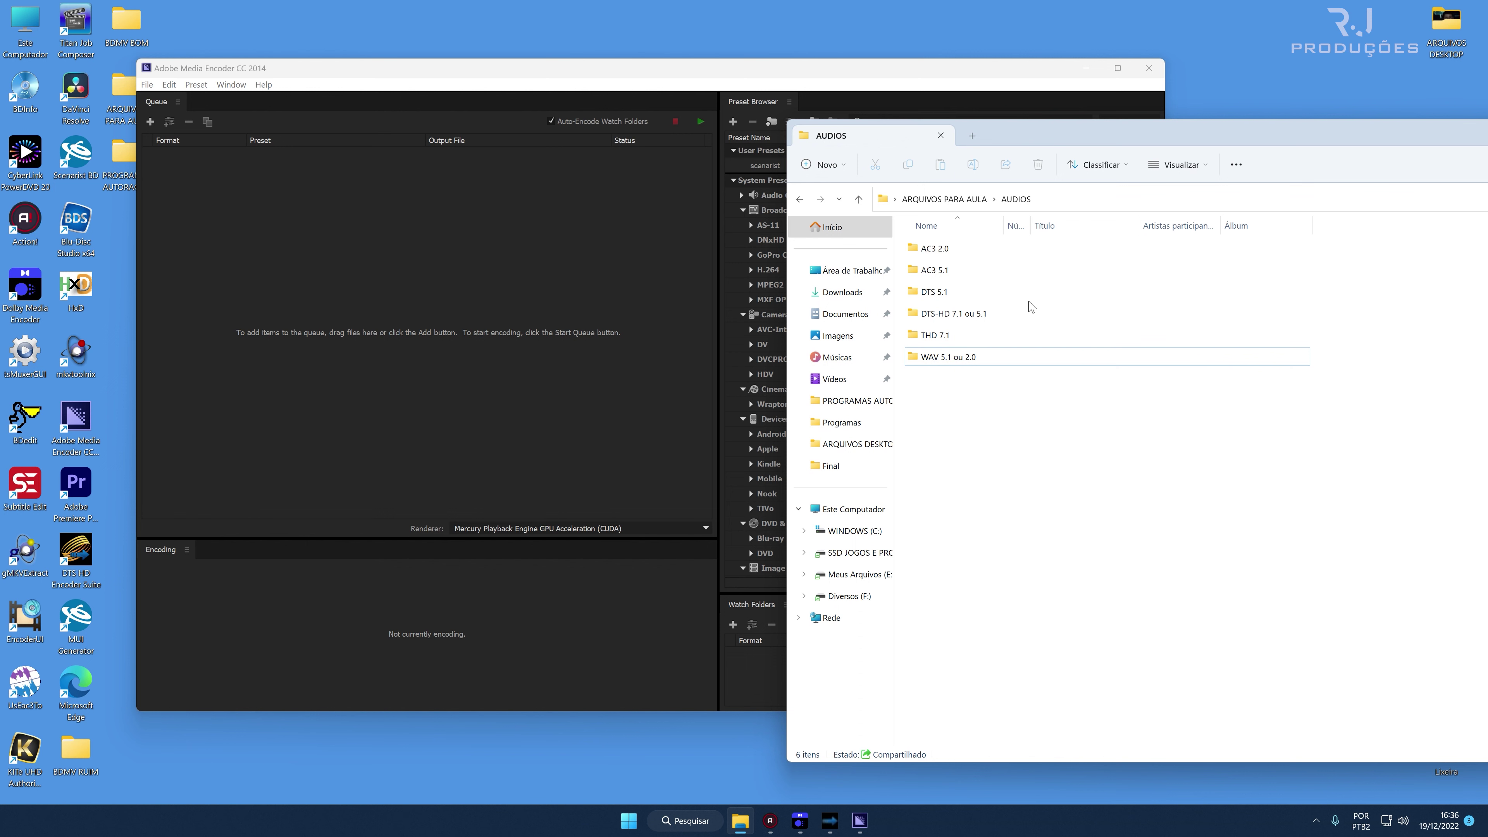
Add the audio 2.0 file from the AC3 2.0 folder to the Adobe Media Encoder queue.
{"action": "left_click", "coordinate": [955, 364]}
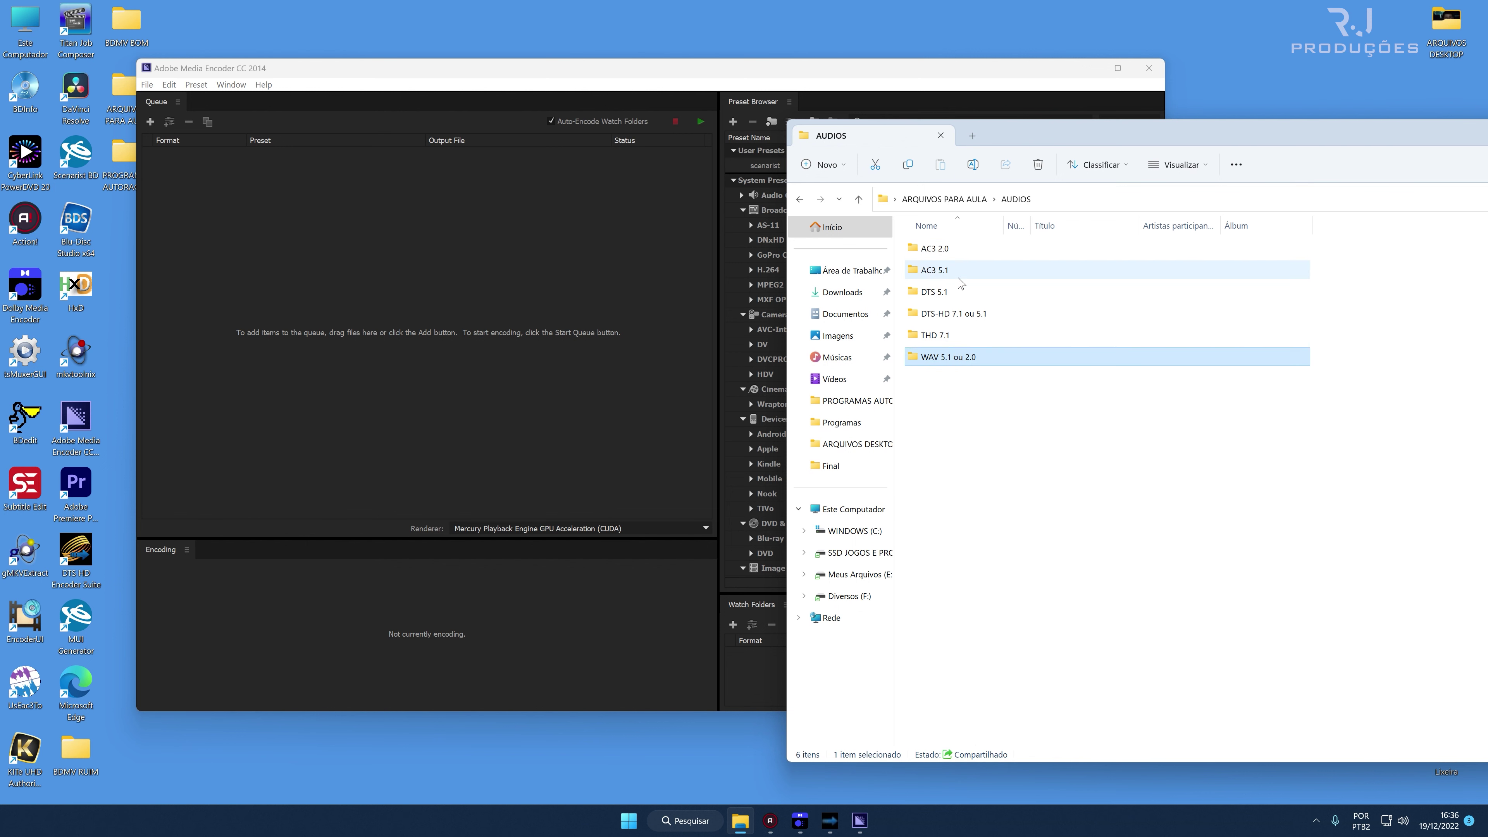
{"action": "left_click", "coordinate": [1044, 427]}
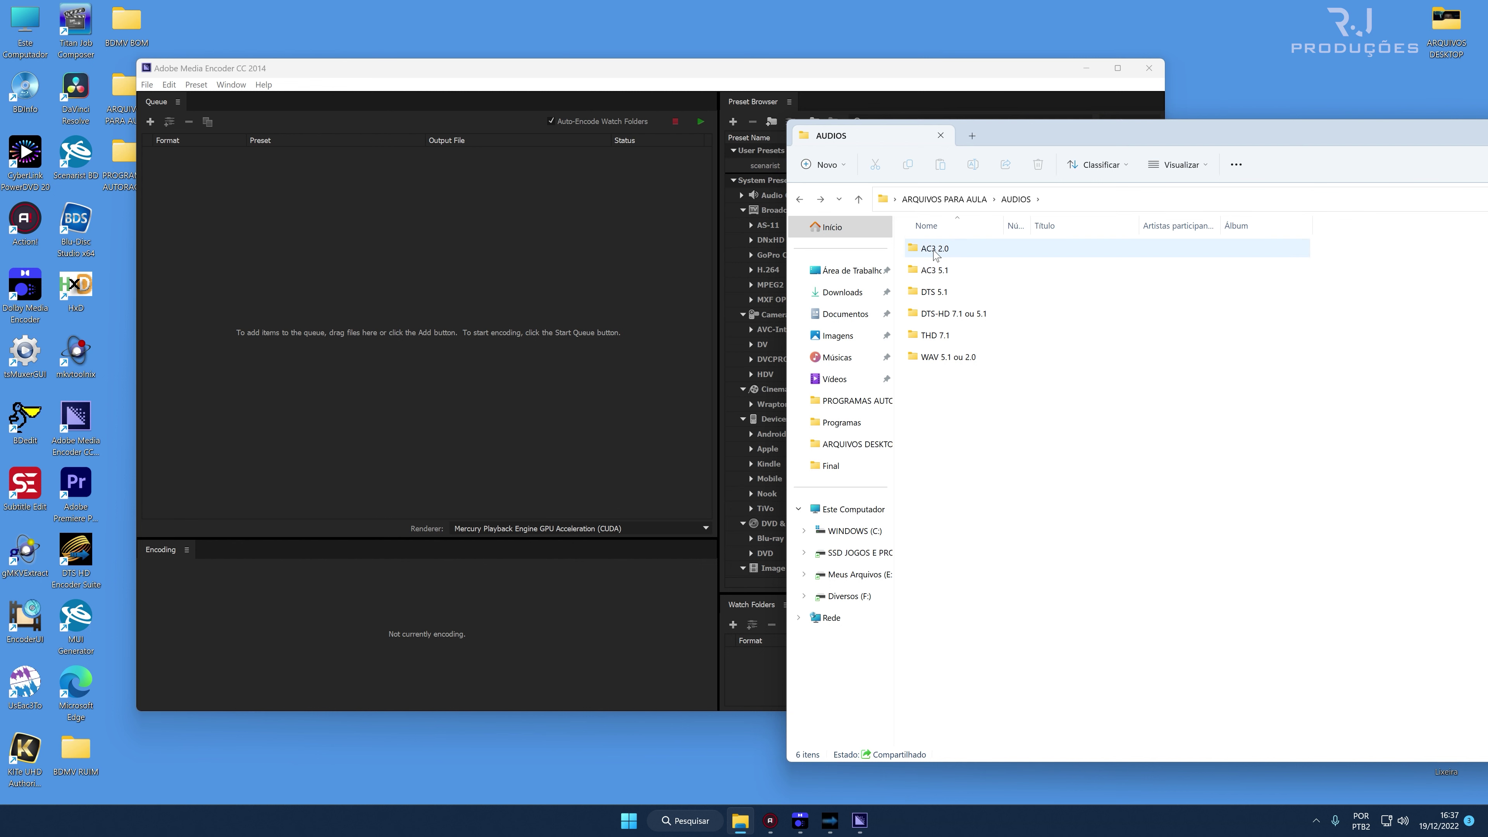
{"action": "double_click", "coordinate": [945, 251]}
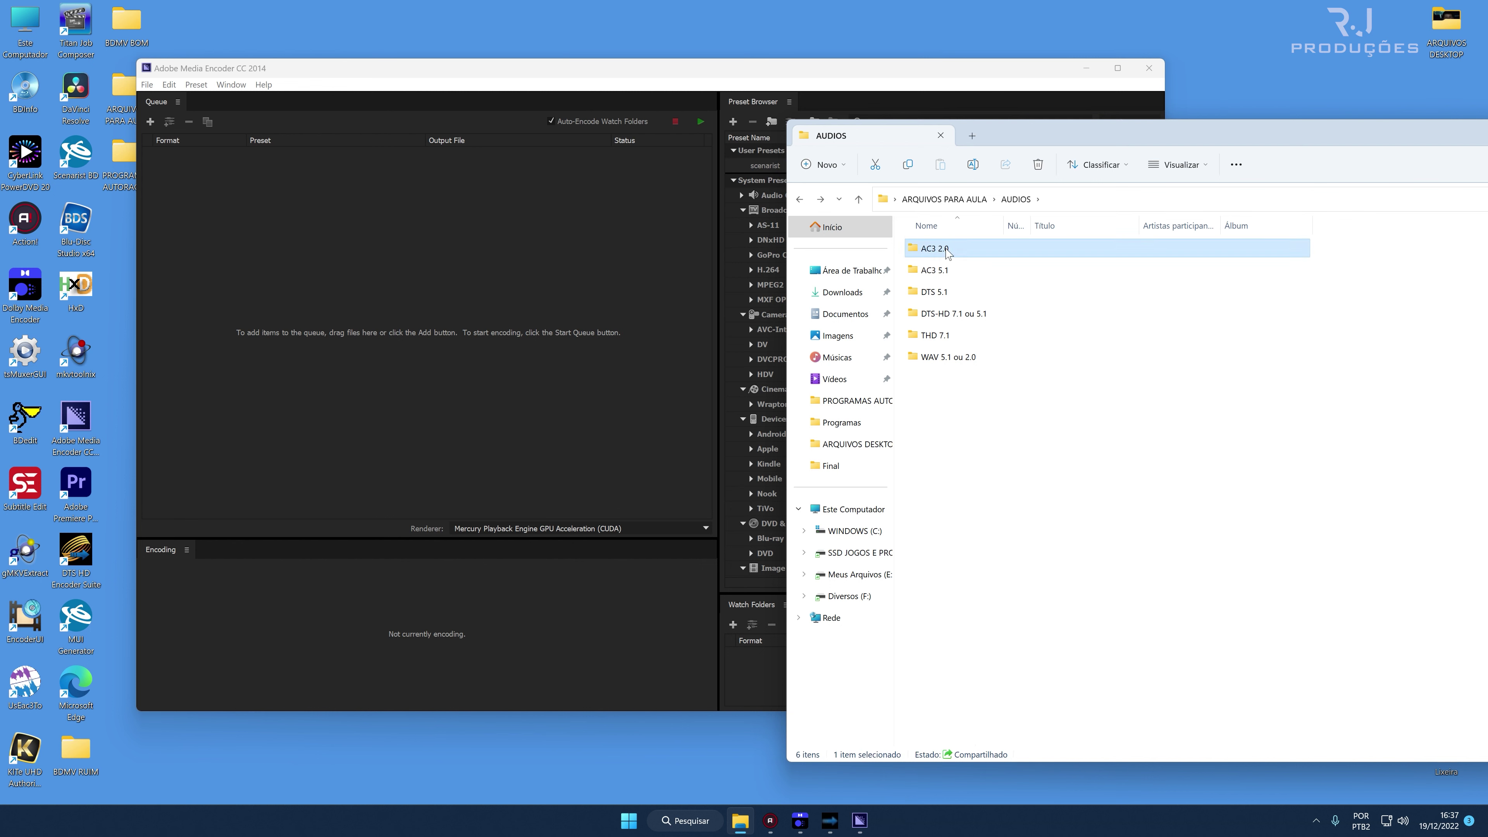
{"action": "left_click", "coordinate": [938, 251]}
{"action": "left_click_drag", "start_coordinate": [937, 251], "coordinate": [369, 217]}
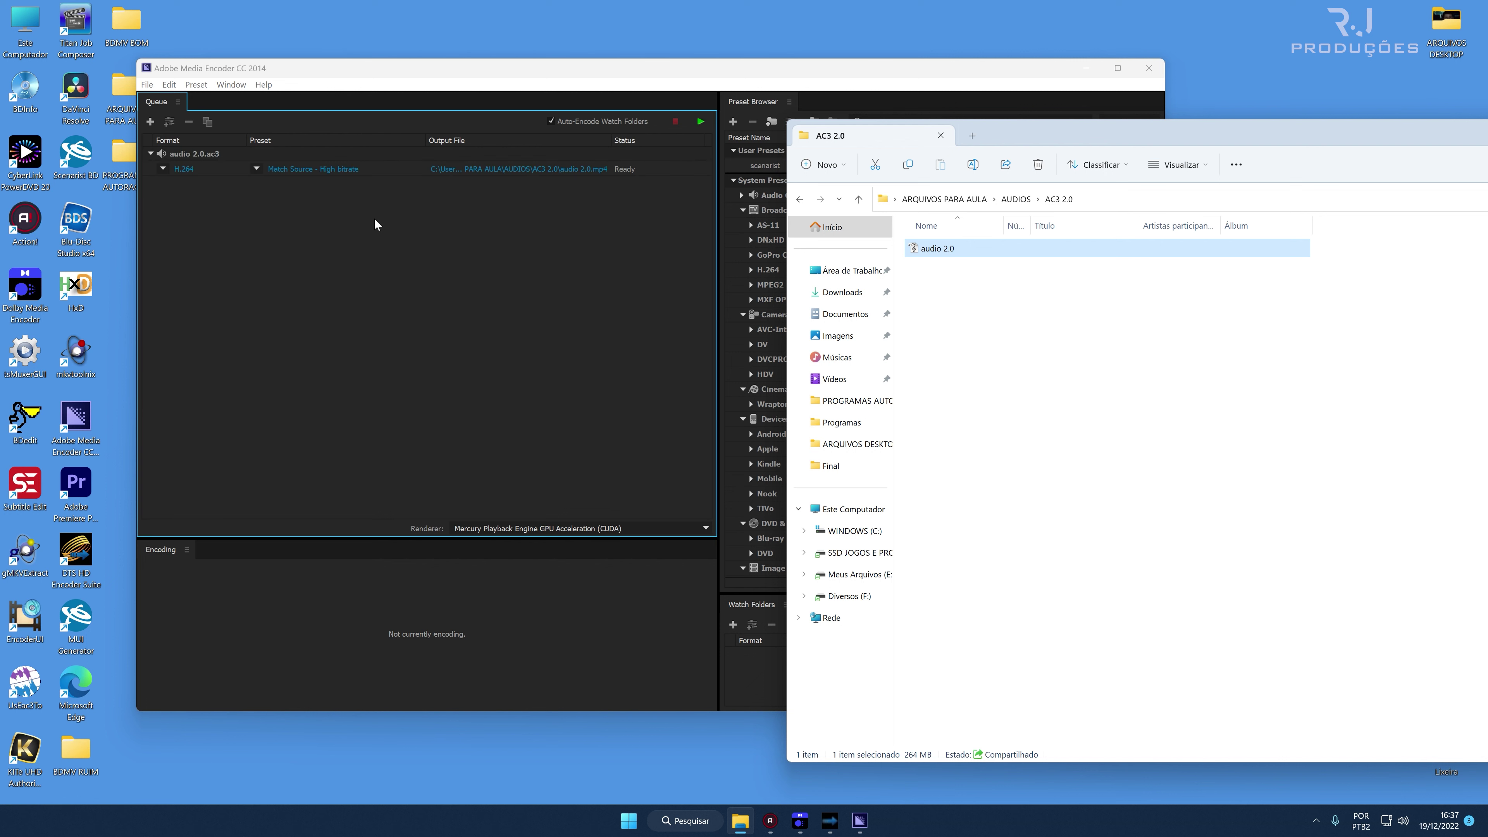
In the queued item's export settings, set the format to H.264 Blu-ray and turn off video export.
{"action": "left_click", "coordinate": [336, 169]}
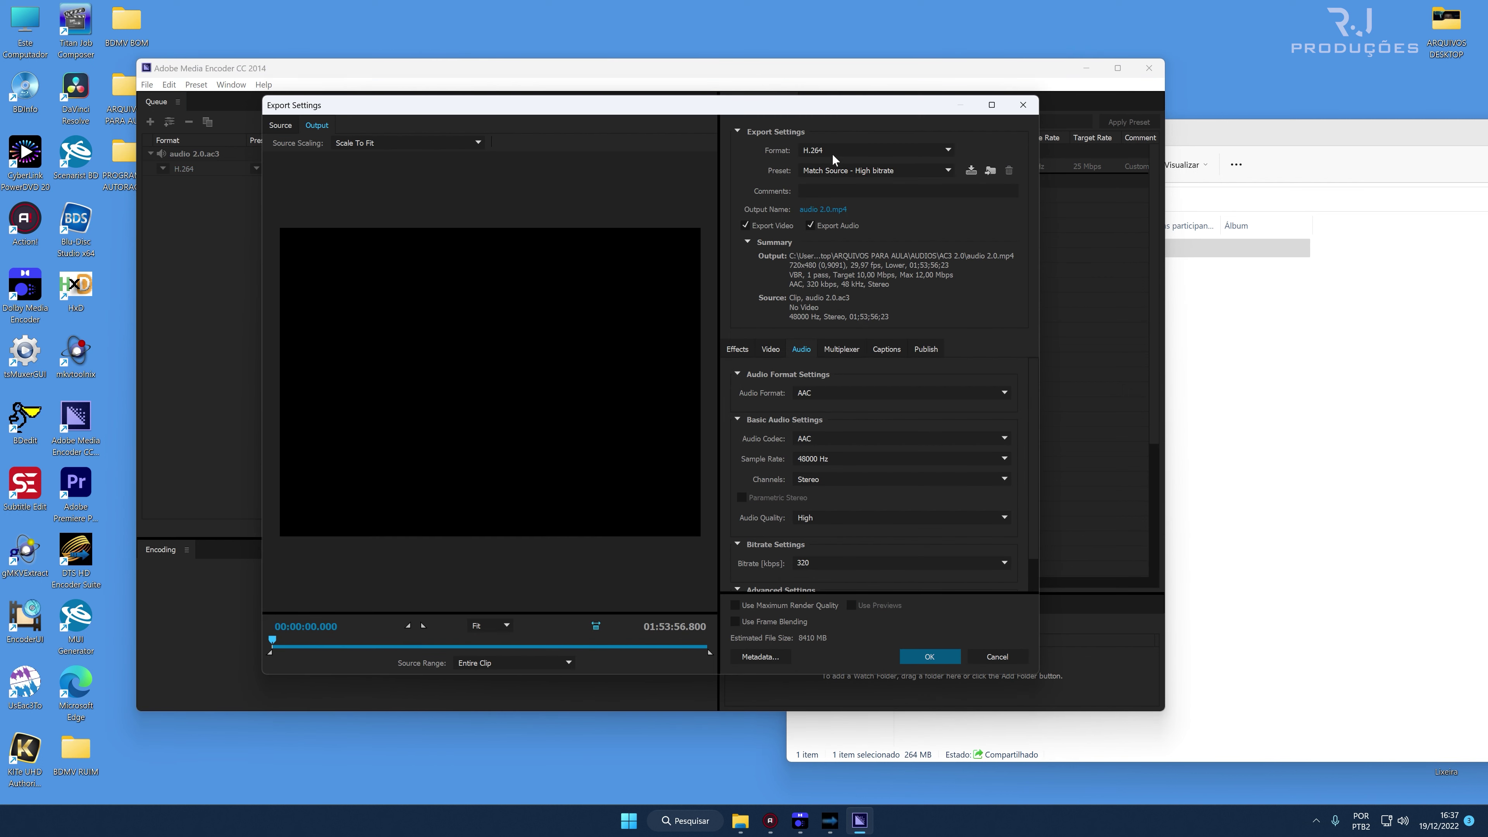
{"action": "left_click", "coordinate": [833, 154]}
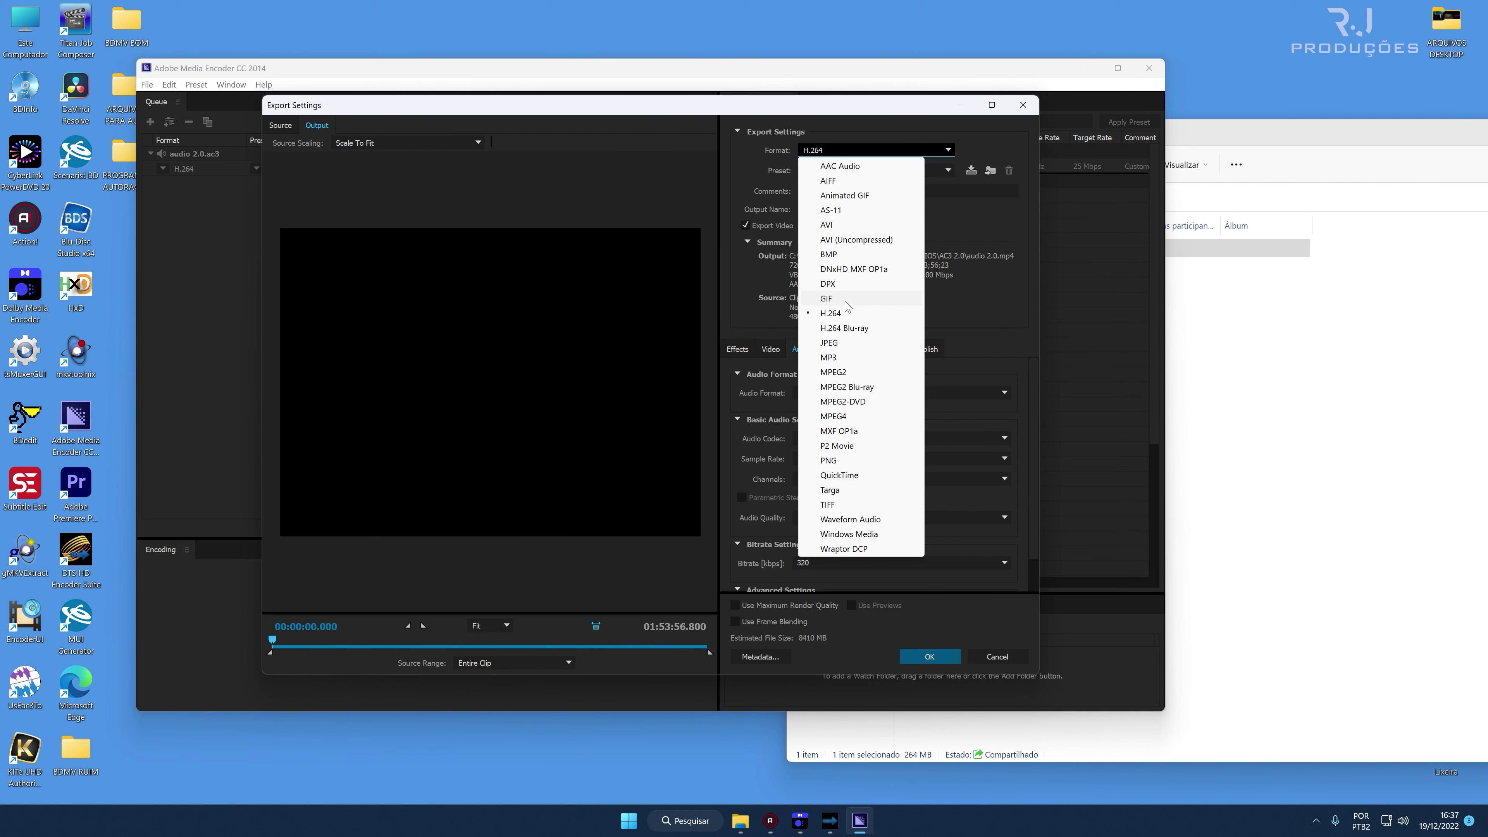
{"action": "left_click", "coordinate": [853, 330]}
{"action": "key", "text": "Down"}
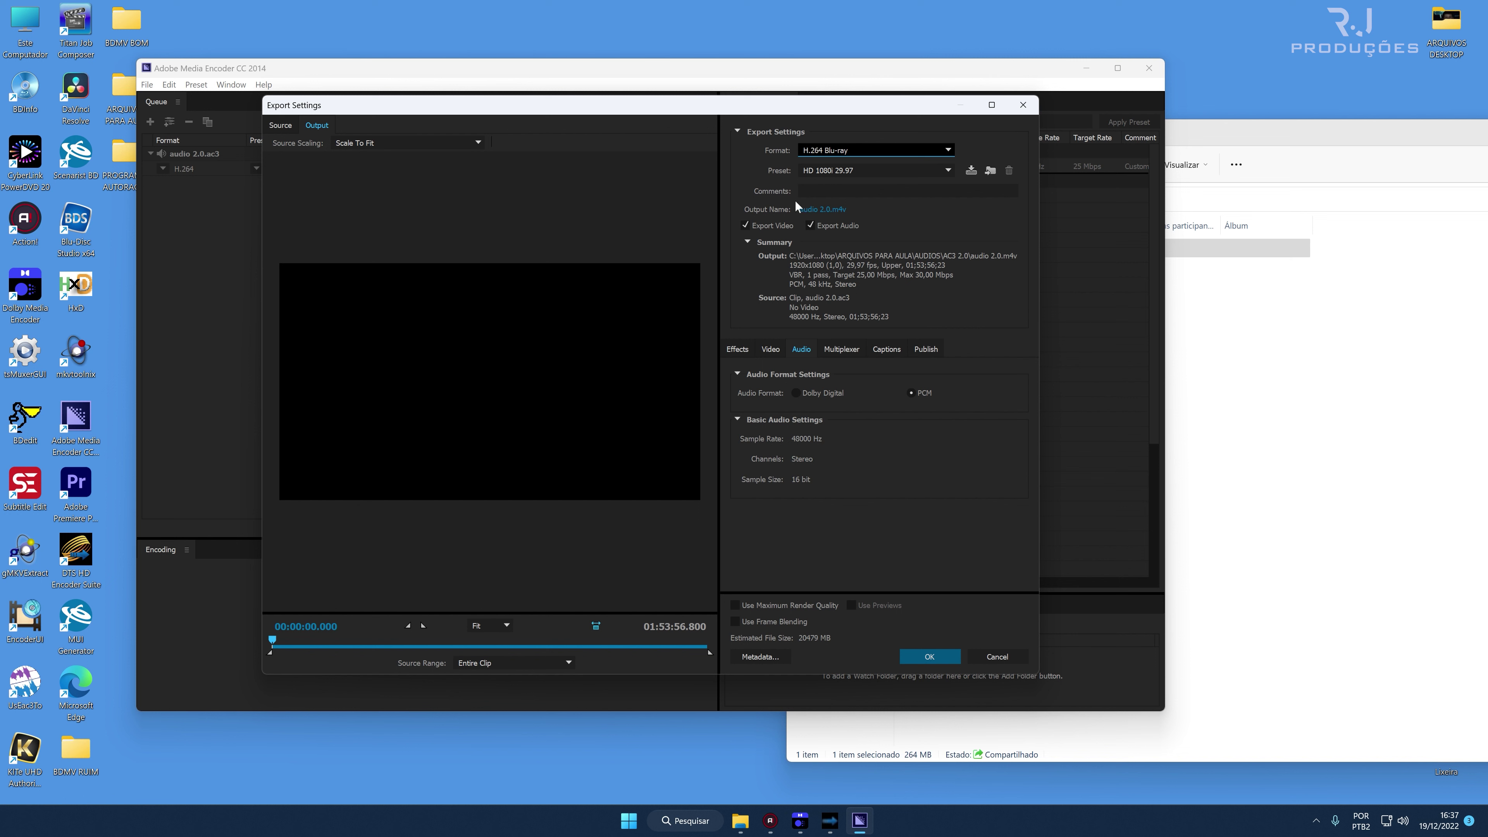
{"action": "left_click", "coordinate": [746, 225]}
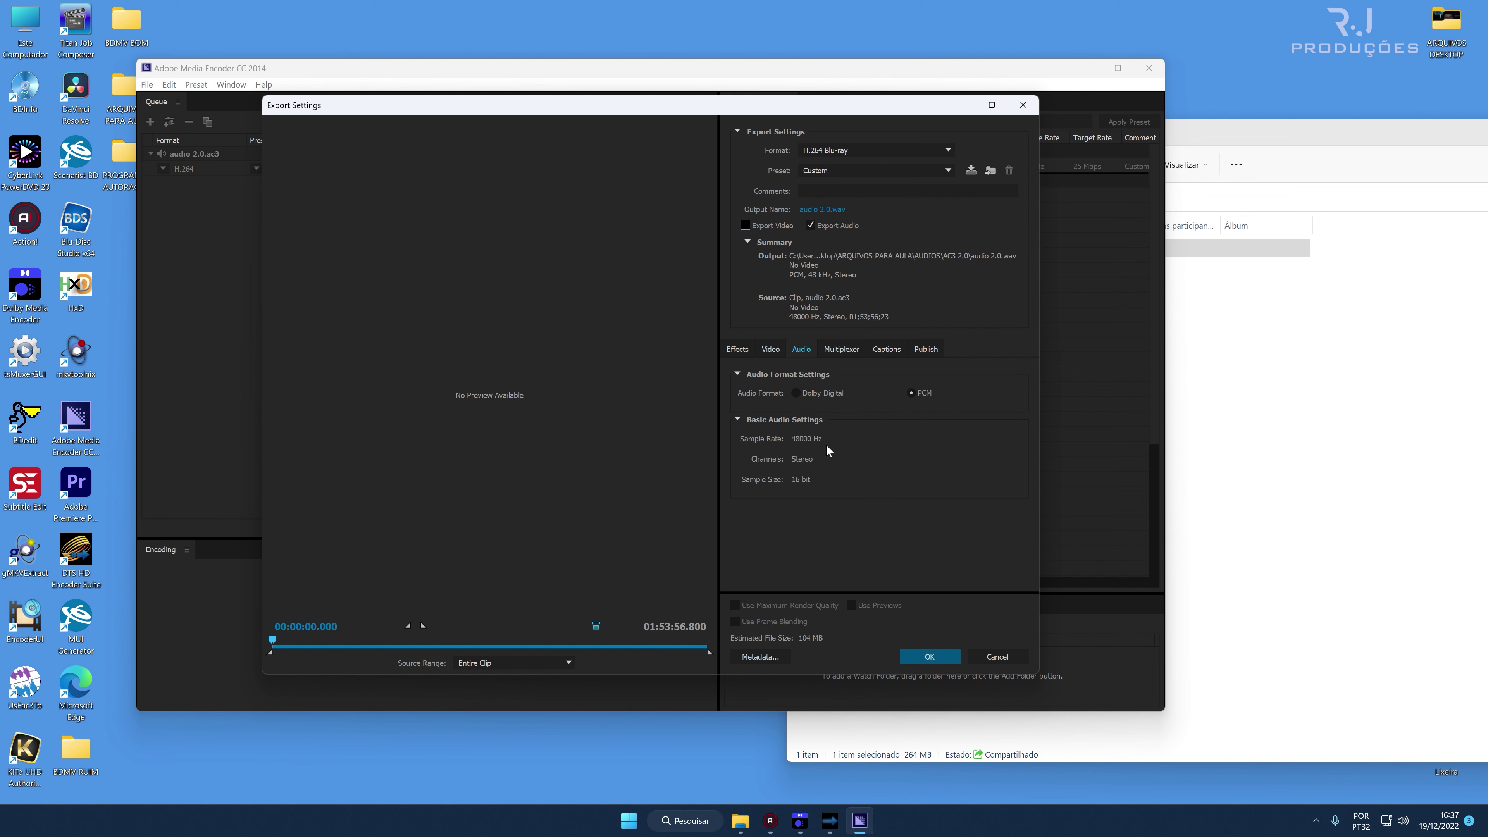
Set the output to audio 2.0.wav in the WAV 5.1 ou 2.0 folder of AUDIOS, accept the export settings, and start the queue.
{"action": "left_click", "coordinate": [822, 209]}
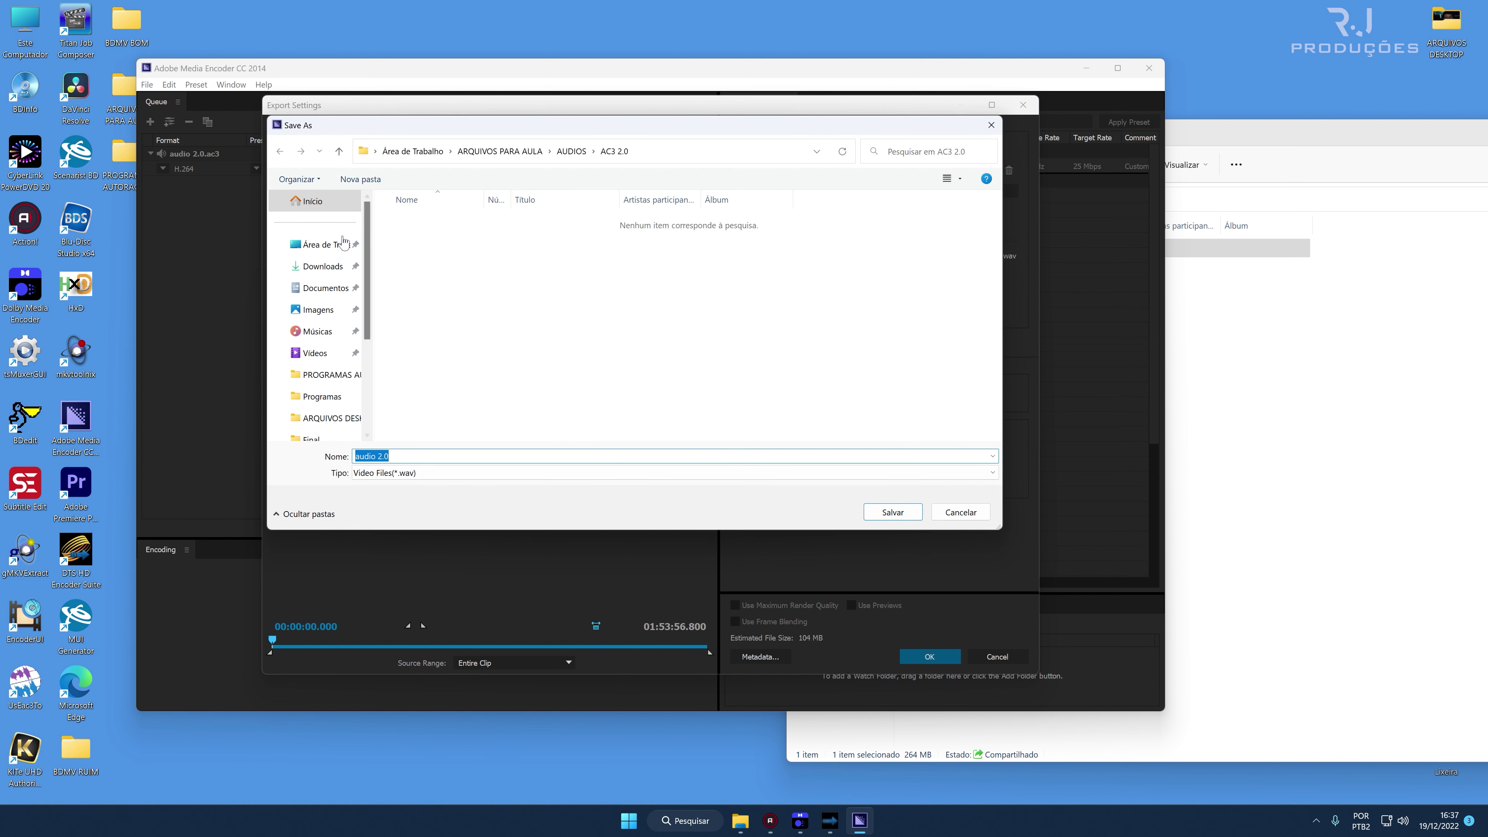
{"action": "left_click", "coordinate": [350, 237]}
{"action": "double_click", "coordinate": [437, 235]}
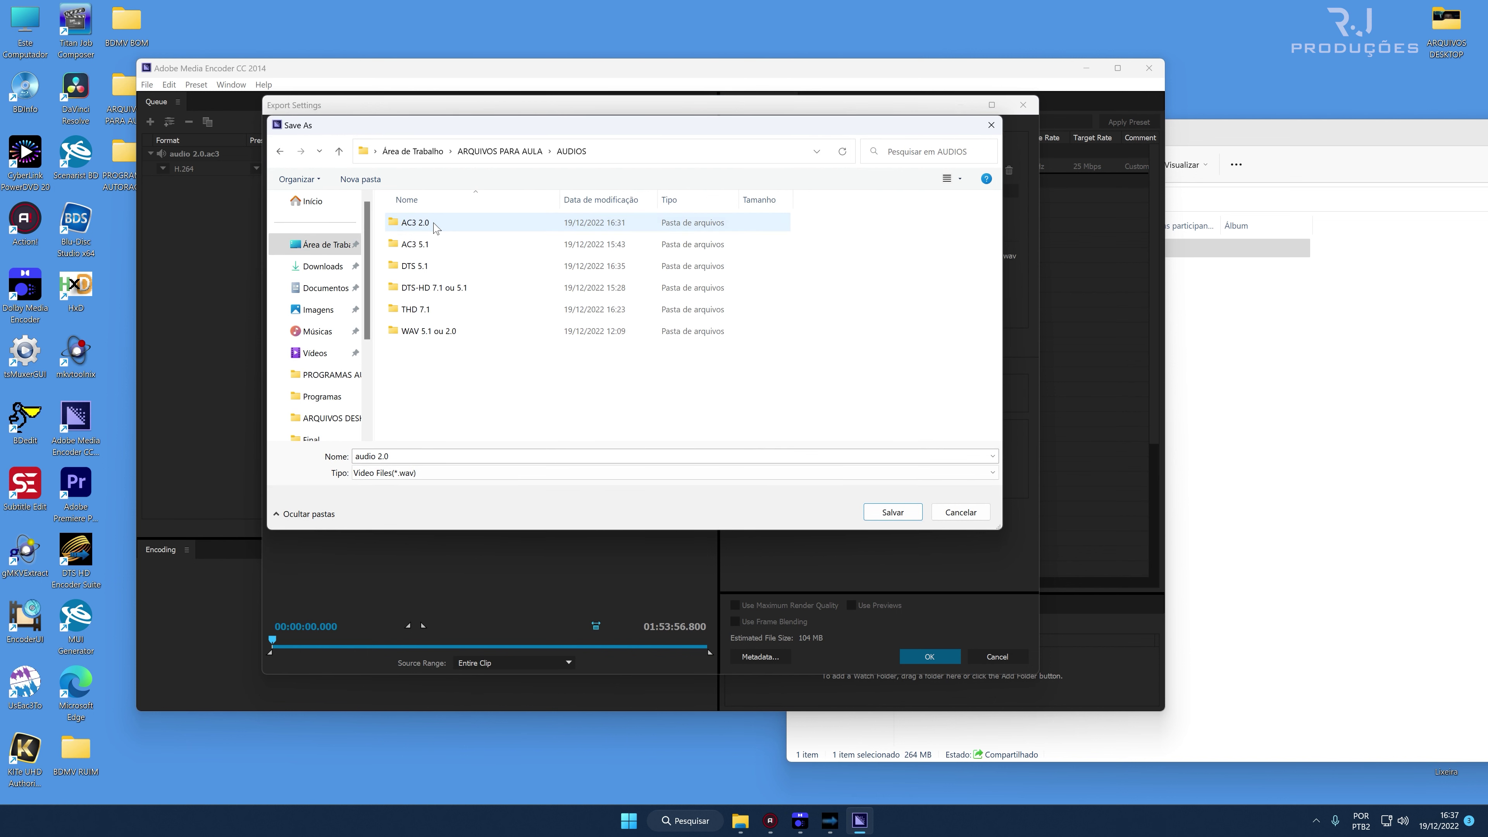
{"action": "double_click", "coordinate": [442, 332]}
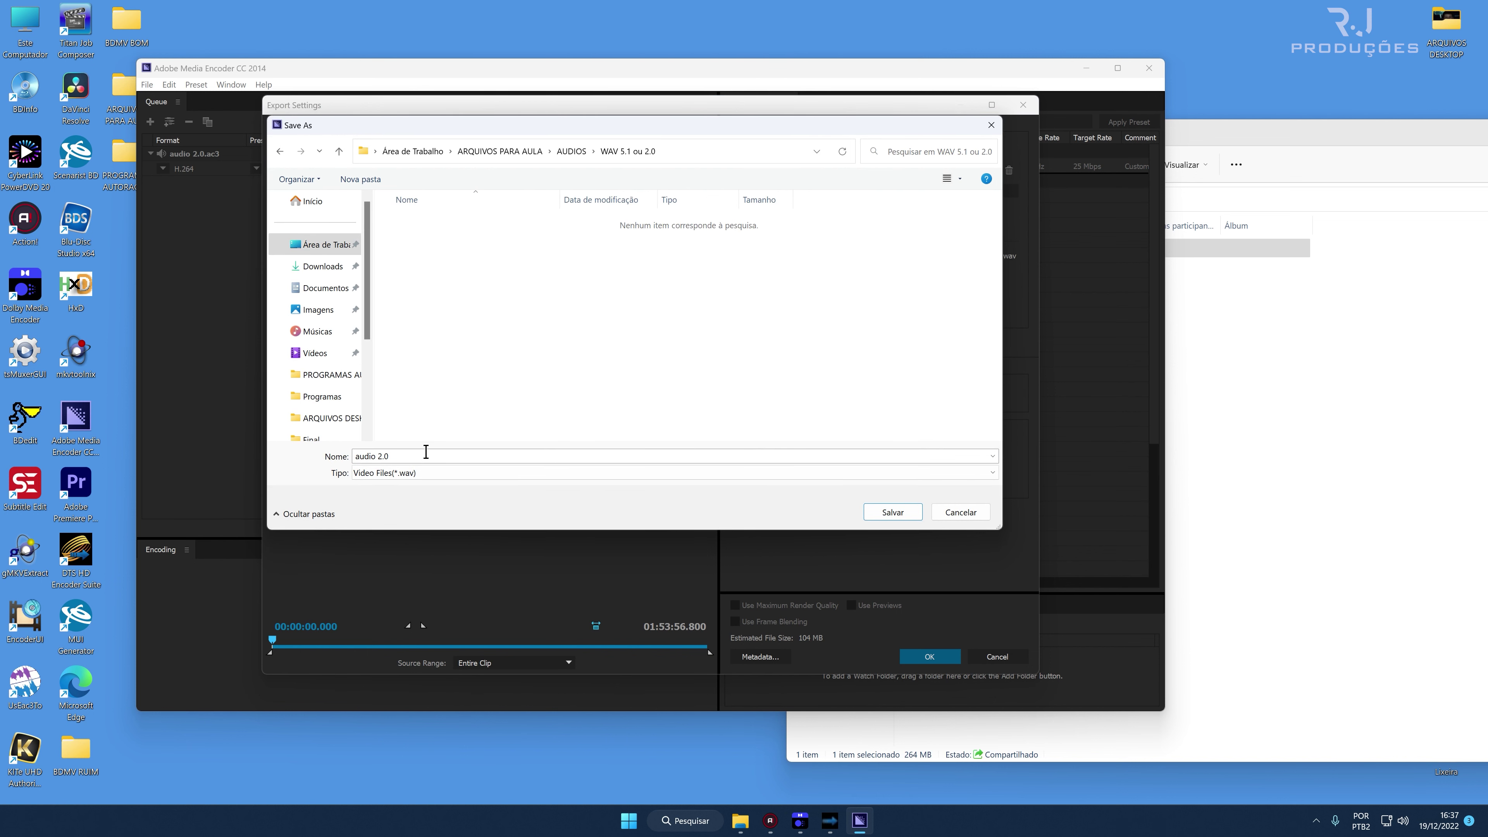
{"action": "left_click", "coordinate": [891, 513]}
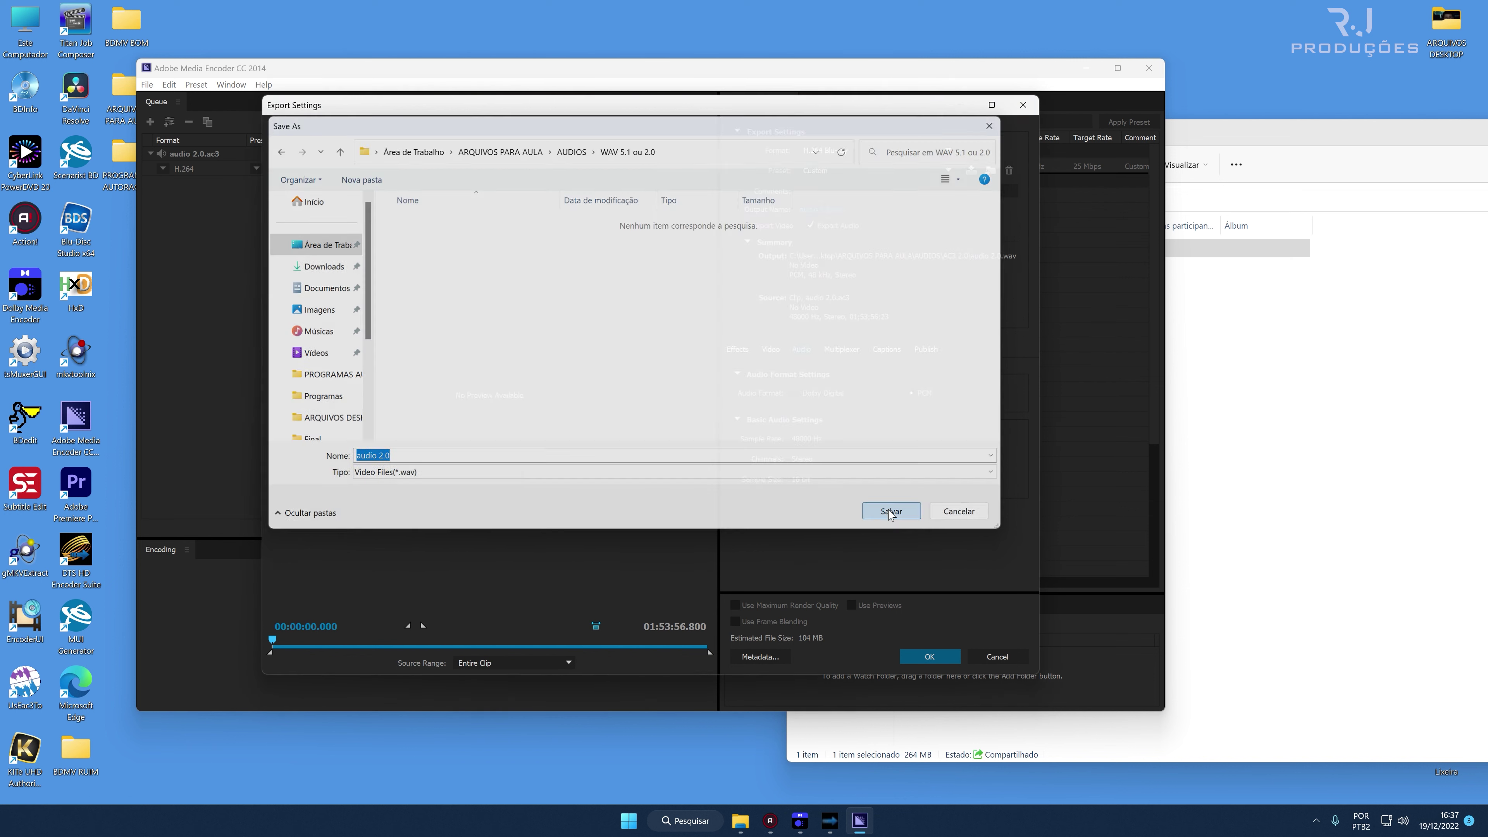
{"action": "left_click", "coordinate": [932, 656]}
{"action": "left_click", "coordinate": [701, 123]}
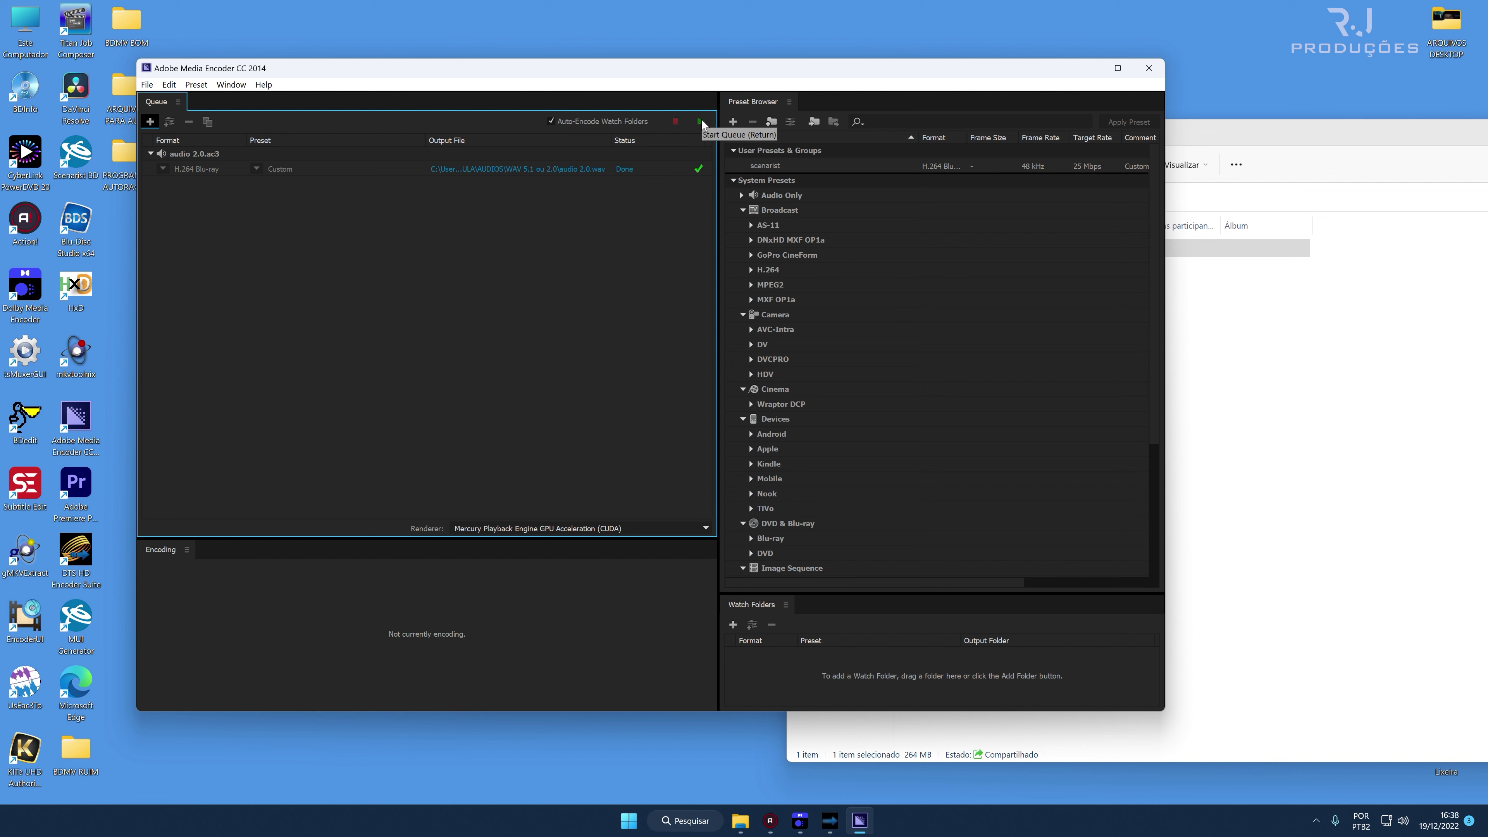
Remove the audio 2.0.ac3 job from the encoding queue and close the encoder.
{"action": "left_click", "coordinate": [298, 169]}
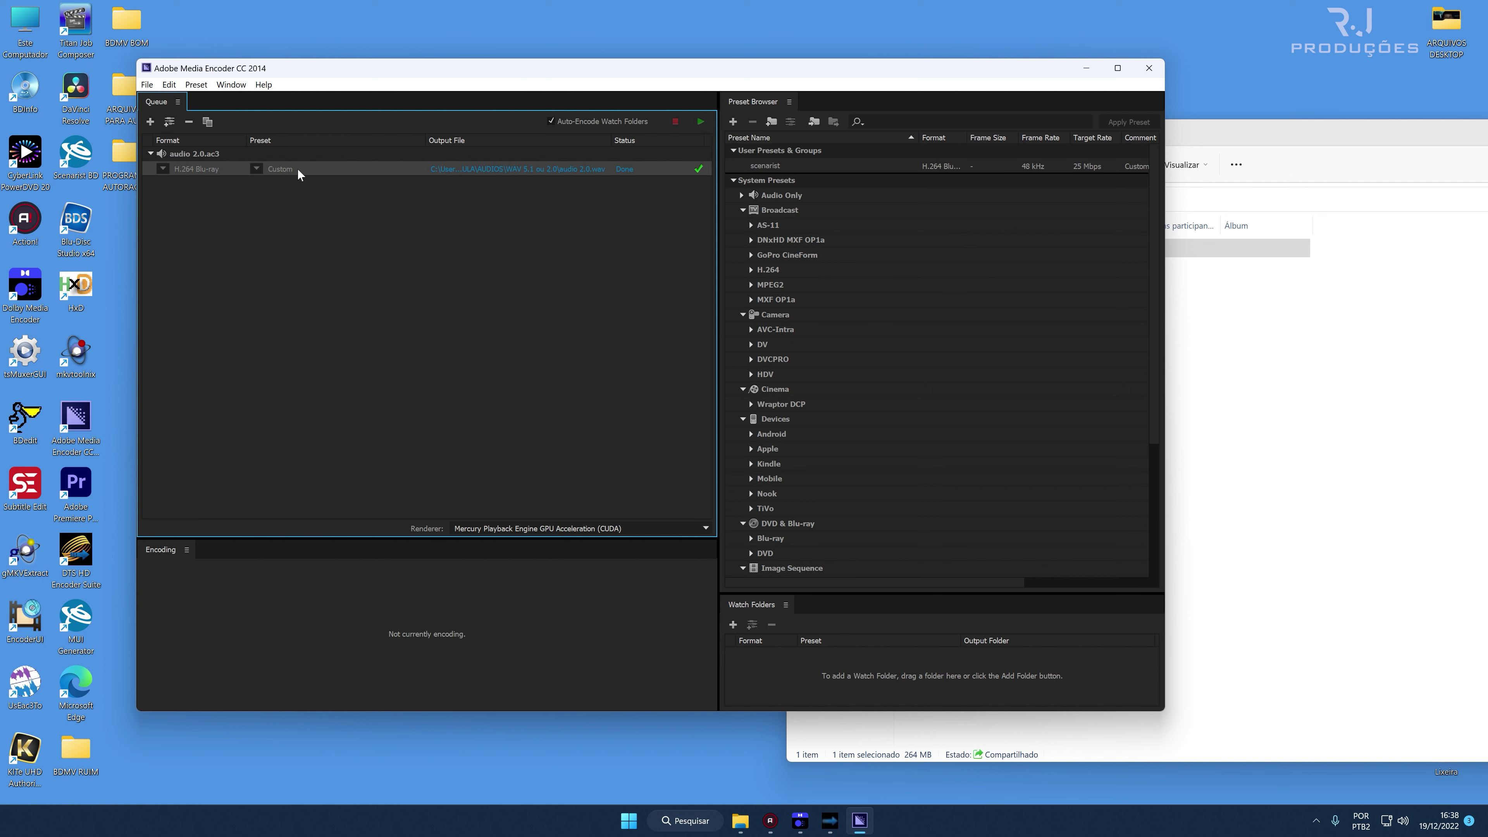
{"action": "key", "text": "Delete"}
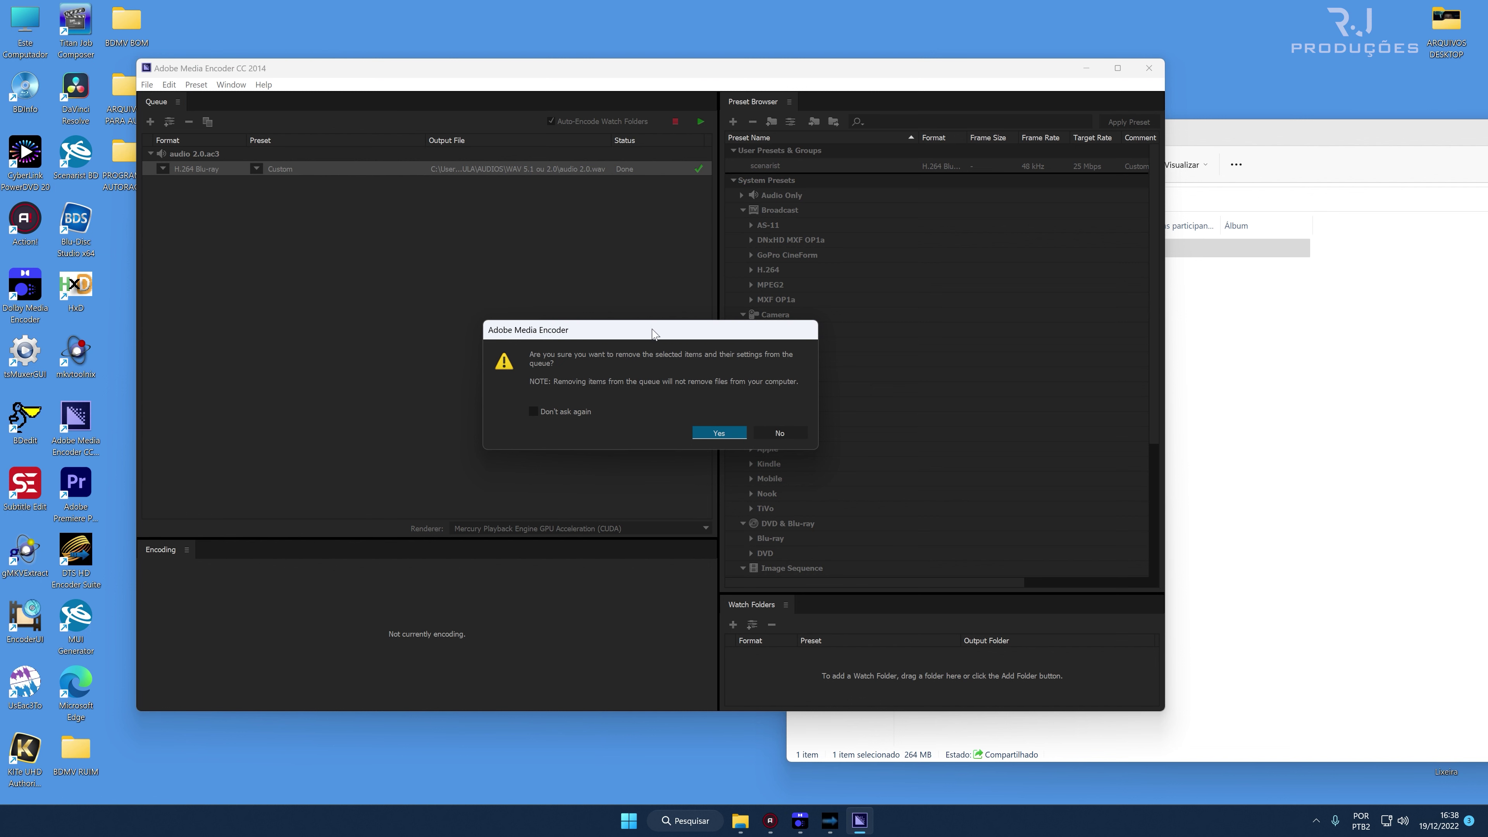
{"action": "left_click", "coordinate": [720, 433]}
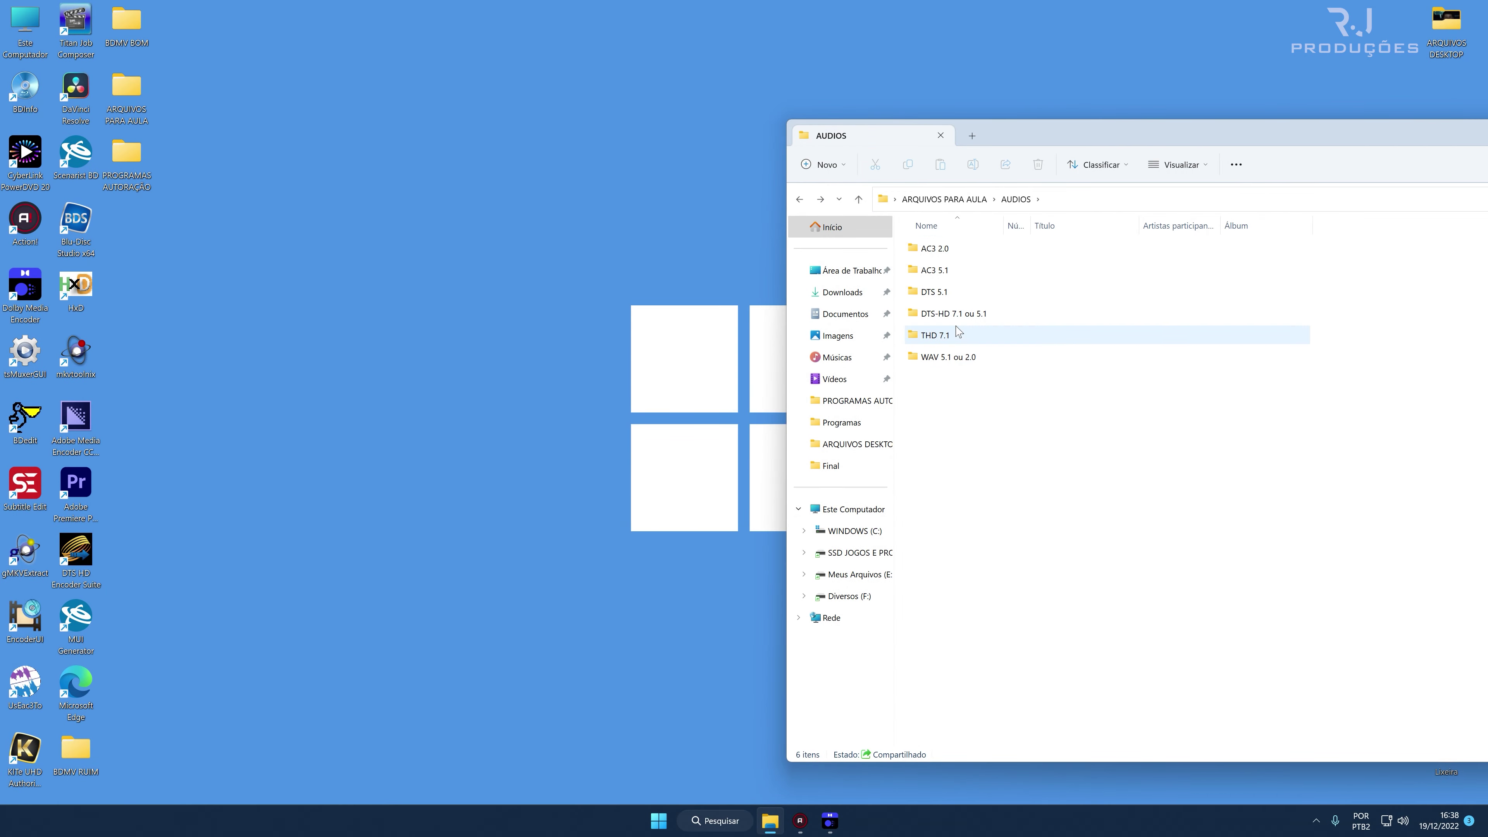
Examine the contents of the THD 7.1, AC3 2.0, AC3 5.1, DTS 5.1 and DTS-HD 7.1 ou 5.1 folders in AUDIOS.
{"action": "double_click", "coordinate": [958, 332]}
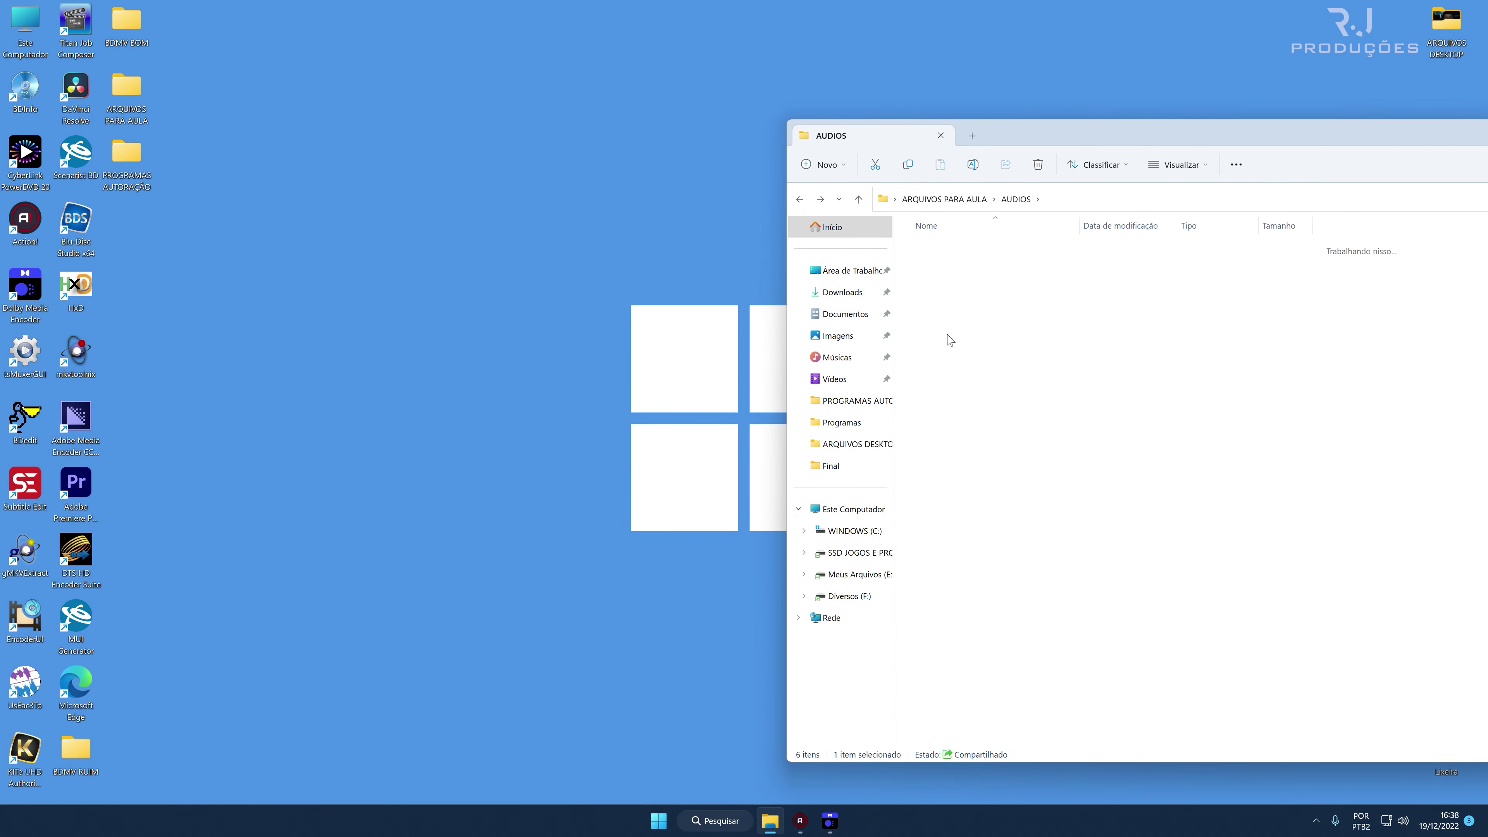
{"action": "left_click", "coordinate": [800, 204]}
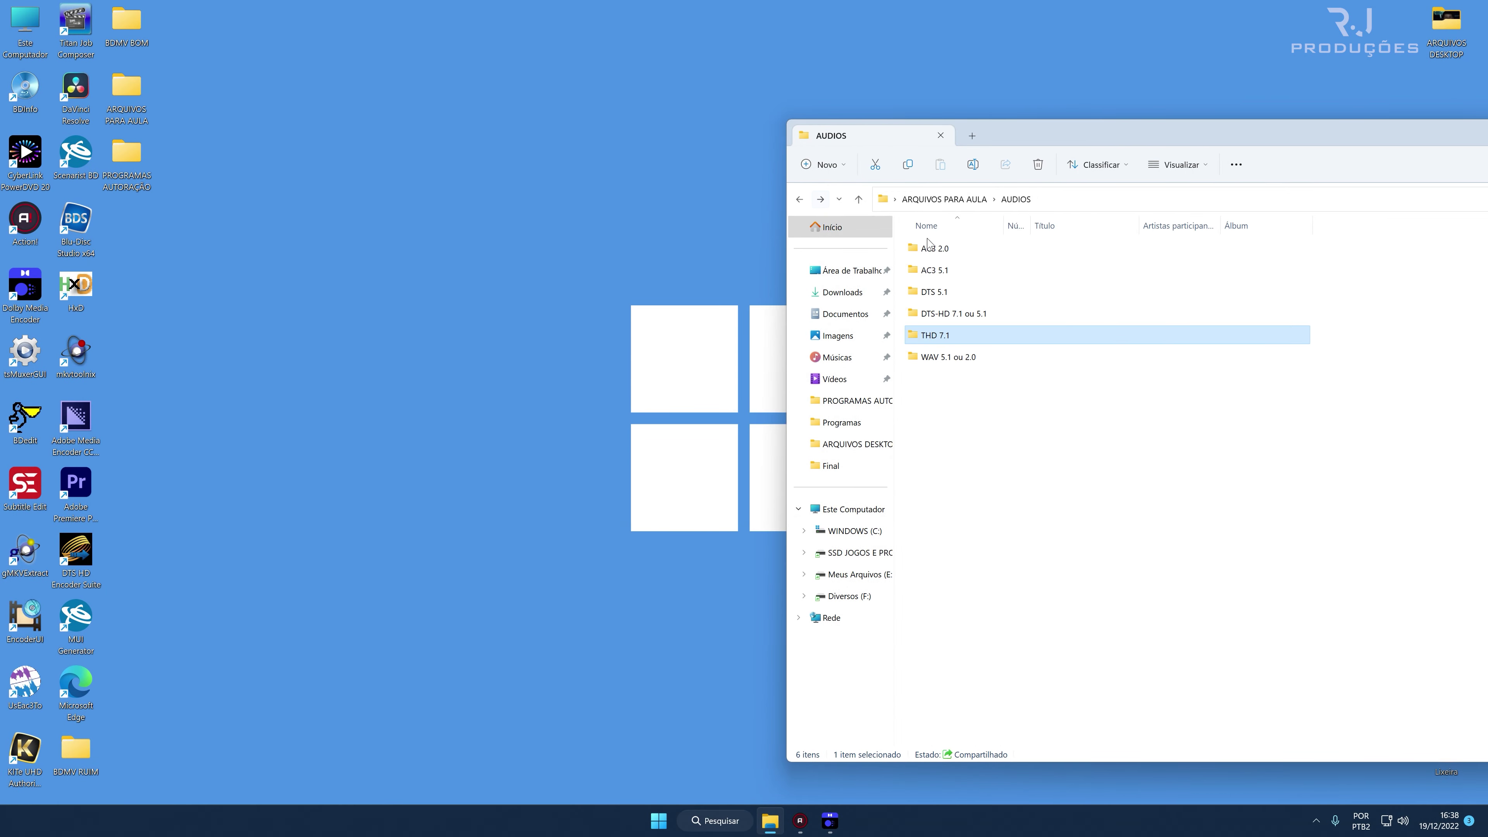
{"action": "double_click", "coordinate": [959, 251]}
{"action": "key", "text": "alt+Left"}
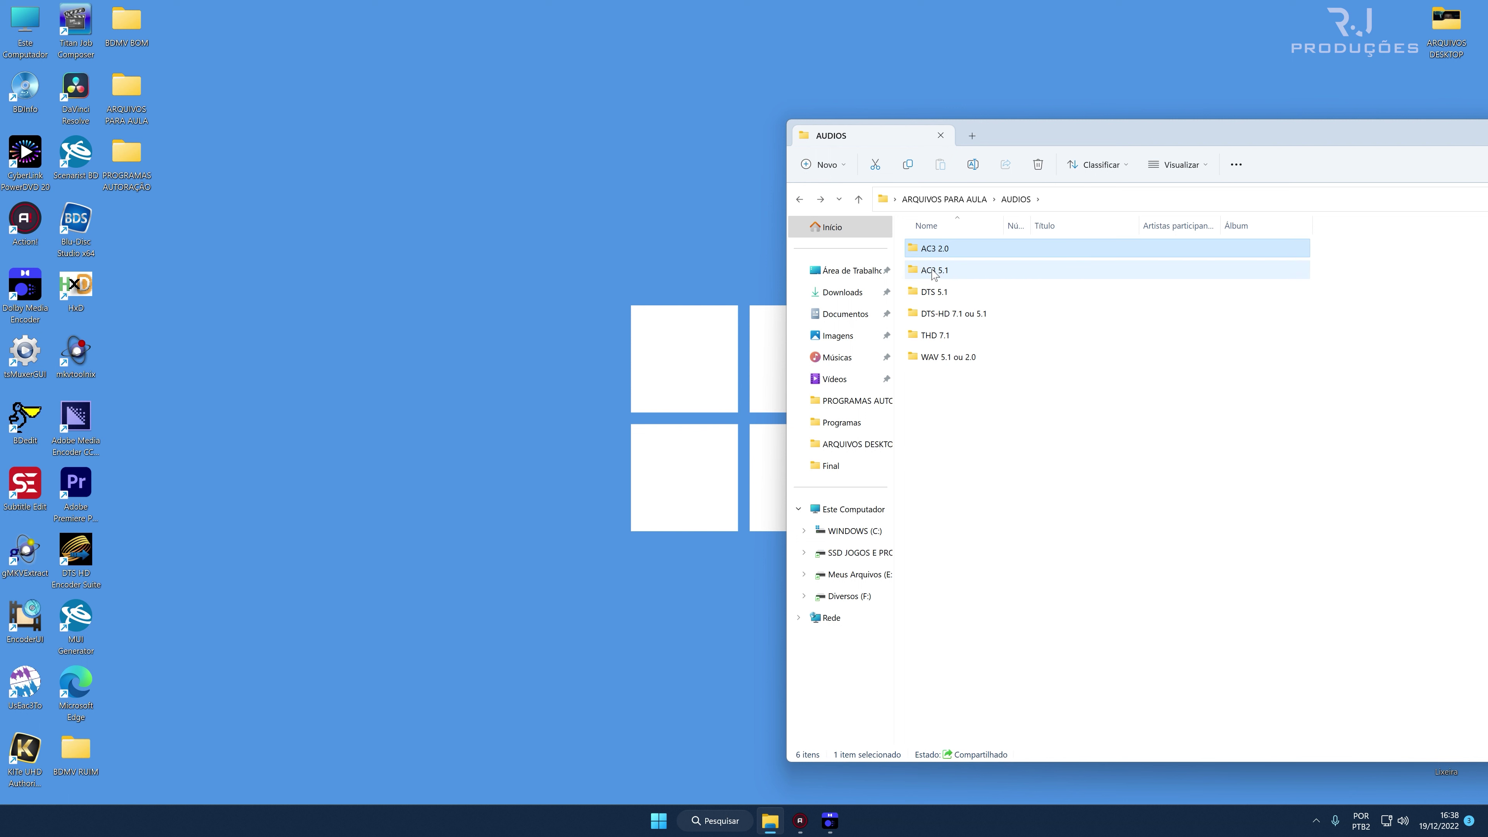
{"action": "double_click", "coordinate": [934, 271]}
{"action": "key", "text": "alt+Left"}
{"action": "double_click", "coordinate": [940, 291]}
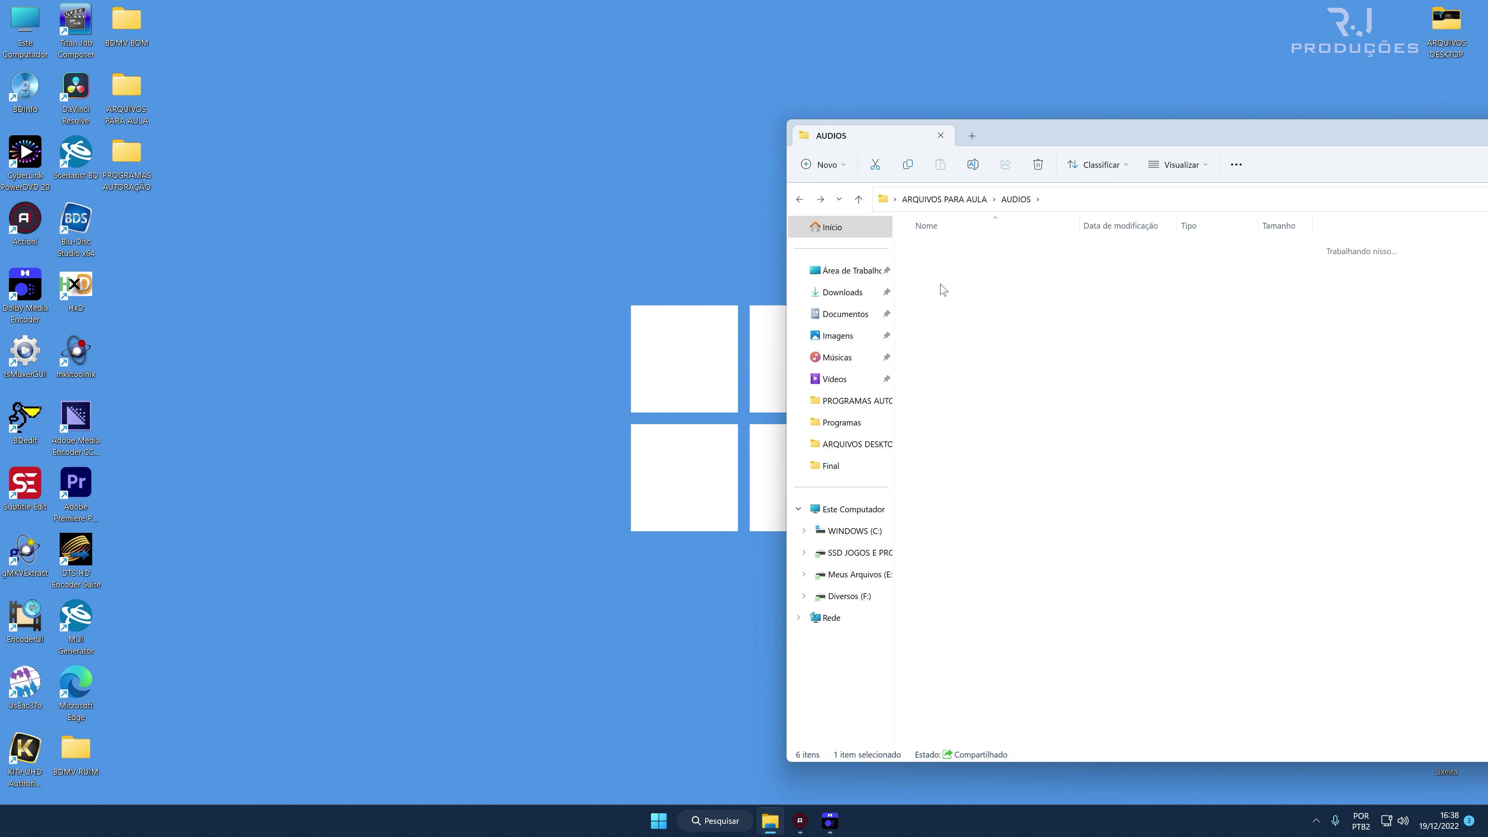
{"action": "left_click", "coordinate": [950, 257]}
{"action": "key", "text": "alt+Left"}
{"action": "double_click", "coordinate": [964, 313]}
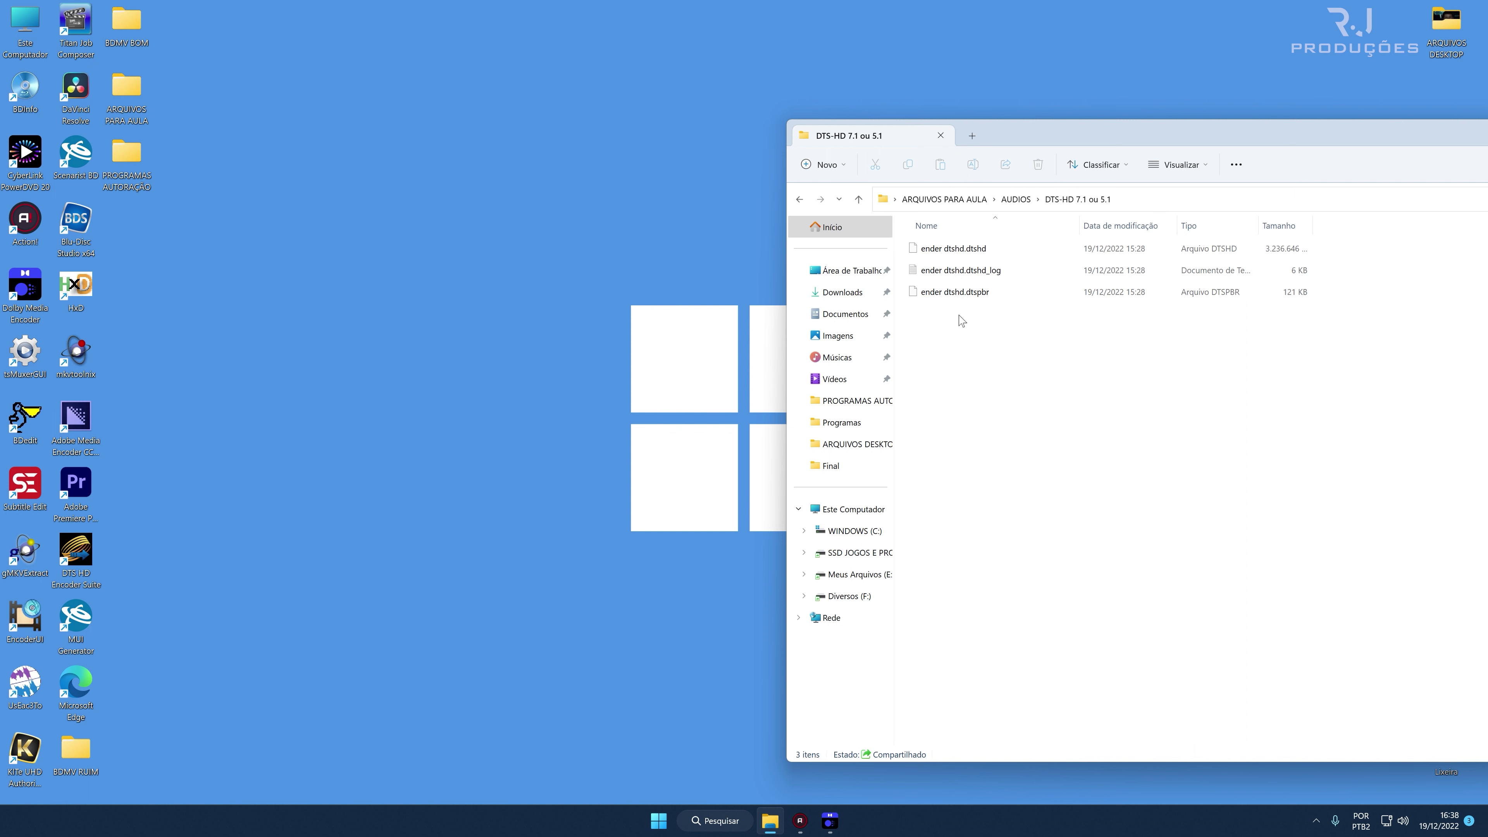
{"action": "left_click", "coordinate": [985, 257]}
{"action": "left_click", "coordinate": [1014, 390]}
{"action": "key", "text": "alt+Left"}
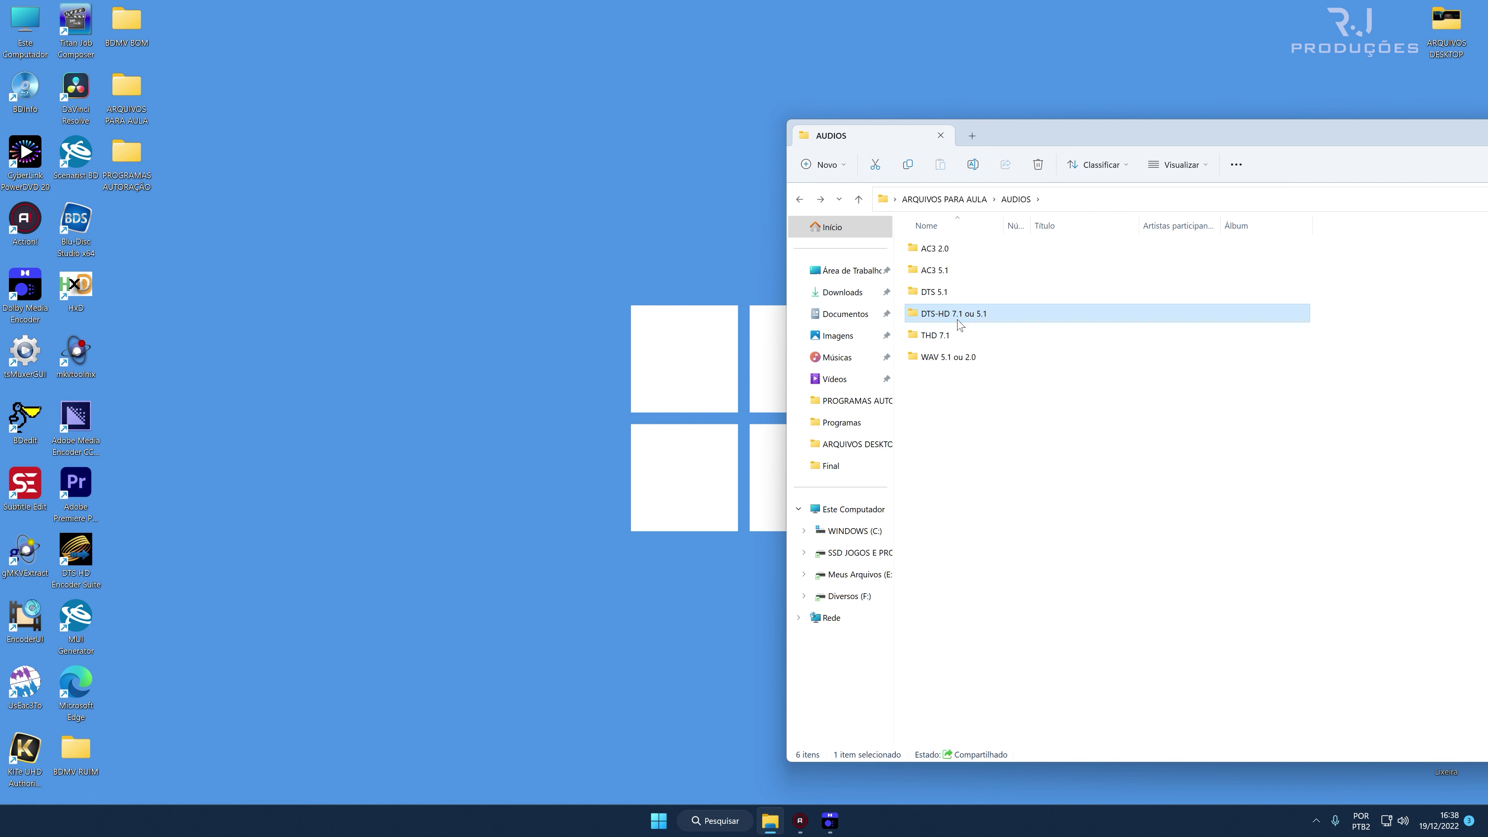
Launch DTS-HD Master Audio Suite, choose the Master Audio stream type with the 5.1 L, R, C, LFE, Ls, Rs layout, and close it without encoding.
{"action": "left_click", "coordinate": [448, 292]}
{"action": "double_click", "coordinate": [76, 554]}
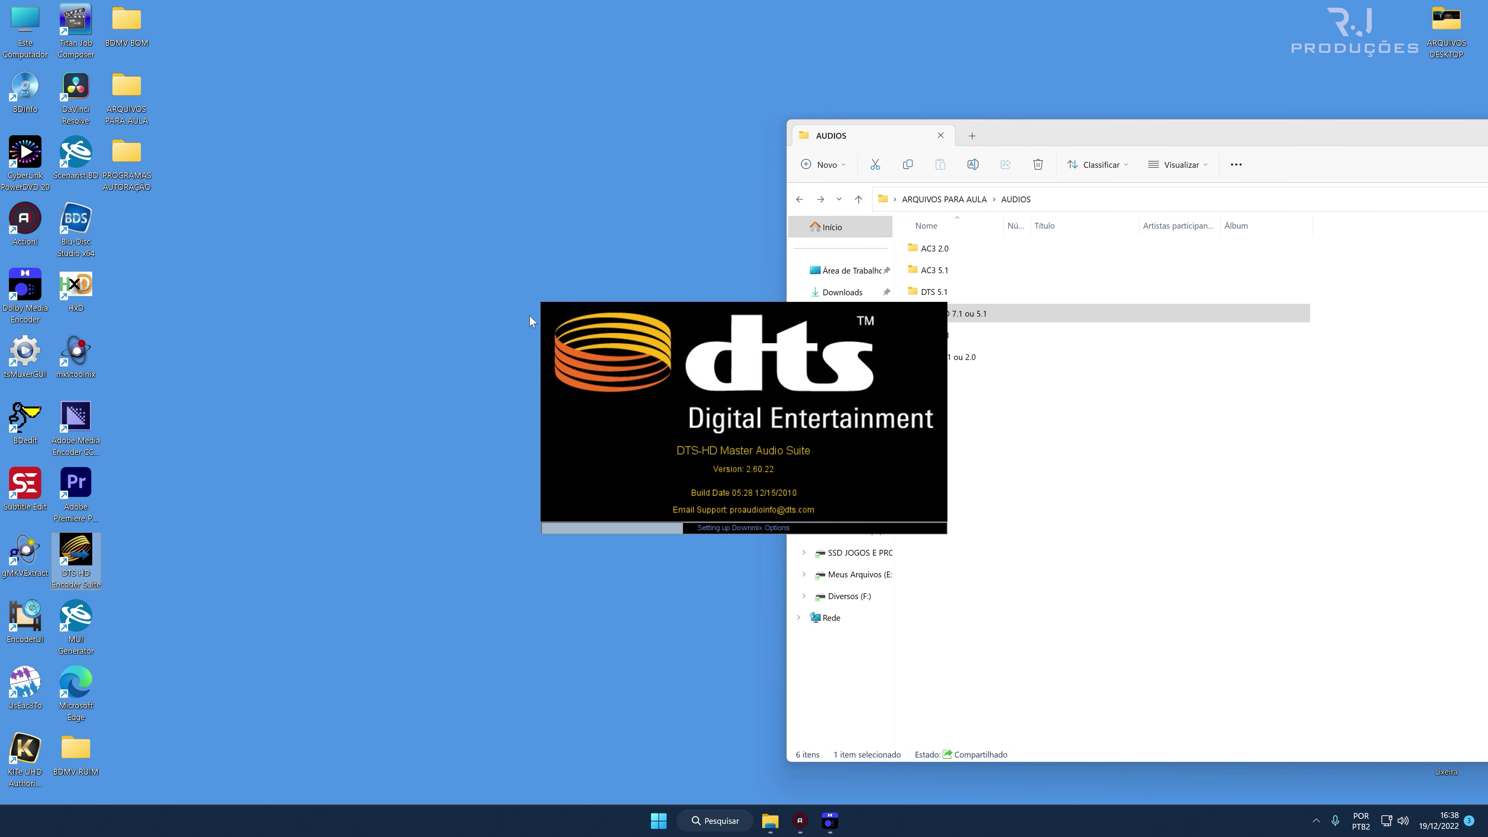
{"action": "left_click", "coordinate": [546, 325]}
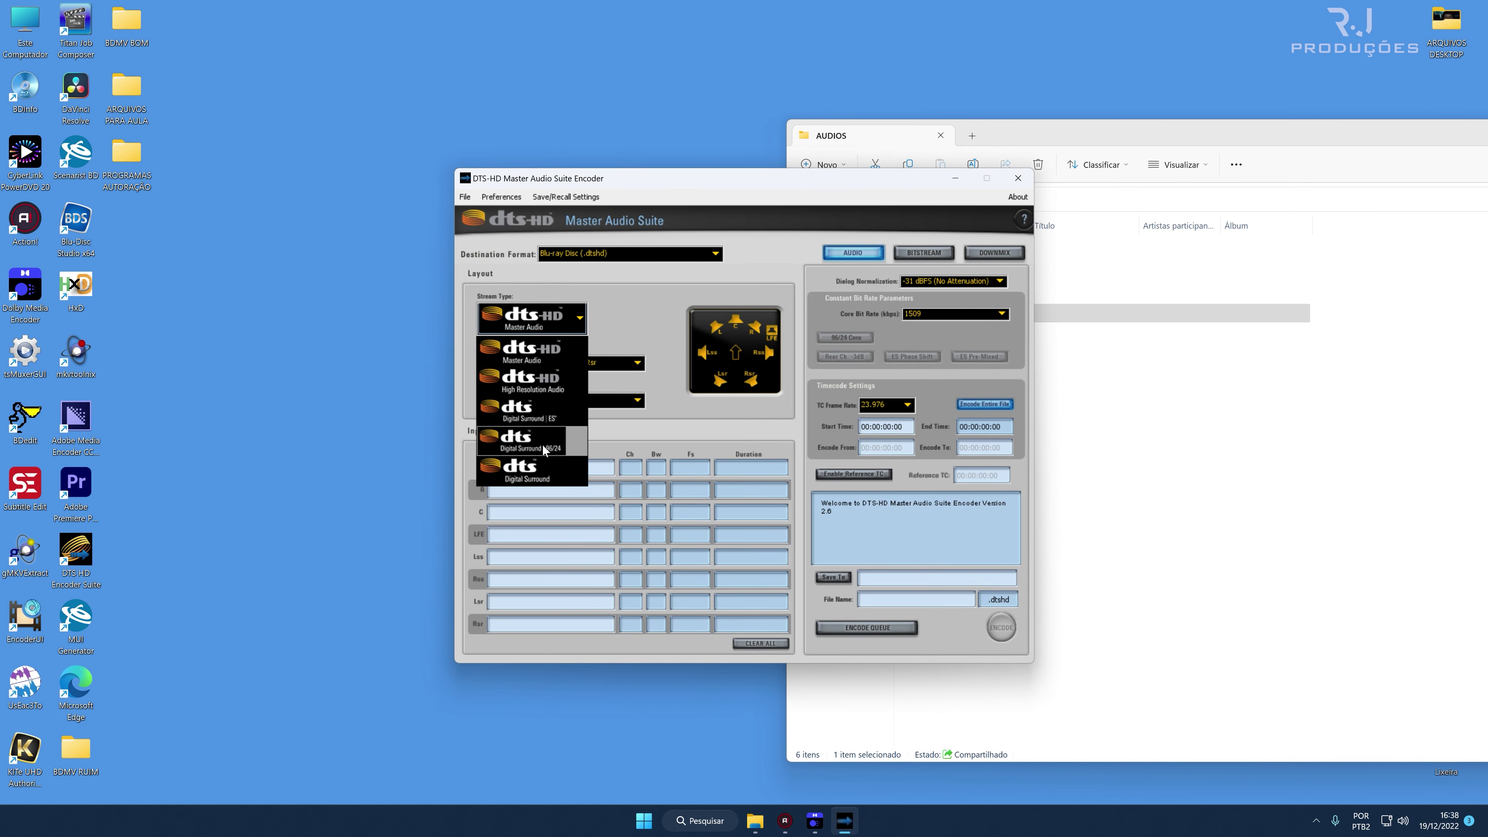
{"action": "left_click", "coordinate": [524, 352]}
{"action": "left_click", "coordinate": [502, 361]}
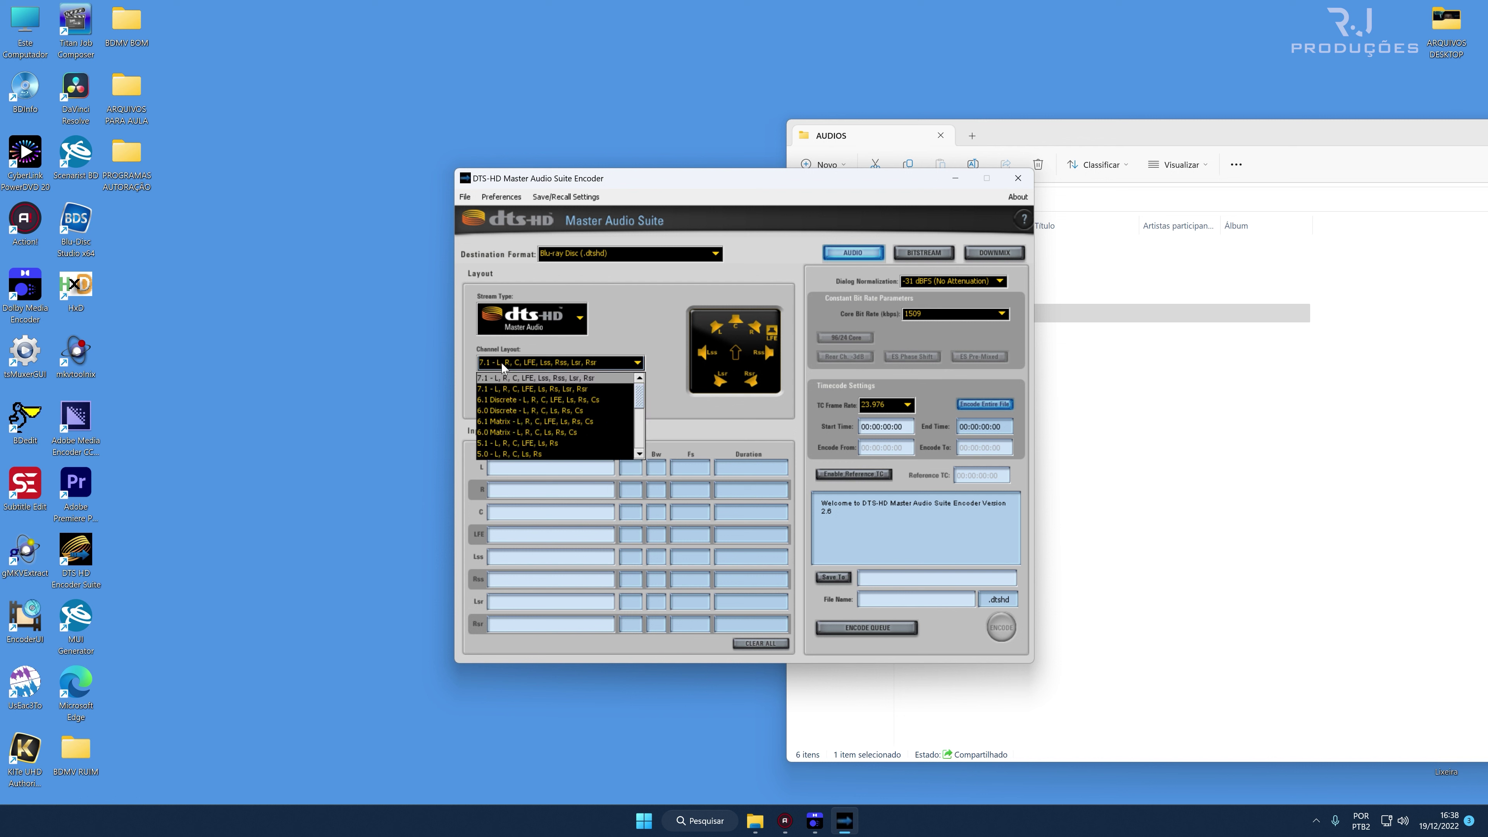
{"action": "left_click", "coordinate": [506, 409]}
{"action": "left_click", "coordinate": [515, 469]}
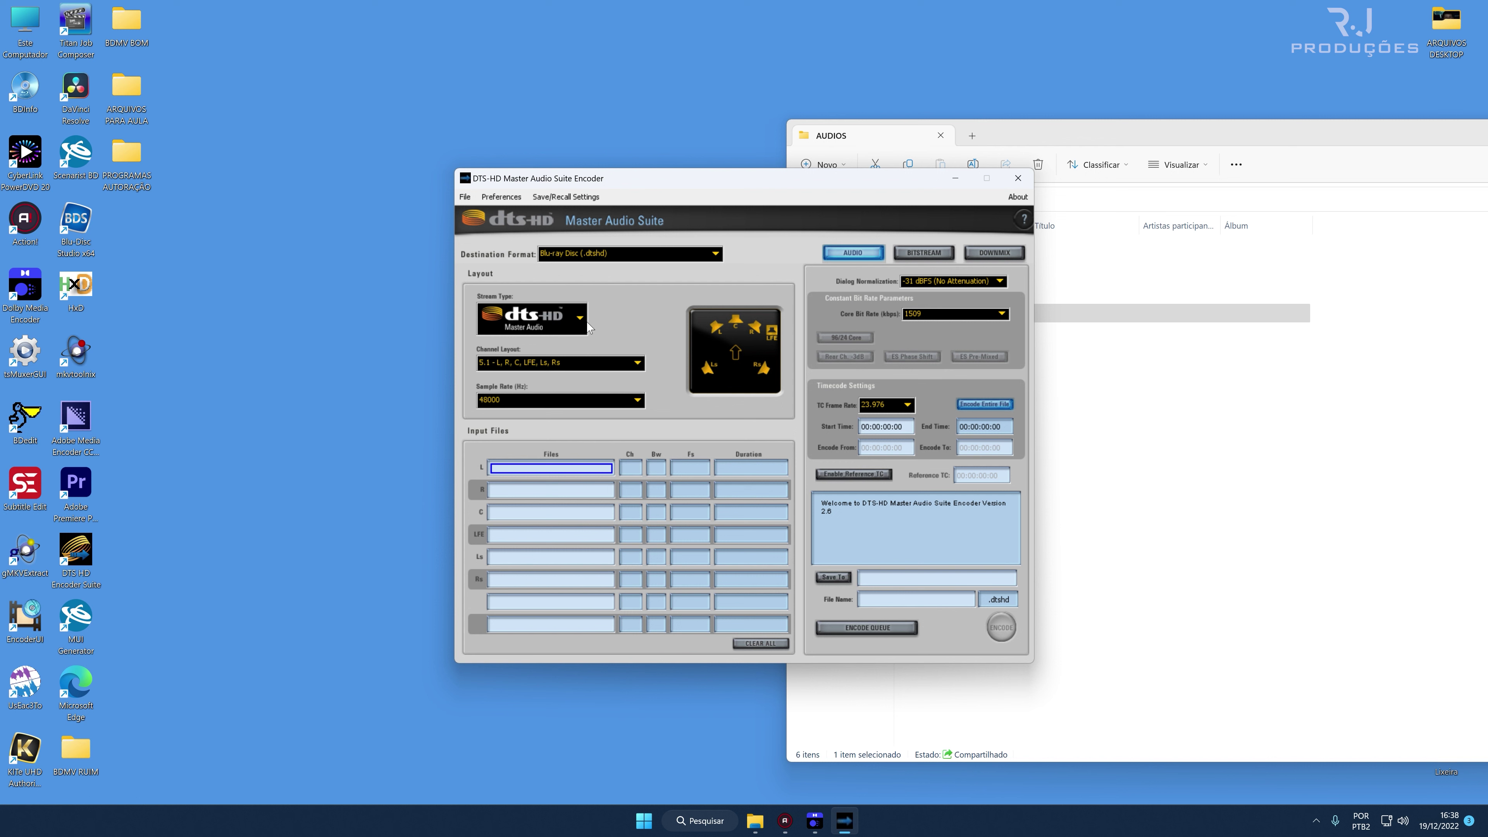
{"action": "left_click", "coordinate": [1018, 178]}
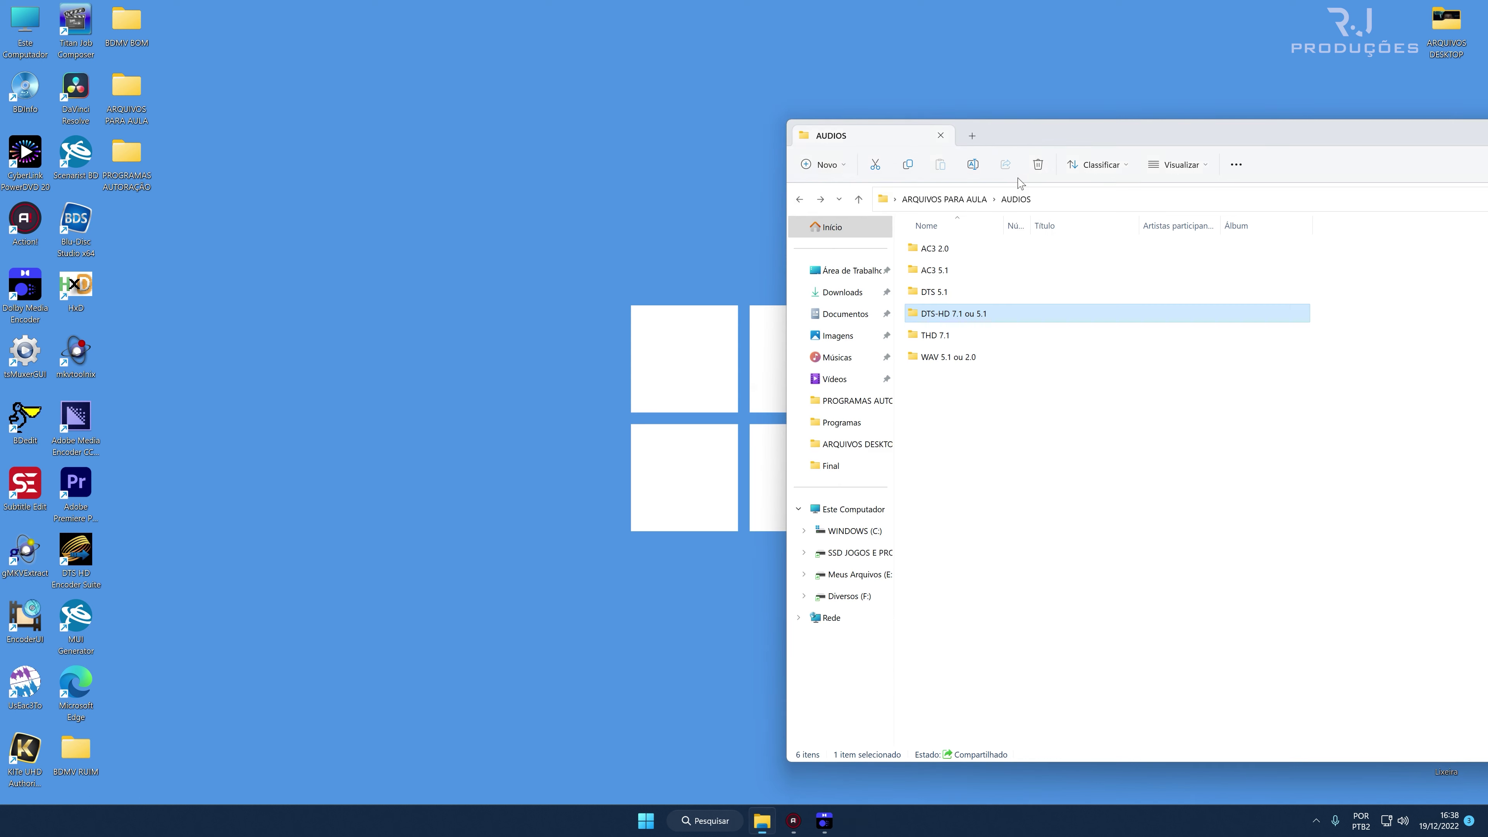
Examine the ender files in the Final folder of THD 7.1 and open the WAV 5.1 ou 2.0 folder.
{"action": "double_click", "coordinate": [939, 335]}
{"action": "double_click", "coordinate": [950, 275]}
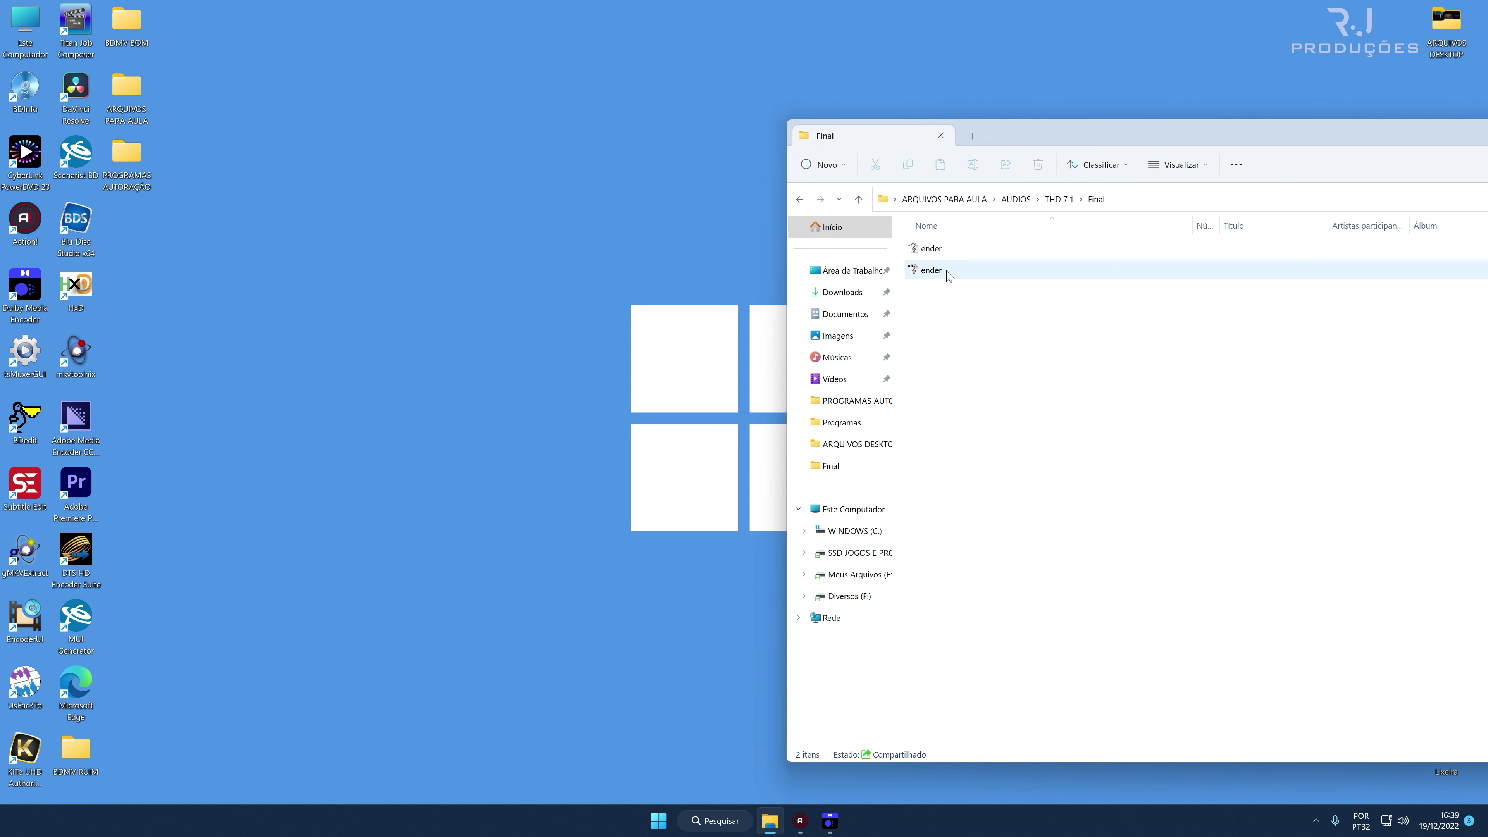
{"action": "left_click_drag", "start_coordinate": [961, 323], "coordinate": [926, 239]}
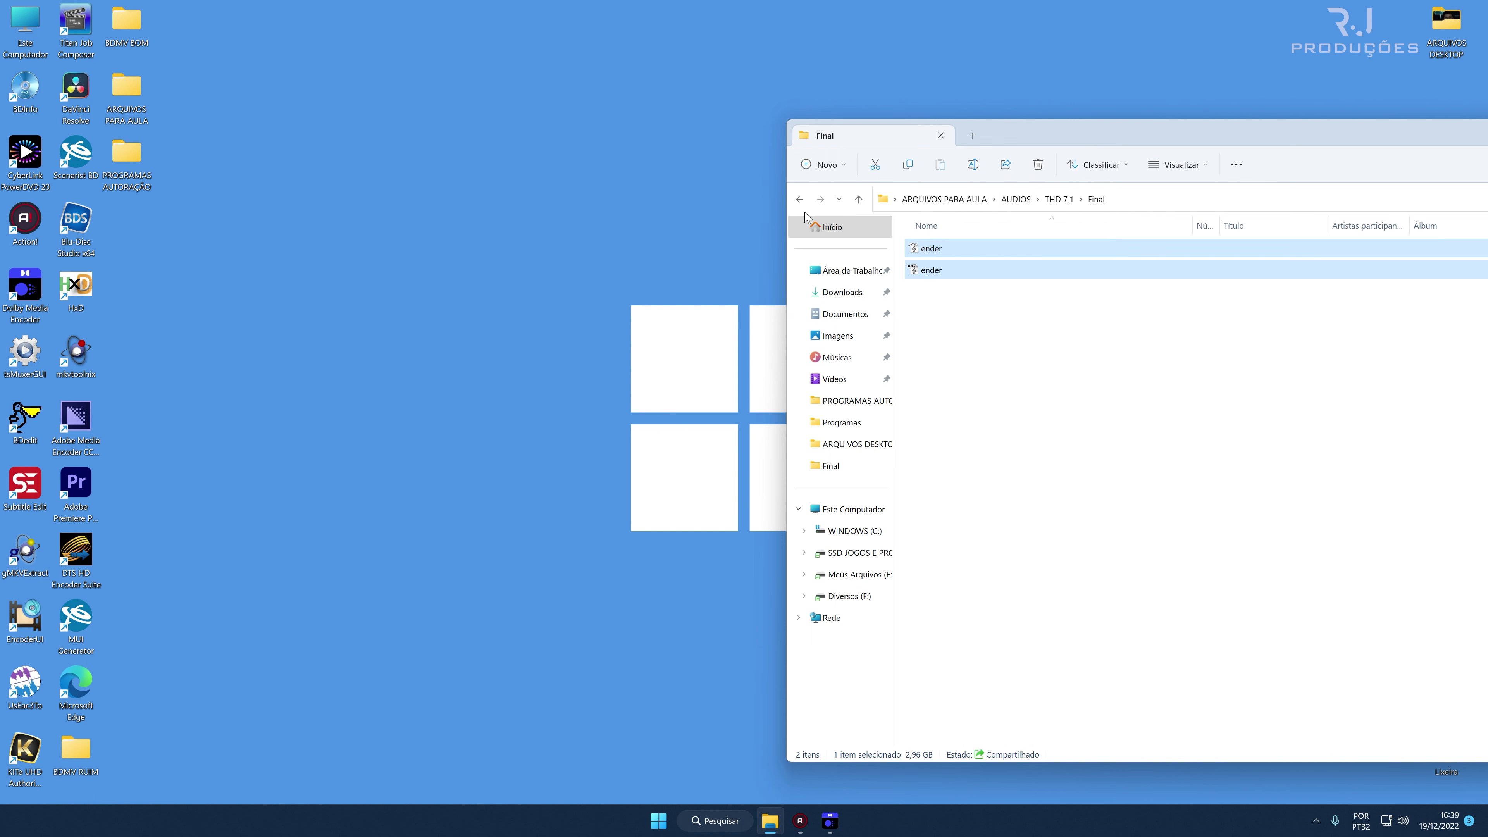
{"action": "left_click", "coordinate": [800, 199]}
{"action": "left_click", "coordinate": [800, 200]}
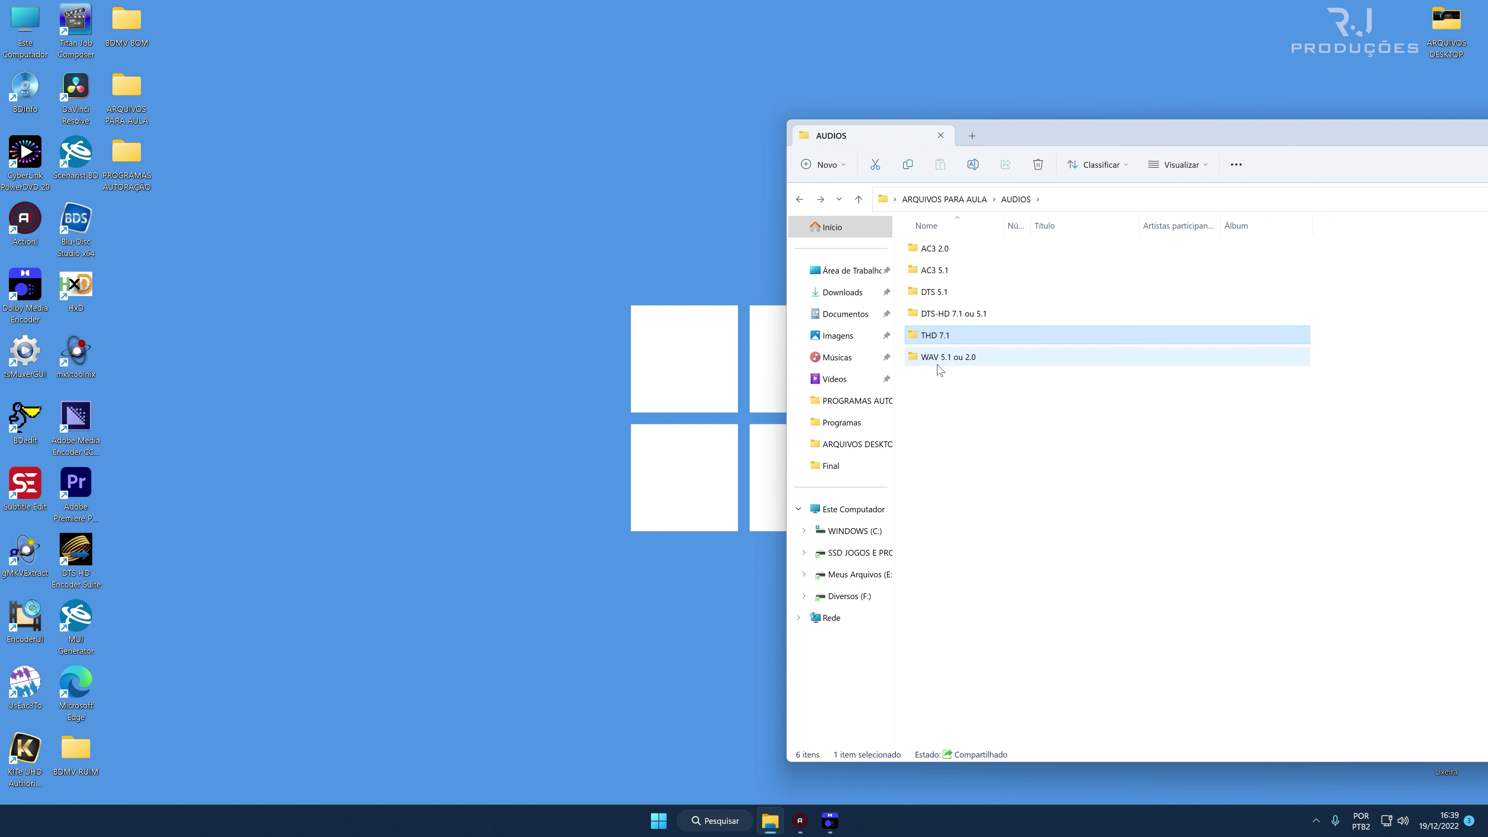
{"action": "double_click", "coordinate": [941, 361]}
Reposition the audio folder window and locate the k-lite mega codec folder in PROGRAMAS AUTORAÇÃO, closing that window again.
{"action": "left_click_drag", "start_coordinate": [1039, 139], "coordinate": [680, 152]}
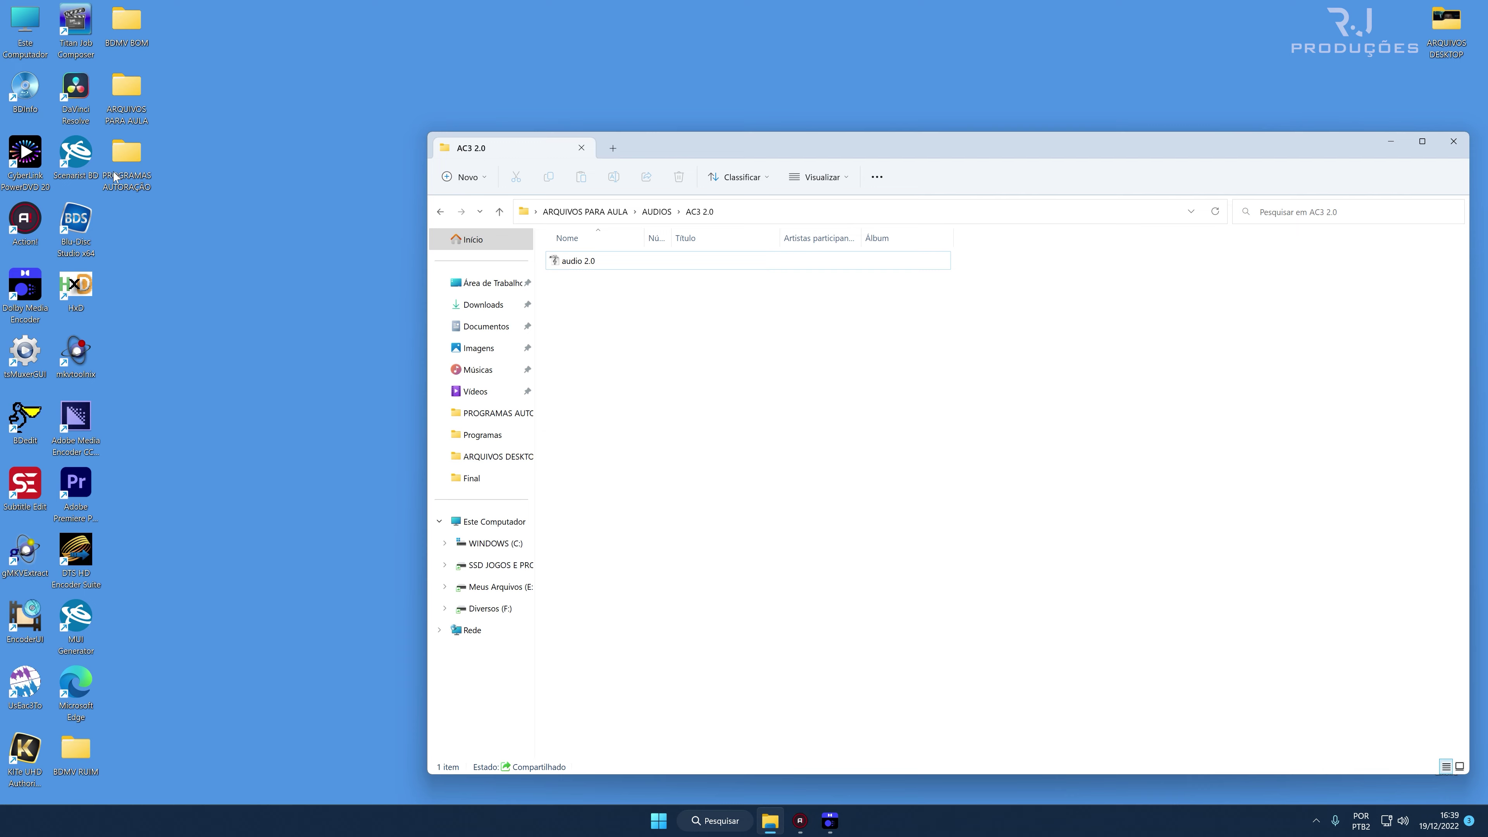
{"action": "double_click", "coordinate": [115, 178]}
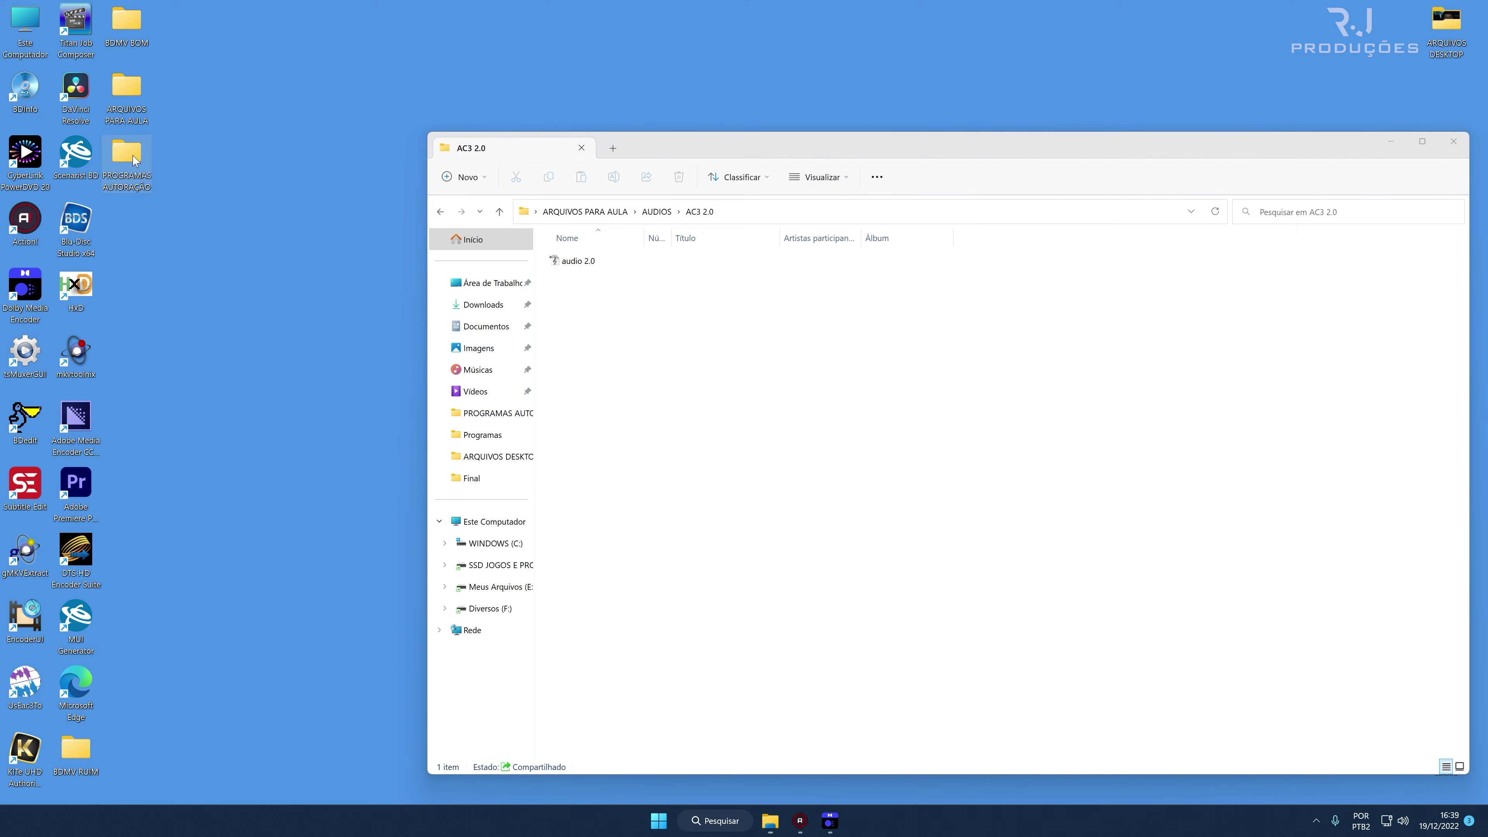
{"action": "left_click", "coordinate": [170, 463]}
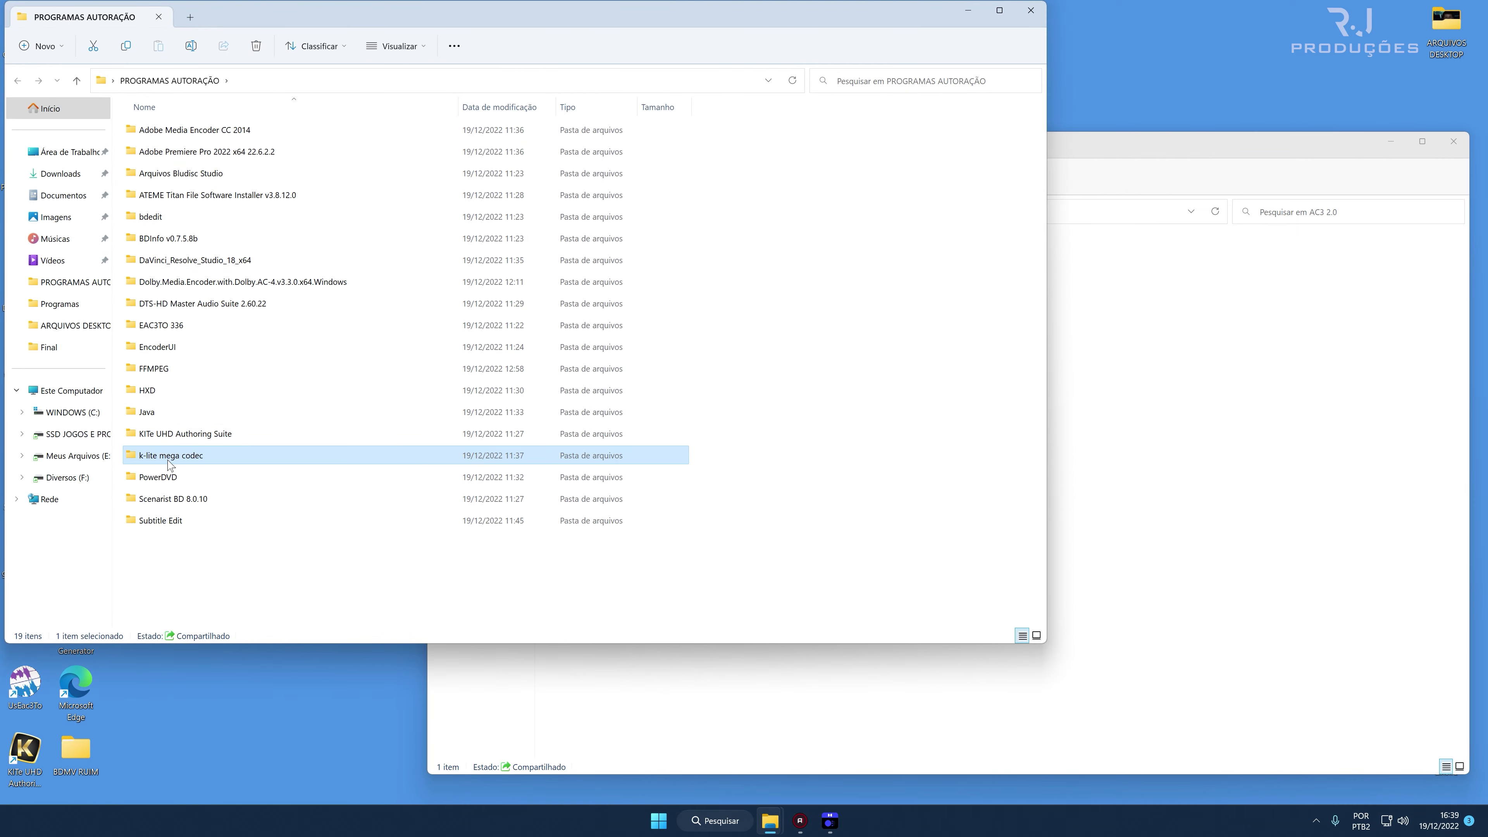
{"action": "left_click", "coordinate": [1032, 11]}
Open audio 2.0 from the AC3 2.0 folder in MediaInfo's Raiz view and examine its channel layout, channel count and bit rate.
{"action": "left_click", "coordinate": [551, 263]}
{"action": "right_click", "coordinate": [572, 264]}
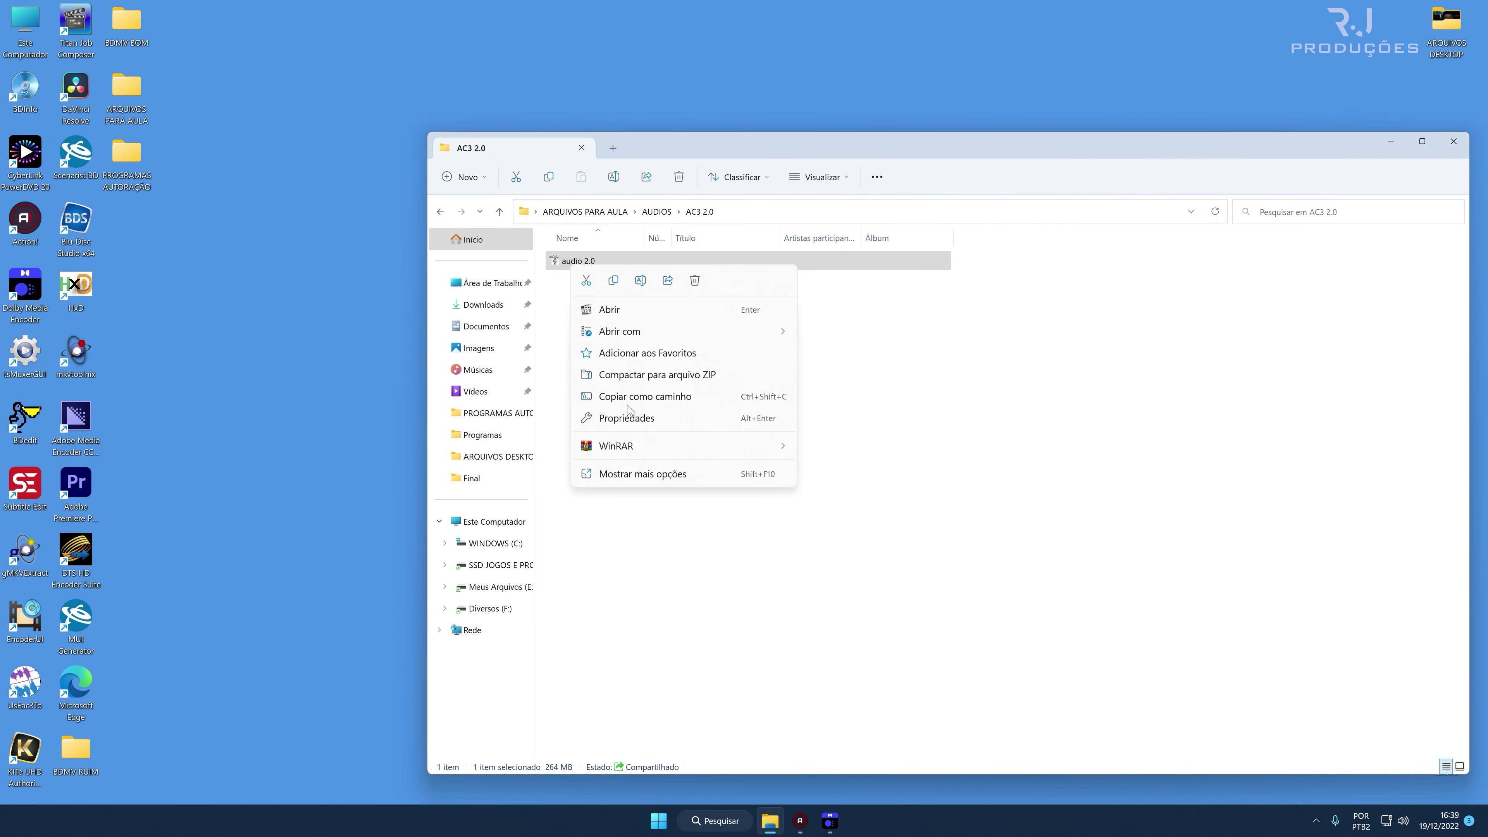
{"action": "left_click", "coordinate": [620, 473]}
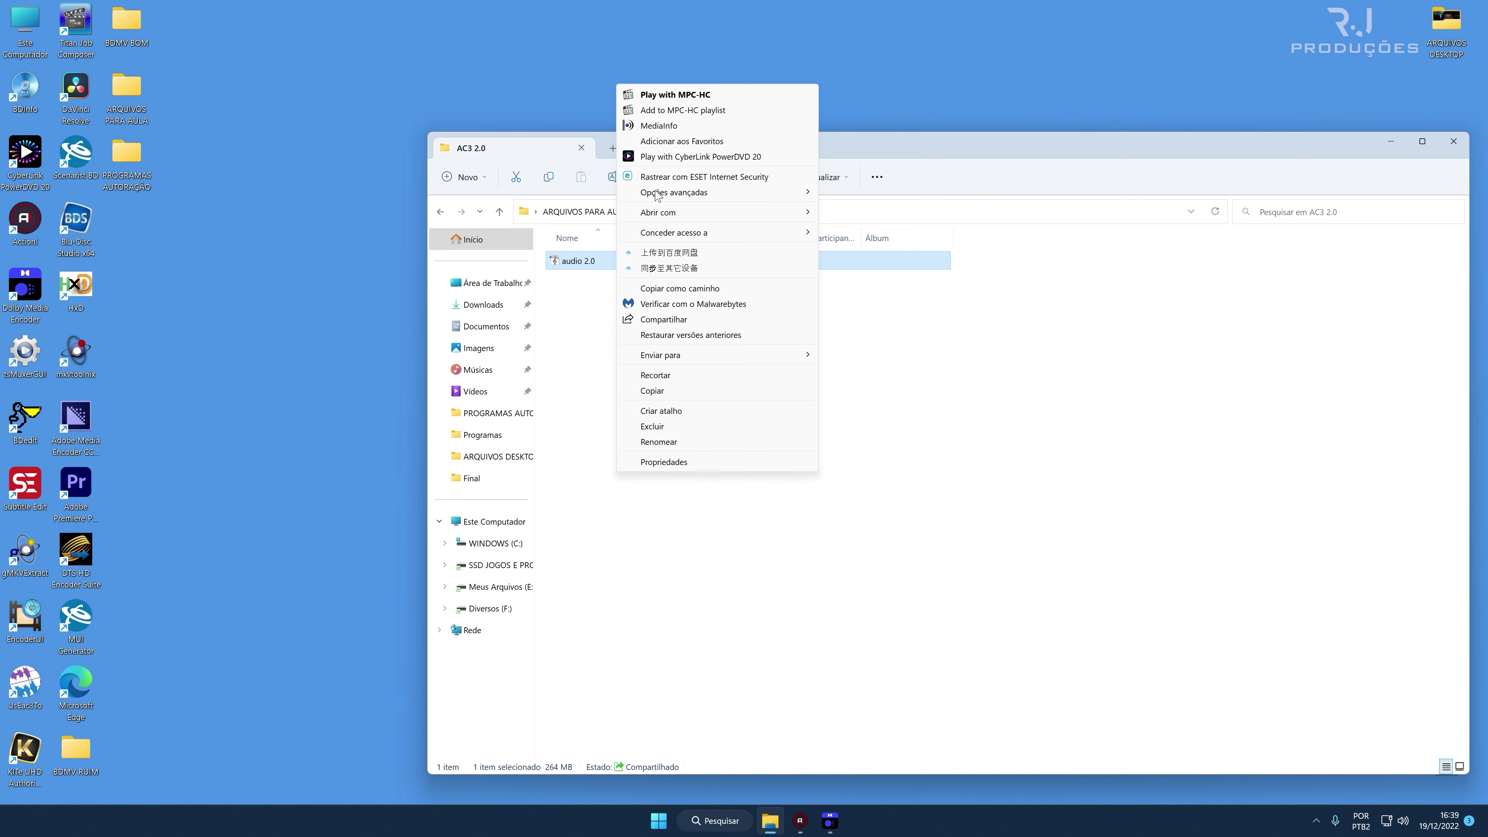
{"action": "left_click", "coordinate": [664, 126]}
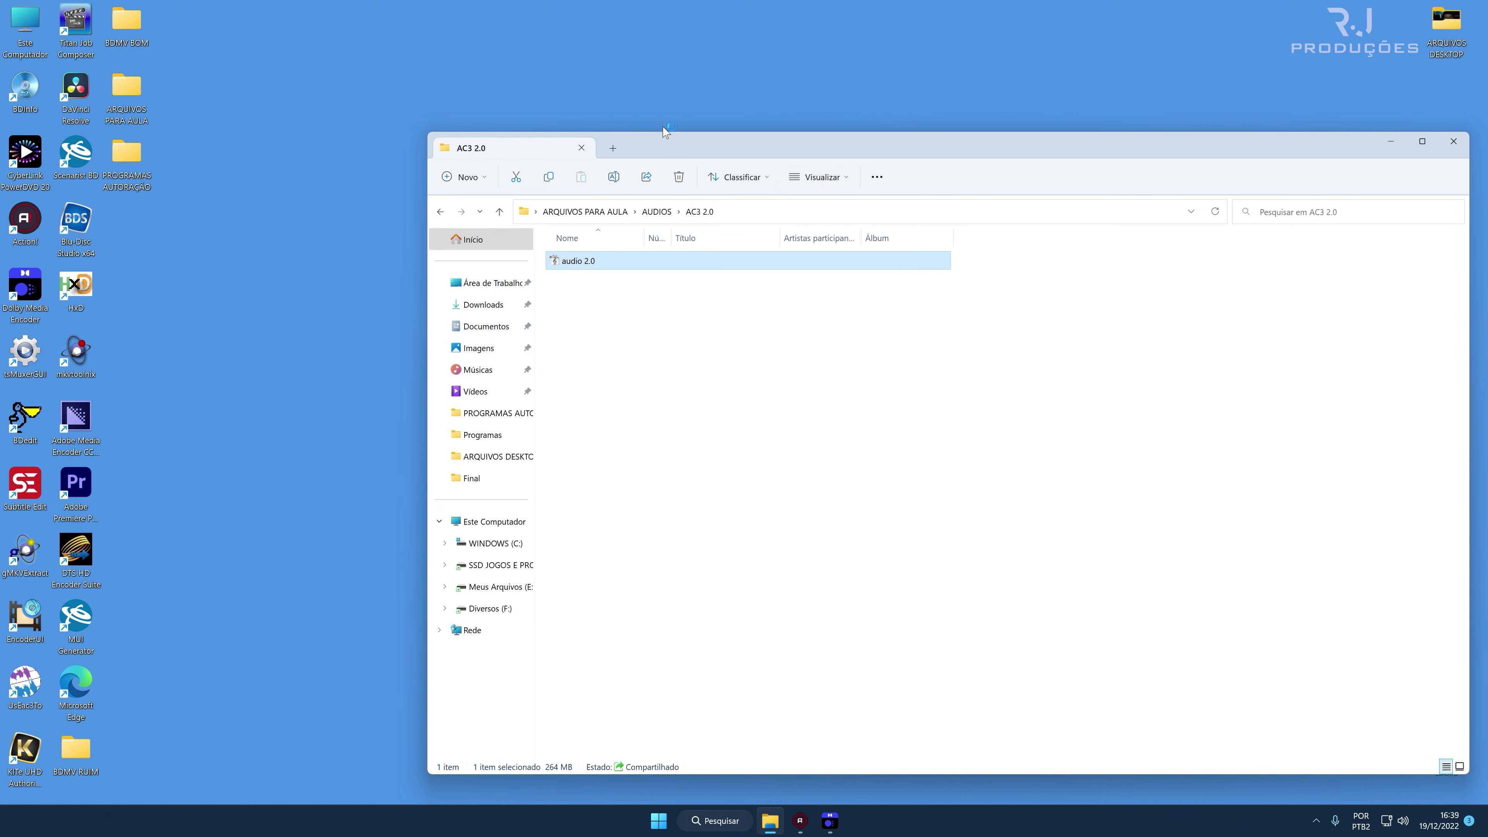
{"action": "left_click", "coordinate": [559, 248]}
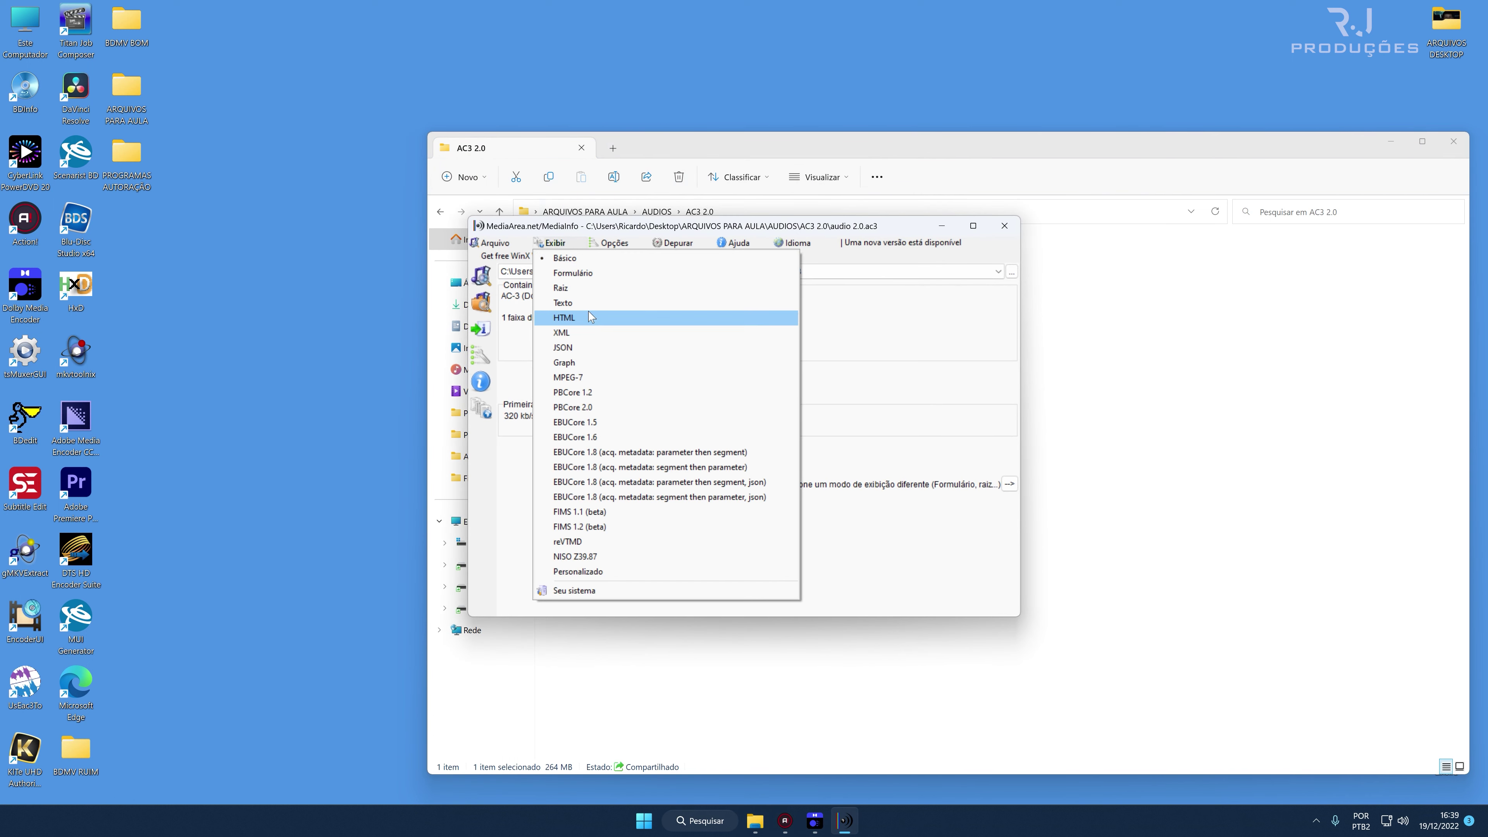
{"action": "left_click", "coordinate": [590, 297]}
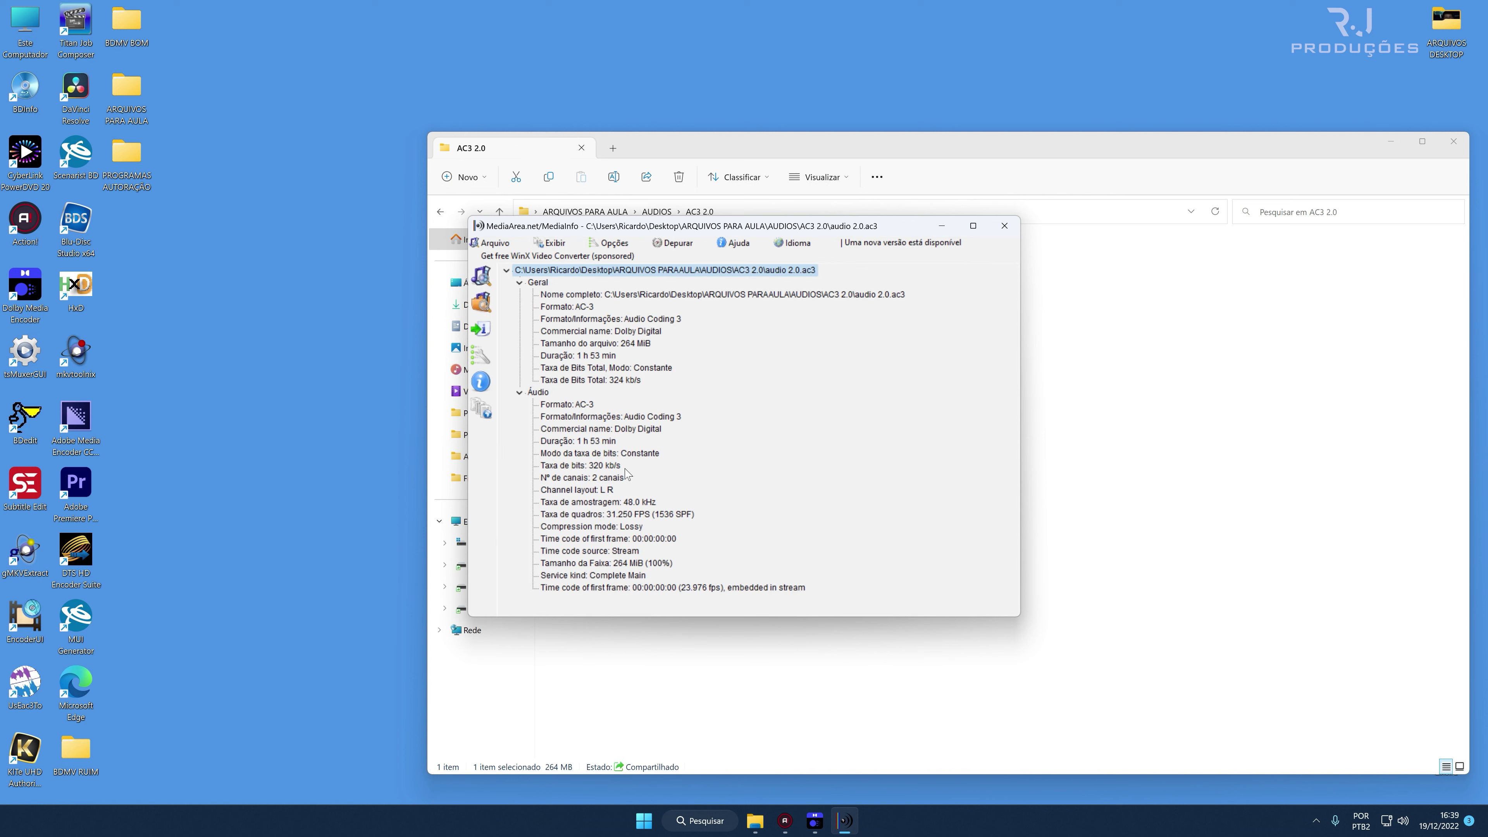
{"action": "left_click", "coordinate": [606, 491]}
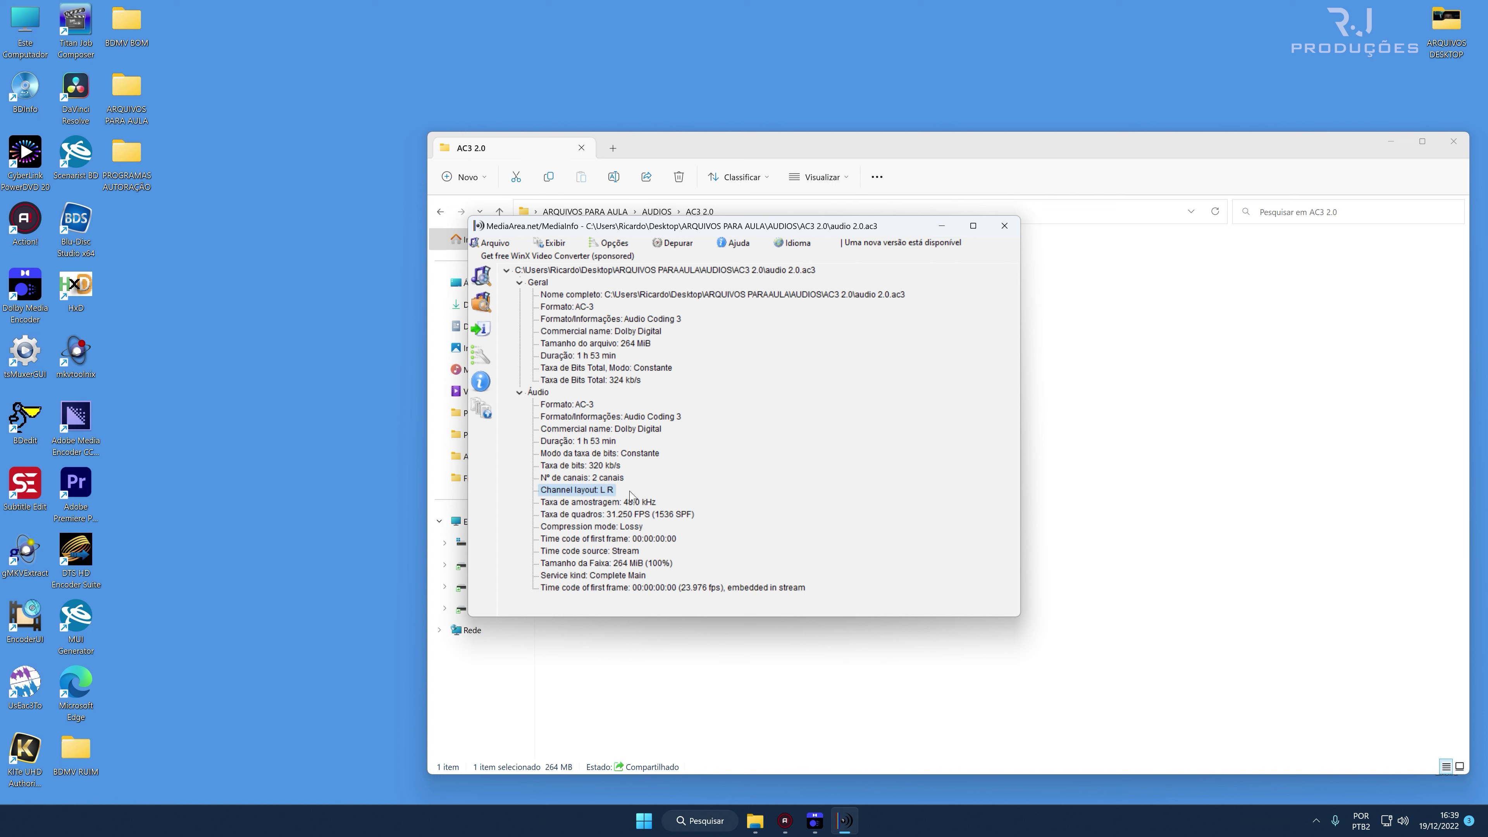
{"action": "left_click", "coordinate": [590, 480]}
{"action": "left_click", "coordinate": [596, 465]}
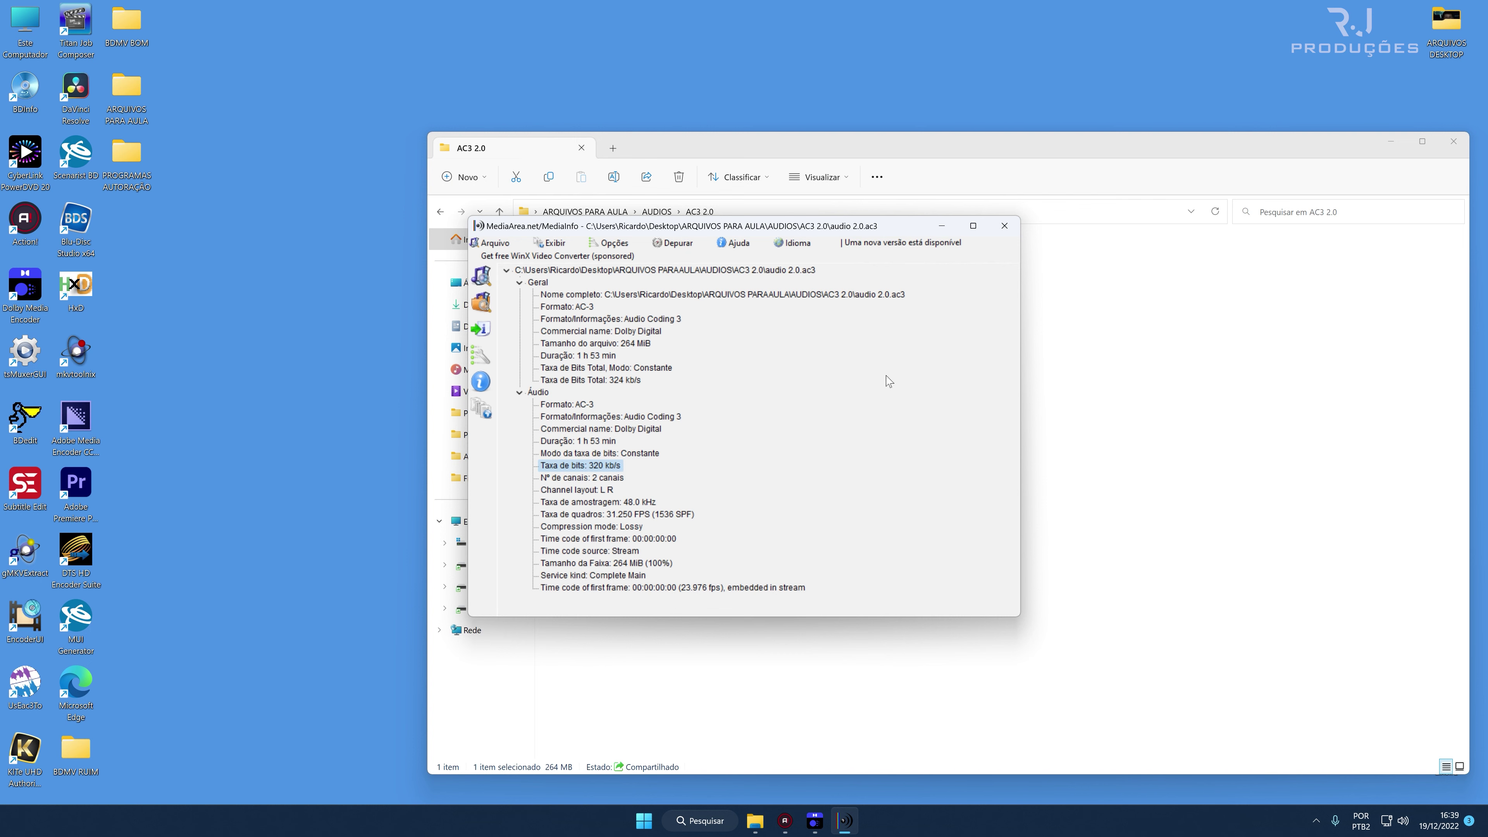
Close Dolby Media Encoder and MediaInfo, and return to the AUDIOS folder to look over its audio format folders.
{"action": "left_click", "coordinate": [814, 820]}
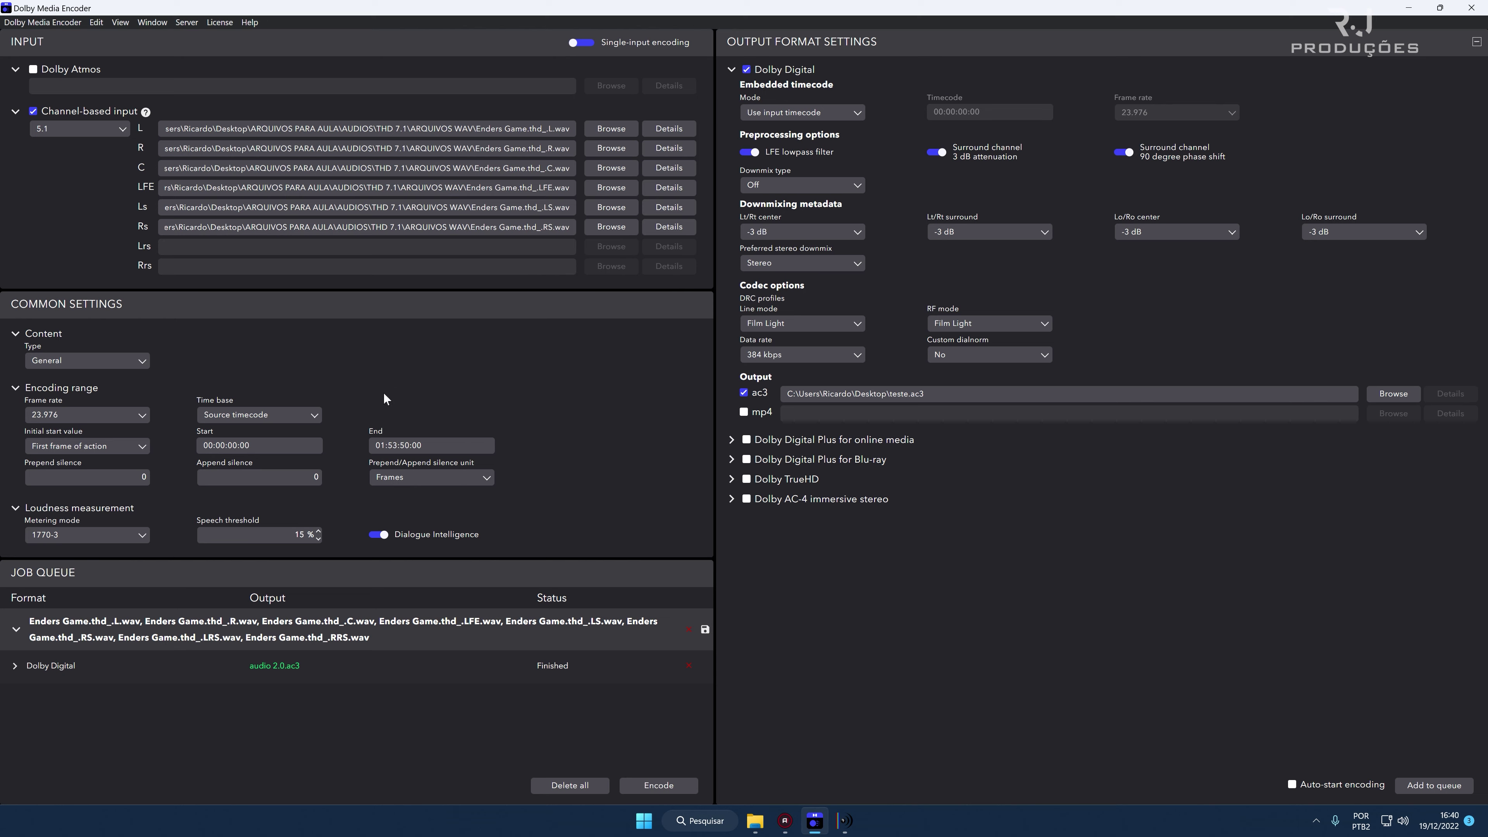
{"action": "left_click", "coordinate": [1471, 8]}
{"action": "left_click", "coordinate": [1011, 226]}
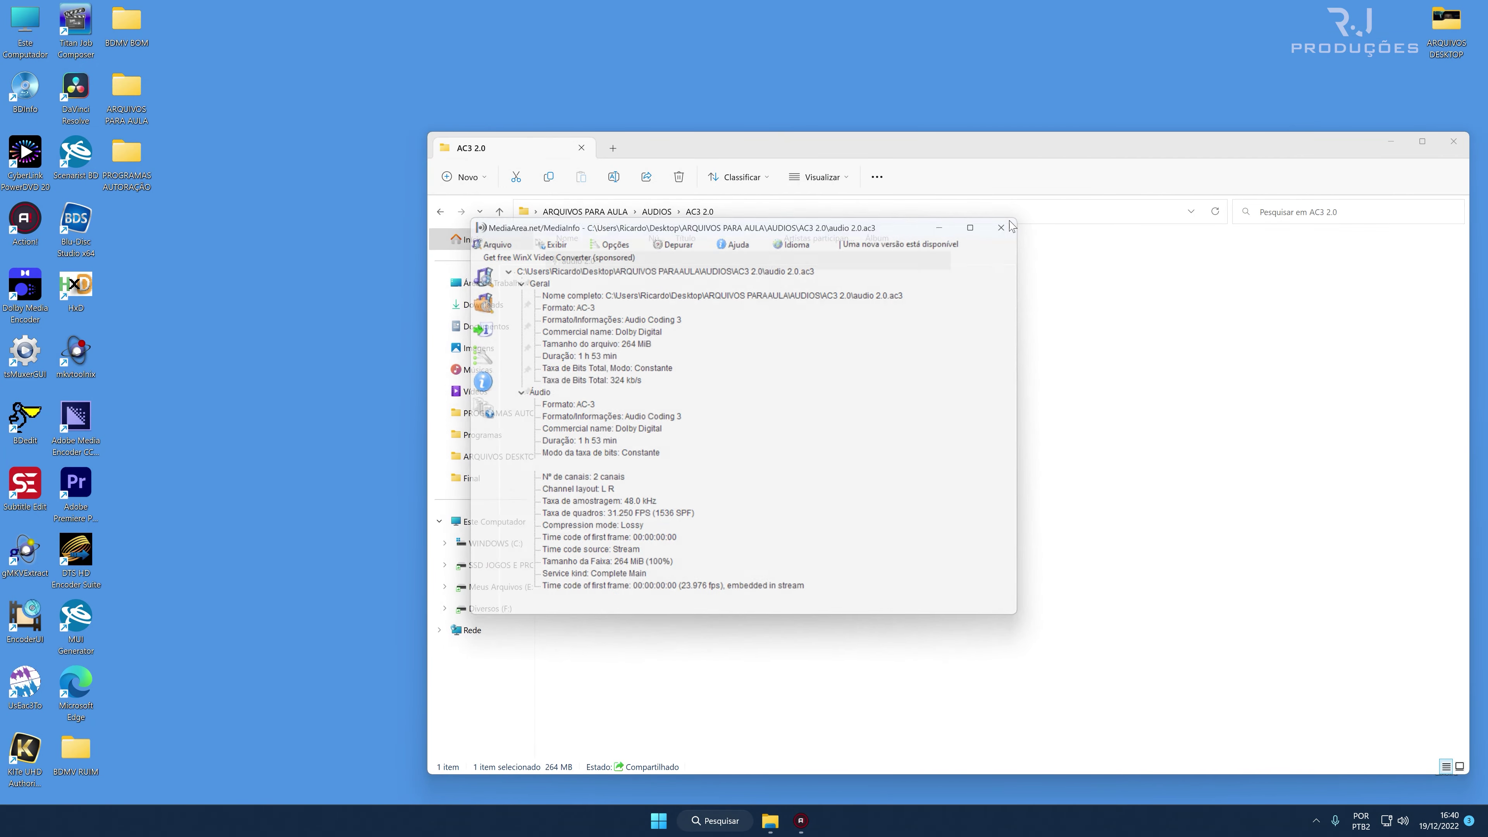
{"action": "left_click", "coordinate": [499, 212]}
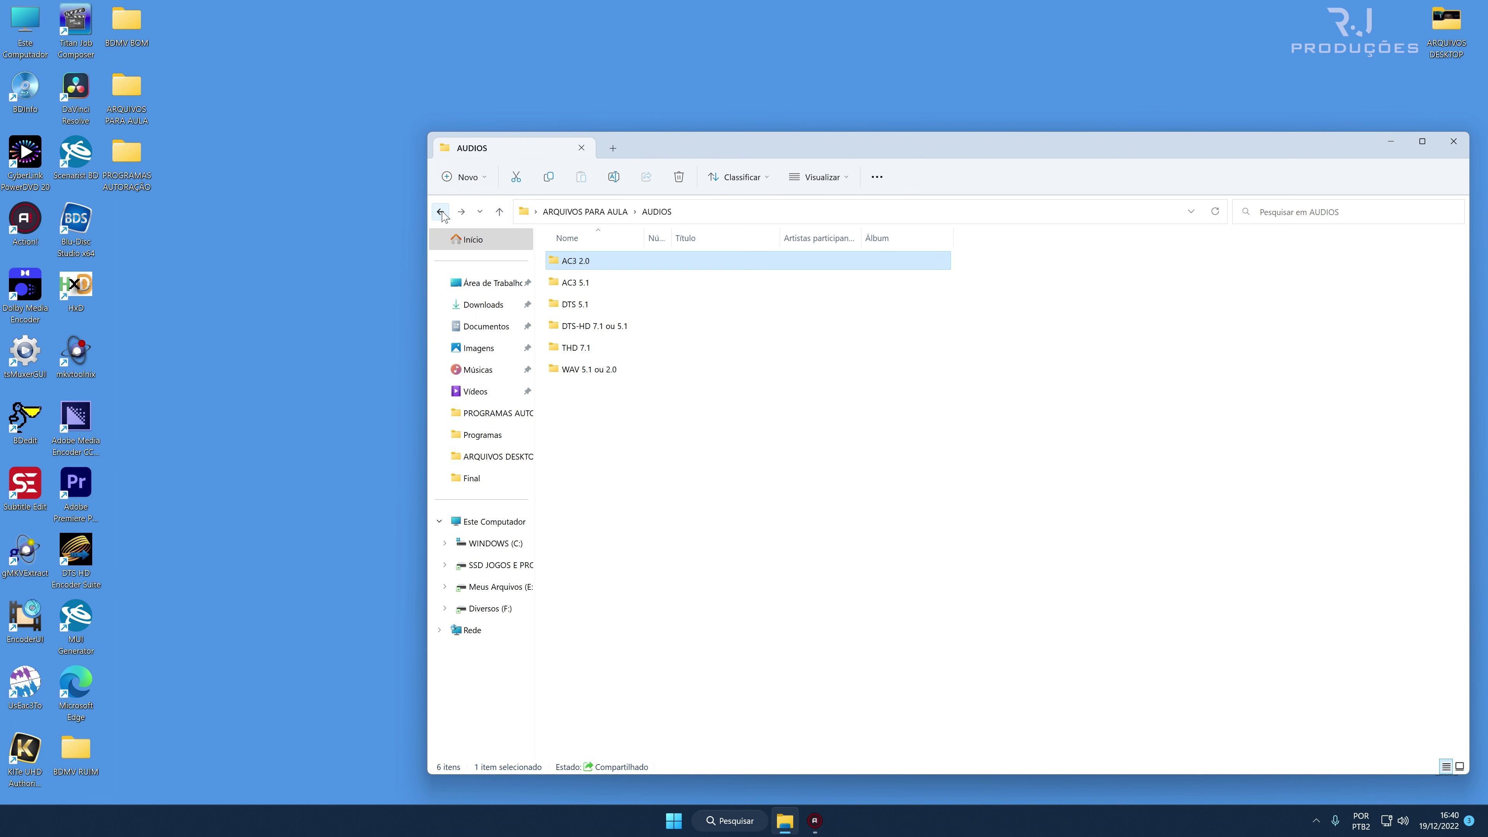
{"action": "left_click", "coordinate": [753, 524]}
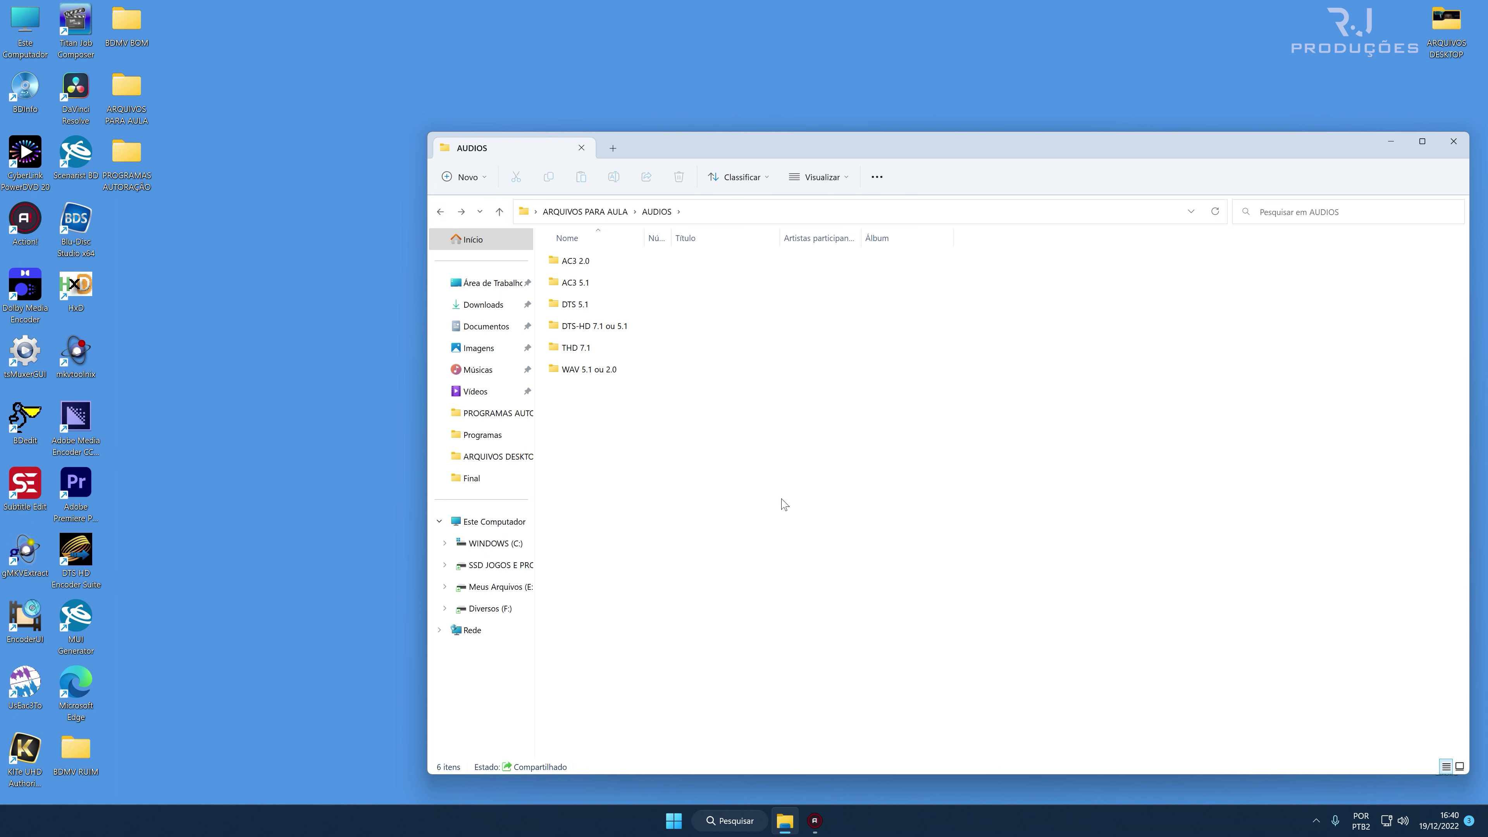
{"action": "left_click_drag", "start_coordinate": [779, 499], "coordinate": [596, 261]}
{"action": "left_click", "coordinate": [638, 439]}
Open the Scenarist BD 8.0.10 folder in PROGRAMAS AUTORAÇÃO and select its setup file.
{"action": "left_click", "coordinate": [83, 624]}
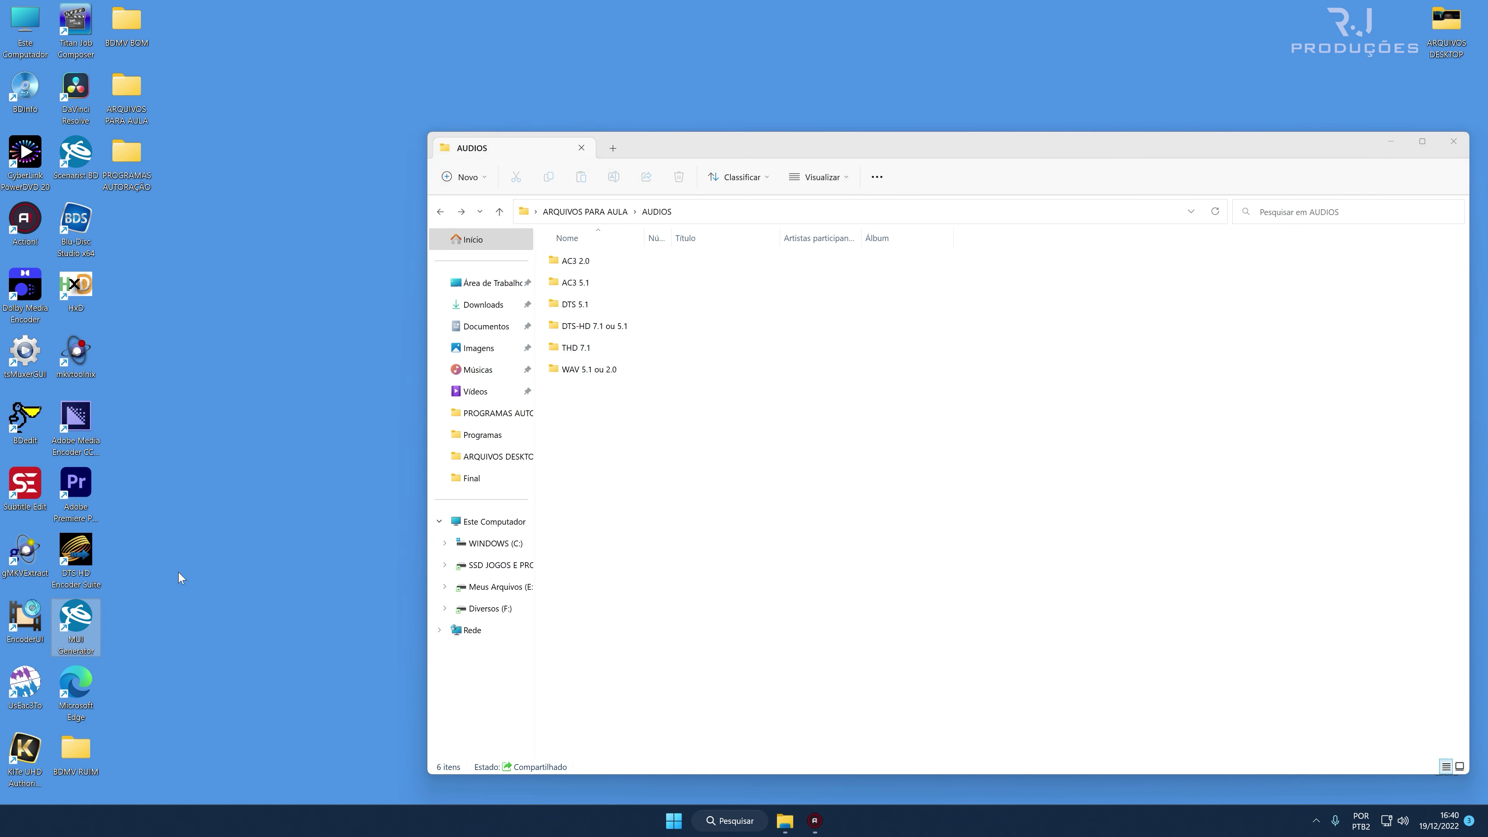
{"action": "left_click", "coordinate": [272, 508]}
{"action": "double_click", "coordinate": [117, 144]}
{"action": "left_click_drag", "start_coordinate": [345, 46], "coordinate": [466, 51]}
{"action": "double_click", "coordinate": [305, 527]}
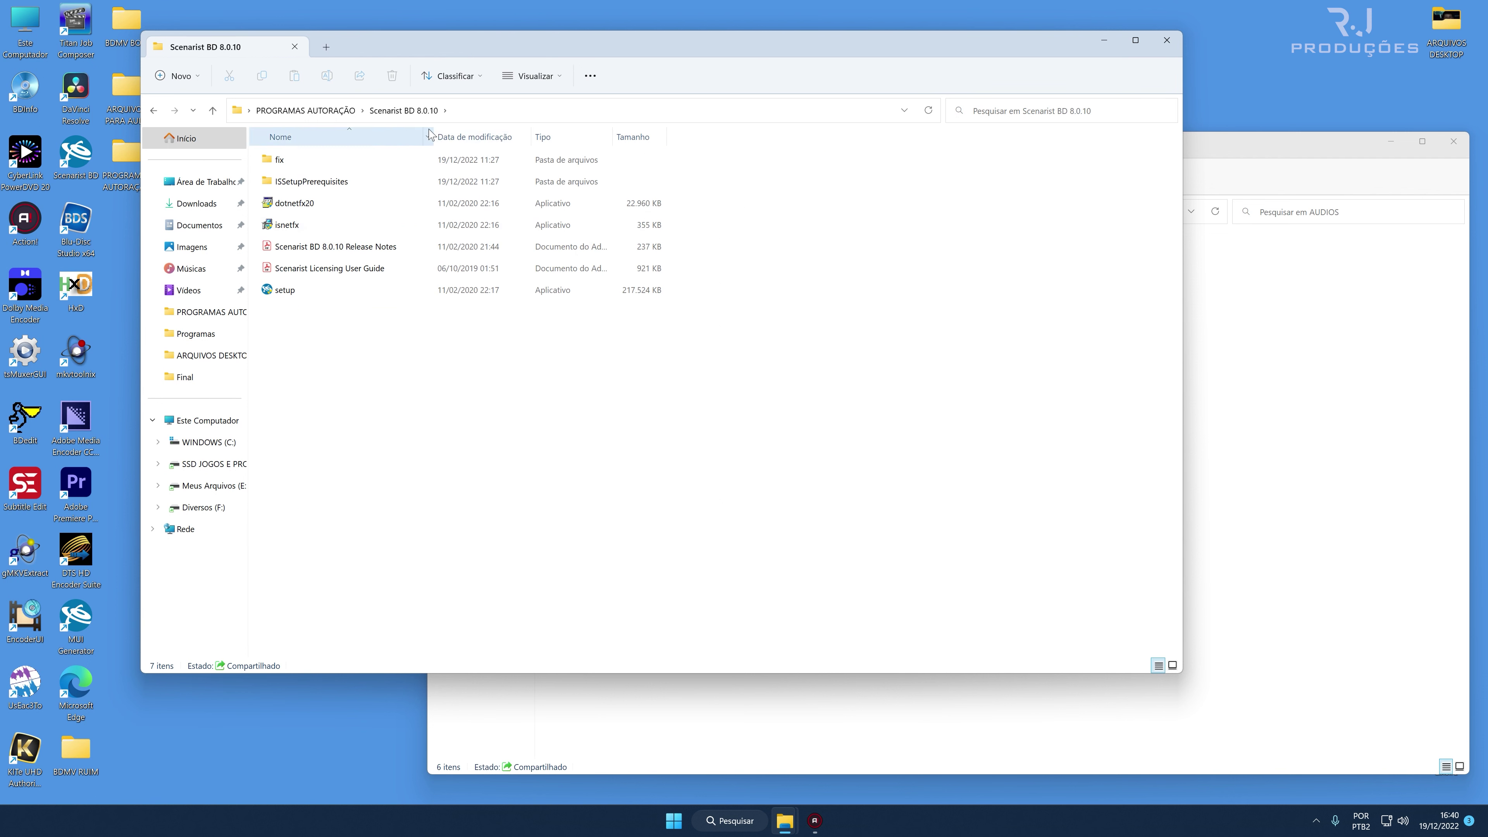
{"action": "left_click", "coordinate": [287, 293]}
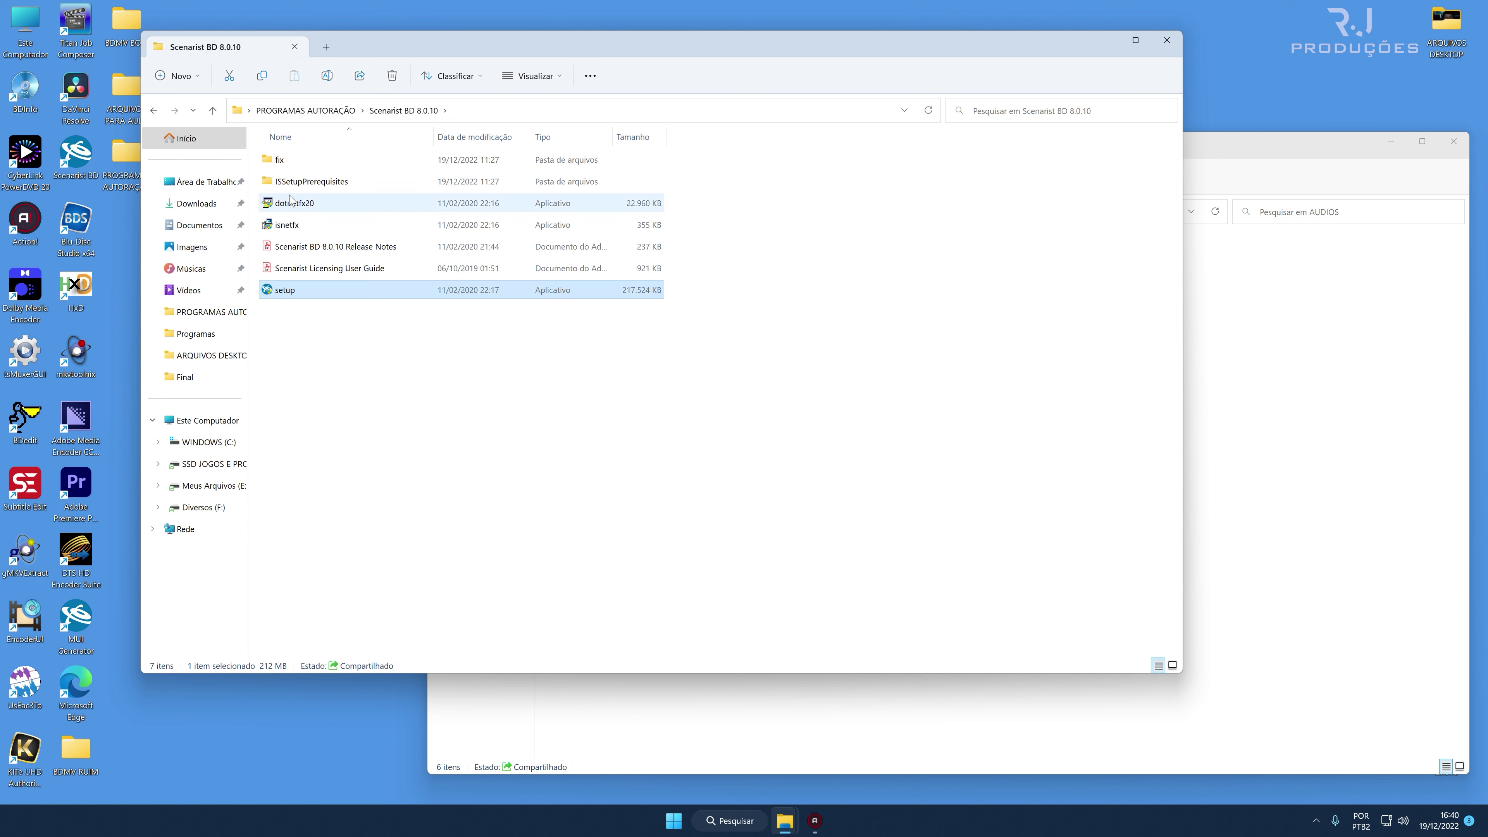
Look into the fix folder and the Scenarist folder under Arquivos de Programas (x86) on drive C, closing both windows.
{"action": "double_click", "coordinate": [300, 160]}
{"action": "left_click_drag", "start_coordinate": [381, 268], "coordinate": [292, 149]}
{"action": "left_click", "coordinate": [36, 32]}
{"action": "double_click", "coordinate": [36, 32]}
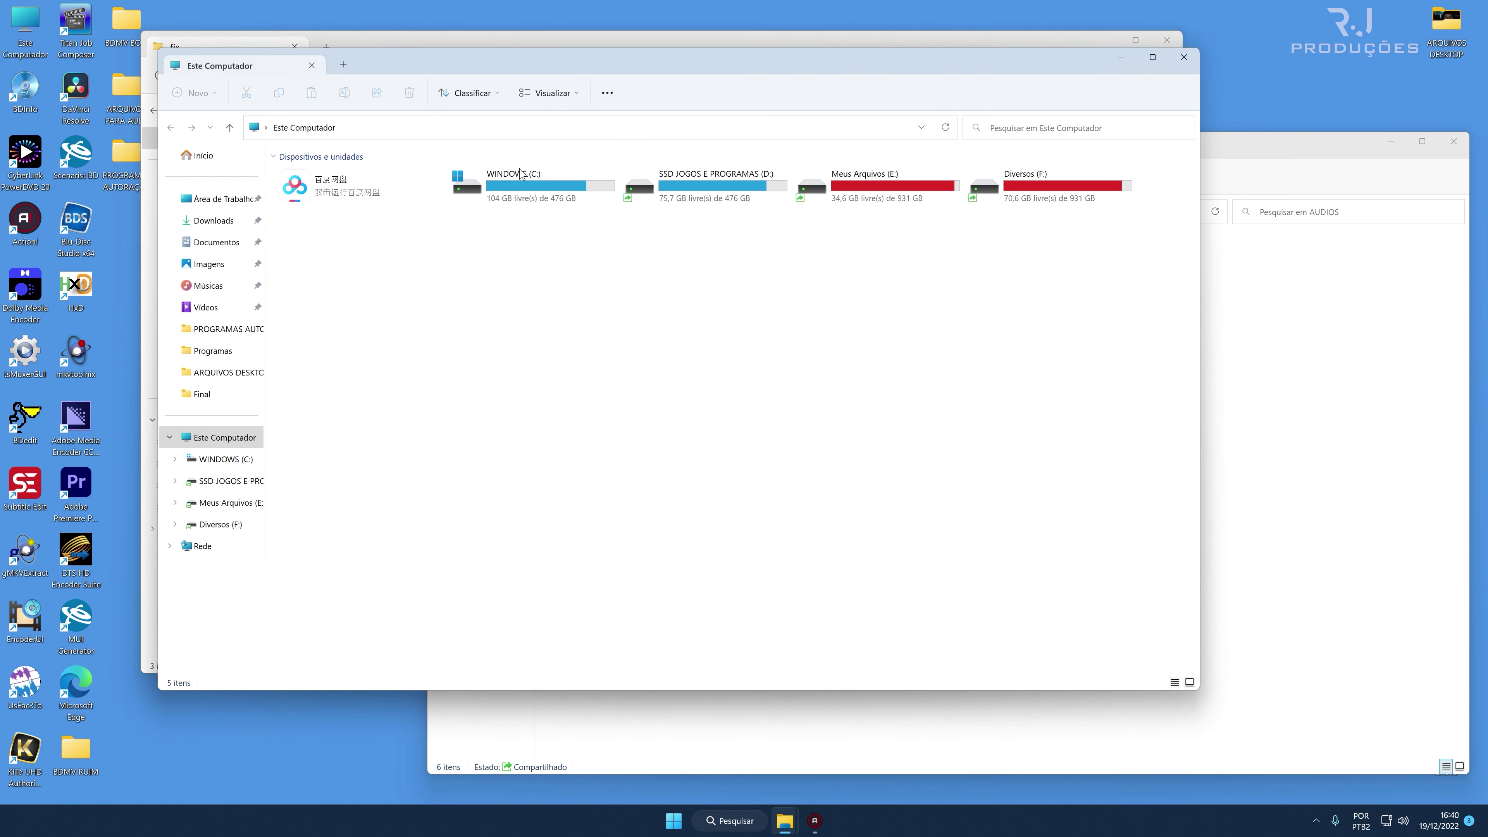
{"action": "double_click", "coordinate": [527, 183]}
{"action": "double_click", "coordinate": [337, 220]}
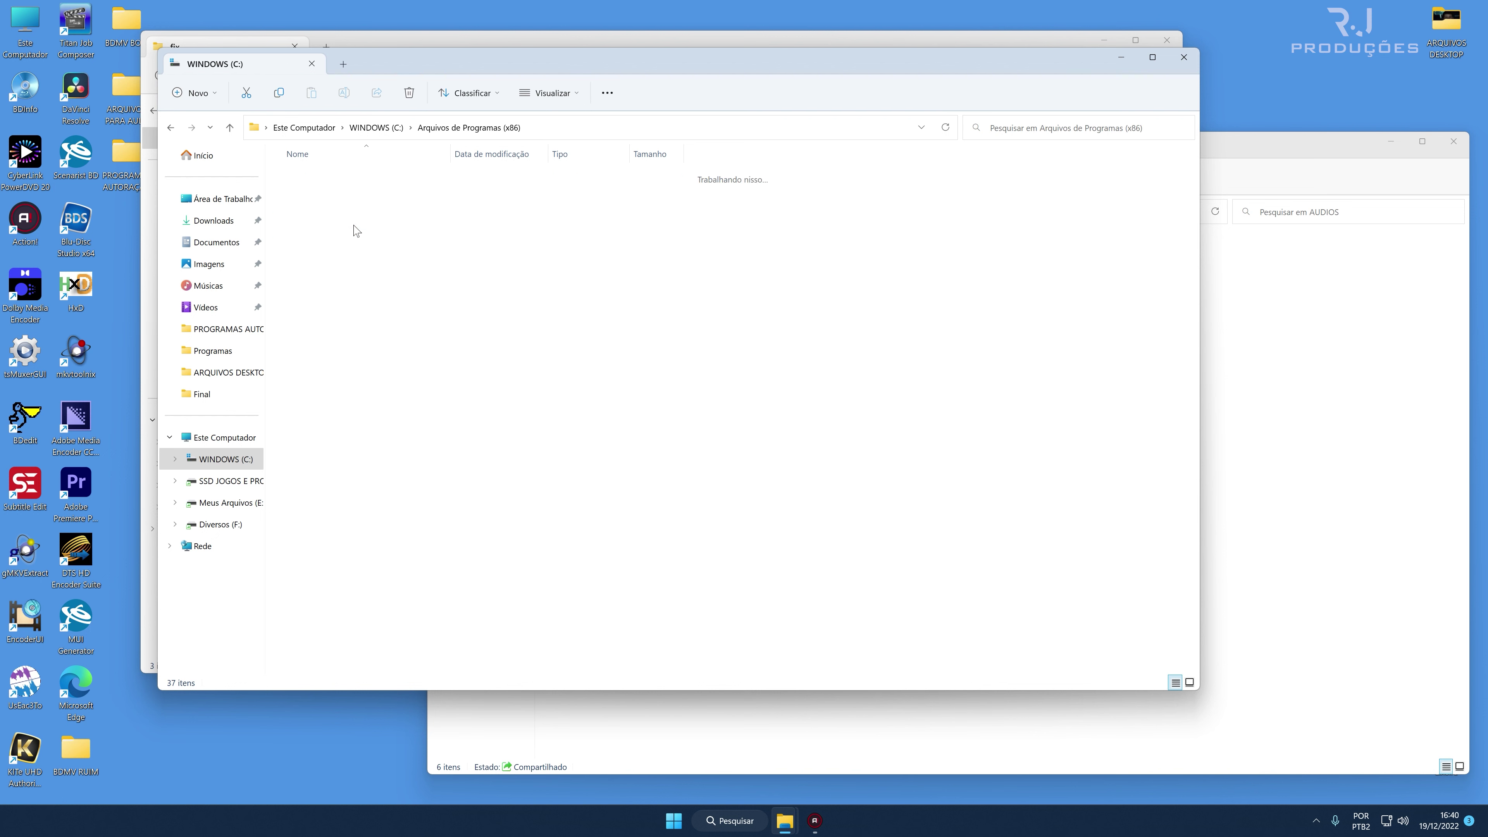
{"action": "scroll", "coordinate": [384, 505], "scroll_direction": "down", "scroll_amount": 5}
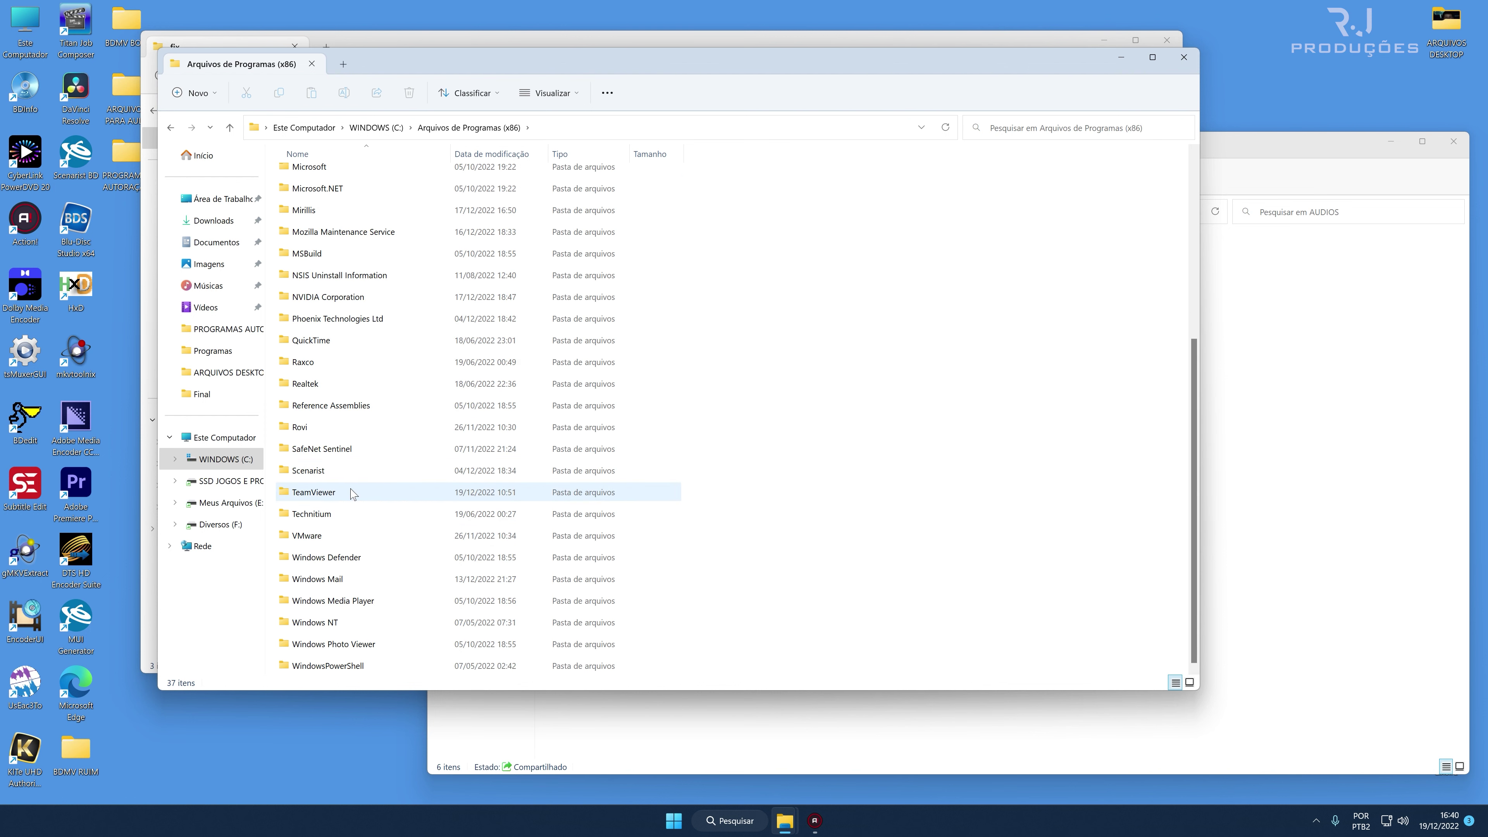
{"action": "double_click", "coordinate": [351, 470]}
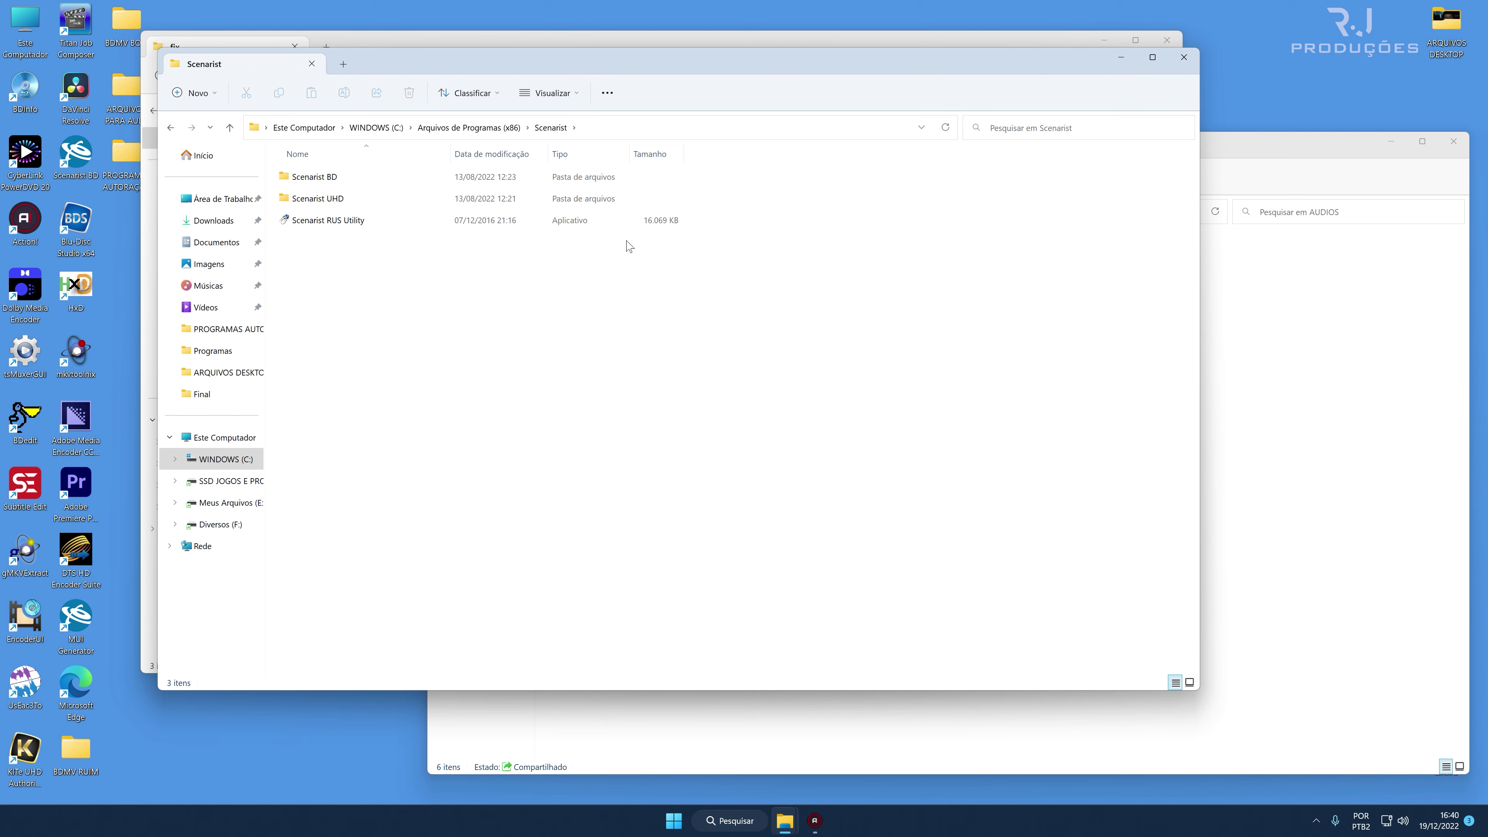
{"action": "left_click", "coordinate": [1185, 57]}
{"action": "left_click", "coordinate": [1167, 40]}
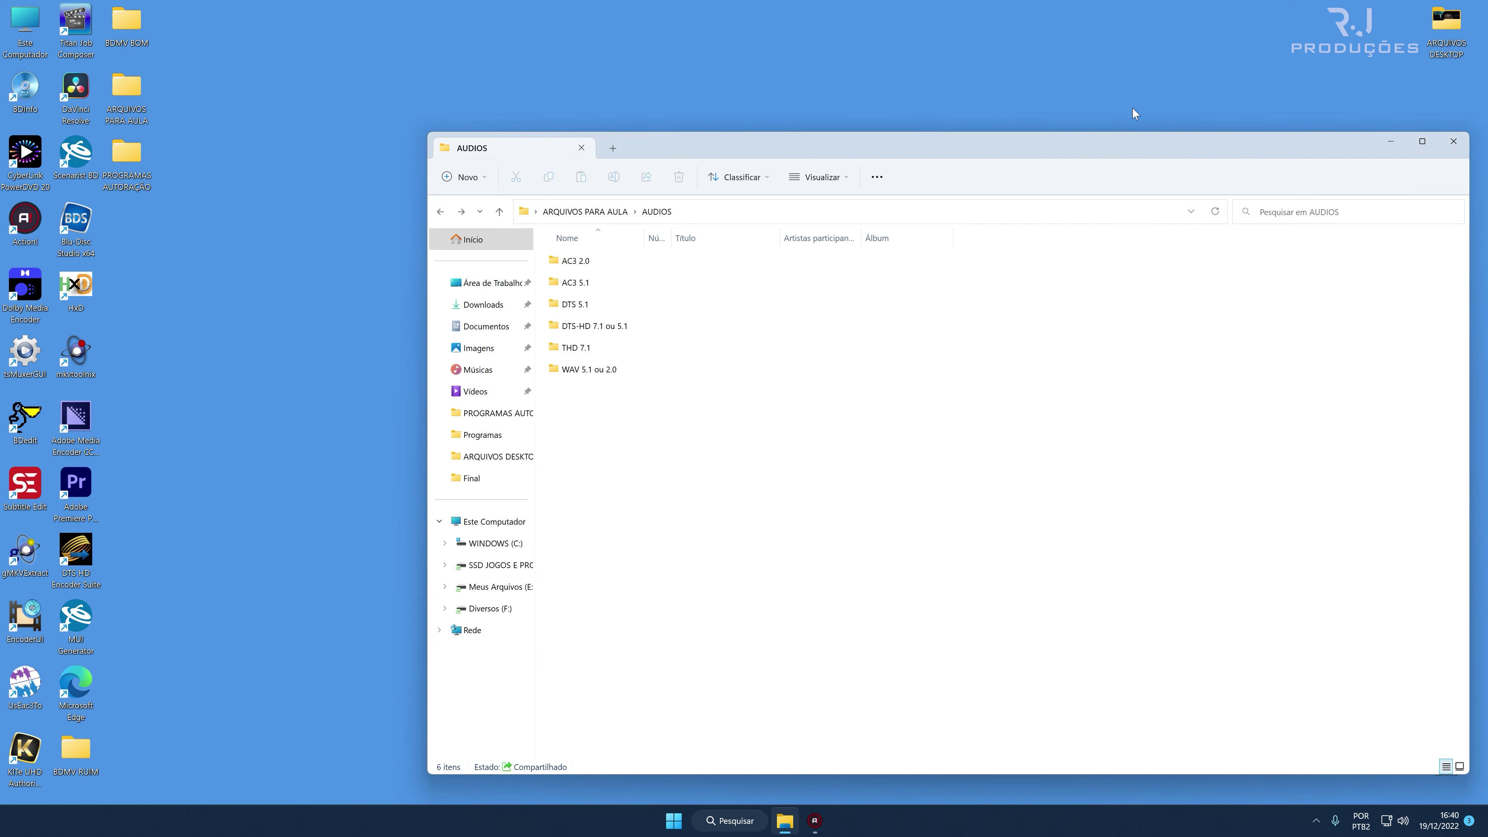
Find MUI Generator among the installed Scenarist BD applications in the full application list, then dismiss the list.
{"action": "left_click", "coordinate": [674, 821]}
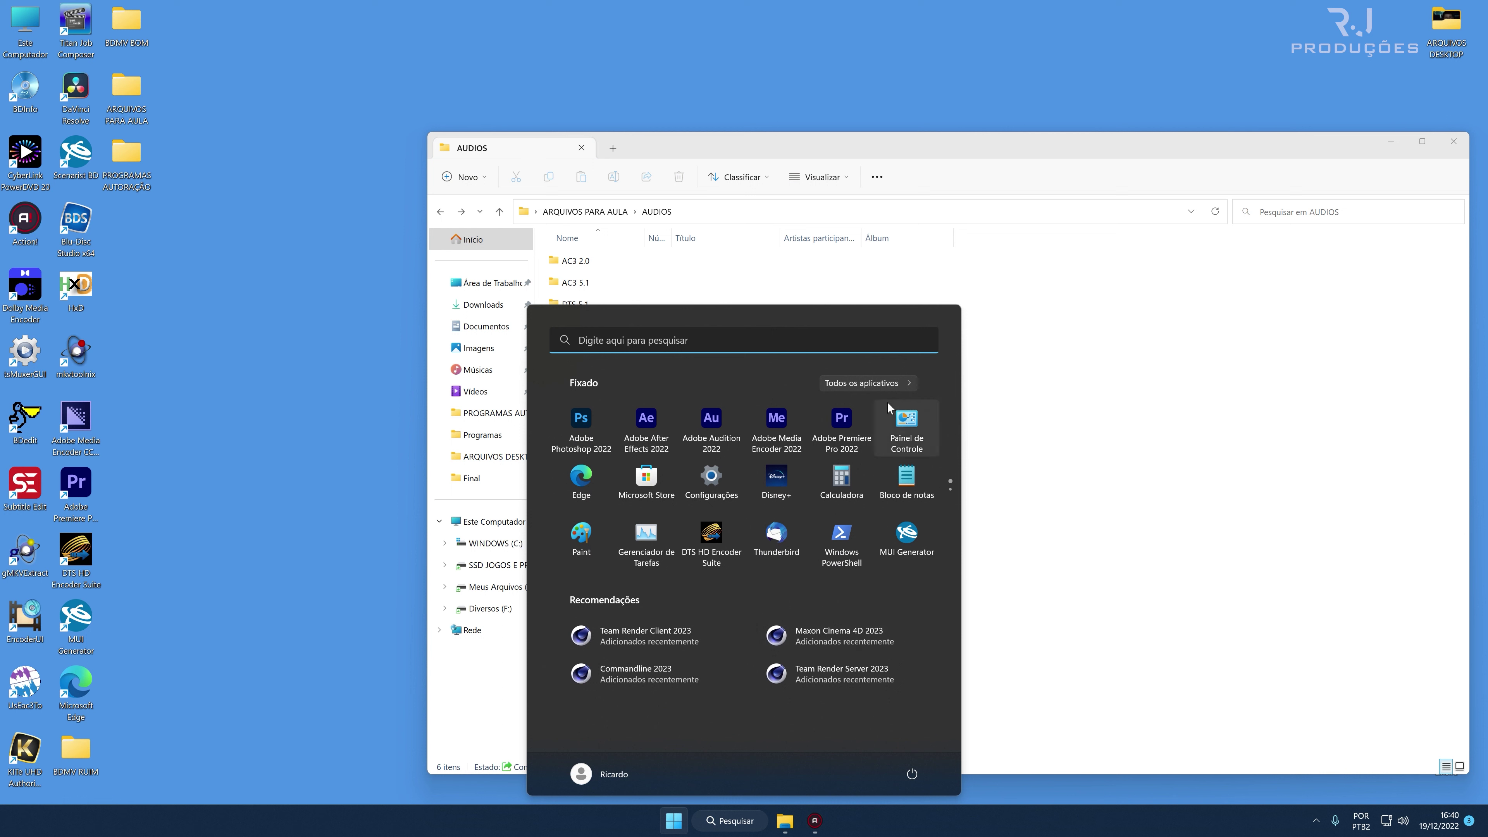
{"action": "left_click", "coordinate": [888, 387]}
{"action": "left_click", "coordinate": [615, 422]}
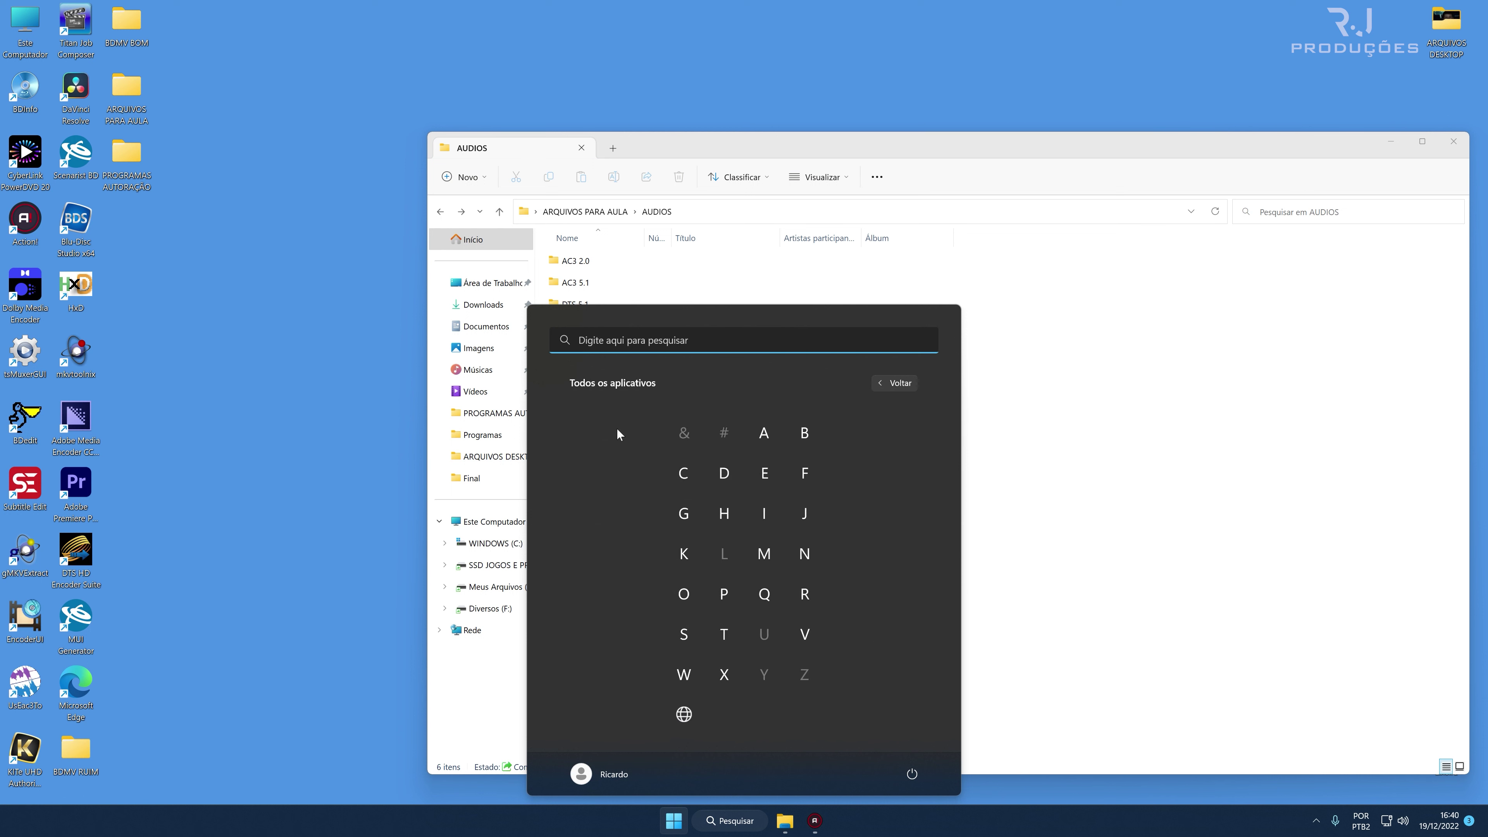
{"action": "left_click", "coordinate": [692, 627]}
{"action": "left_click", "coordinate": [644, 448]}
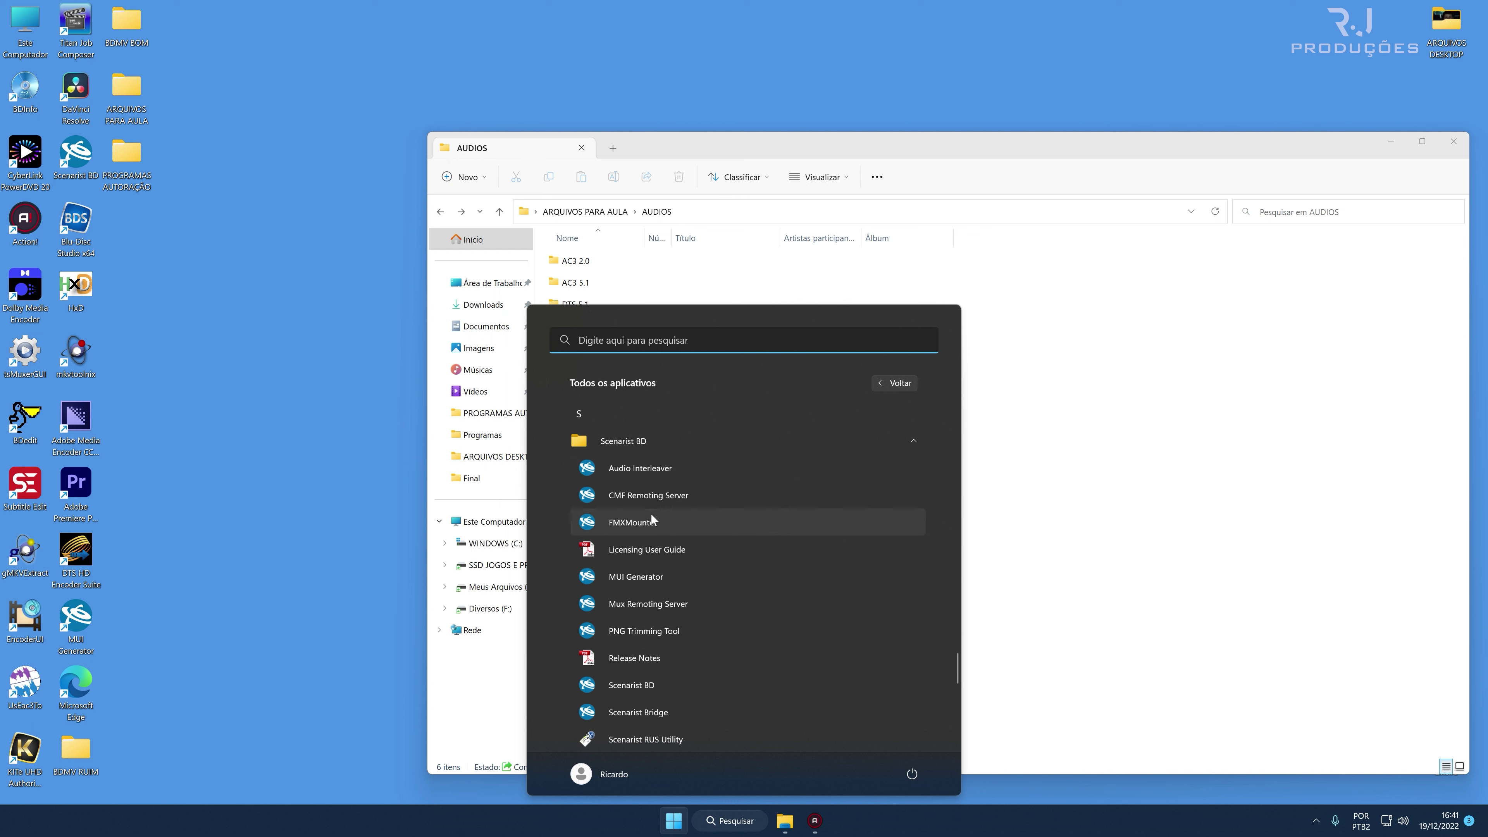
{"action": "scroll", "coordinate": [667, 627], "scroll_direction": "down", "scroll_amount": 2}
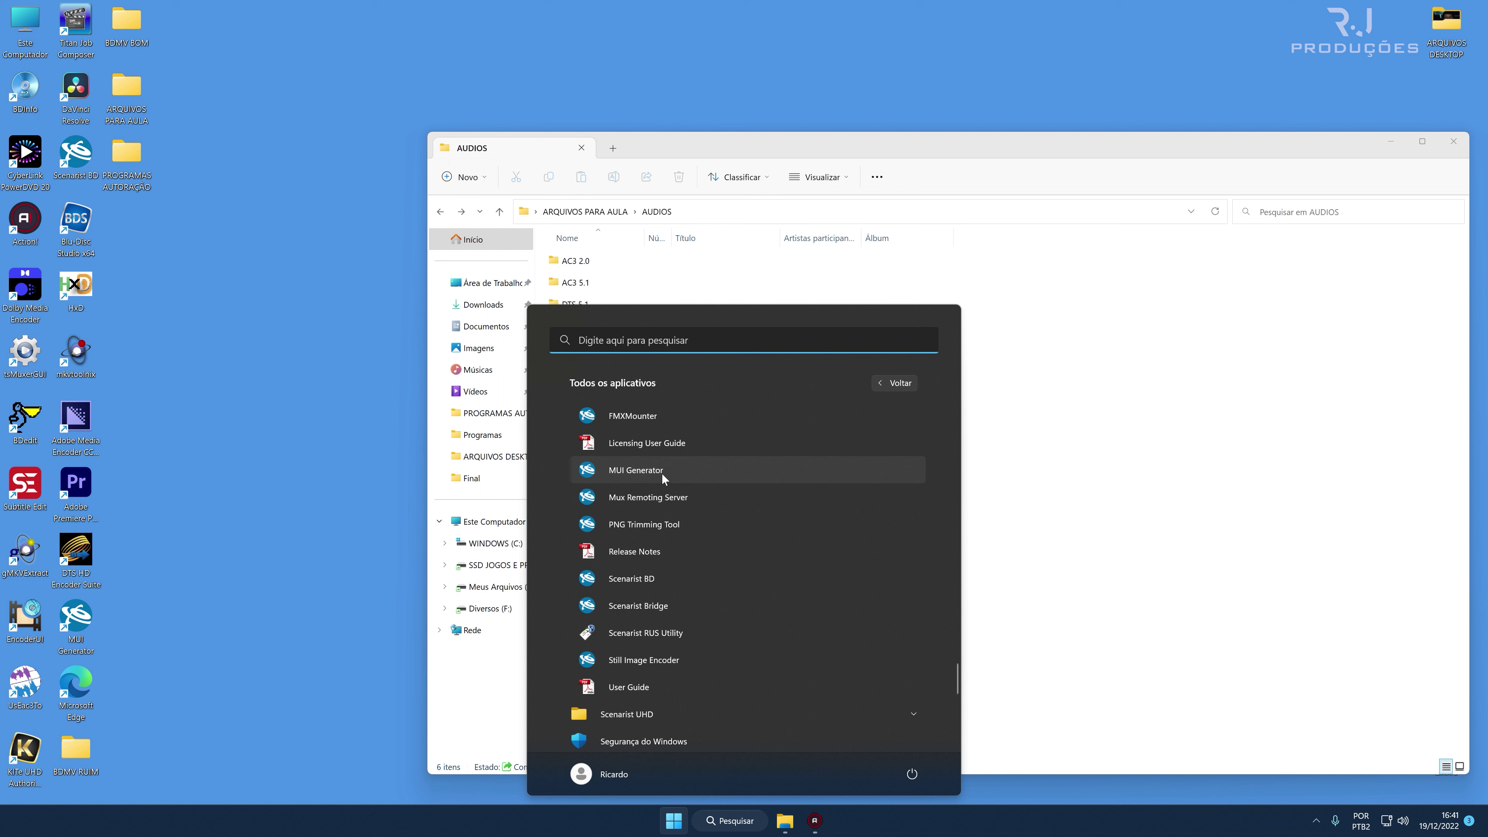
{"action": "left_click", "coordinate": [87, 627]}
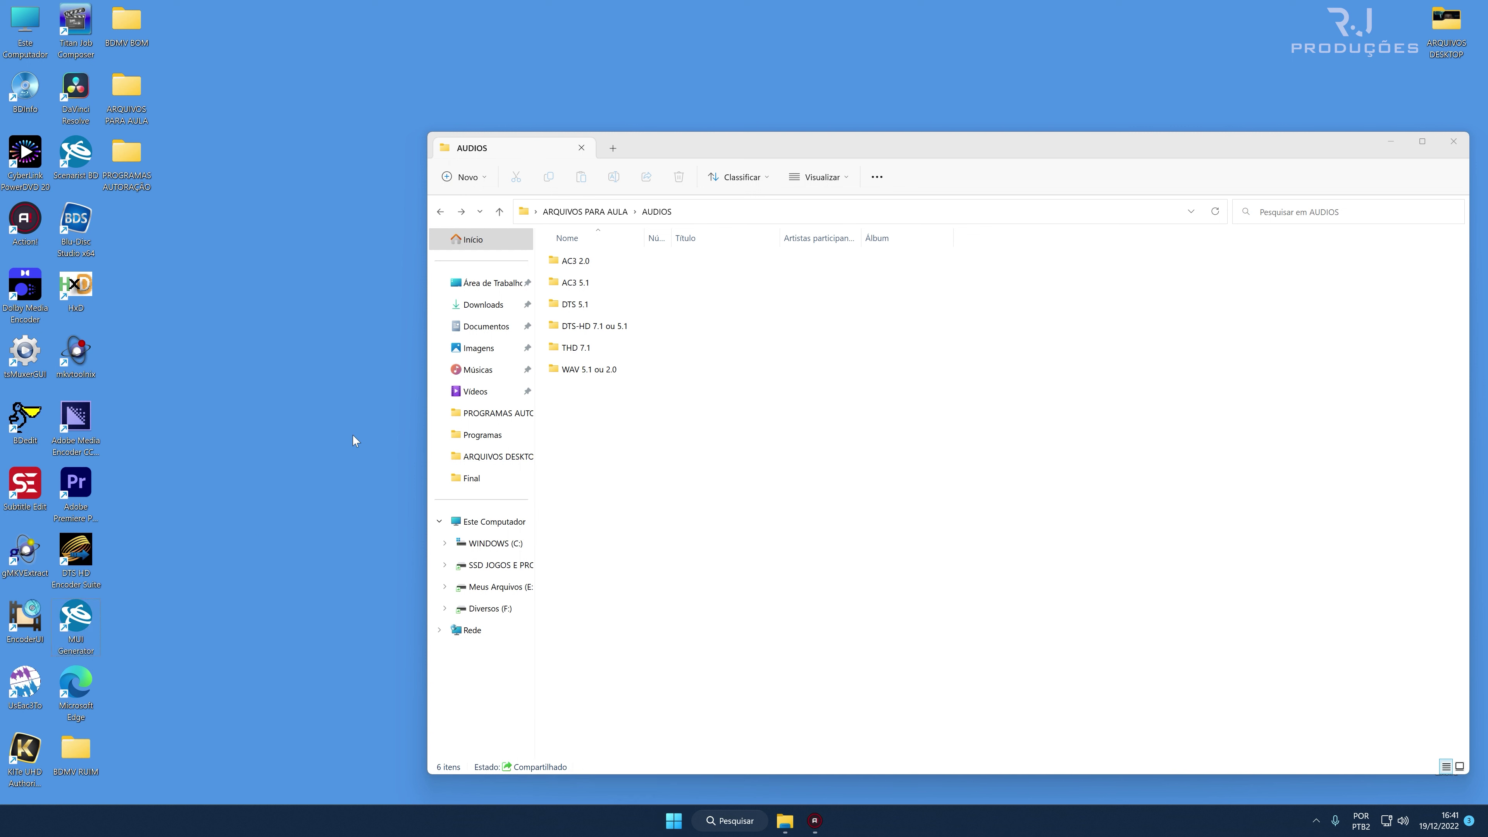
Start MUI Generator and create the MUI files for audio 2.0.ac3 from the AC3 2.0 folder.
{"action": "double_click", "coordinate": [577, 261]}
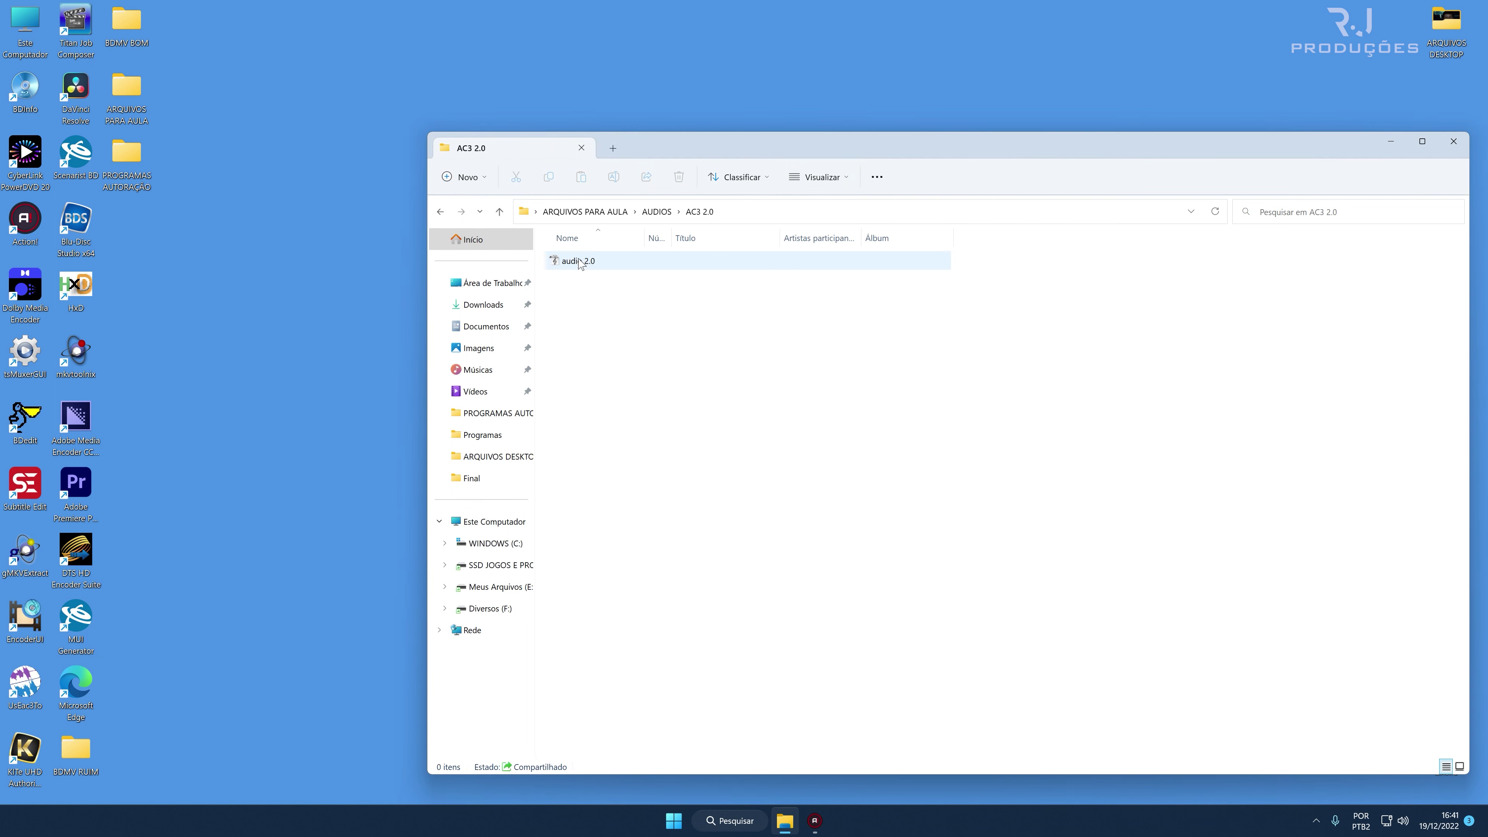
{"action": "double_click", "coordinate": [83, 626]}
{"action": "left_click", "coordinate": [580, 262]}
{"action": "left_click_drag", "start_coordinate": [583, 263], "coordinate": [361, 205]}
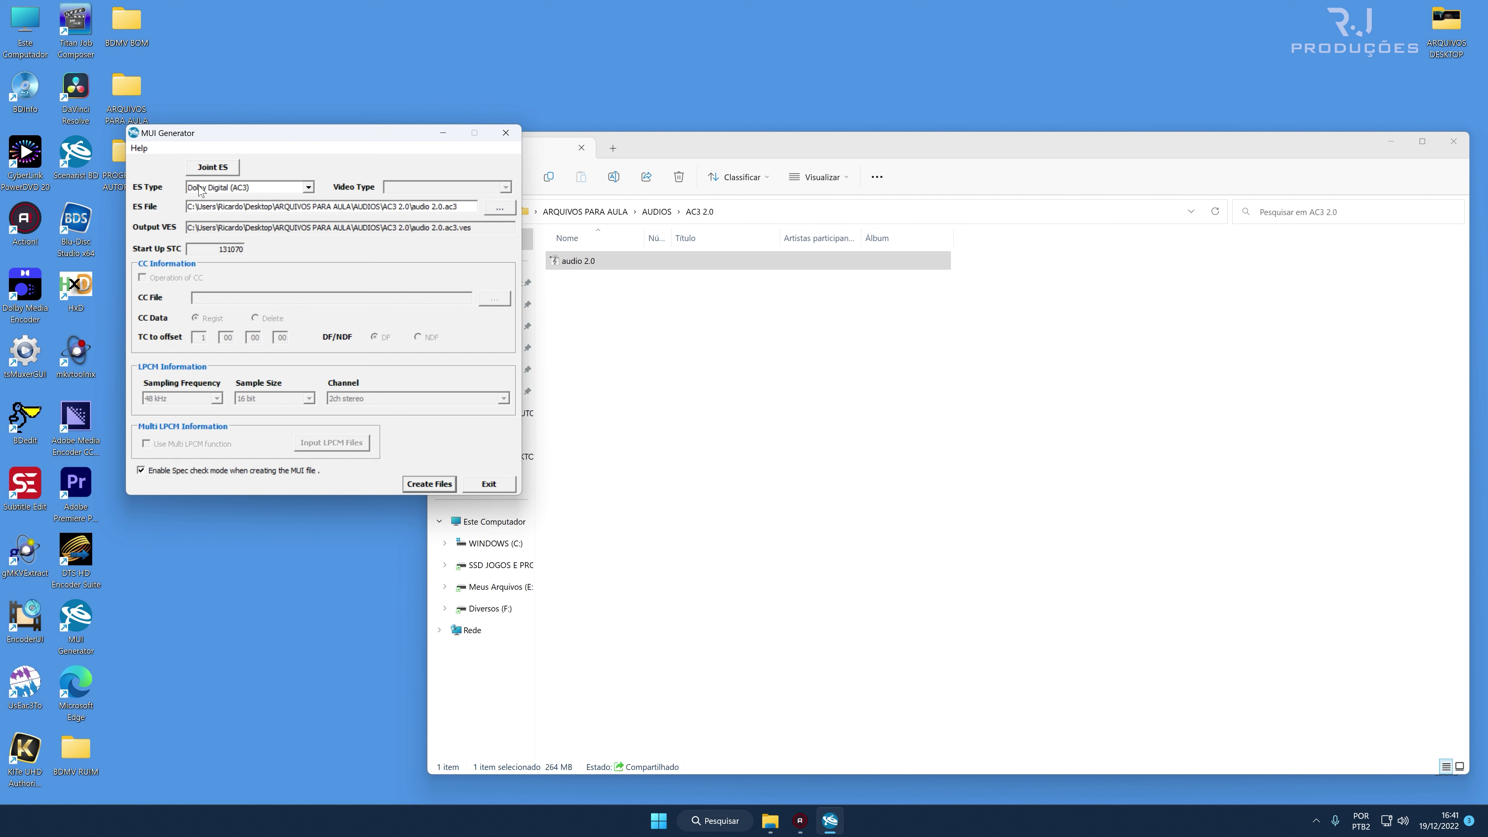
{"action": "left_click", "coordinate": [440, 486]}
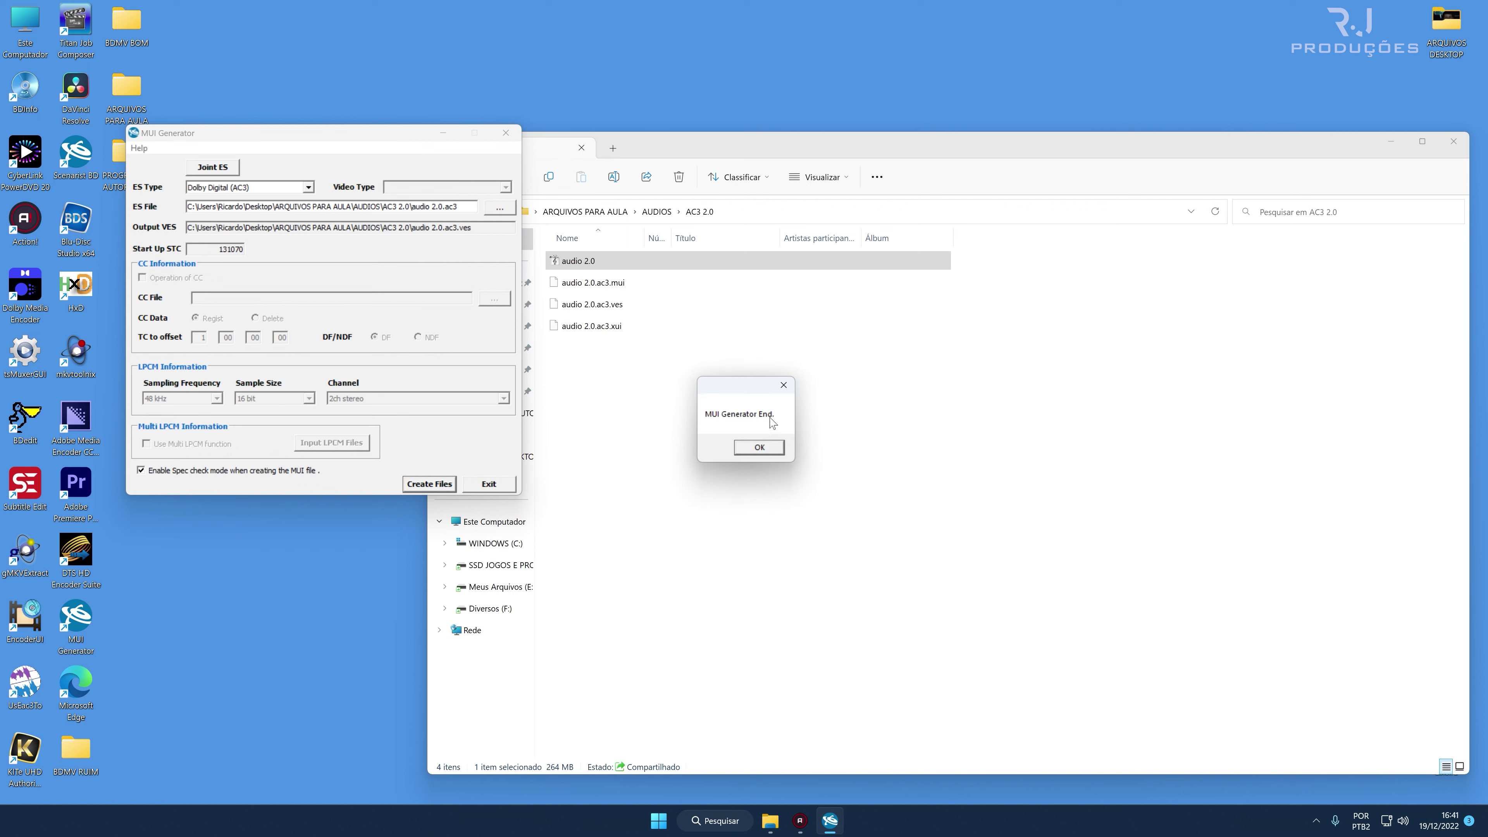
{"action": "left_click", "coordinate": [760, 448]}
Move the folder window clear of MUI Generator and create the MUI files for Enders.ac3 from the AC3 5.1 folder.
{"action": "left_click_drag", "start_coordinate": [654, 154], "coordinate": [781, 144]}
{"action": "left_click", "coordinate": [569, 202]}
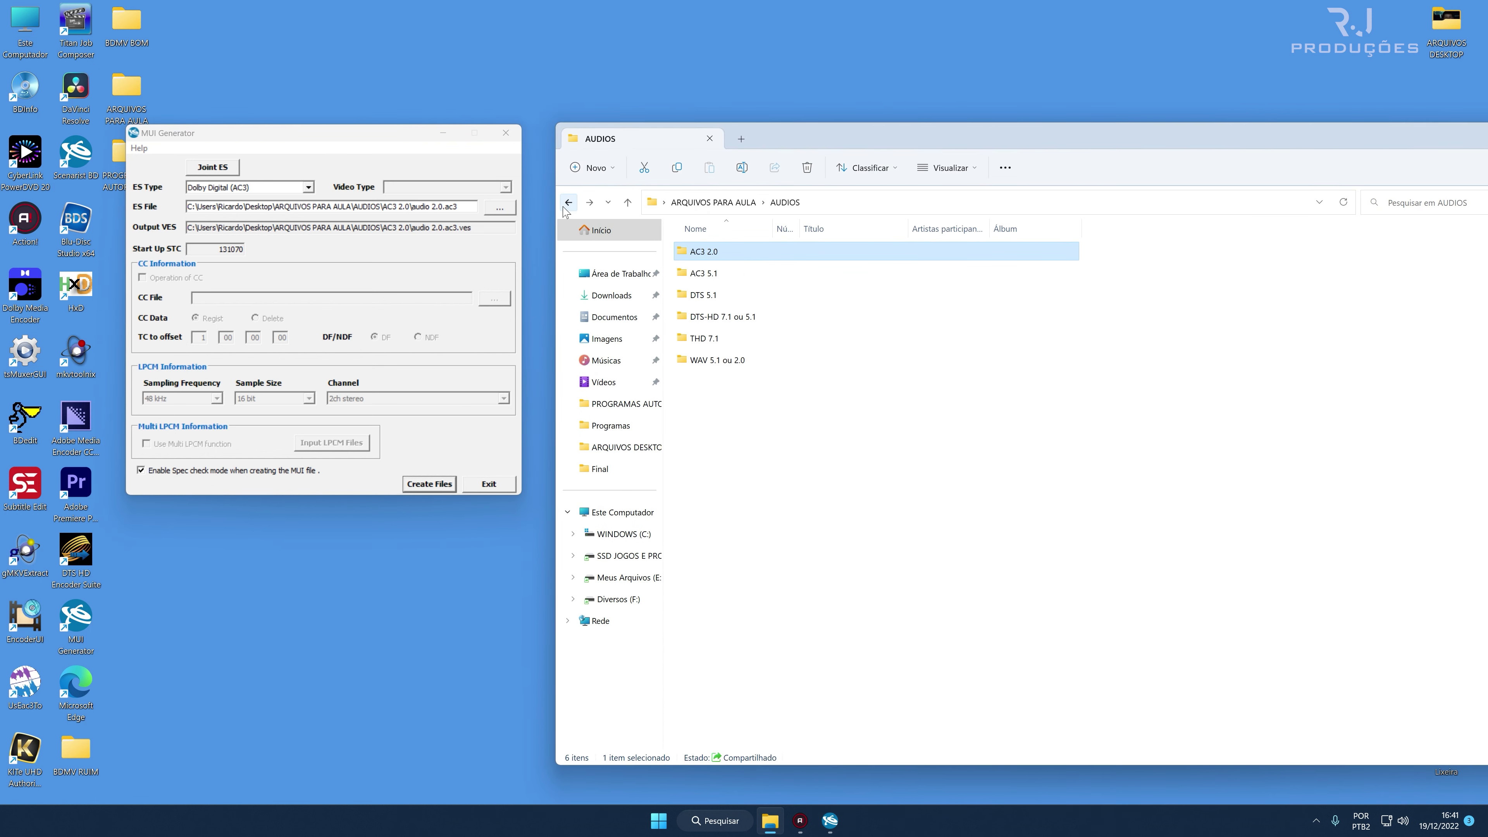
{"action": "double_click", "coordinate": [726, 276]}
{"action": "left_click", "coordinate": [705, 253]}
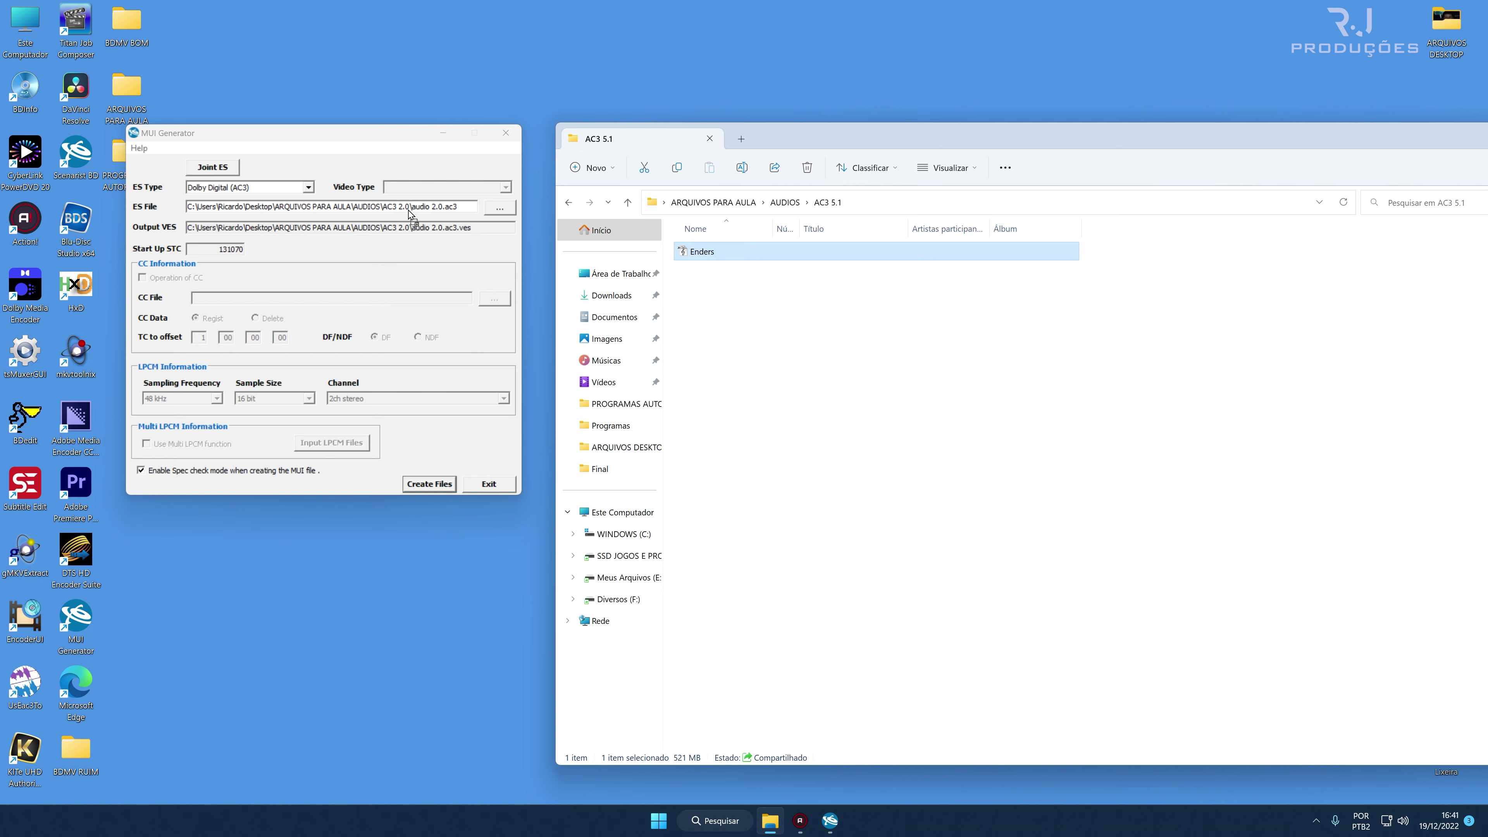
{"action": "left_click_drag", "start_coordinate": [405, 212], "coordinate": [405, 212]}
{"action": "left_click", "coordinate": [422, 485]}
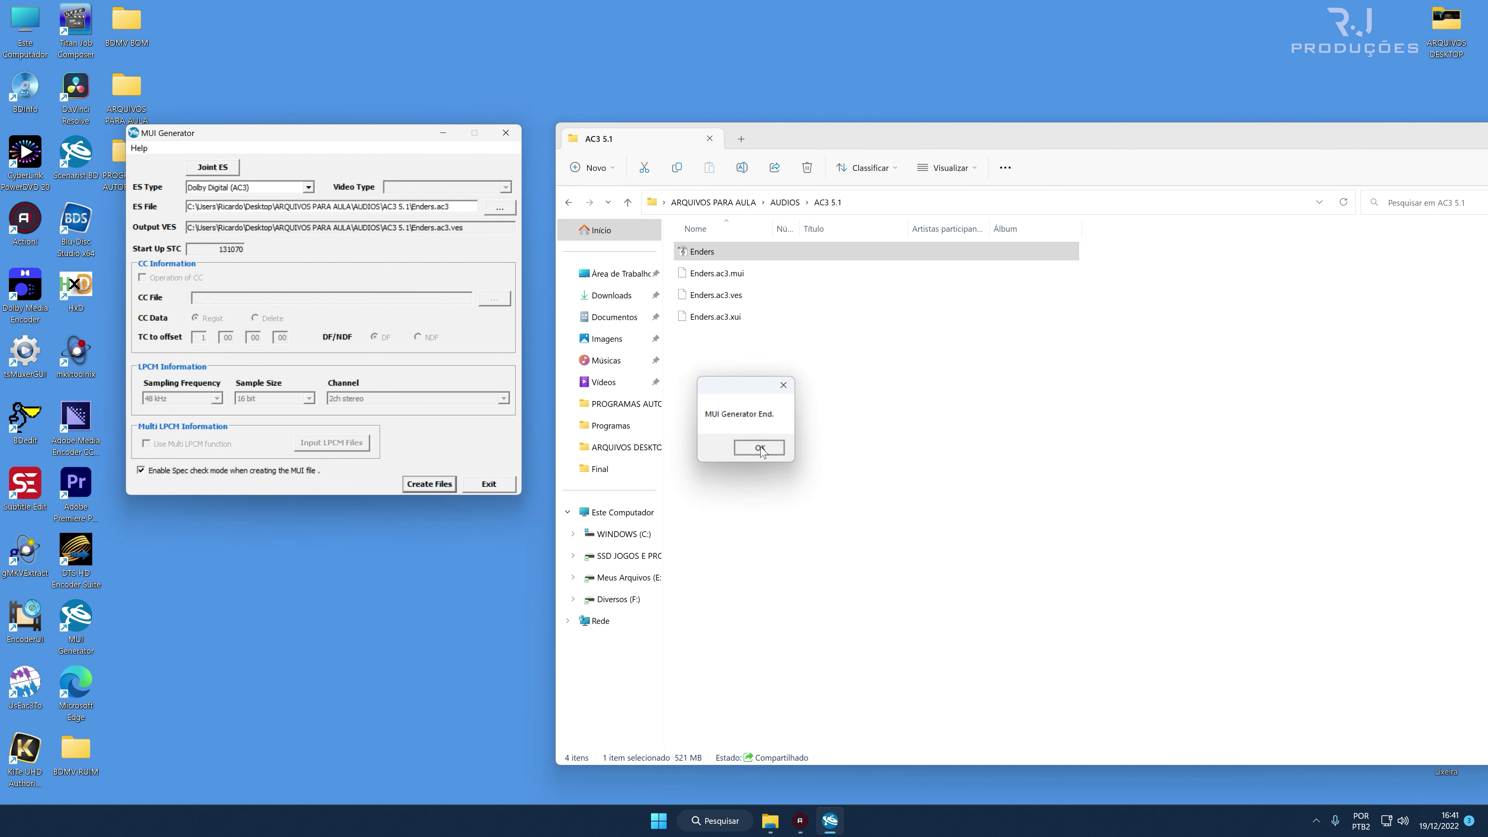
{"action": "left_click", "coordinate": [759, 447]}
Load ender_dts.dts from the DTS 5.1 folder into MUI Generator and create its MUI files.
{"action": "left_click", "coordinate": [568, 202]}
{"action": "double_click", "coordinate": [710, 296]}
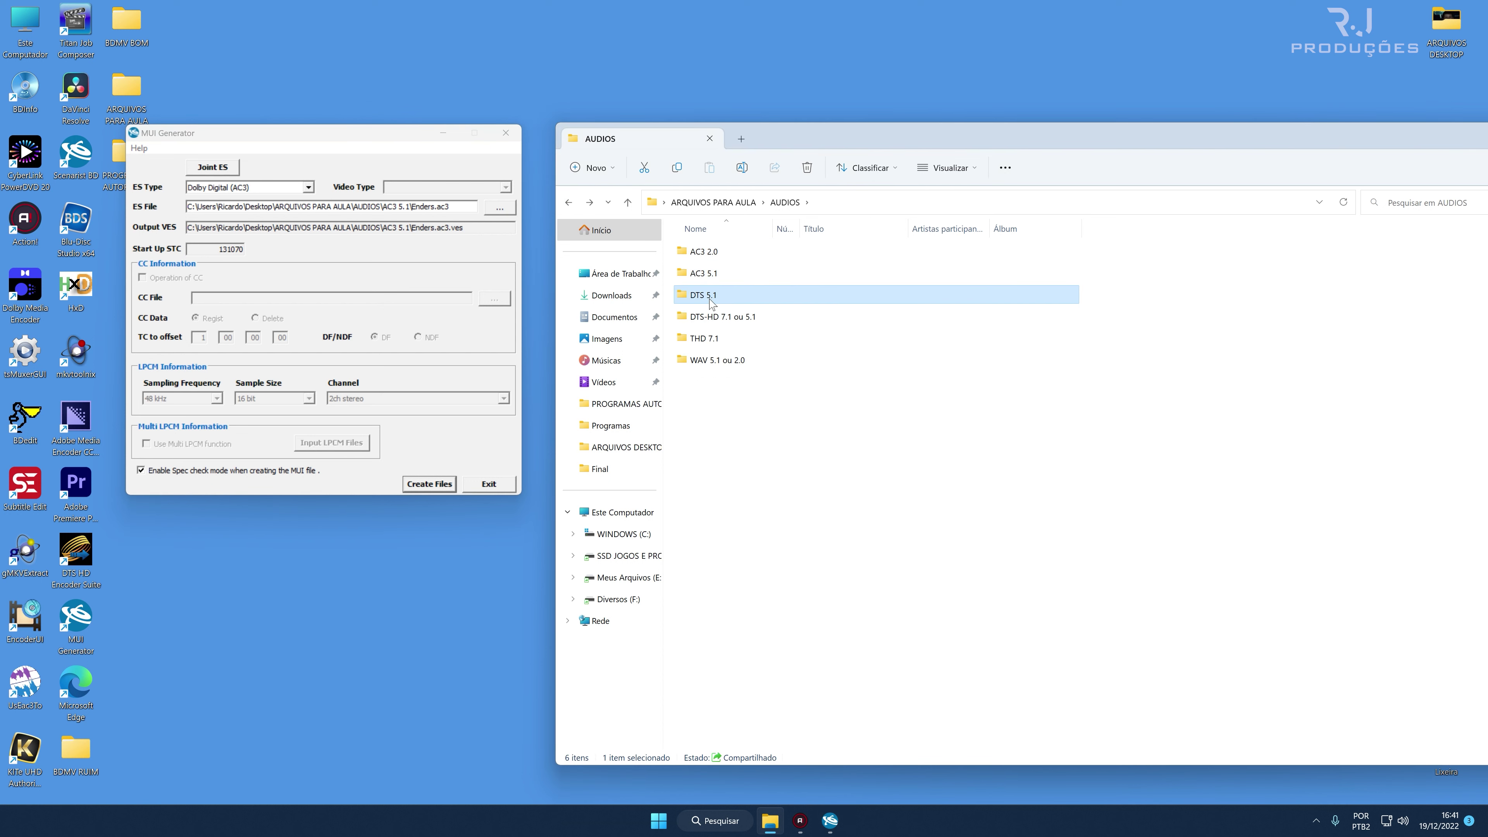
{"action": "left_click_drag", "start_coordinate": [706, 252], "coordinate": [416, 212]}
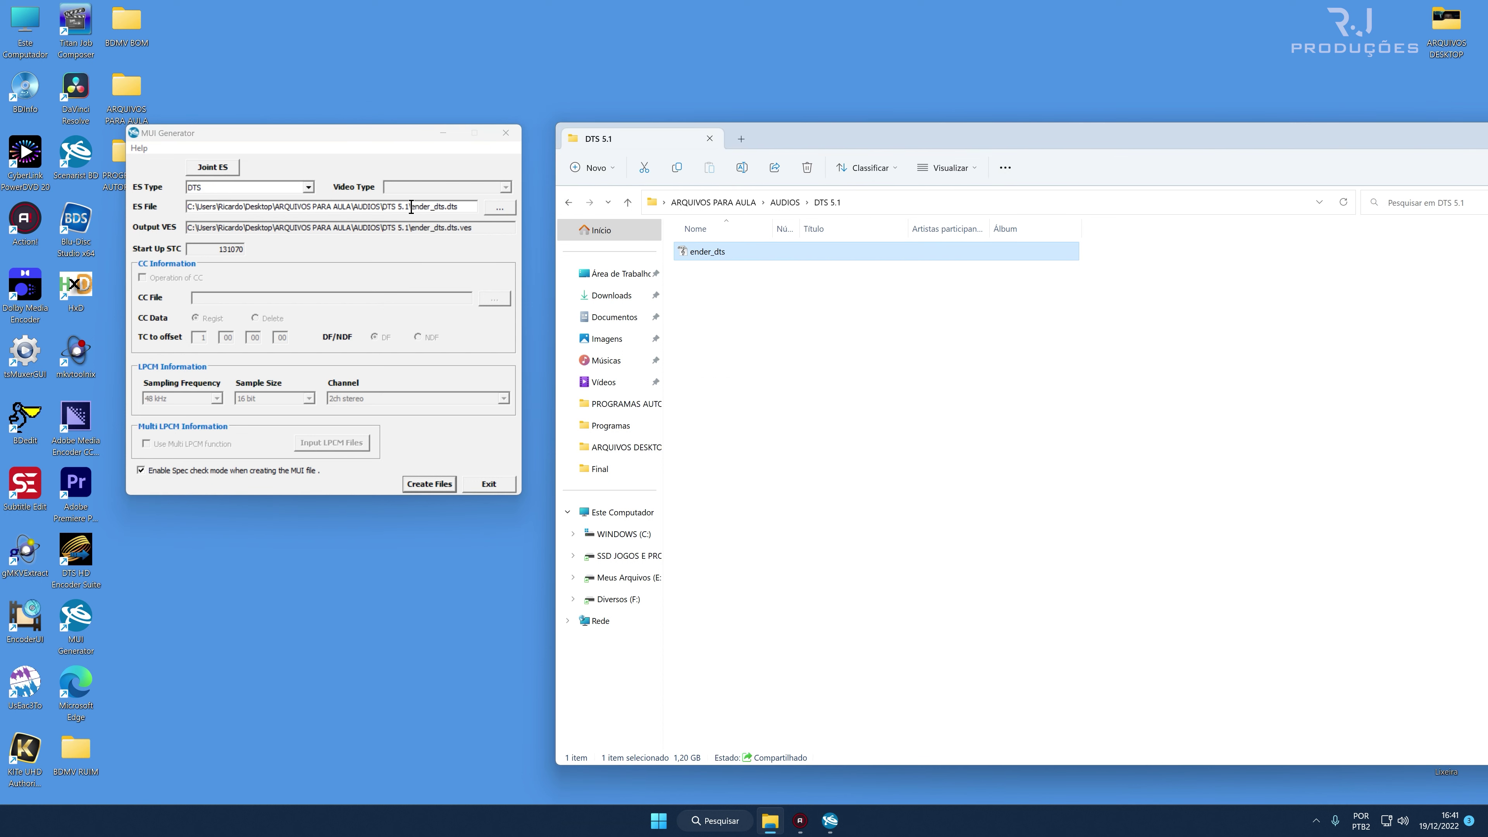
{"action": "left_click", "coordinate": [422, 484]}
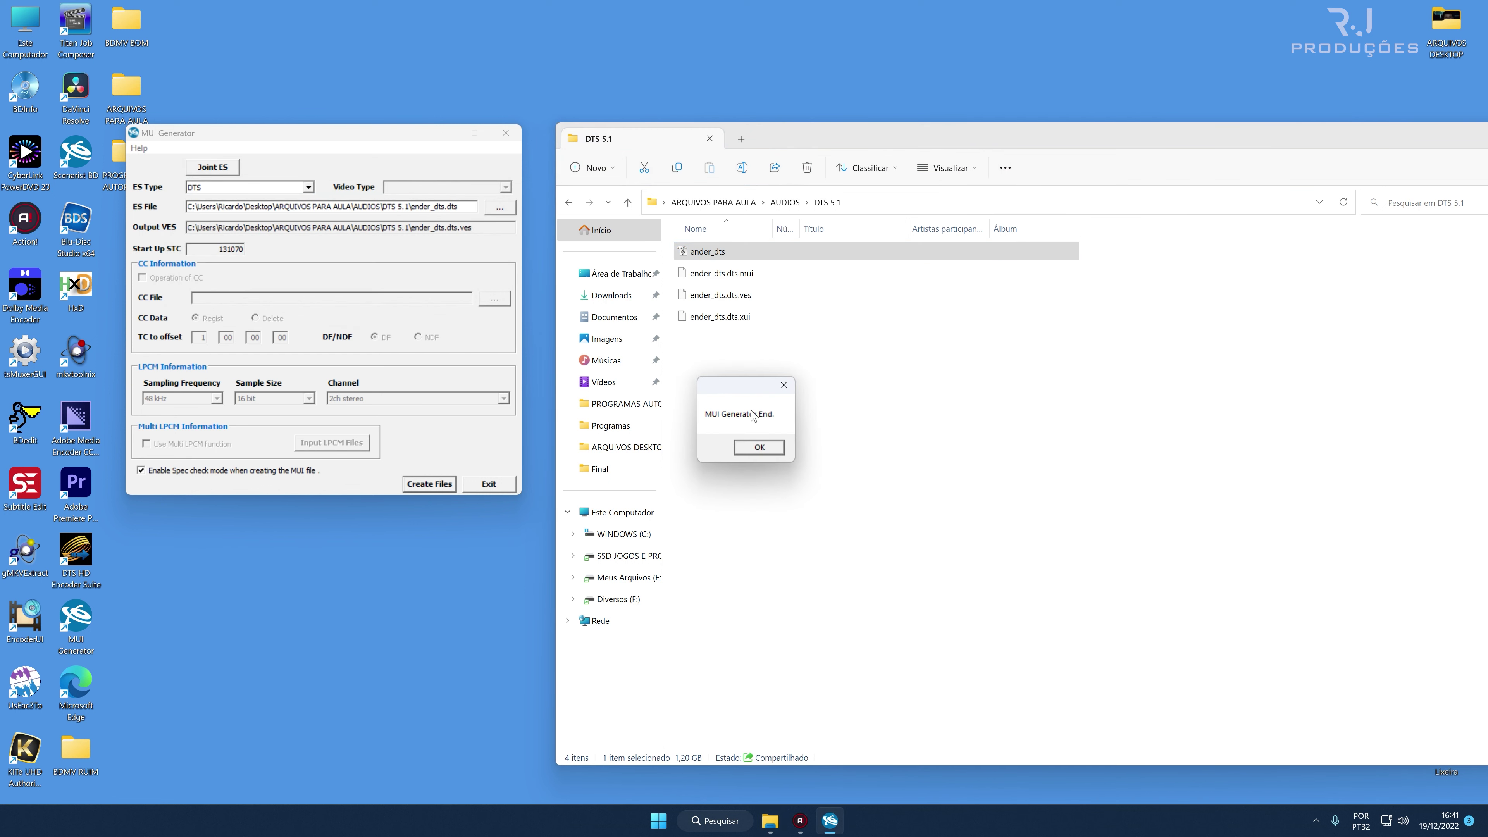
{"action": "left_click", "coordinate": [759, 447]}
Open the DTS-HD 7.1 ou 5.1 folder and delete the ender dtshd.dtshd_log file.
{"action": "left_click", "coordinate": [569, 202]}
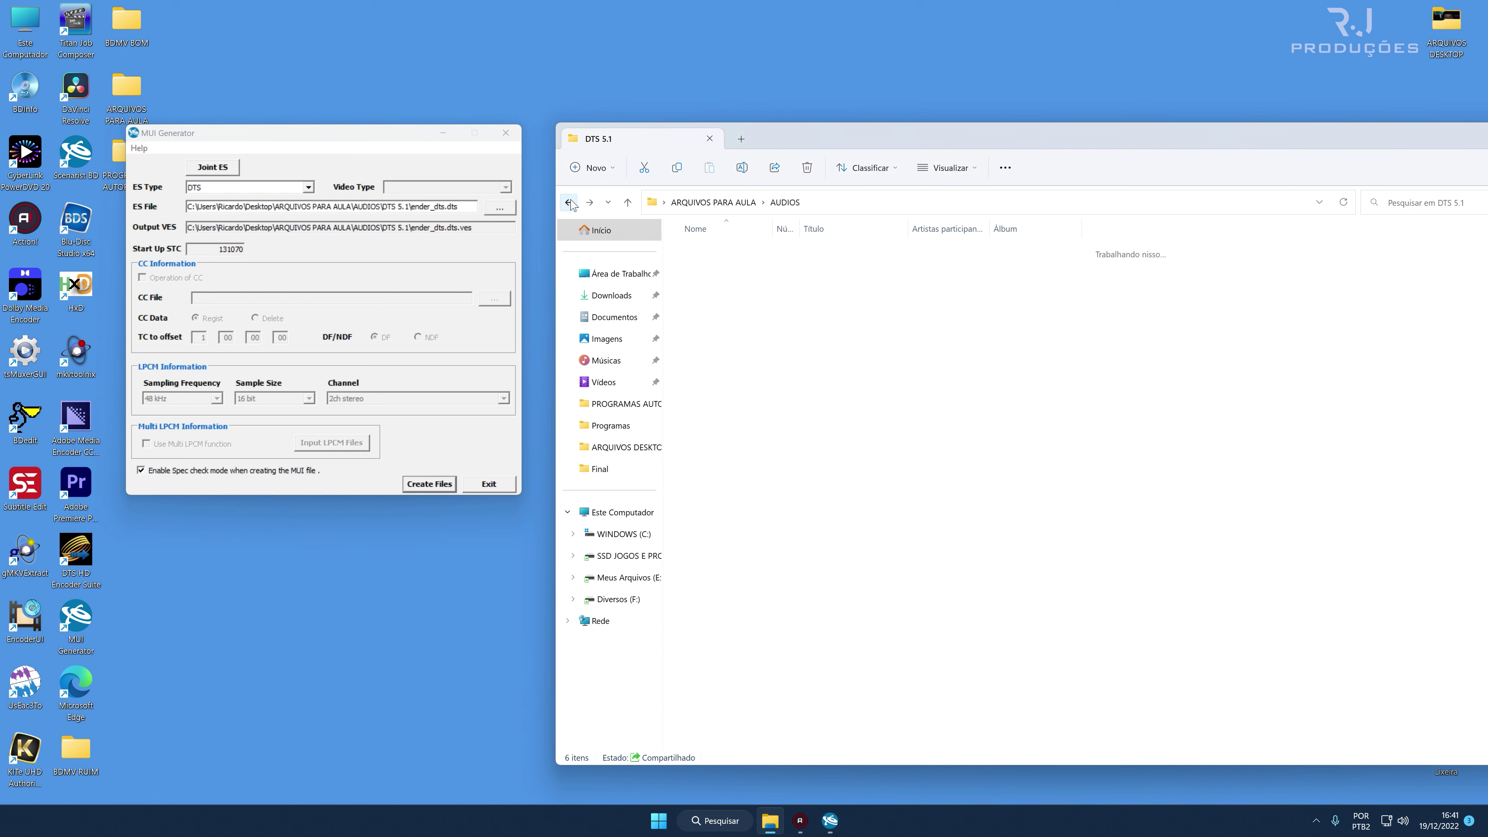
{"action": "double_click", "coordinate": [703, 316]}
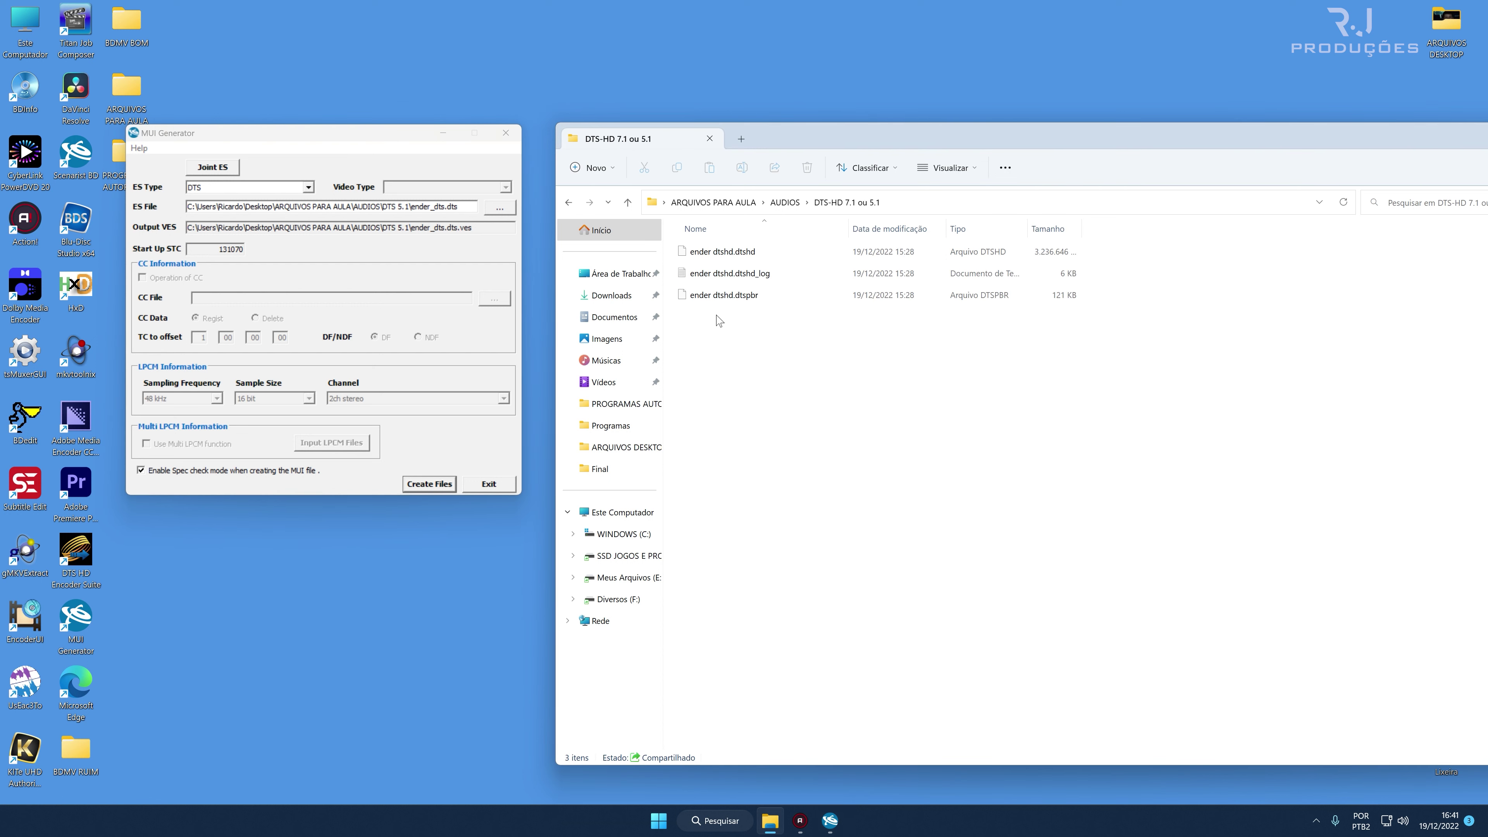
{"action": "left_click", "coordinate": [743, 274]}
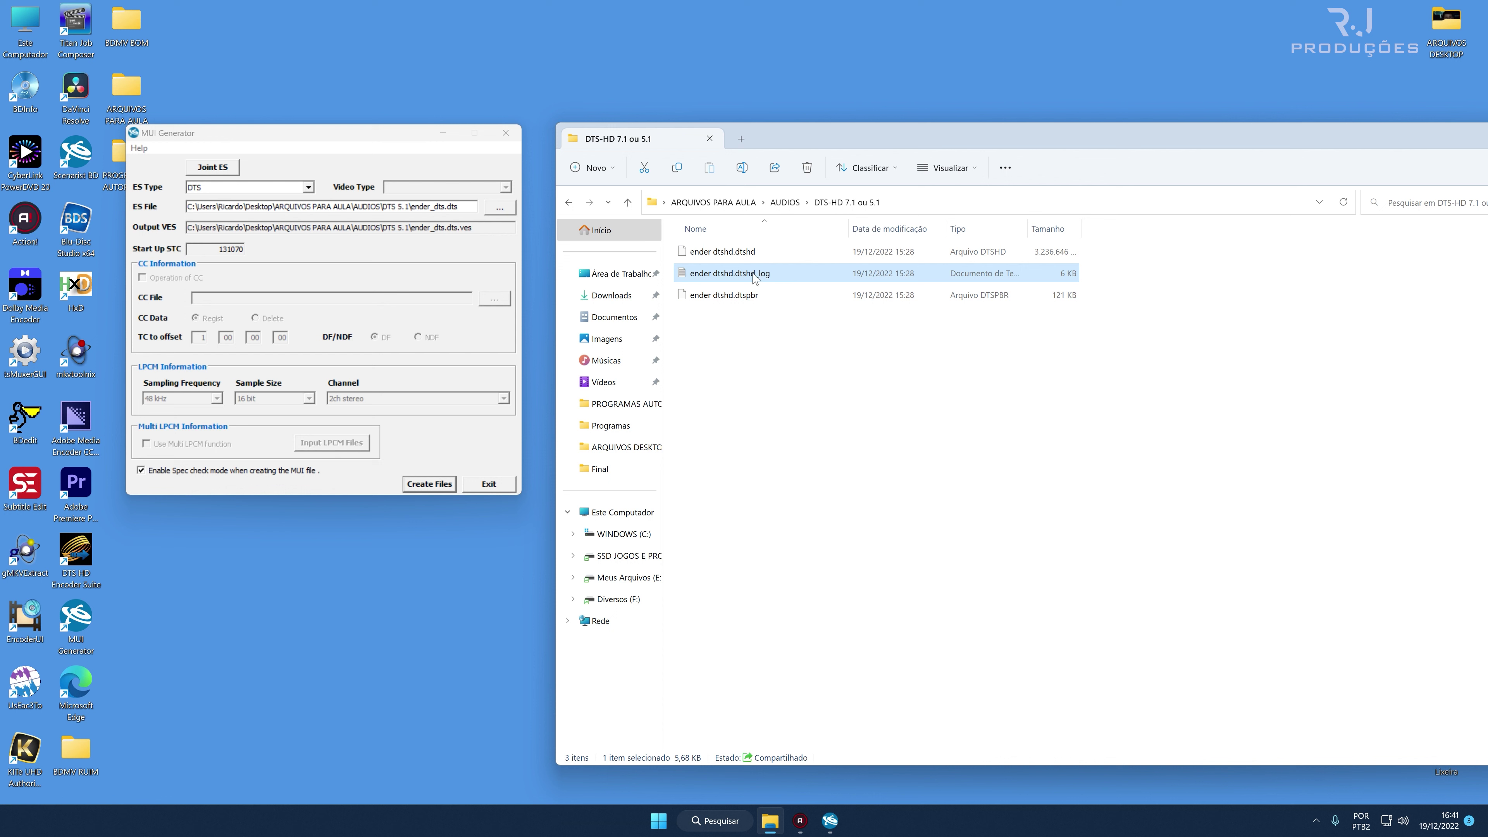
{"action": "key", "text": "Delete"}
{"action": "key", "text": "Return"}
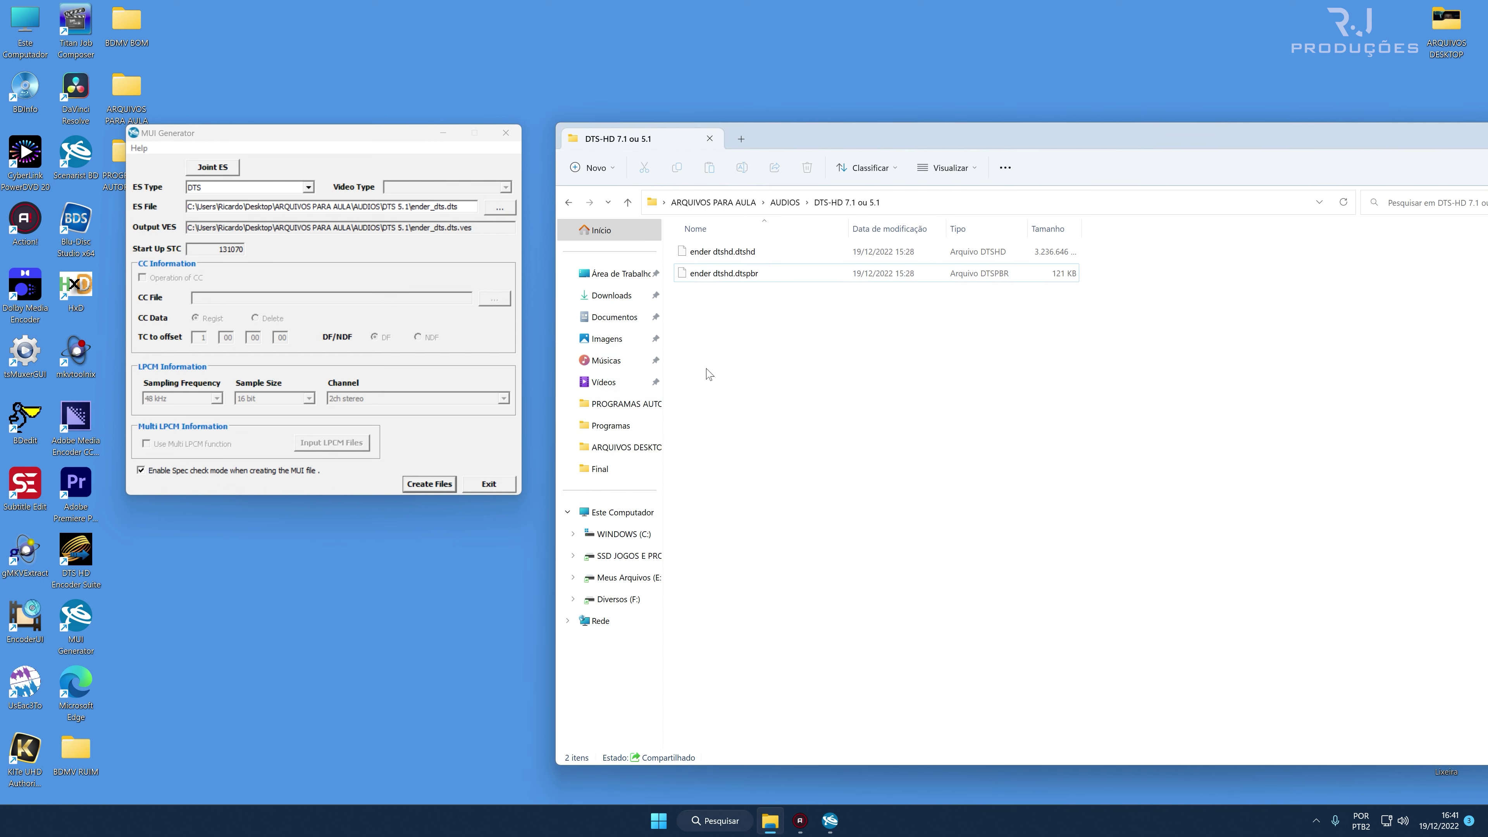
Load ender dtshd.dtshd into MUI Generator and create its MUI files.
{"action": "left_click_drag", "start_coordinate": [726, 256], "coordinate": [388, 205]}
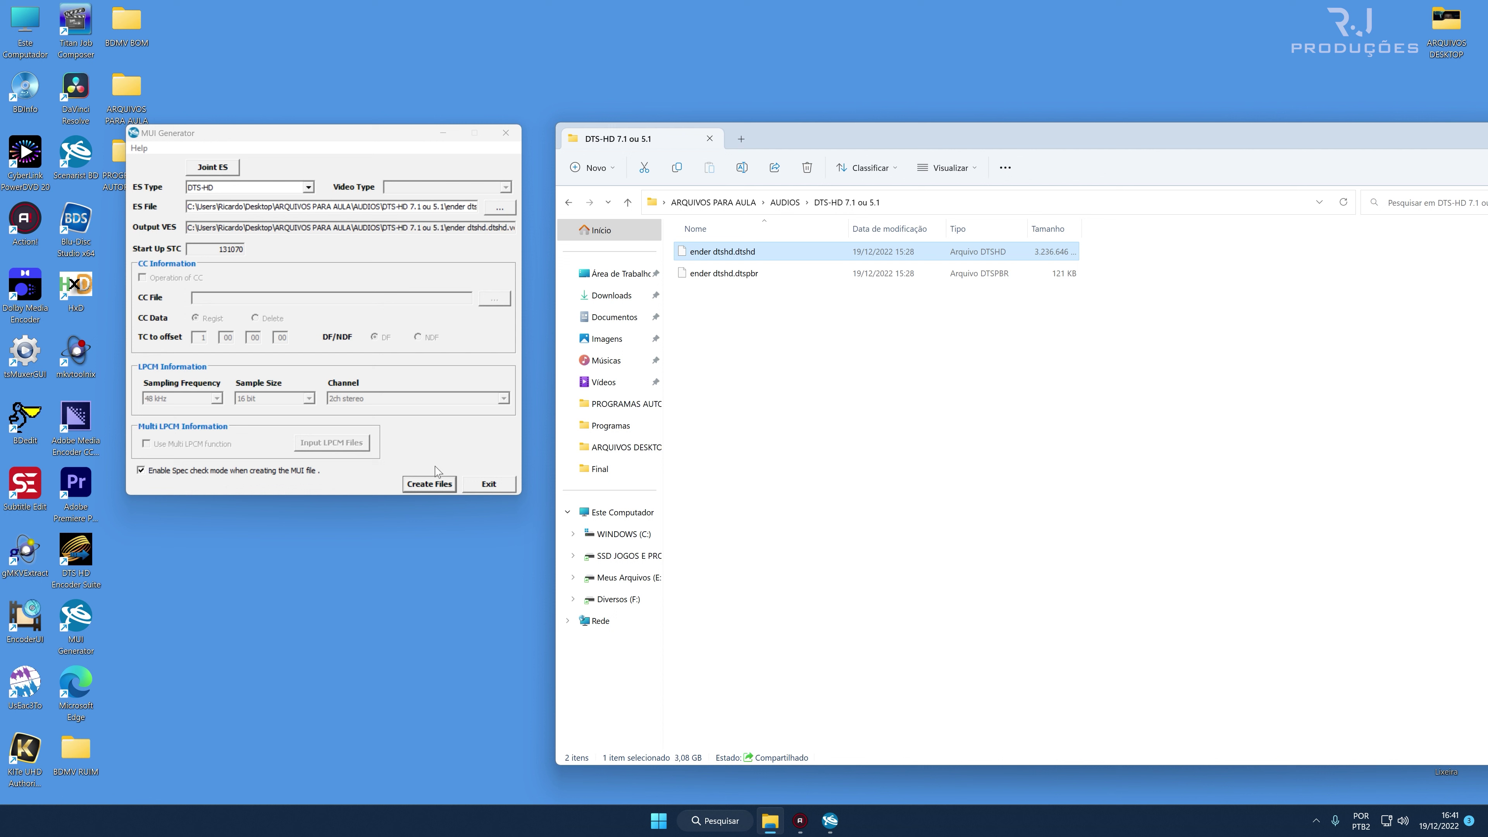
{"action": "left_click", "coordinate": [431, 484]}
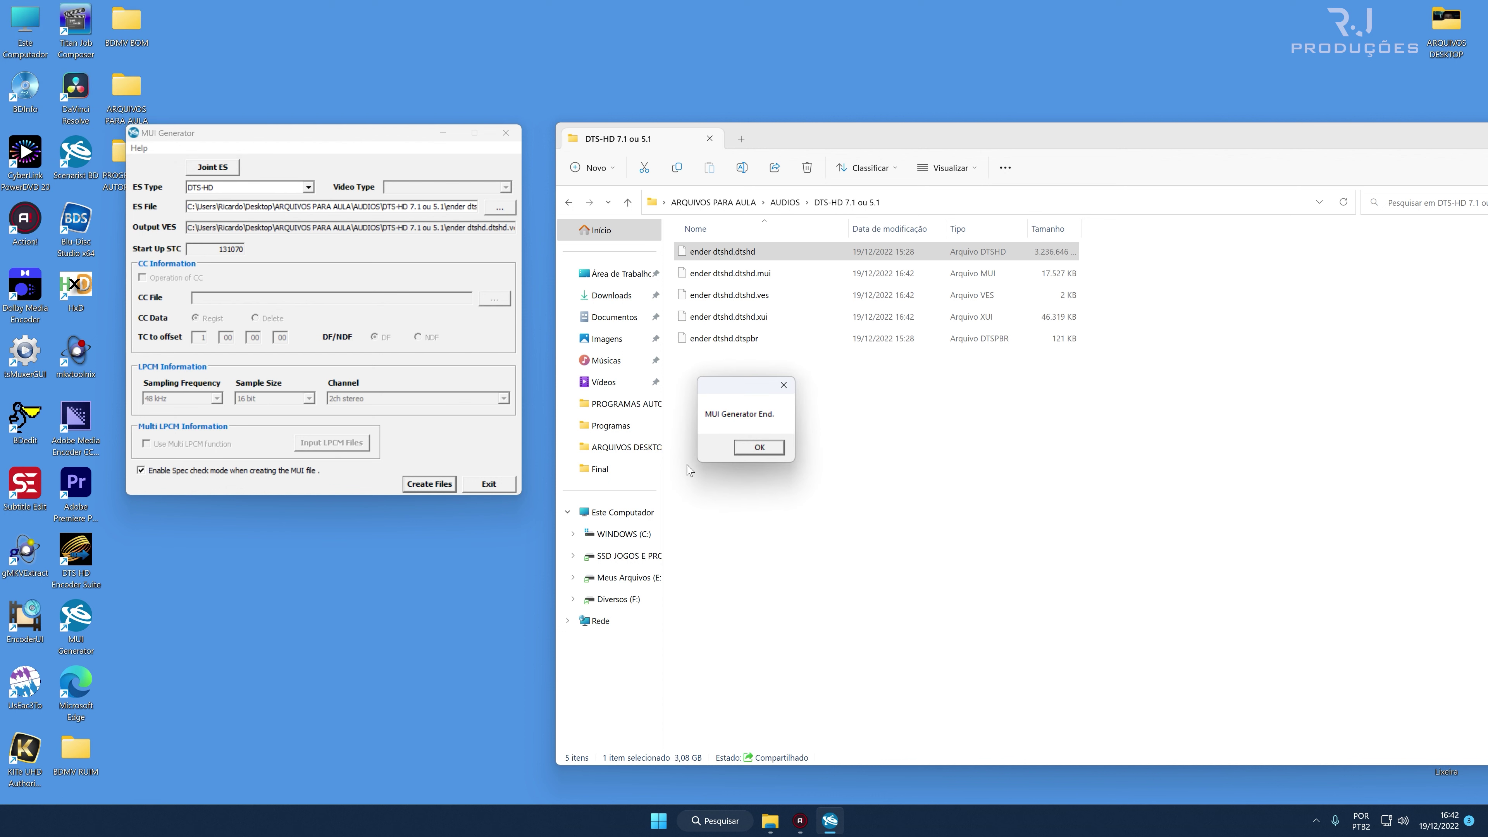
{"action": "left_click", "coordinate": [746, 448]}
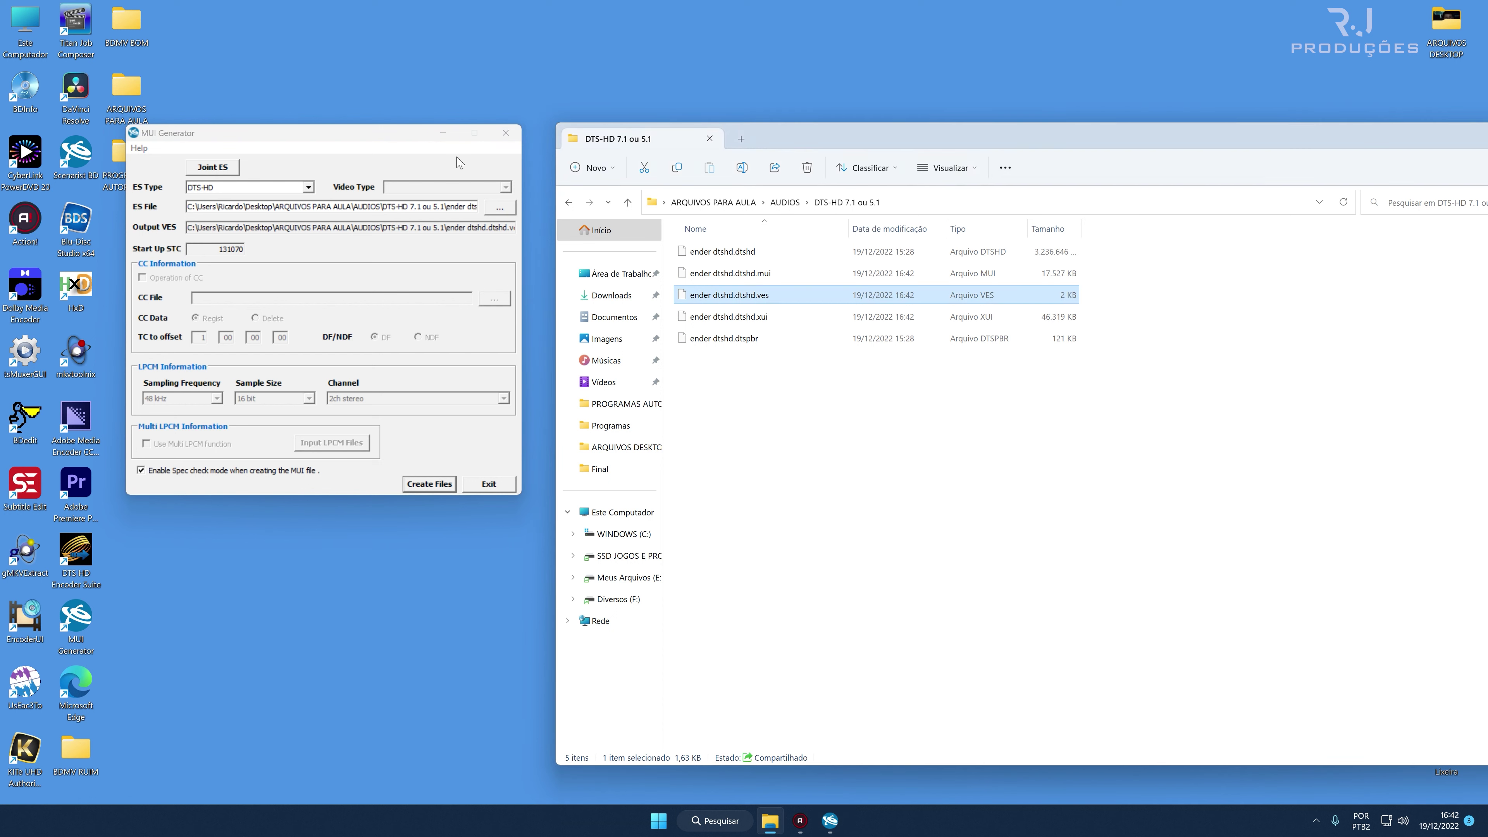
Minimize MUI Generator and select ender dtshd.dtshd in the DTS-HD 7.1 ou 5.1 folder.
{"action": "left_click", "coordinate": [444, 133]}
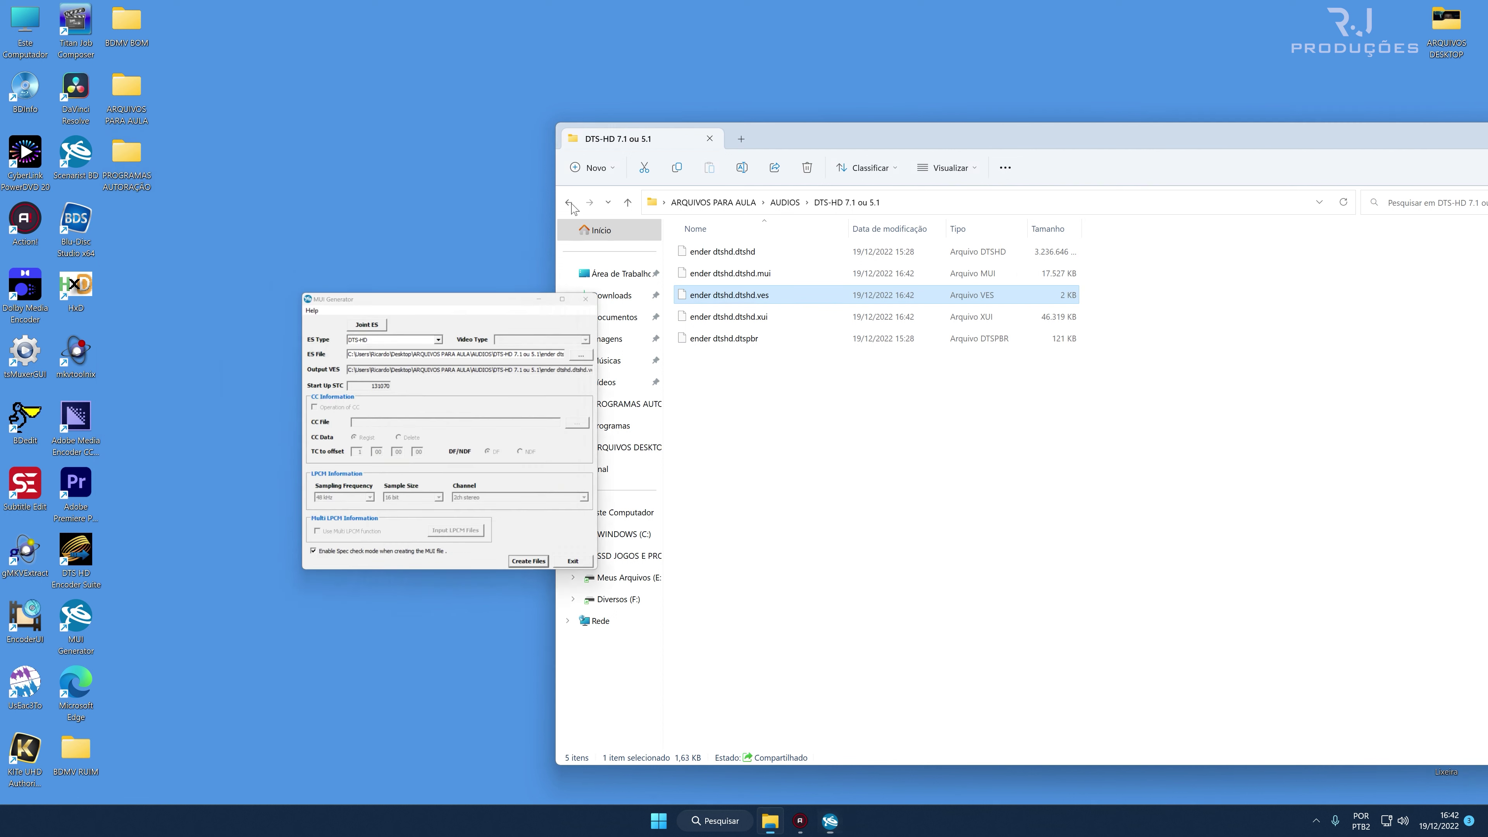
{"action": "right_click", "coordinate": [739, 299]}
{"action": "left_click", "coordinate": [738, 434]}
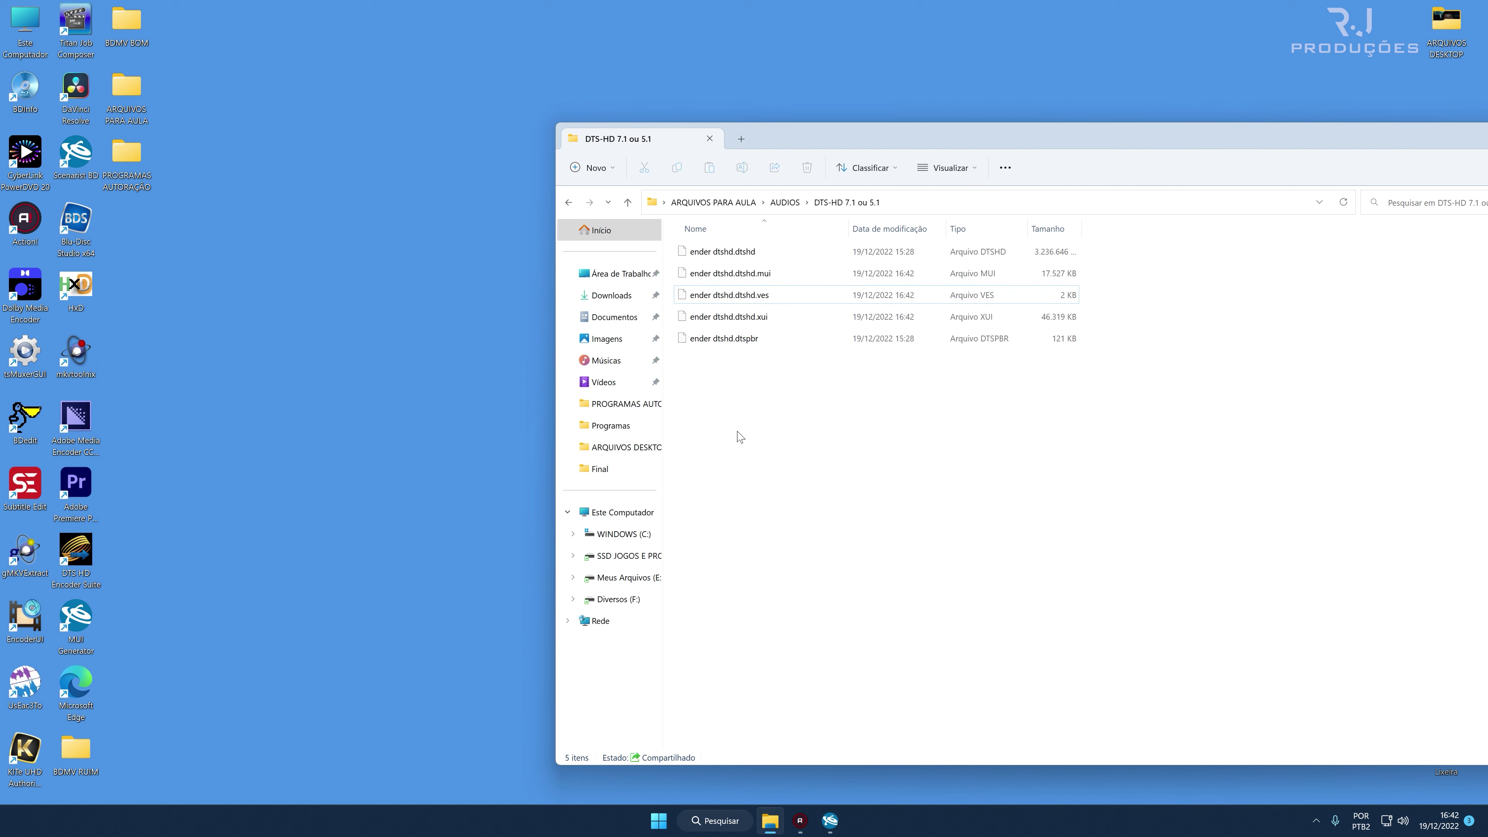
{"action": "left_click", "coordinate": [271, 359]}
{"action": "left_click", "coordinate": [731, 253]}
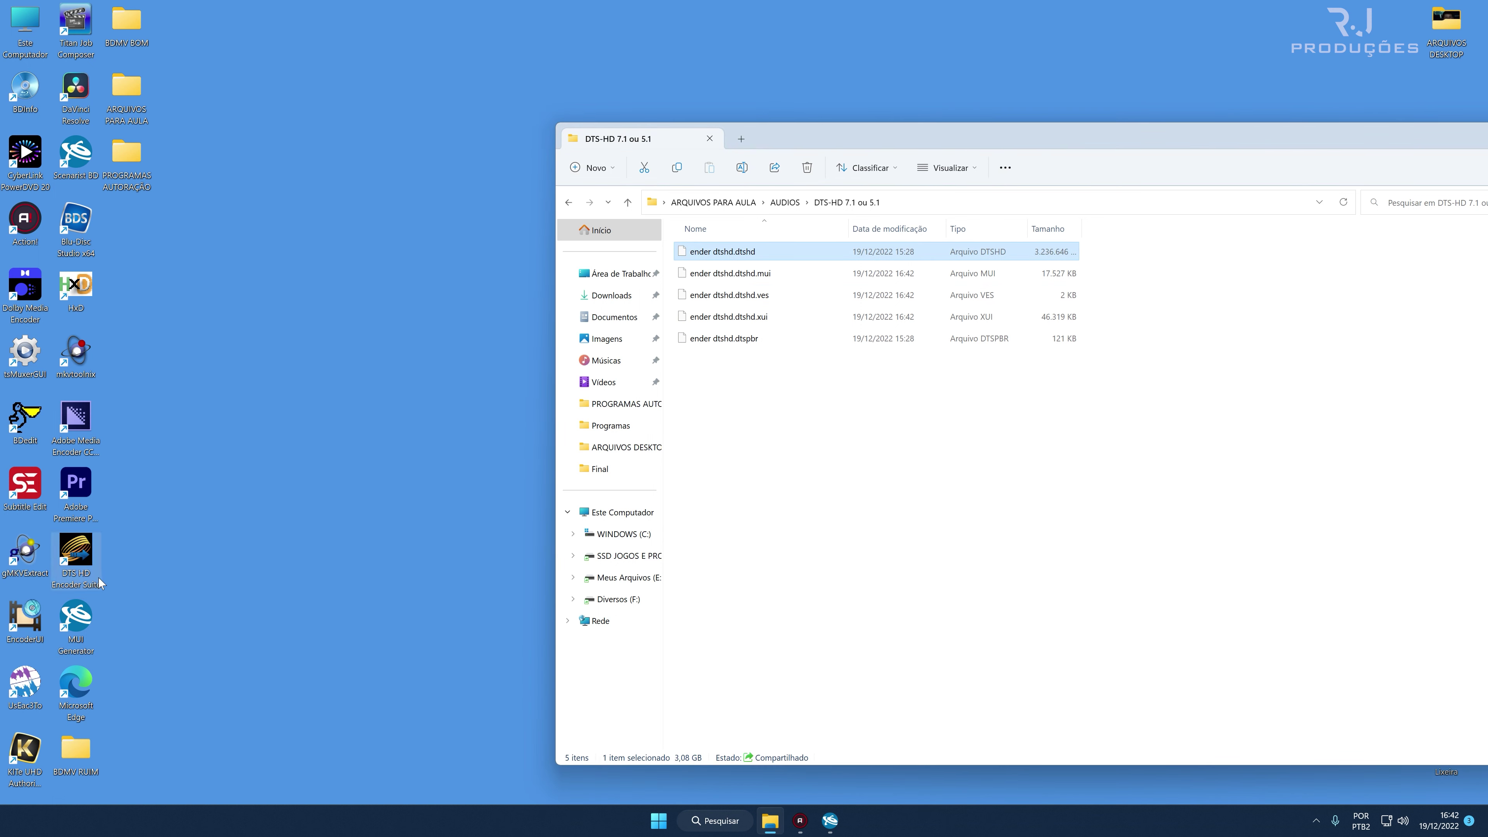
{"action": "left_click", "coordinate": [822, 503]}
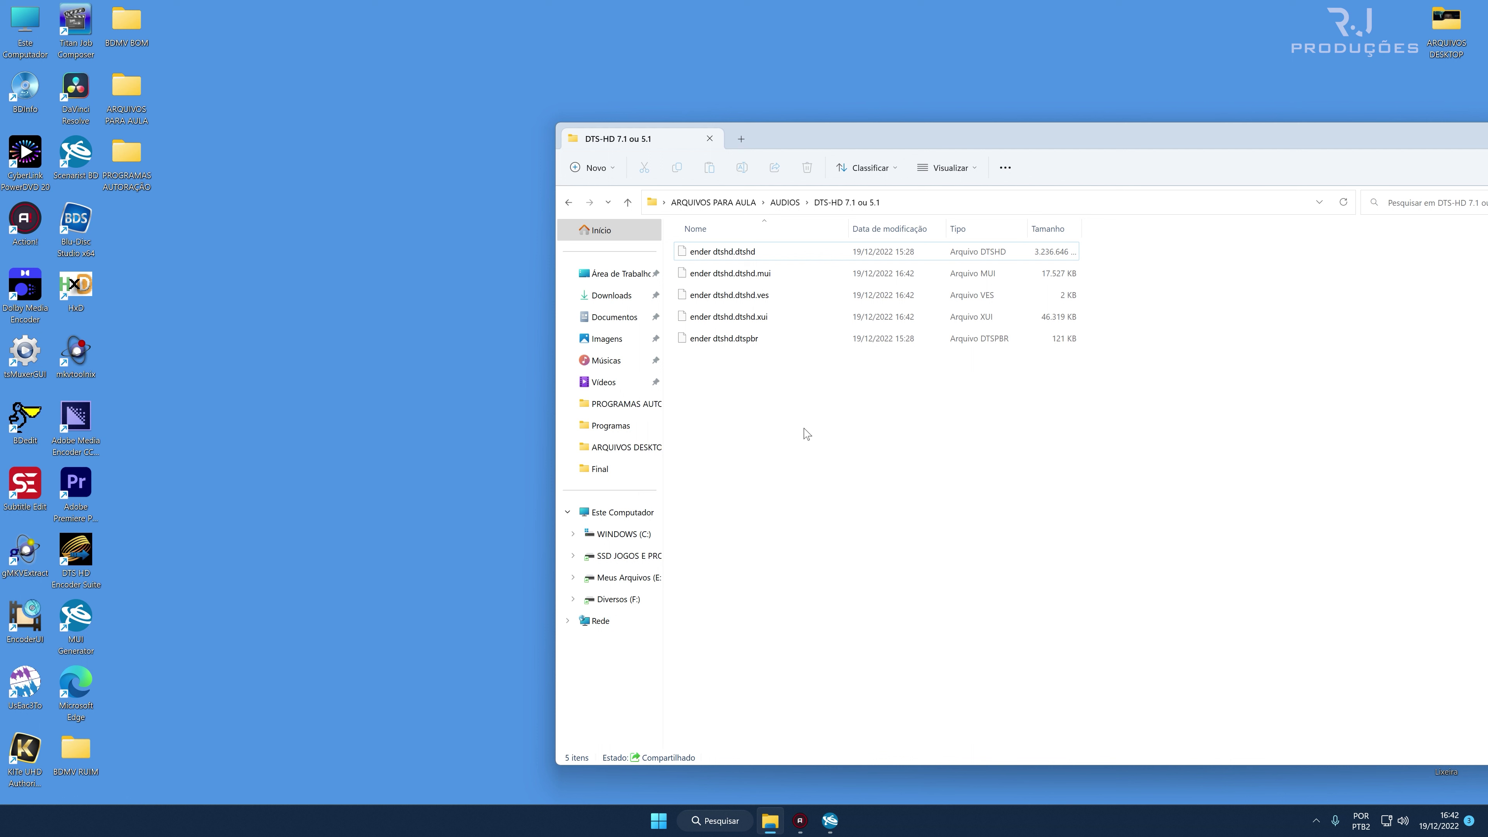
{"action": "left_click", "coordinate": [743, 252]}
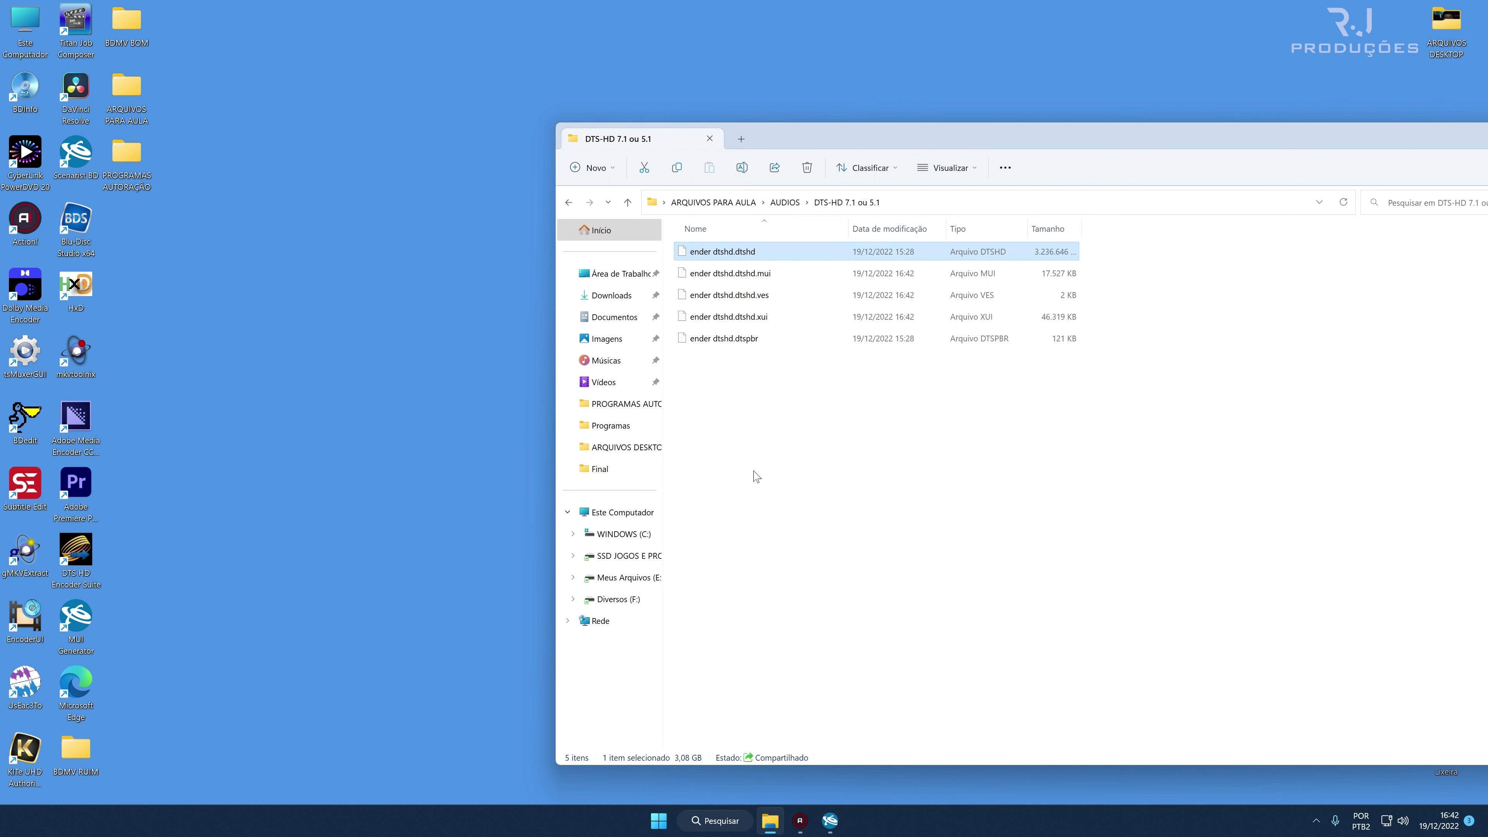
Locate HxDSetup in the HXD folder of PROGRAMAS AUTORAÇÃO, close that window and launch the HxD hex editor.
{"action": "double_click", "coordinate": [126, 167]}
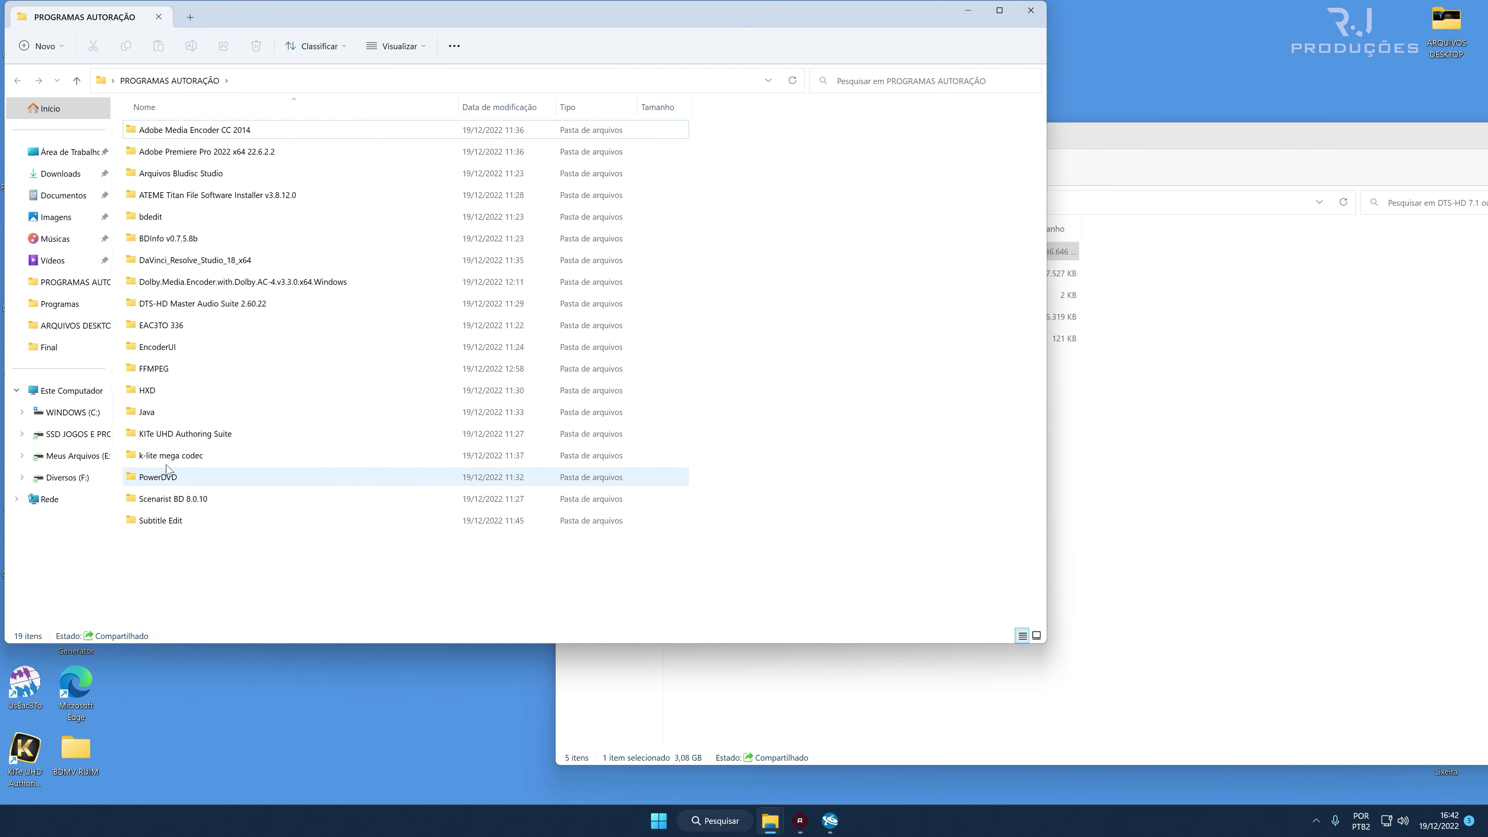
{"action": "double_click", "coordinate": [140, 393]}
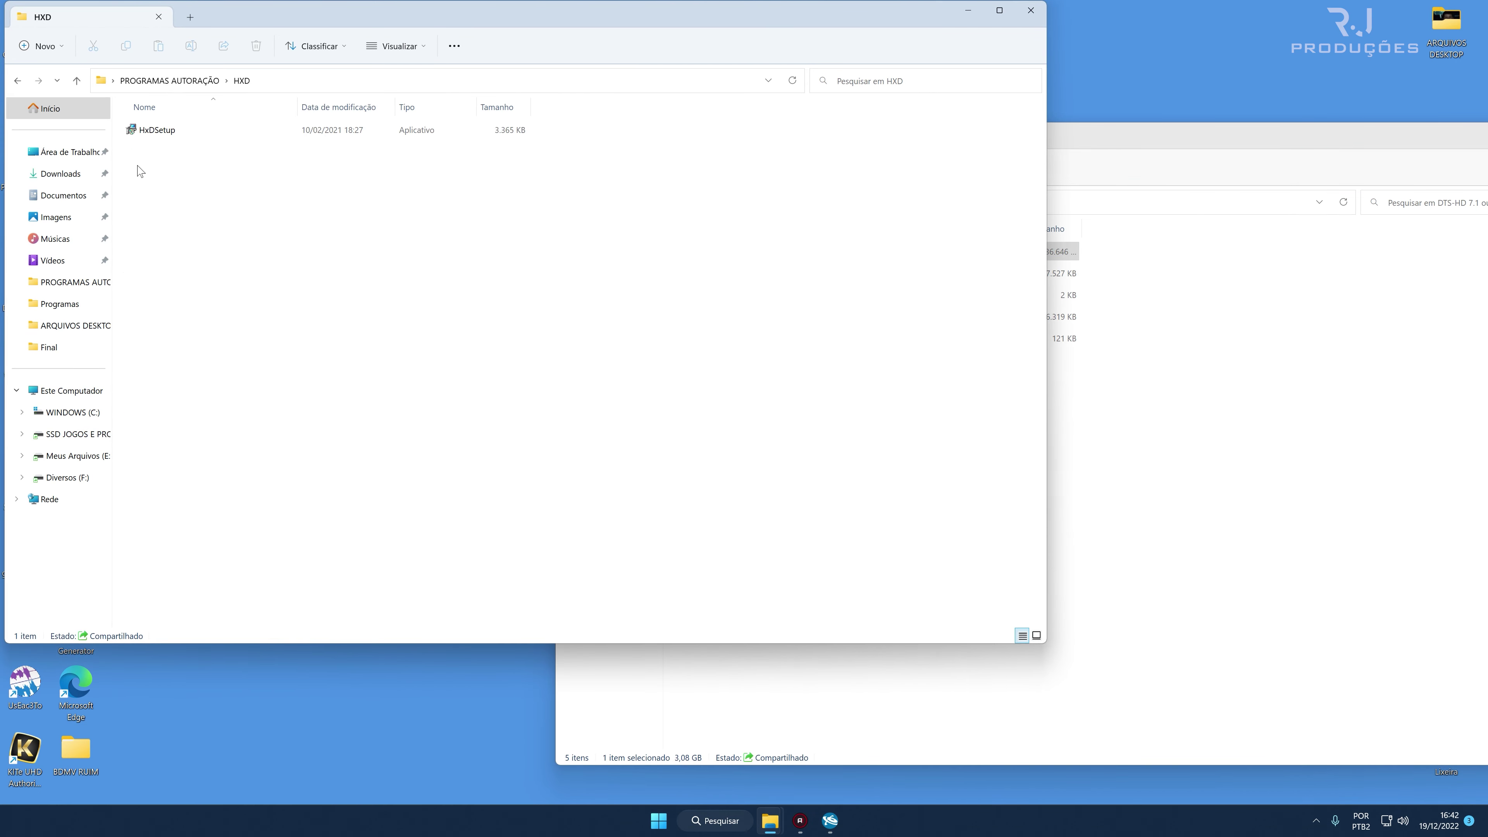
{"action": "left_click", "coordinate": [147, 135]}
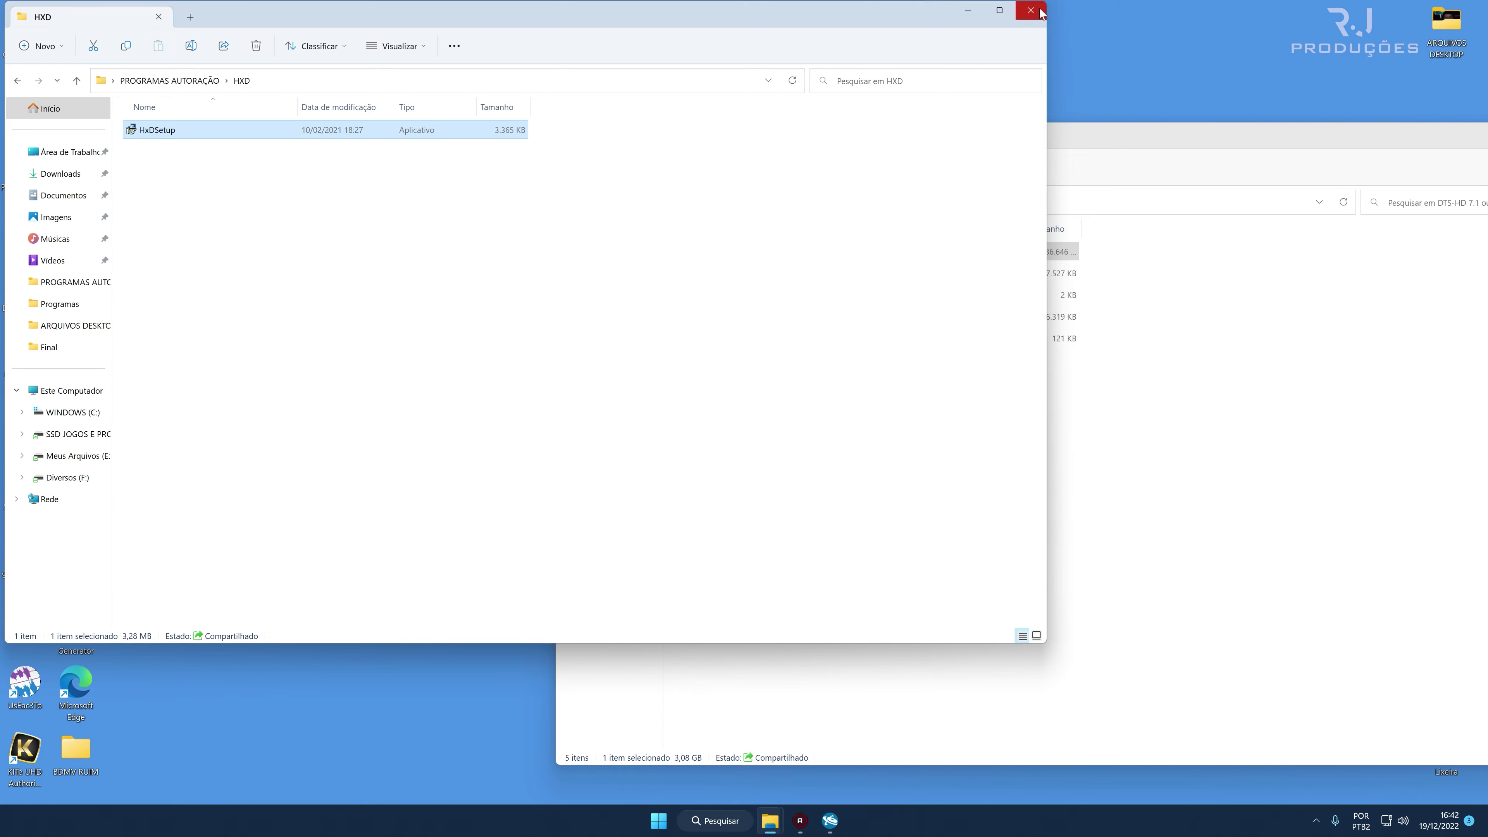
{"action": "left_click", "coordinate": [1030, 11]}
{"action": "left_click", "coordinate": [77, 286]}
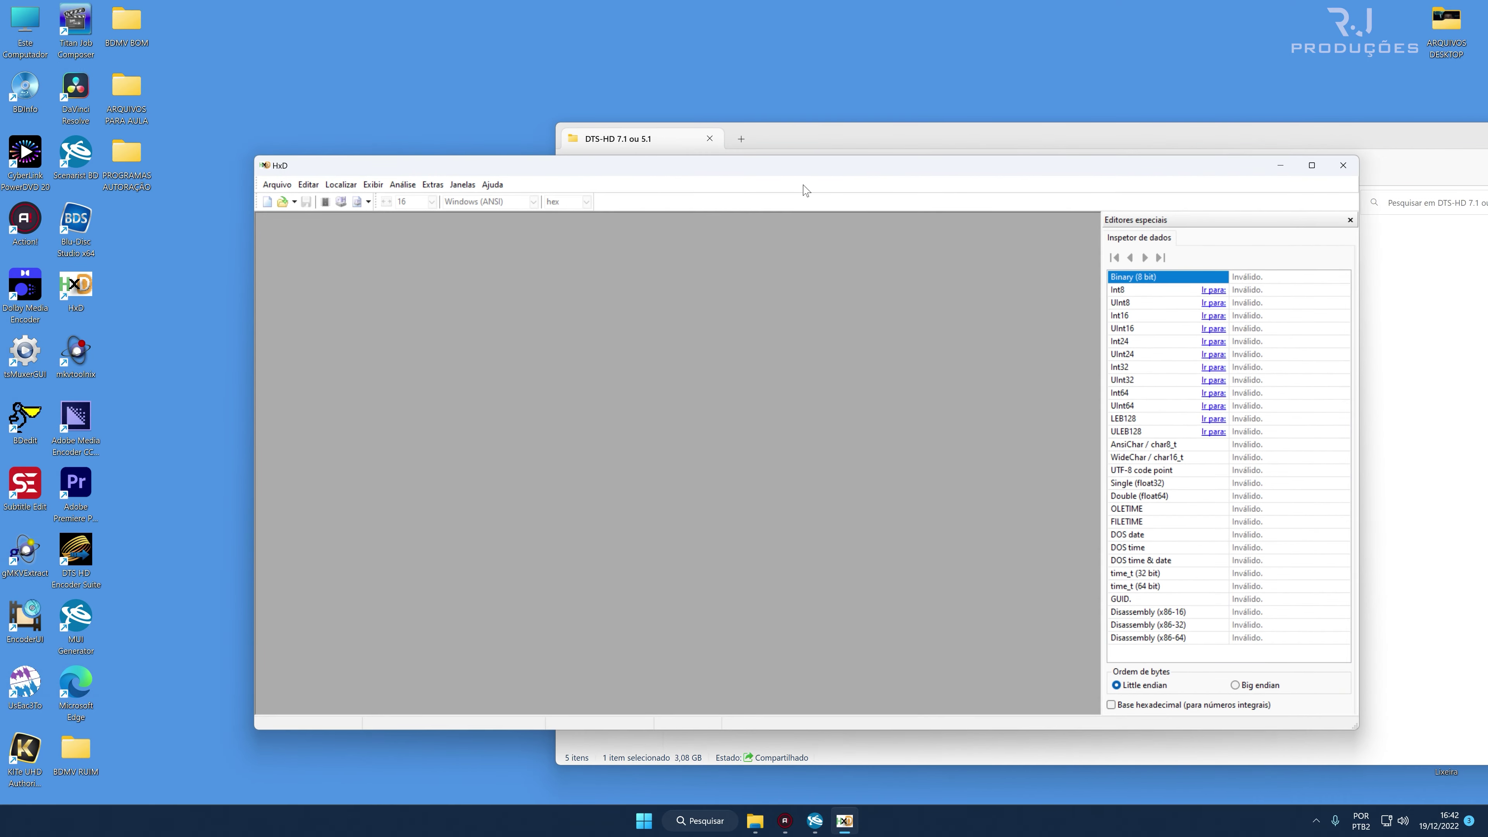
Open ender dtshd.dtshd in HxD, examine the block of zero bytes starting at offset 130, and close the editor.
{"action": "left_click", "coordinate": [816, 136]}
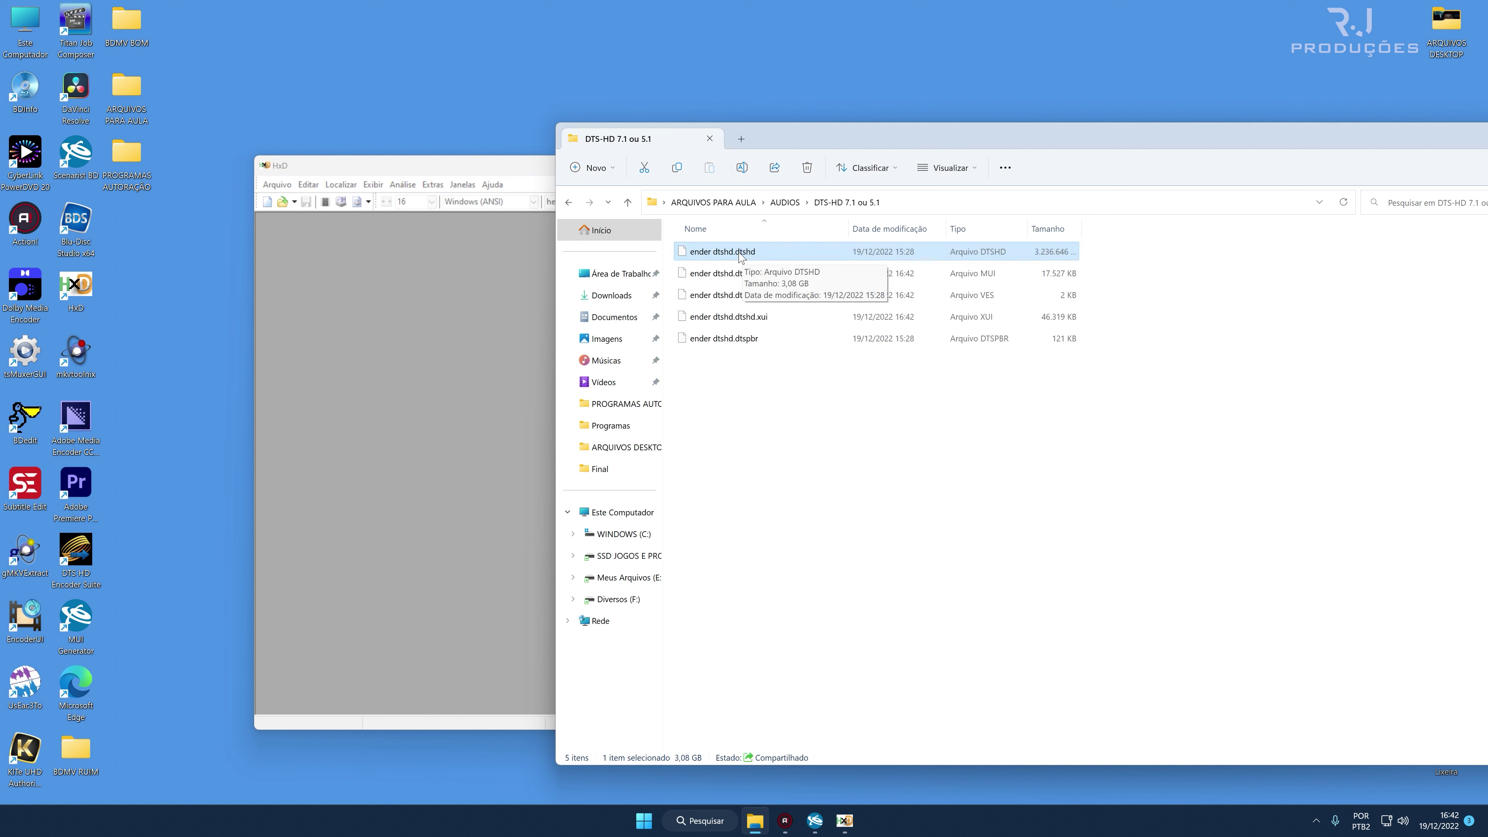
{"action": "left_click_drag", "start_coordinate": [740, 254], "coordinate": [470, 291]}
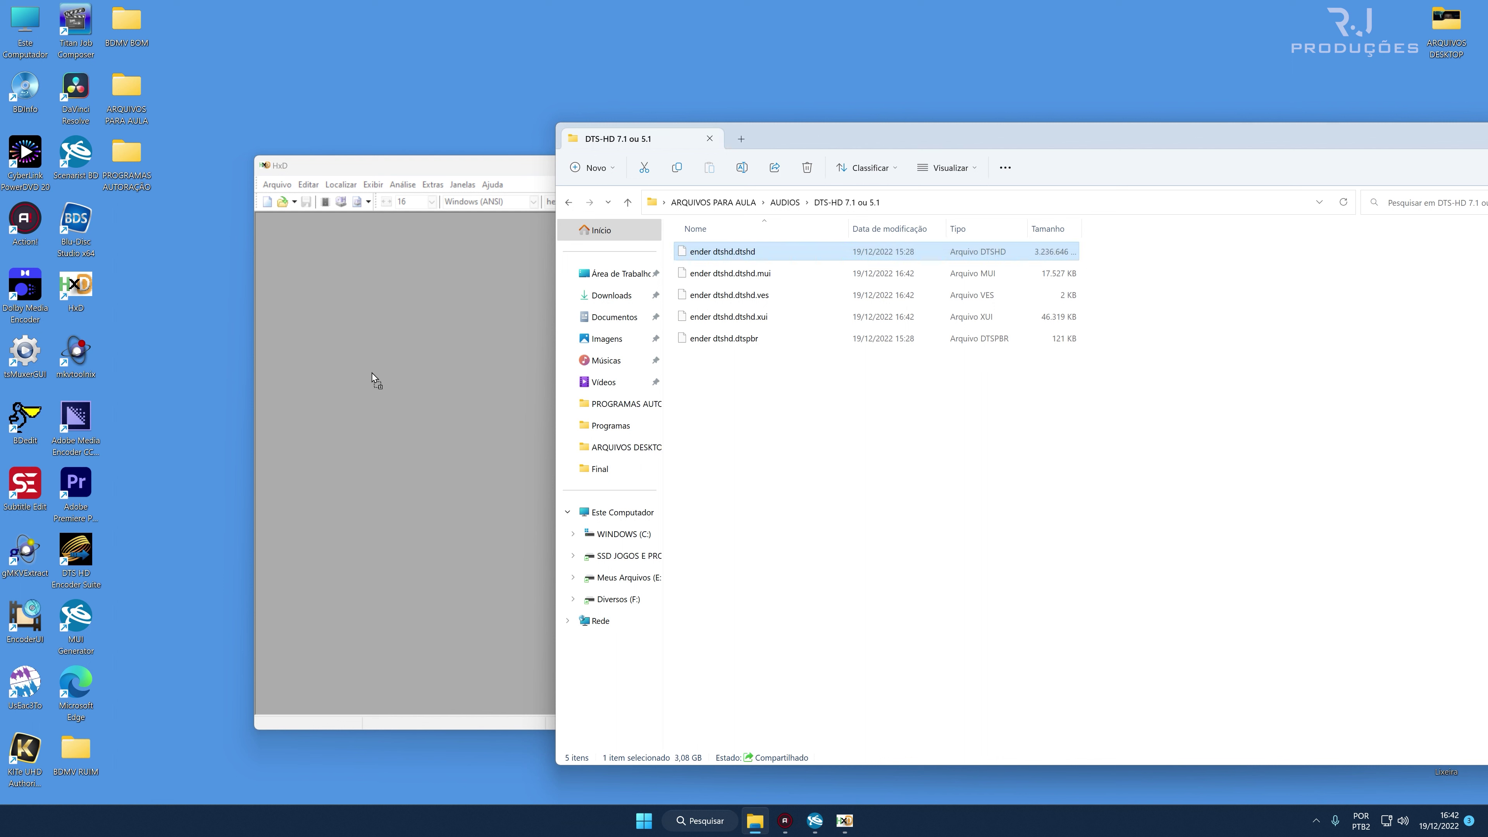
{"action": "left_click_drag", "start_coordinate": [372, 373], "coordinate": [372, 373]}
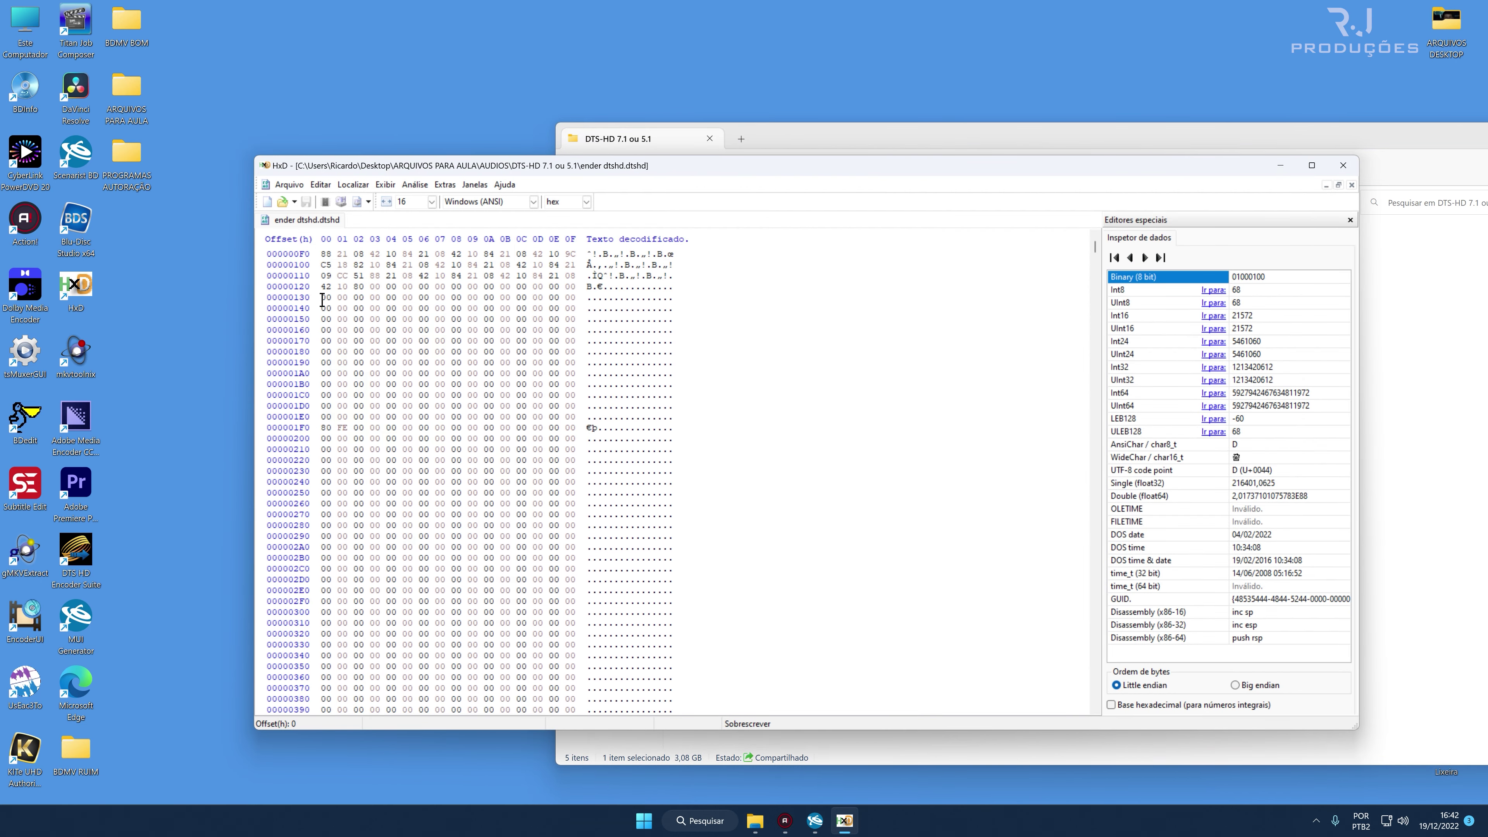
{"action": "left_click_drag", "start_coordinate": [322, 300], "coordinate": [551, 671]}
{"action": "scroll", "coordinate": [552, 666], "scroll_direction": "down", "scroll_amount": 3}
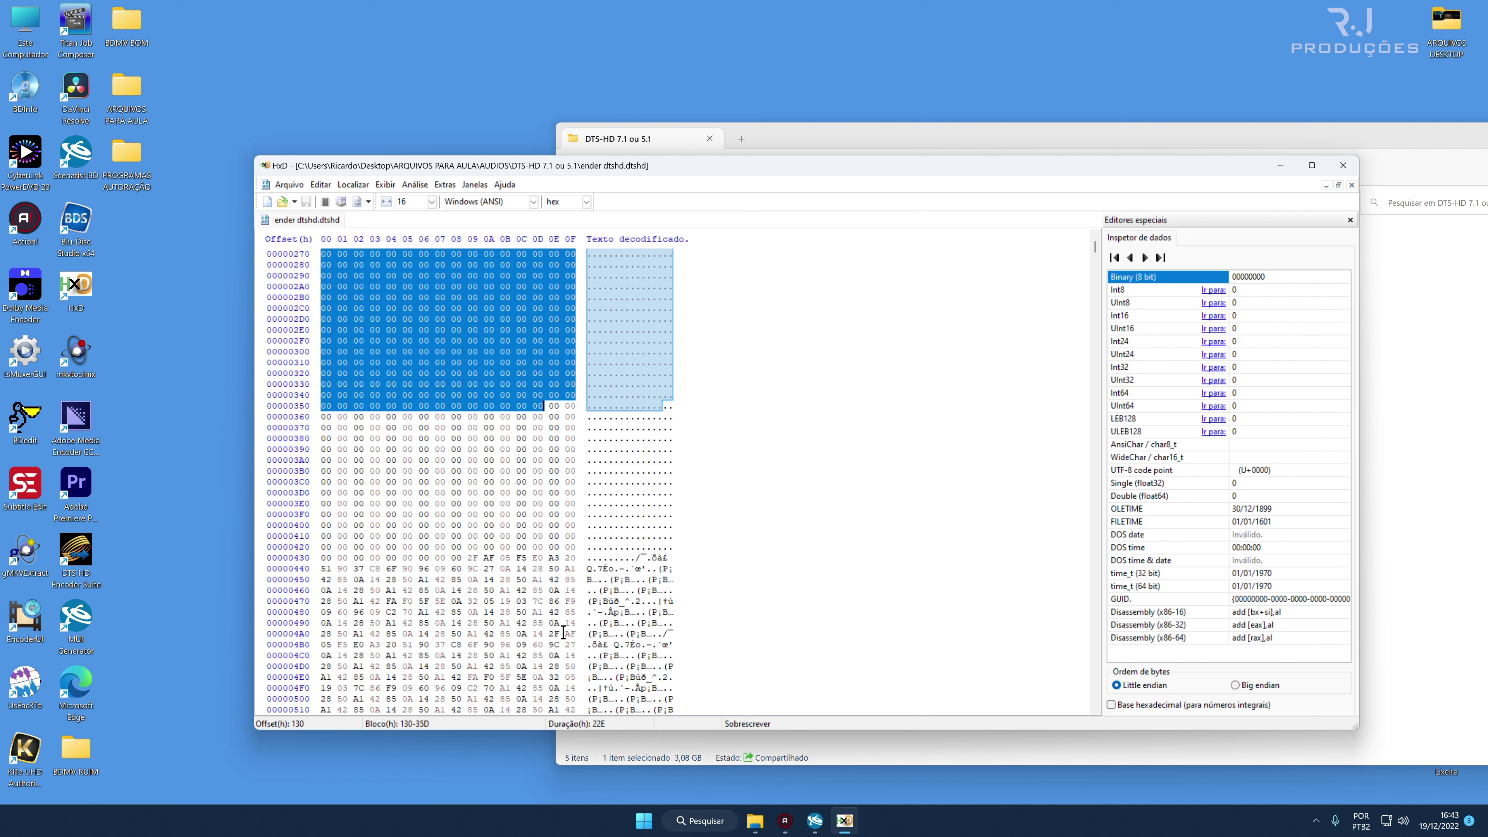
{"action": "left_click", "coordinate": [1344, 166]}
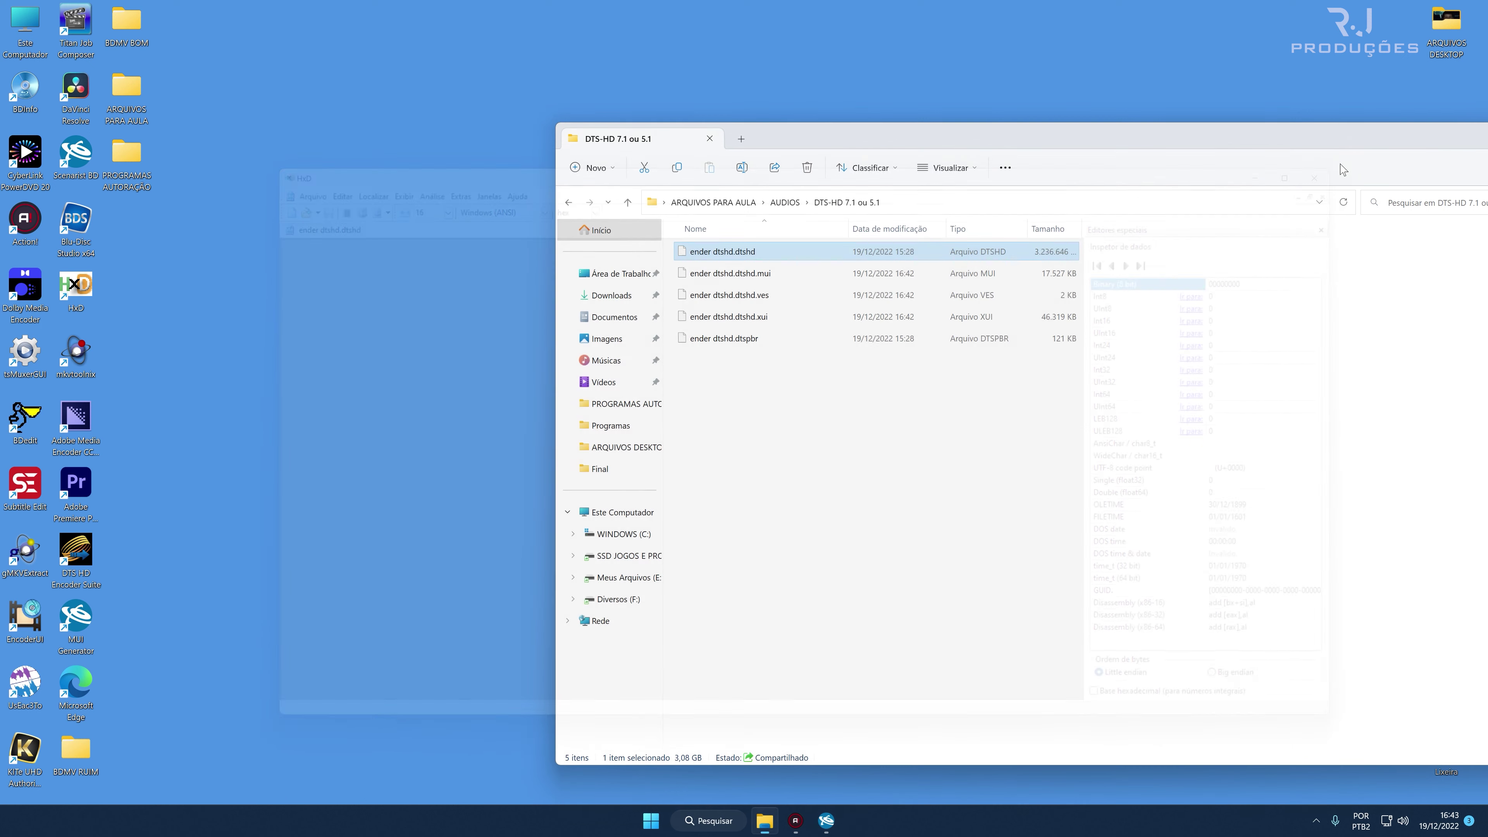
Delete the MUI, VES and XUI files of ender dtshd.dtshd from the DTS-HD 7.1 ou 5.1 folder.
{"action": "left_click_drag", "start_coordinate": [903, 432], "coordinate": [846, 391]}
{"action": "left_click_drag", "start_coordinate": [769, 319], "coordinate": [766, 276]}
{"action": "key", "text": "Delete"}
{"action": "key", "text": "Return"}
Launch UsEac3To and load ender dtshd.dtshd as its input file.
{"action": "double_click", "coordinate": [24, 683]}
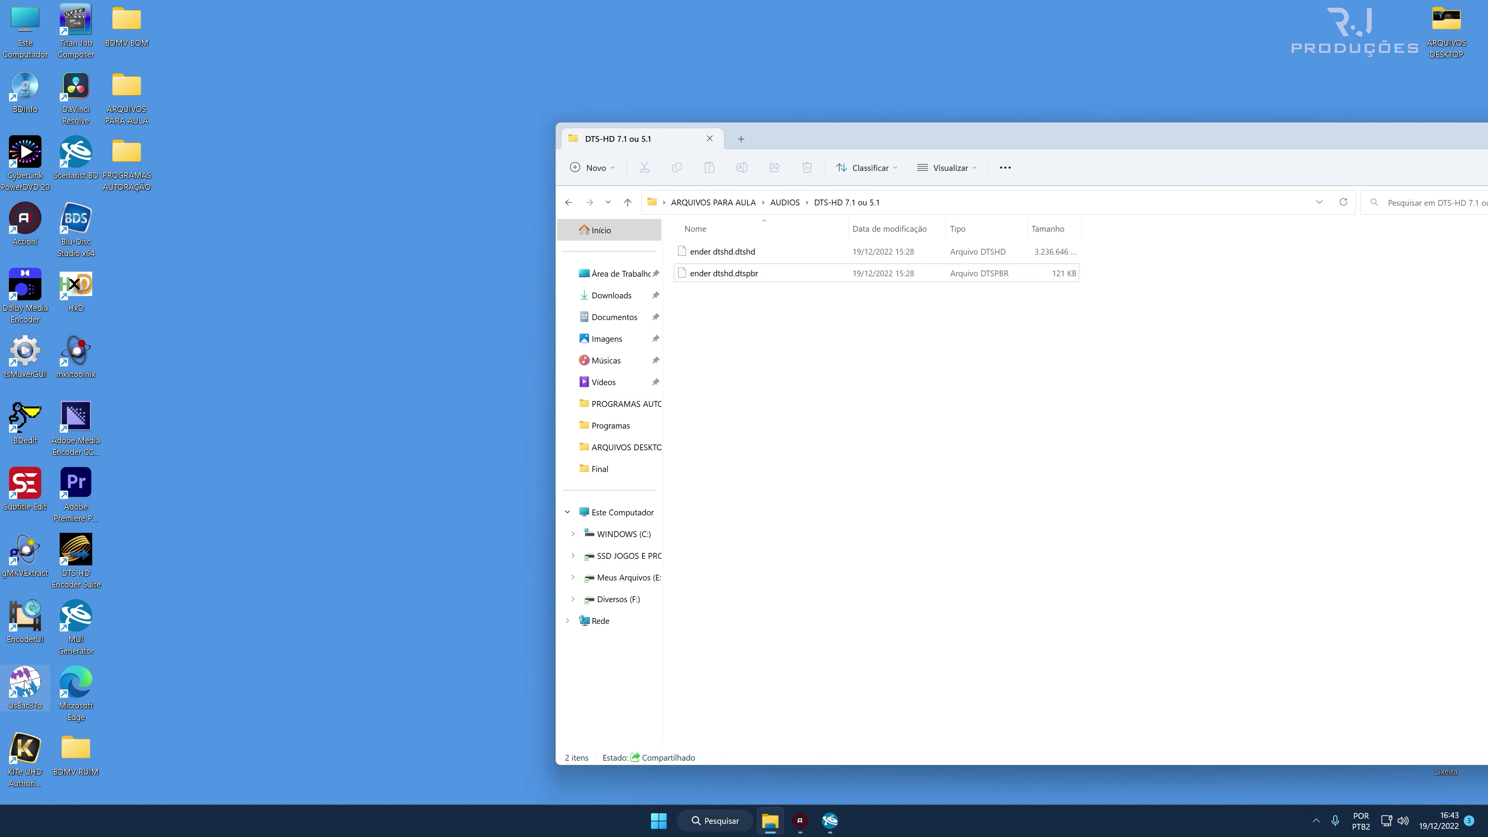
{"action": "left_click_drag", "start_coordinate": [758, 214], "coordinate": [610, 329]}
{"action": "left_click", "coordinate": [727, 257]}
{"action": "left_click_drag", "start_coordinate": [726, 257], "coordinate": [532, 457]}
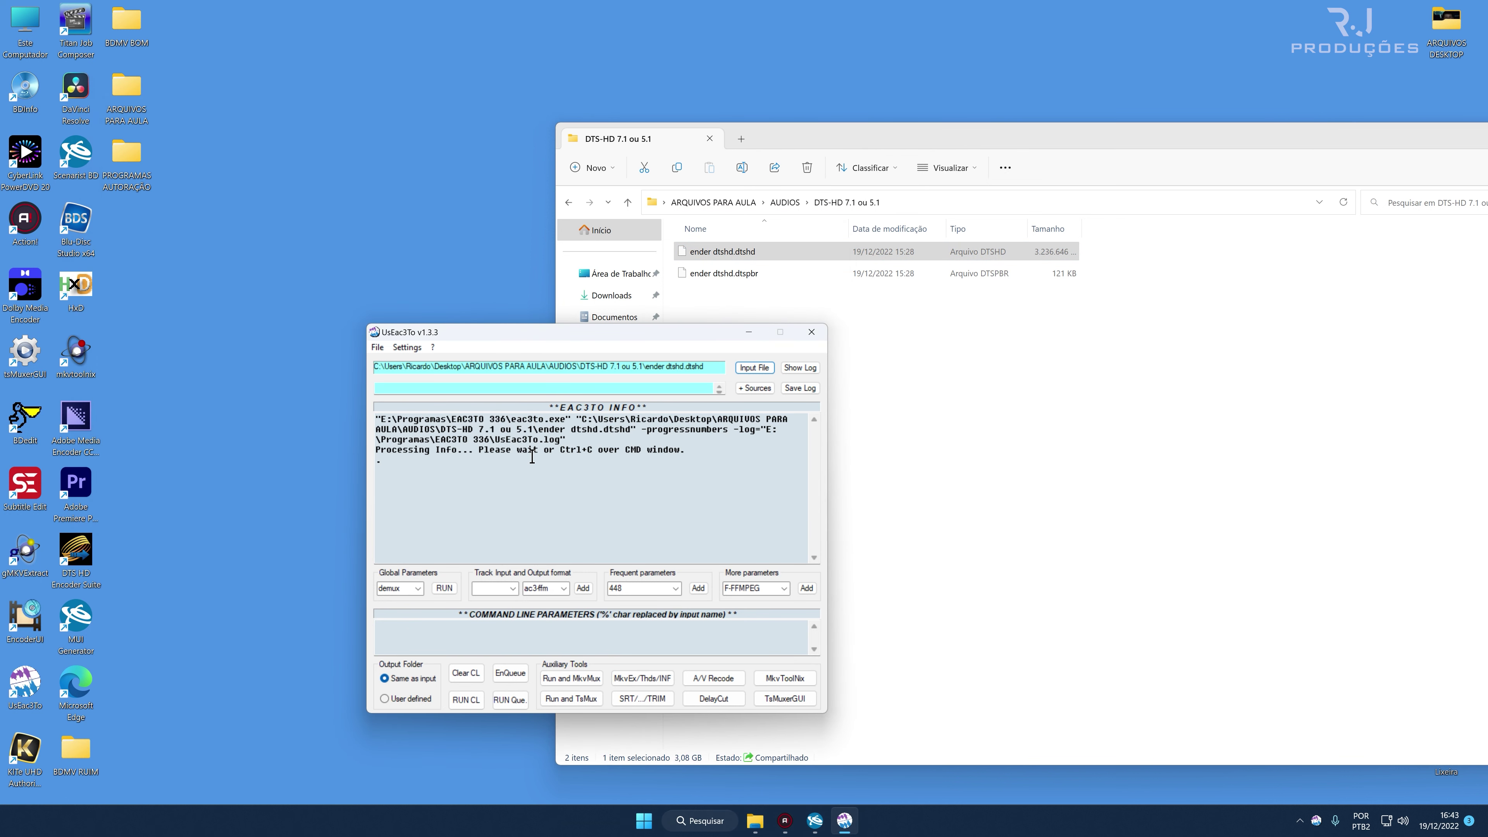
Choose dtshd as the output format for the DTS Master Audio track and add it to the command line.
{"action": "left_click", "coordinate": [563, 588]}
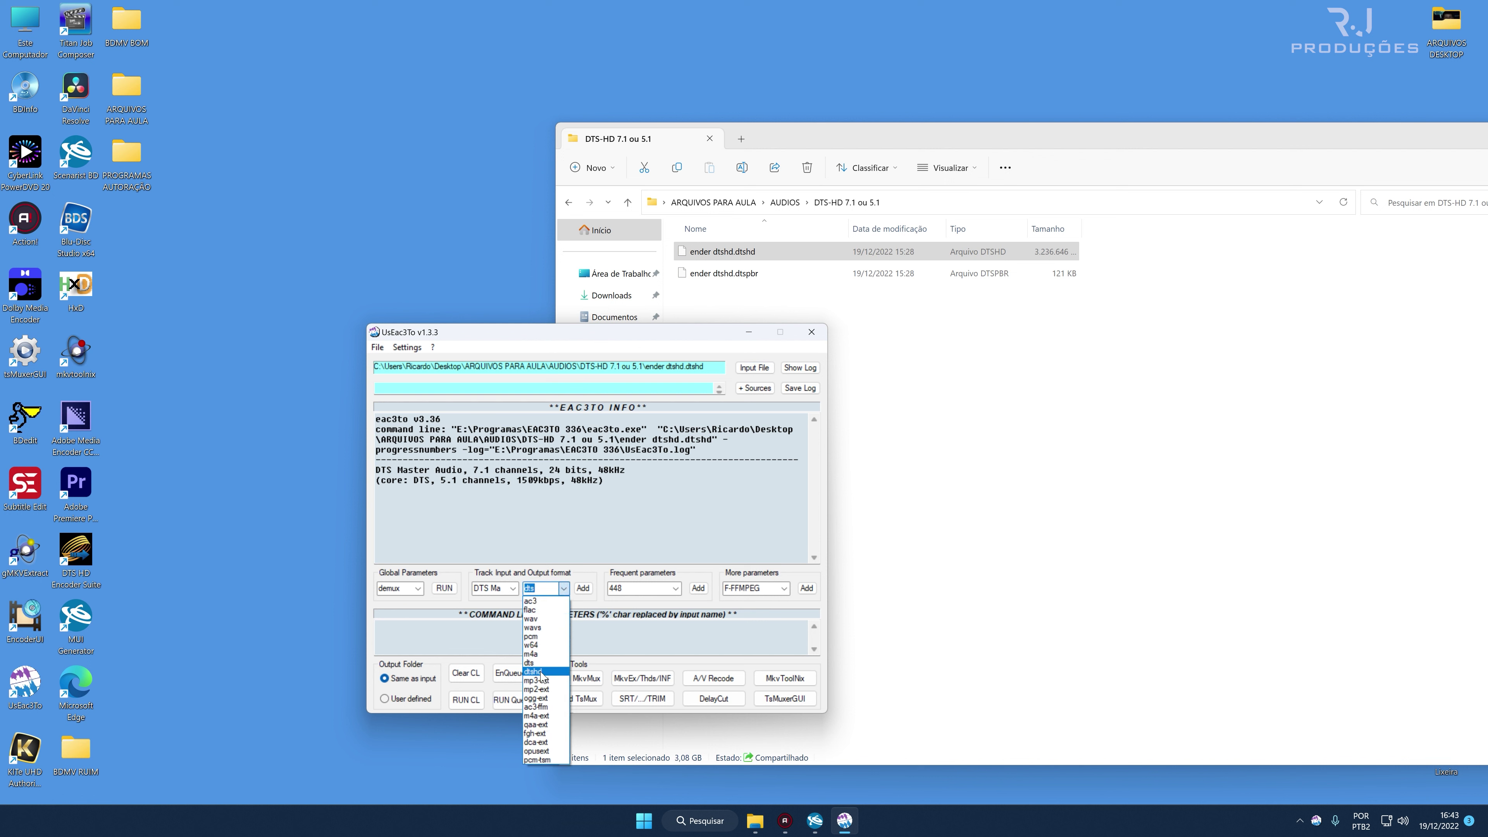
{"action": "left_click", "coordinate": [541, 672]}
{"action": "left_click", "coordinate": [583, 588]}
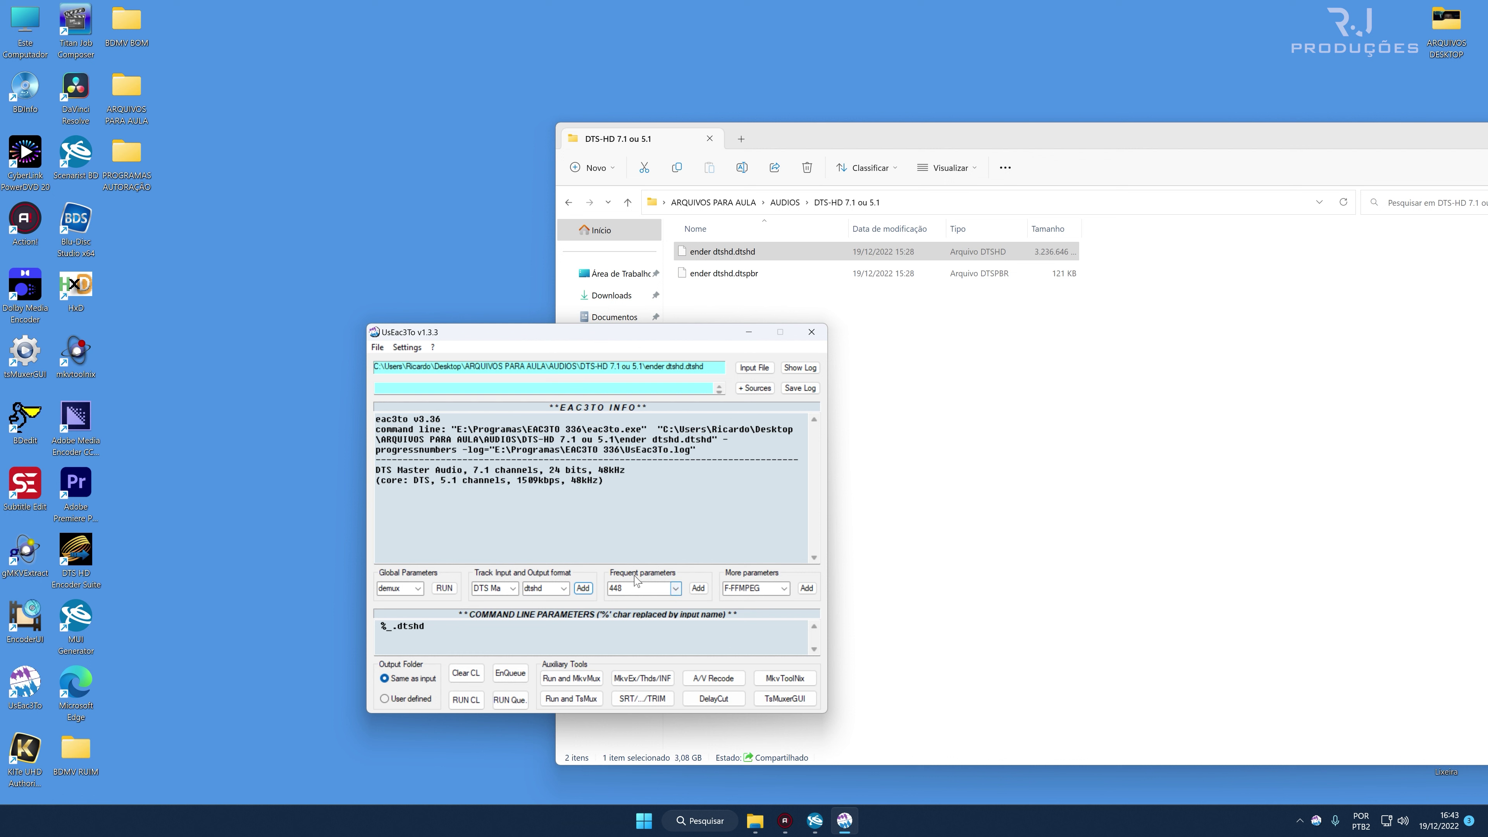
Add a -21ms delay parameter to the command line and run it to create the new DTS-HD file.
{"action": "left_click", "coordinate": [676, 589]}
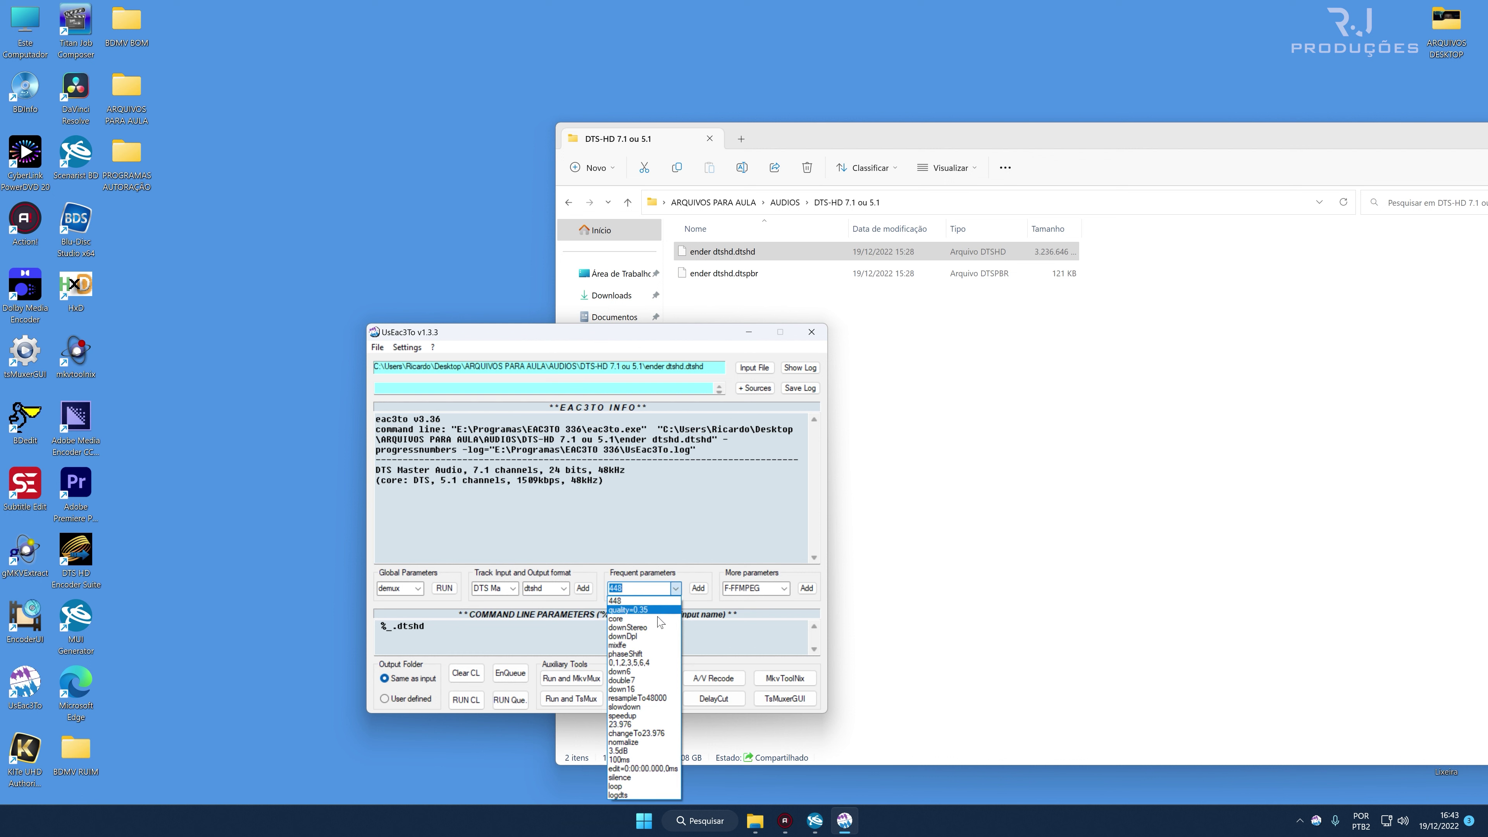
{"action": "left_click", "coordinate": [628, 760]}
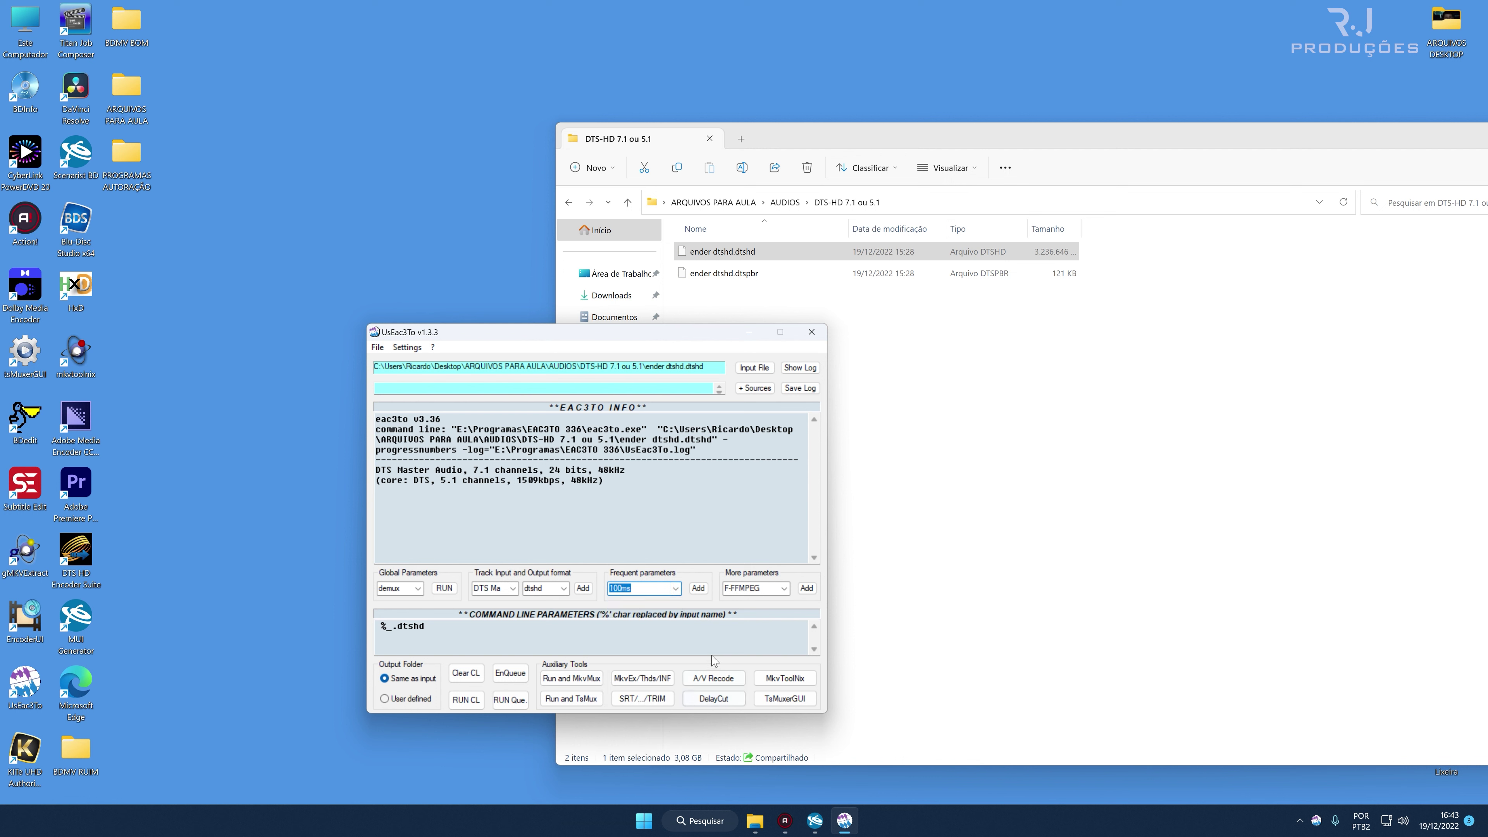
{"action": "left_click_drag", "start_coordinate": [632, 588], "coordinate": [601, 585]}
{"action": "type", "text": "21"}
{"action": "left_click", "coordinate": [699, 589]}
{"action": "left_click", "coordinate": [460, 703]}
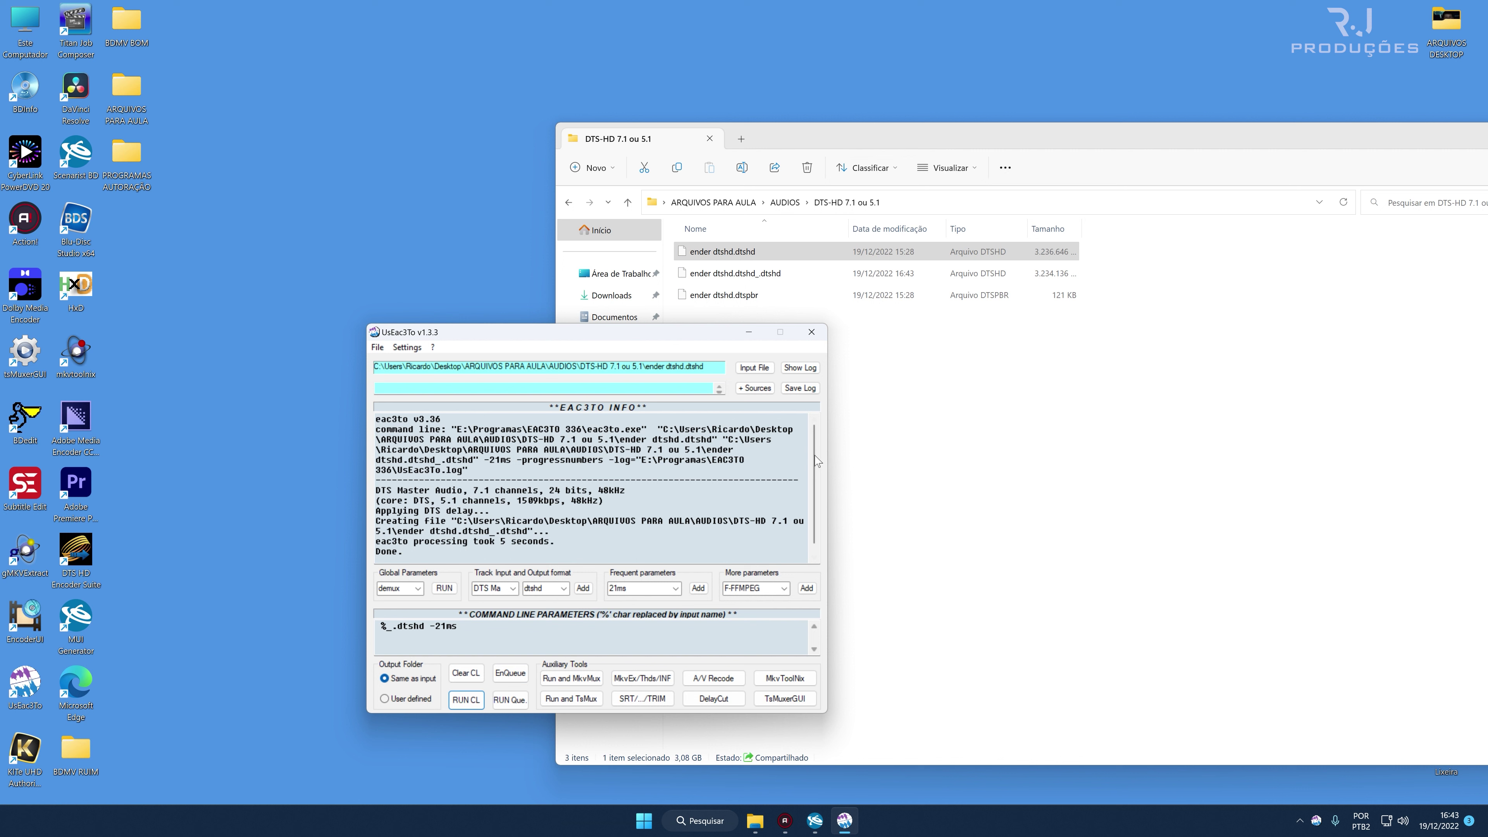
Select ender dtshd.dtshd_.dtshd in the DTS-HD 7.1 ou 5.1 folder and close UsEac3To.
{"action": "left_click", "coordinate": [774, 273]}
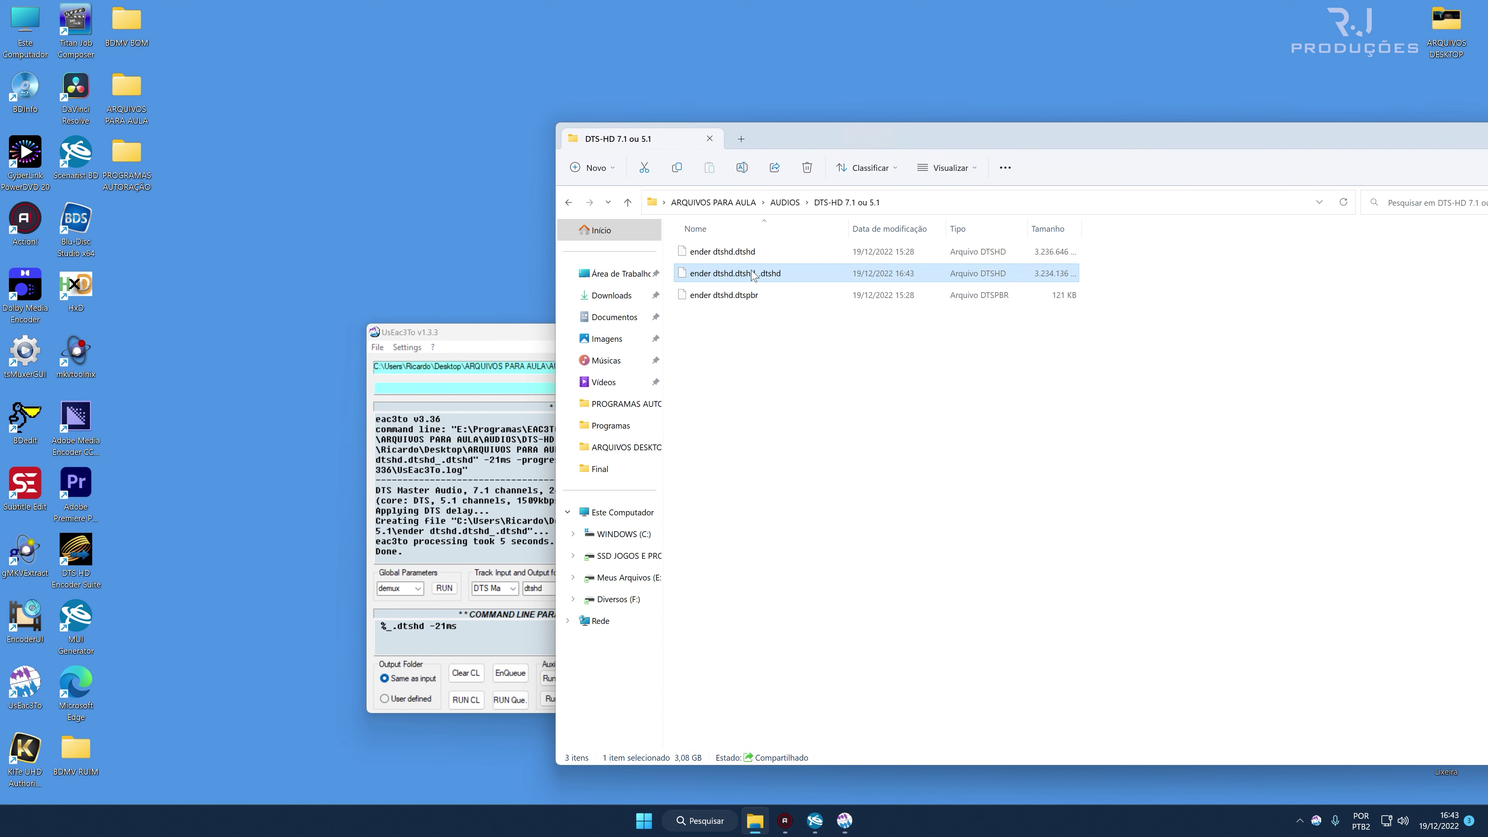
{"action": "left_click", "coordinate": [541, 327]}
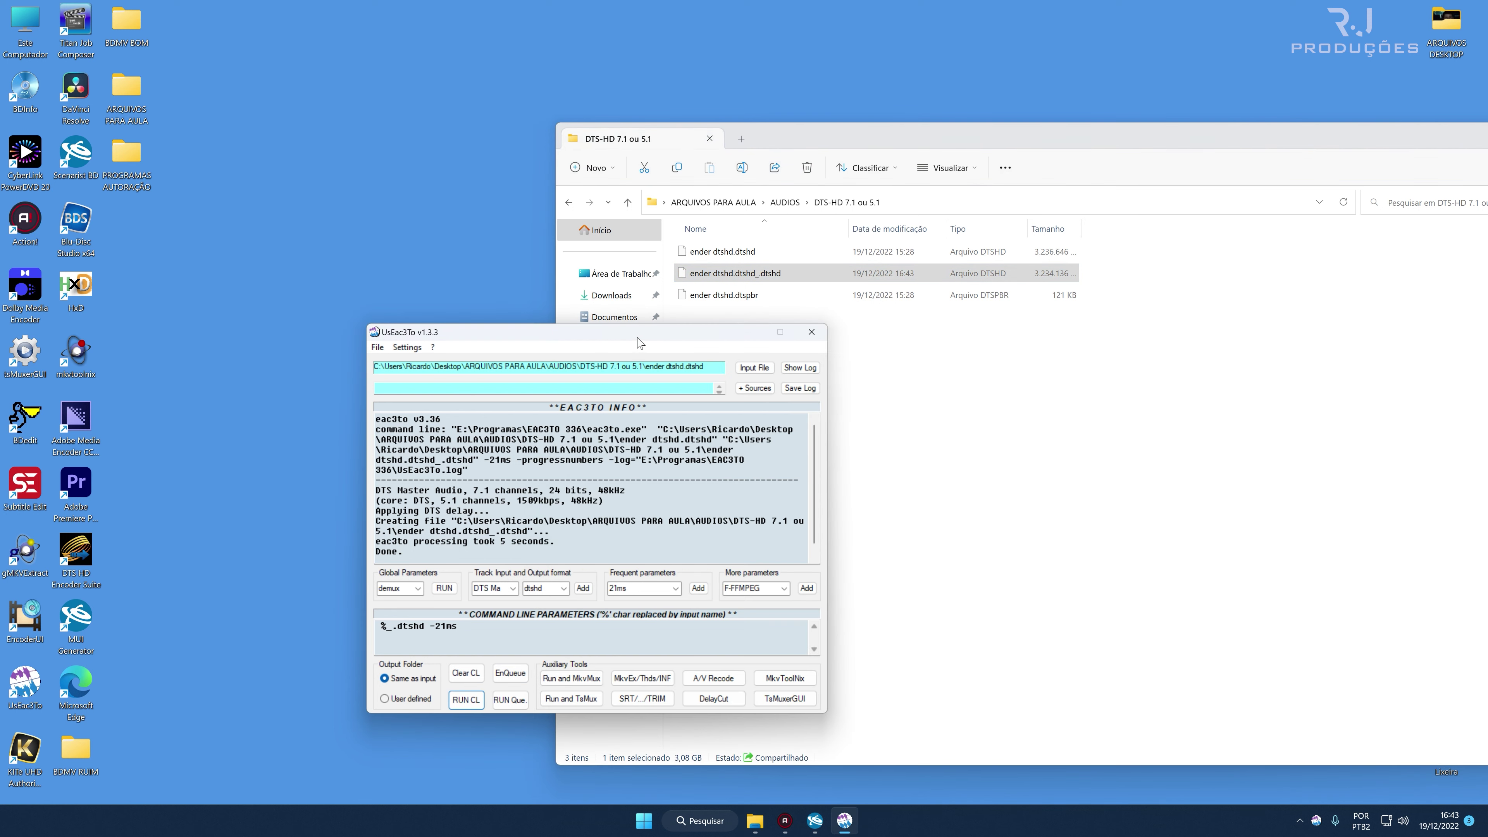
{"action": "left_click", "coordinate": [813, 333]}
Open ender dtshd.dtshd_.dtshd in HxD, examine its opening bytes for a leftover header, and close the editor.
{"action": "double_click", "coordinate": [75, 285]}
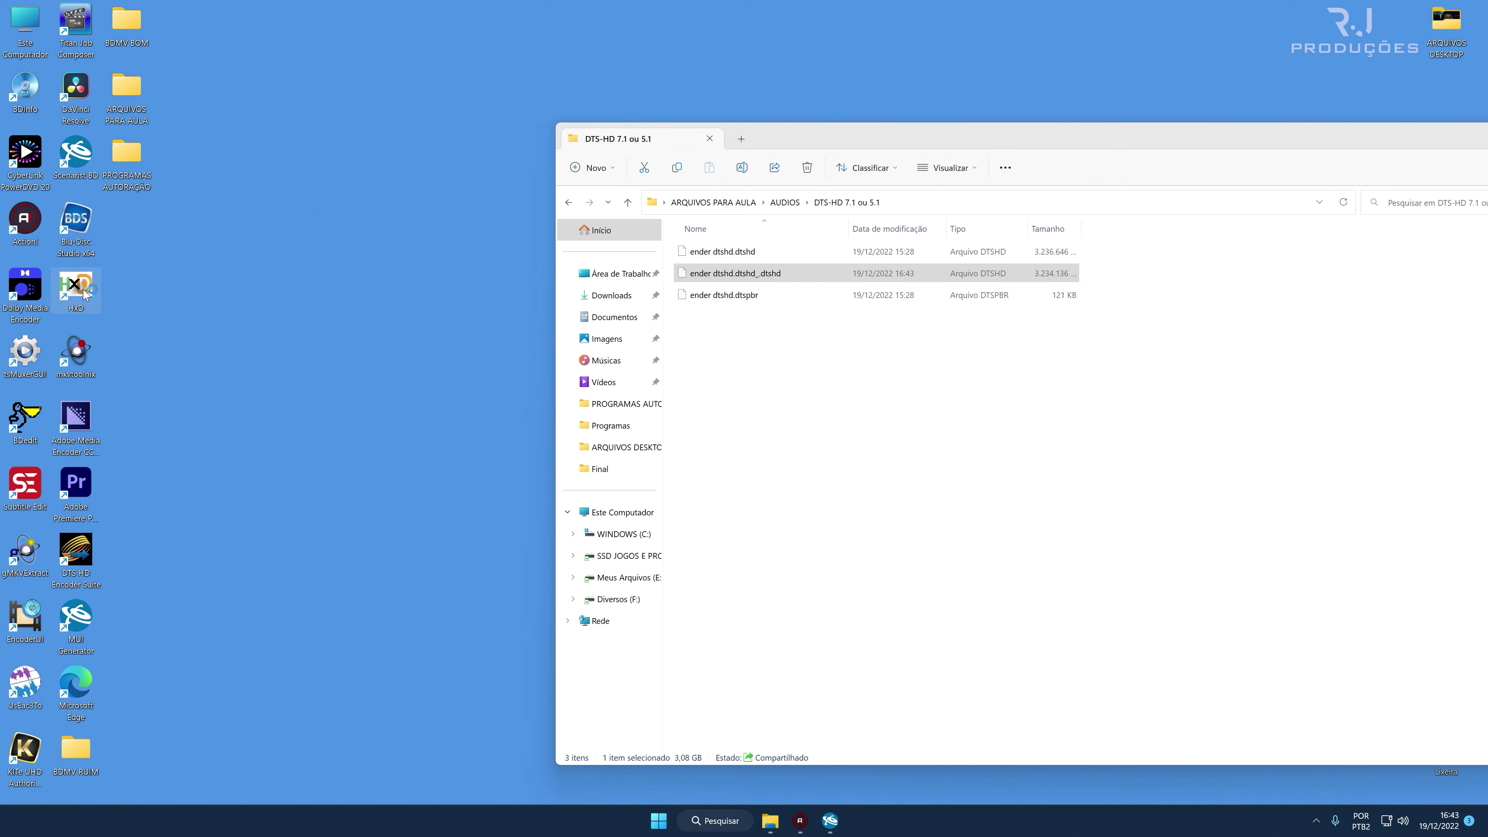
{"action": "left_click_drag", "start_coordinate": [760, 170], "coordinate": [541, 235]}
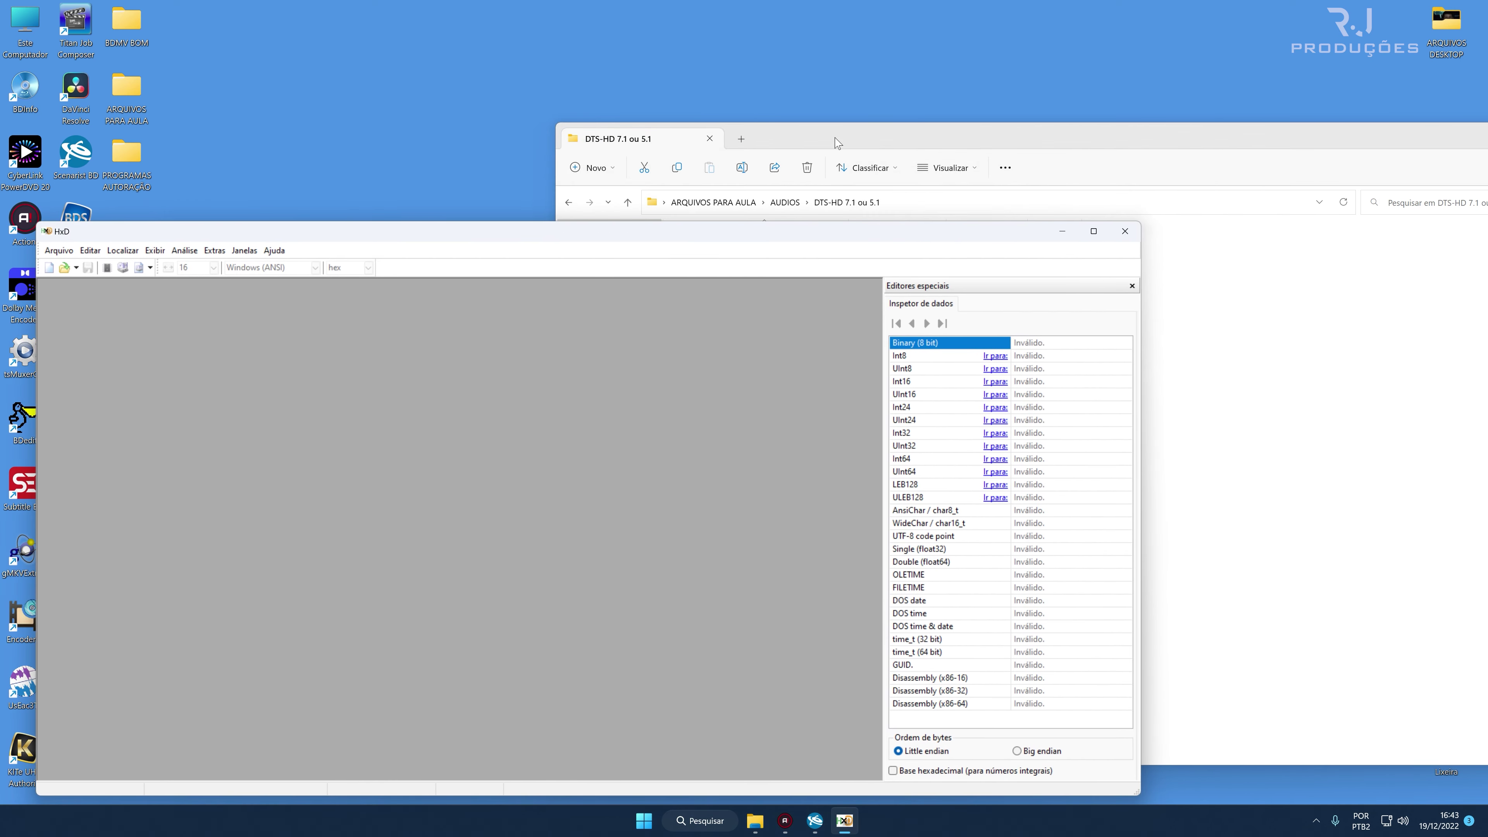
{"action": "left_click", "coordinate": [841, 147]}
{"action": "left_click_drag", "start_coordinate": [763, 279], "coordinate": [290, 390]}
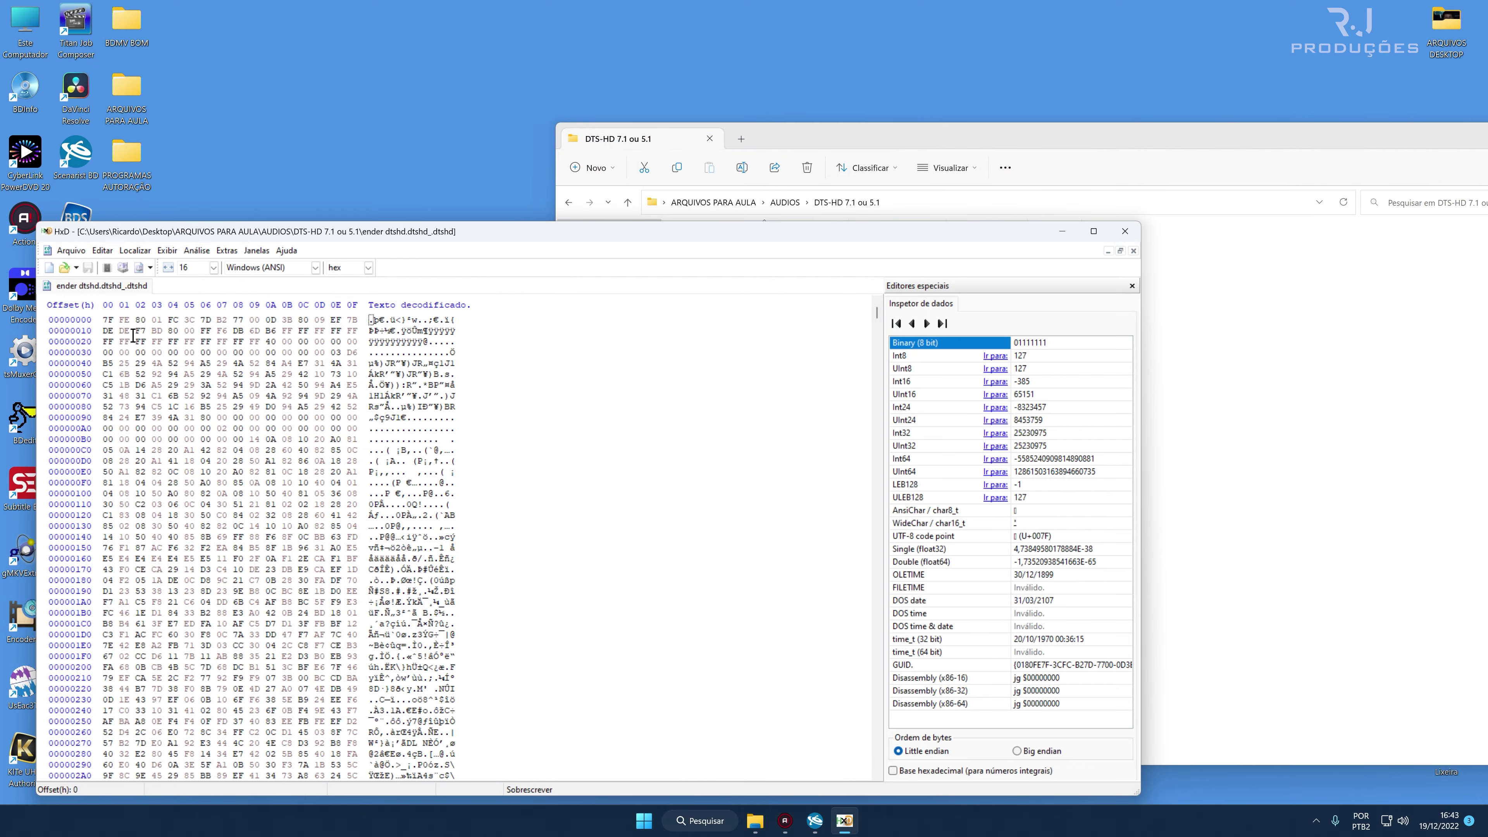
{"action": "scroll", "coordinate": [171, 373], "scroll_direction": "down", "scroll_amount": 18}
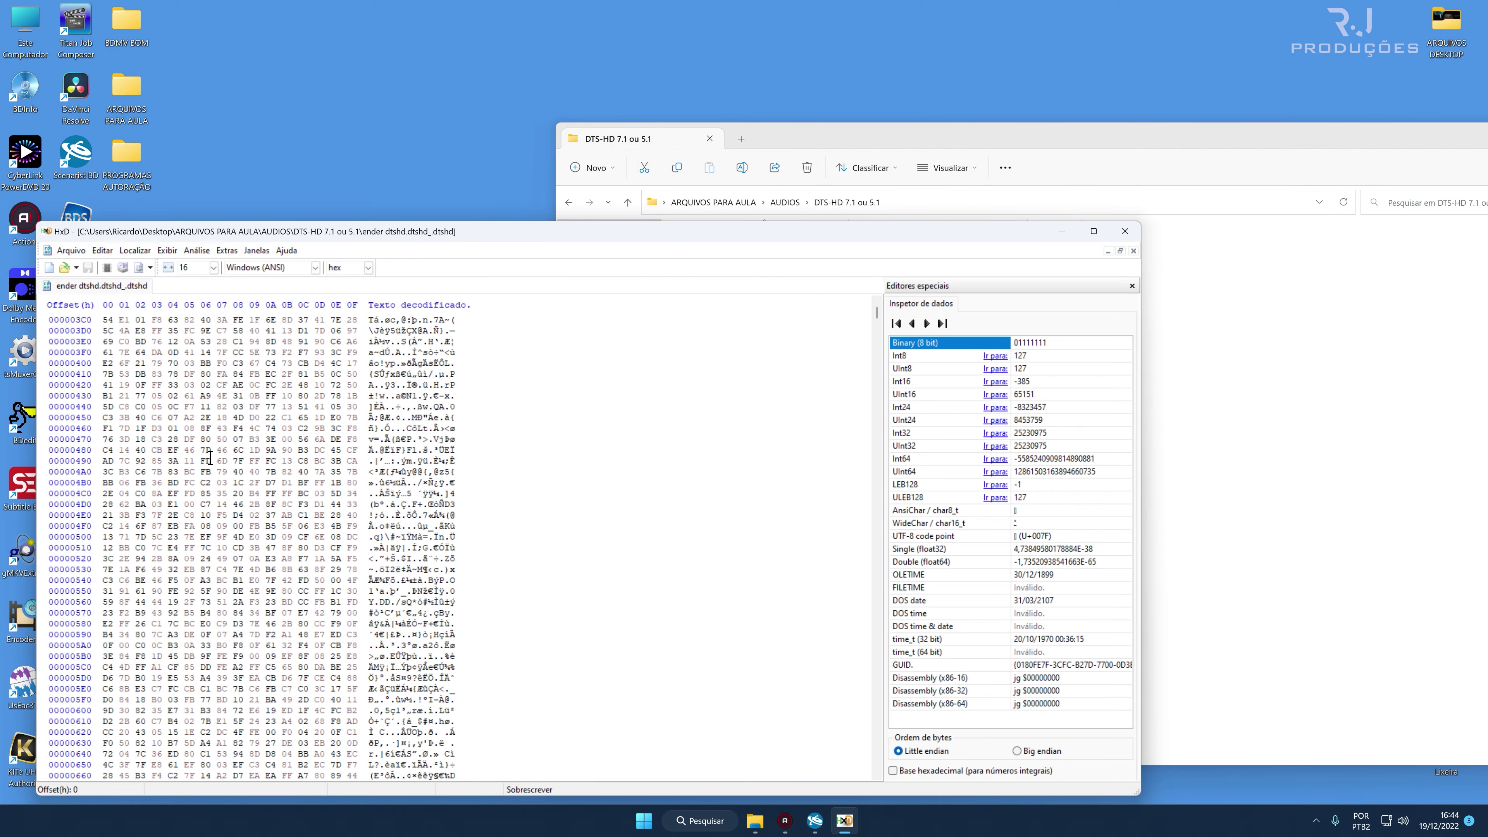
{"action": "scroll", "coordinate": [210, 457], "scroll_direction": "up", "scroll_amount": 18}
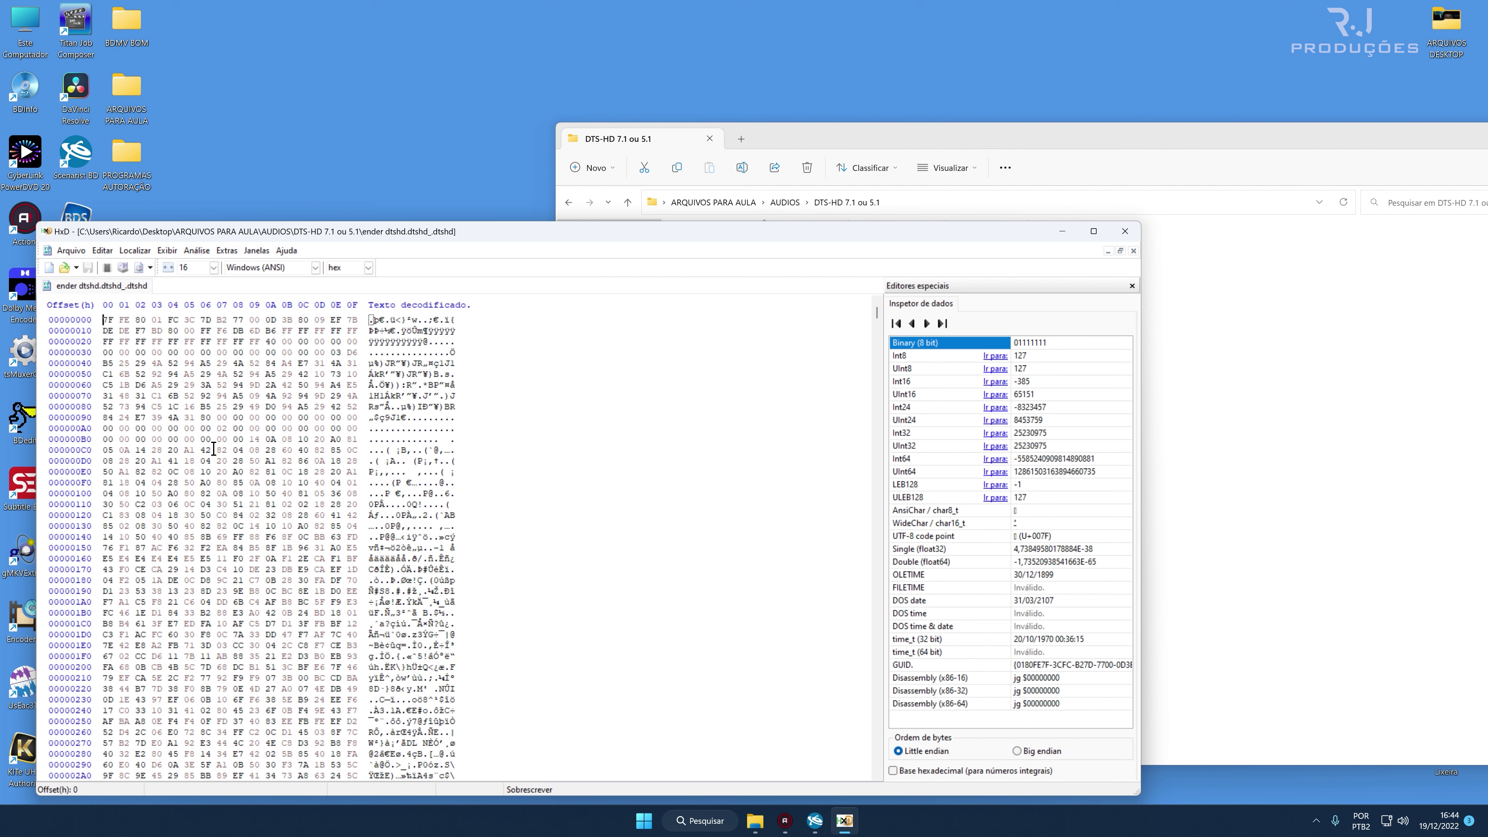
{"action": "left_click", "coordinate": [1125, 231]}
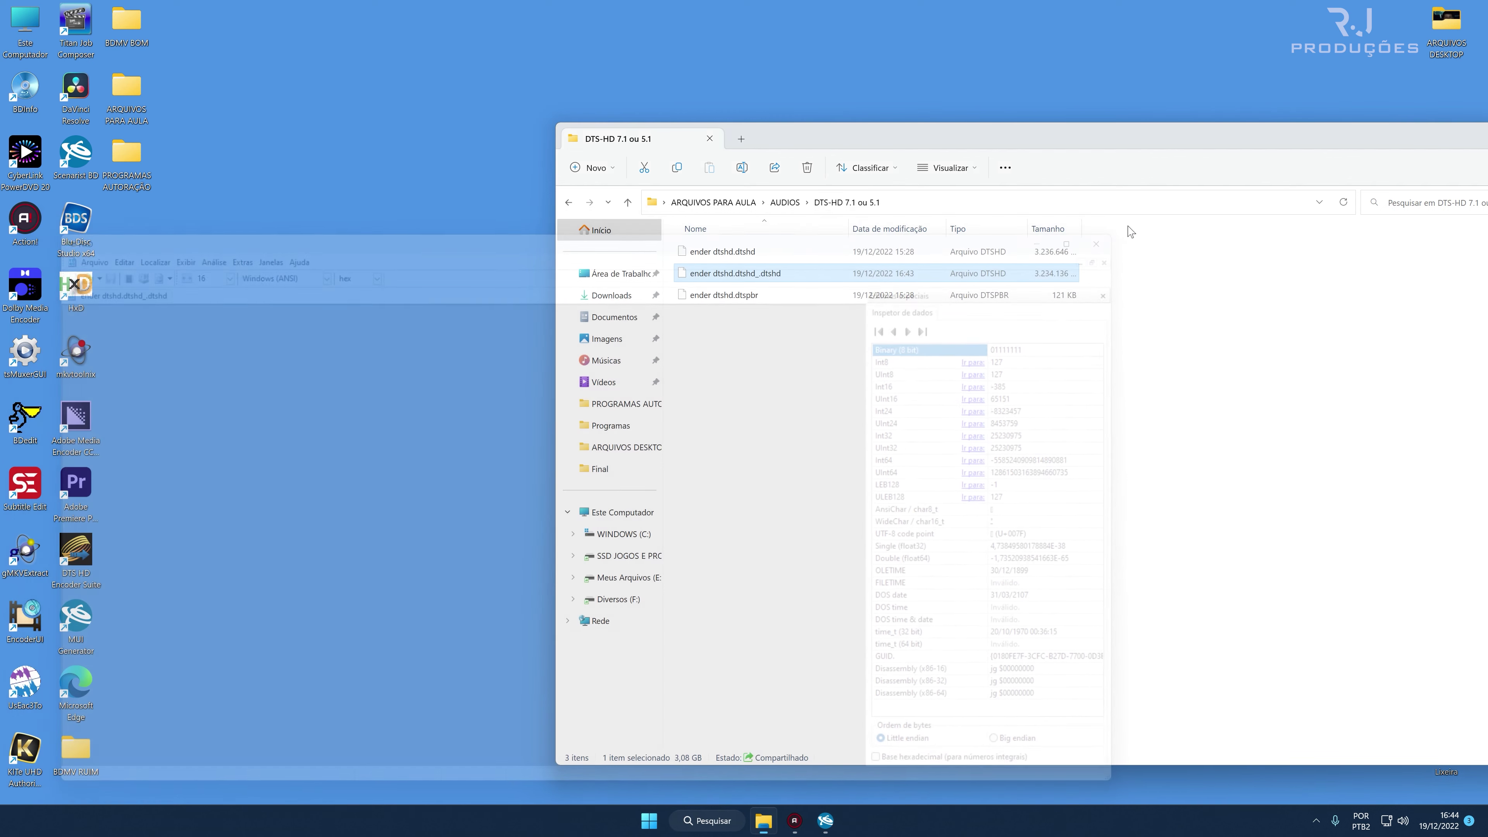
Delete the original ender dtshd.dtshd and select ender dtshd.dtshd_.dtshd in the folder.
{"action": "left_click", "coordinate": [730, 253]}
{"action": "key", "text": "Delete"}
{"action": "key", "text": "Return"}
{"action": "left_click", "coordinate": [768, 257]}
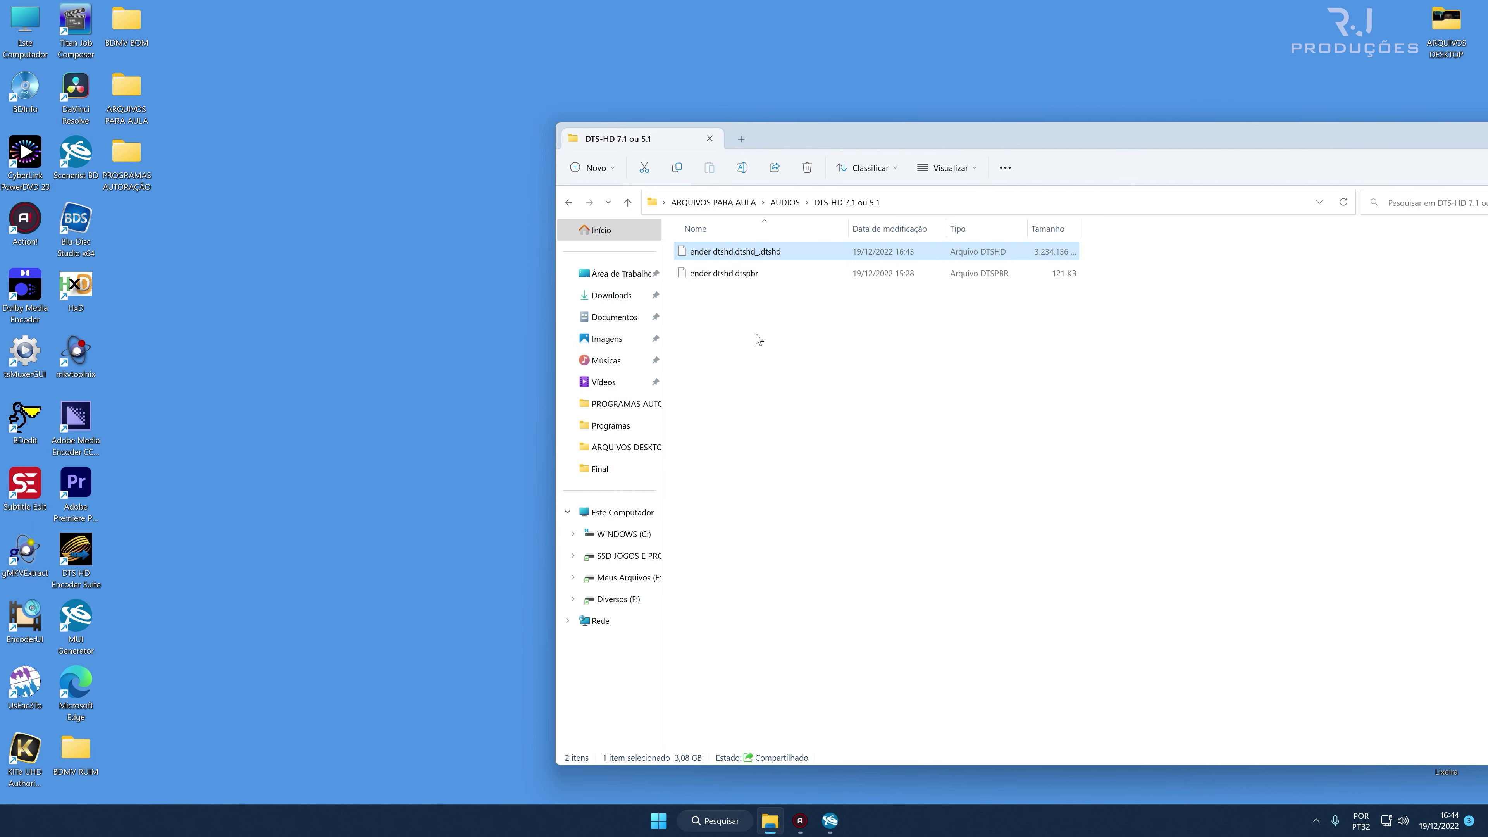
Switch to MUI Generator, load ender dtshd.dtshd_.dtshd as the DTS-HD ES file and create its MUI files.
{"action": "left_click", "coordinate": [830, 821]}
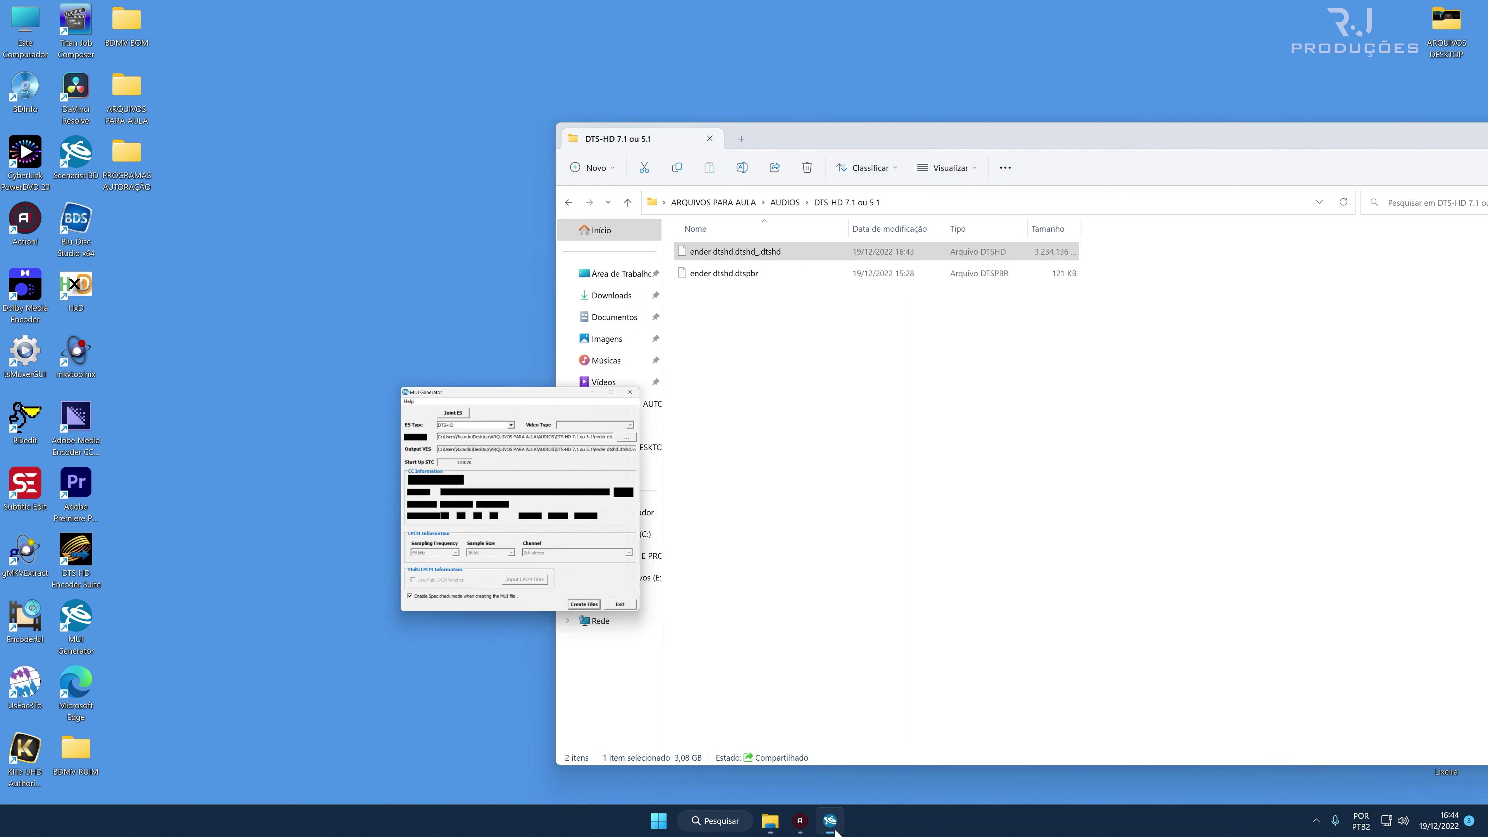
{"action": "left_click_drag", "start_coordinate": [727, 252], "coordinate": [343, 210]}
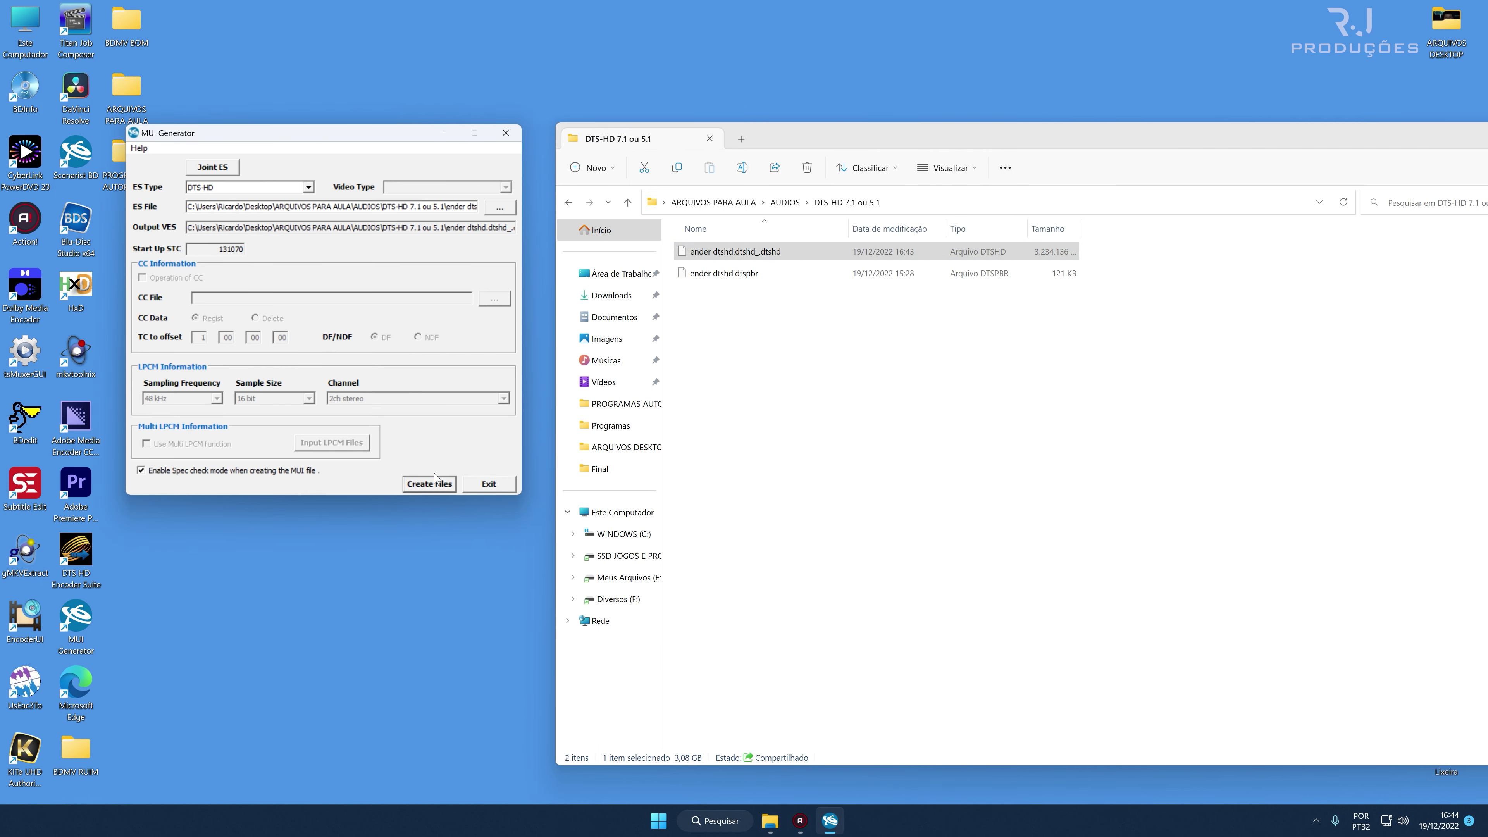
{"action": "left_click", "coordinate": [435, 486]}
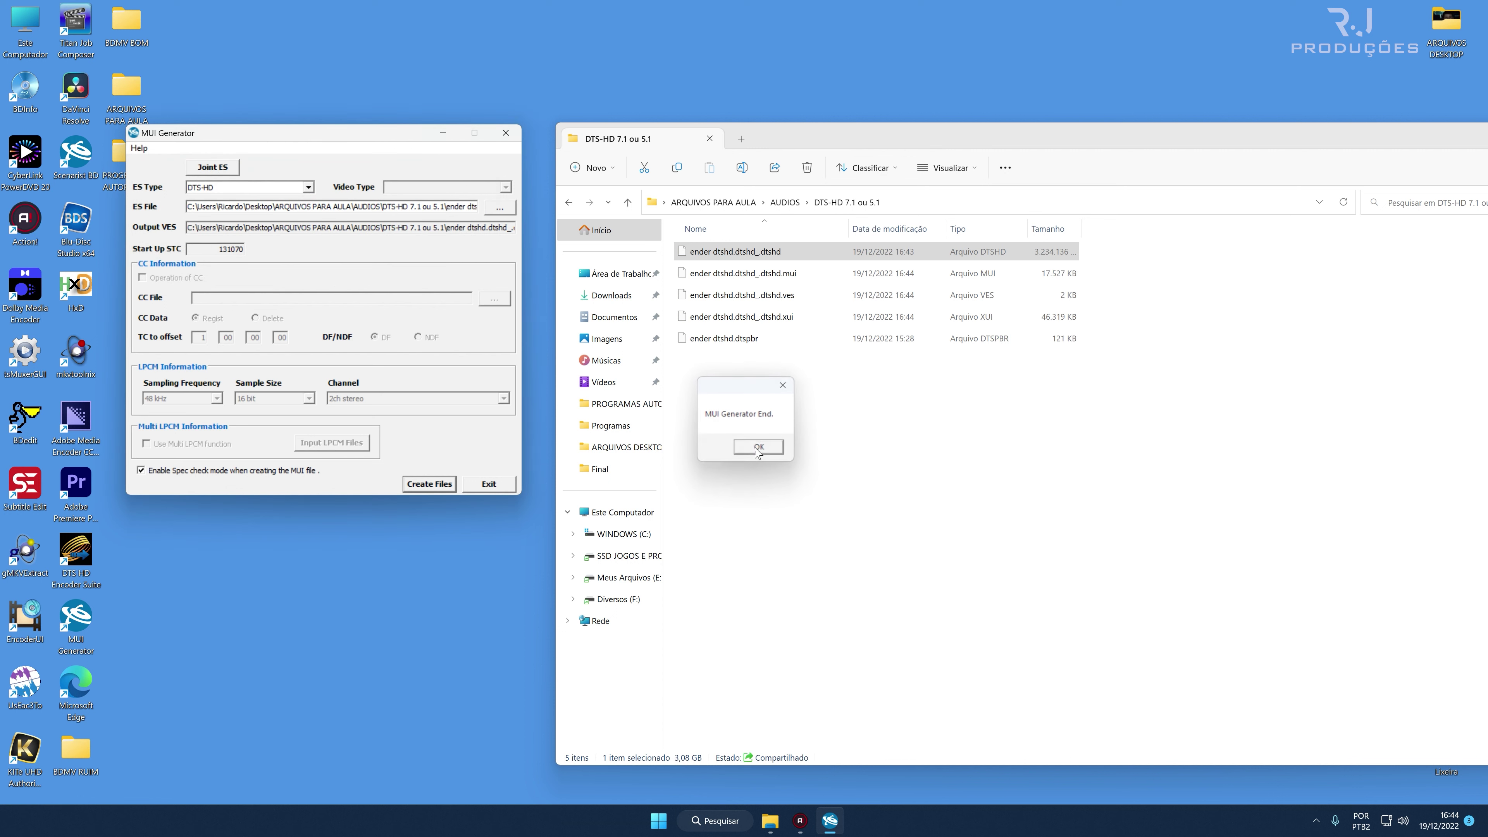
{"action": "left_click", "coordinate": [758, 447]}
Open ender dtshd.dtshd_.dtshd.ves with Bloco de notas.
{"action": "left_click", "coordinate": [782, 296]}
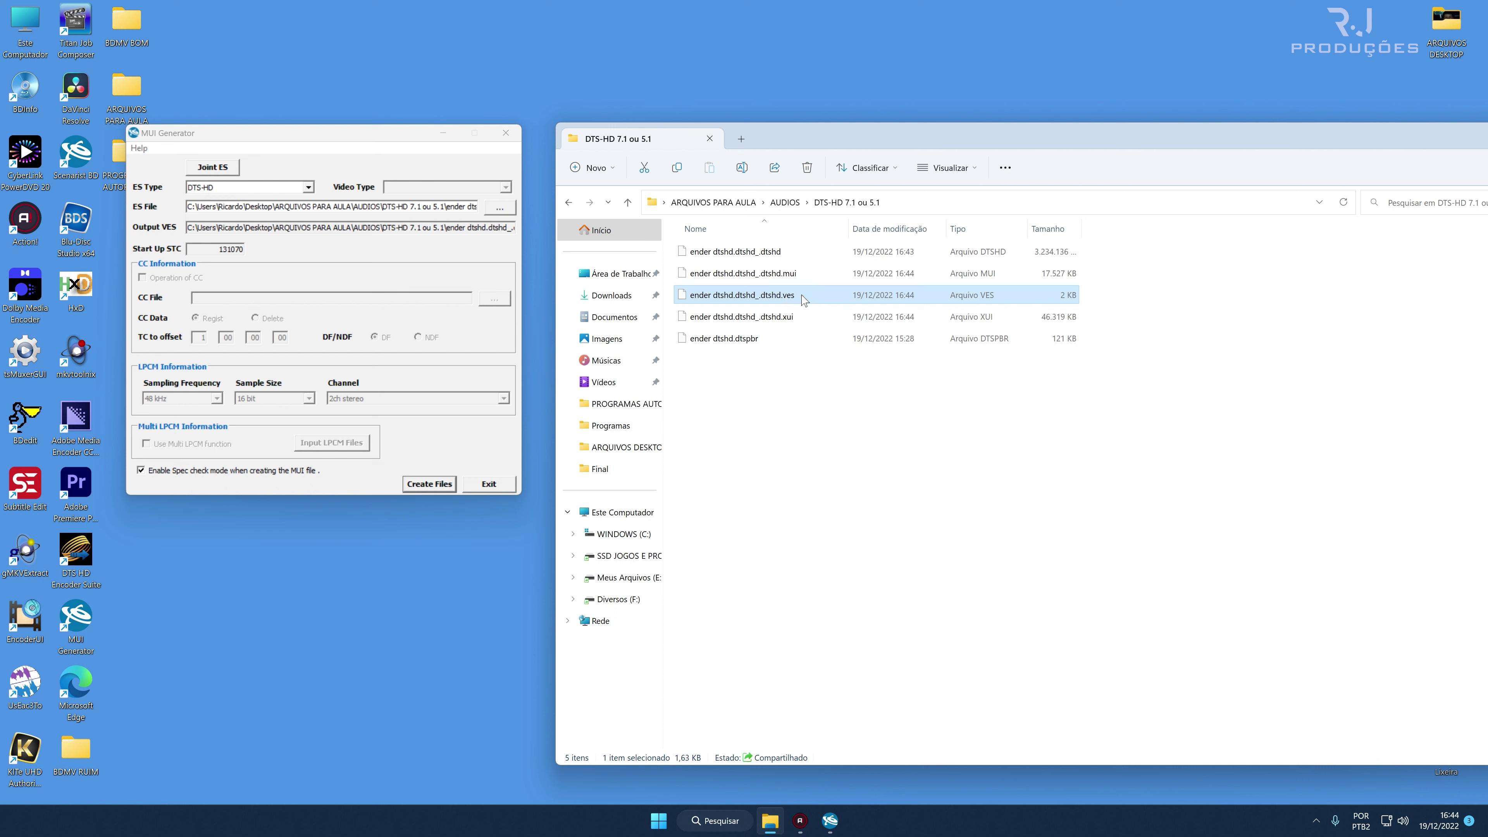
{"action": "right_click", "coordinate": [786, 300]}
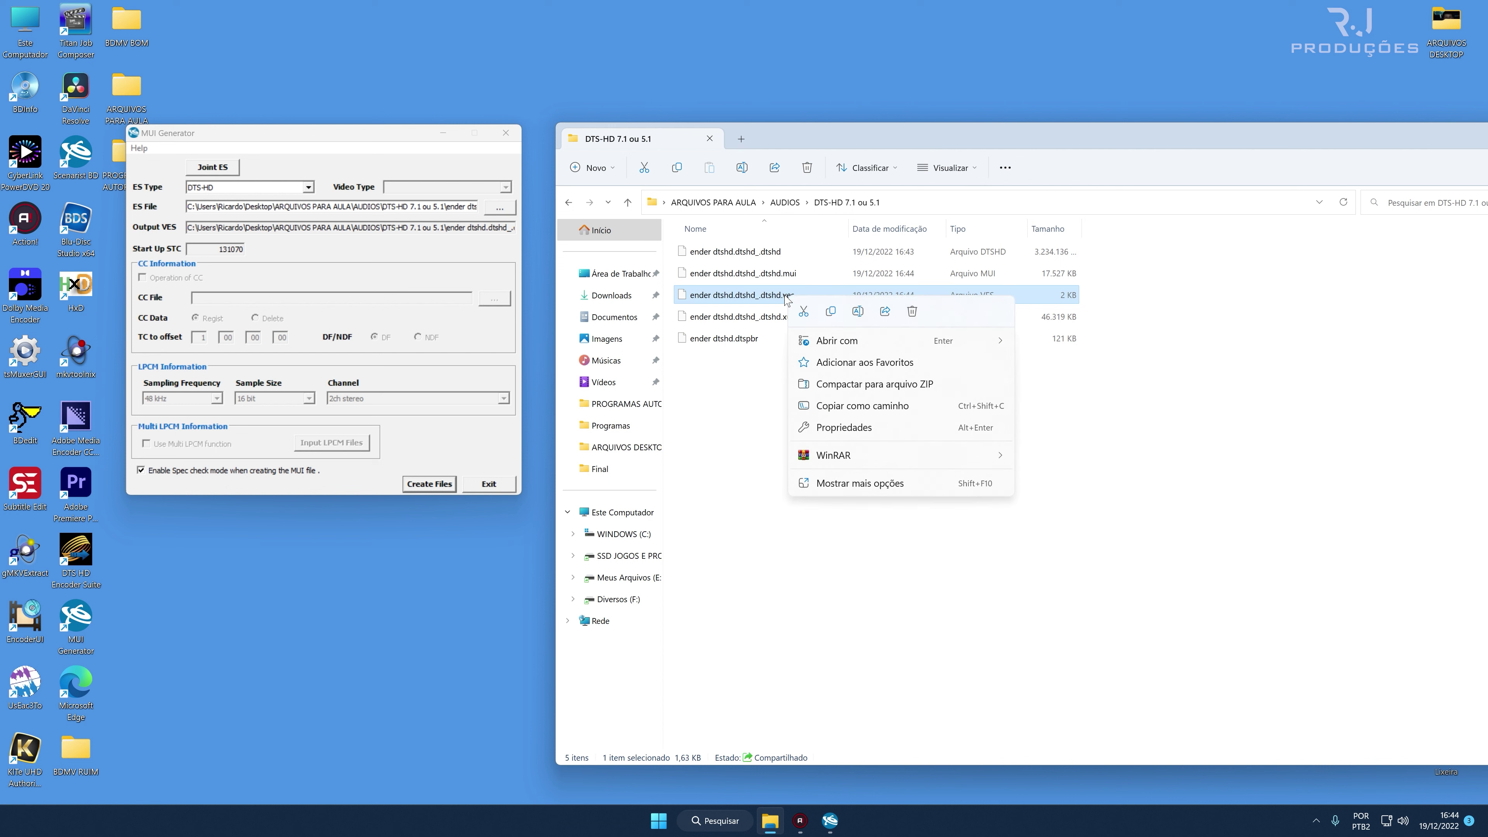
{"action": "mouse_move", "coordinate": [964, 345]}
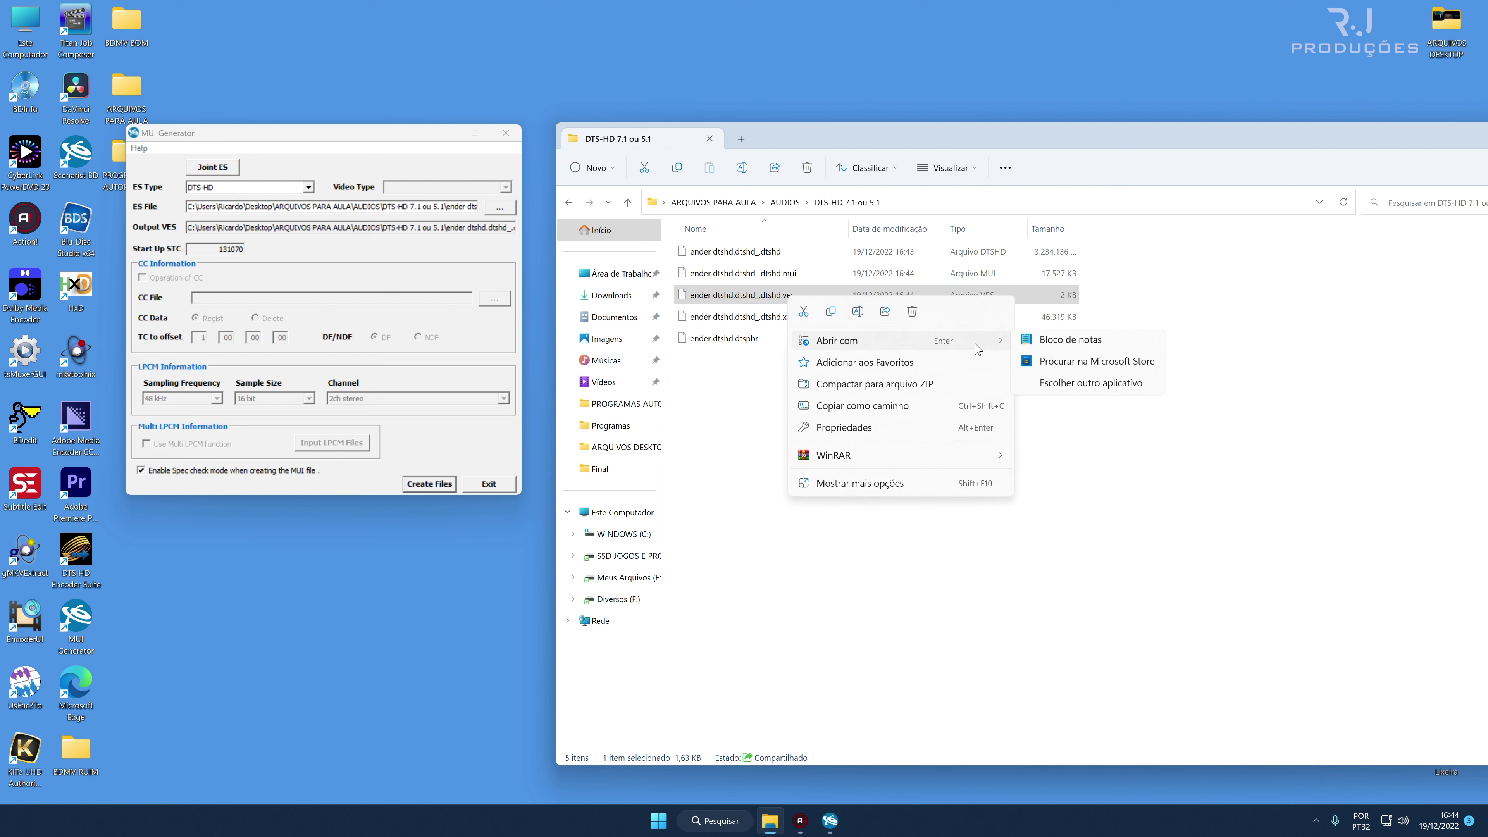
{"action": "left_click", "coordinate": [1065, 345]}
{"action": "left_click_drag", "start_coordinate": [597, 305], "coordinate": [638, 134]}
Set PeakBitrate to 7080.00 with a point as decimal separator, then close the VES file saving the change.
{"action": "scroll", "coordinate": [468, 352], "scroll_direction": "down", "scroll_amount": 8}
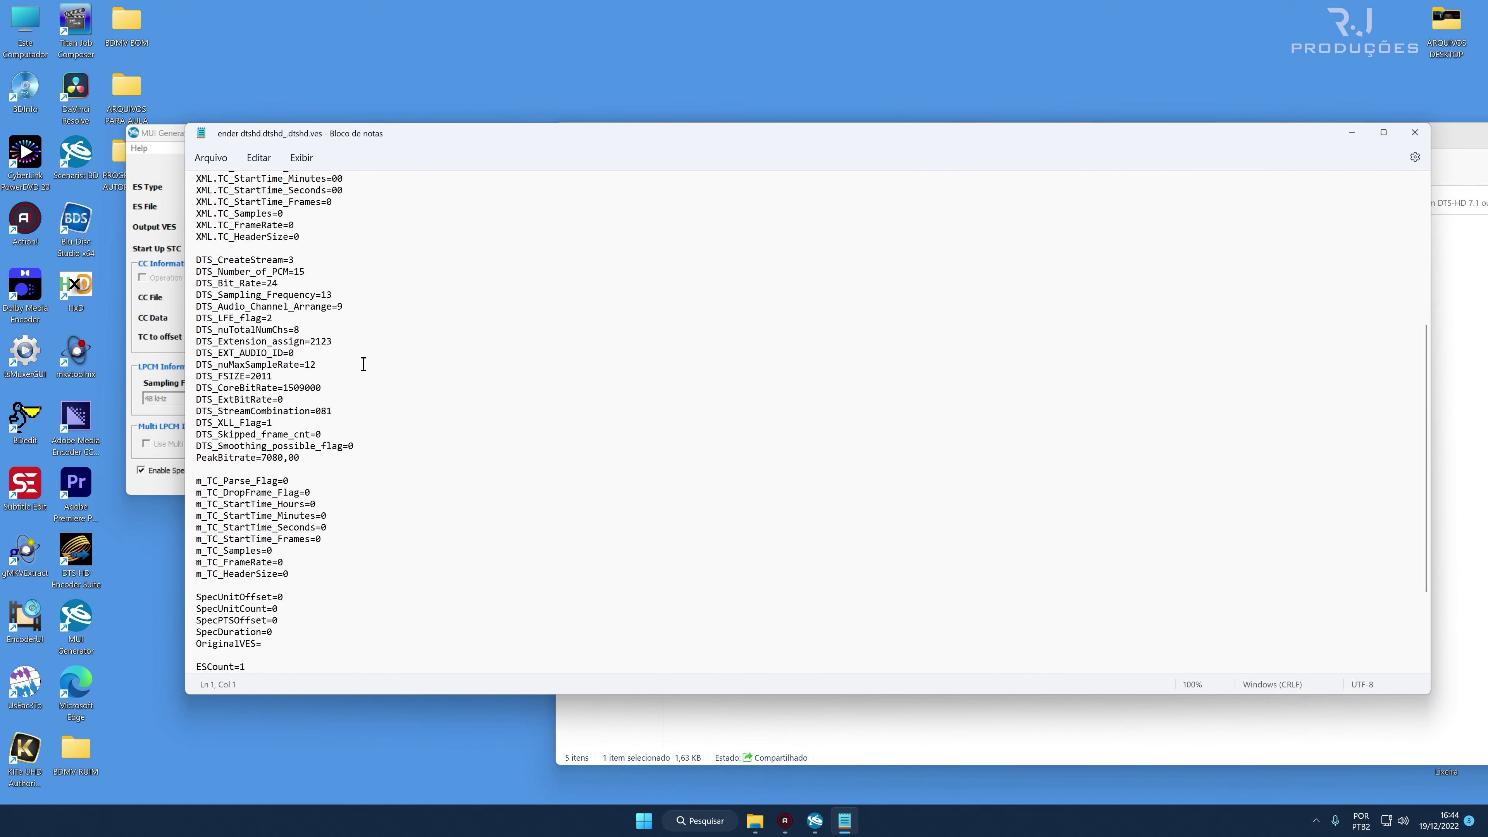
{"action": "left_click", "coordinate": [281, 458]}
{"action": "key", "text": "Delete"}
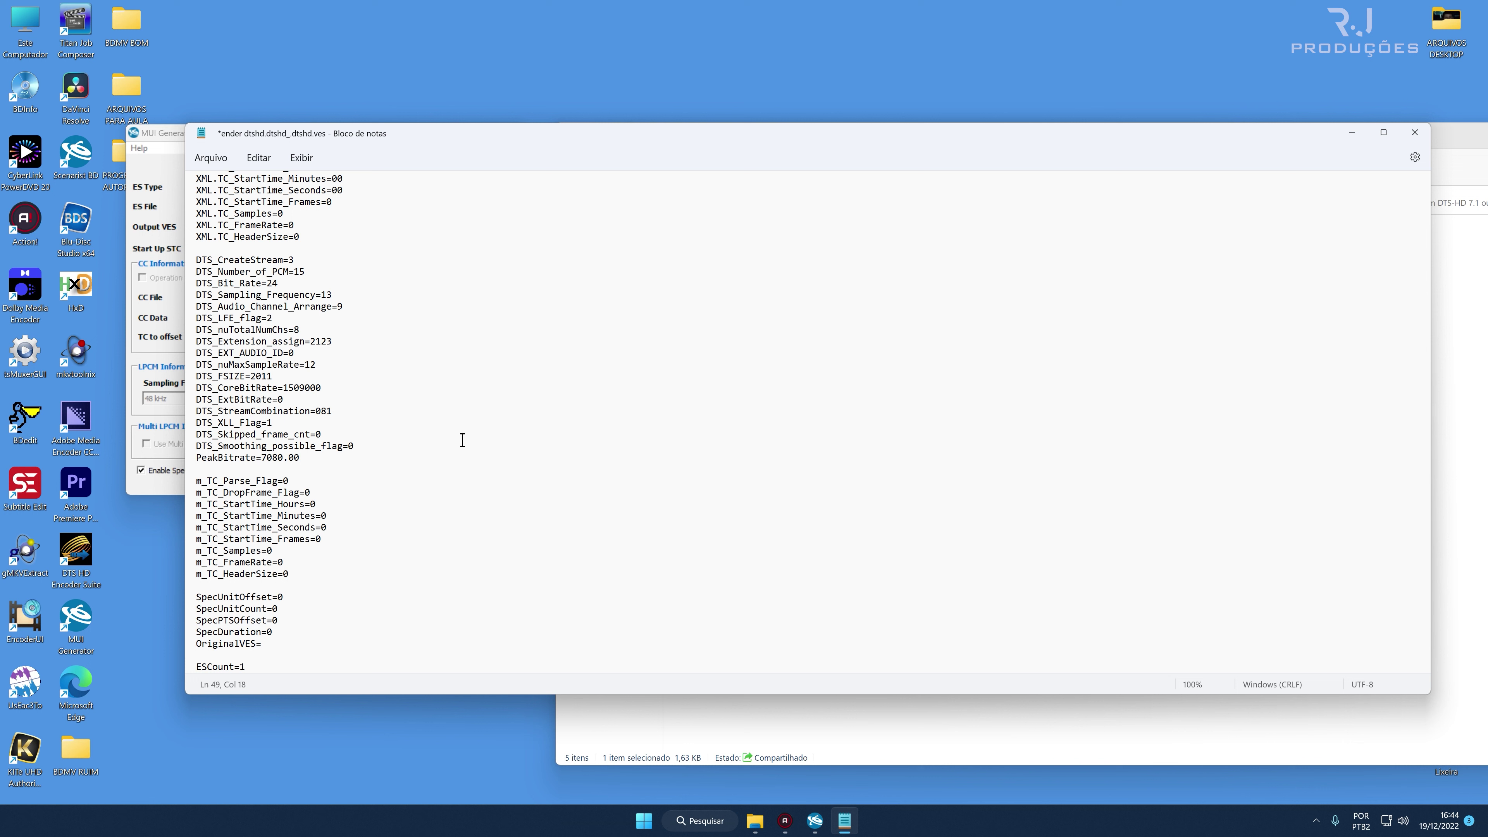
{"action": "left_click", "coordinate": [1418, 134]}
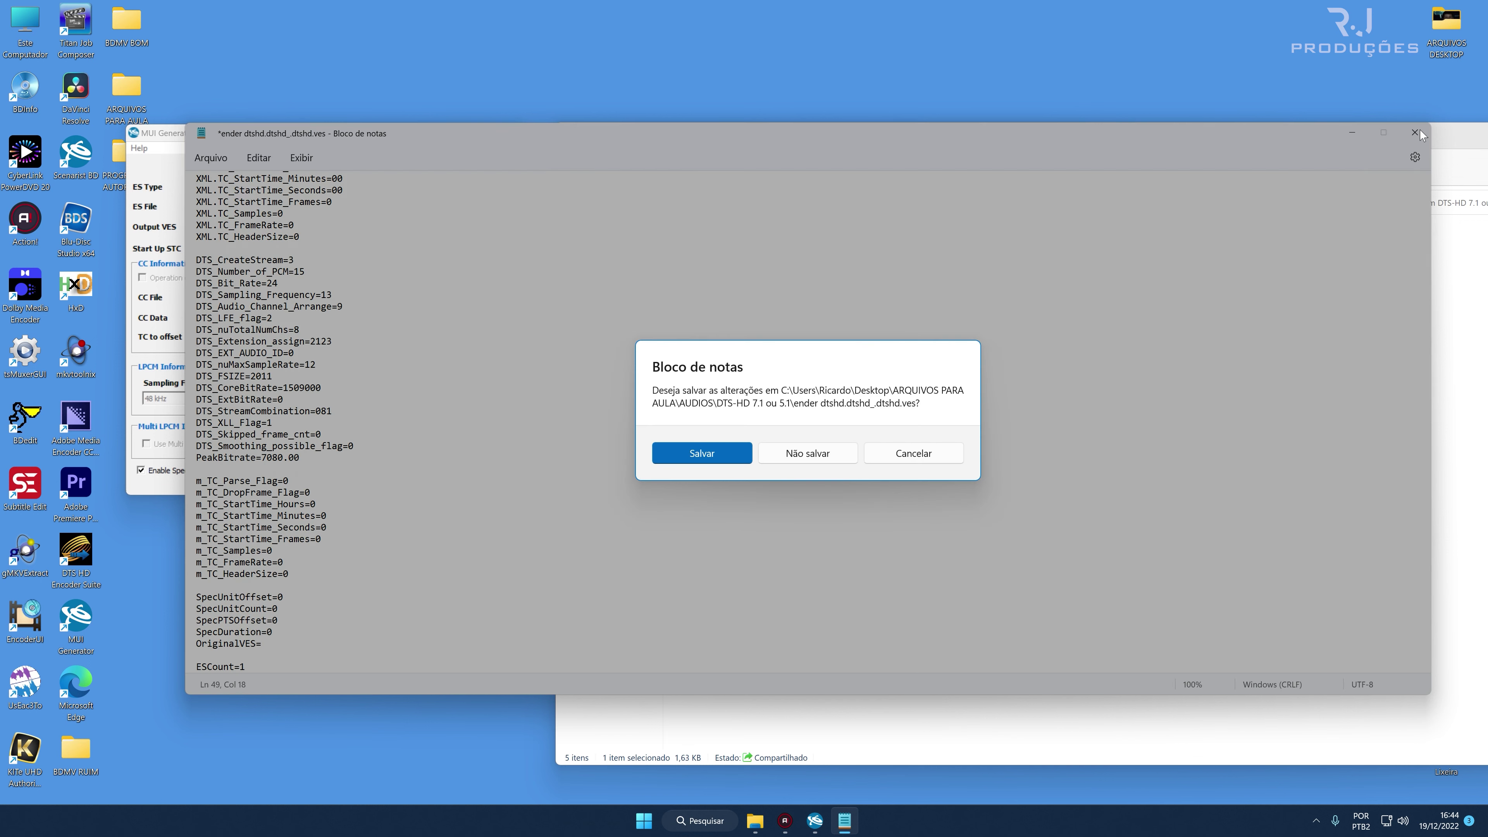
{"action": "left_click", "coordinate": [710, 452]}
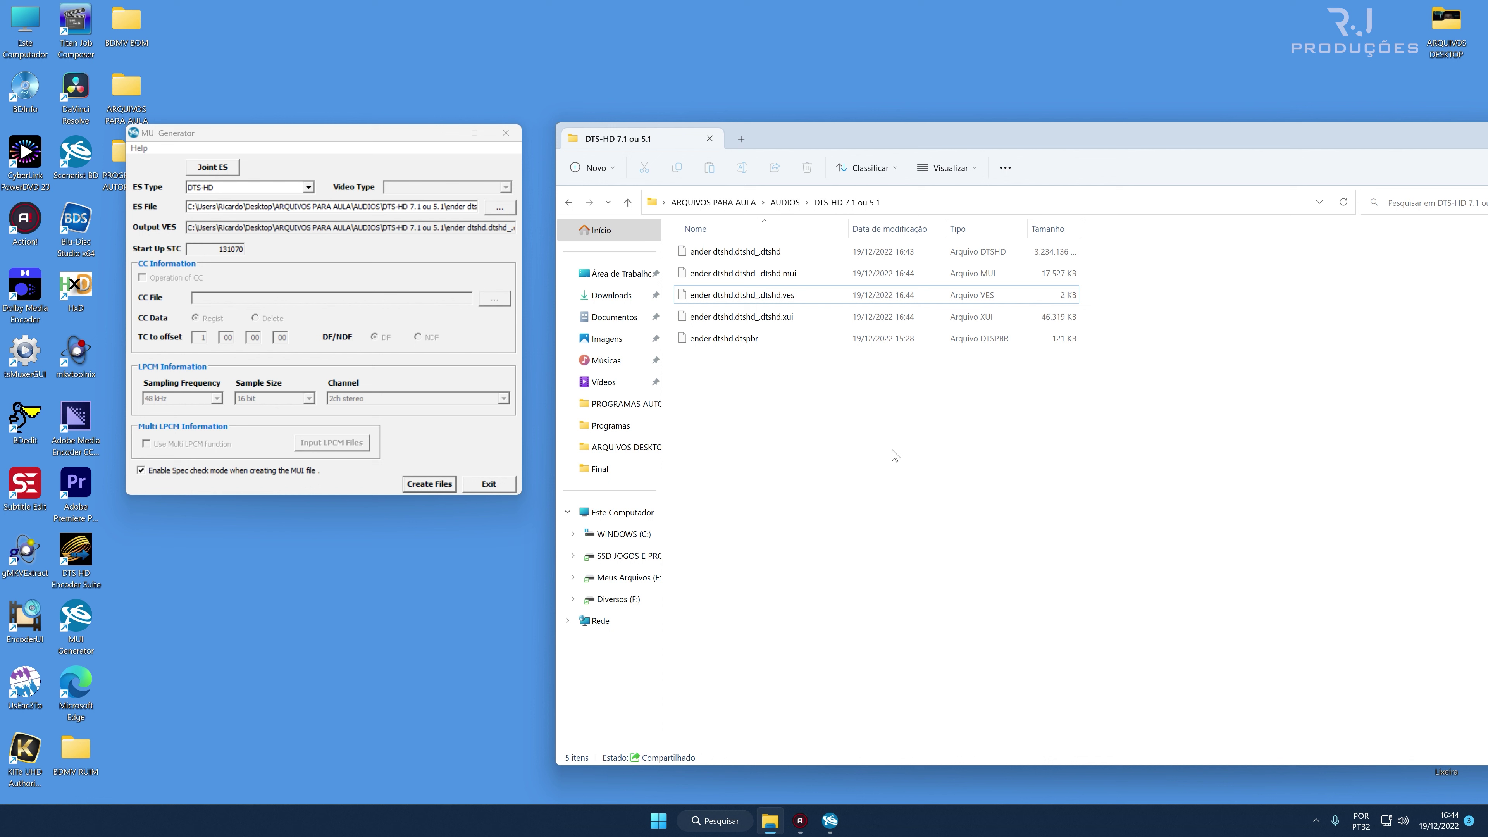
Open the Final folder inside THD 7.1 and select the first ender audio file.
{"action": "left_click", "coordinate": [568, 202]}
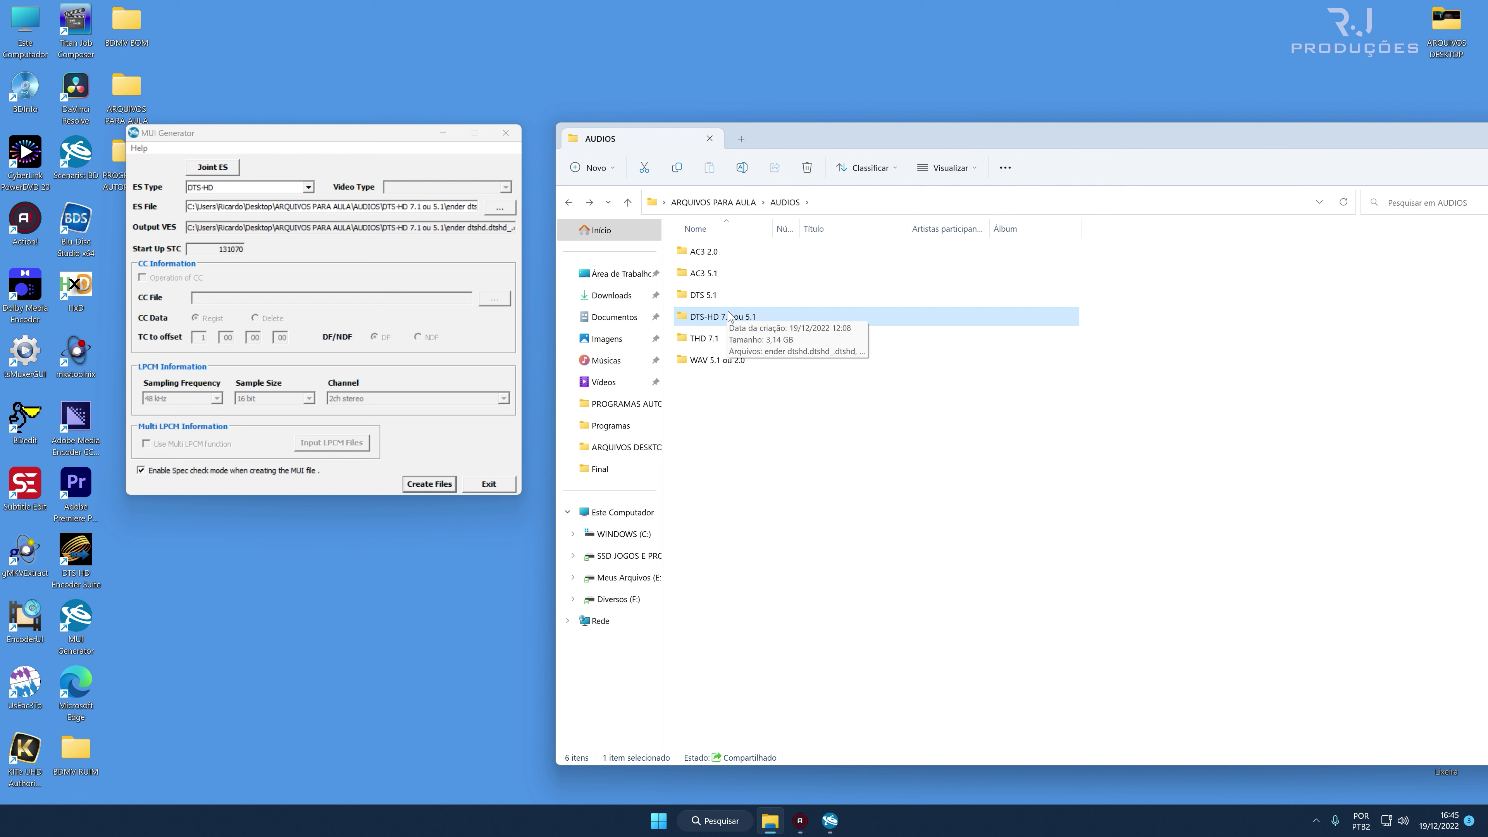
{"action": "left_click", "coordinate": [712, 339]}
{"action": "double_click", "coordinate": [712, 340]}
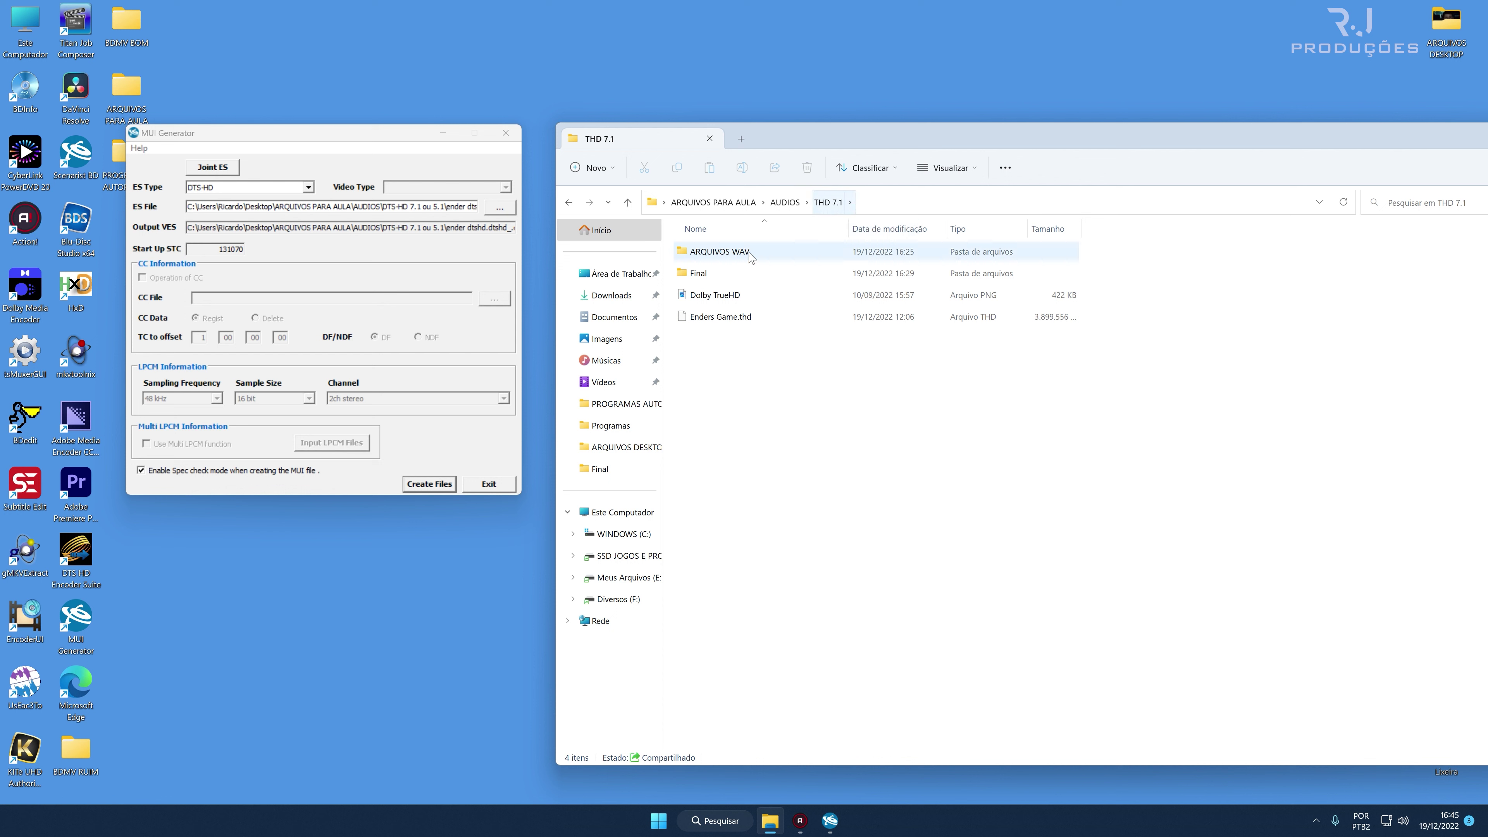
{"action": "double_click", "coordinate": [730, 271]}
{"action": "left_click", "coordinate": [705, 274]}
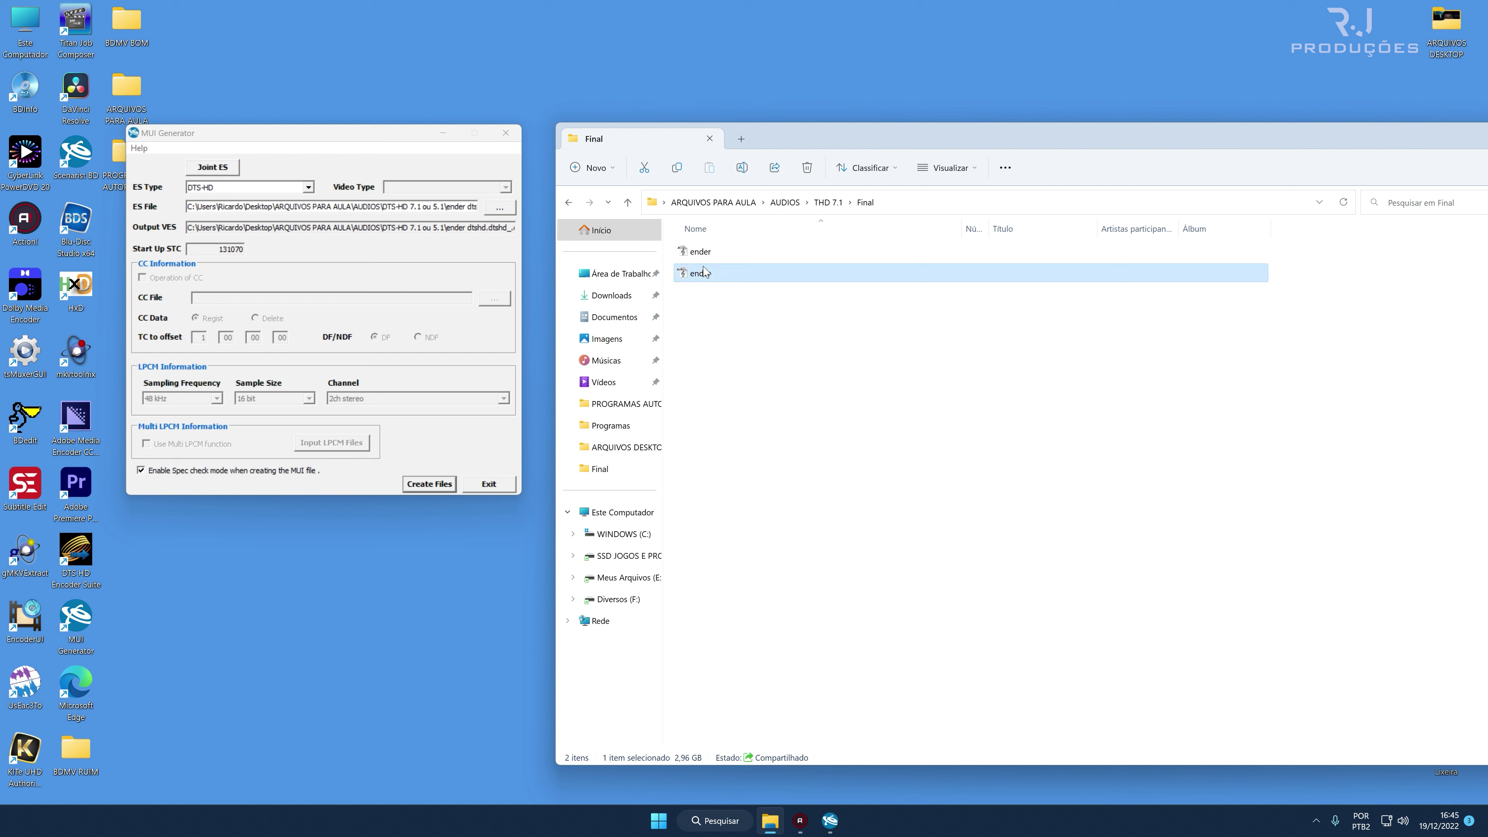
{"action": "left_click", "coordinate": [709, 252]}
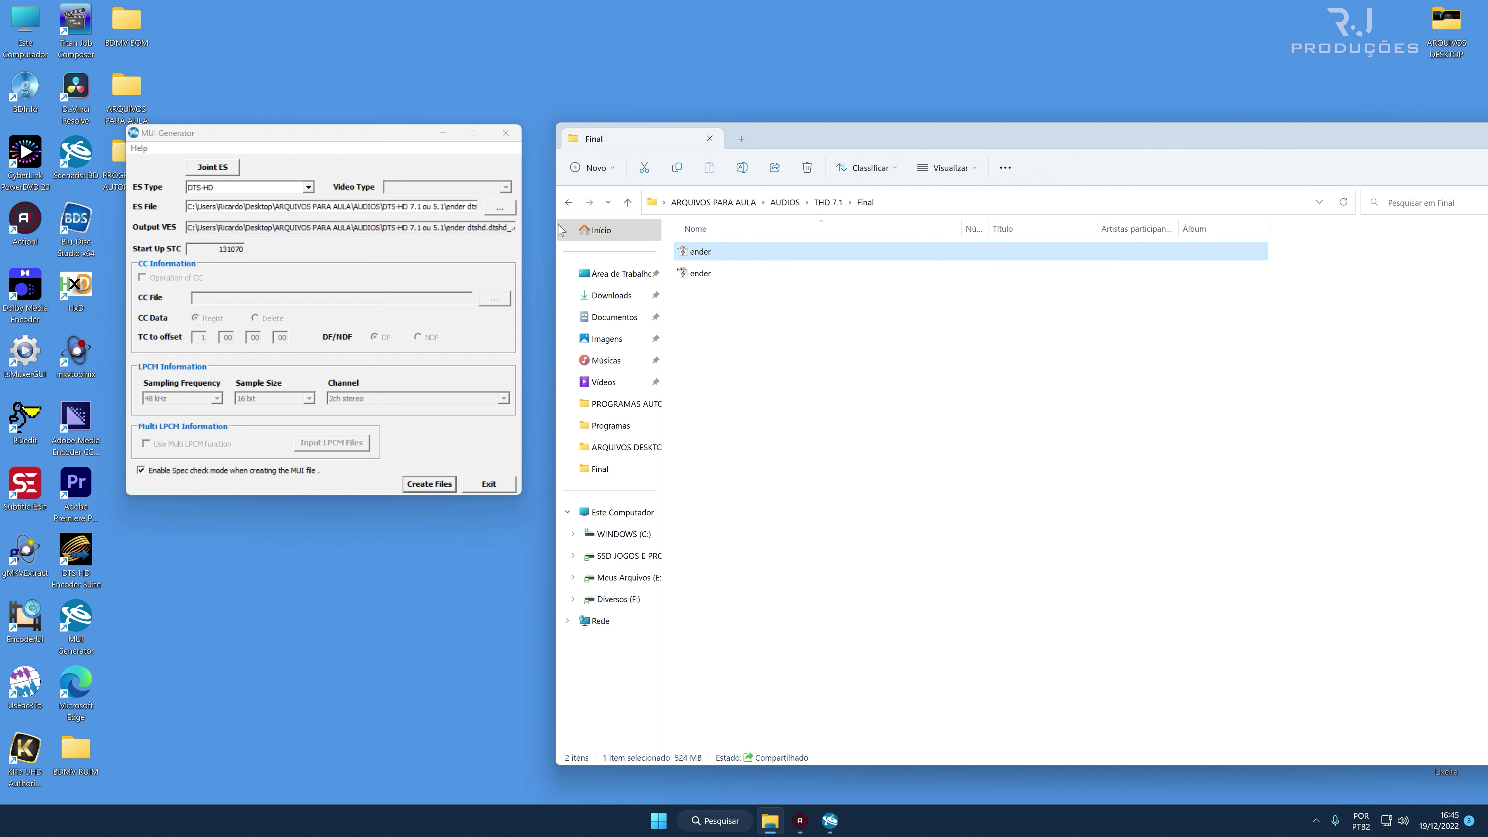
Load ender.ac3 from THD 7.1 as the Dolby Lossless ES file and create its MUI files with ender.mlp as the MLP file.
{"action": "left_click_drag", "start_coordinate": [705, 253], "coordinate": [385, 205]}
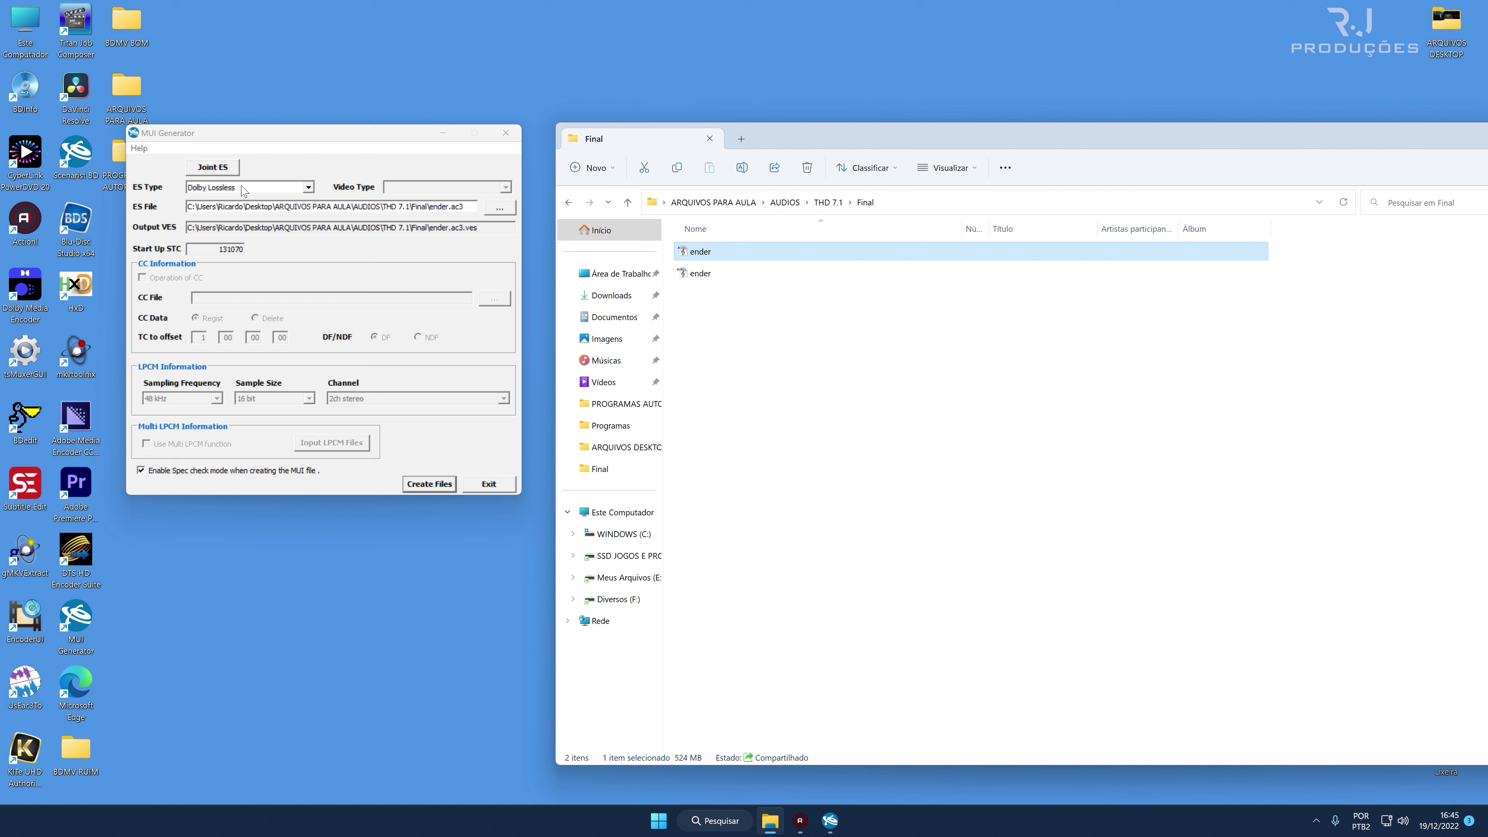
{"action": "left_click", "coordinate": [430, 484]}
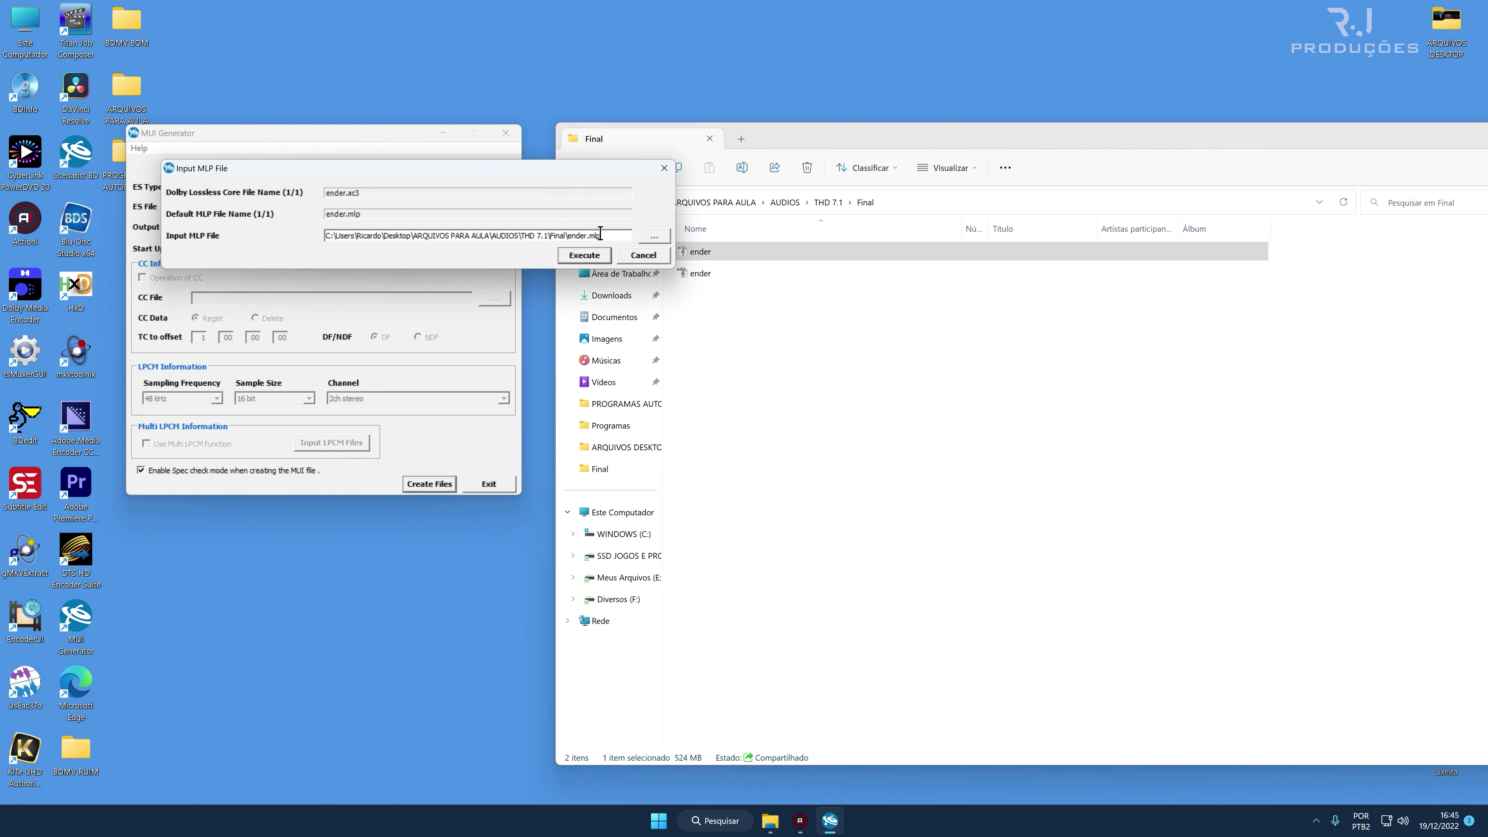
{"action": "left_click_drag", "start_coordinate": [600, 235], "coordinate": [589, 234]}
{"action": "left_click", "coordinate": [584, 256]}
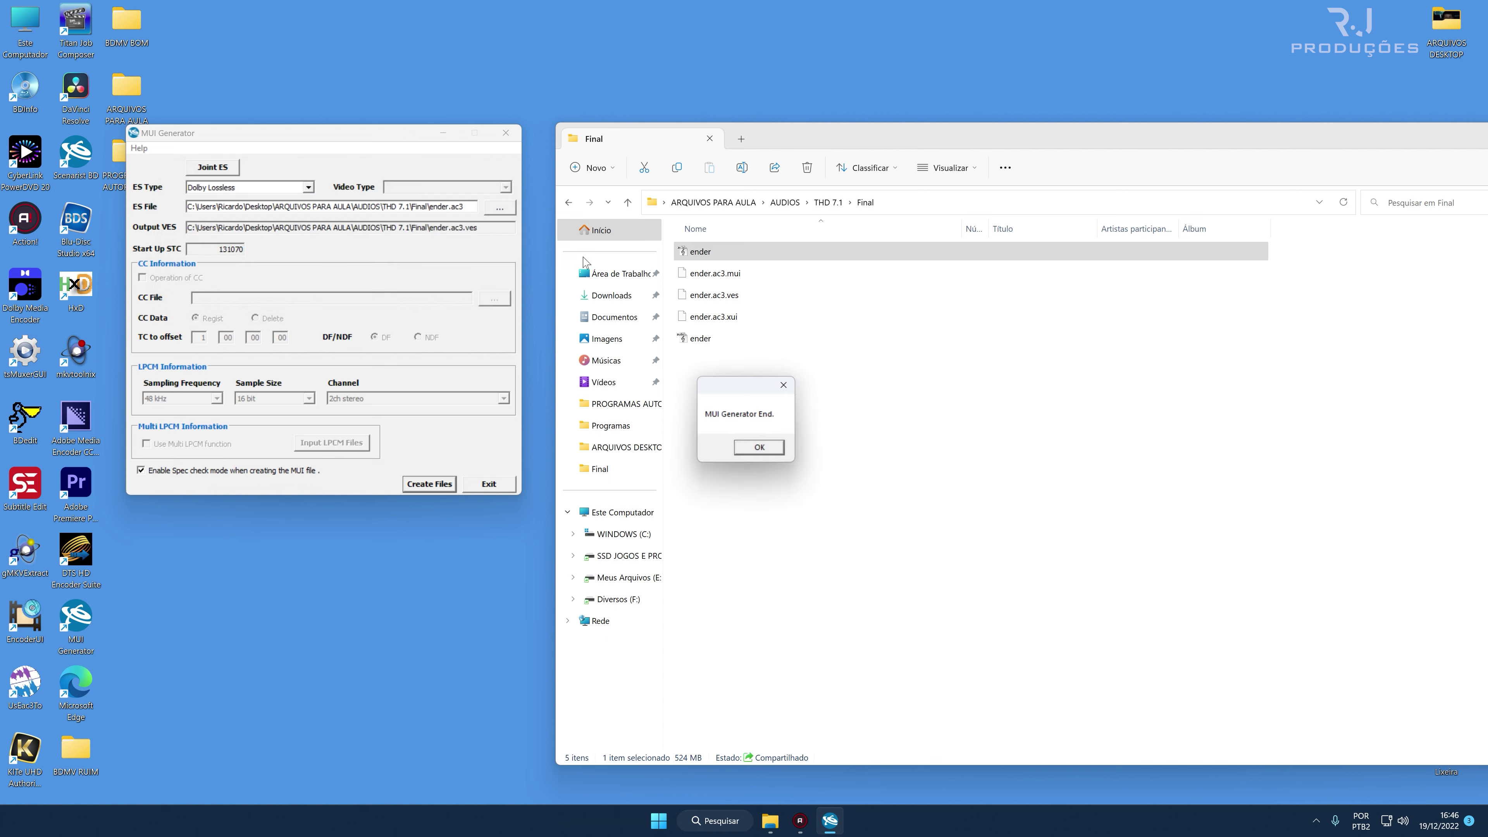
{"action": "left_click", "coordinate": [759, 448]}
{"action": "left_click", "coordinate": [763, 448]}
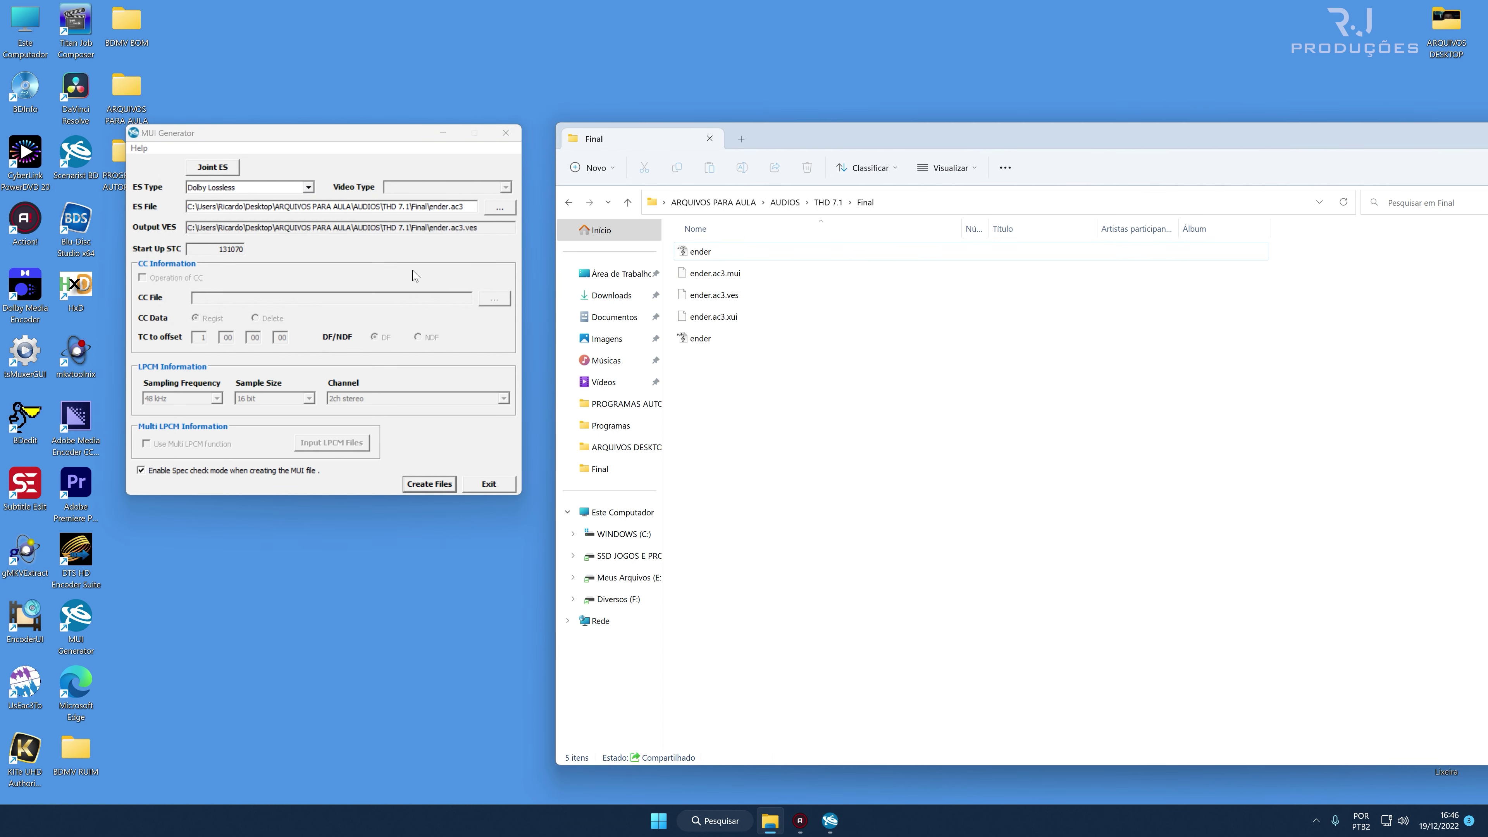
{"action": "left_click", "coordinate": [708, 256]}
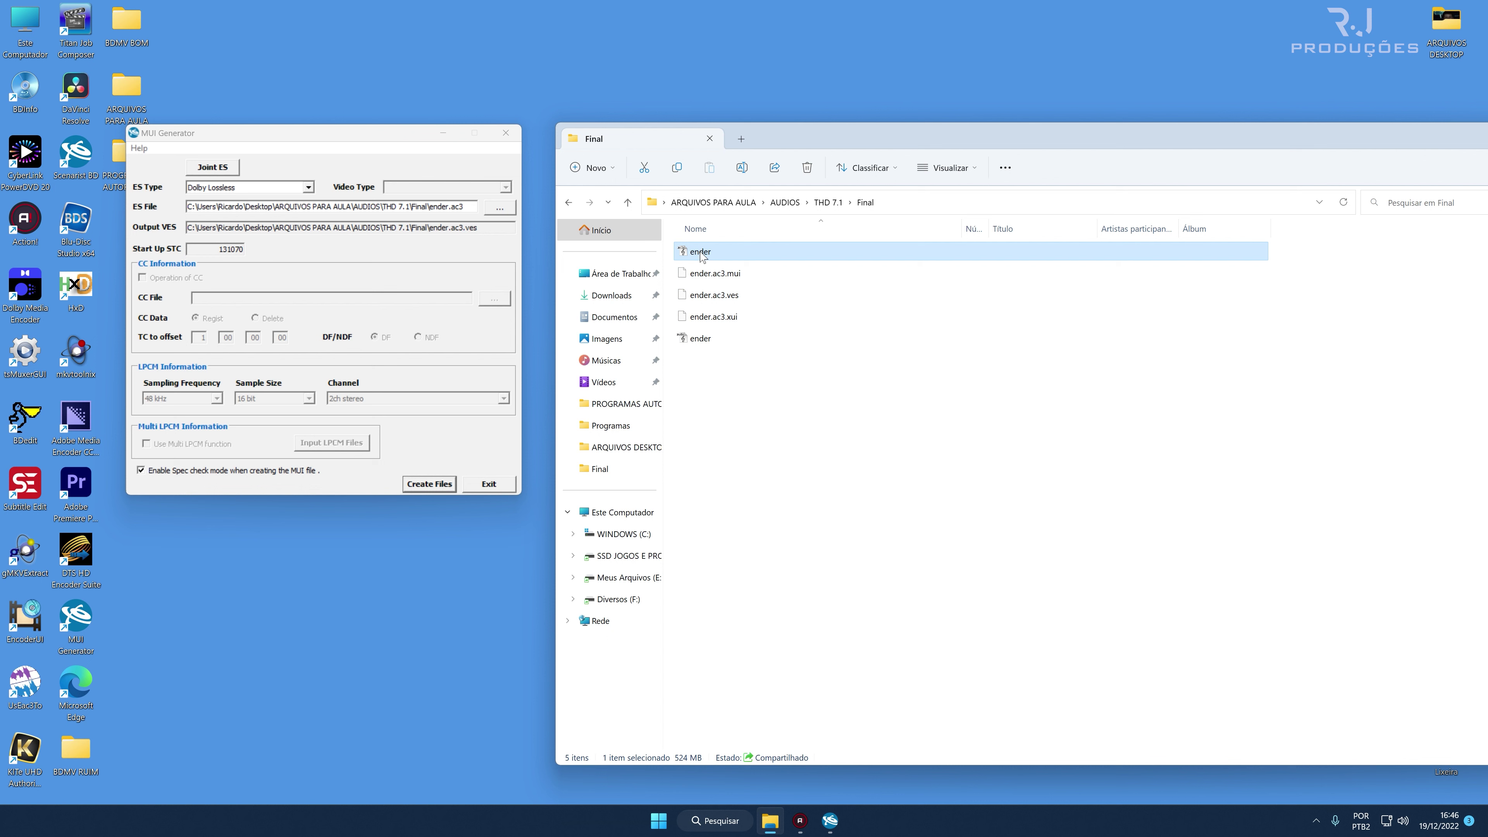
{"action": "mouse_move", "coordinate": [702, 258]}
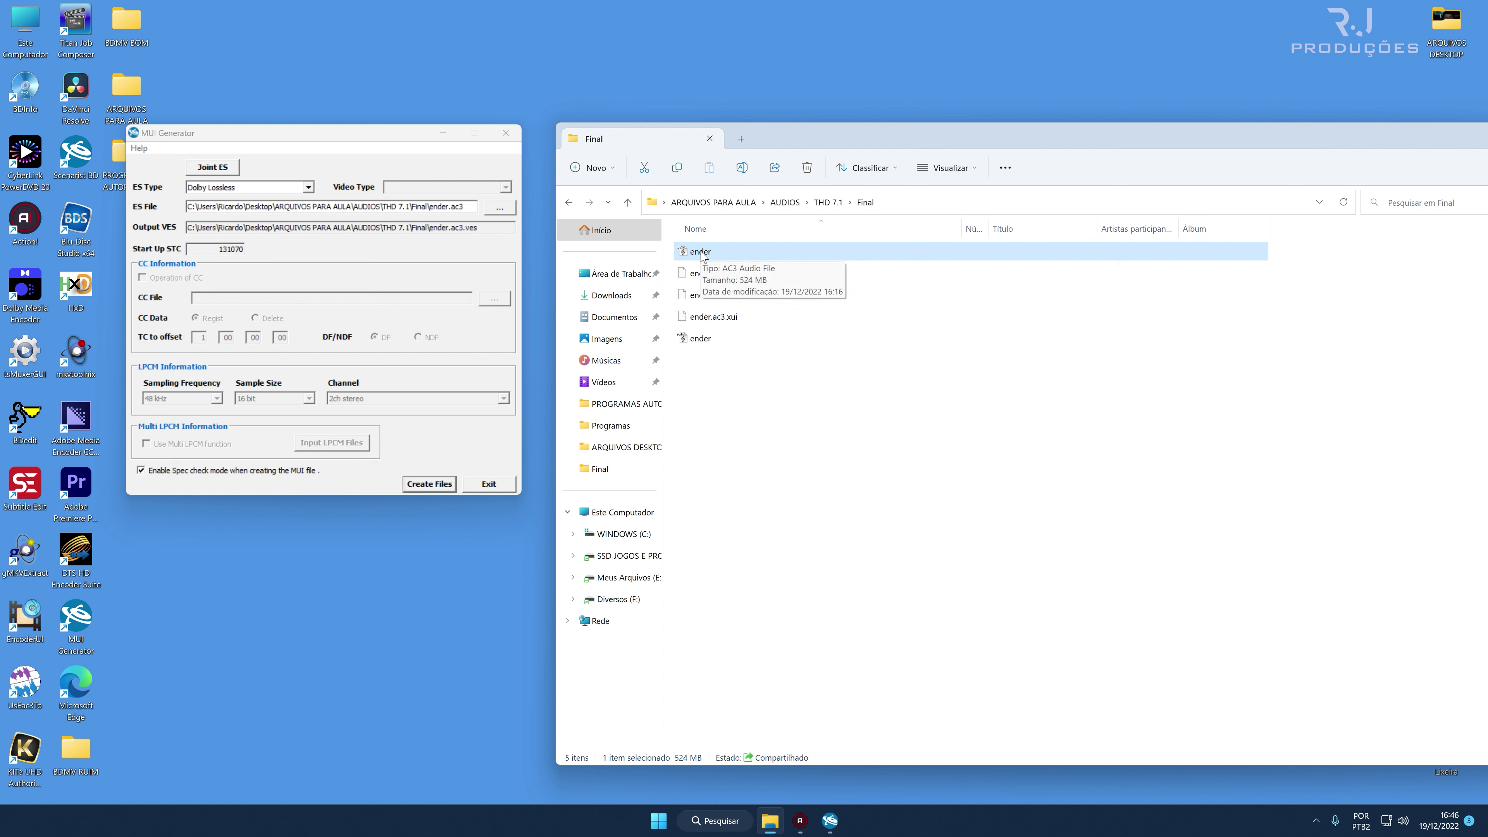
{"action": "left_click", "coordinate": [772, 400]}
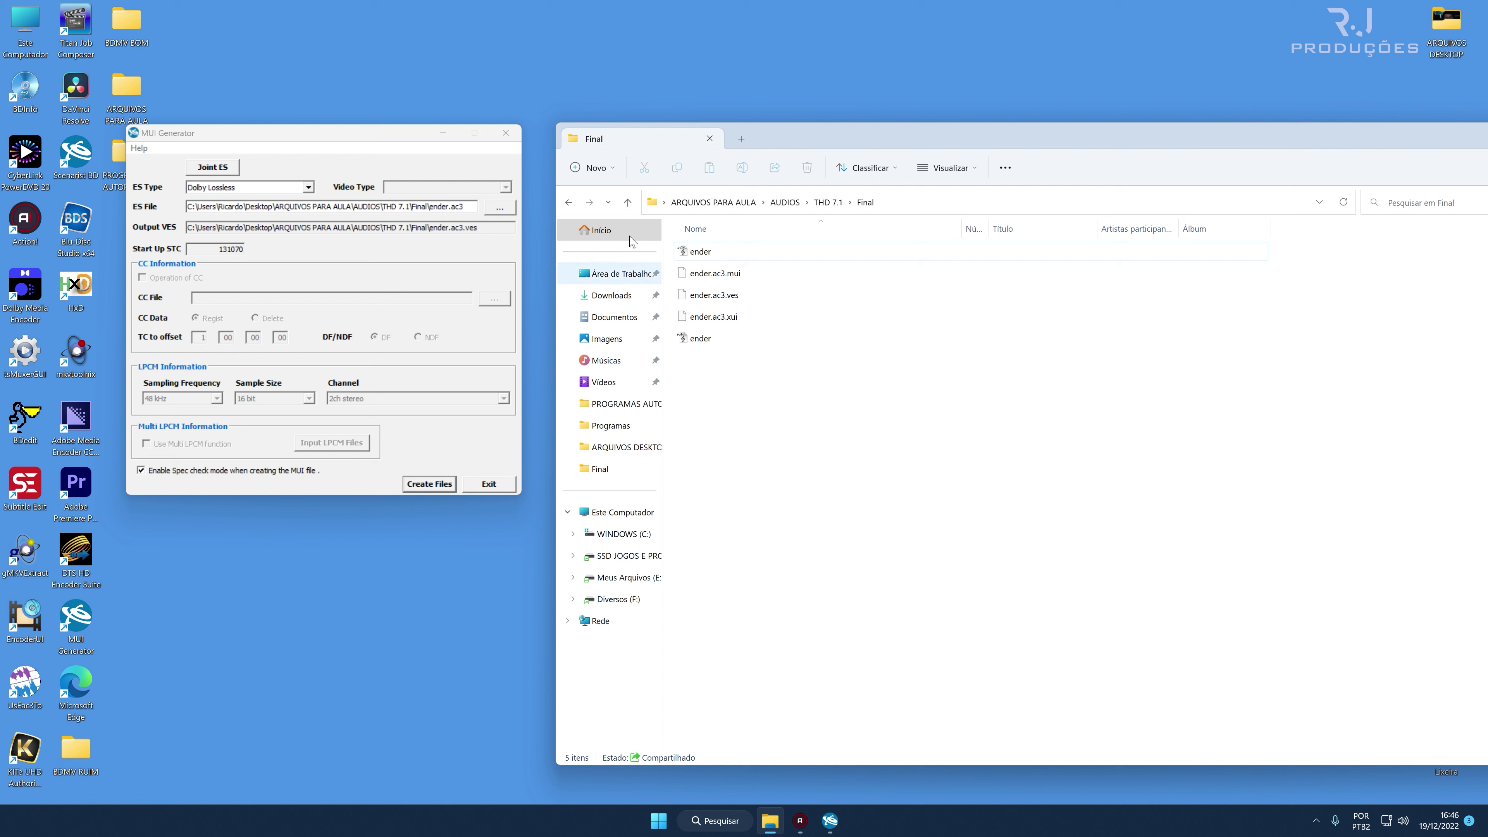
Load audio 2.0.wav from the WAV 5.1 ou 2.0 folder as the LPCM (WAV) ES file and create its MUI files.
{"action": "left_click", "coordinate": [569, 205]}
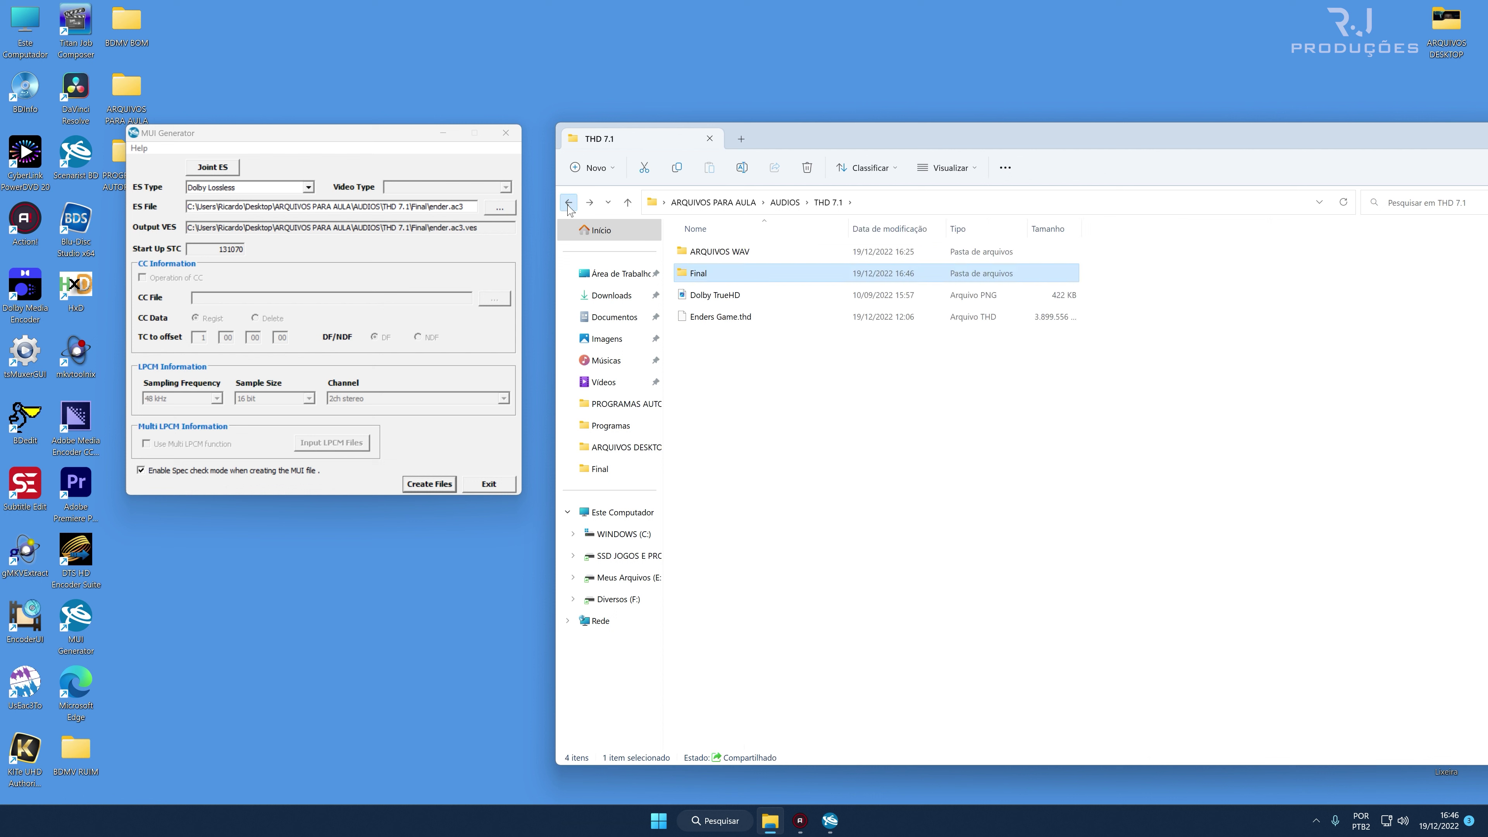
{"action": "left_click", "coordinate": [569, 205]}
{"action": "double_click", "coordinate": [712, 360]}
{"action": "left_click_drag", "start_coordinate": [706, 251], "coordinate": [422, 211]}
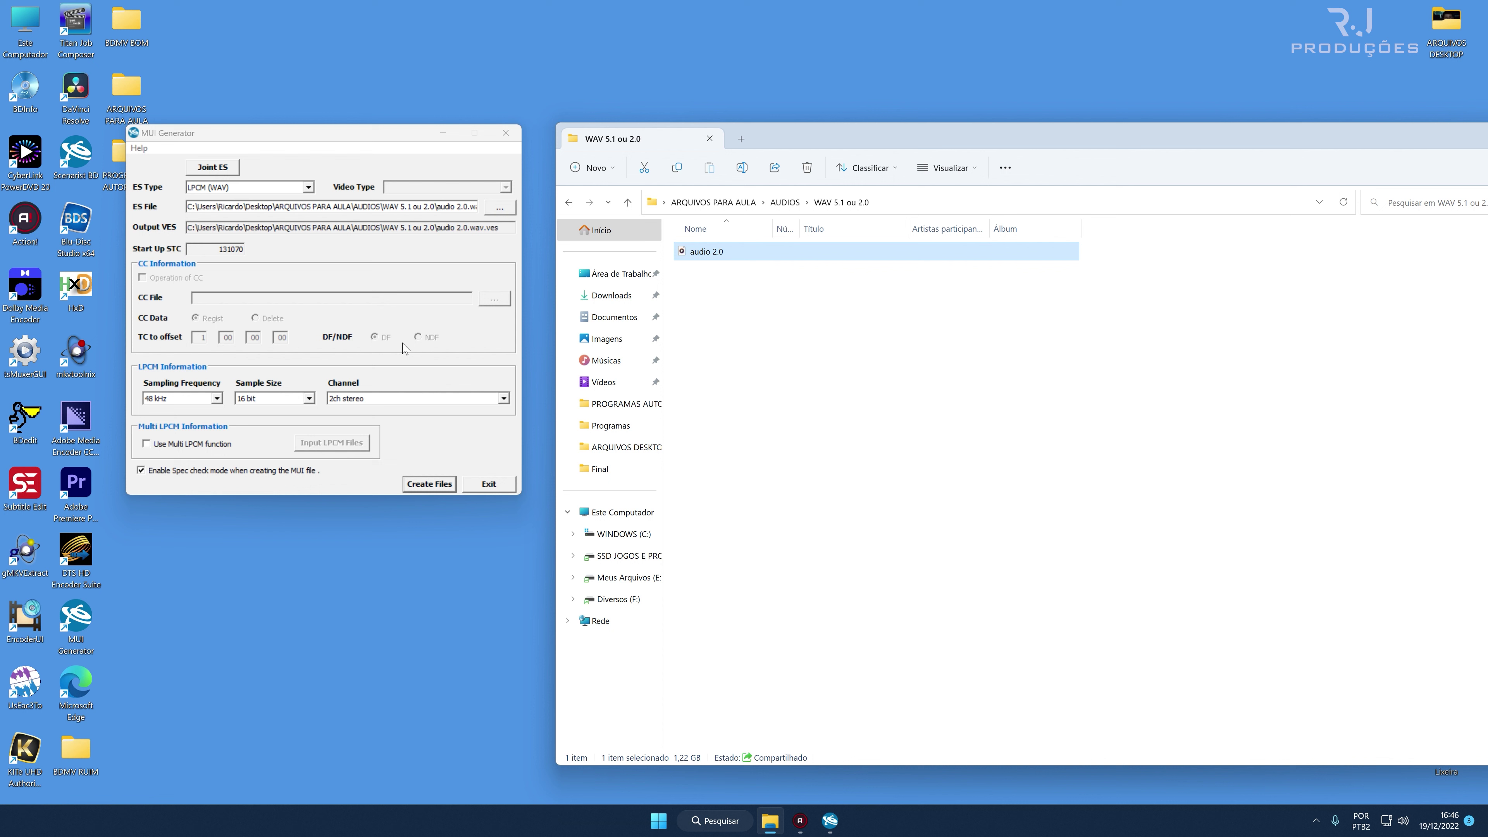
{"action": "left_click", "coordinate": [430, 482]}
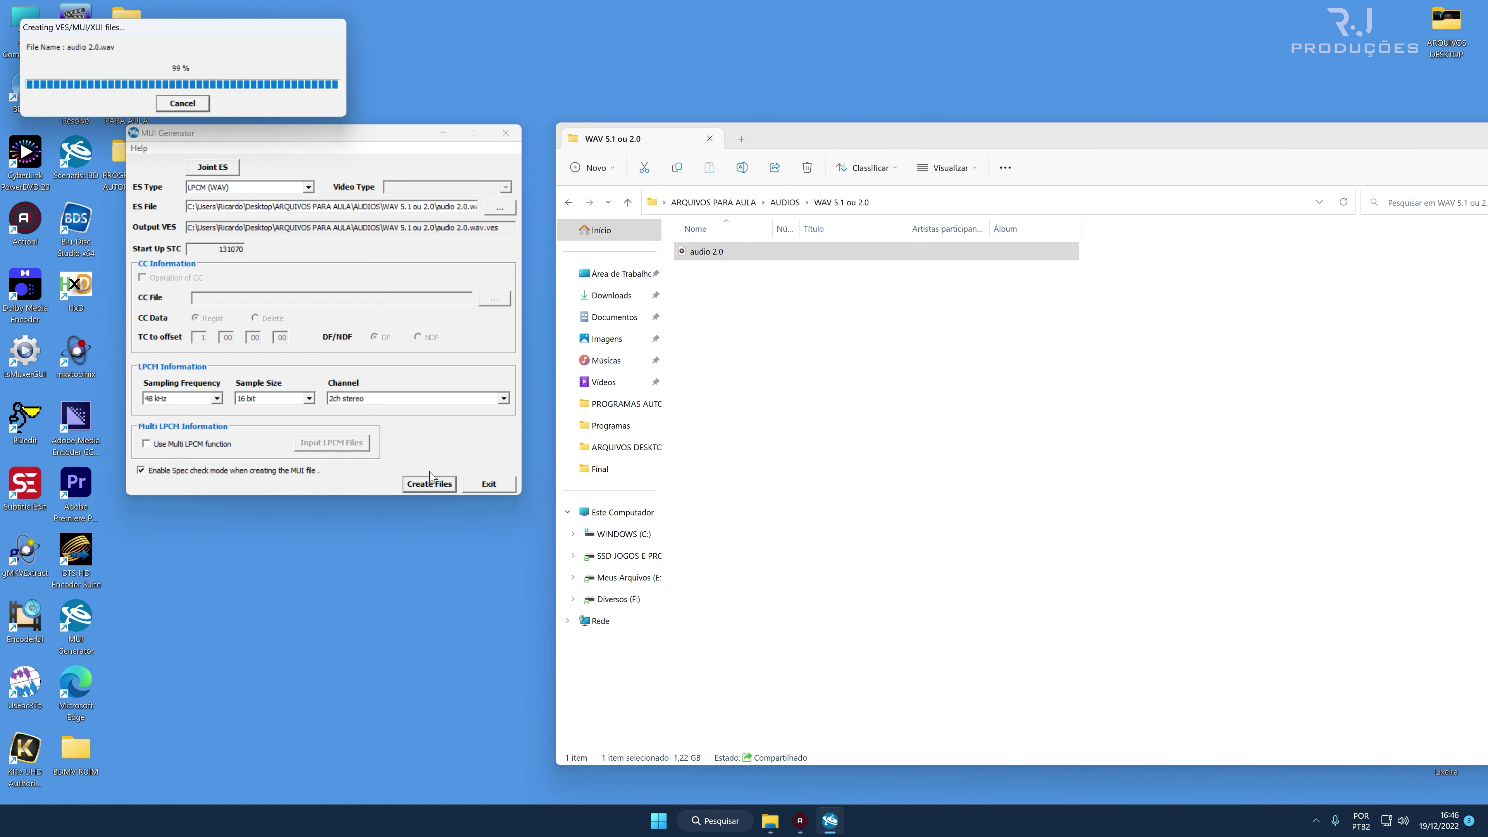
{"action": "left_click", "coordinate": [760, 449]}
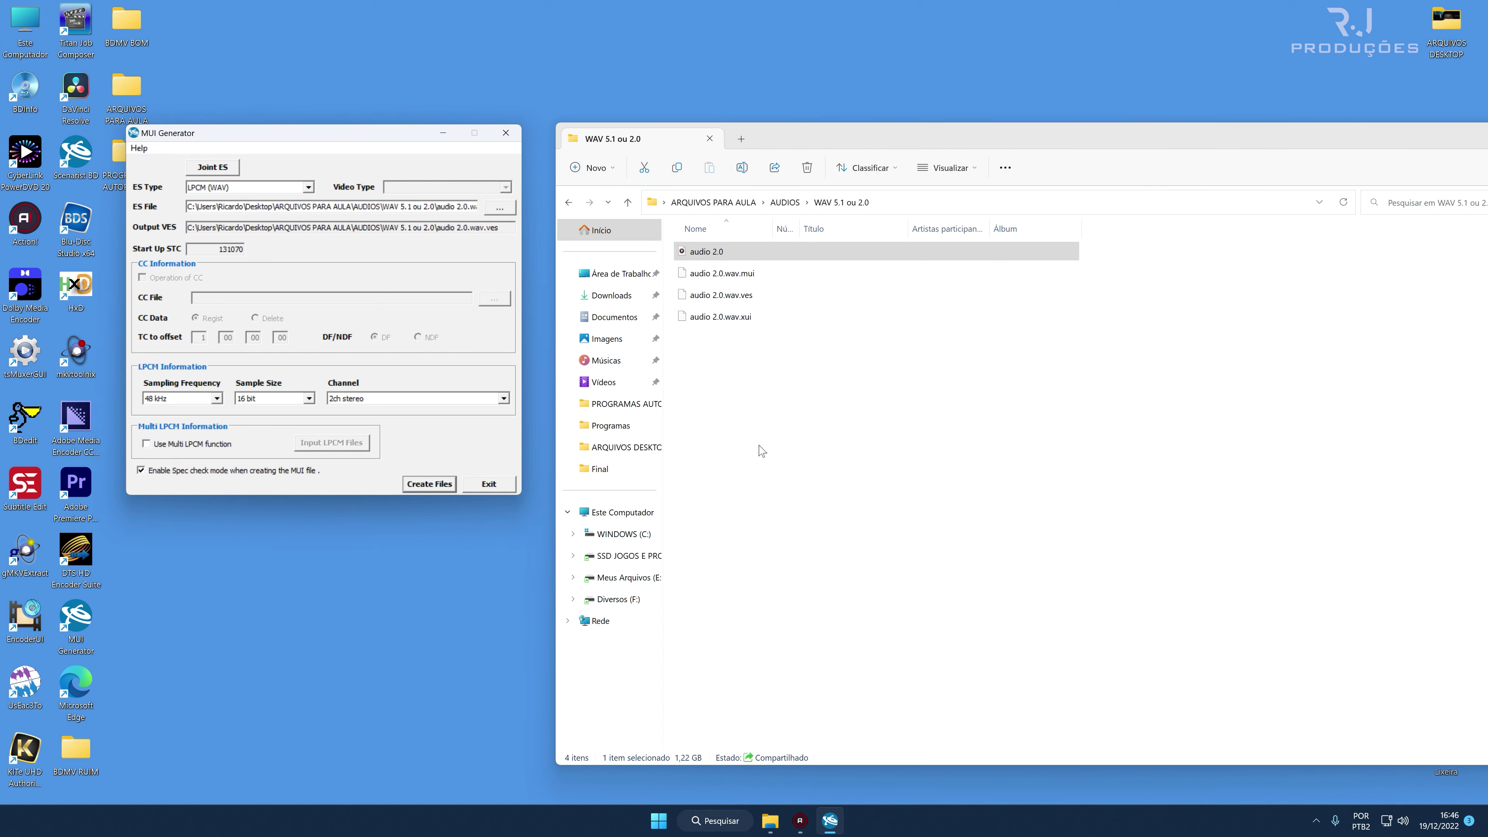
Compare the size of the audio 2.0 WAV file with that of the audio 2.0 file in the AC3 2.0 folder.
{"action": "left_click_drag", "start_coordinate": [820, 380], "coordinate": [720, 249]}
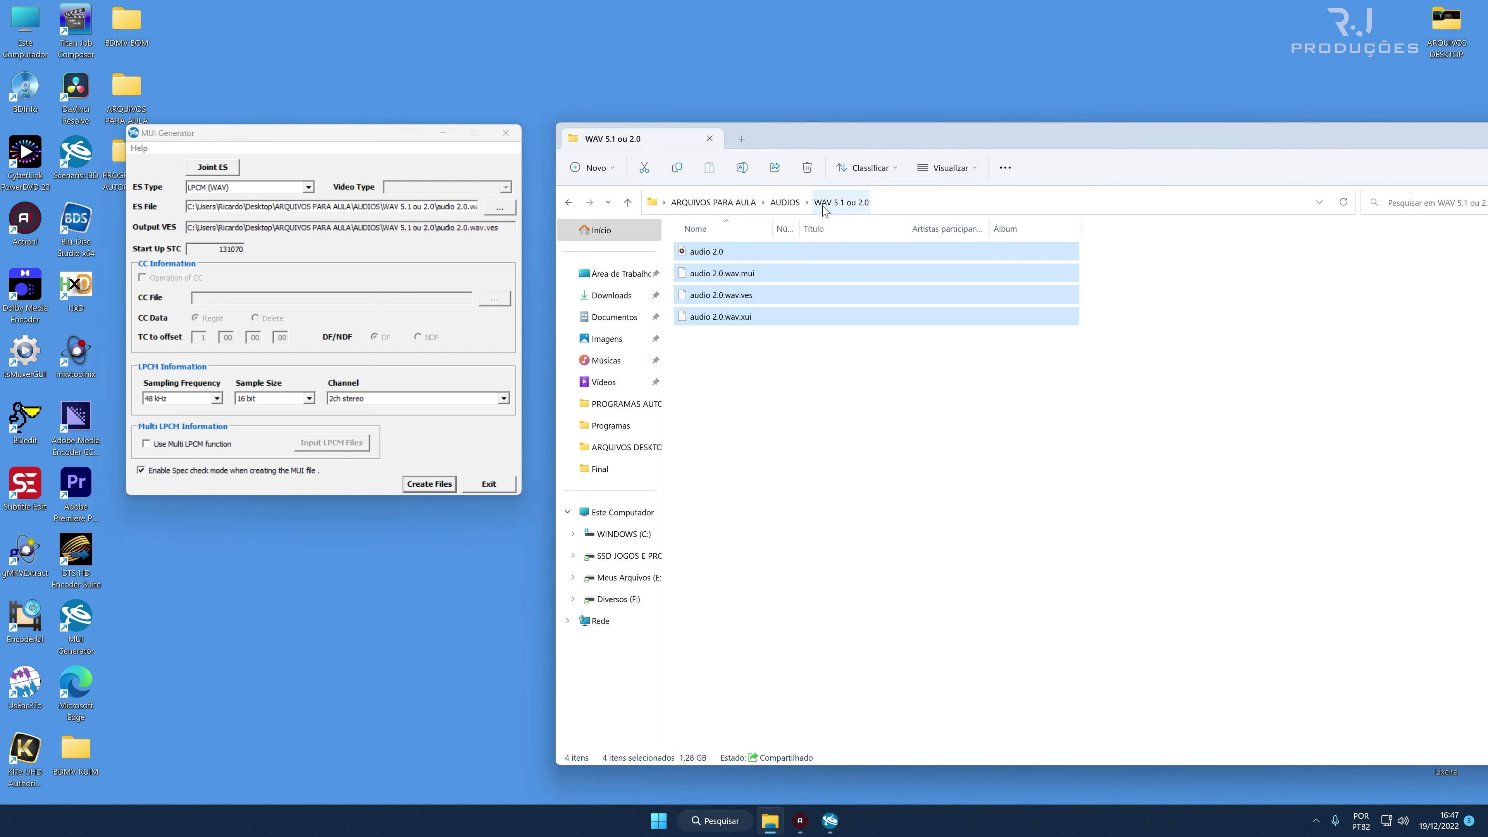
{"action": "left_click", "coordinate": [708, 255]}
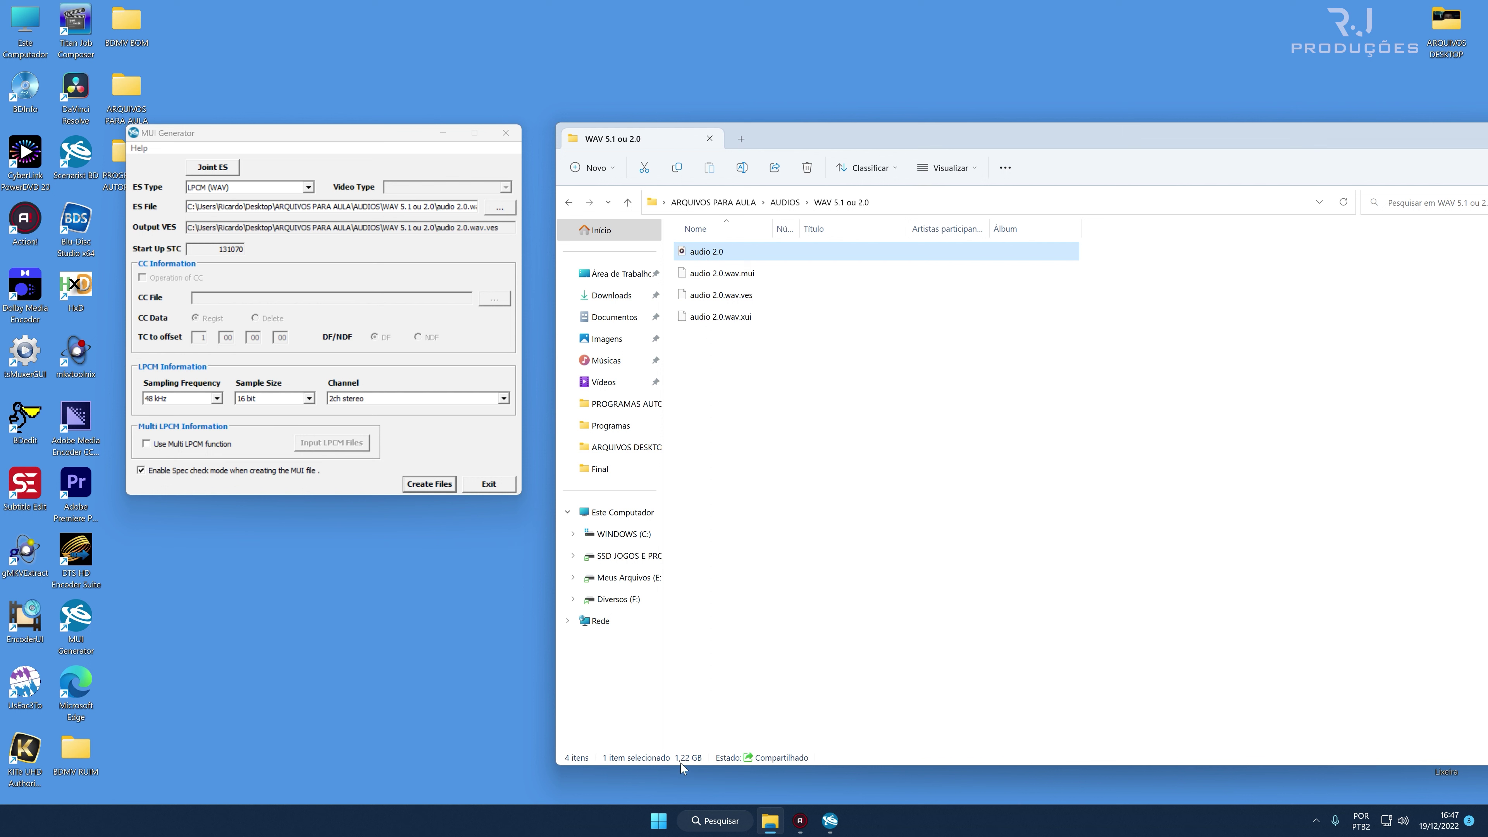
{"action": "left_click", "coordinate": [568, 202]}
{"action": "double_click", "coordinate": [727, 253]}
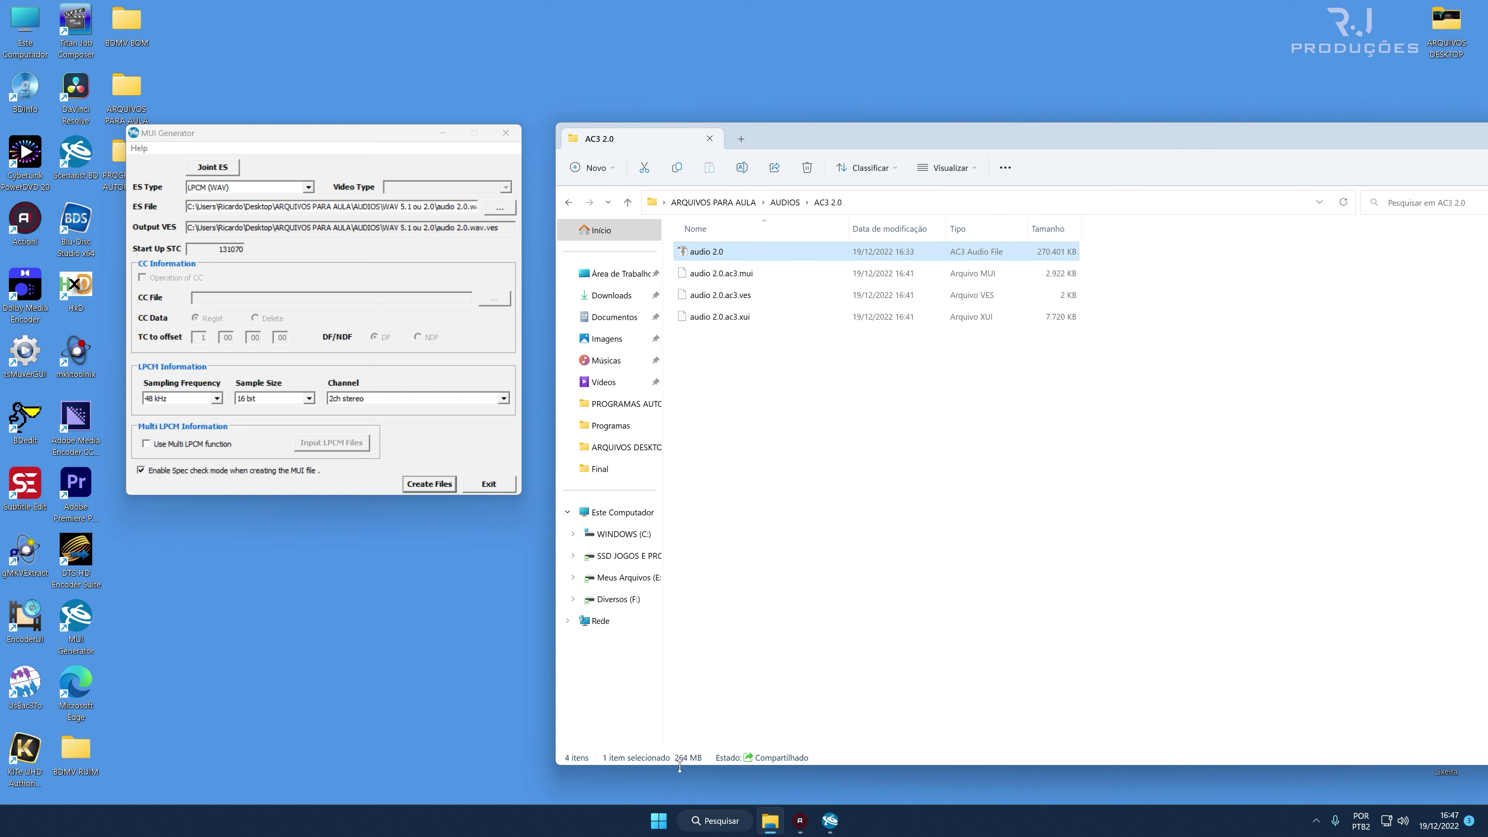
{"action": "left_click", "coordinate": [568, 202]}
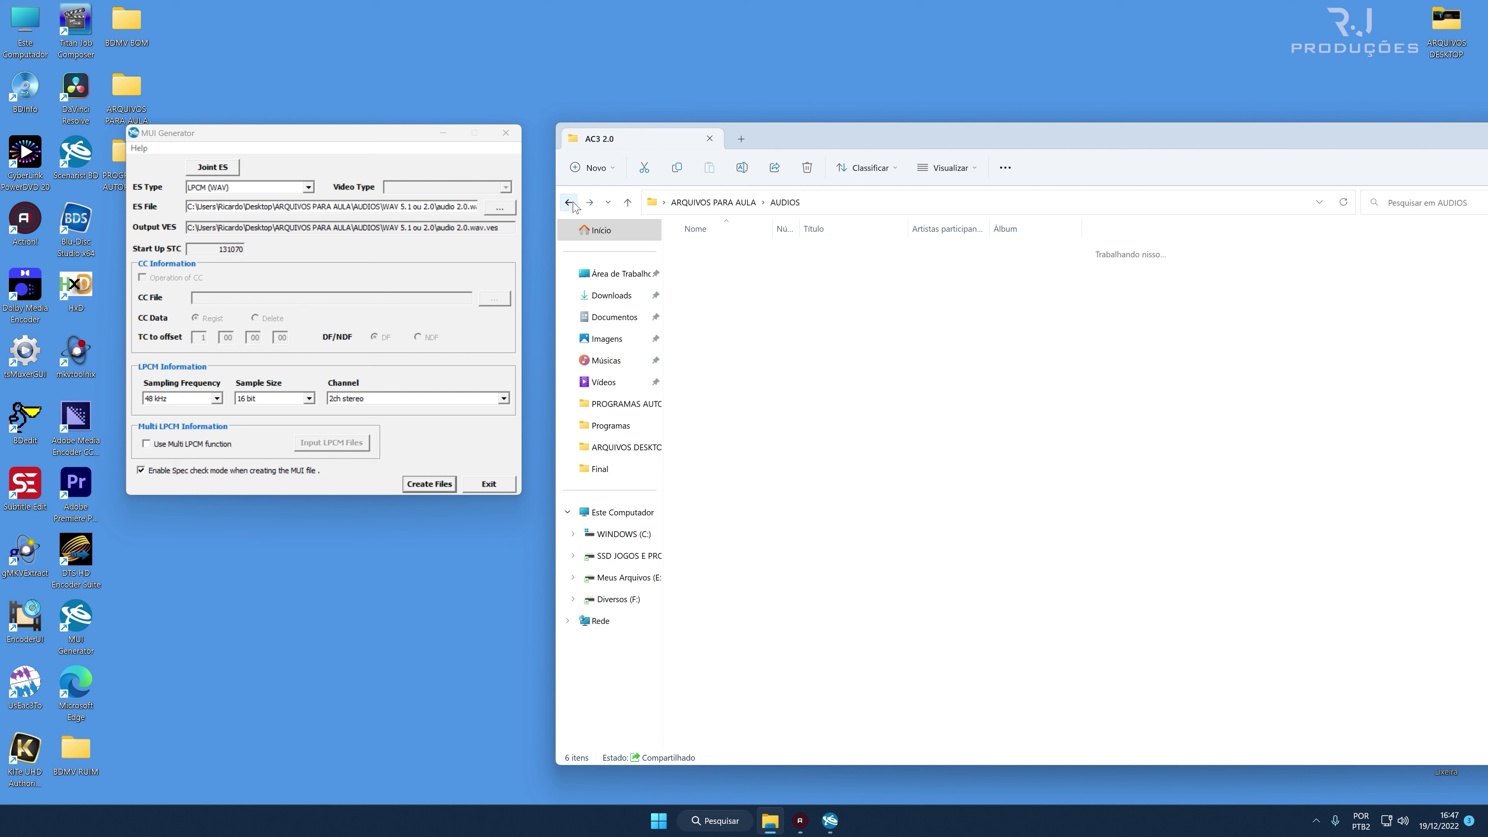
{"action": "left_click", "coordinate": [712, 360]}
{"action": "left_click", "coordinate": [811, 472]}
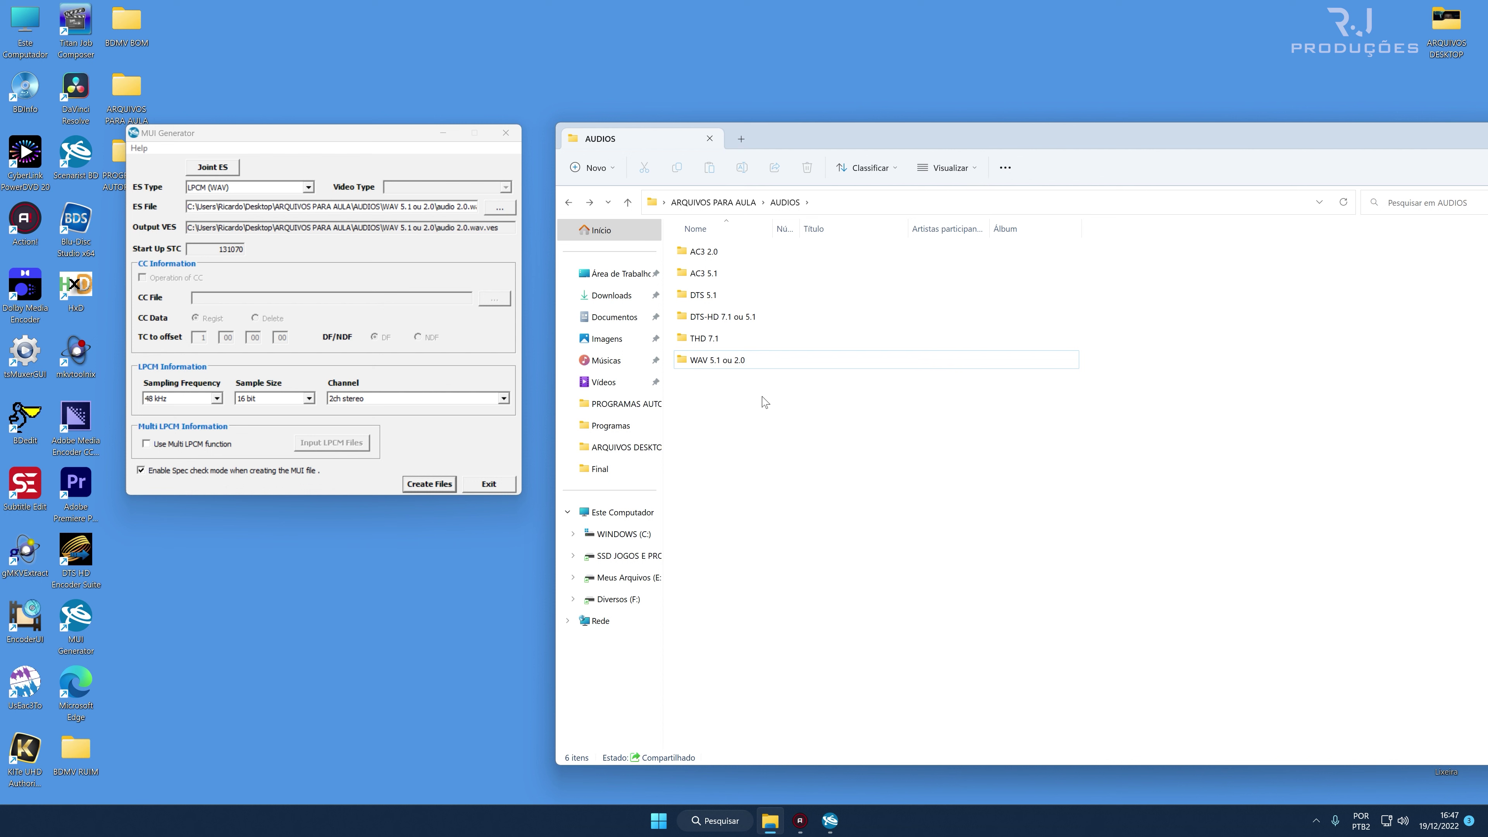
Close MUI Generator and go back to the ARQUIVOS PARA AULA folder.
{"action": "left_click", "coordinate": [389, 135]}
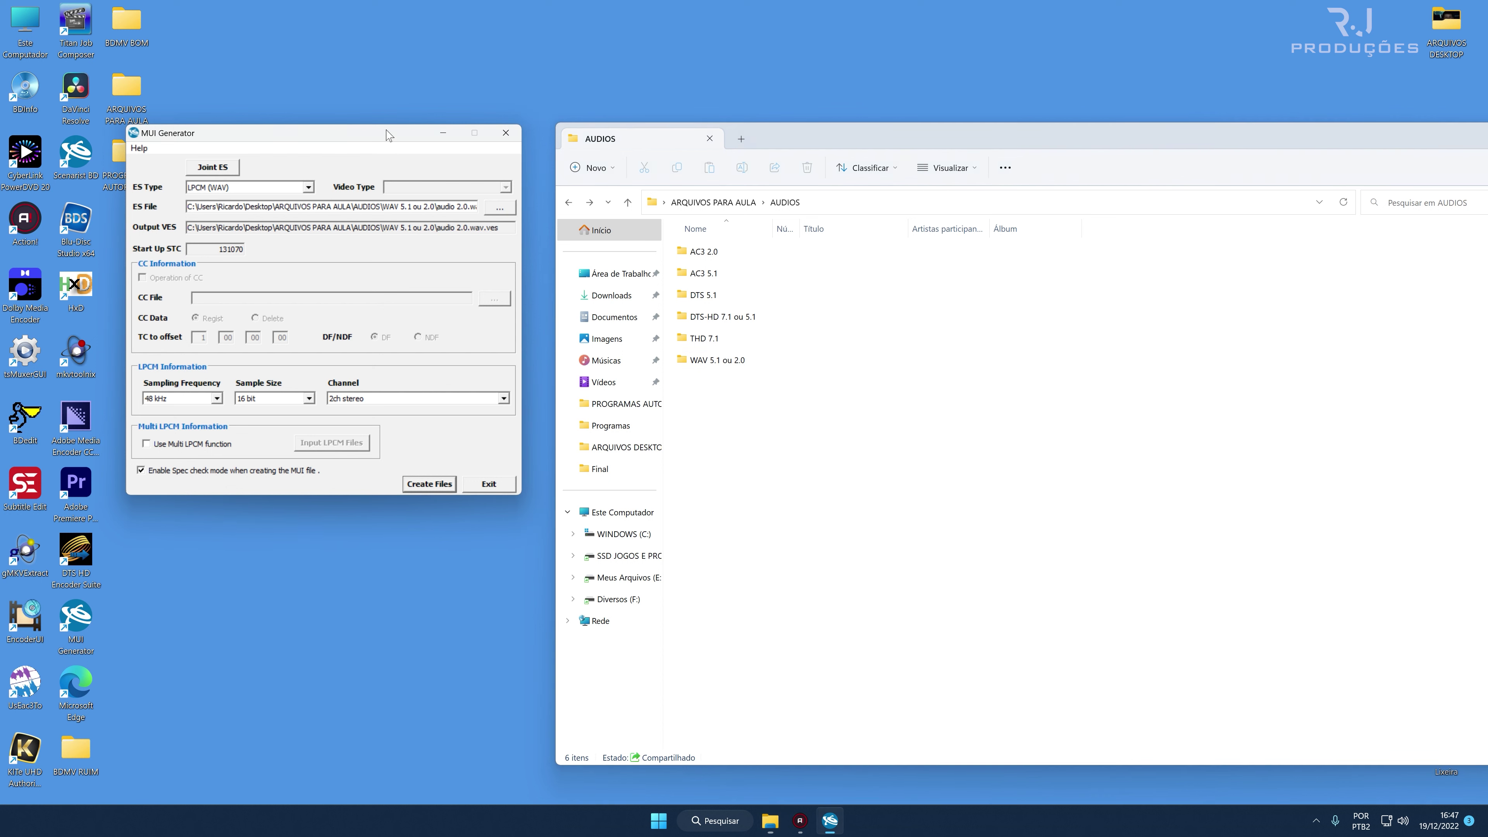
{"action": "left_click", "coordinate": [506, 134]}
{"action": "left_click", "coordinate": [568, 201]}
{"action": "left_click", "coordinate": [1067, 506]}
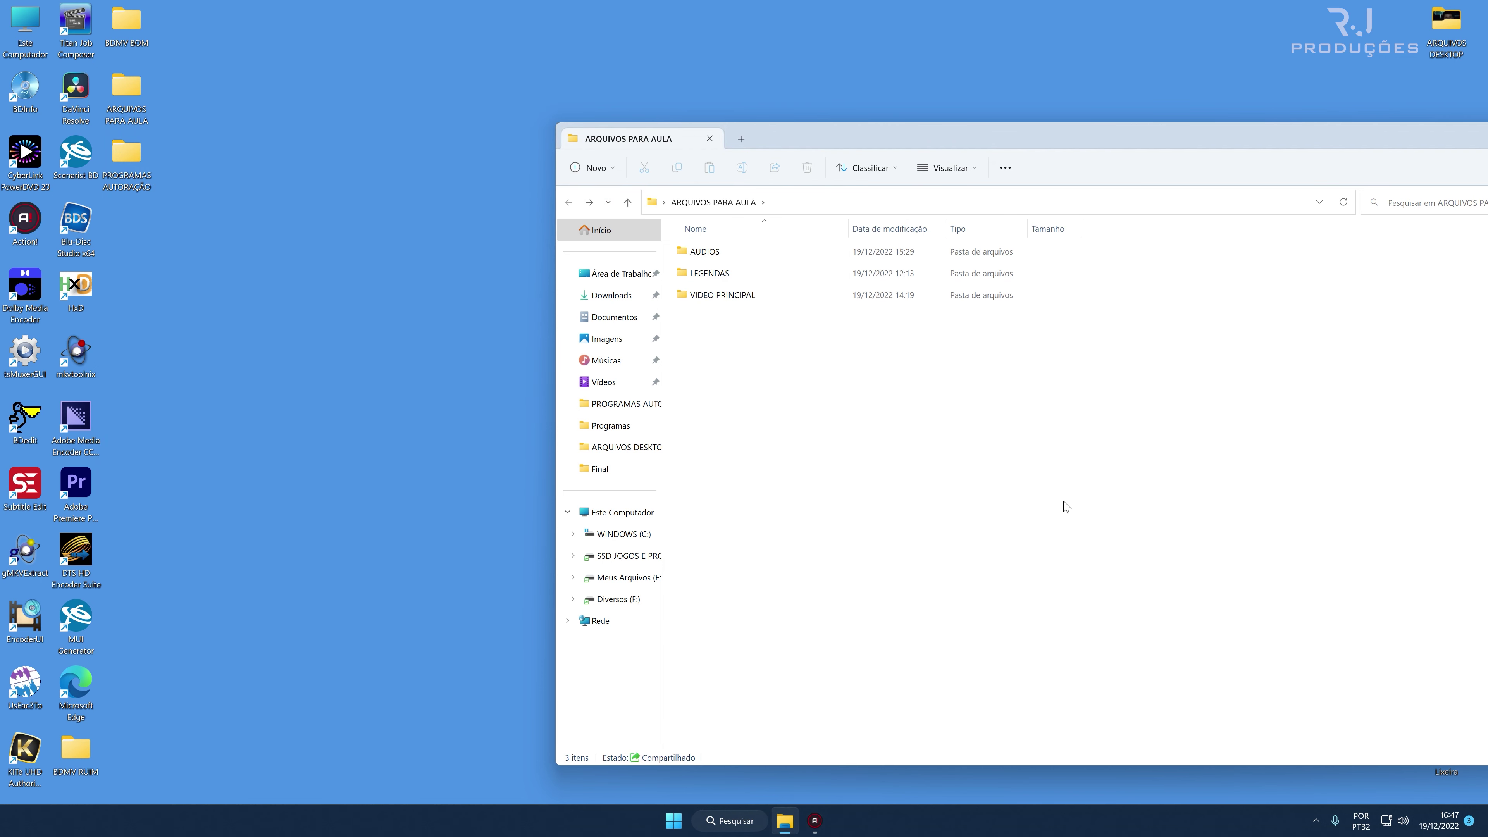